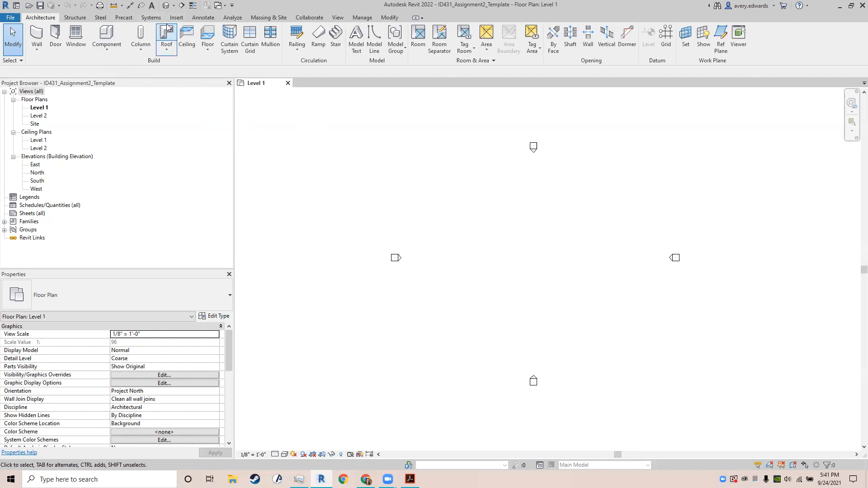
Step: Start a PDF import into the Level 1 floor plan using the file ID431_Assignment2_BasisOfDesign.pdf
left_click(180, 18)
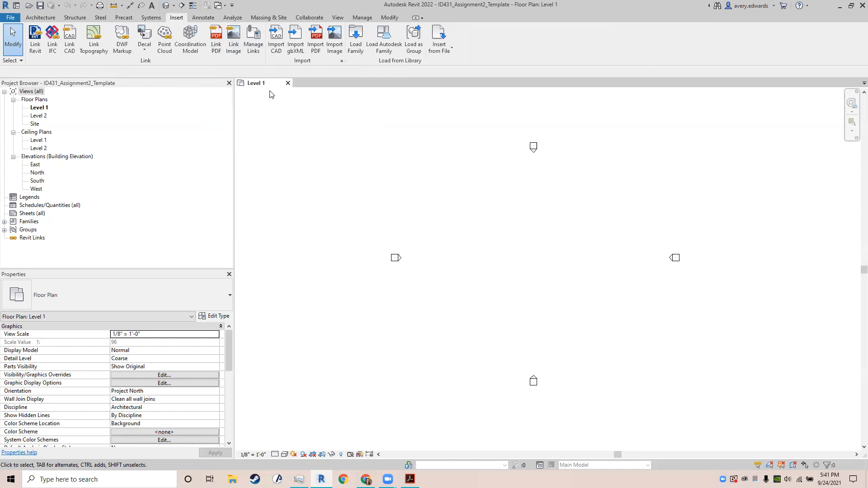
left_click(316, 45)
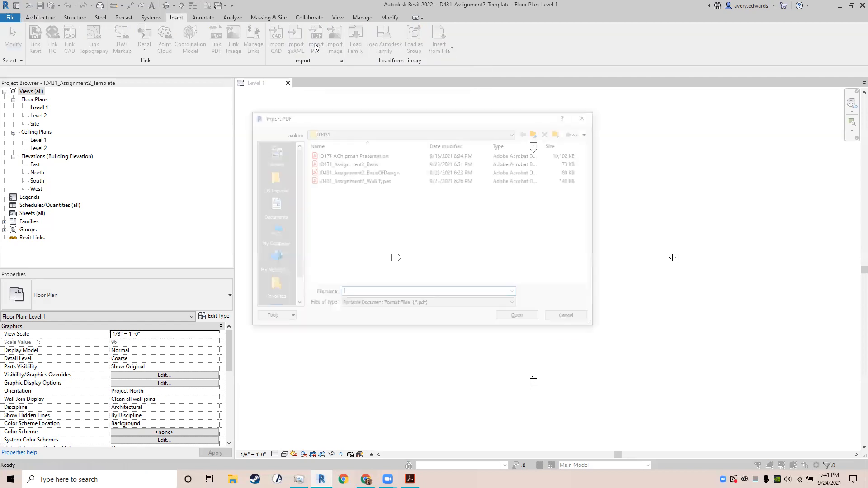
left_click(368, 172)
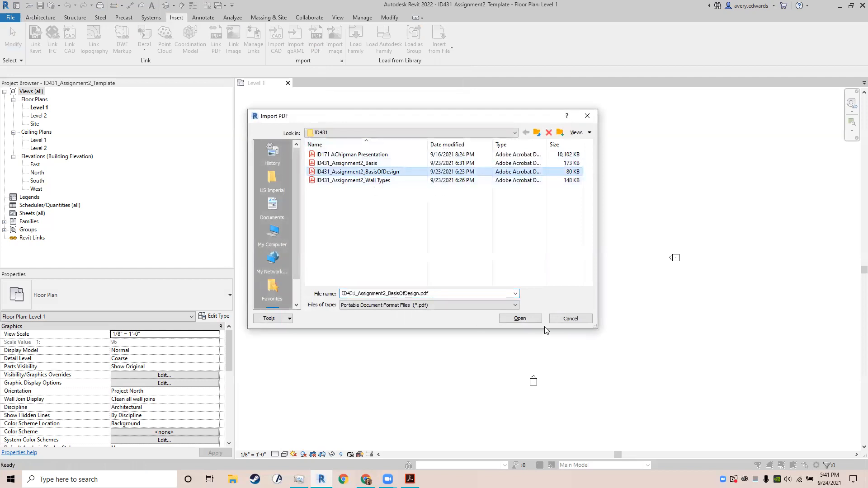
left_click(520, 319)
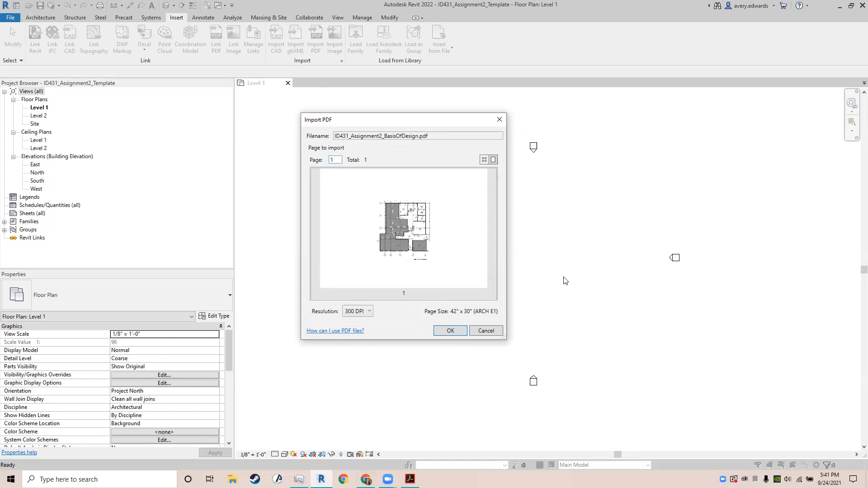
Step: Import page 1 of the PDF at 300 DPI and place it centered between the four elevation markers
left_click(370, 312)
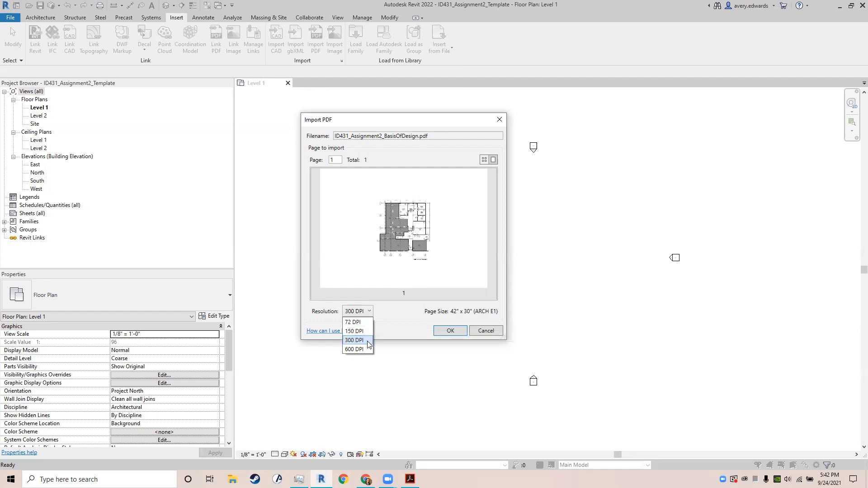
left_click(368, 343)
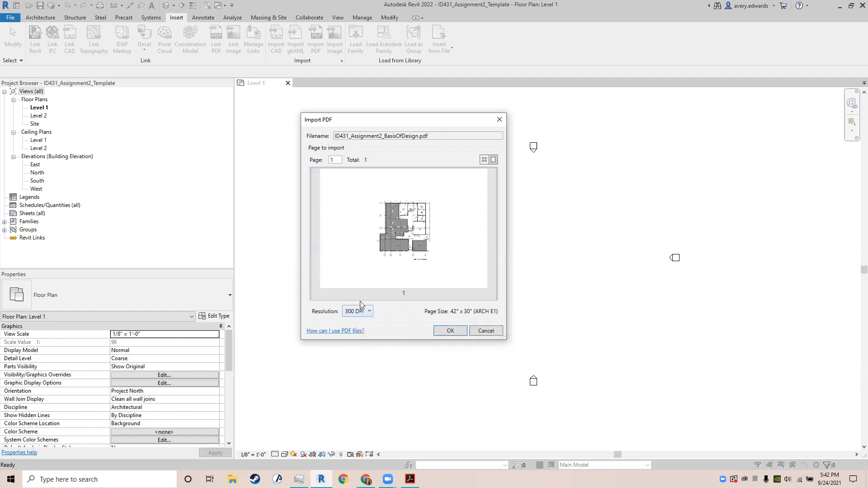
left_click(368, 312)
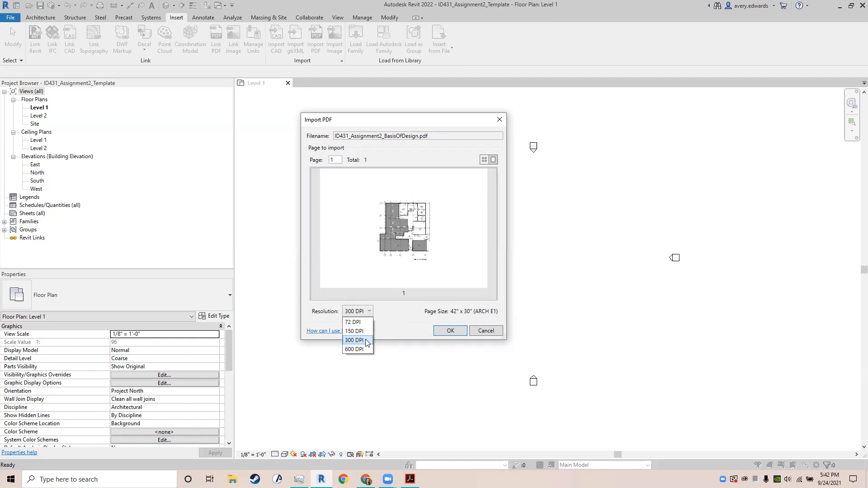
left_click(367, 343)
left_click(451, 331)
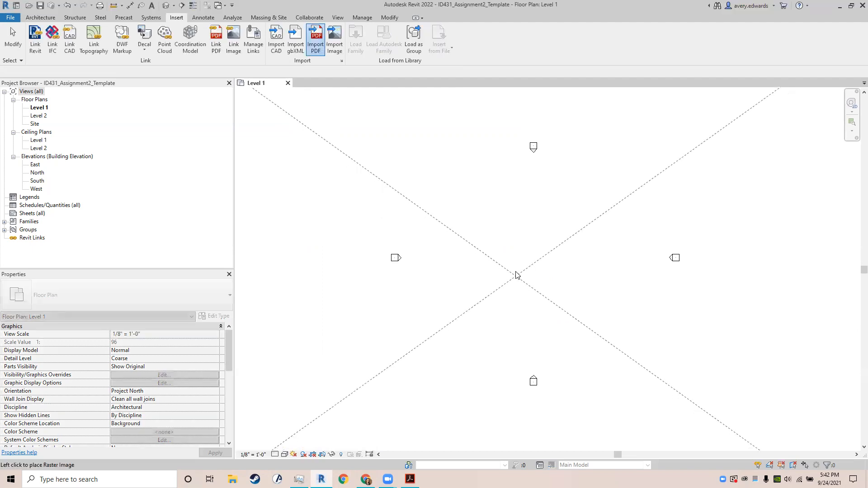
scroll(492, 217, "down", 2)
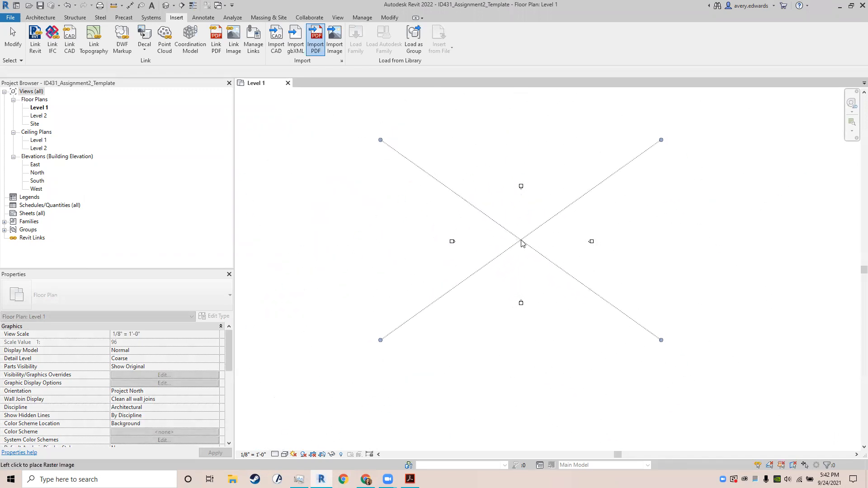
left_click(522, 241)
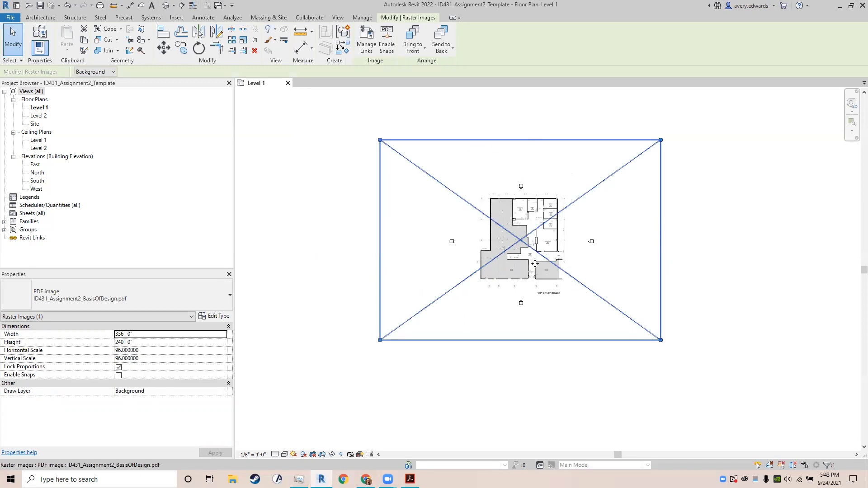
Step: Pin the placed PDF image and turn off the selection of pinned elements
left_click(256, 43)
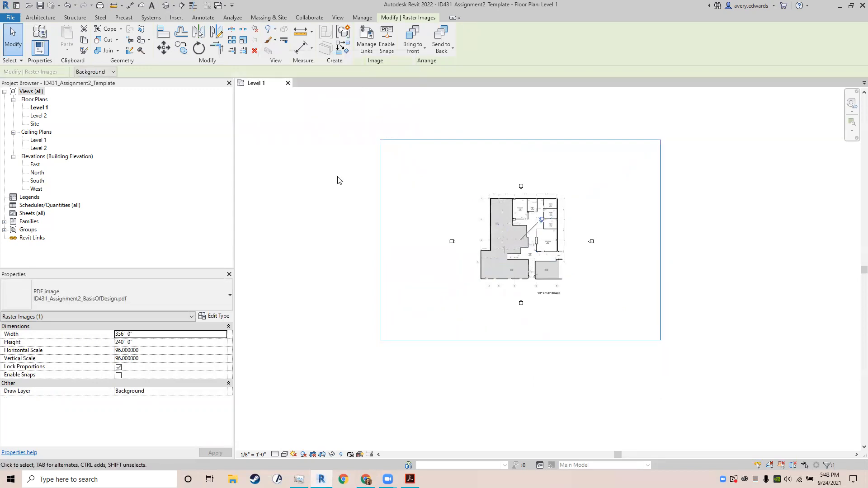
left_click(10, 61)
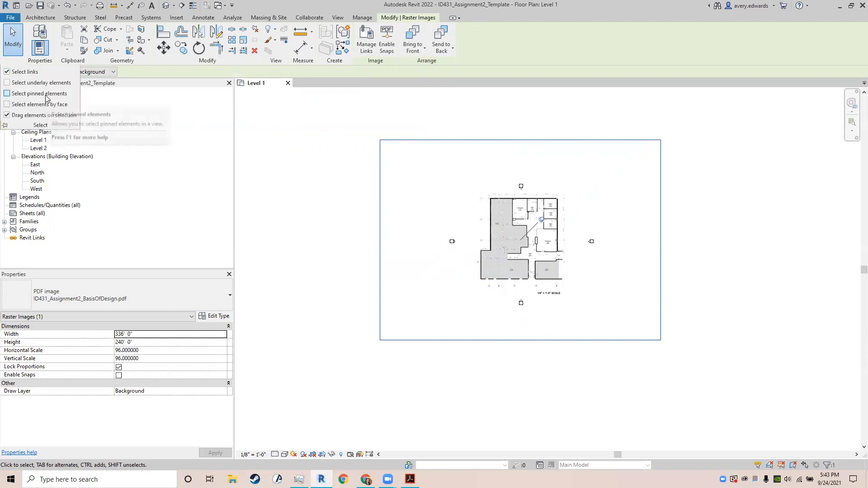
left_click(7, 94)
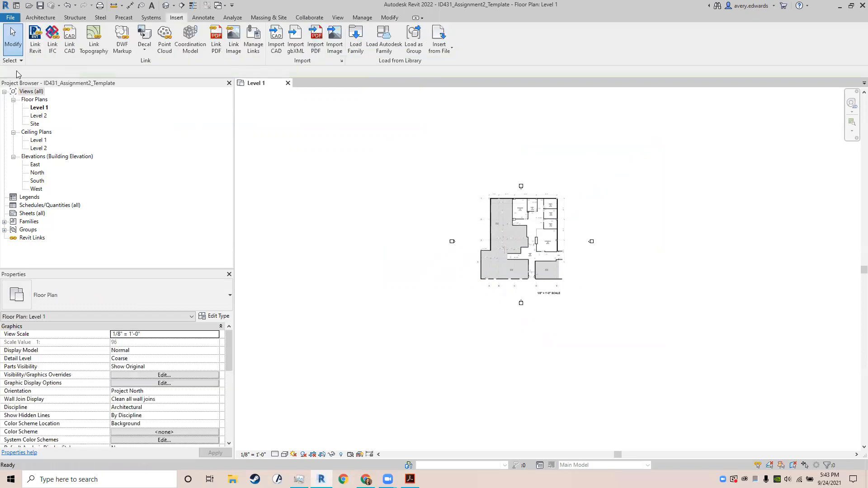
left_click(11, 61)
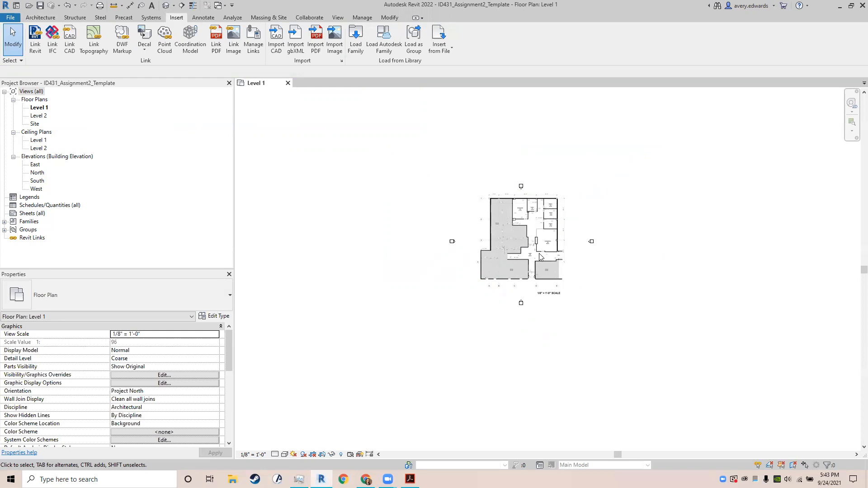
scroll(542, 256, "up", 2)
scroll(429, 230, "up", 3)
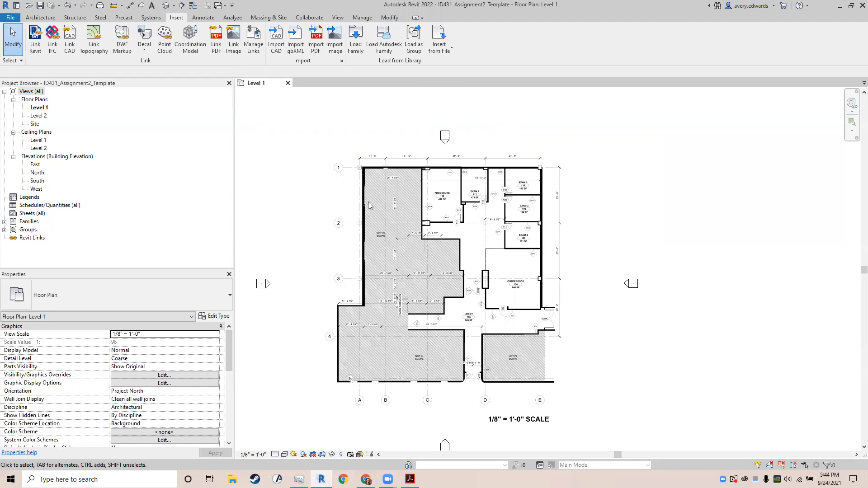
scroll(510, 279, "down", 1)
middle_click_drag(491, 281, 542, 257)
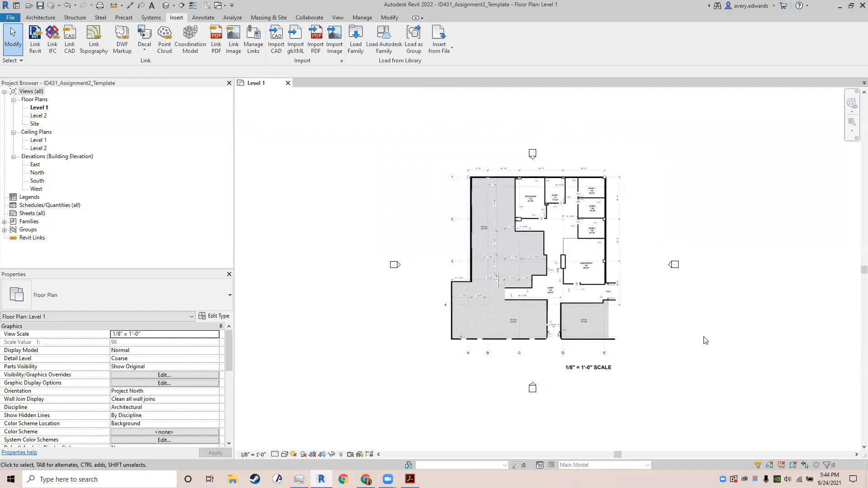
left_click(10, 60)
left_click(383, 19)
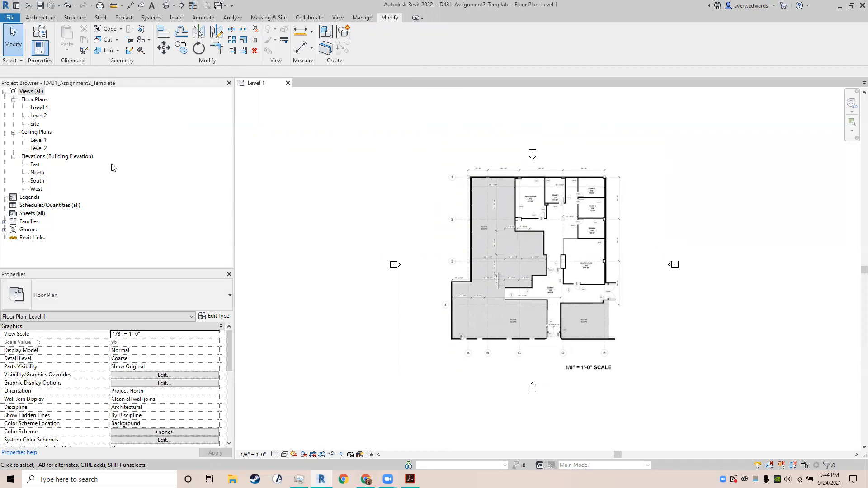
Step: Rename the Level 1 floor plan view to FIRST FLOOR PLAN without renaming the corresponding level and views
left_click(39, 108)
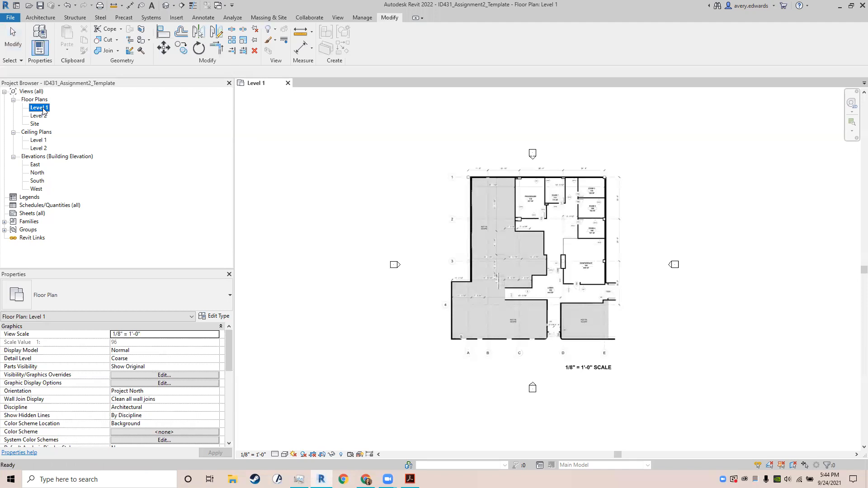
right_click(44, 111)
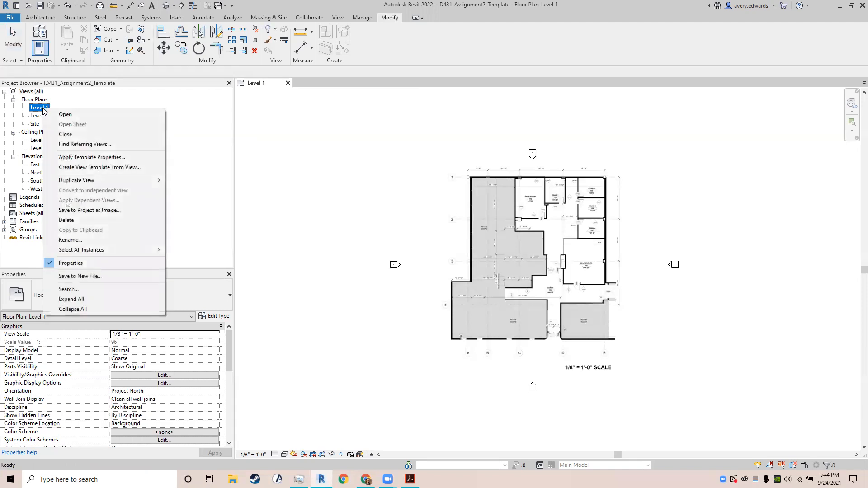
left_click(78, 240)
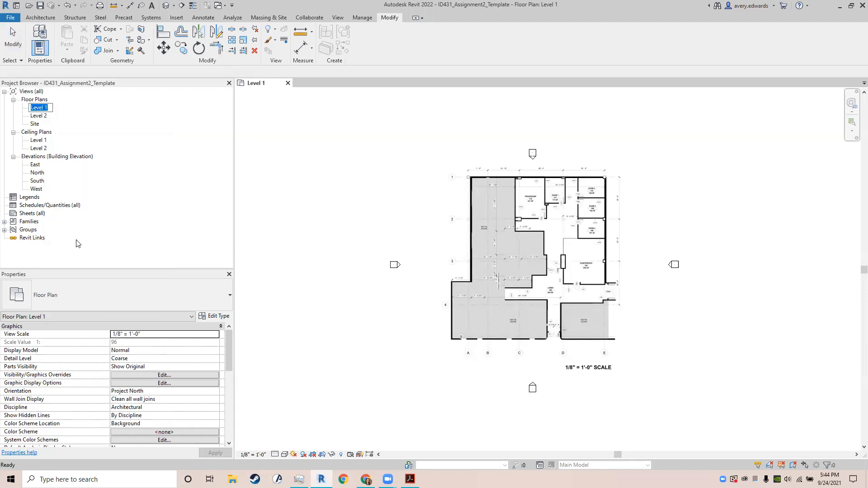
type("FIRST FLOOR PLAN")
key("Return")
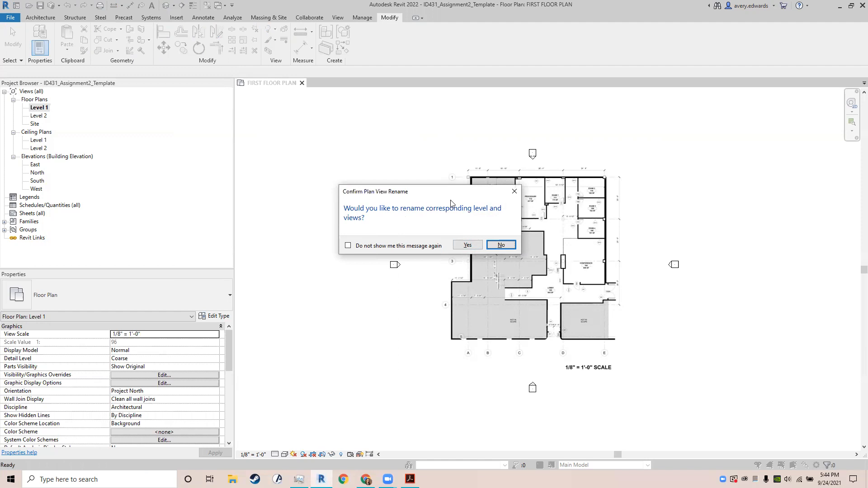
left_click(502, 245)
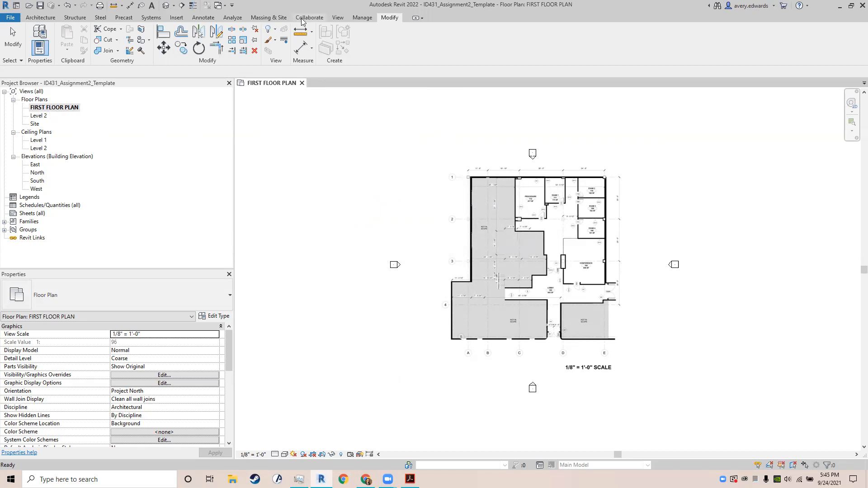
Step: Create a new sheet with the E1 30 x 42 Horizontal title block
left_click(338, 18)
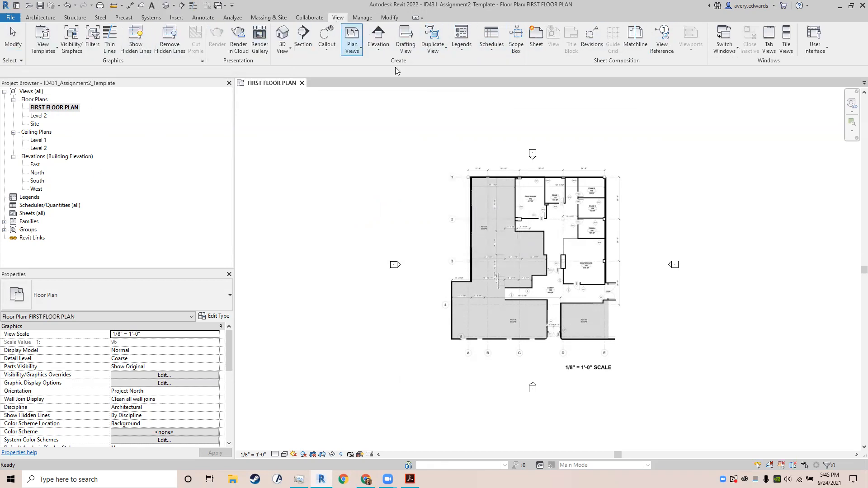
left_click(533, 34)
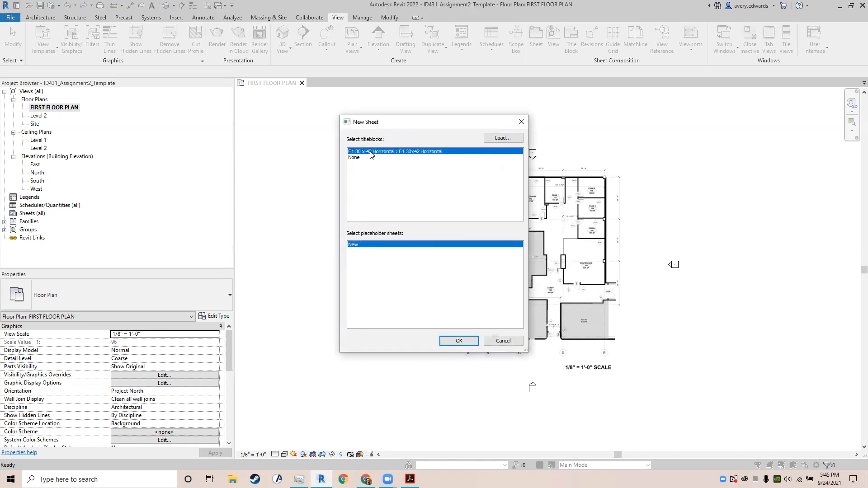
left_click(459, 341)
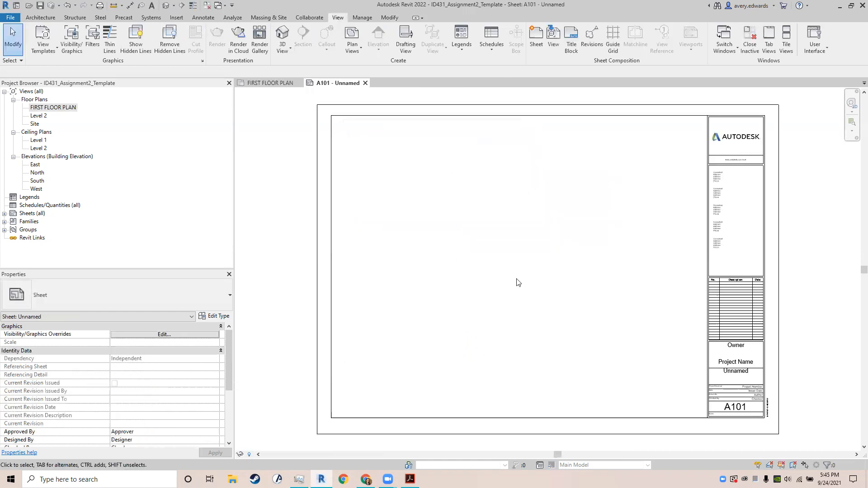
middle_click_drag(589, 285, 547, 283)
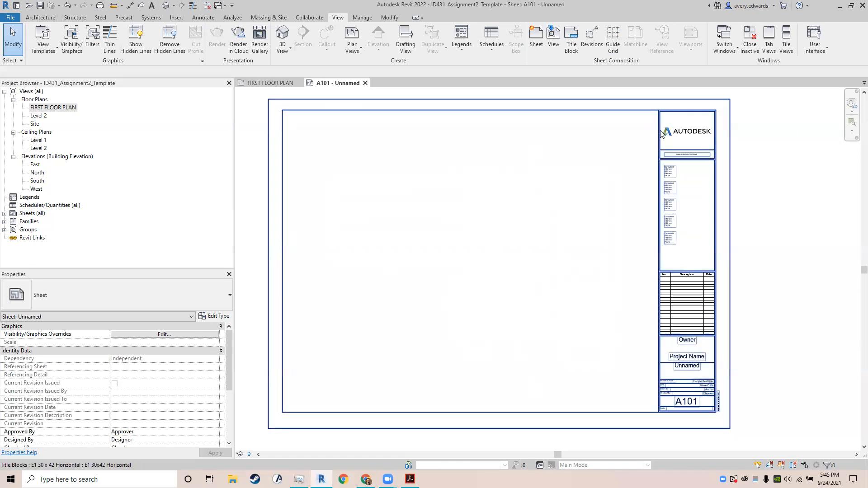
Step: Select the sheet's title block and examine its consultant, revision and project information fields
scroll(721, 177, "up", 5)
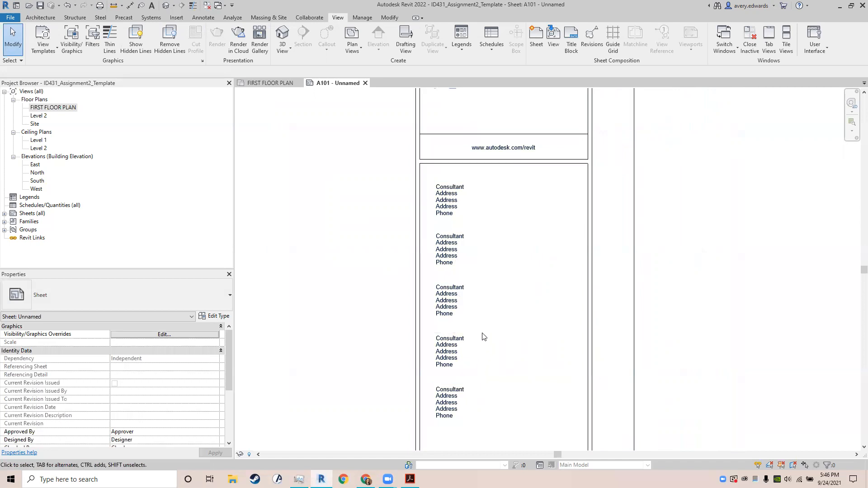
scroll(483, 337, "down", 3)
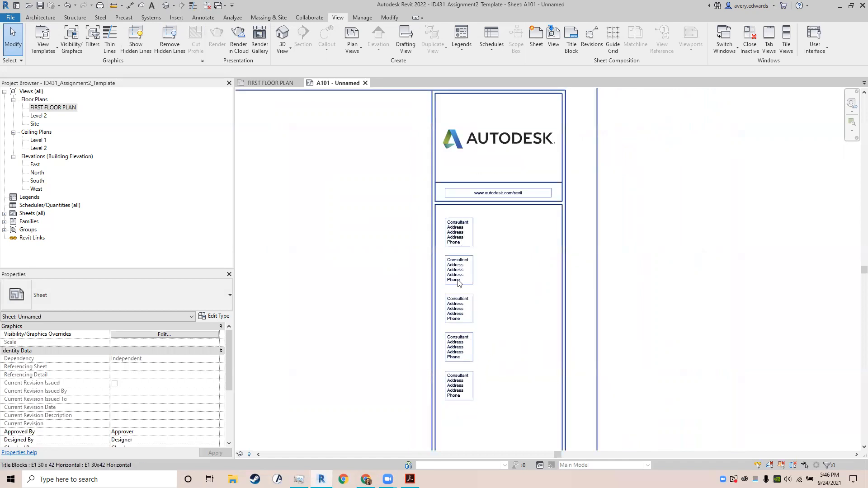
middle_click_drag(452, 354, 437, 129)
middle_click_drag(450, 292, 441, 242)
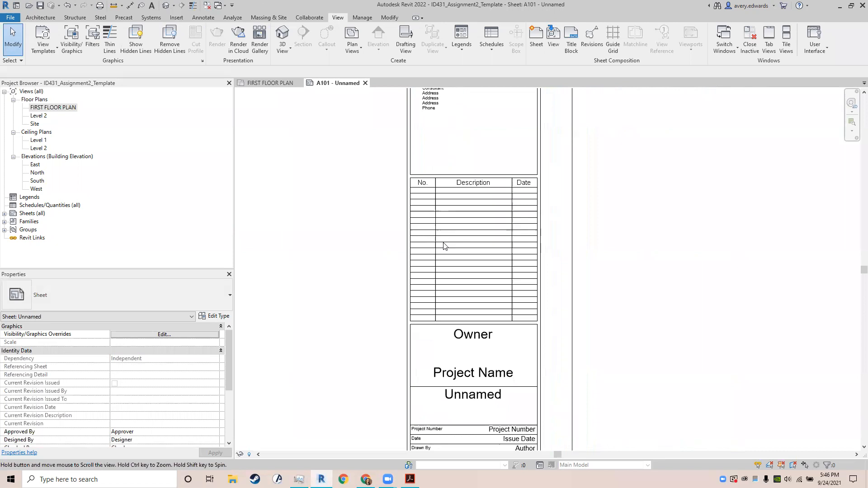
middle_click_drag(455, 294, 448, 136)
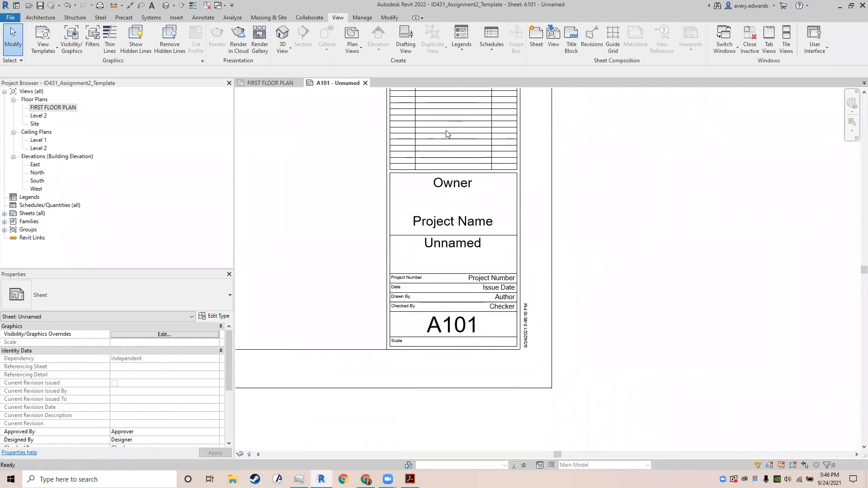
left_click(456, 189)
left_click(455, 189)
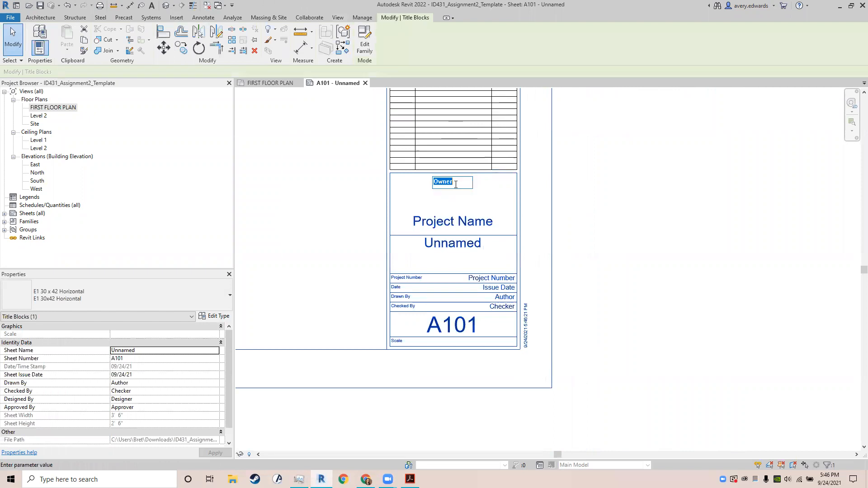
left_click(586, 195)
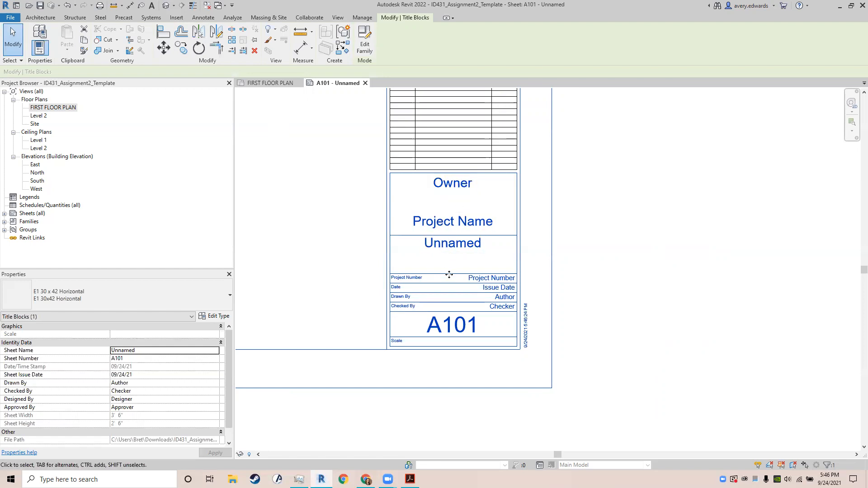
Step: Clear the Owner and Project Name texts in the sheet's title block
left_click(467, 186)
key("Delete")
key("Return")
left_click(465, 224)
key("Delete")
key("Return")
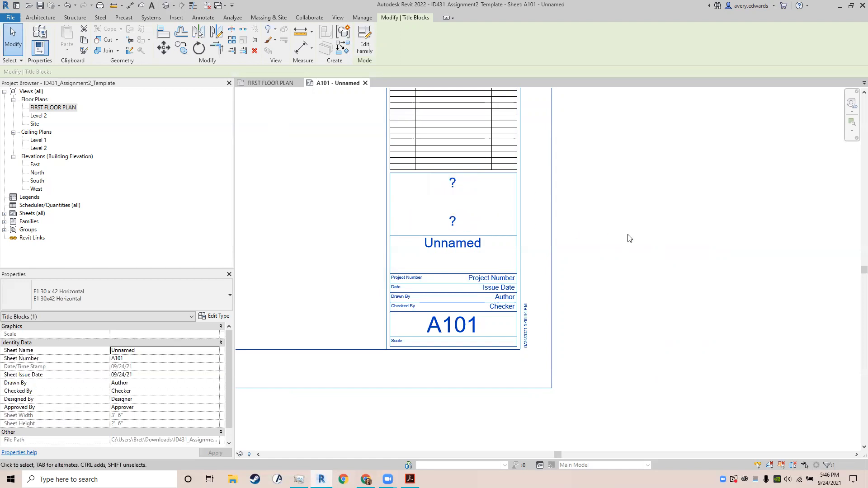
Step: Set the sheet name to FIRST FLOOR PLAN and the sheet number to A100 in the title block
left_click(458, 247)
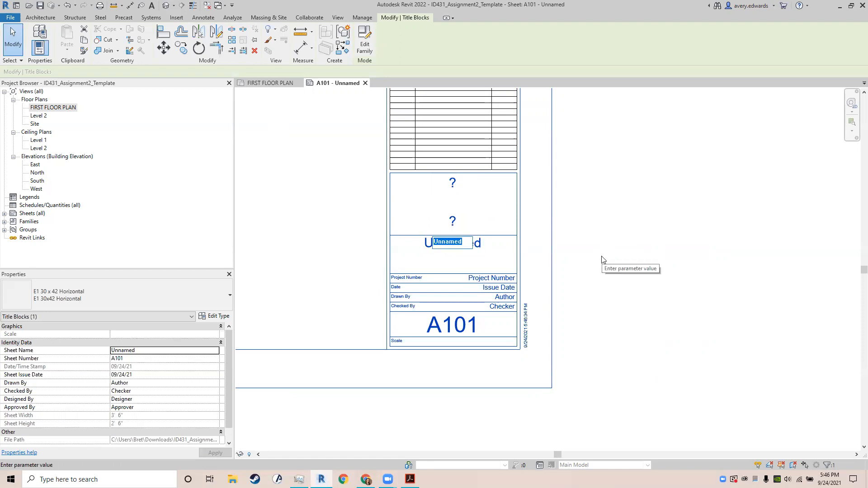
type("FIRST FLOOR PLAN")
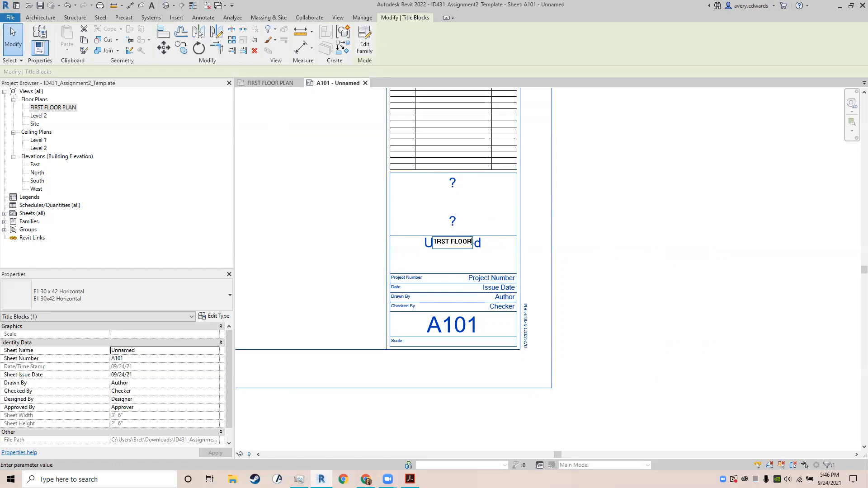
key("Return")
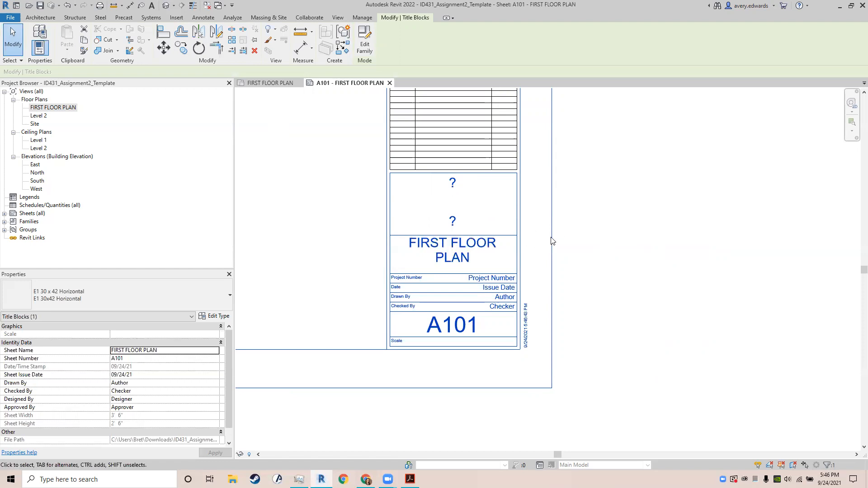
left_click(472, 331)
left_click(473, 332)
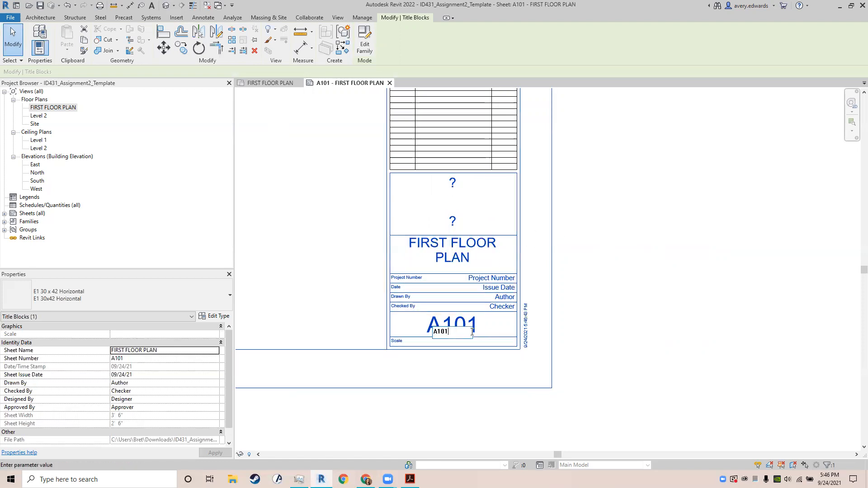
left_click(528, 333)
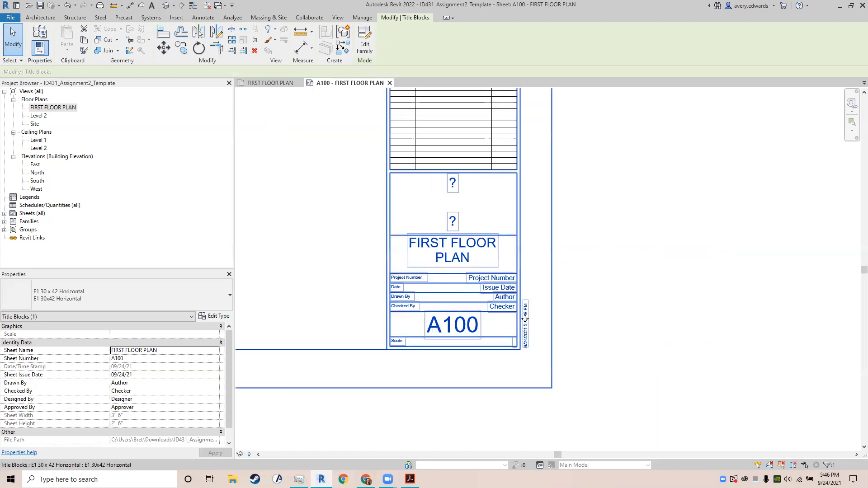
Step: Fill in the title block with project number 0002, date 09/24/2021 and the author's name as Drawn By
left_click(481, 282)
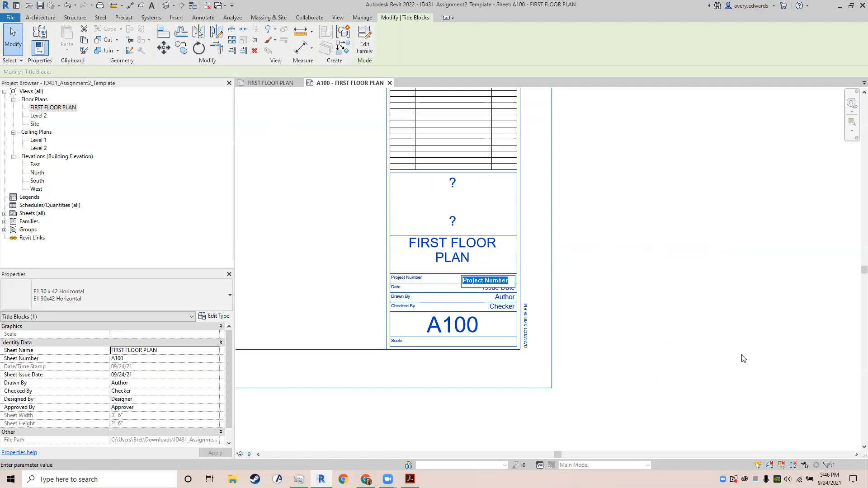
type("0002")
left_click(666, 285)
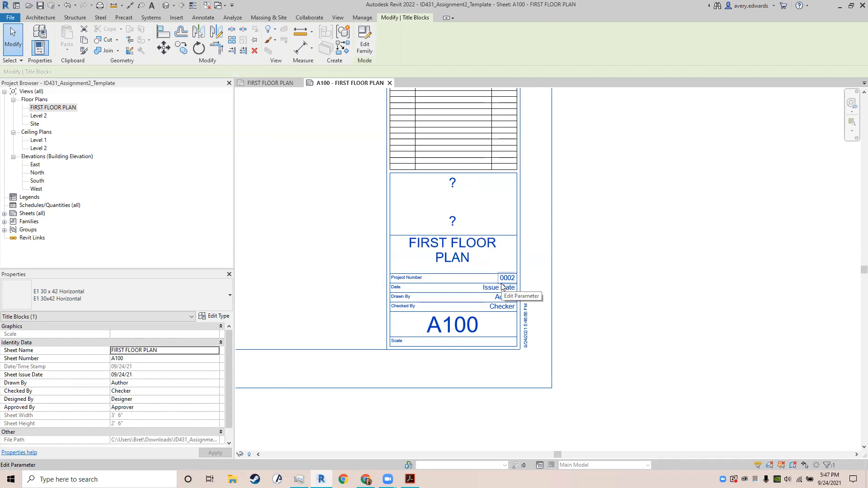
left_click(501, 292)
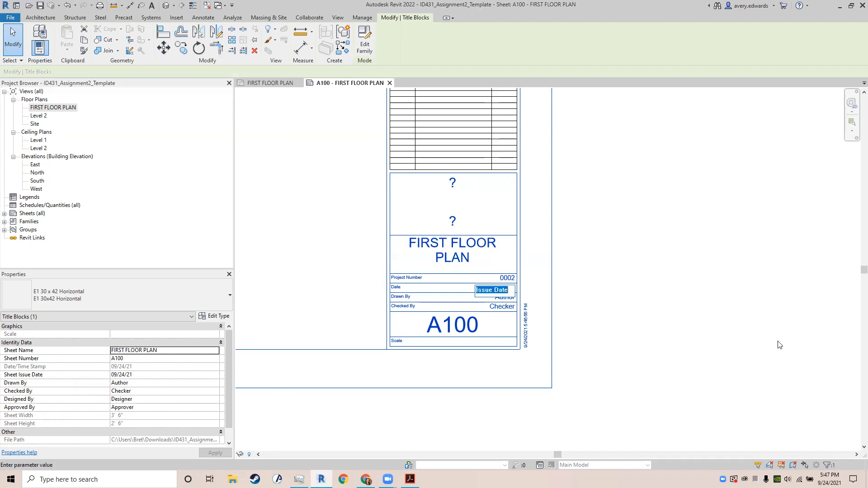
type("09/24/2021")
left_click(515, 298)
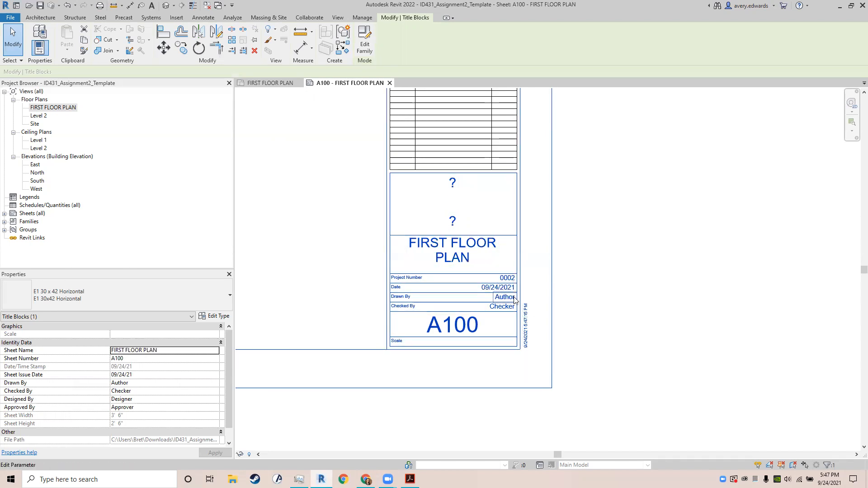
type("A")
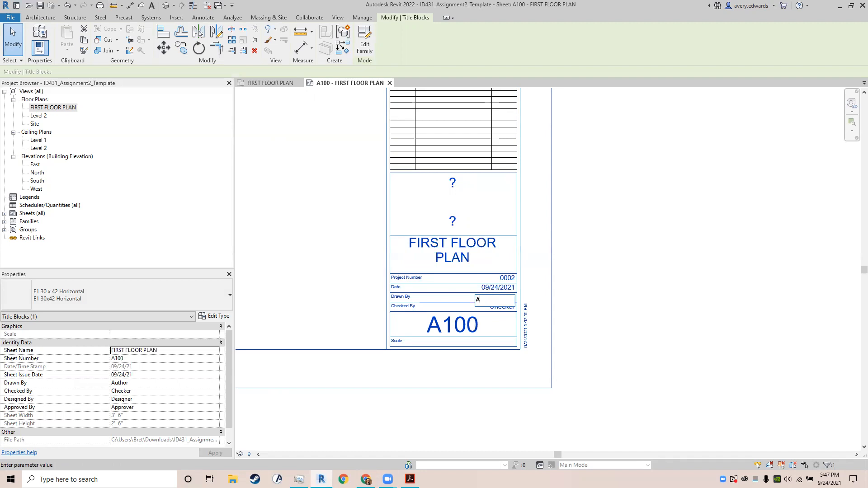
left_click(753, 375)
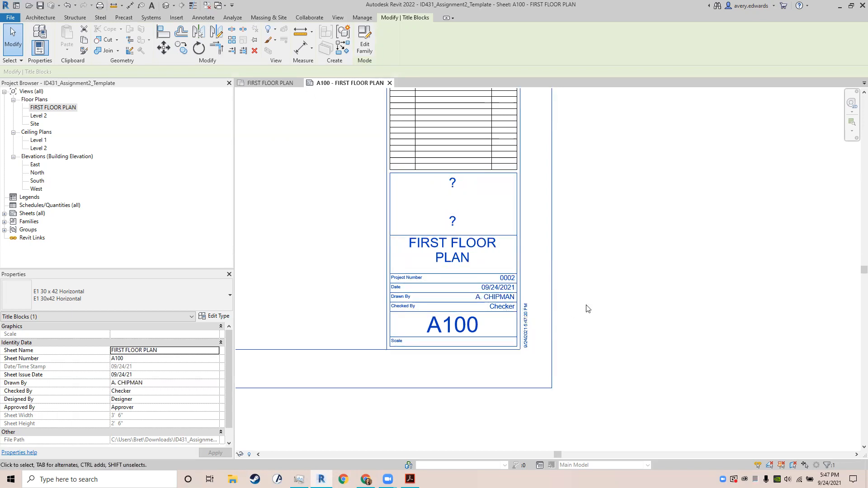
Step: Examine the whole sheet layout with its title block, both from a distance and filling the drawing window
scroll(582, 312, "down", 1)
scroll(583, 313, "down", 1)
scroll(480, 246, "down", 1)
scroll(566, 287, "down", 1)
middle_click_drag(485, 273, 524, 284)
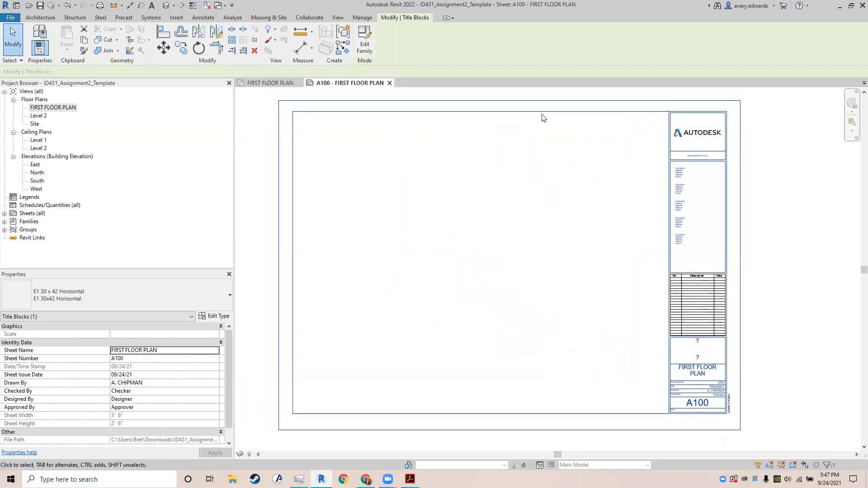
scroll(499, 252, "down", 2)
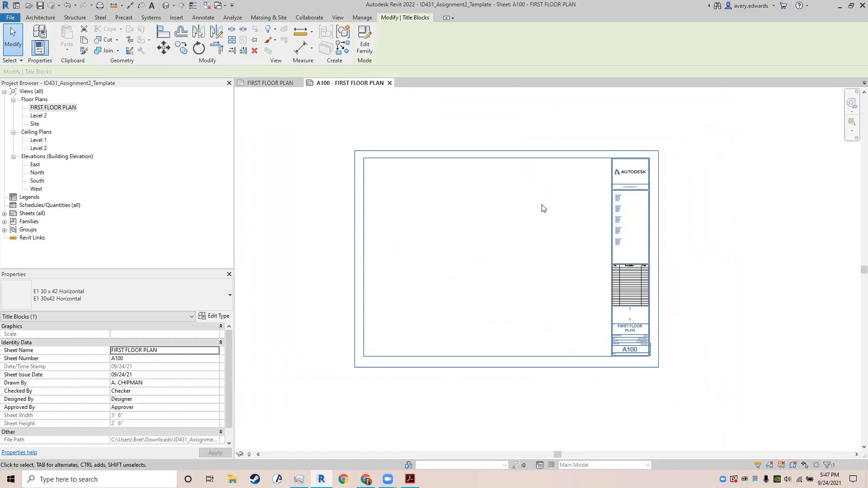
scroll(545, 205, "down", 1)
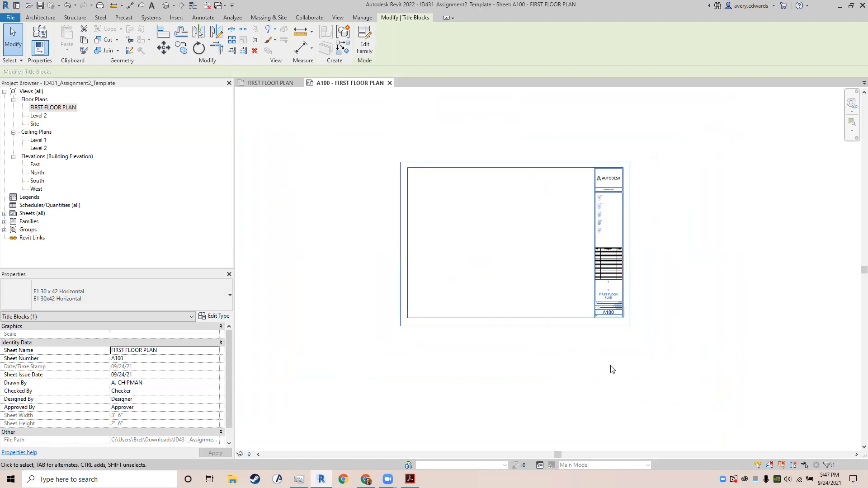
scroll(759, 256, "down", 2)
scroll(746, 244, "down", 4)
middle_click_drag(721, 229, 558, 350)
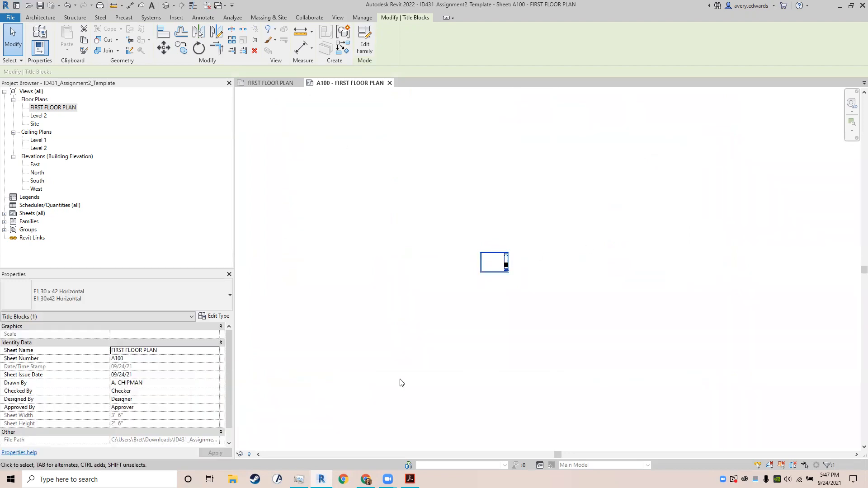
scroll(491, 267, "up", 5)
scroll(541, 201, "up", 3)
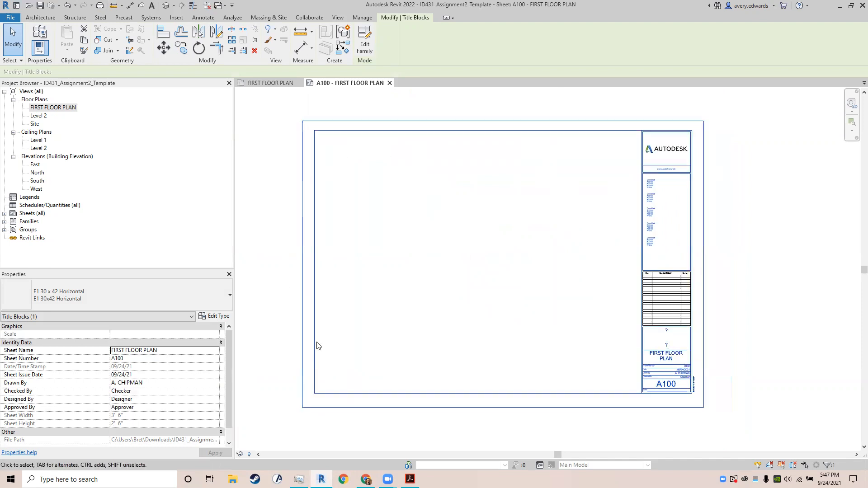
middle_click_drag(455, 250, 500, 254)
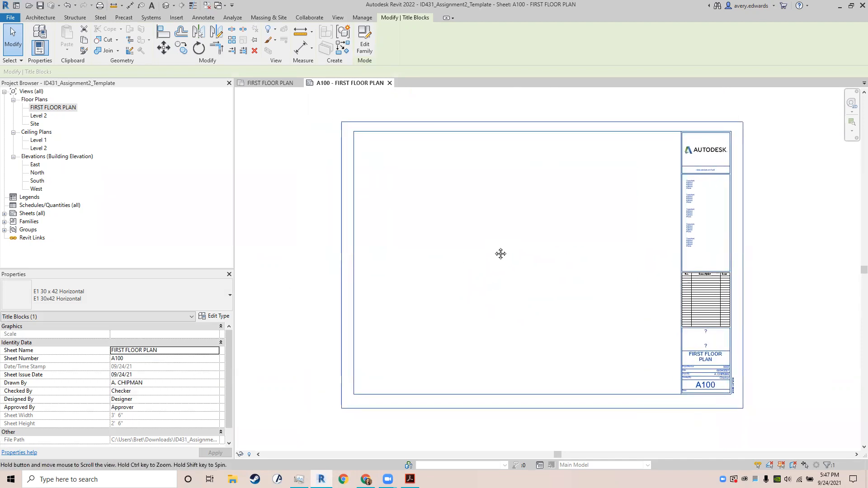
Step: Deselect the title block and save the project
left_click(291, 219)
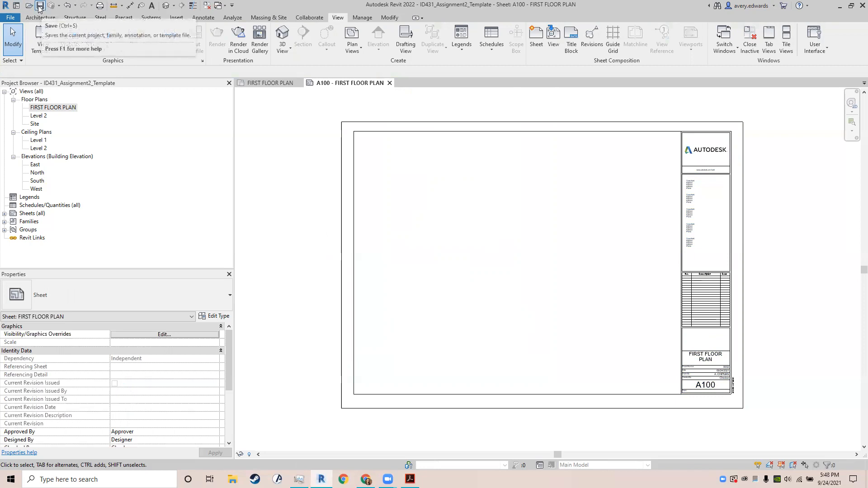
left_click(11, 18)
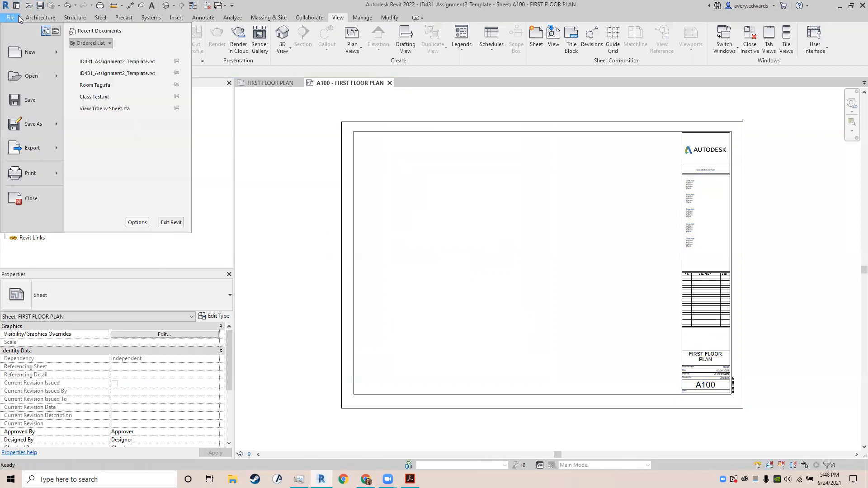
left_click(32, 97)
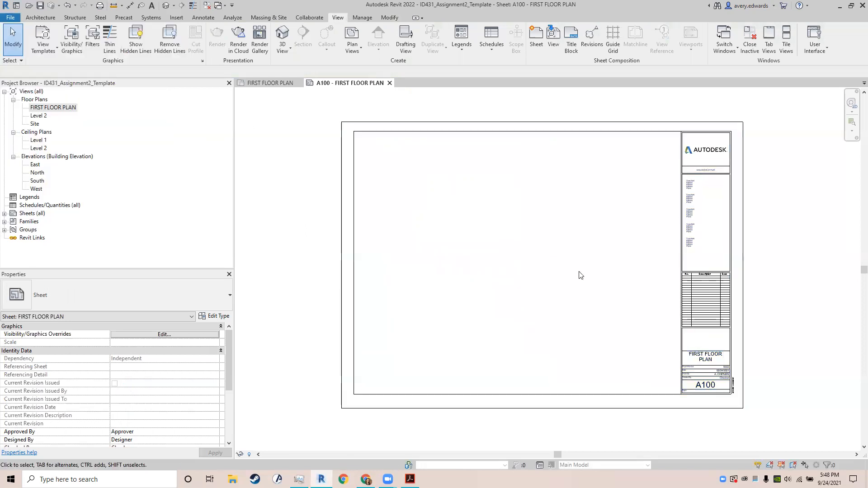
Step: Place the FIRST FLOOR PLAN view on sheet A100 and position the plan near the middle of the drawing area
middle_click_drag(490, 252, 473, 255)
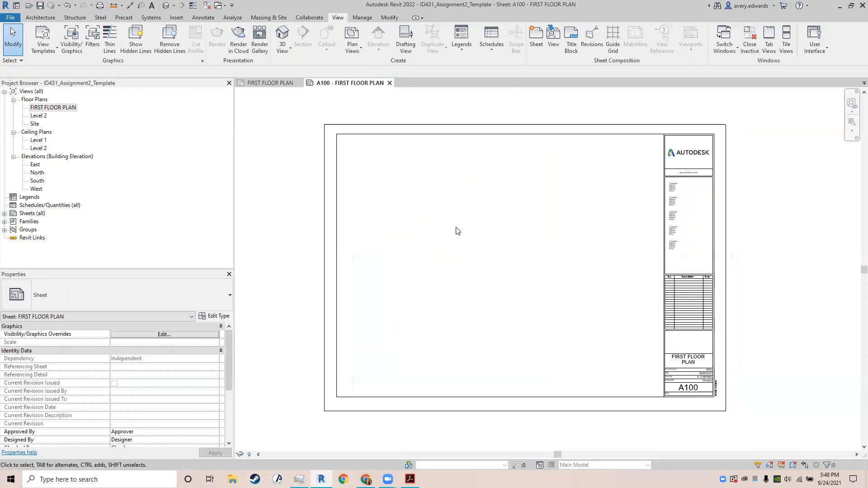
left_click(50, 108)
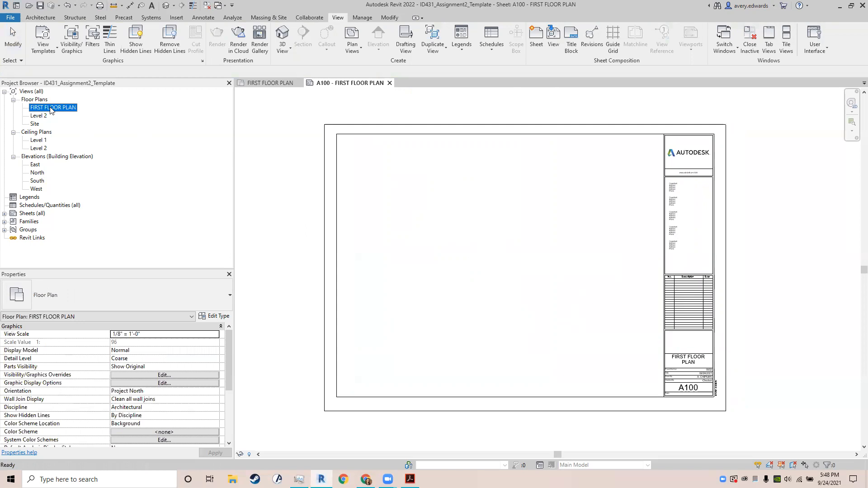
left_click_drag(51, 110, 532, 223)
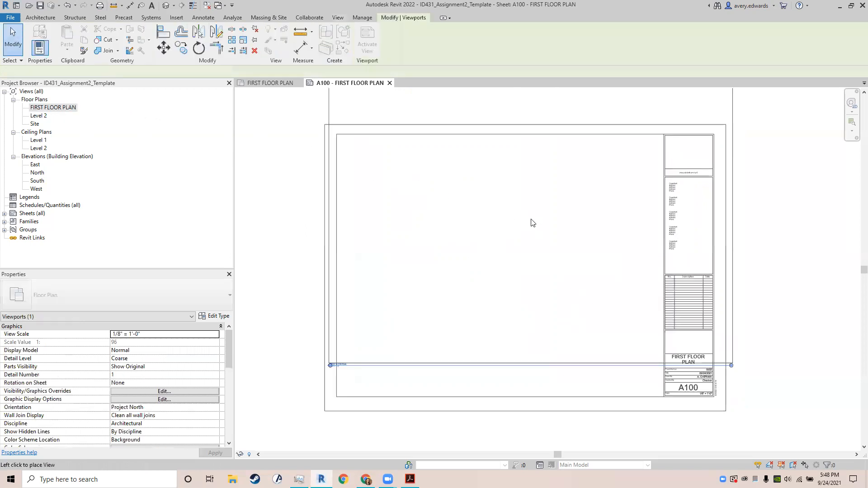
scroll(533, 223, "down", 2)
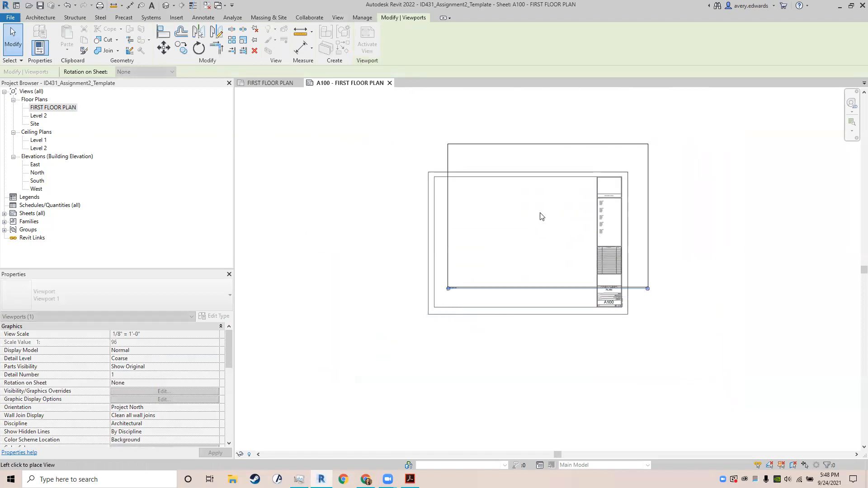
left_click(551, 227)
middle_click_drag(551, 227, 512, 228)
left_click_drag(512, 229, 484, 247)
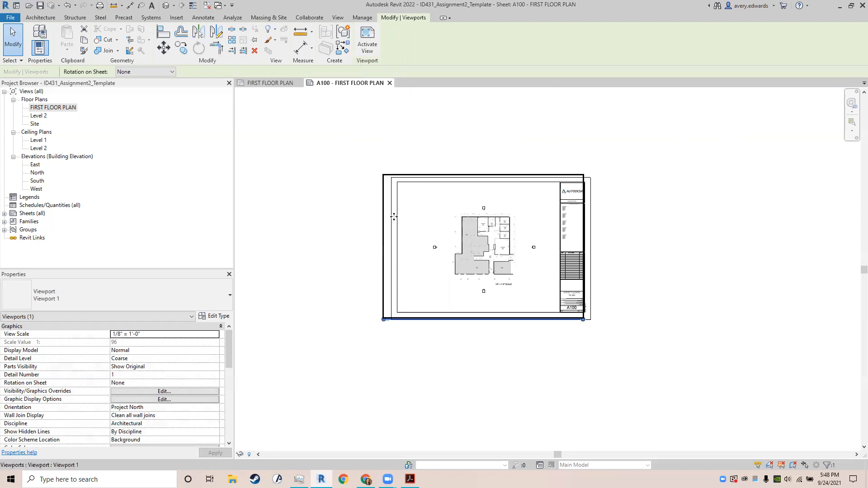
Step: Activate and deactivate the floor plan viewport on the sheet, and shift the viewport toward the sheet's upper-left corner
double_click(420, 210)
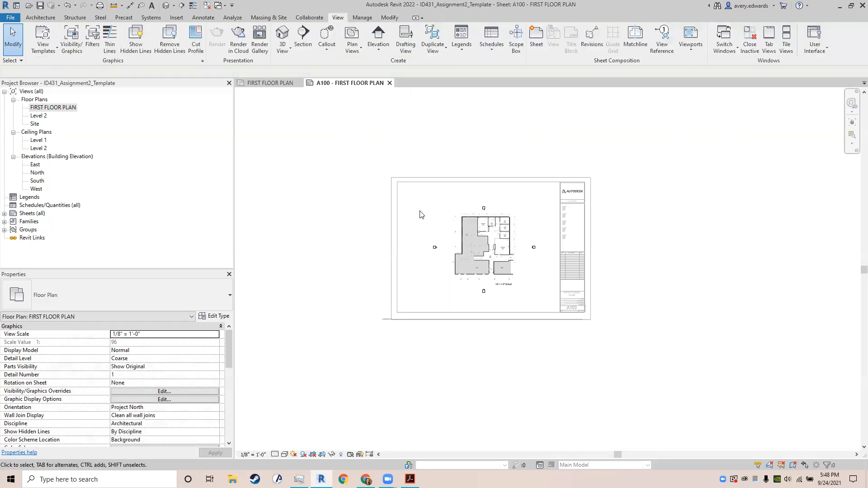
double_click(486, 123)
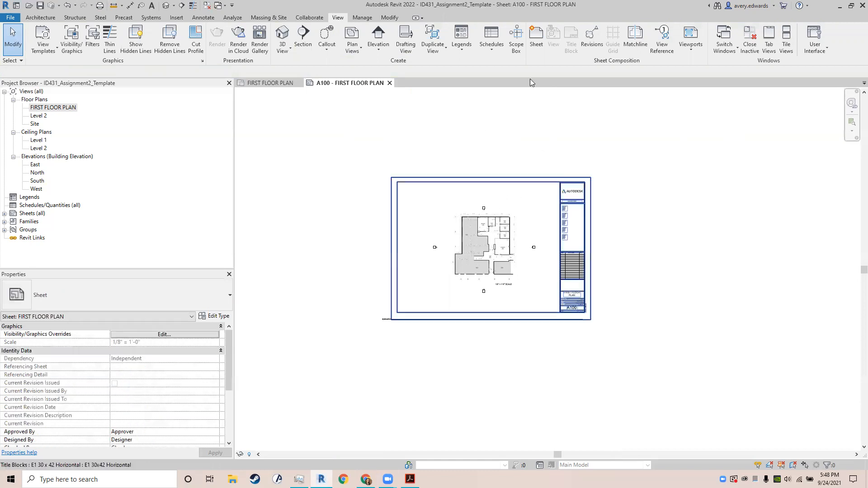
left_click_drag(498, 226, 442, 174)
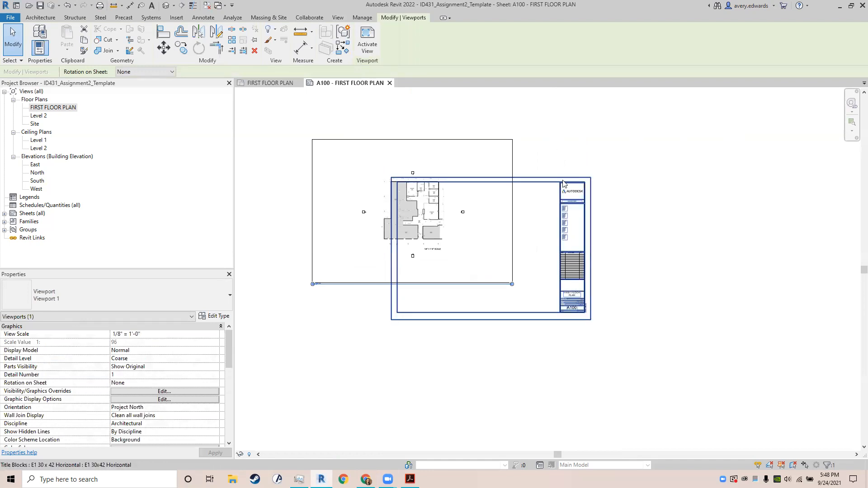
left_click(574, 150)
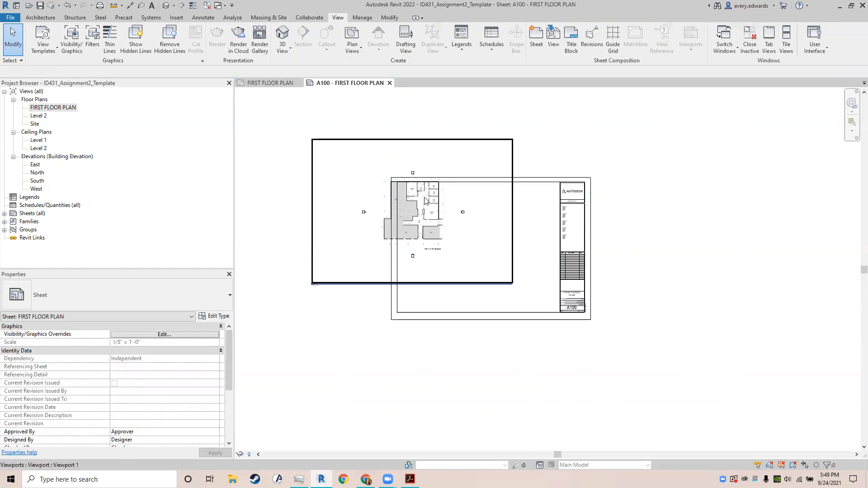
Step: Move the floor plan viewport so that the whole plan sits inside the sheet's drawing area, slightly left of centre
left_click(488, 261)
left_click_drag(488, 261, 538, 280)
left_click_drag(444, 232, 444, 242)
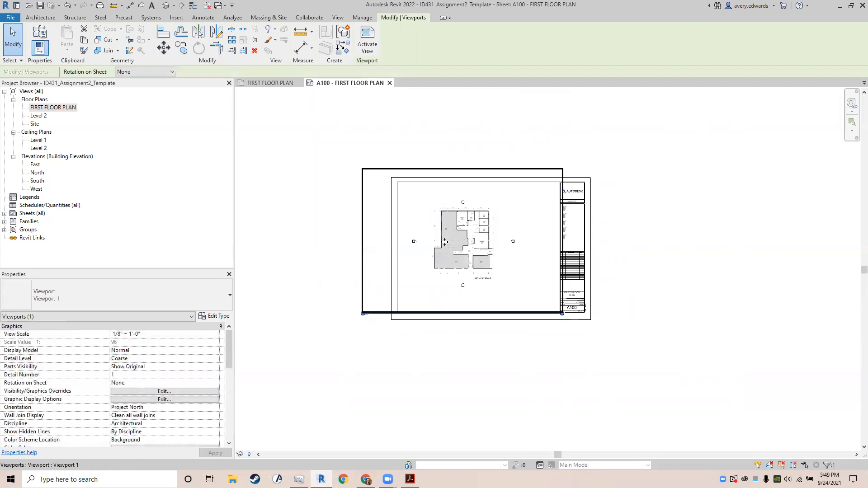
Step: Activate the floor plan view on the sheet, inspect the plan up close and at sheet scale, and deactivate it
double_click(469, 236)
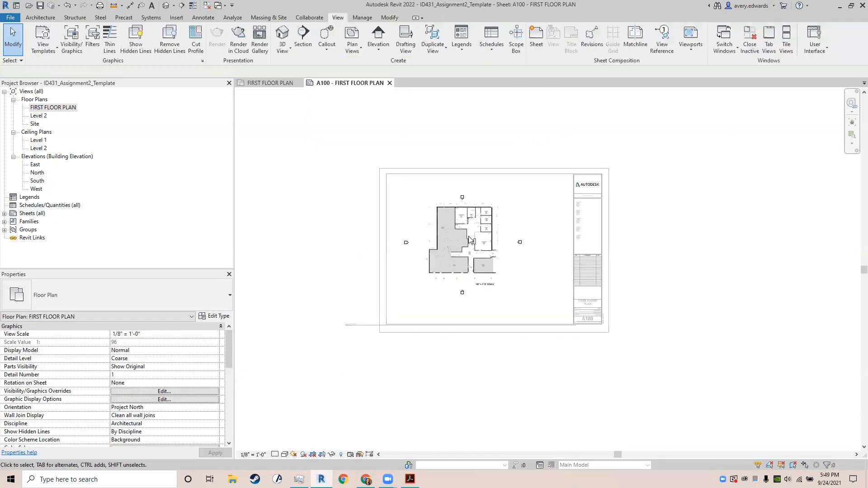
scroll(471, 239, "up", 5)
scroll(470, 239, "up", 2)
scroll(510, 239, "down", 4)
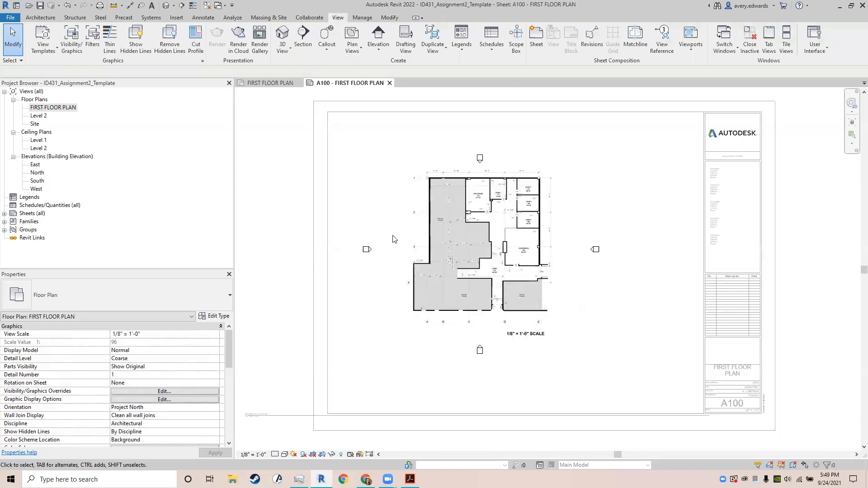
scroll(489, 264, "down", 2)
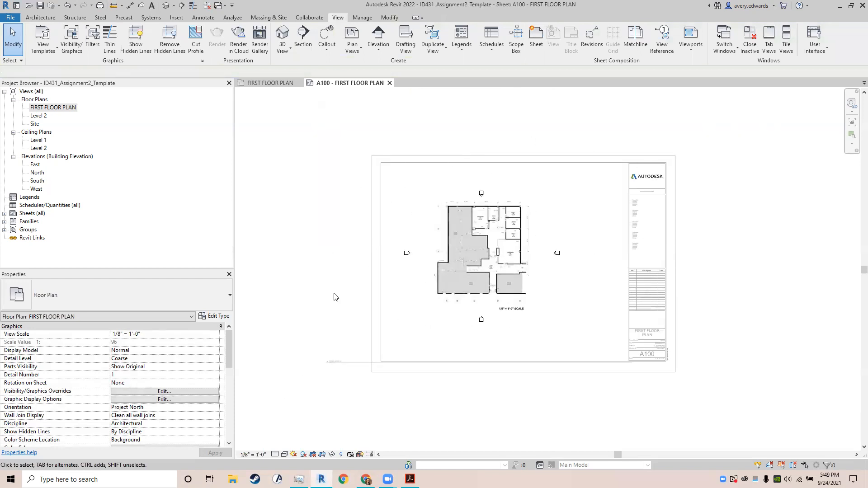
scroll(812, 241, "down", 2)
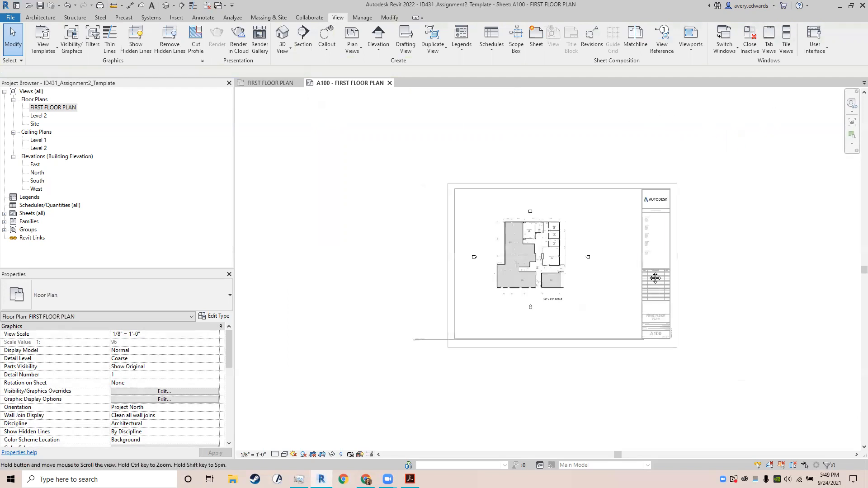
double_click(753, 246)
middle_click_drag(688, 286, 760, 271)
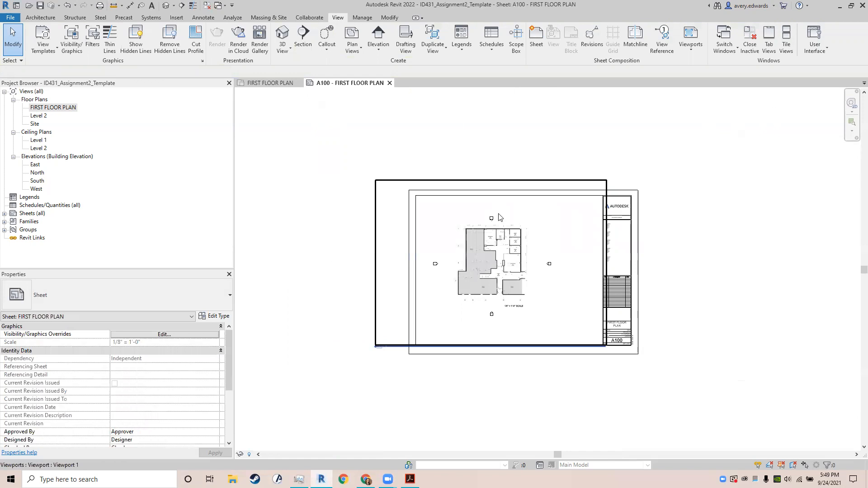
Step: Activate the floor plan view on sheet A100 and deactivate it again without editing it
right_click(485, 250)
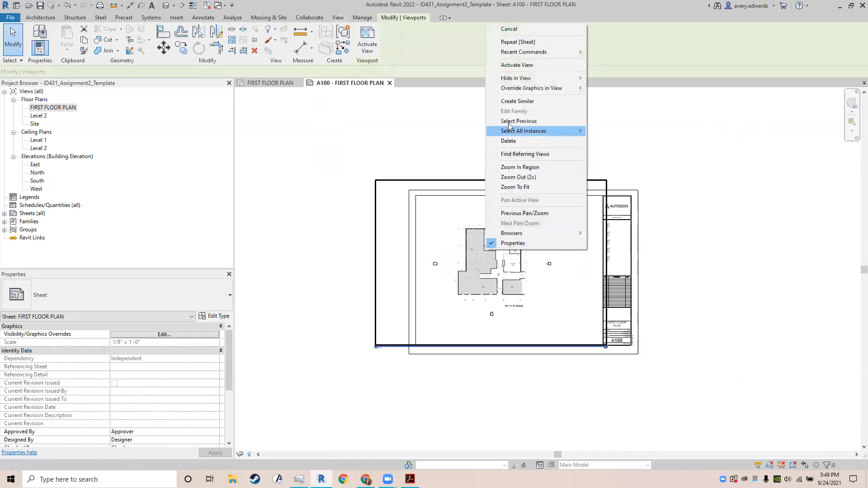
left_click(518, 66)
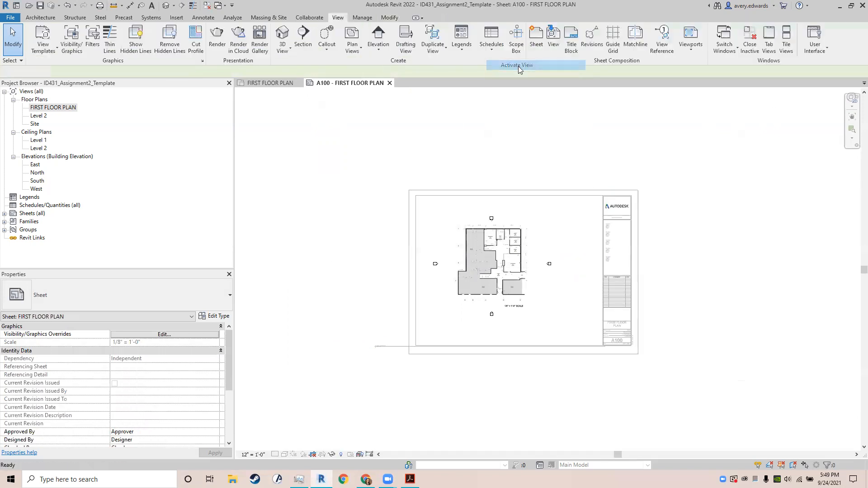
right_click(513, 221)
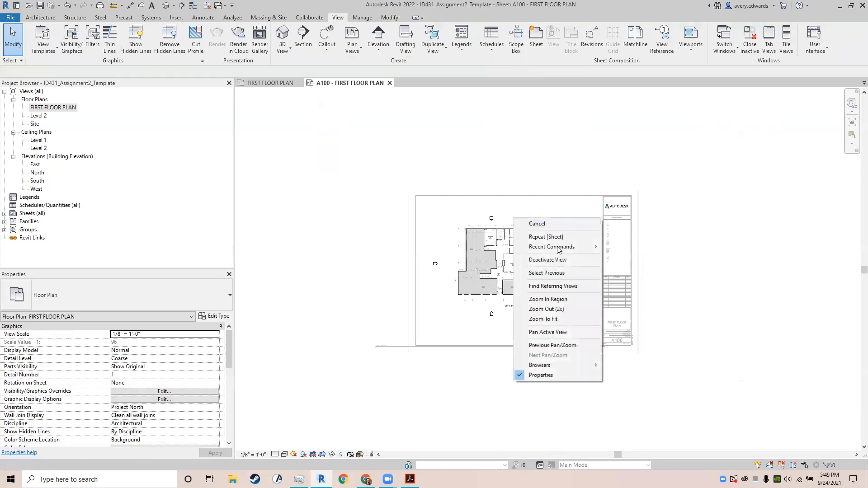
left_click(569, 261)
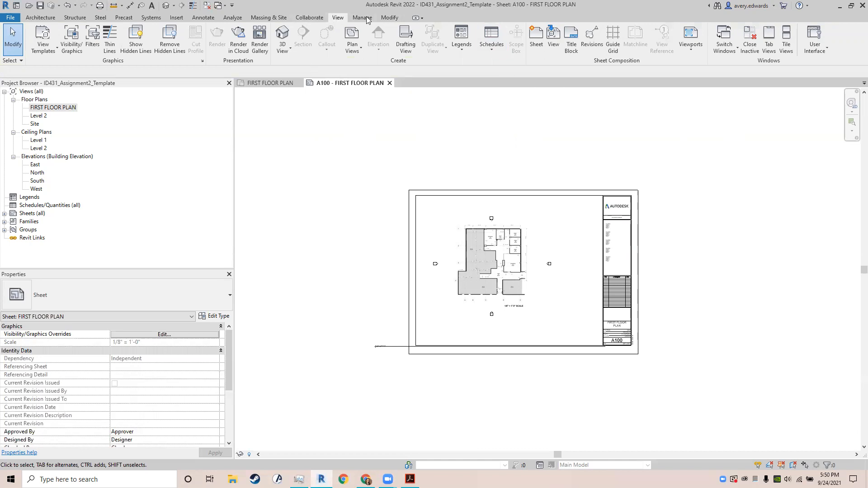
Step: Look up the Activate View command in the keyboard shortcut settings and enter AV as its key combination
left_click(816, 47)
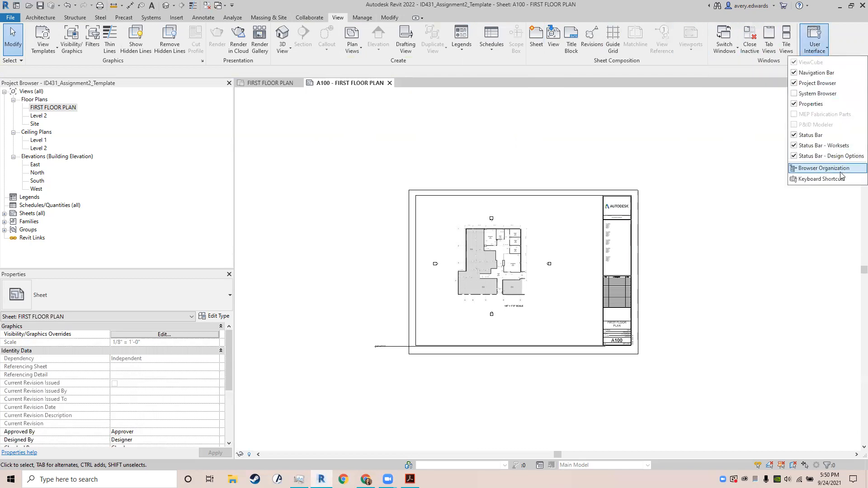
left_click(813, 180)
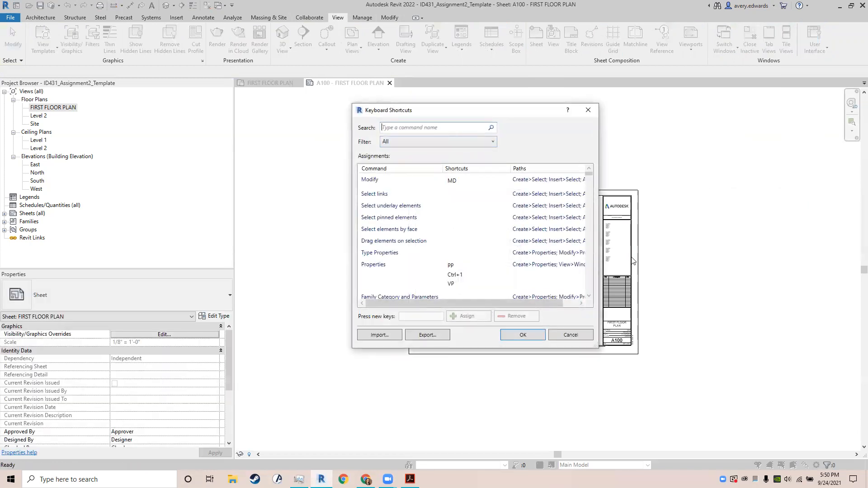
type("activate")
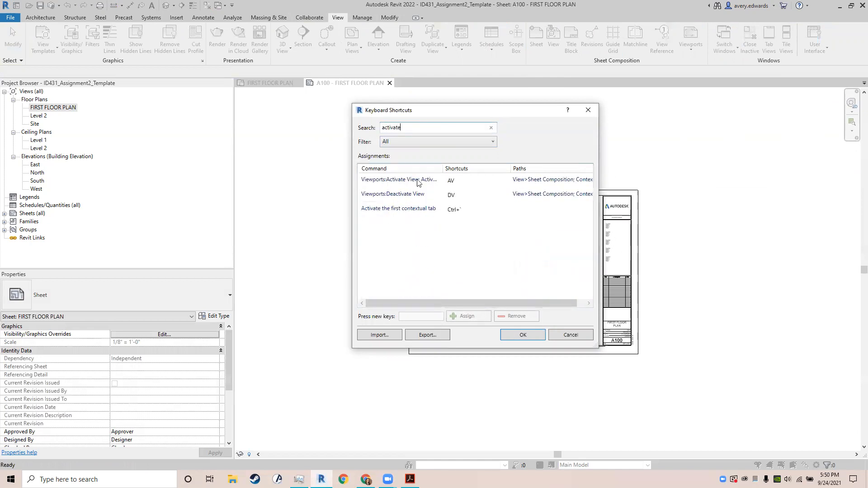
left_click(416, 185)
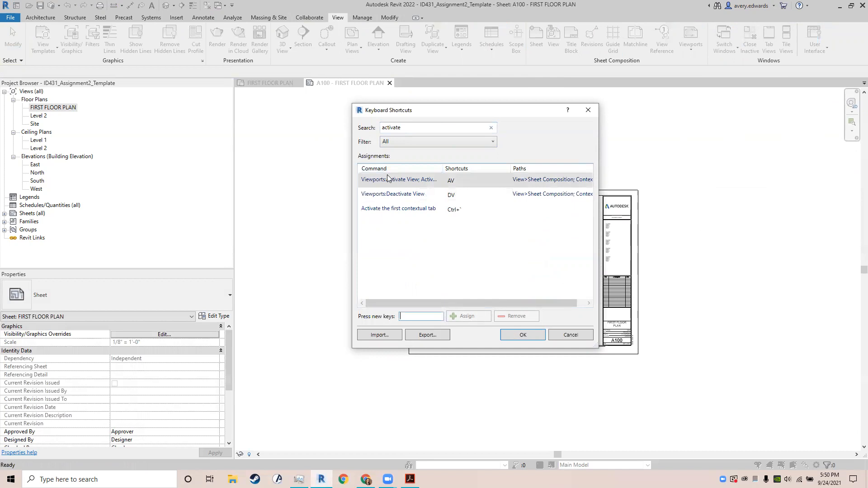
left_click(456, 183)
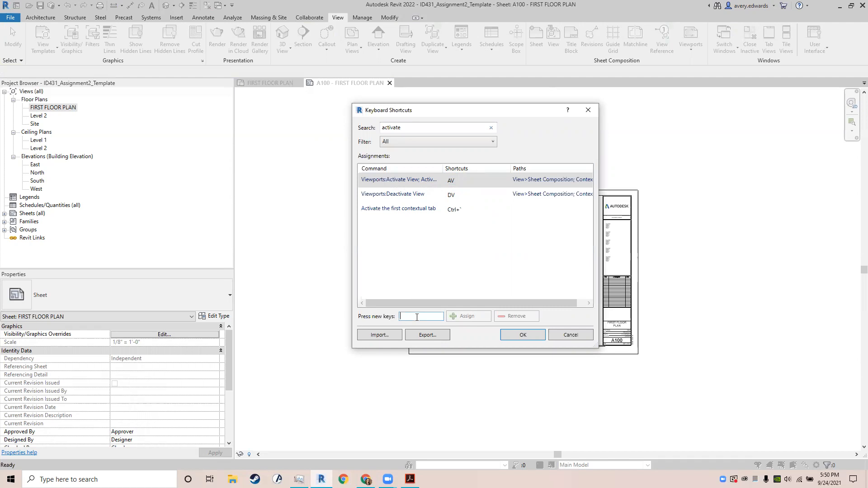
type("AV")
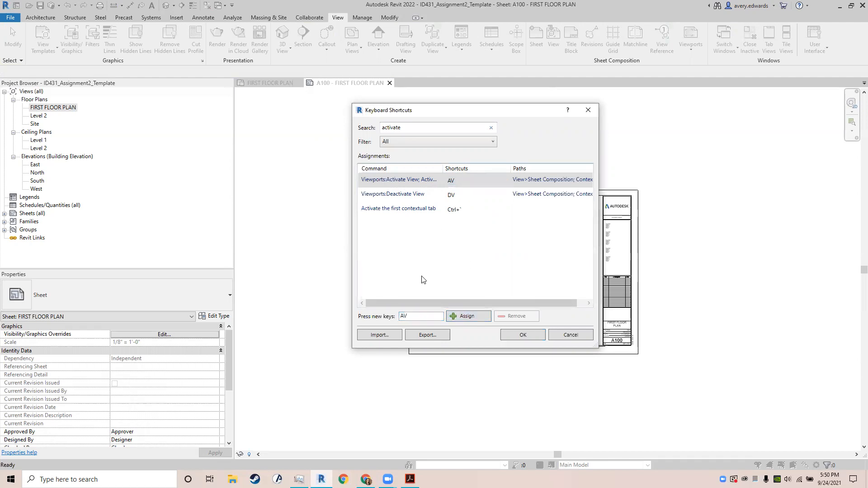
left_click(404, 193)
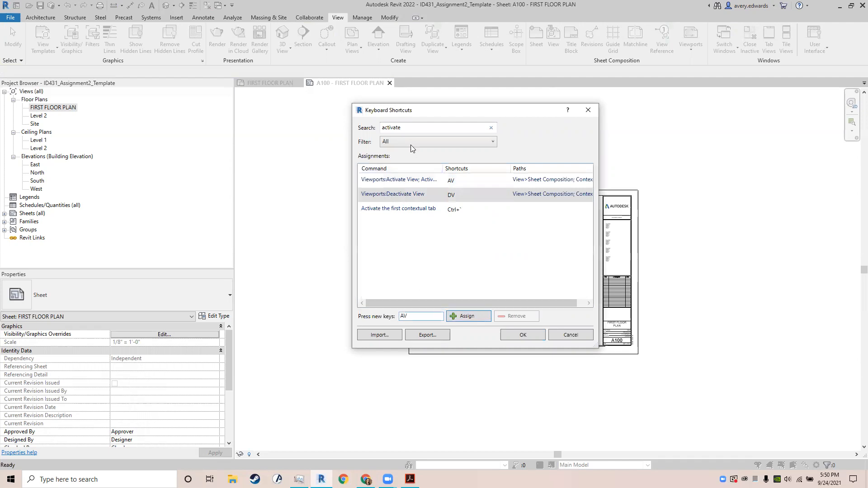
Step: Look up the Deactivate View command among the keyboard shortcuts and close the shortcut settings
left_click_drag(402, 128, 369, 131)
type("de")
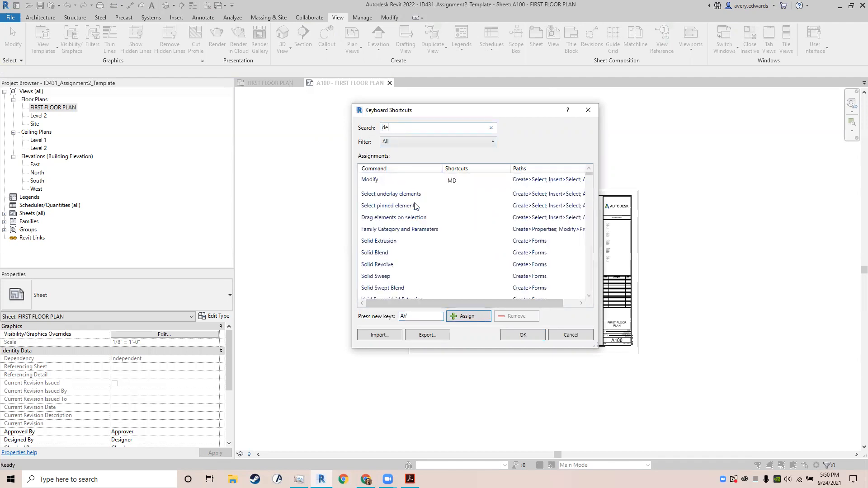
type("activa")
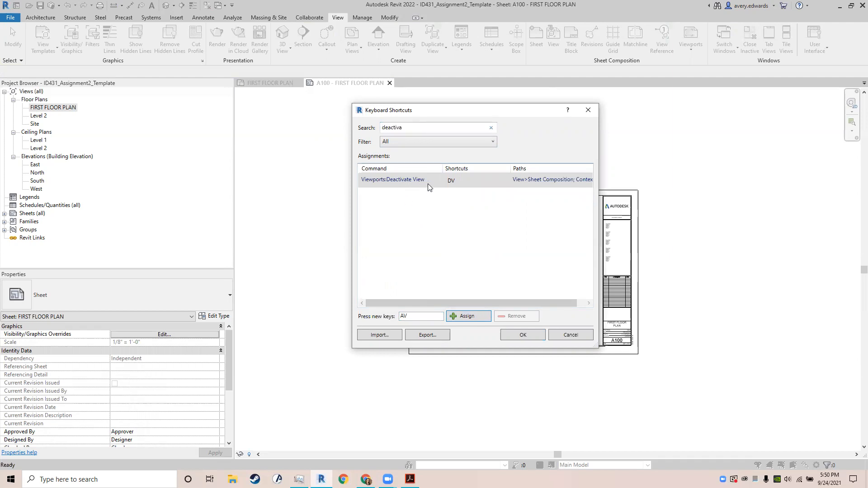
type("DV")
left_click(523, 335)
Step: Practise activating and deactivating the floor plan viewport on the sheet, ending with its view activated for editing
left_click(521, 318)
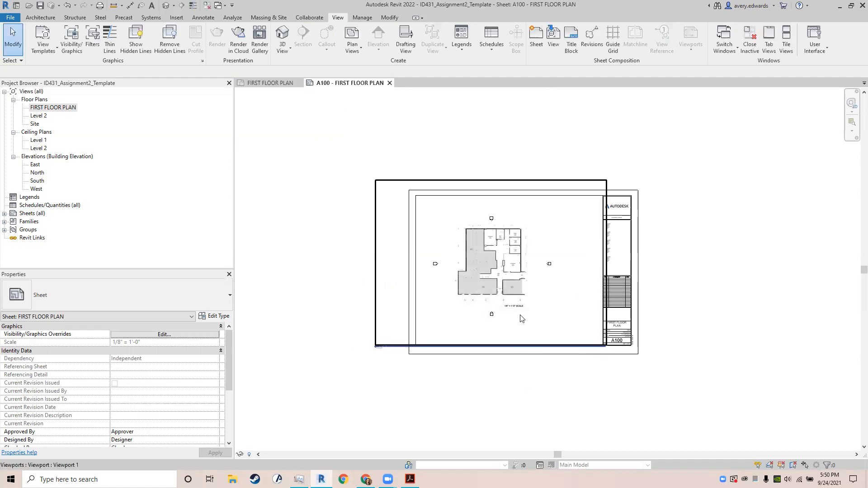
left_click(521, 319)
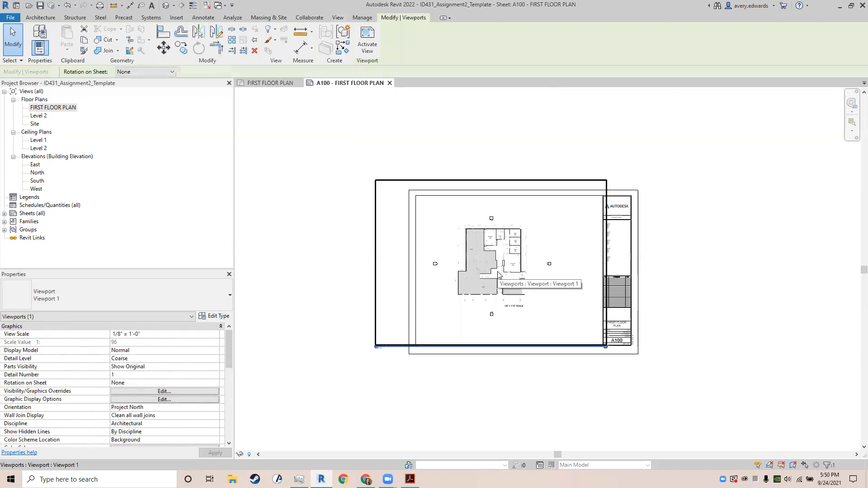
left_click(522, 402)
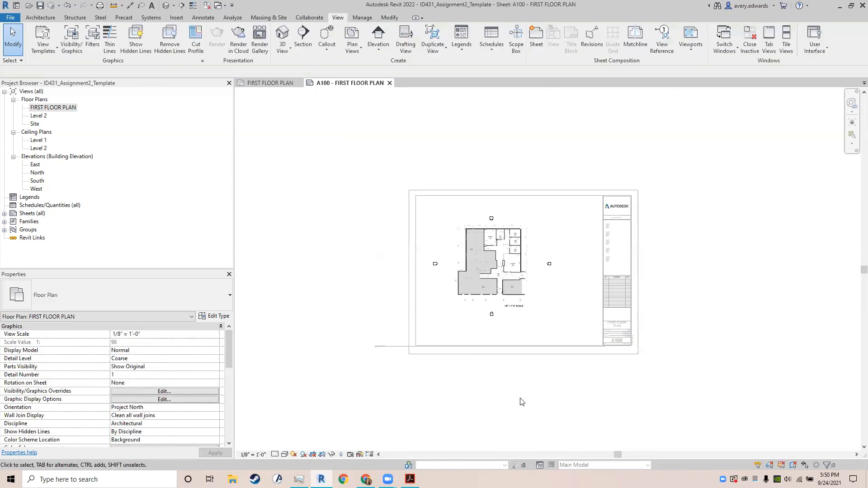
key("d")
key("v")
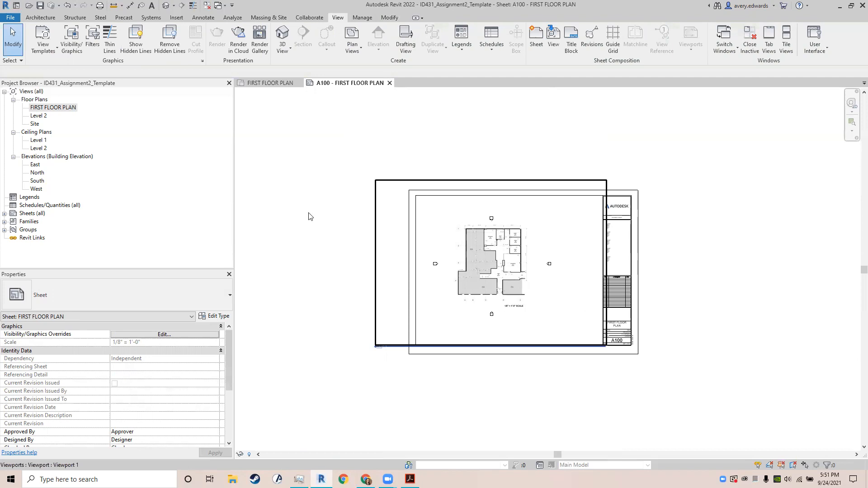
double_click(494, 235)
key("f")
key("r")
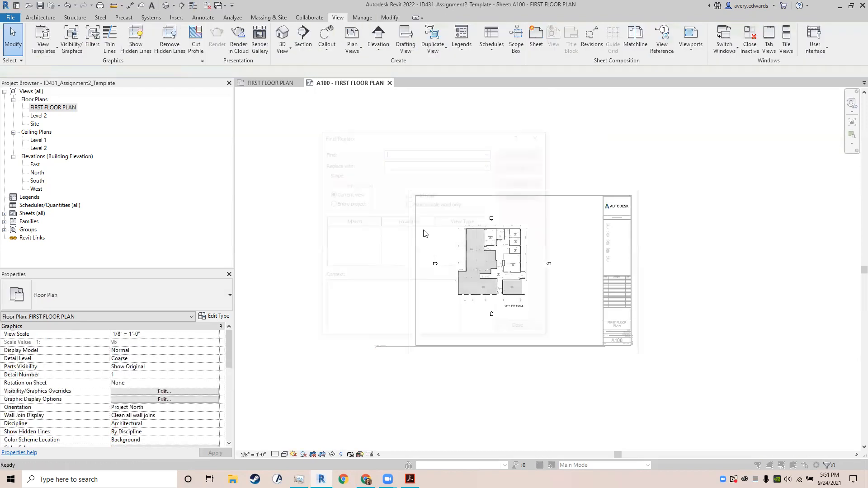
left_click(538, 136)
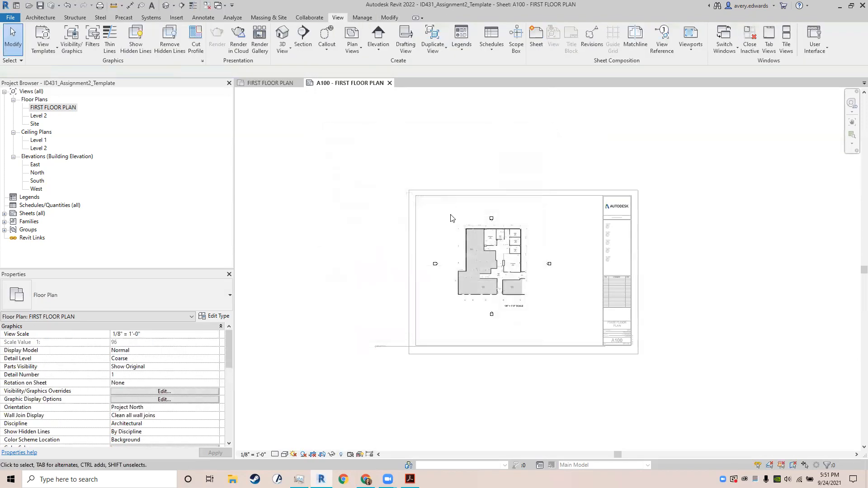
Step: Draw a closed six-sided outline of thin detail lines beyond the sheet's upper-left corner in the activated floor plan view
key("d")
key("l")
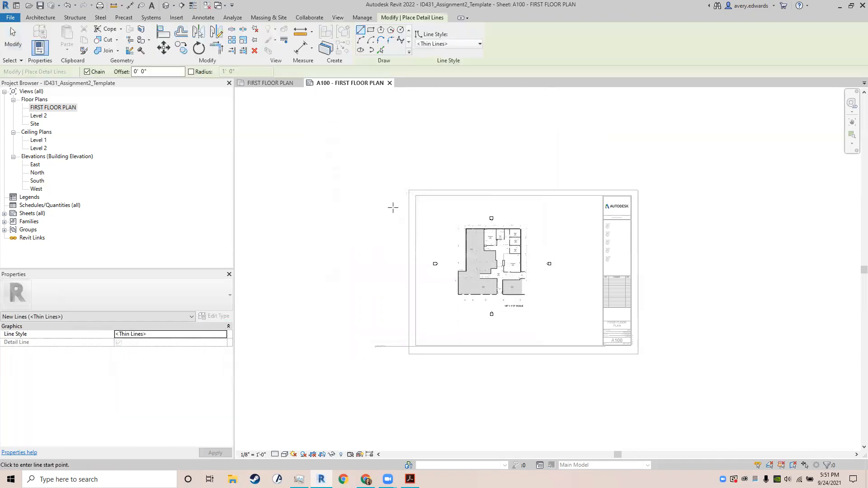
left_click(434, 237)
left_click(331, 237)
left_click(336, 131)
left_click(557, 131)
left_click(533, 180)
left_click(425, 194)
left_click(425, 237)
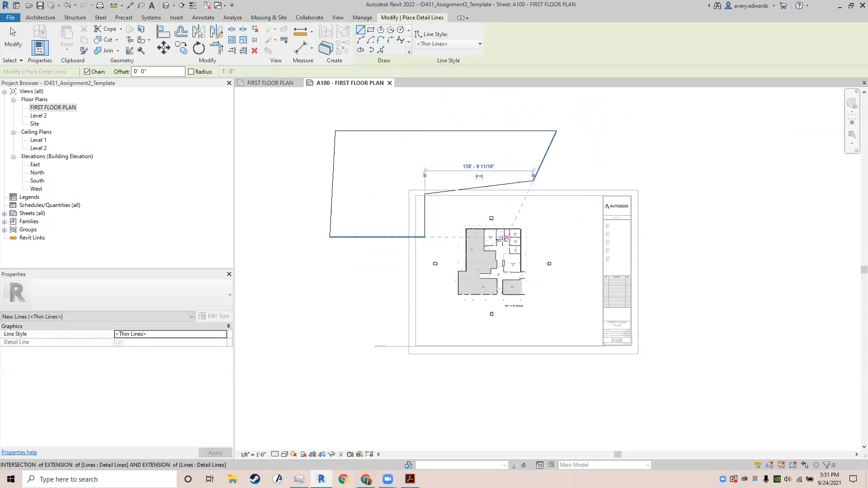
key("Escape")
middle_click_drag(652, 320, 599, 331)
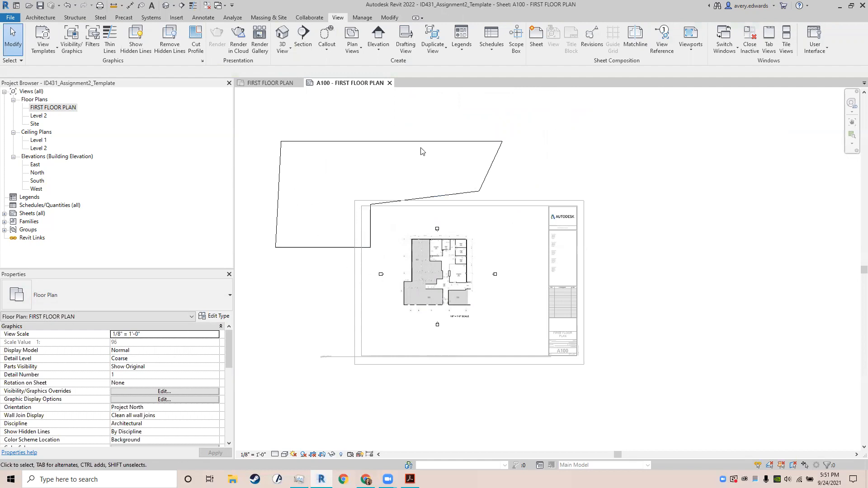
Step: Turn on Crop View and Crop Region Visible for the FIRST FLOOR PLAN view
scroll(199, 372, "down", 8)
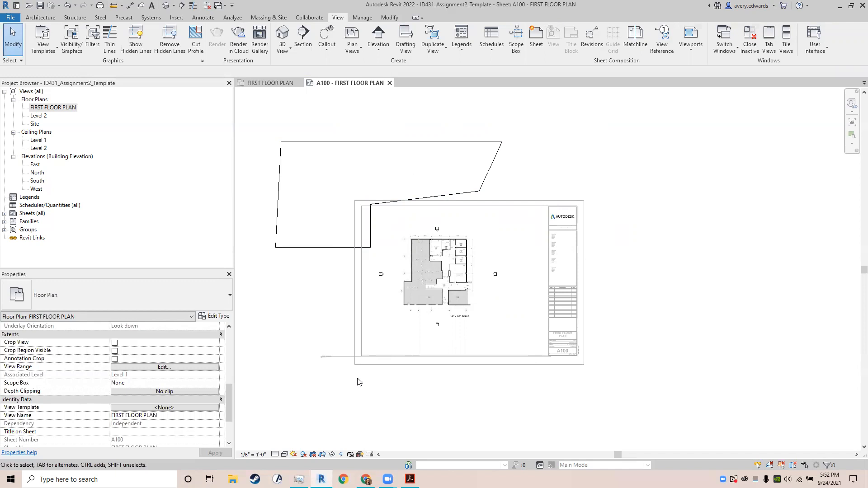
left_click(116, 345)
left_click(115, 343)
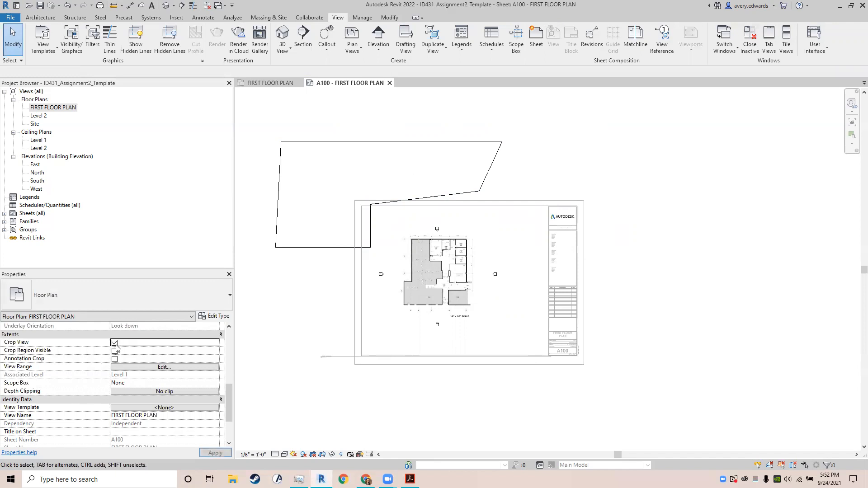
left_click(115, 352)
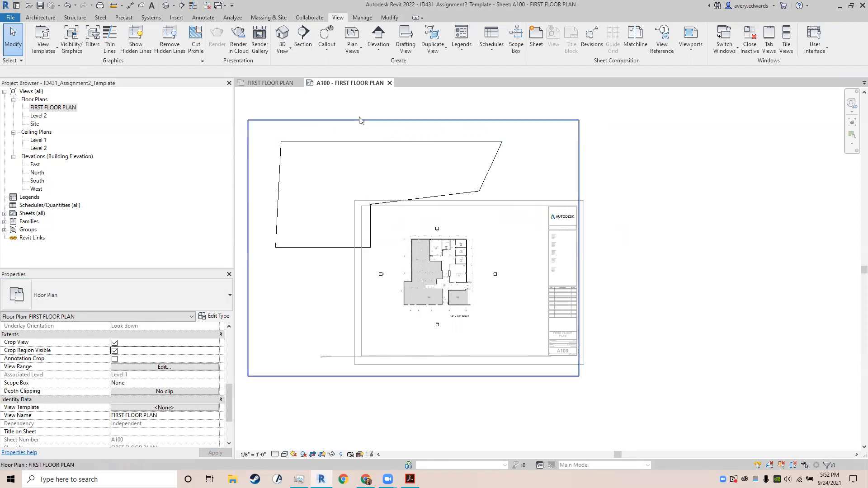
Step: Pull in all four sides of the crop region around the floor plan, keeping the west and south elevation markers inside
left_click(340, 121)
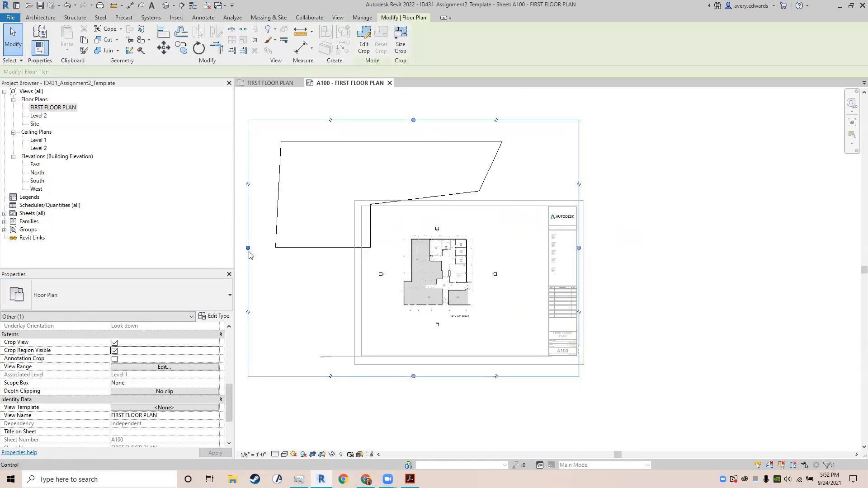
left_click_drag(576, 248, 478, 297)
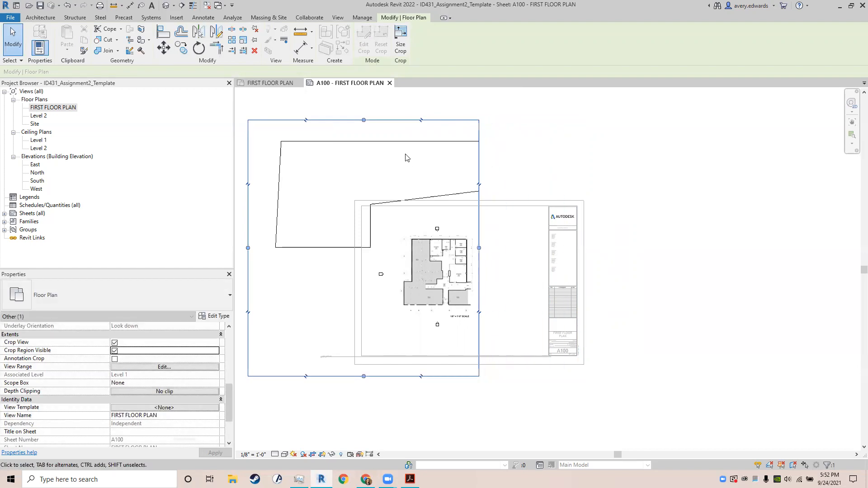
left_click_drag(364, 120, 452, 233)
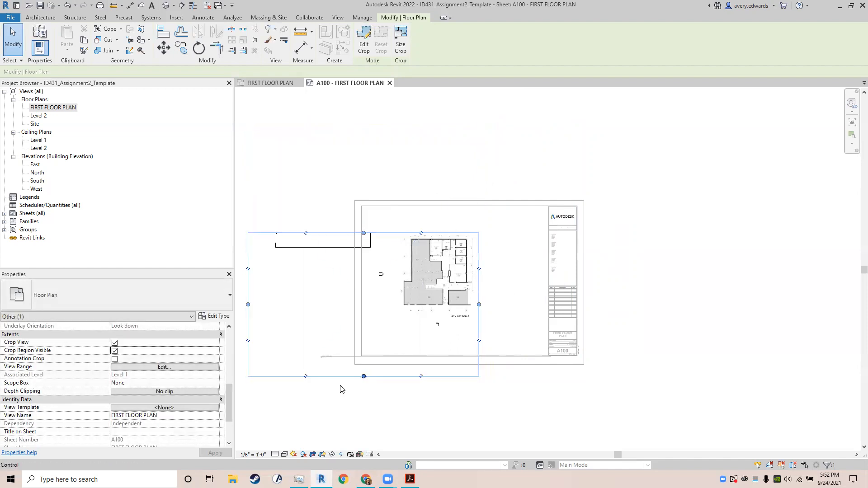
left_click_drag(364, 376, 389, 345)
scroll(439, 327, "up", 5)
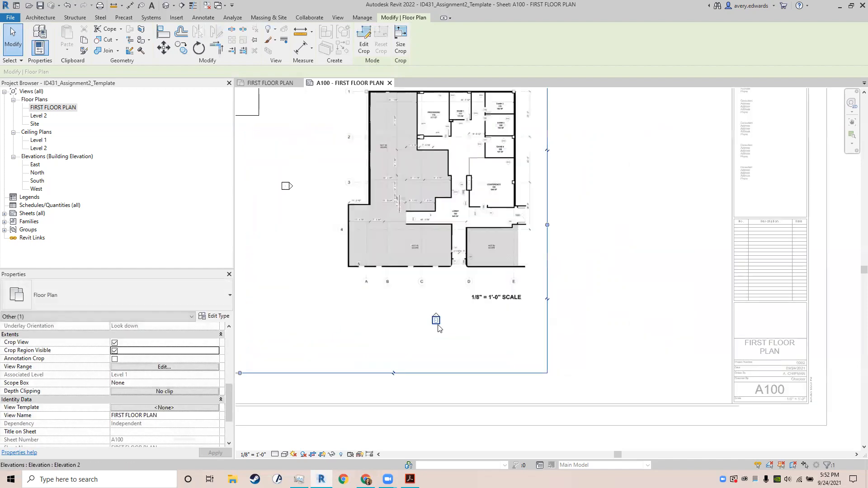
scroll(488, 299, "down", 5)
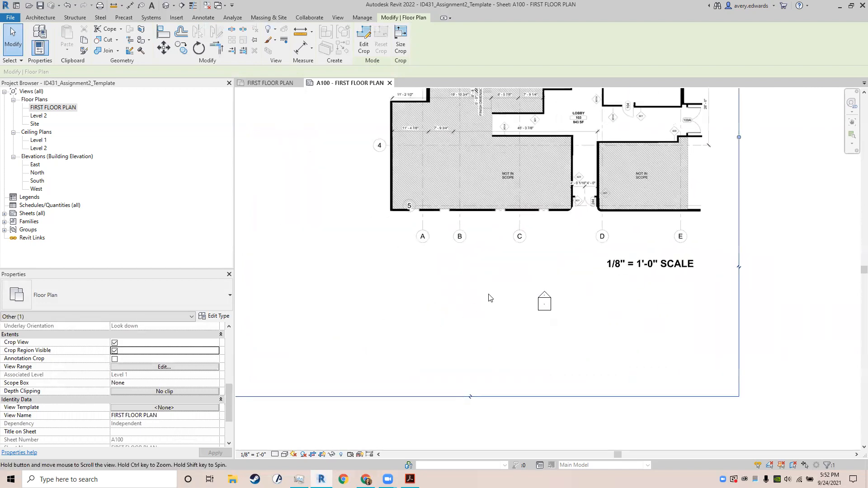
middle_click_drag(405, 241, 411, 249)
scroll(410, 248, "down", 6)
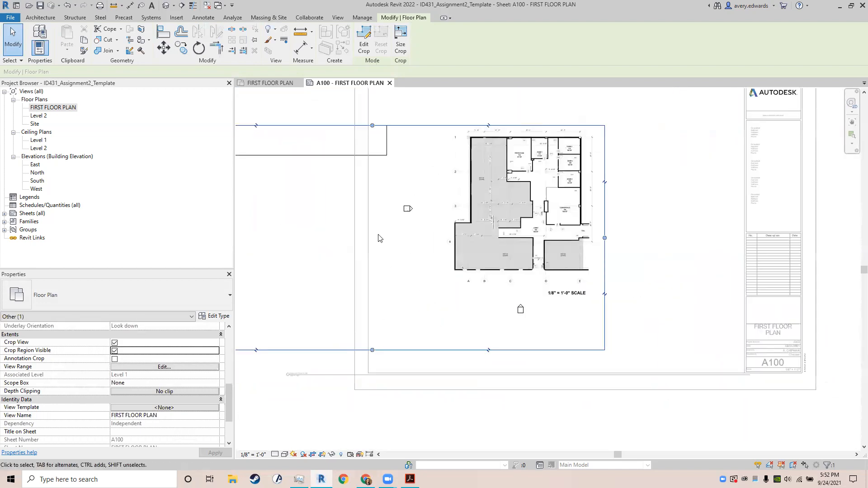
left_click_drag(311, 247, 435, 248)
Step: Delete both parts of the west elevation marker, together with its West elevation view
scroll(441, 238, "up", 3)
scroll(443, 238, "up", 5)
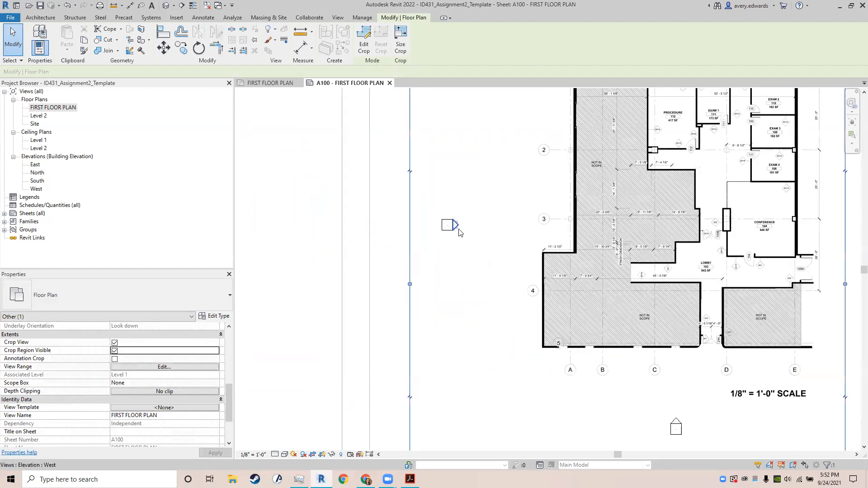
left_click(453, 222)
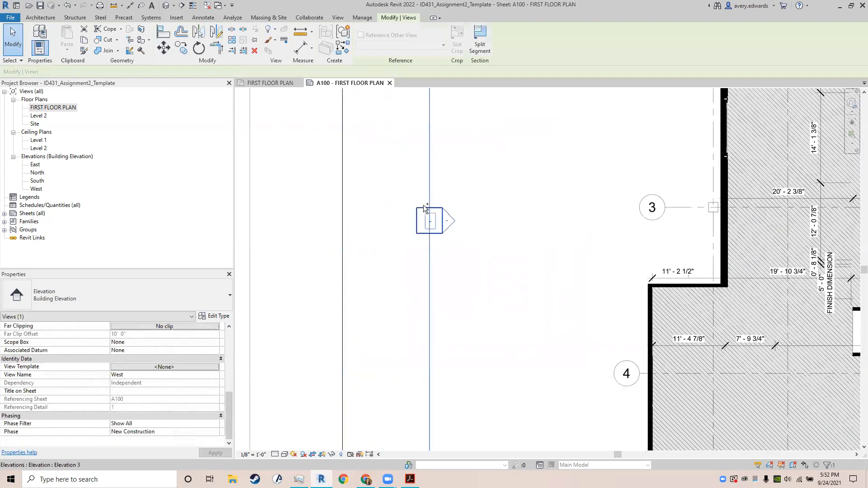
left_click(423, 208, "ctrl")
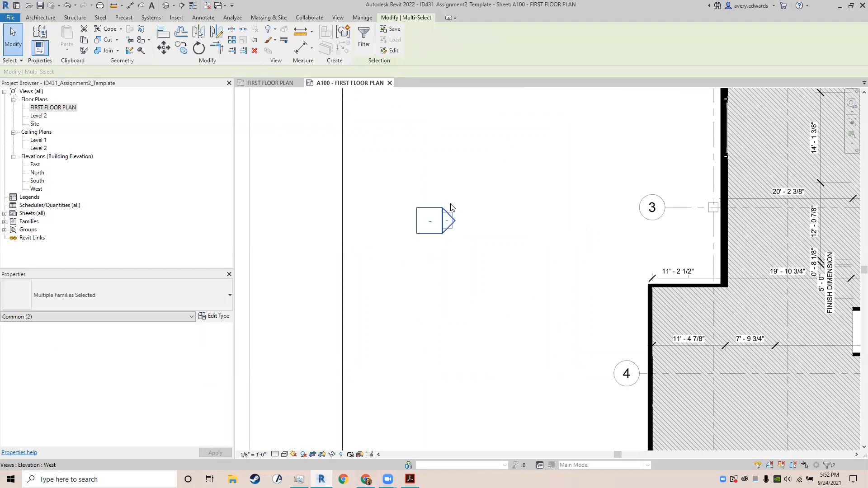
key("Delete")
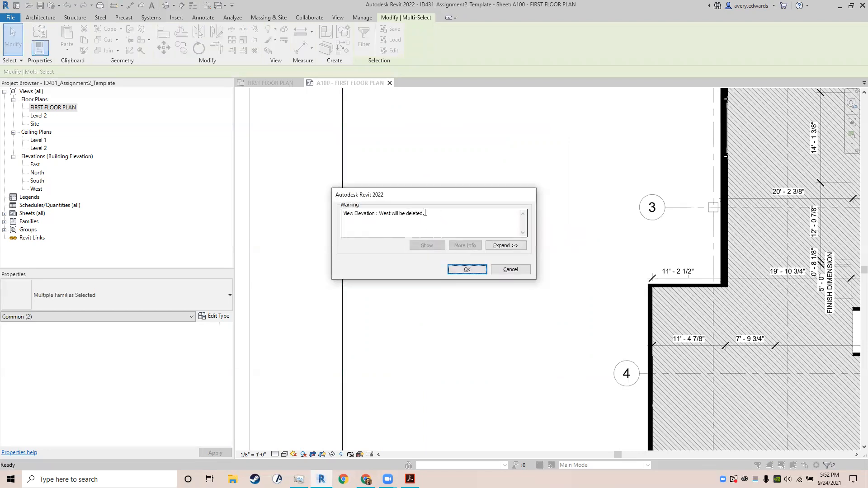
left_click(458, 268)
Step: Hide both parts of the south elevation marker below the floor plan, as individual elements in this view
scroll(456, 272, "down", 4)
scroll(456, 272, "down", 1)
mouse_move(483, 331)
middle_mouse_down()
mouse_move(452, 273)
mouse_move(399, 216)
middle_mouse_up()
scroll(534, 294, "up", 5)
left_click_drag(488, 235, 578, 330)
scroll(577, 328, "down", 3)
middle_click_drag(578, 326, 488, 344)
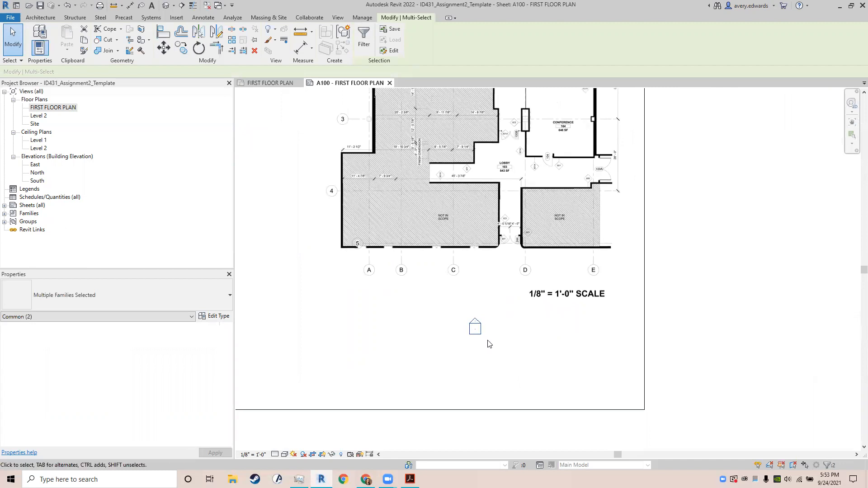
right_click(476, 326)
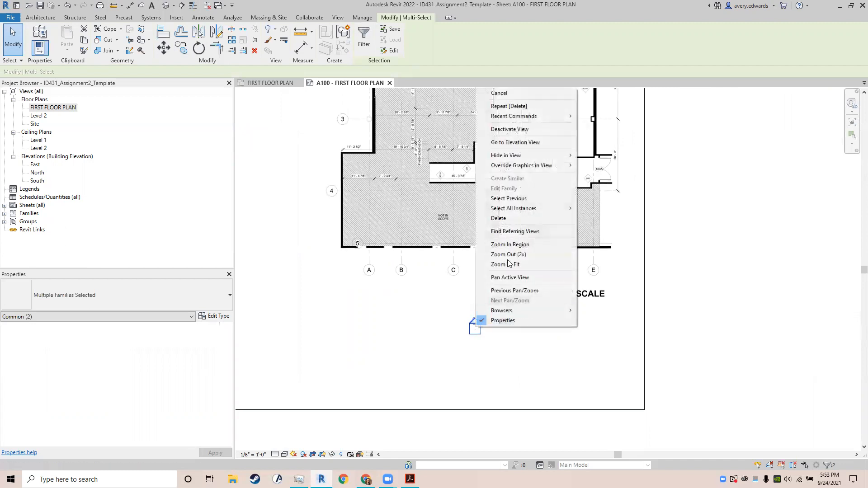
mouse_move(524, 155)
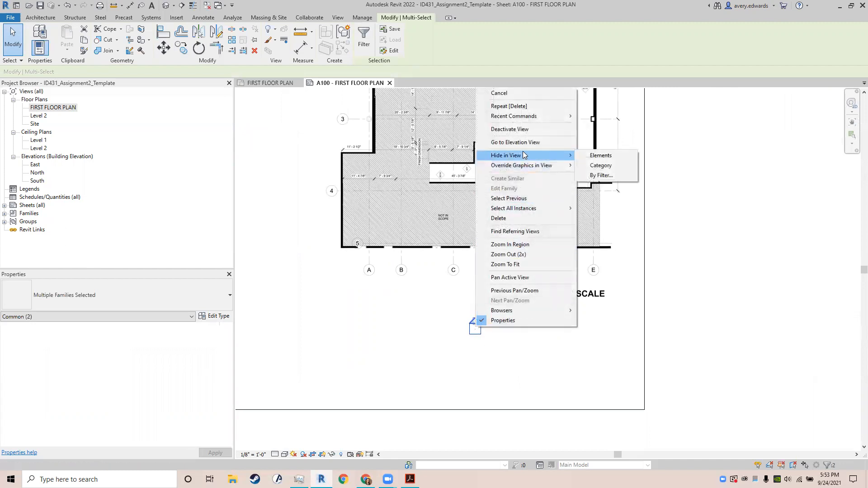
left_click(615, 155)
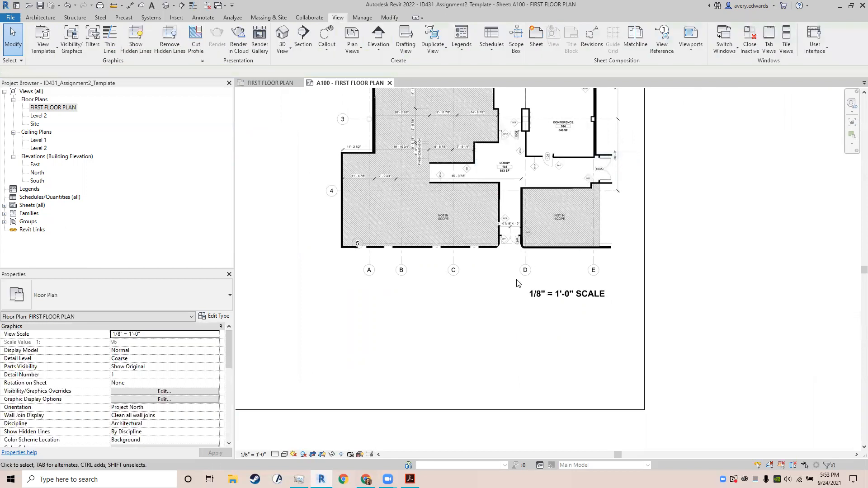
Step: Reveal the hidden elements in the view and unhide both parts of the south elevation marker
scroll(517, 284, "down", 3)
middle_click_drag(518, 284, 529, 336)
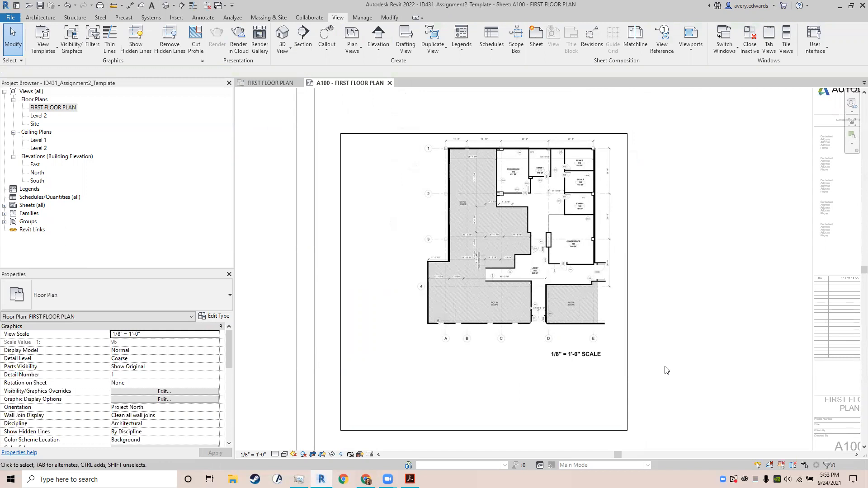
key("r")
key("h")
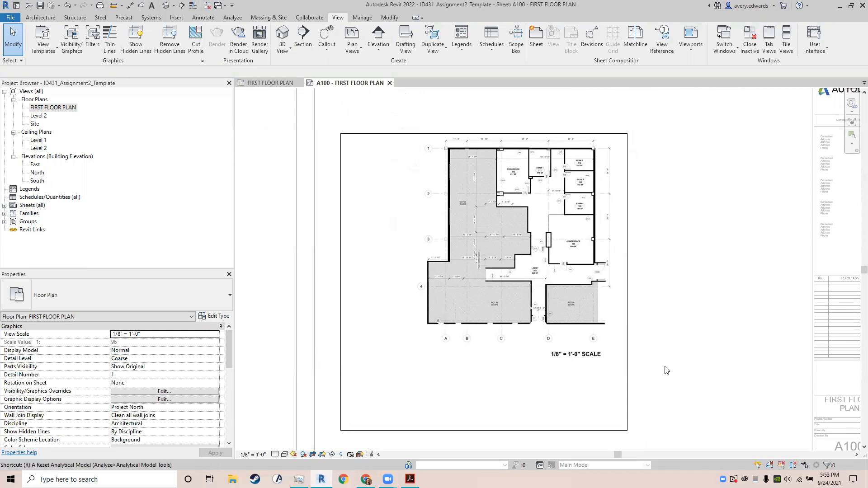
scroll(495, 294, "down", 2)
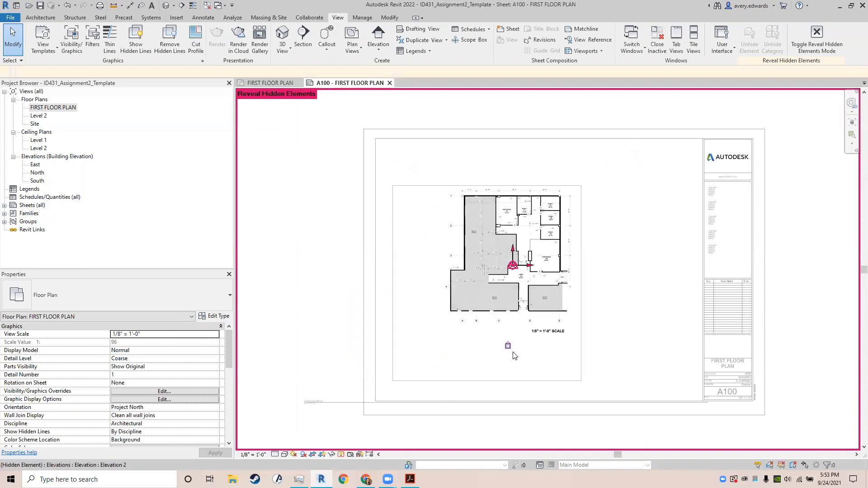
scroll(511, 355, "up", 5)
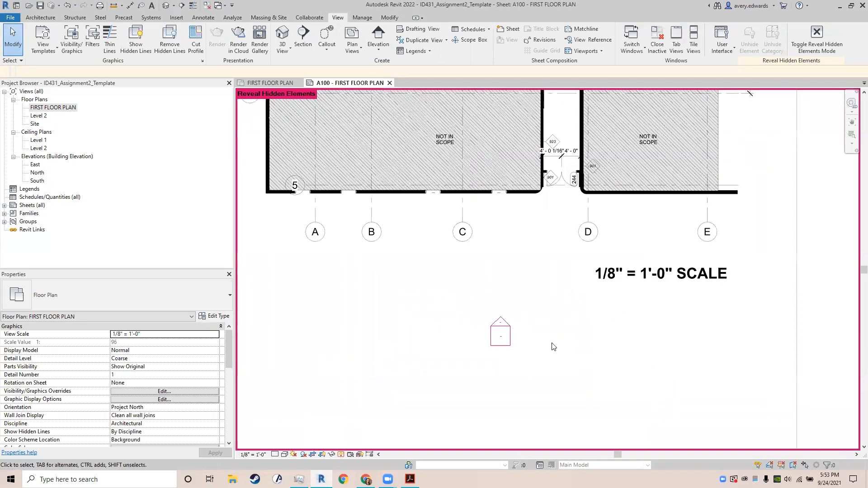
left_click_drag(478, 309, 551, 382)
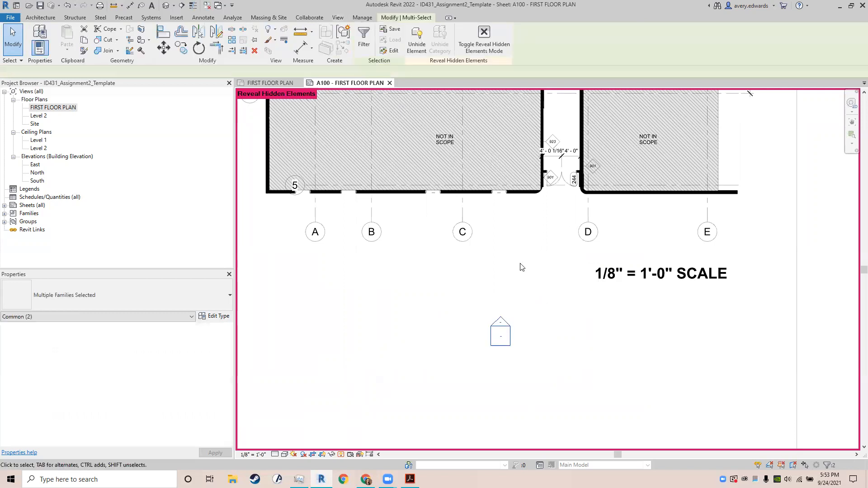
left_click(416, 47)
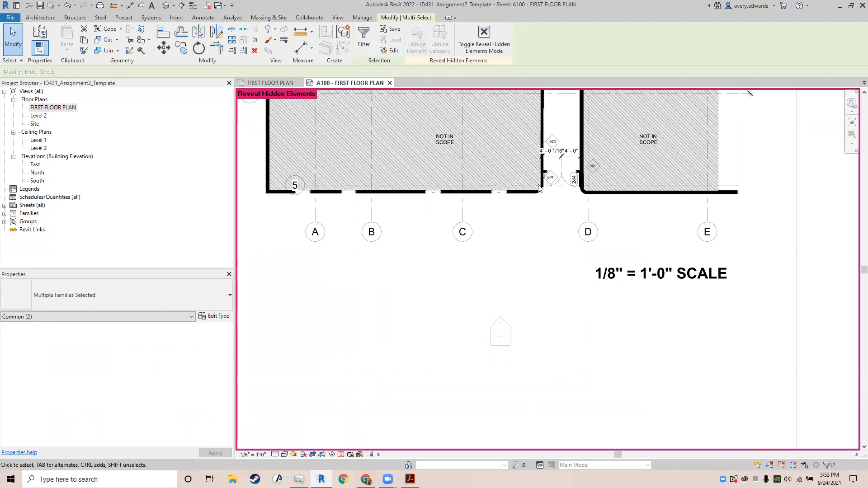
Step: Leave Reveal Hidden Elements mode for the floor plan view
scroll(544, 254, "down", 3)
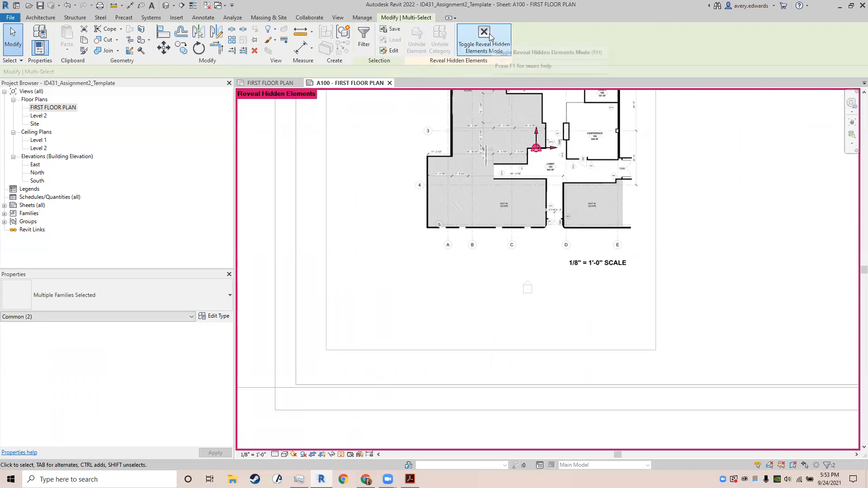
left_click(176, 18)
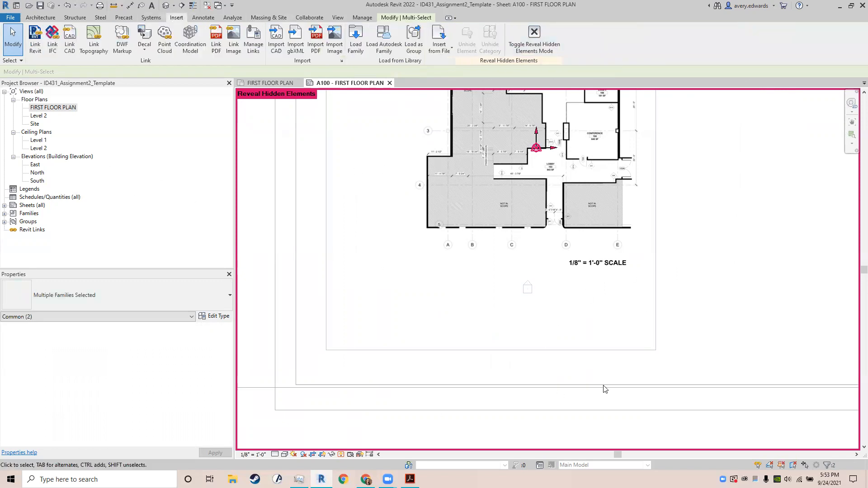
middle_click_drag(495, 212, 442, 312)
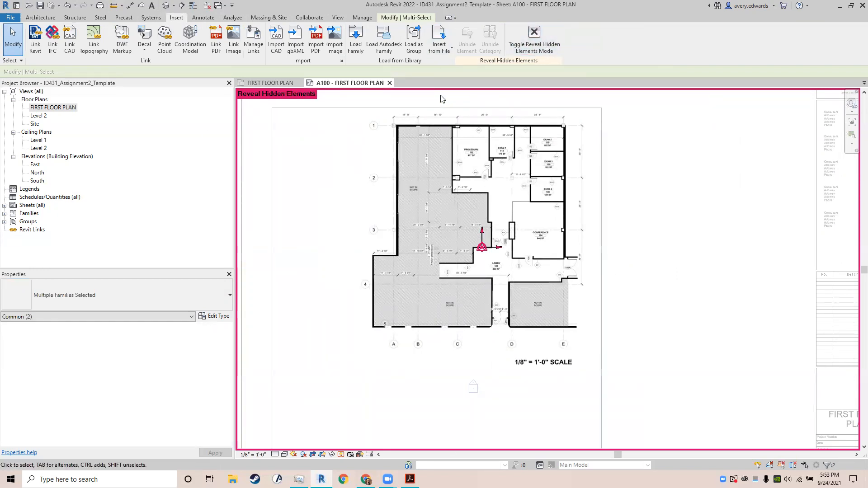
left_click(389, 18)
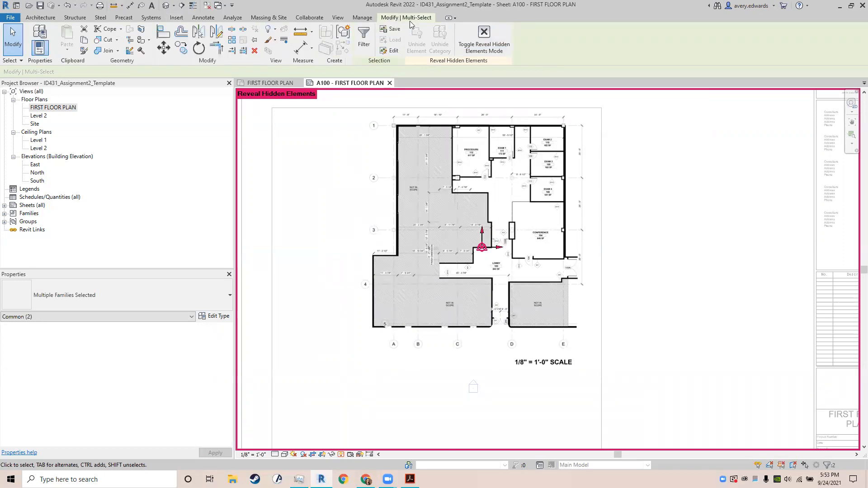
left_click(484, 39)
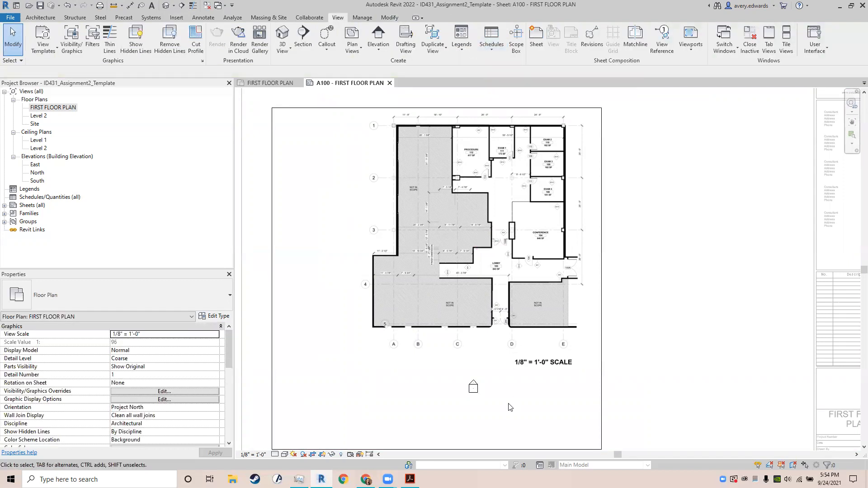
Step: Delete the whole south elevation marker below the plan, together with its elevation view
left_click_drag(454, 374, 491, 405)
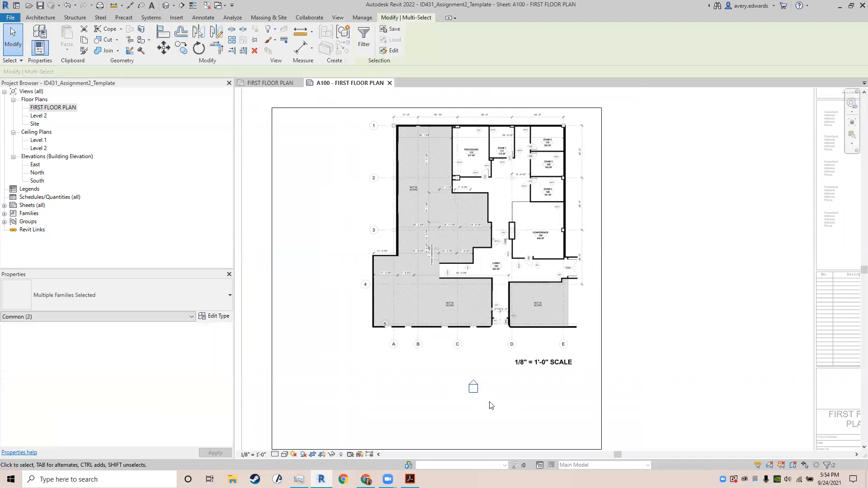
key("Delete")
left_click(466, 270)
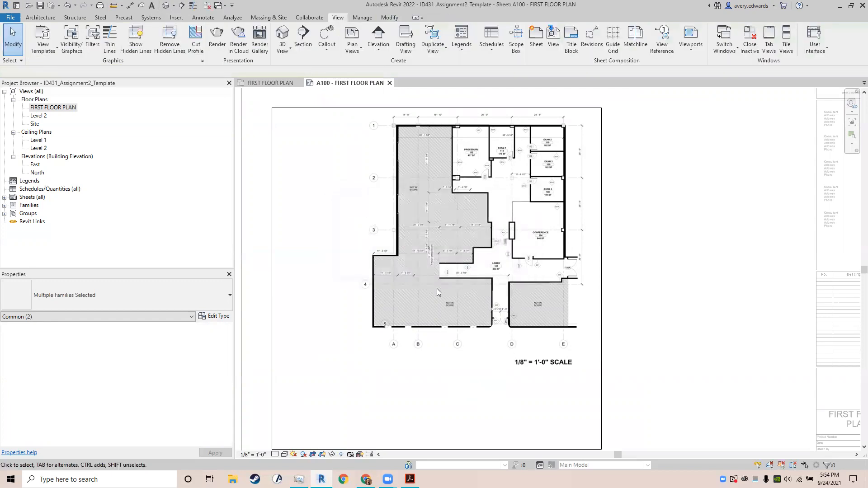
Step: Pull the west and south sides of the crop region in close to the floor plan's grid bubbles, excluding the scale note
left_click(271, 285)
left_click_drag(272, 285, 359, 267)
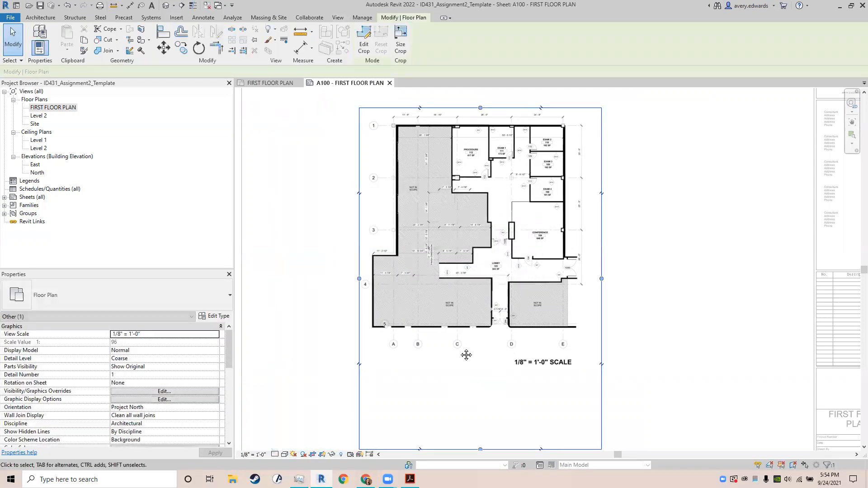
middle_click_drag(465, 355, 457, 306)
left_click_drag(472, 402, 474, 309)
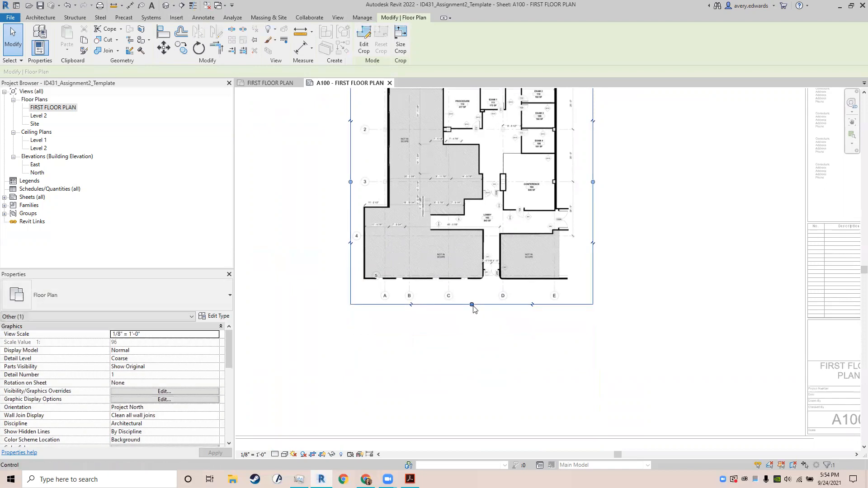
scroll(472, 306, "down", 4)
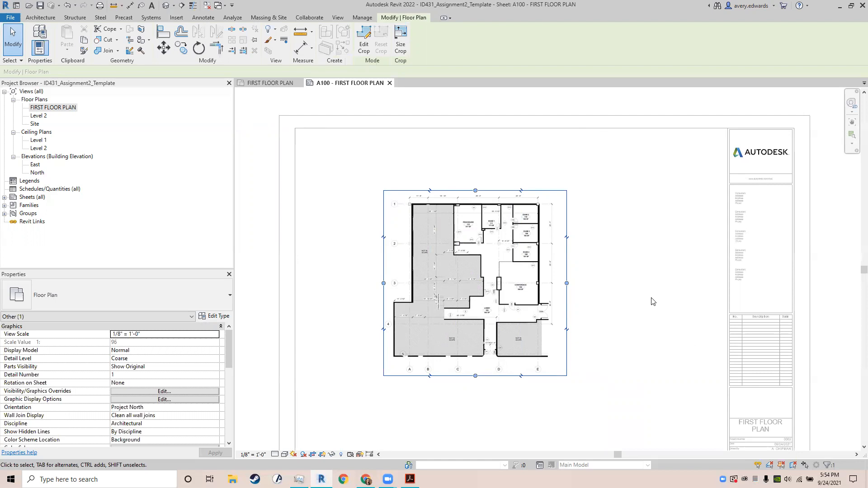
middle_click_drag(654, 302, 641, 271)
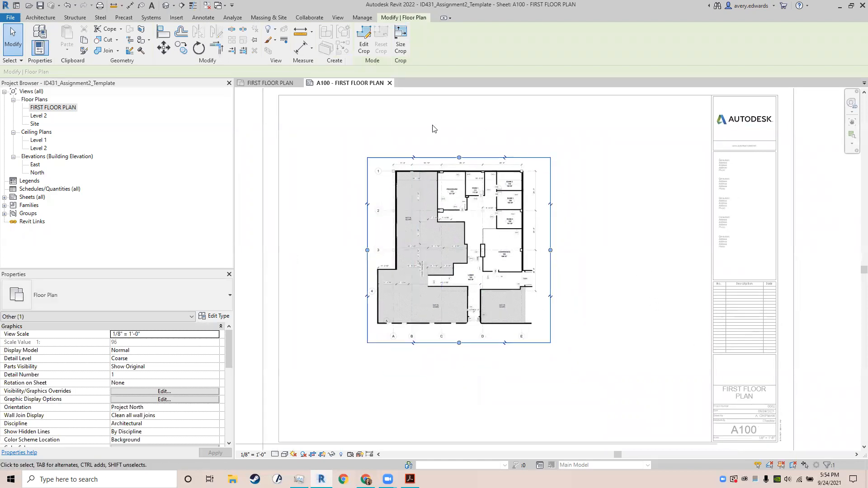
Step: Turn off Crop Region Visible for the FIRST FLOOR PLAN view, keeping Crop View on
left_click(696, 302)
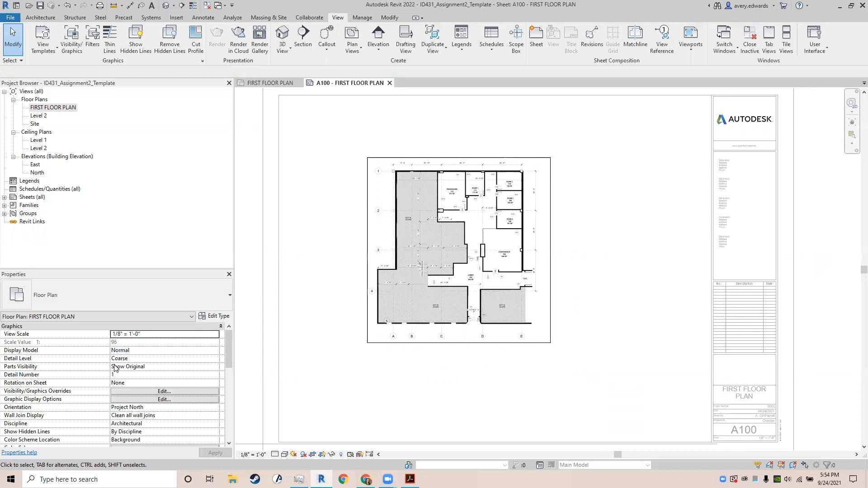
scroll(114, 368, "down", 10)
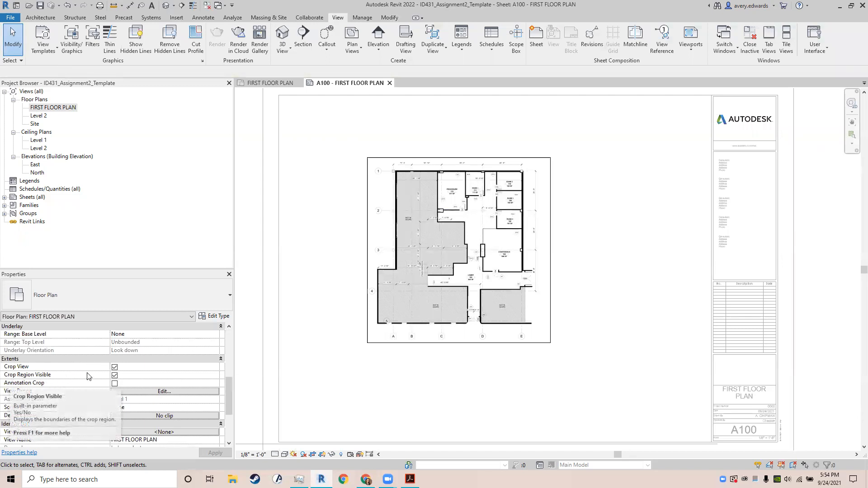
left_click(115, 376)
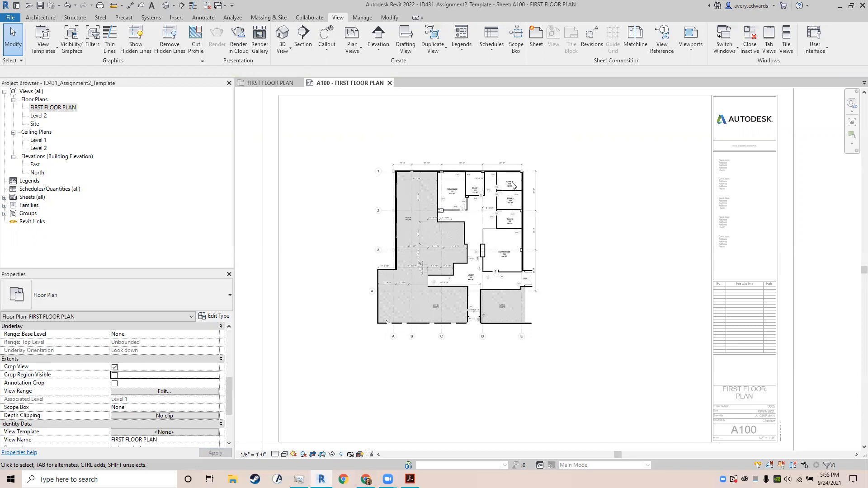
scroll(546, 221, "down", 1)
scroll(584, 251, "down", 3)
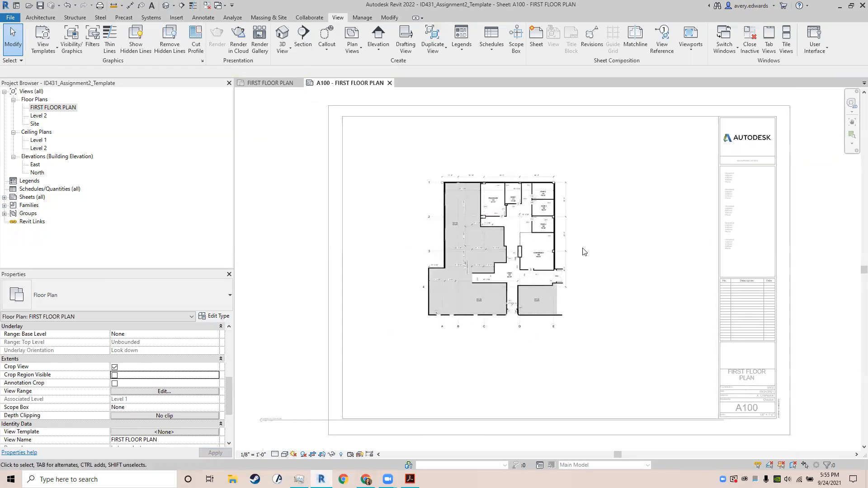
Step: Deactivate the floor plan view and move its viewport across the sheet, closer to the title block
double_click(776, 209)
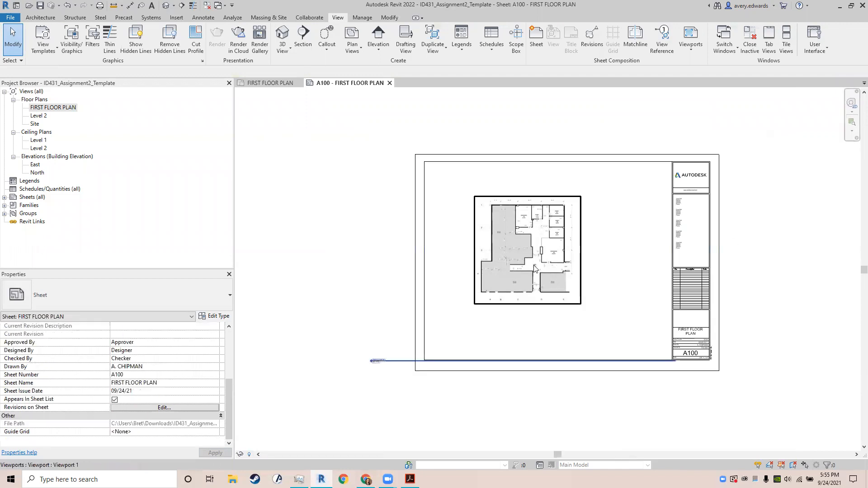
left_click_drag(534, 266, 603, 258)
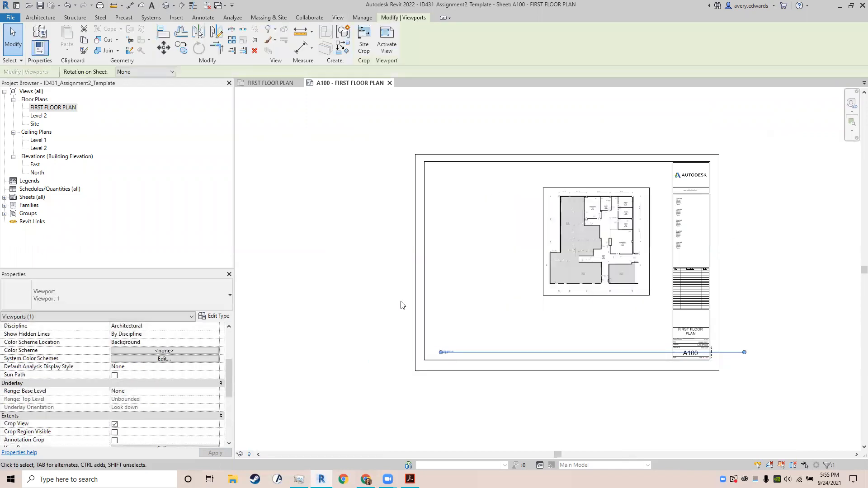
left_click(384, 303)
Step: Move the viewport's title line separately from the plan, first to just below the plan and then lower on the sheet
left_click_drag(466, 356, 568, 300)
middle_click_drag(673, 264, 616, 270)
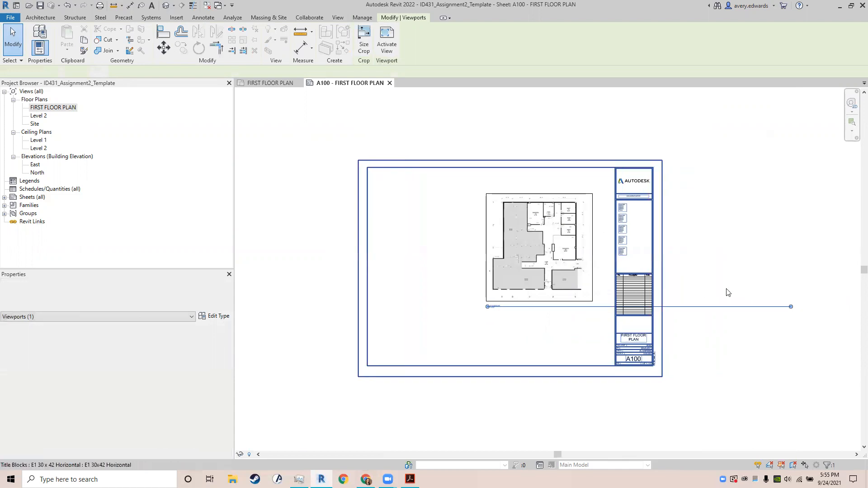
left_click(666, 268)
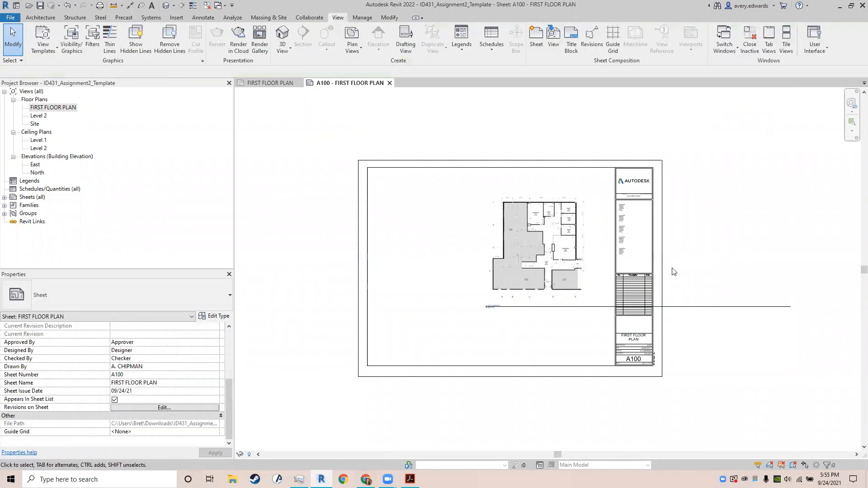
left_click(685, 307)
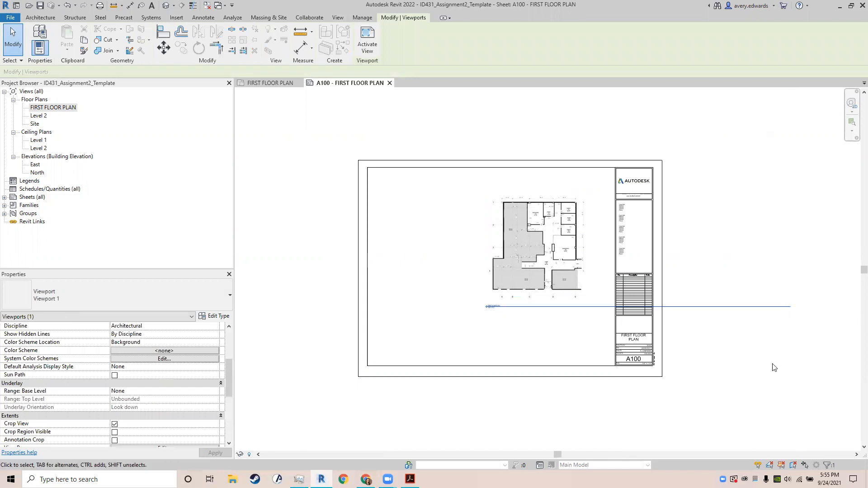
left_click_drag(540, 307, 516, 336)
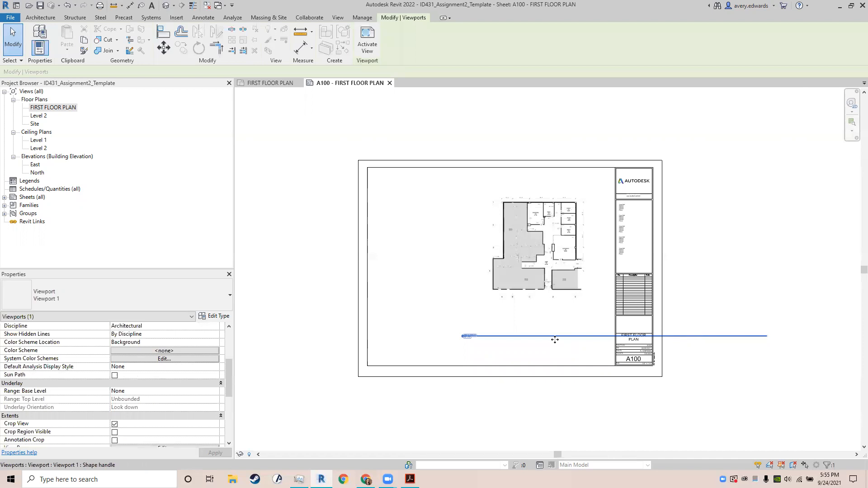
Step: Move the view title up to just below the floor plan and shorten its extension line to the viewport's width
left_click_drag(555, 340, 578, 313)
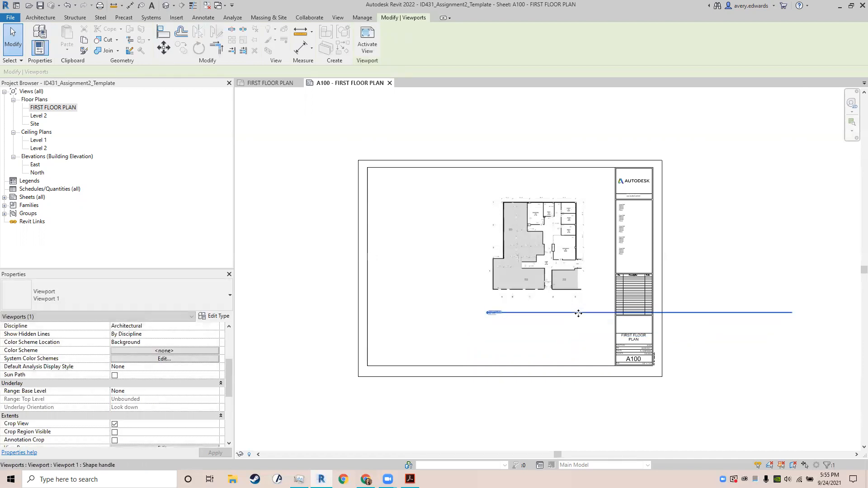
left_click(543, 237)
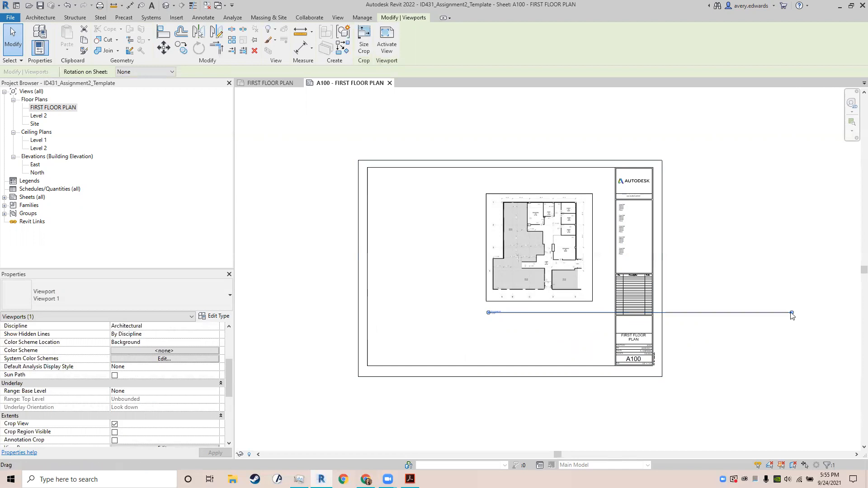
left_click_drag(792, 314, 592, 313)
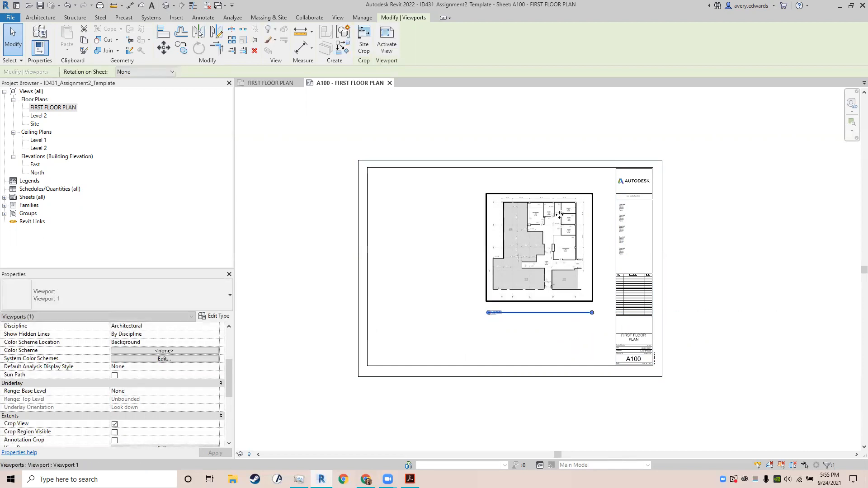
left_click(522, 326)
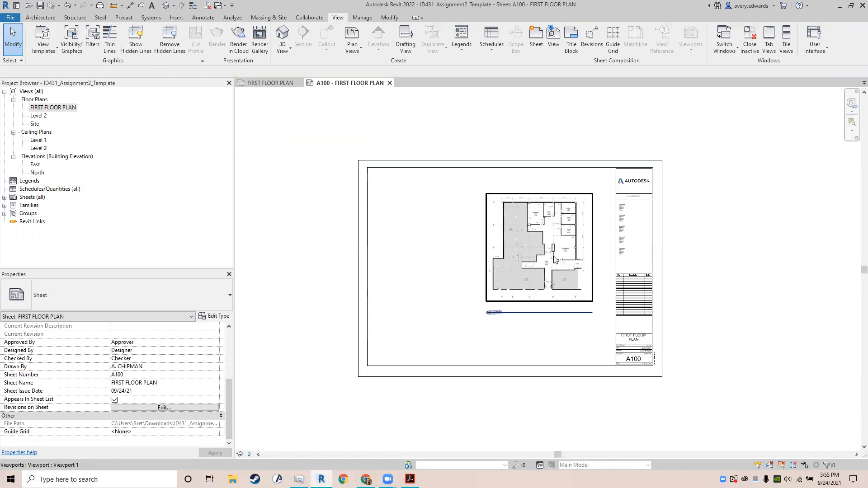
scroll(539, 228, "up", 2)
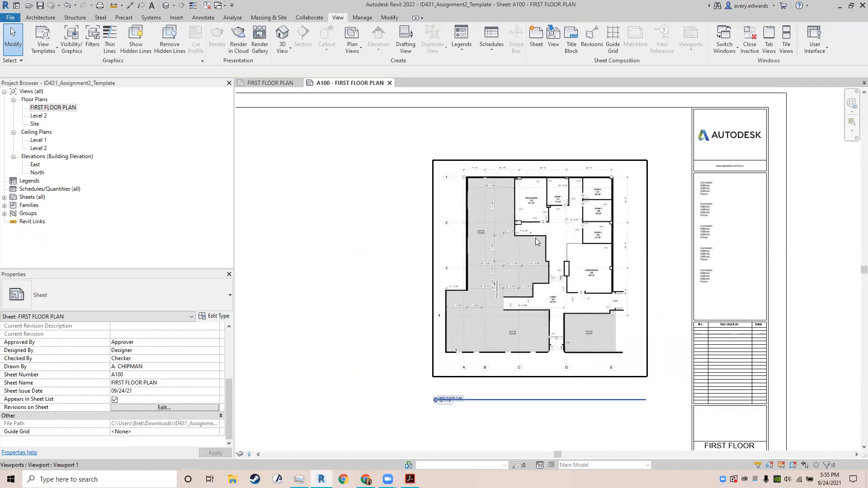
scroll(538, 241, "down", 2)
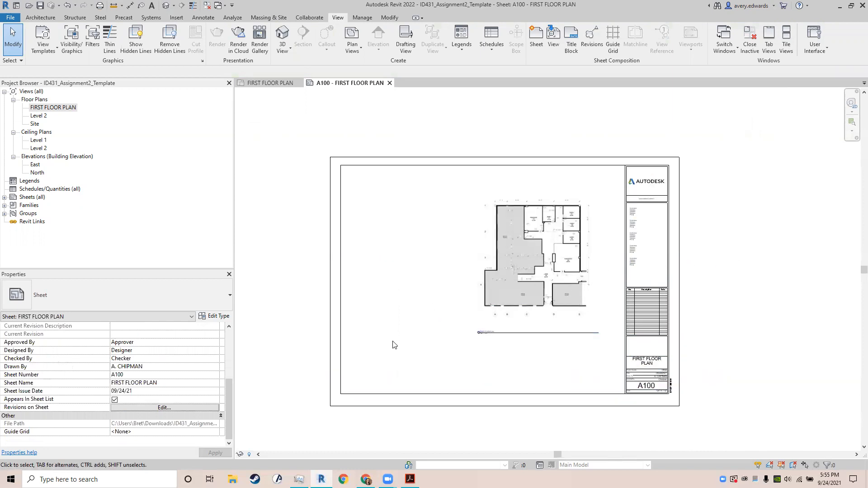
Step: Examine the available viewport types and the Viewport 1 type properties for the FIRST FLOOR PLAN view title
scroll(475, 358, "up", 5)
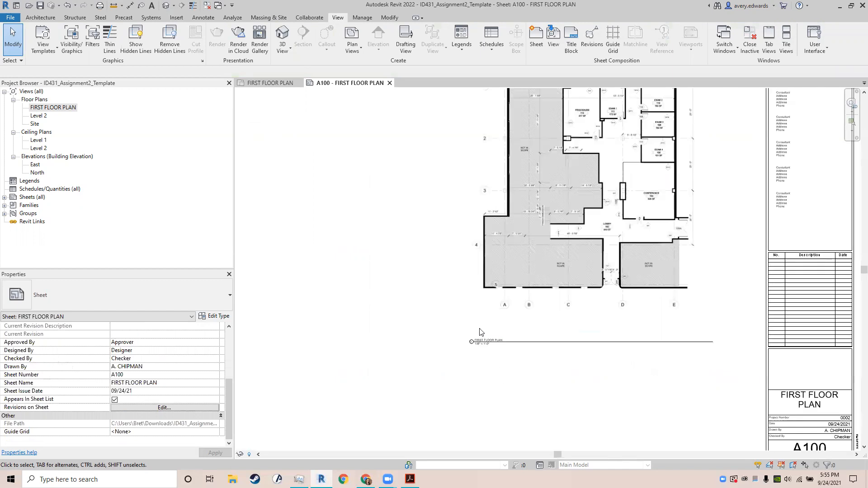
left_click(479, 290)
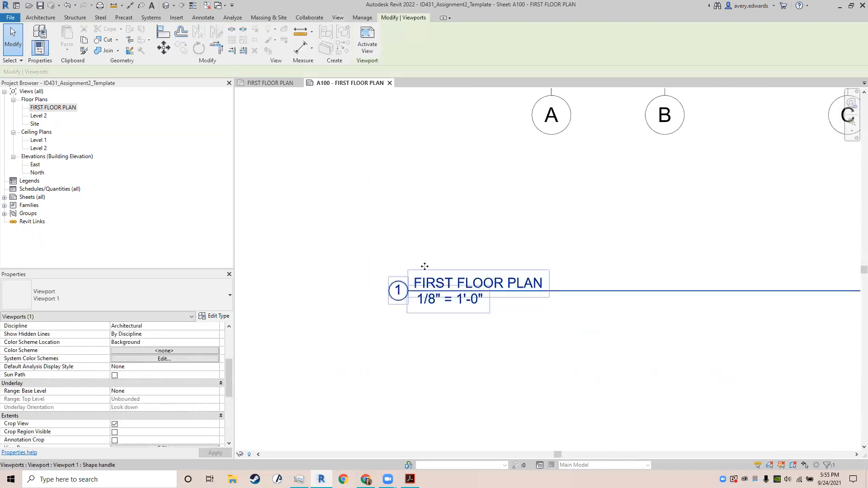
left_click(186, 296)
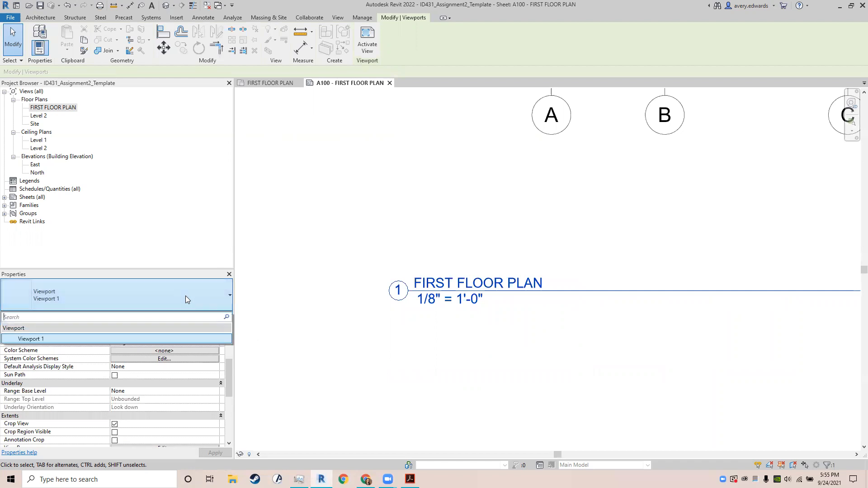
left_click(58, 300)
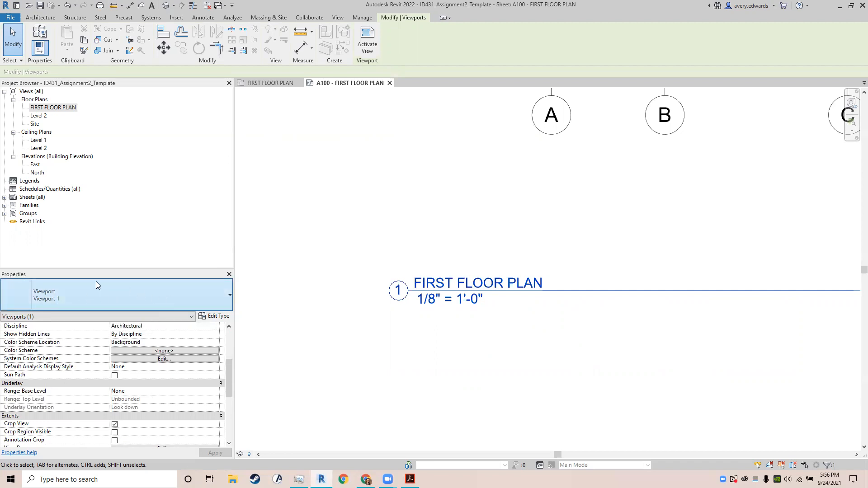
left_click(126, 293)
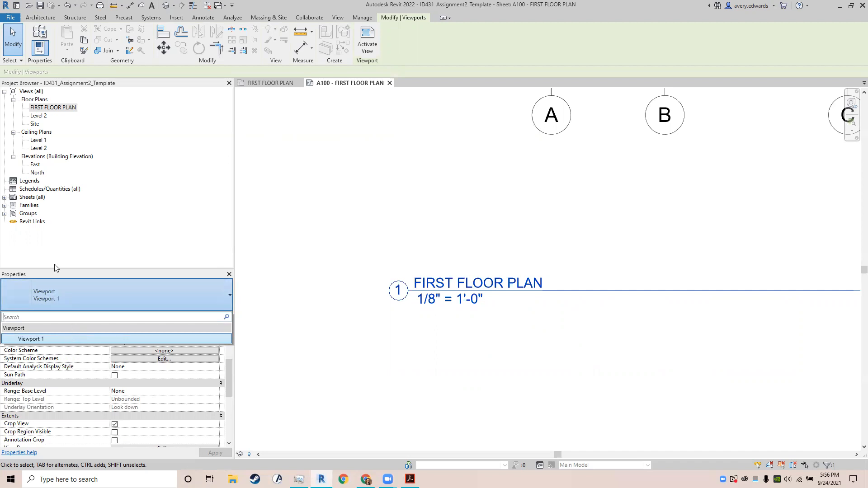
left_click(93, 294)
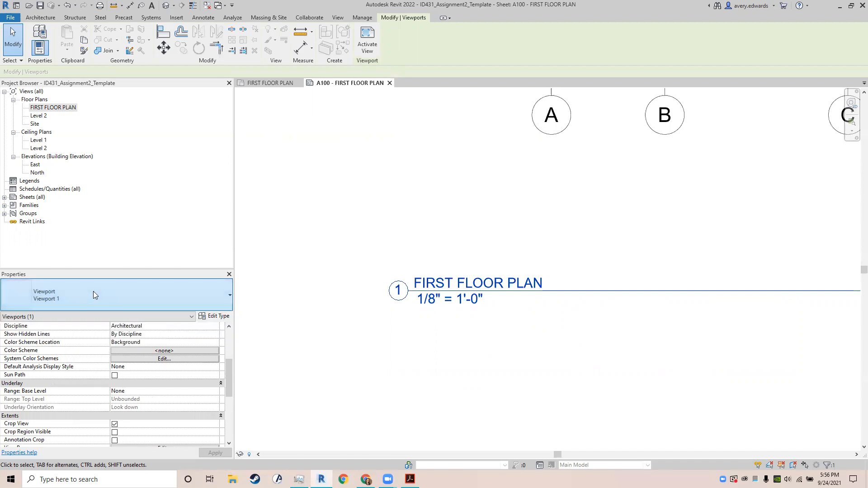
left_click(206, 317)
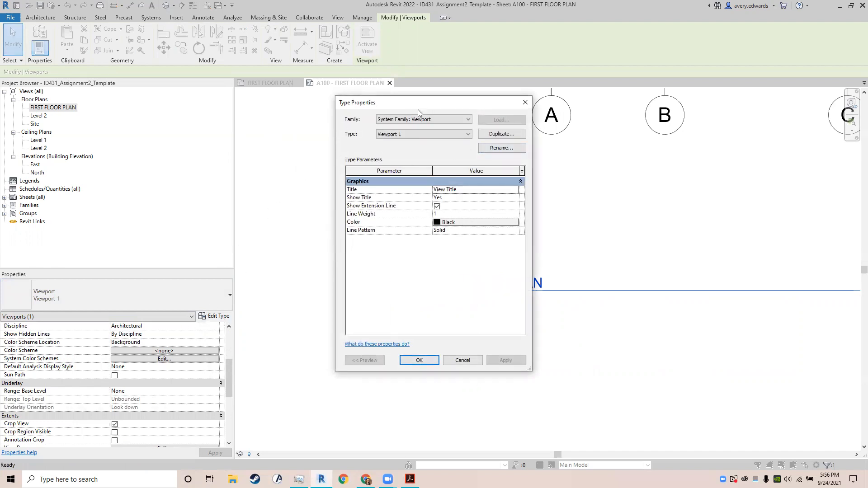
left_click_drag(418, 109, 373, 118)
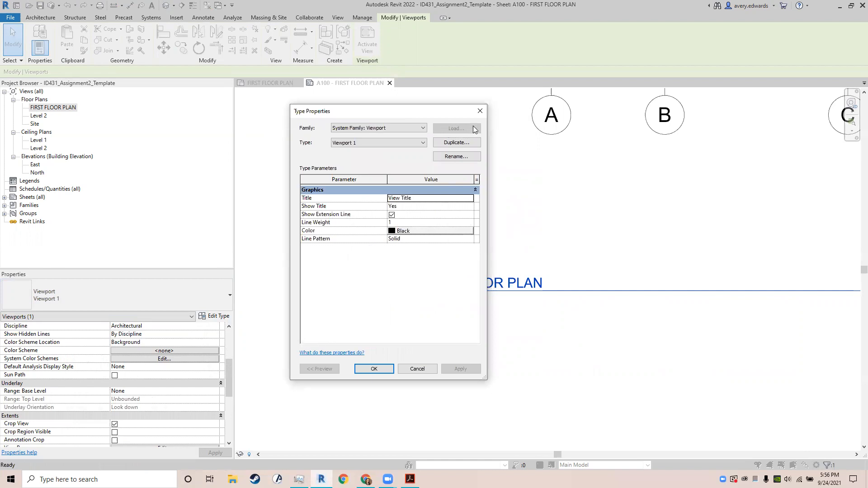
left_click(480, 110)
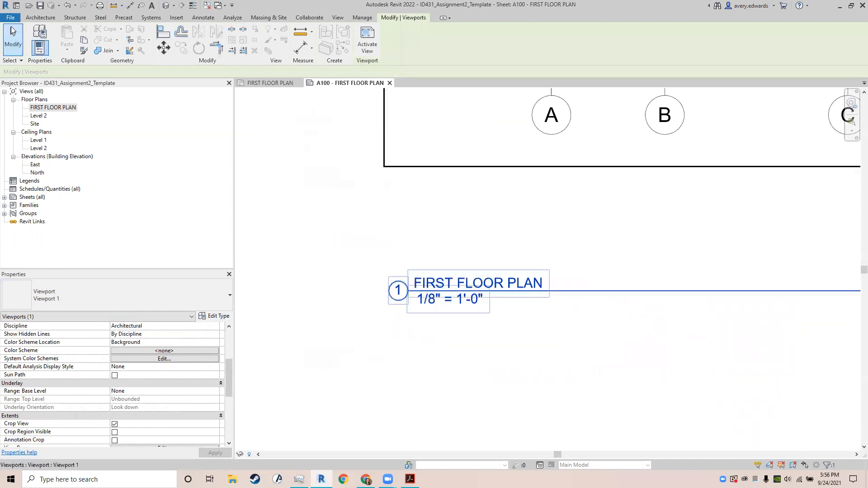
Step: Open the View Title w Sheet family from the Annotations folder for a preview and close it again
left_click(12, 18)
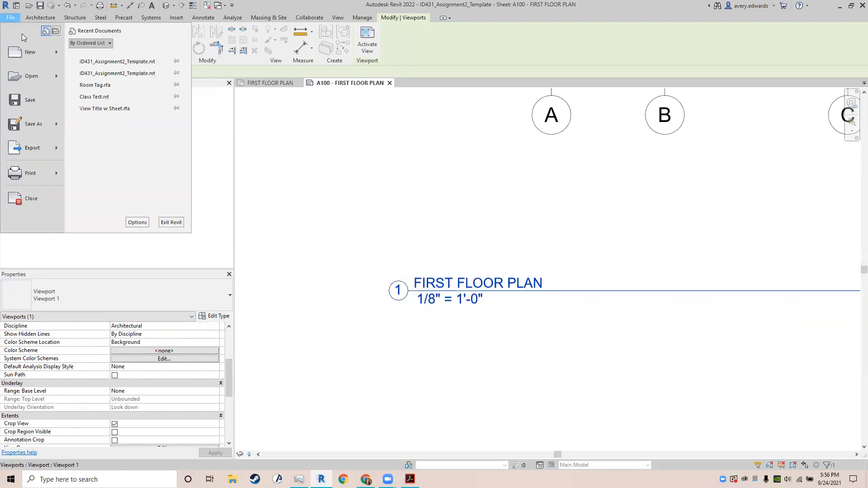
mouse_move(60, 78)
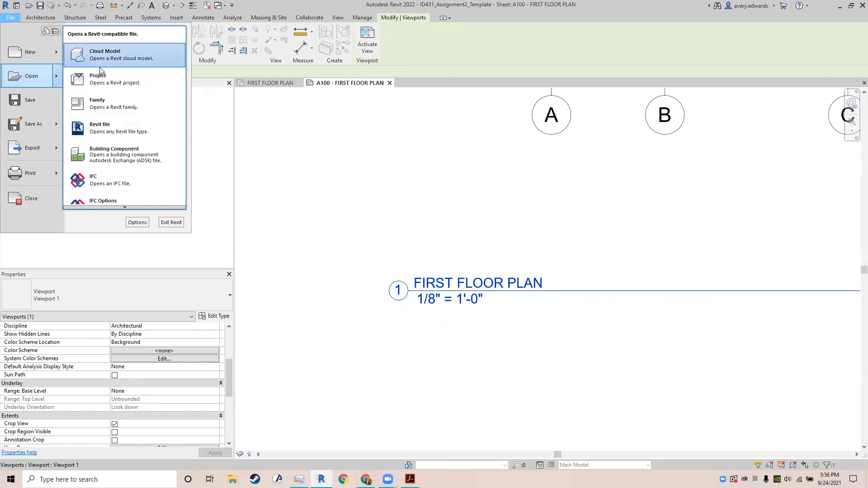
left_click(113, 101)
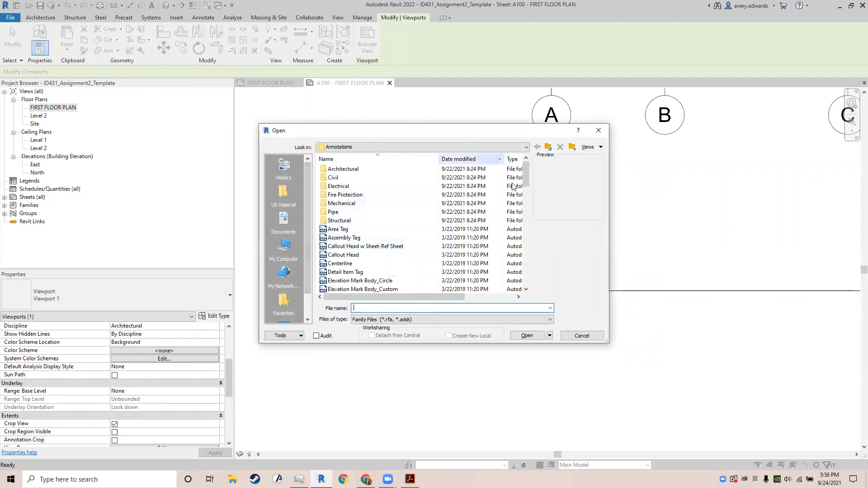
scroll(358, 231, "down", 3)
scroll(358, 236, "down", 8)
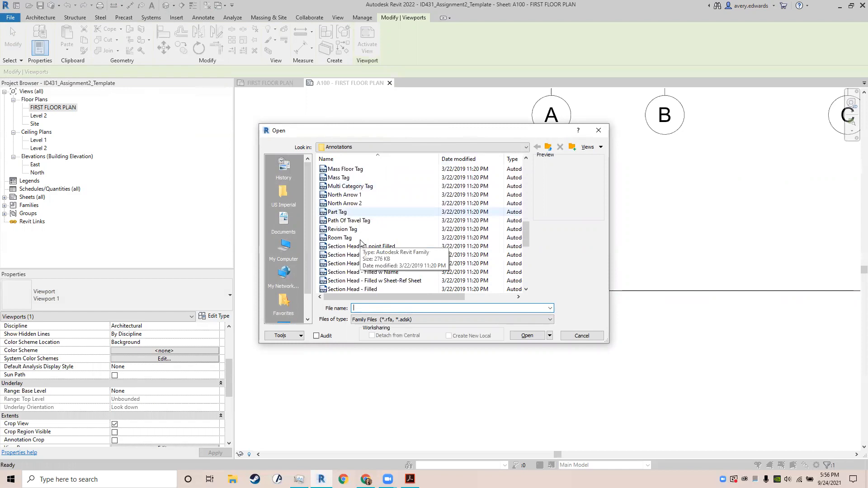
scroll(362, 248, "down", 8)
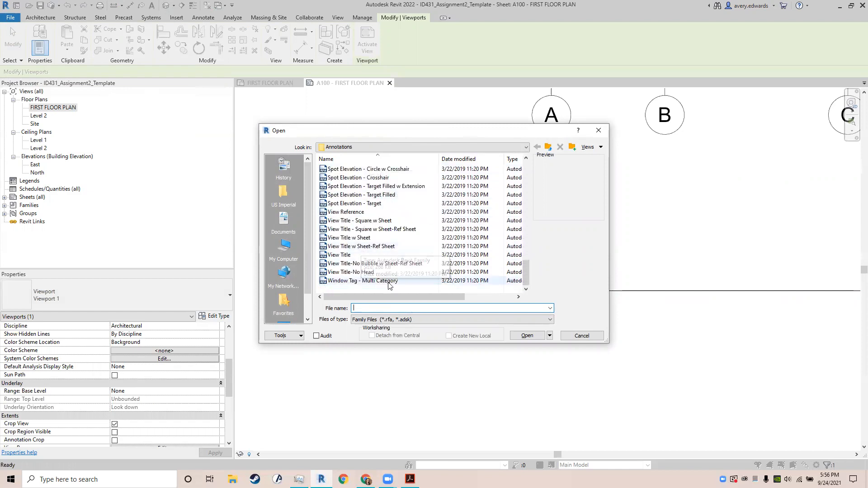
left_click(370, 238)
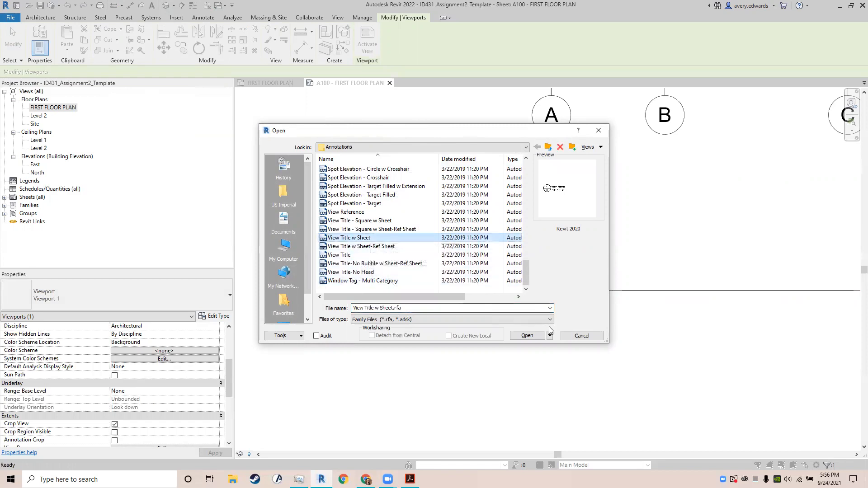
left_click(527, 336)
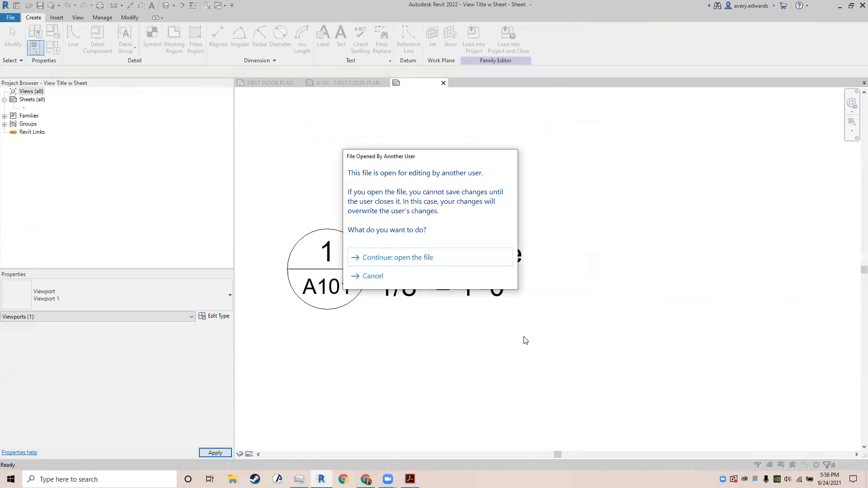
left_click(385, 259)
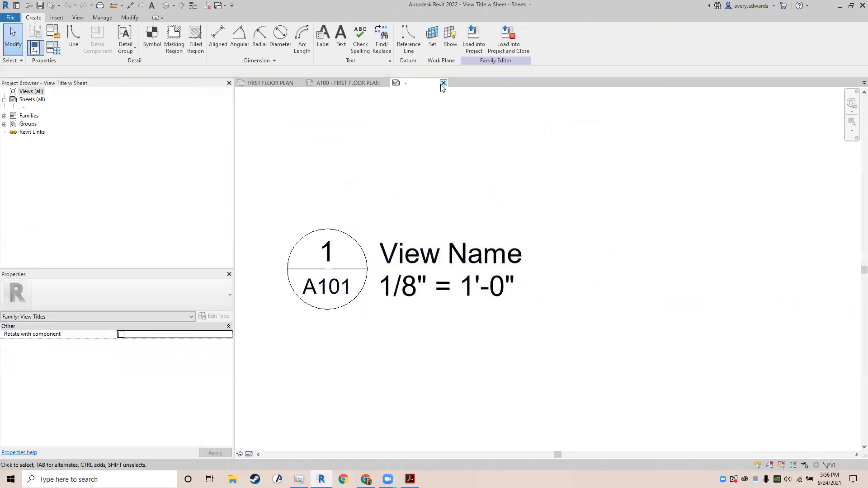
left_click(443, 82)
Step: Start opening a family and browse from the Revit 2022 folder through US Imperial to the Annotations folder
left_click(8, 18)
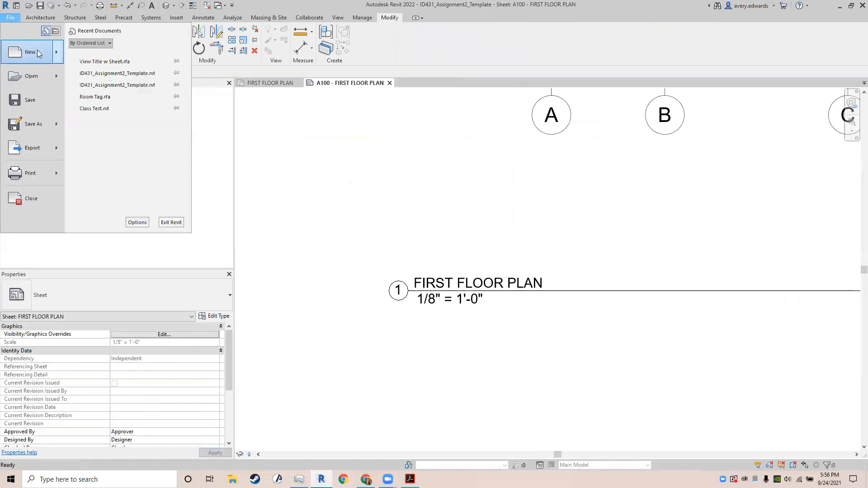
mouse_move(57, 76)
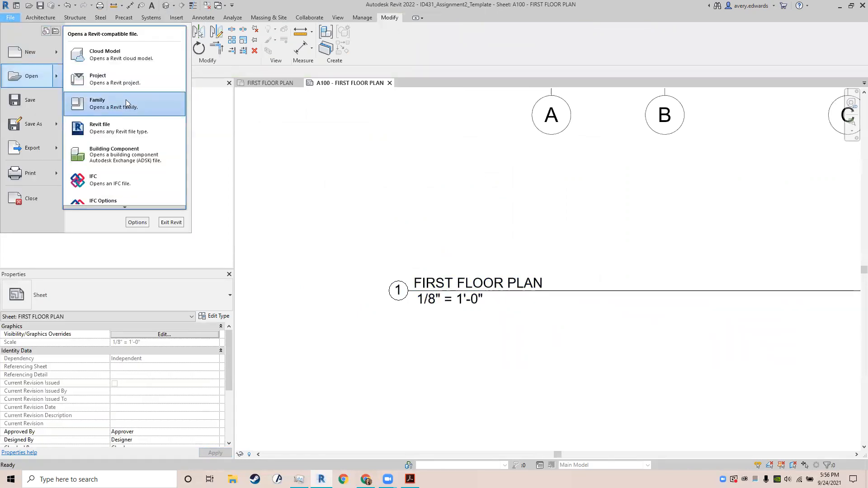
left_click(149, 104)
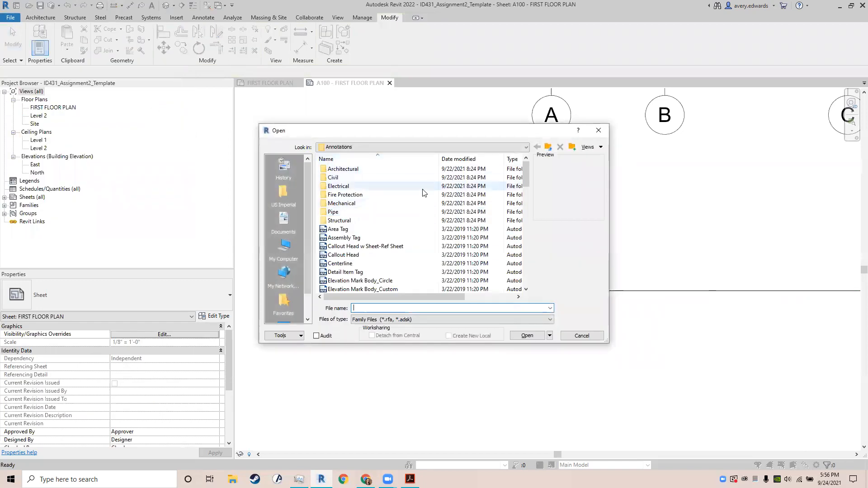
left_click(548, 148)
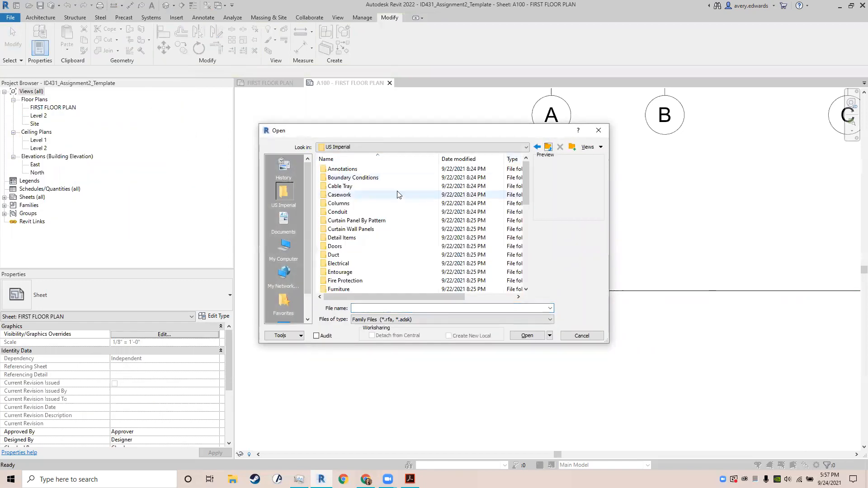
left_click(548, 147)
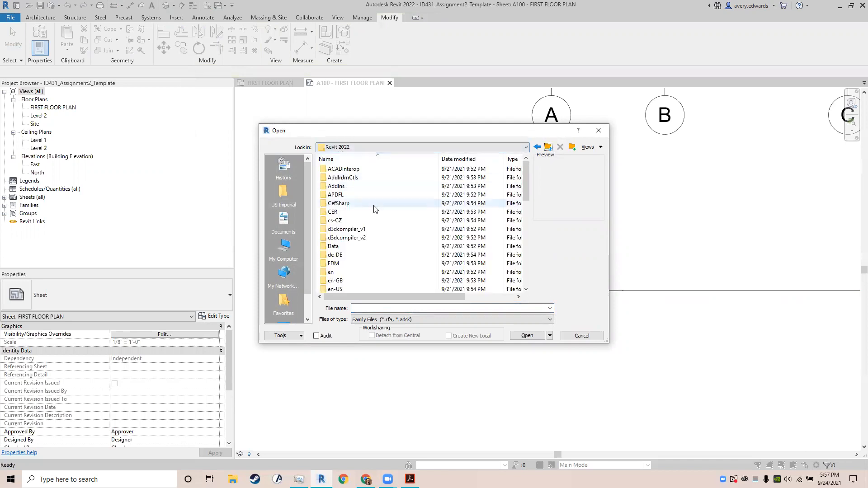
scroll(373, 209, "down", 8)
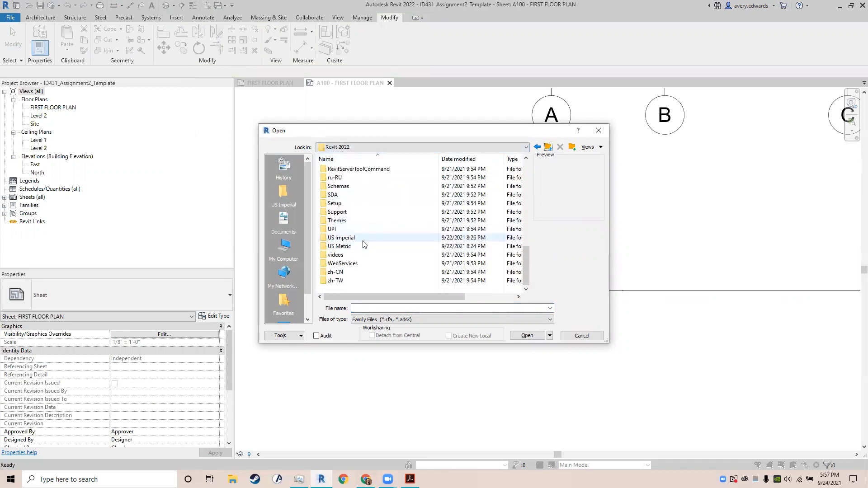
double_click(363, 240)
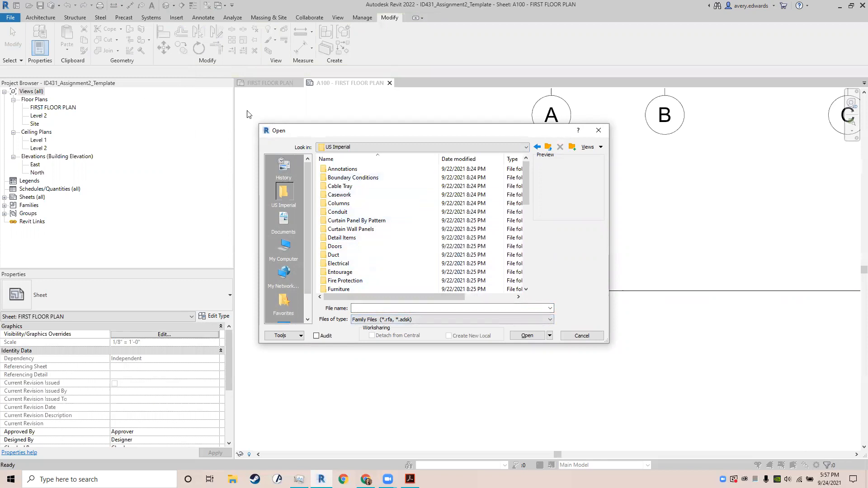
double_click(371, 171)
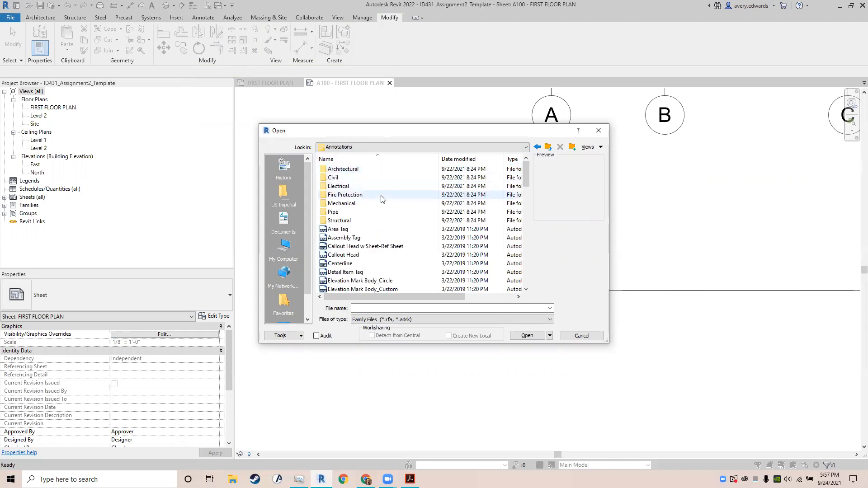
Step: Open the View Title w Sheet.rfa family for editing, continuing past the File Opened By Another User notice
scroll(381, 199, "down", 9)
scroll(381, 212, "down", 10)
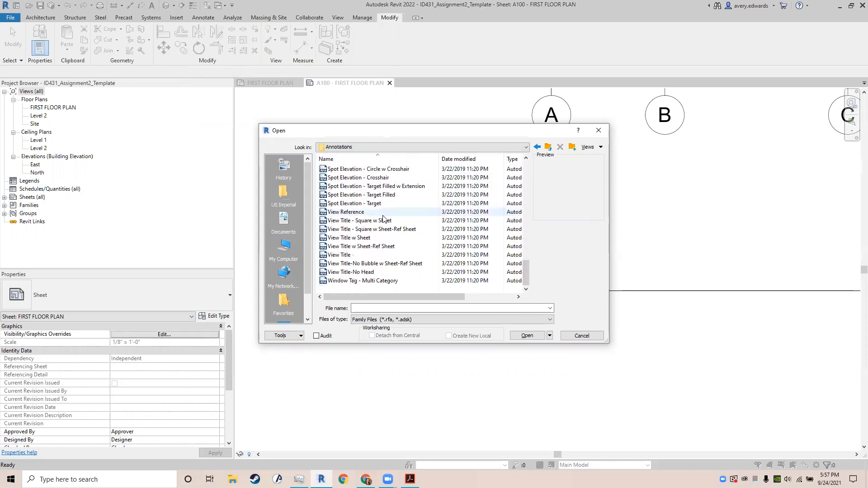
left_click(373, 239)
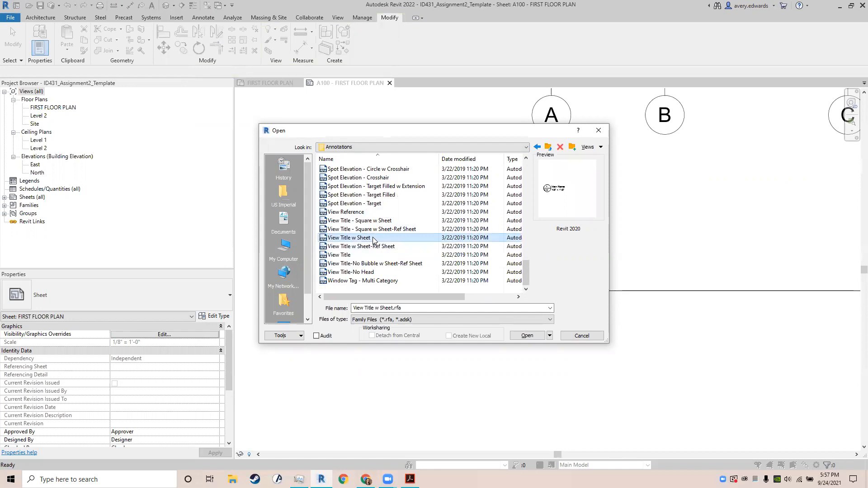
left_click(527, 336)
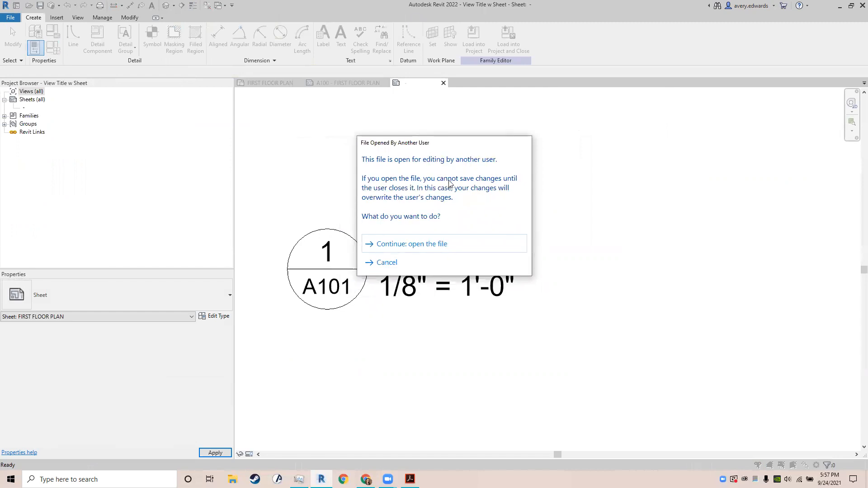
left_click(465, 243)
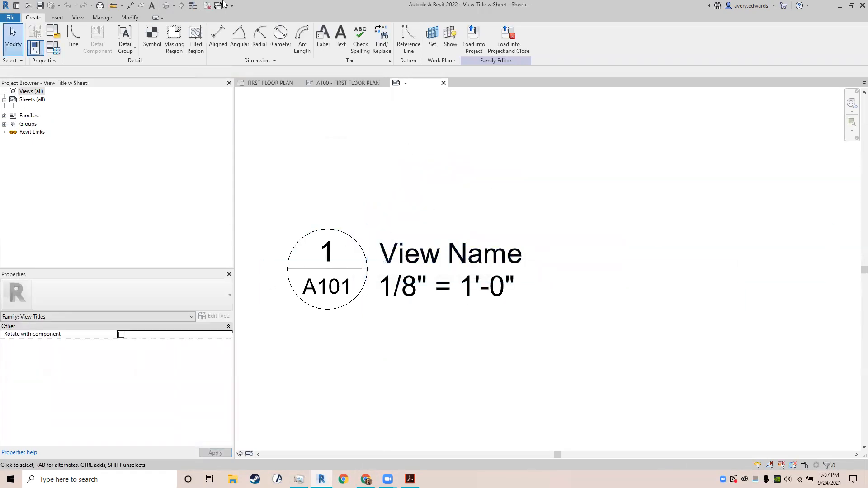
Step: Load the View Title w Sheet family into the project, closing the family, and return to the A100 - FIRST FLOOR PLAN sheet
left_click(507, 50)
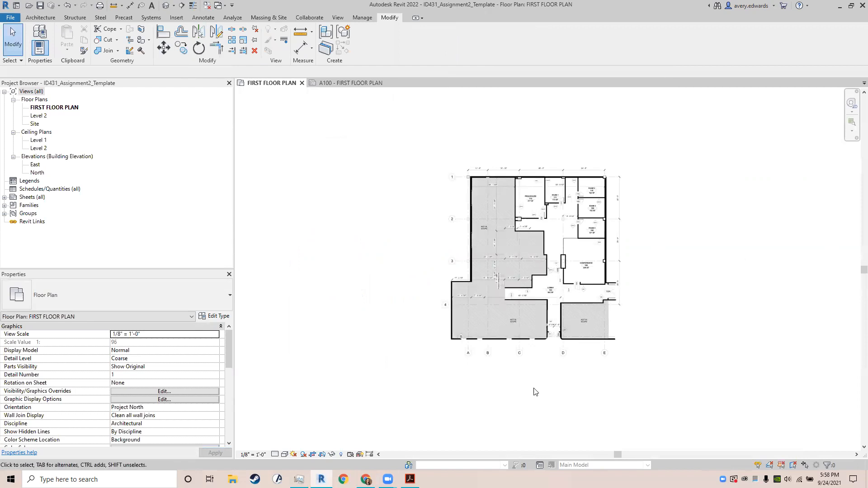
middle_click_drag(384, 241, 325, 242)
scroll(432, 300, "down", 4)
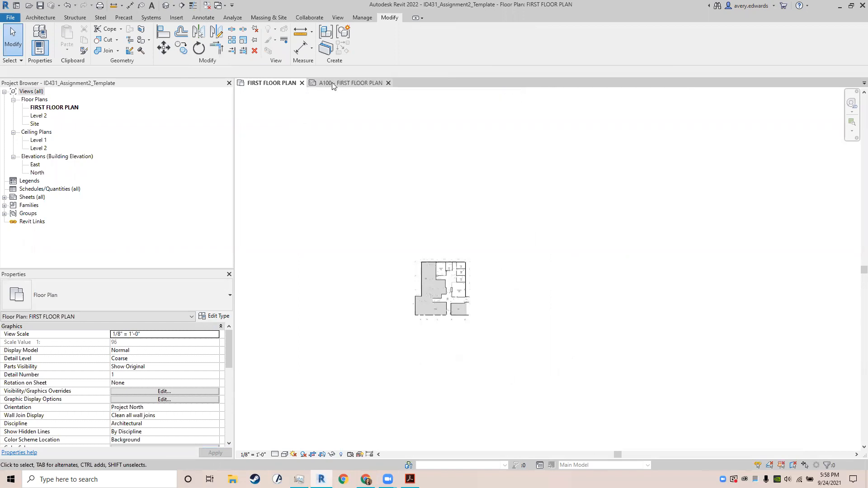
left_click(356, 84)
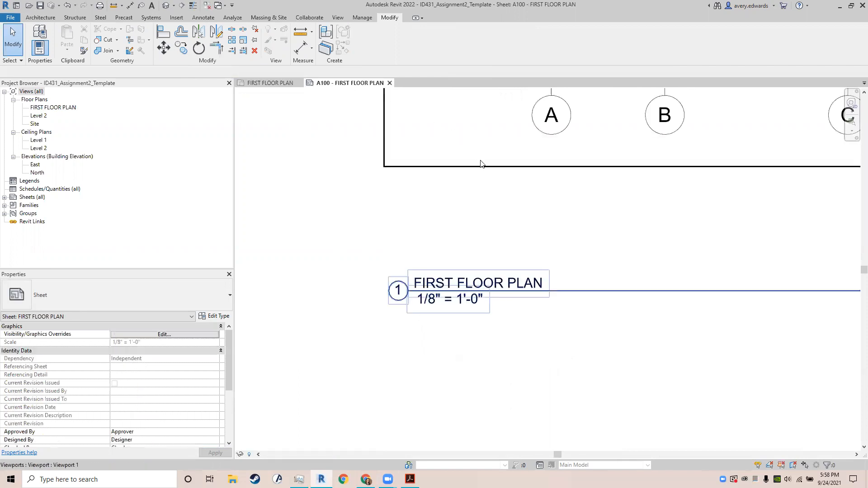
scroll(479, 161, "down", 2)
middle_click_drag(507, 218, 434, 370)
scroll(450, 216, "down", 2)
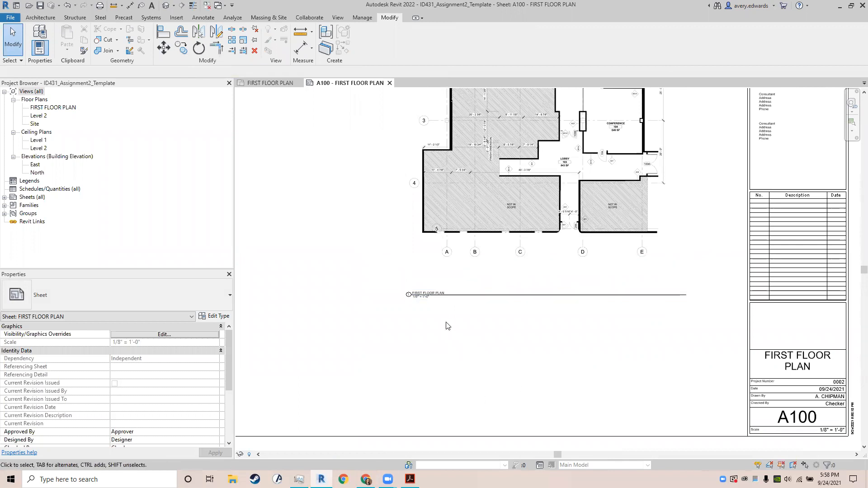
Step: Examine the type selection and Viewport 1 type properties of the FIRST FLOOR PLAN view title, closing them without changes
left_click(438, 297)
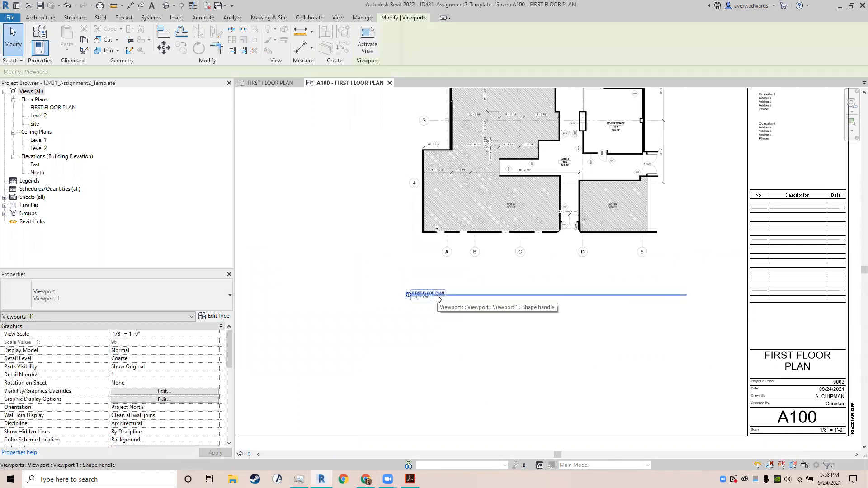
left_click(146, 293)
left_click(133, 302)
left_click(214, 316)
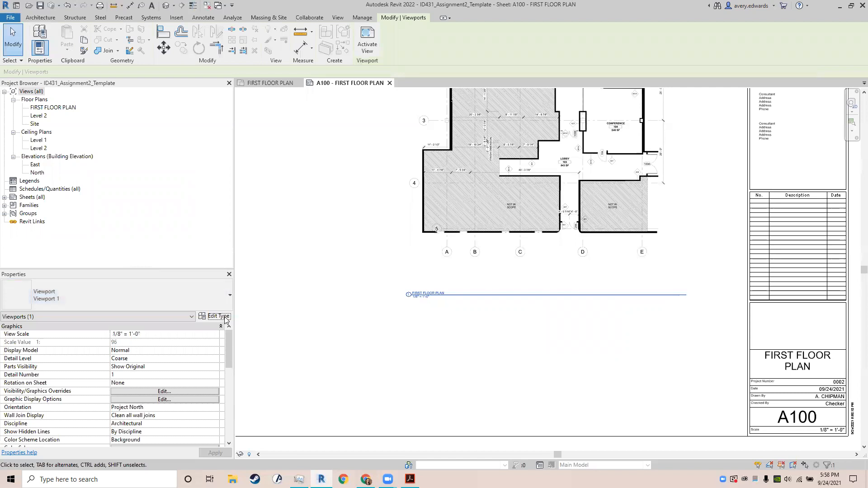
left_click(381, 142)
left_click(381, 142)
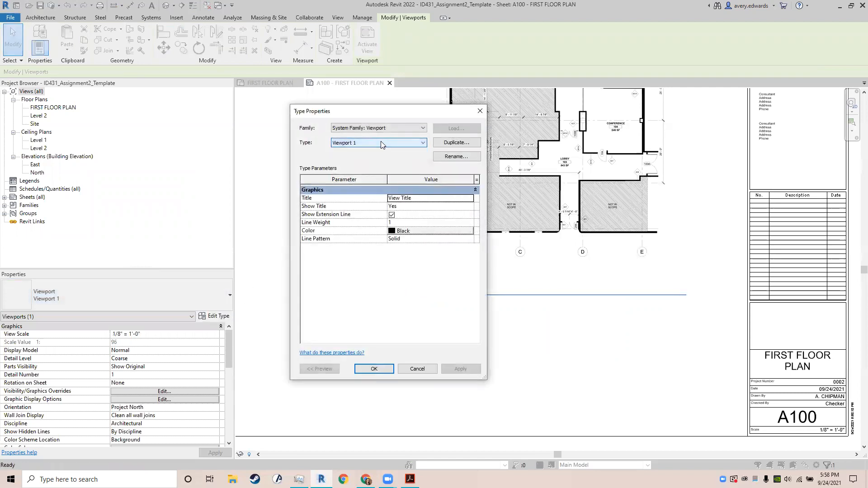
left_click(395, 128)
left_click(395, 128)
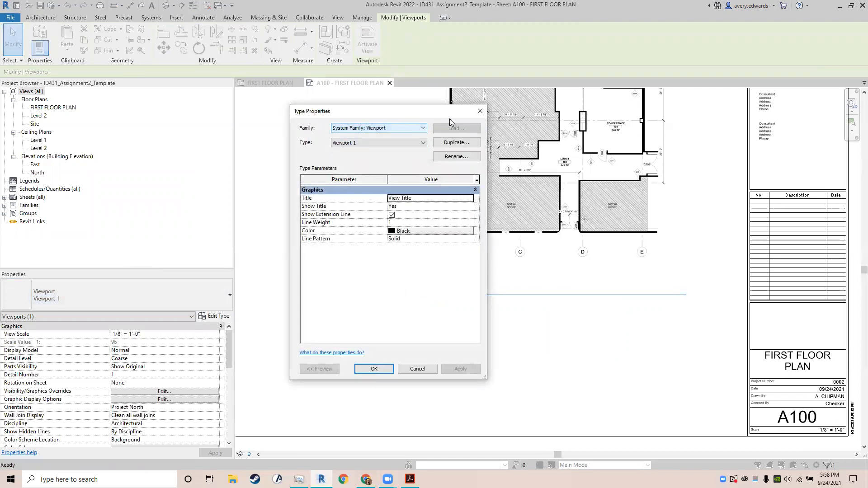
left_click(480, 112)
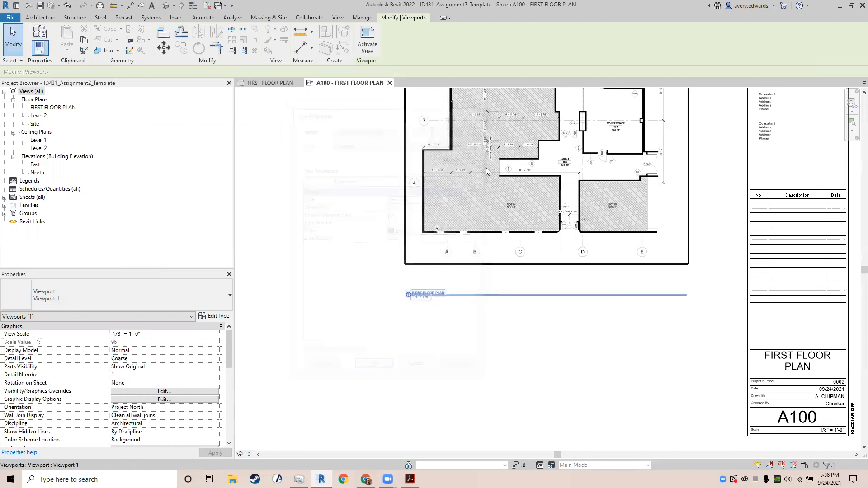
Step: Review the FIRST FLOOR PLAN viewport's instance properties through Identity Data and Phasing, and look over the whole A100 sheet
left_click(123, 301)
left_click(123, 301)
scroll(256, 366, "down", 1)
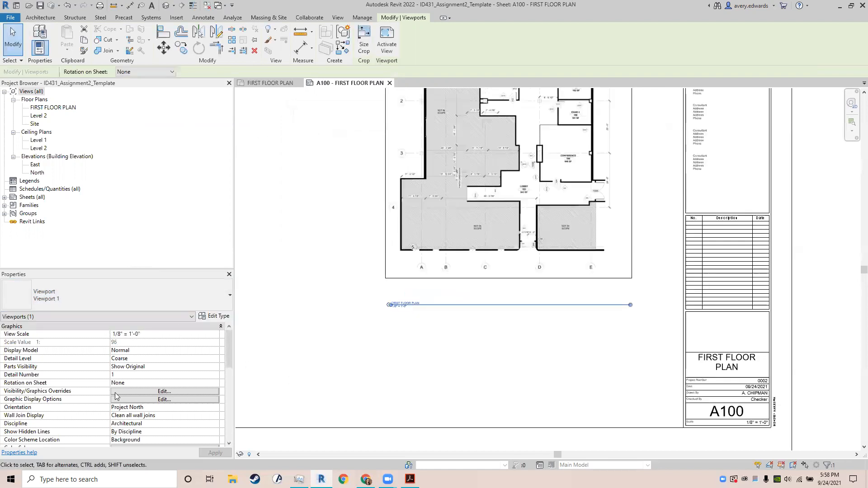
scroll(133, 386, "down", 5)
scroll(133, 387, "down", 2)
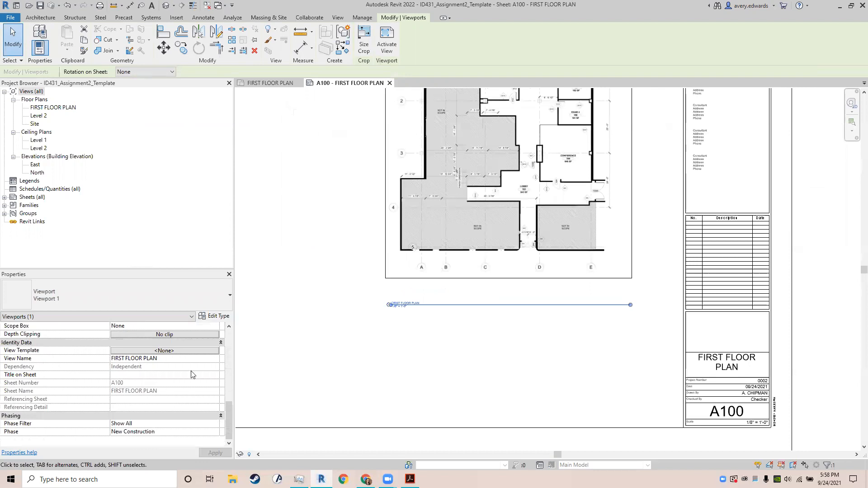
middle_click_drag(316, 199, 325, 277)
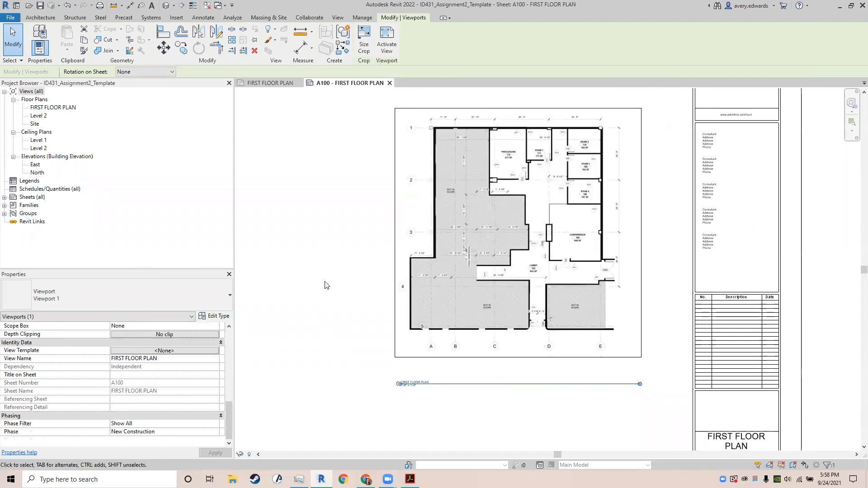
left_click(343, 189)
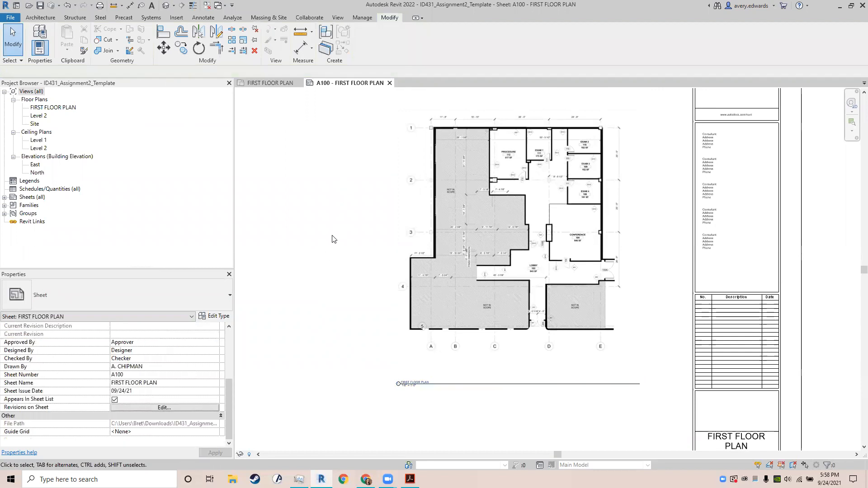
middle_click_drag(333, 238, 345, 268)
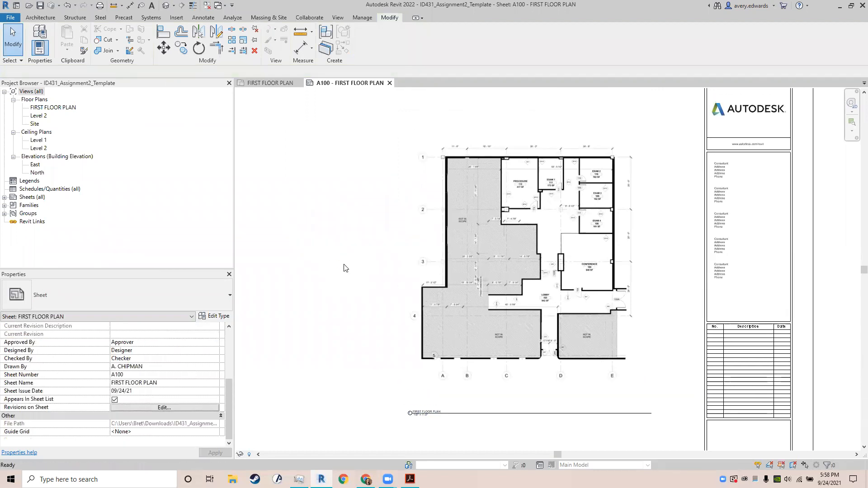
scroll(345, 268, "down", 4)
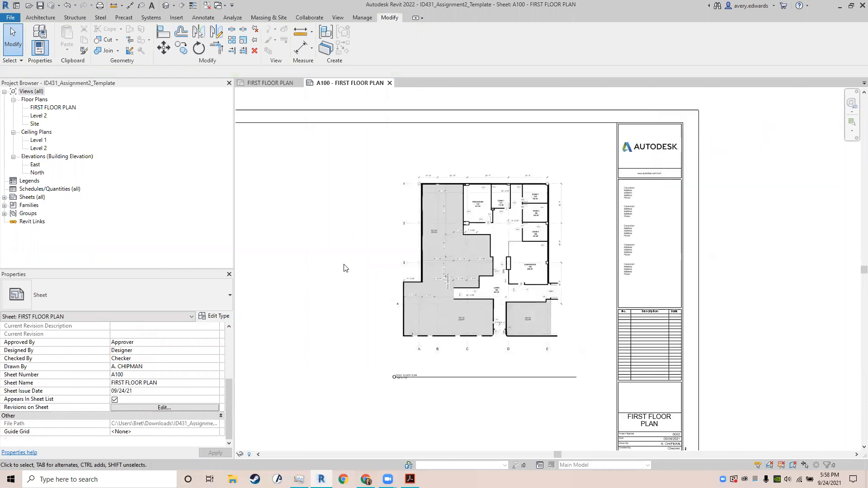
middle_click_drag(345, 268, 455, 257)
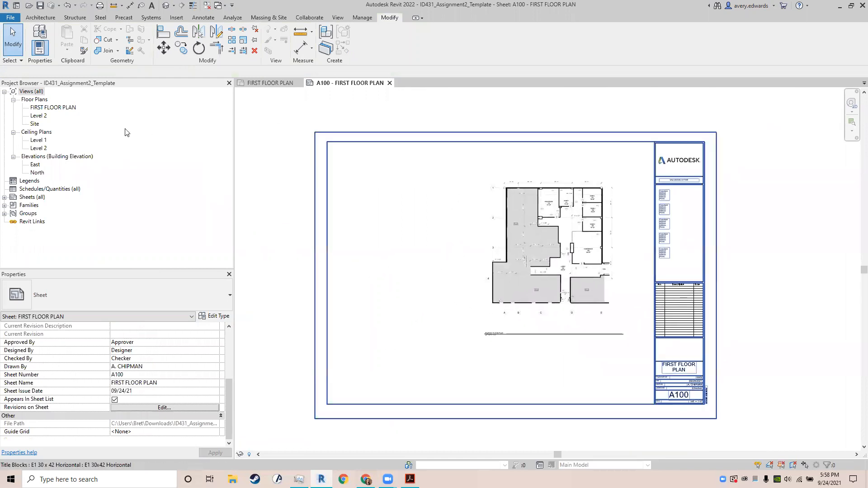
Step: Switch to the FIRST FLOOR PLAN floor plan view and look over the plan
left_click(64, 108)
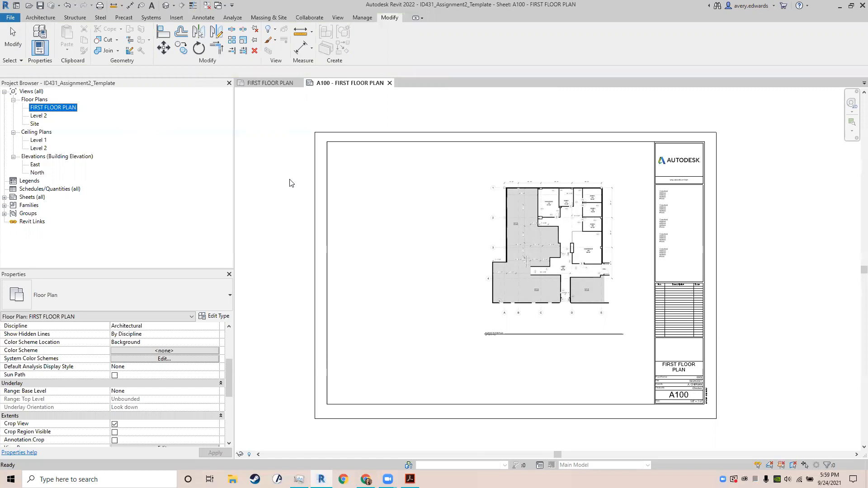
left_click(269, 83)
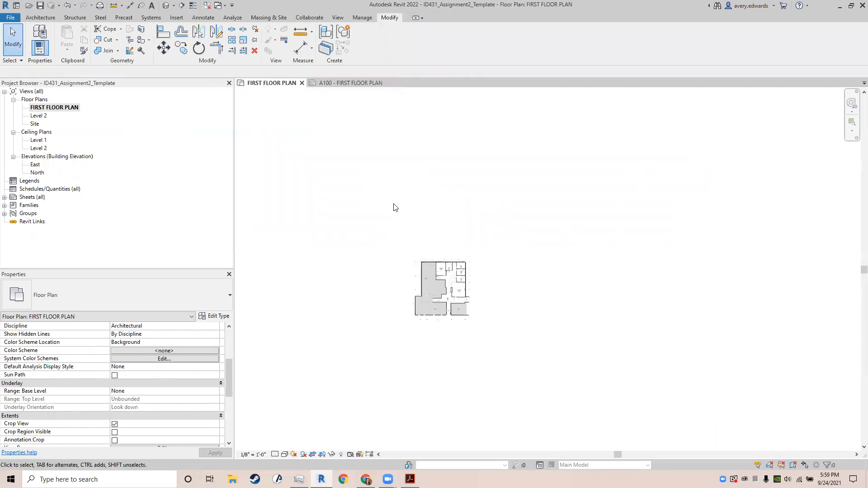
scroll(349, 221, "down", 4)
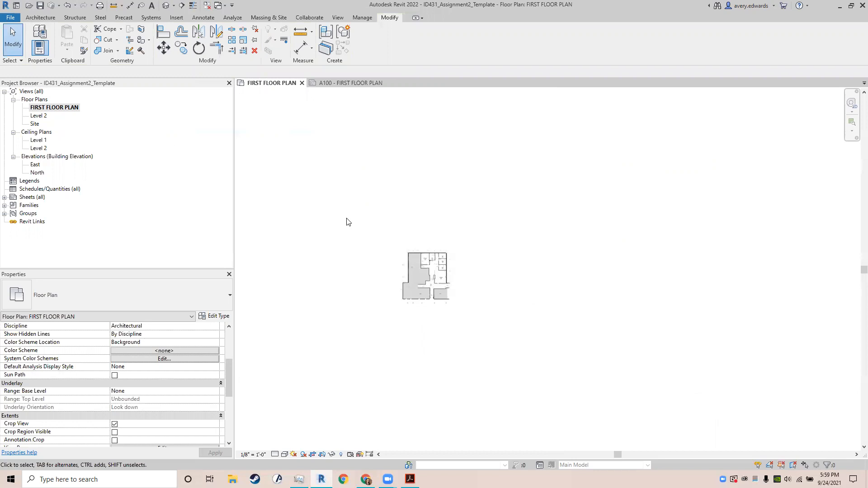
middle_click_drag(341, 237, 458, 220)
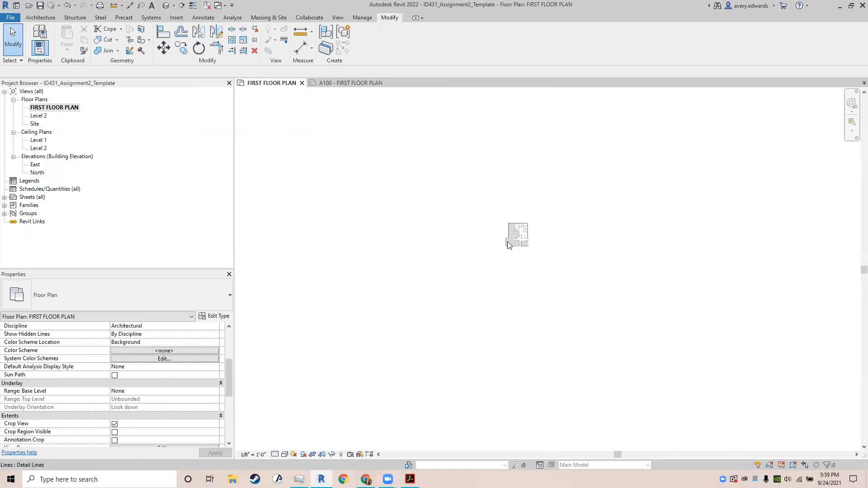
scroll(503, 223, "up", 2)
scroll(528, 246, "up", 8)
middle_click_drag(580, 256, 542, 240)
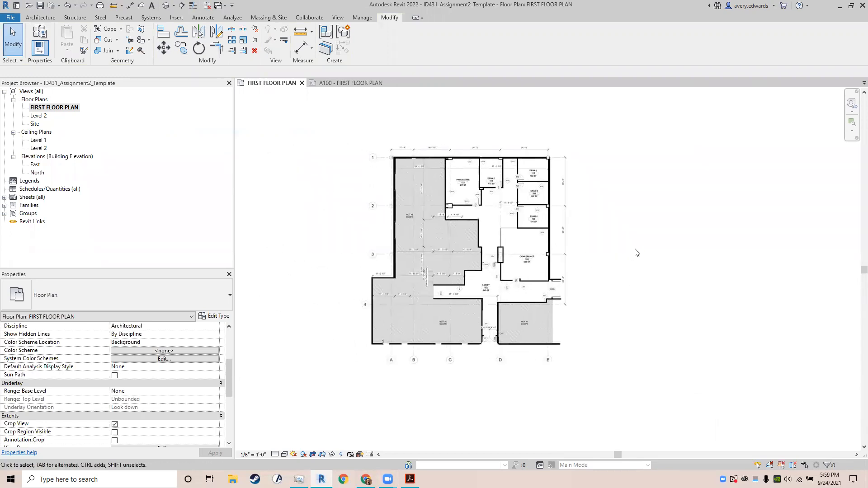
scroll(484, 224, "down", 5)
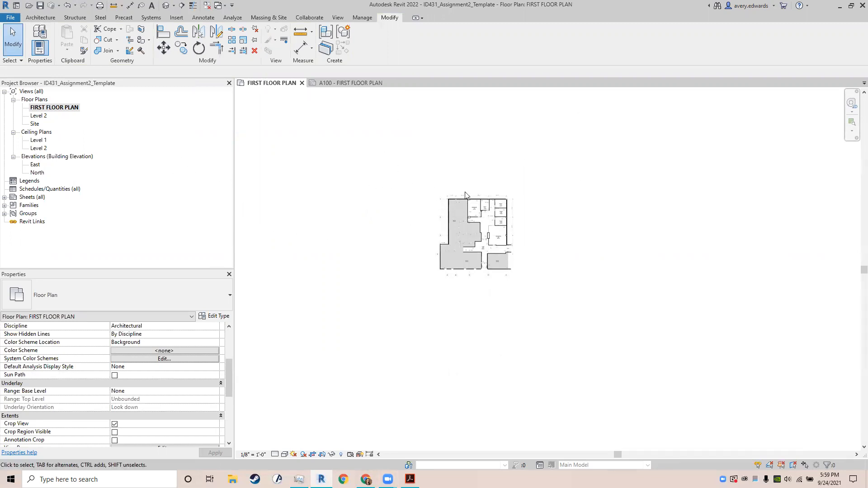
scroll(466, 196, "up", 3)
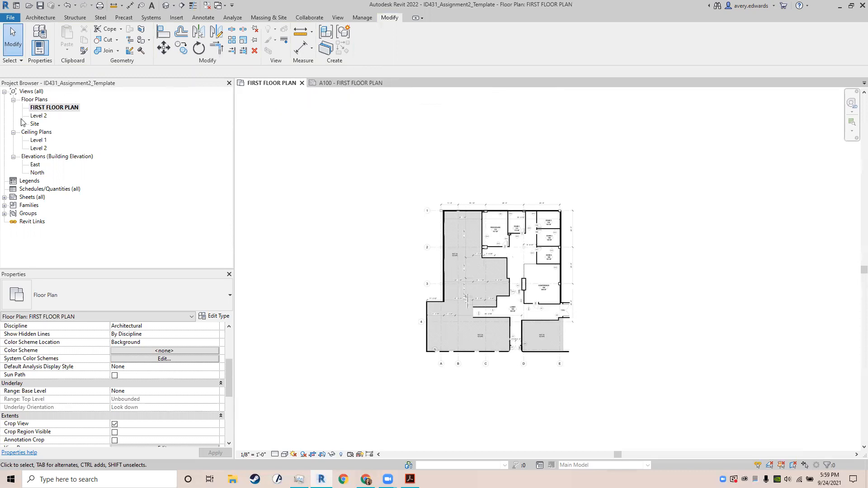
Step: Duplicate the FIRST FLOOR PLAN view with detailing
left_click(57, 107)
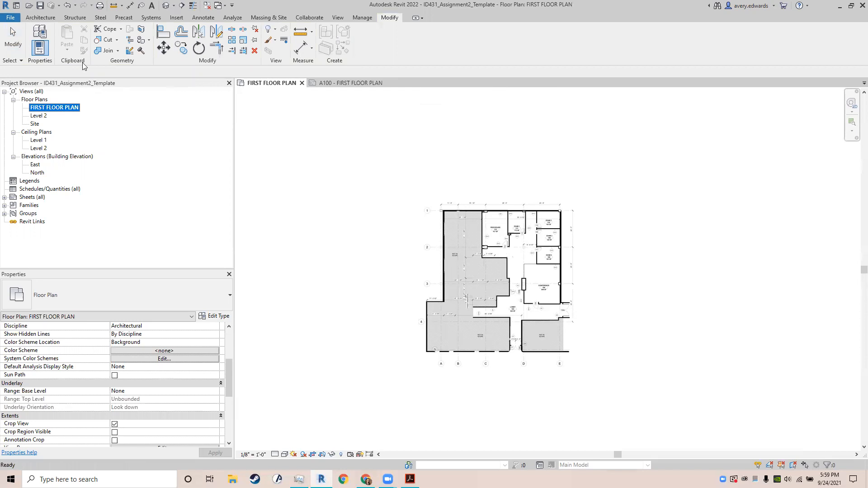
right_click(55, 109)
mouse_move(117, 181)
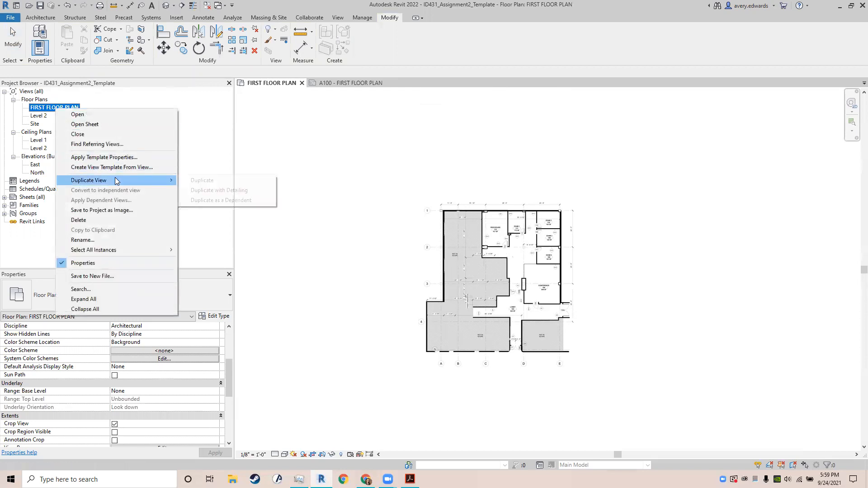
left_click(258, 190)
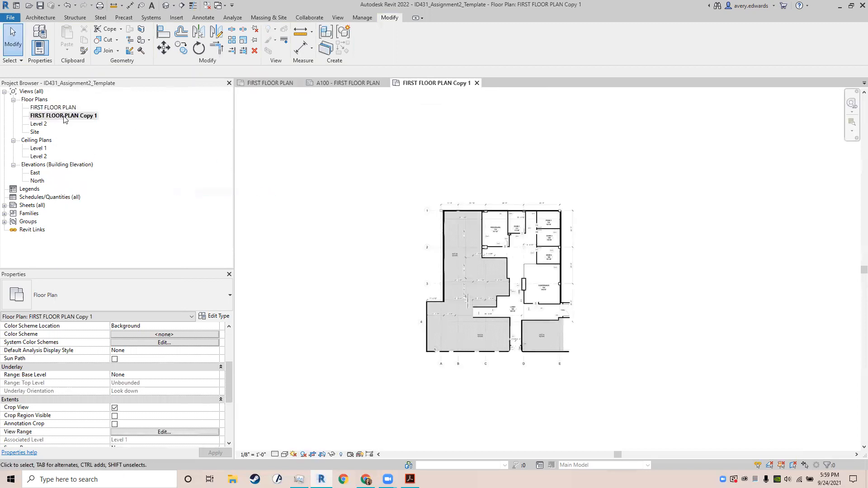
Step: Rename the duplicated floor plan view to FIRST FLOOR FINISH PLAN
left_click(66, 117)
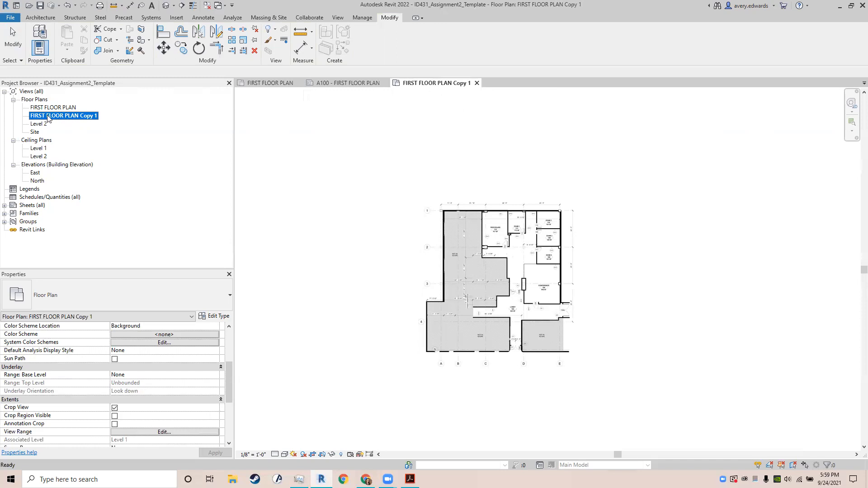
right_click(62, 117)
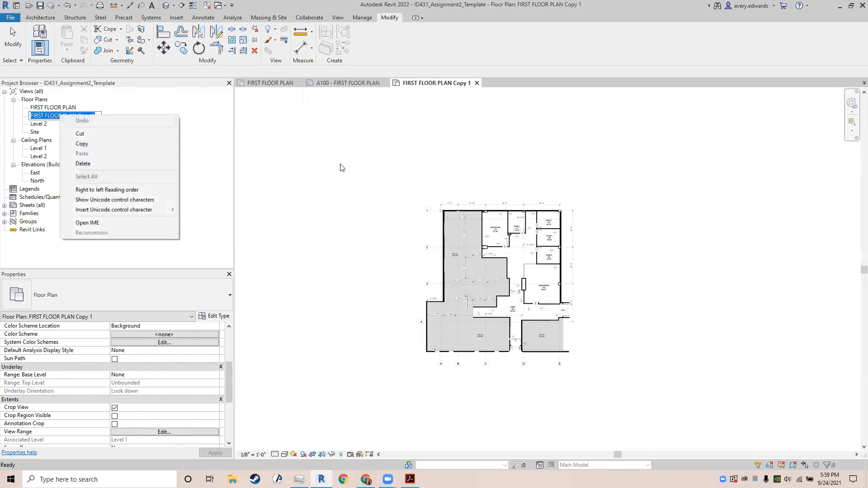
left_click(341, 164)
right_click(70, 117)
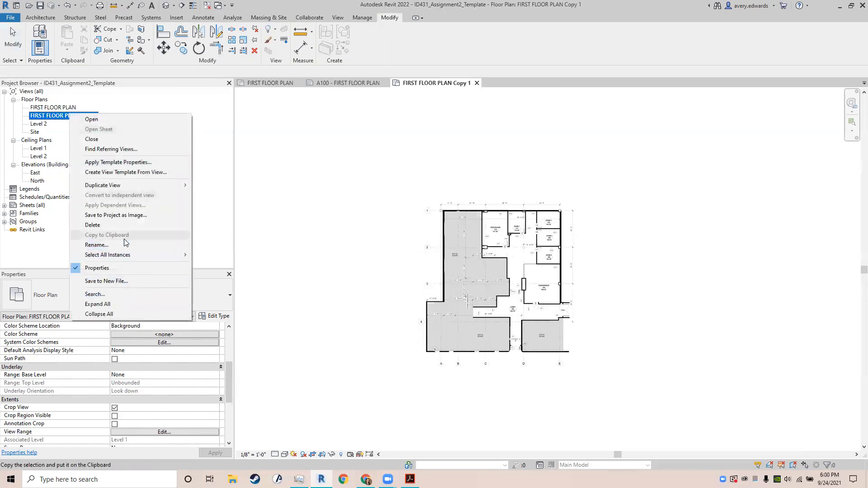
left_click(124, 243)
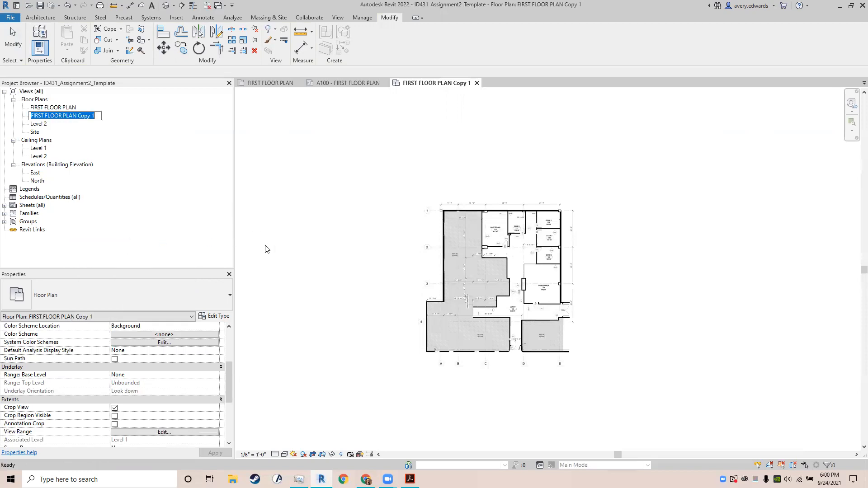
key("BackSpace")
type("FIRST FL")
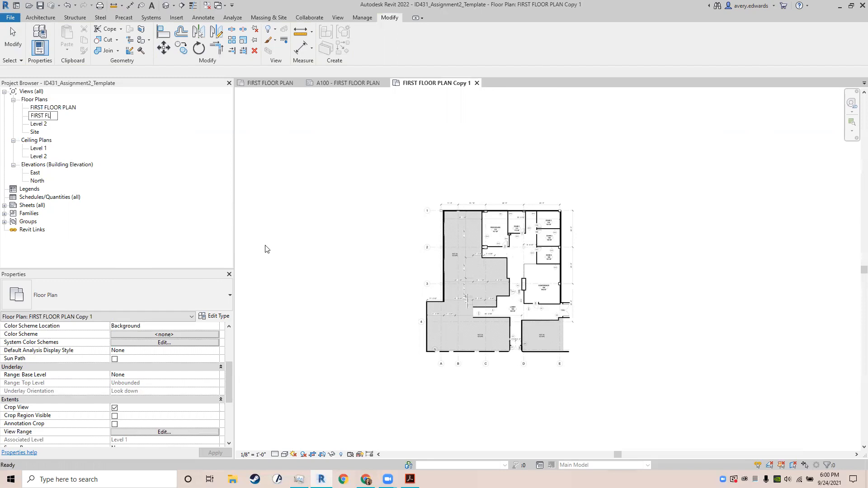
type("OOR FINISH PLAN")
key("Return")
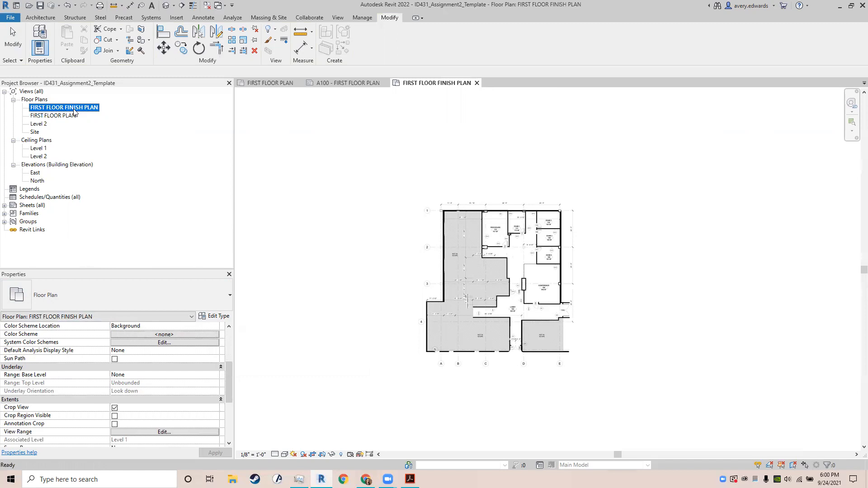
Step: Duplicate the Floor Plan view type of the FIRST FLOOR FINISH PLAN view as a new type named Finish Plan
left_click(217, 318)
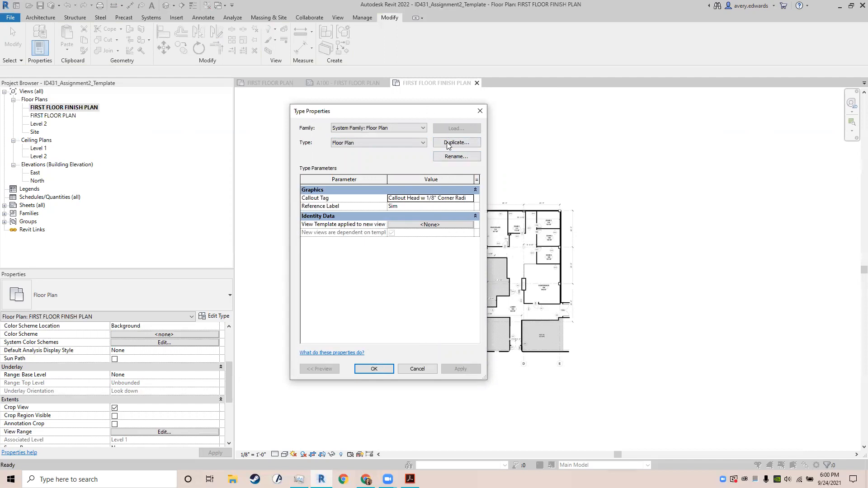
left_click(446, 142)
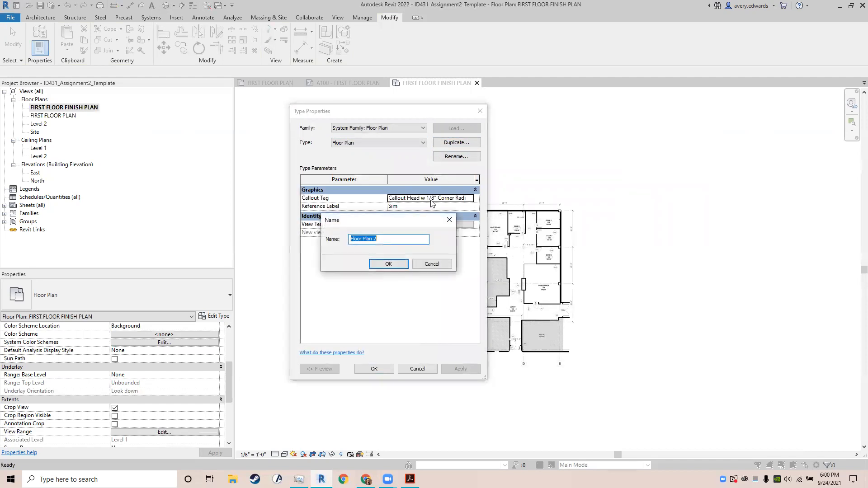
type("F")
left_click(386, 264)
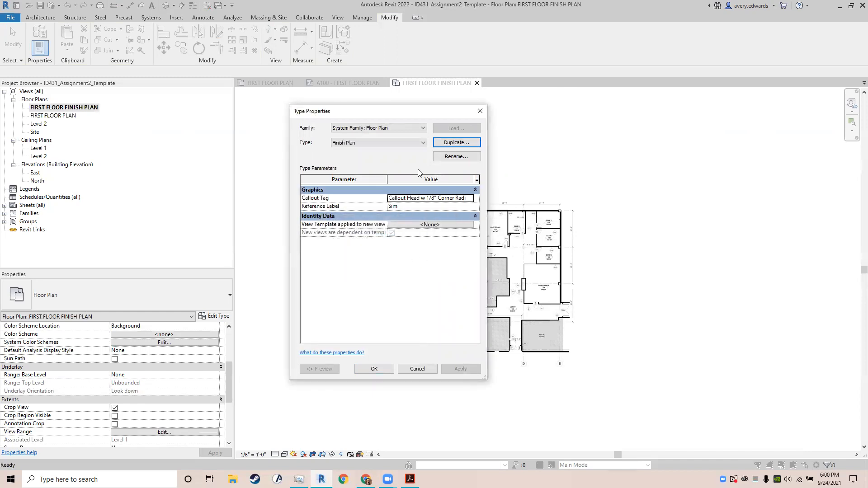
Step: Choose Finish Plan as the view type and apply it to the FIRST FLOOR FINISH PLAN view
left_click(387, 143)
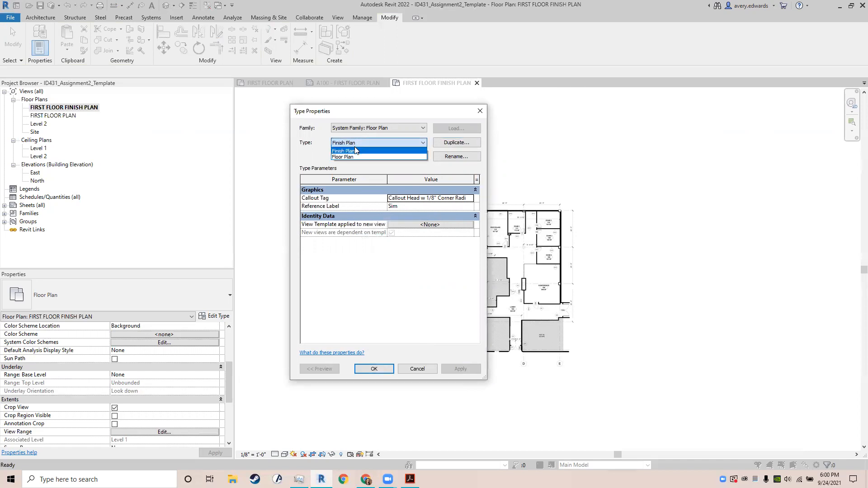
left_click(356, 151)
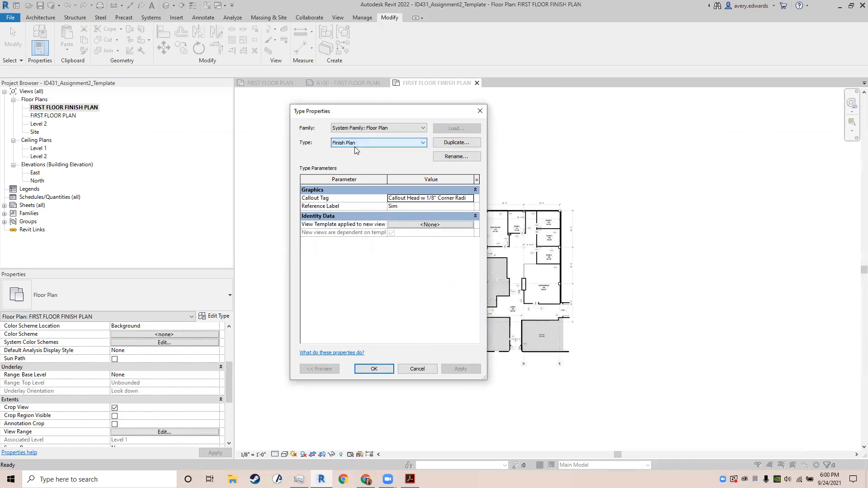
left_click(374, 369)
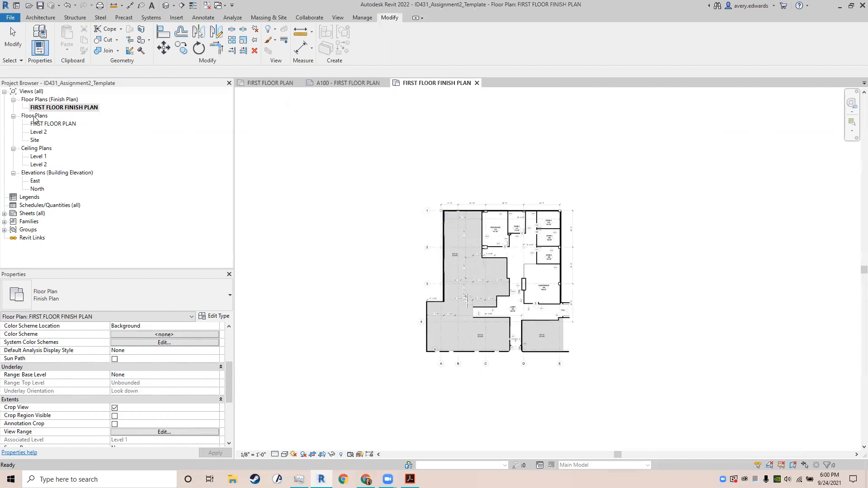
Step: Duplicate the FIRST FLOOR PLAN view with detailing
left_click(48, 123)
right_click(53, 123)
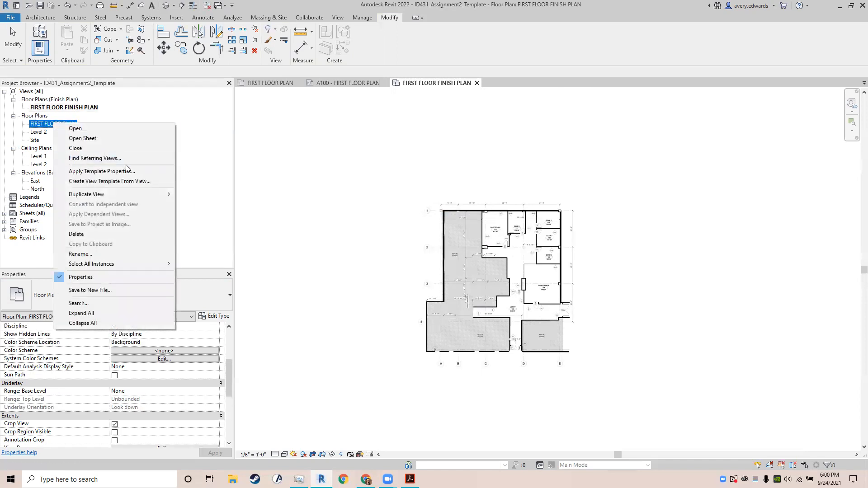
mouse_move(130, 196)
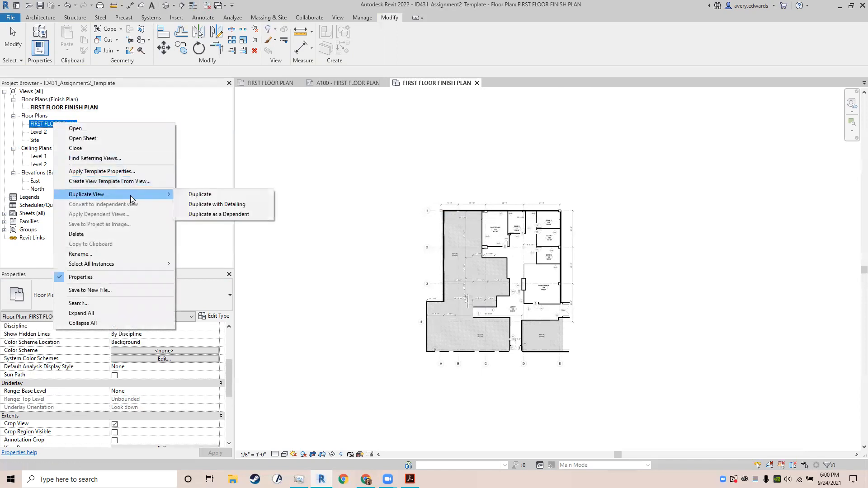
left_click(217, 205)
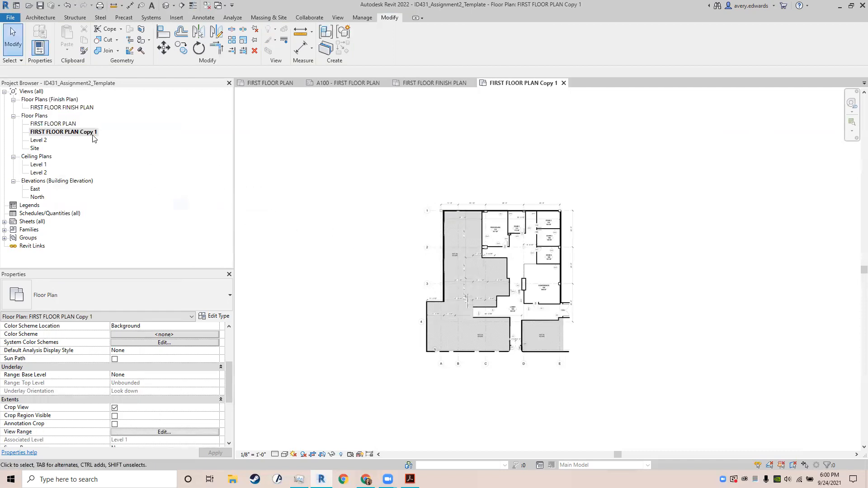
Step: Rename the duplicated floor plan view to FIRST FLOOR FFE PLAN
left_click(91, 133)
right_click(69, 133)
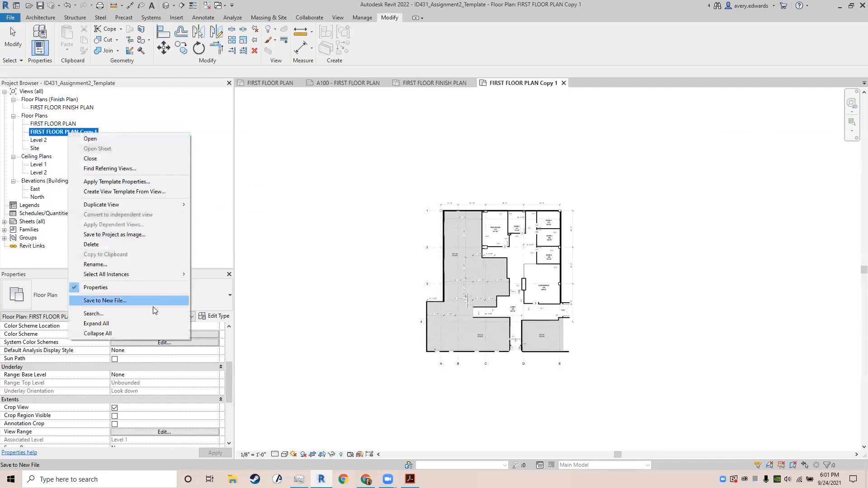
left_click(142, 266)
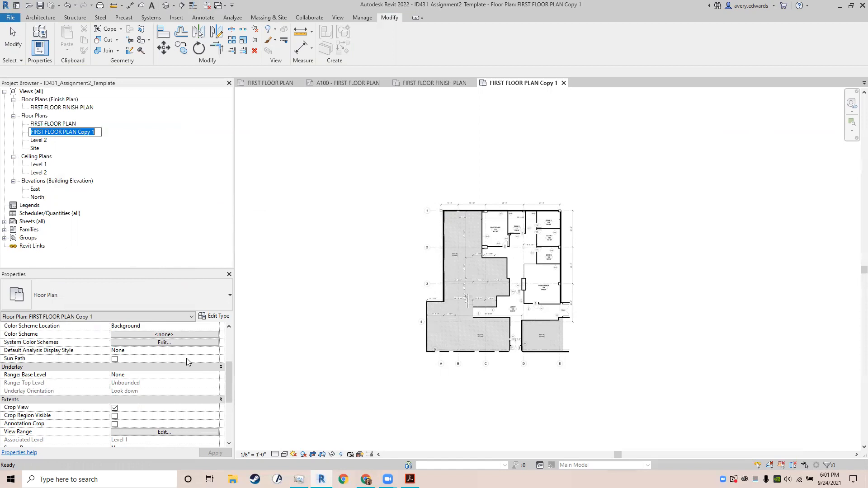
type("FIRS FLOOR F")
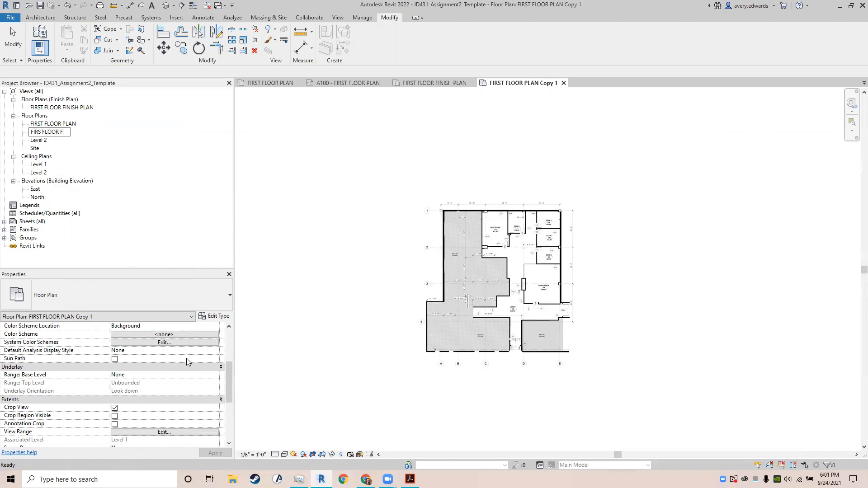
type("FE PLAN")
key("Return")
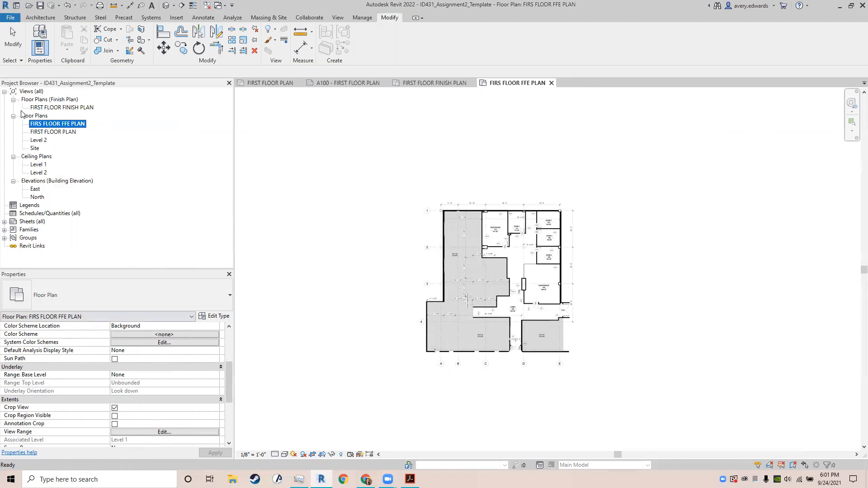
right_click(51, 124)
left_click(123, 254)
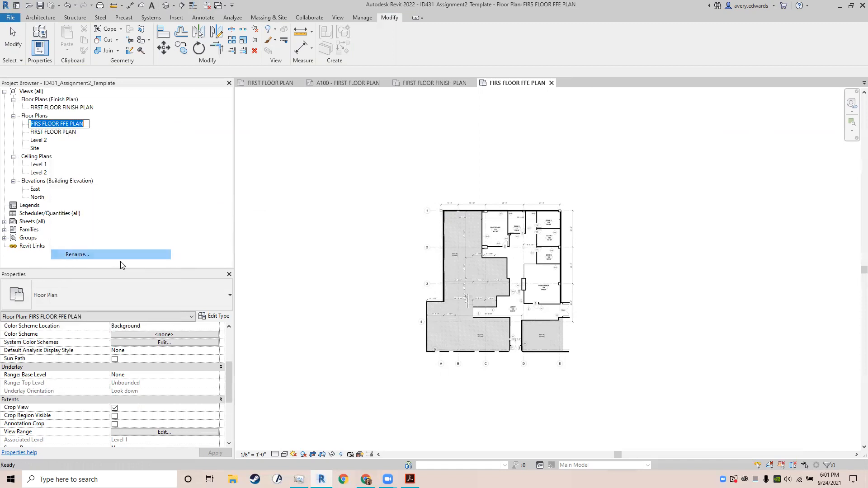
left_click(40, 124)
type("T")
key("Return")
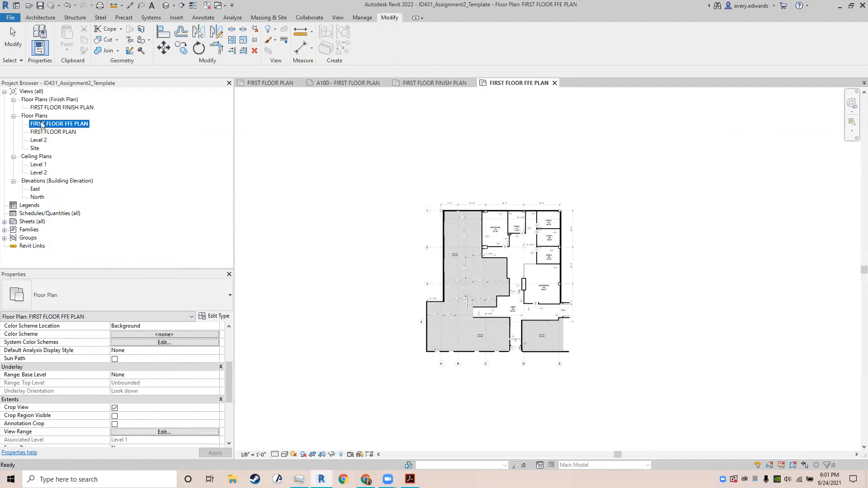
Step: Duplicate the Floor Plan view type as a new type named FFE Plan and apply it to the FIRST FLOOR FFE PLAN view
left_click(217, 316)
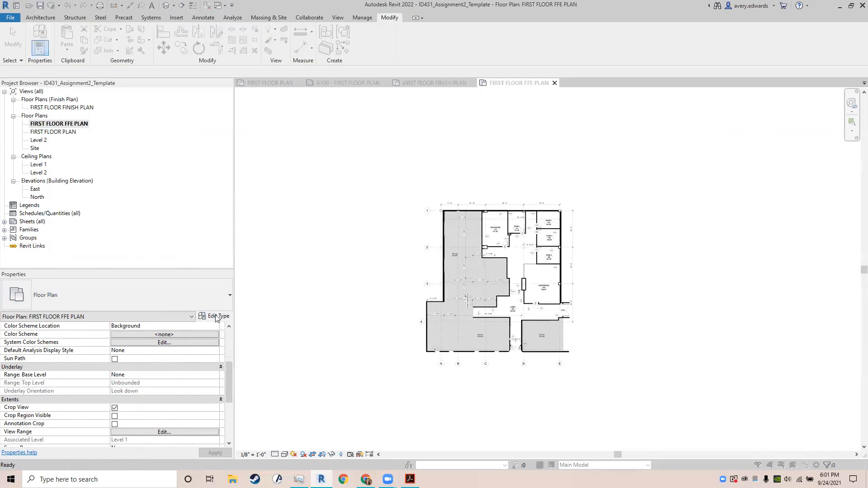
left_click(451, 143)
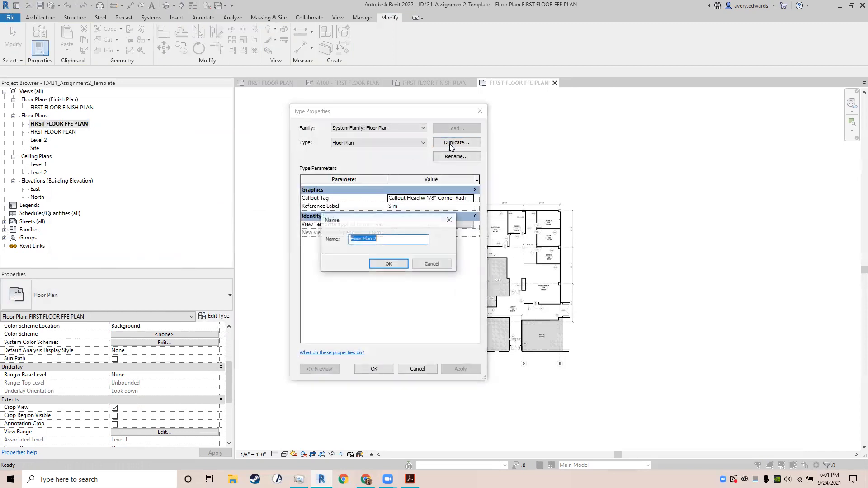
type("FFE")
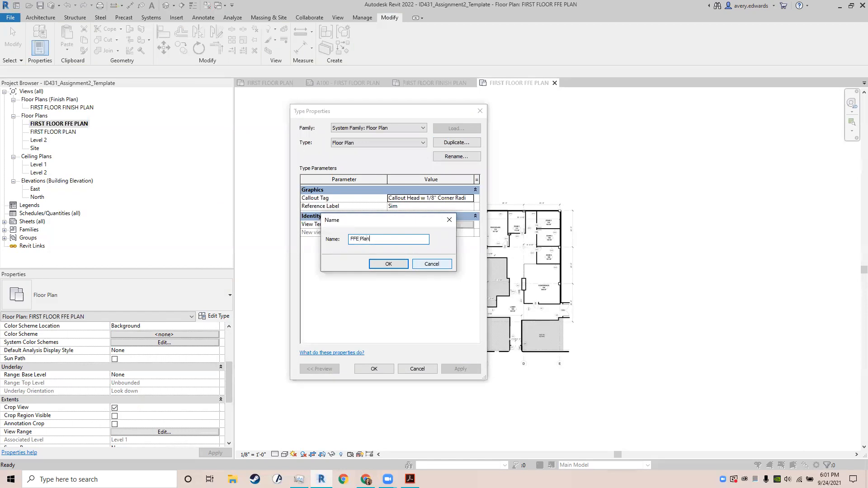
key("Return")
left_click(387, 145)
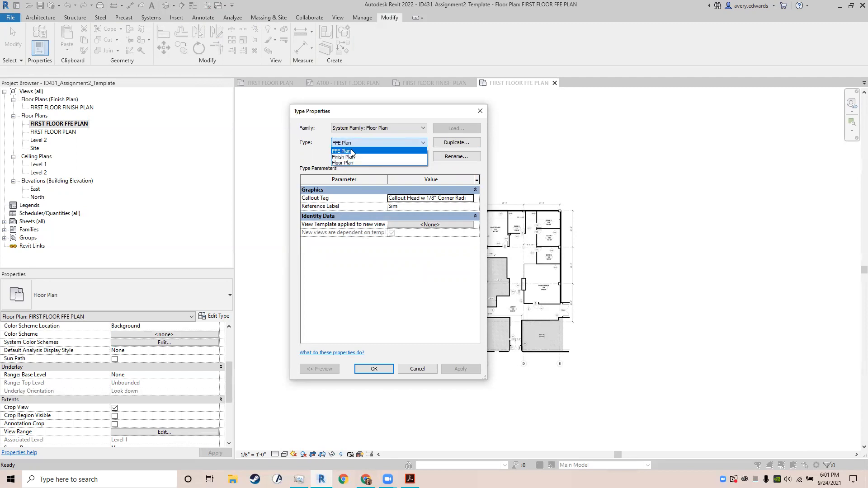
left_click(362, 145)
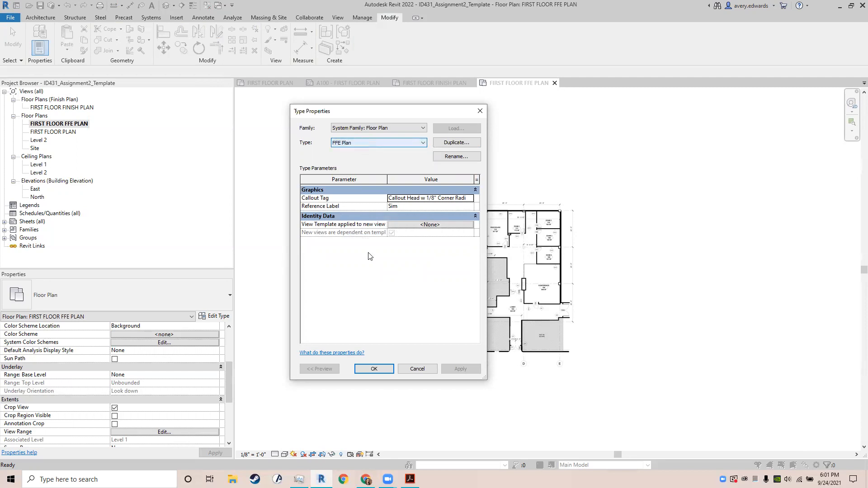
left_click(385, 369)
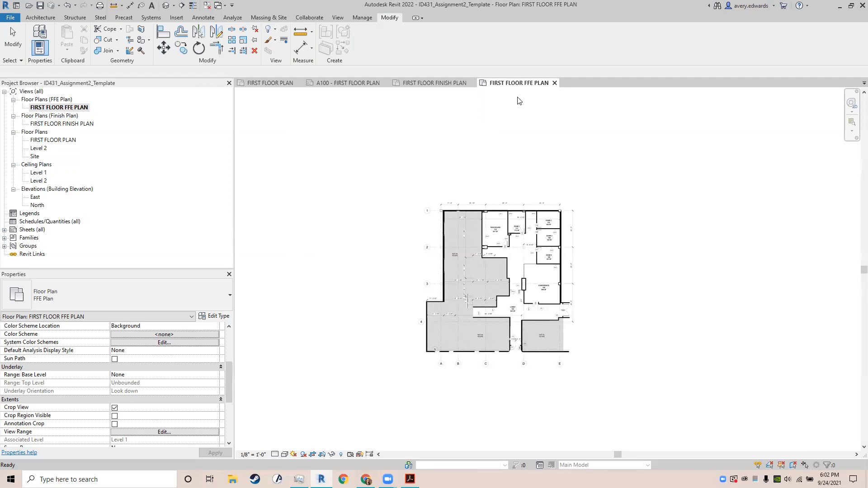
Step: Close the FIRST FLOOR FFE PLAN and FIRST FLOOR FINISH PLAN views and switch to sheet A100
left_click(555, 83)
left_click(470, 84)
left_click(478, 83)
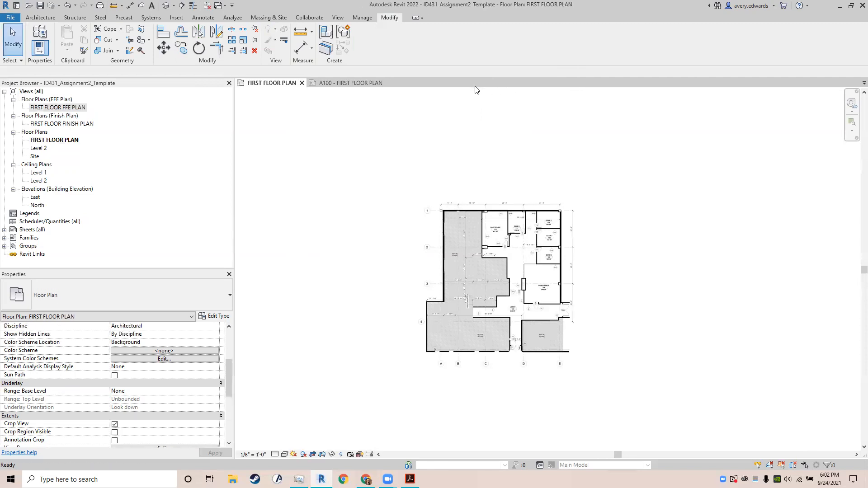
left_click(347, 82)
mouse_move(448, 268)
middle_mouse_down()
mouse_move(448, 251)
mouse_move(454, 260)
middle_mouse_up()
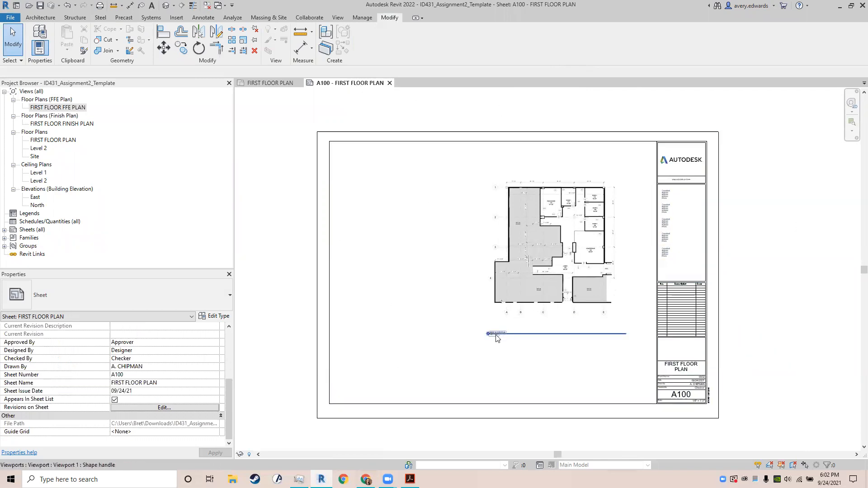
Step: Move the first floor plan viewport up and to the right on sheet A100, closer to the title block
double_click(565, 243)
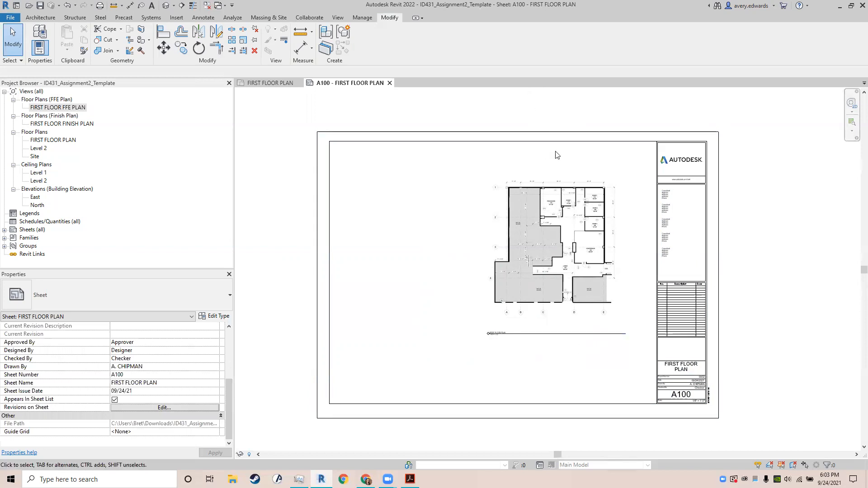
left_click_drag(556, 254, 573, 217)
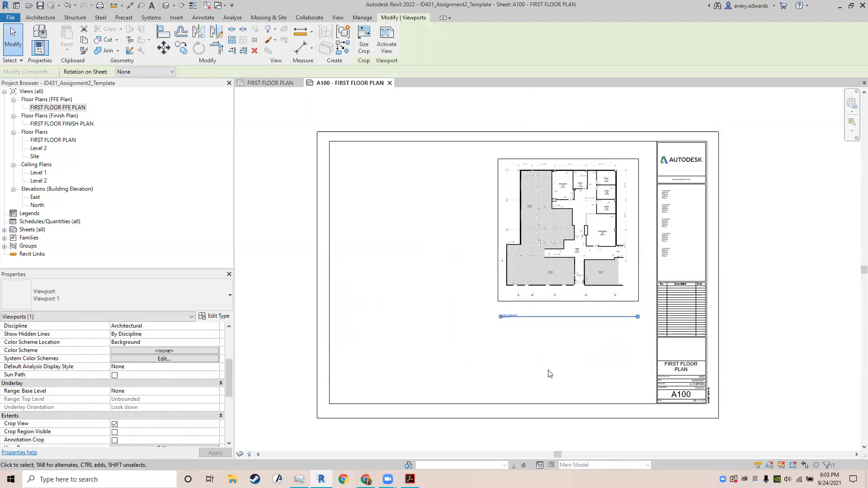
left_click_drag(512, 289, 575, 237)
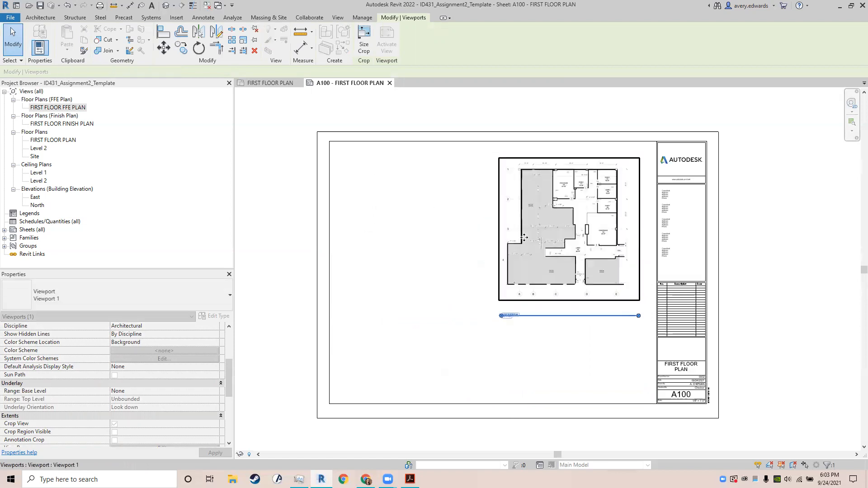
Step: Activate the first floor plan viewport on the sheet and try moving the underlying ID431_Assignment2_BasisOfDesign.pdf image within it
double_click(557, 229)
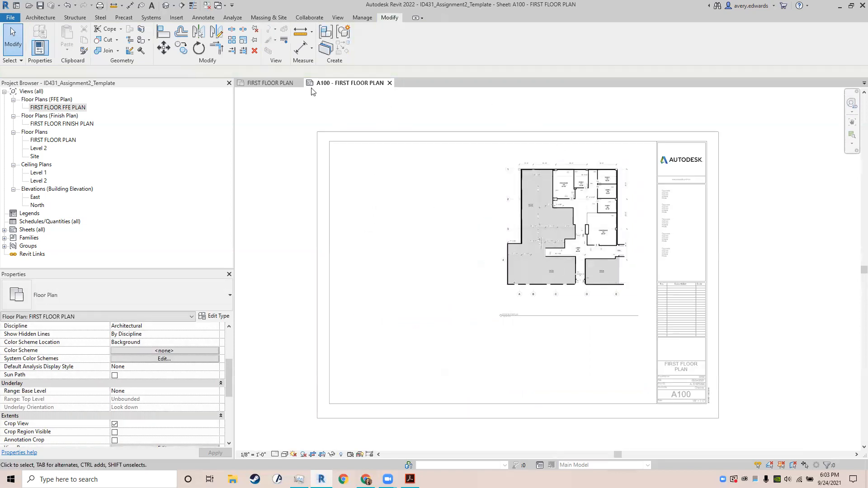
left_click(17, 61)
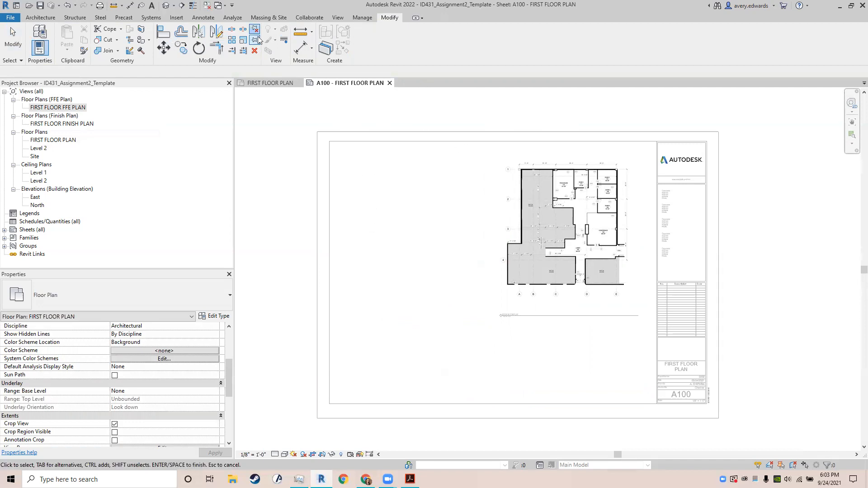
left_click(557, 214)
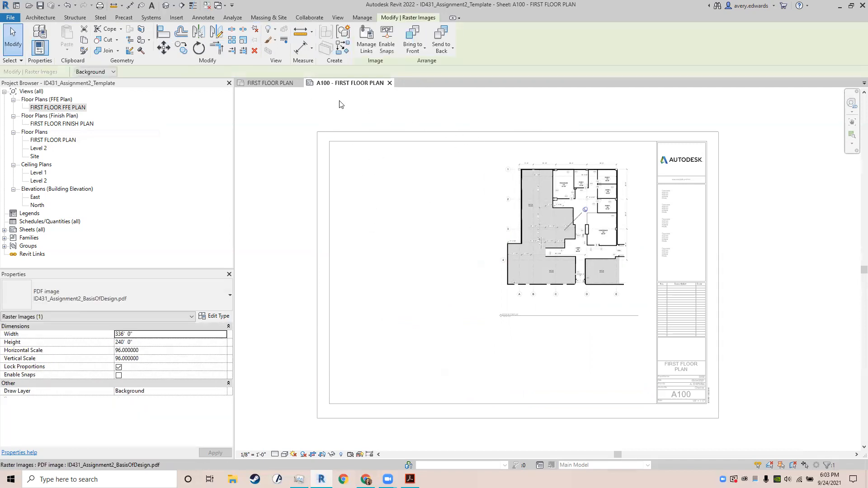
left_click(586, 211)
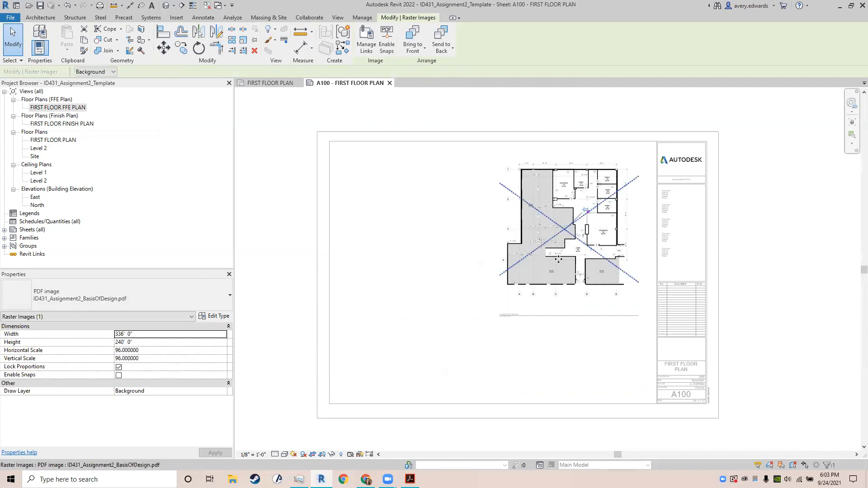
left_click_drag(588, 236, 618, 252)
left_click_drag(553, 239, 491, 227)
left_click_drag(539, 267, 579, 249)
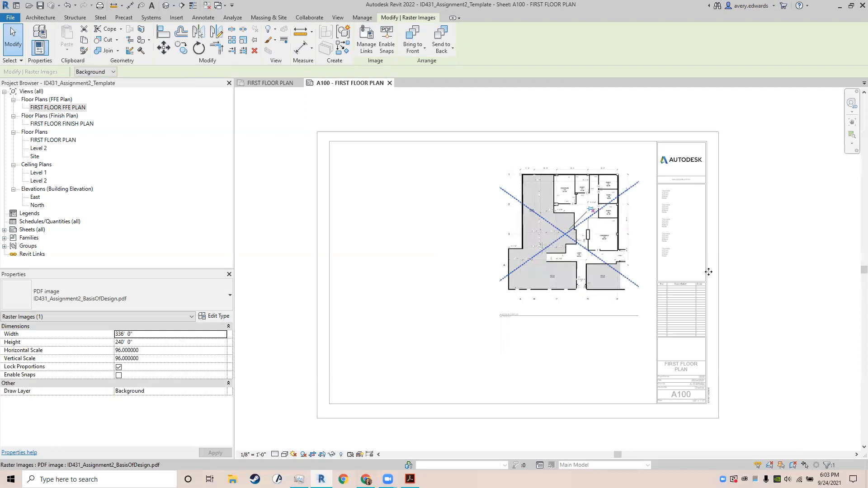
Step: Undo the moves made inside the activated first floor plan viewport
key("ctrl+z")
key("ctrl+z")
key("ctrl+z")
key("ctrl+z")
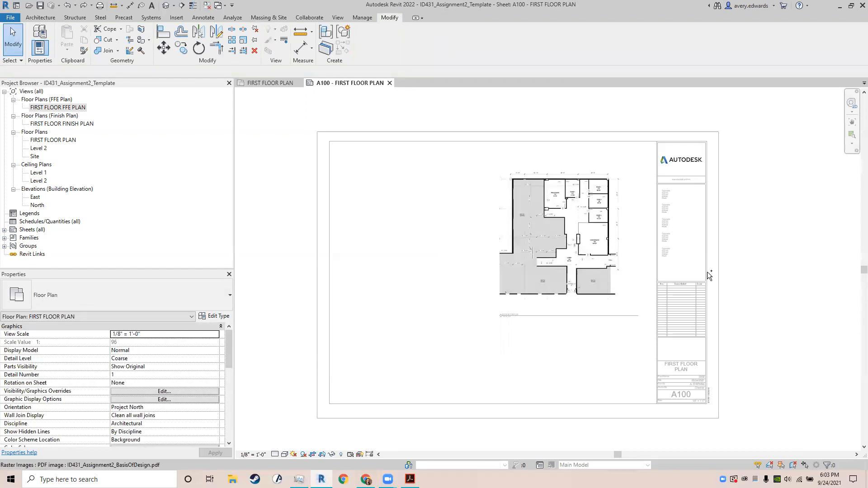
key("ctrl+z")
key("ctrl+z")
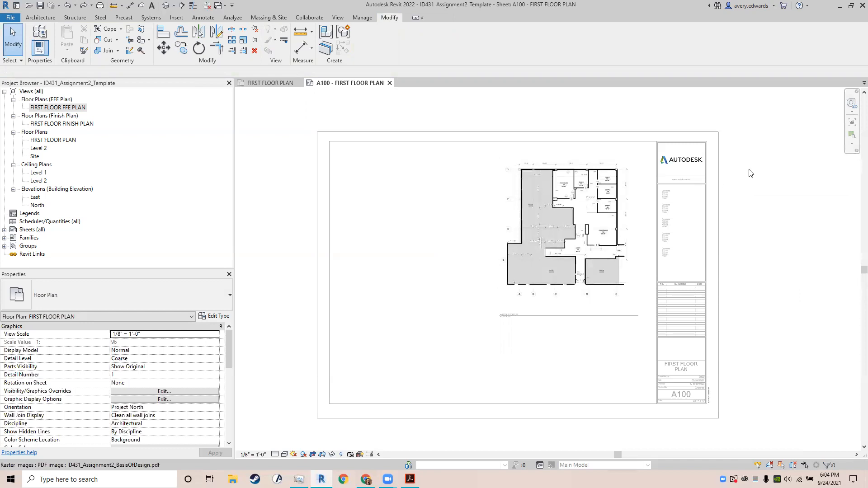
Step: Turn off selection of pinned elements so the pinned PDF image under the floor plan cannot be picked
left_click(573, 217)
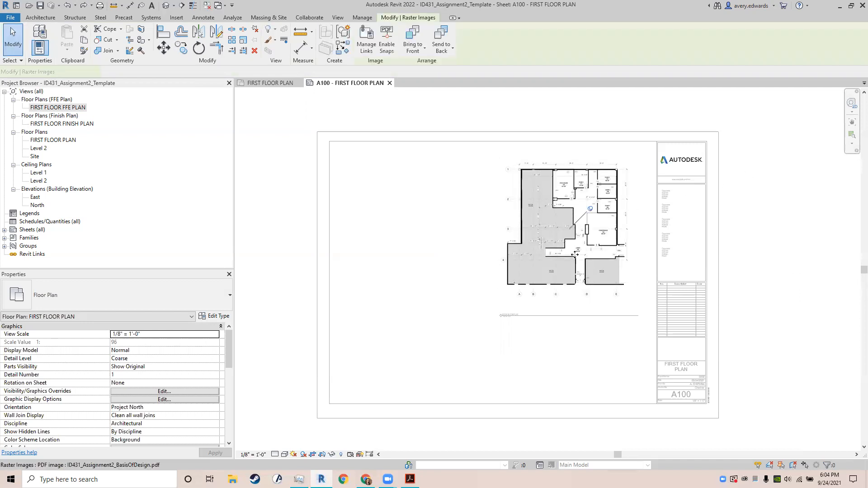
left_click(18, 60)
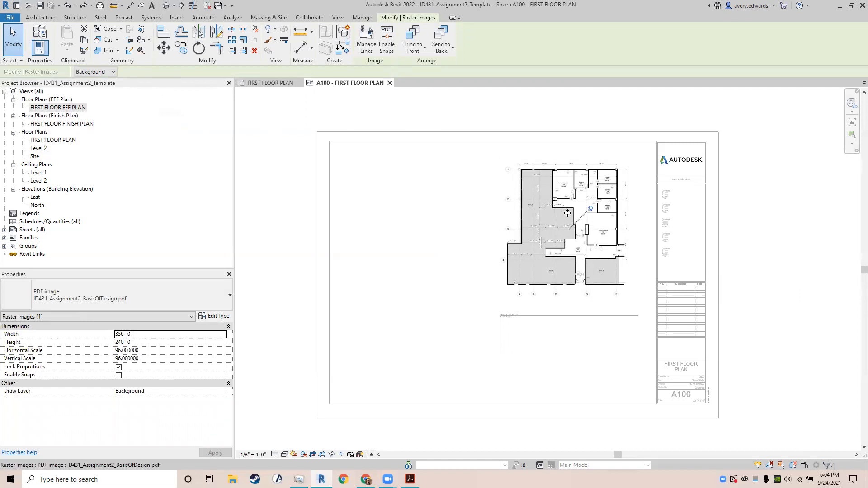
left_click(14, 61)
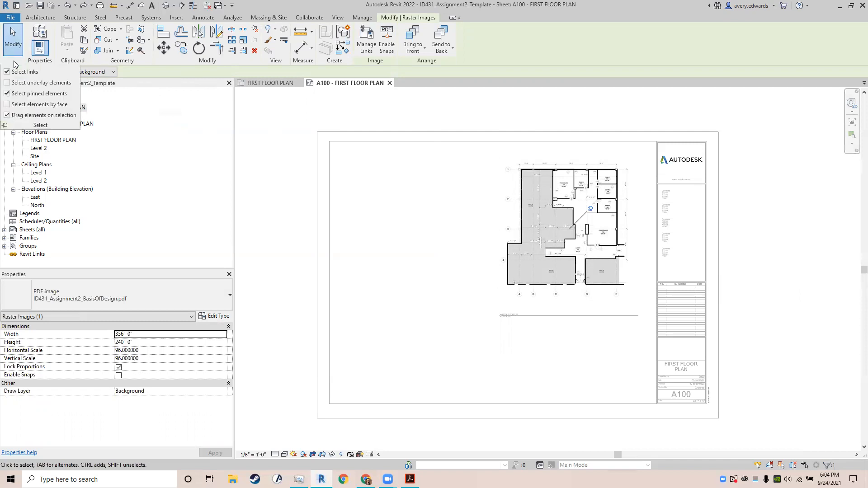
left_click(20, 93)
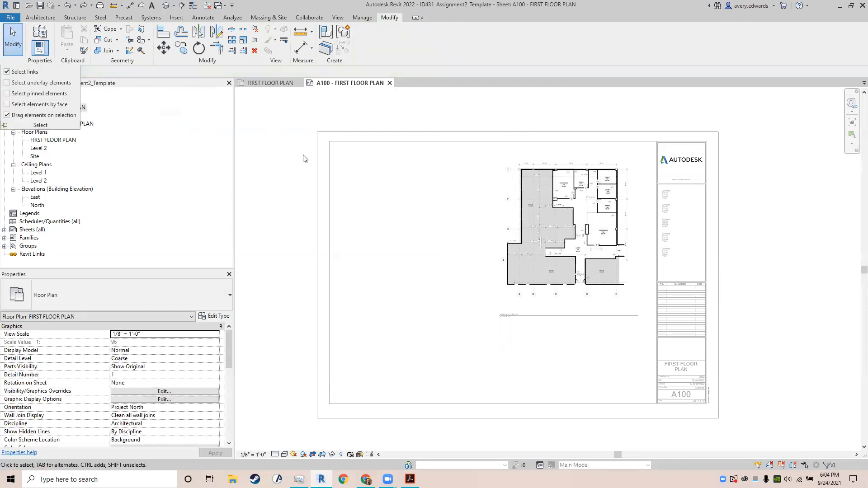
Step: Deactivate the view and move the first floor plan viewport lower on sheet A100
left_click_drag(570, 203, 583, 235)
left_click(745, 224)
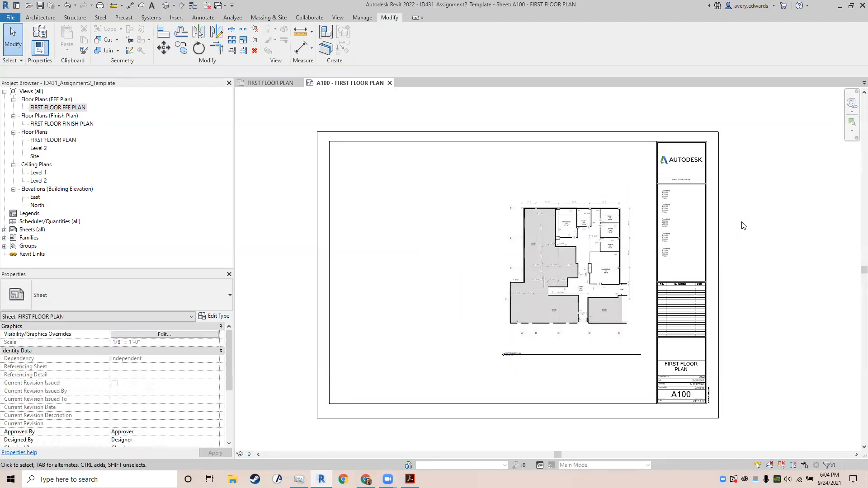
Step: Activate the first floor plan viewport on sheet A100 for editing in place
mouse_move(747, 227)
middle_mouse_down()
mouse_move(697, 221)
mouse_move(746, 213)
middle_mouse_up()
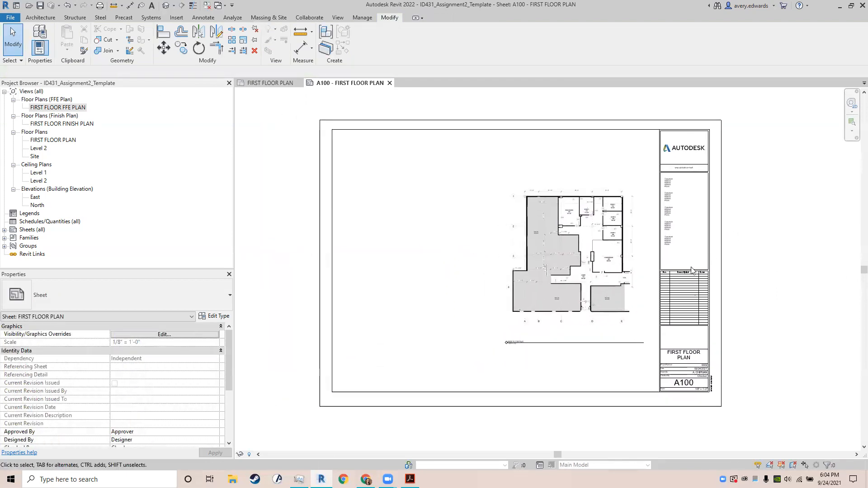
scroll(594, 260, "up", 3)
middle_click_drag(593, 259, 533, 258)
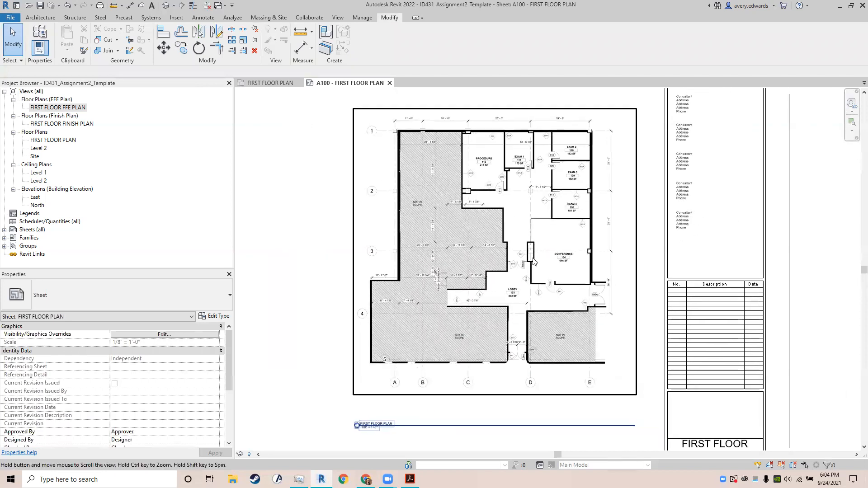
double_click(497, 197)
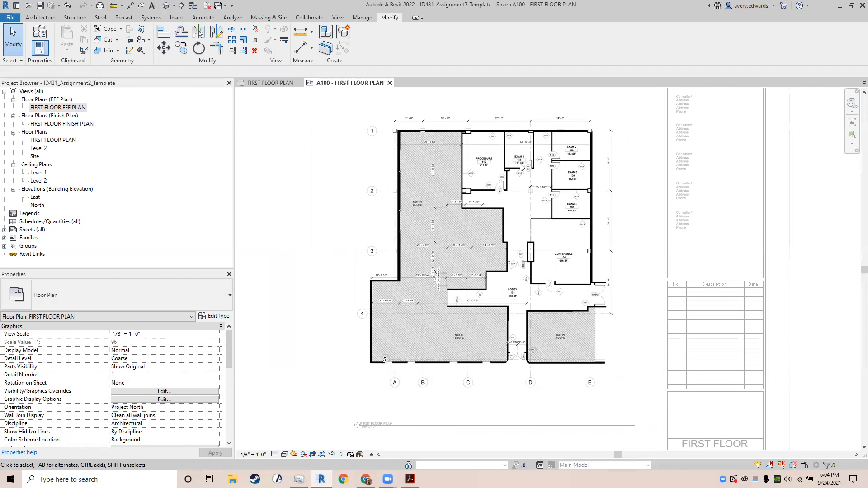
Step: Examine the wall type tags around the procedure room, exam rooms and conference room in the activated plan
scroll(521, 168, "up", 5)
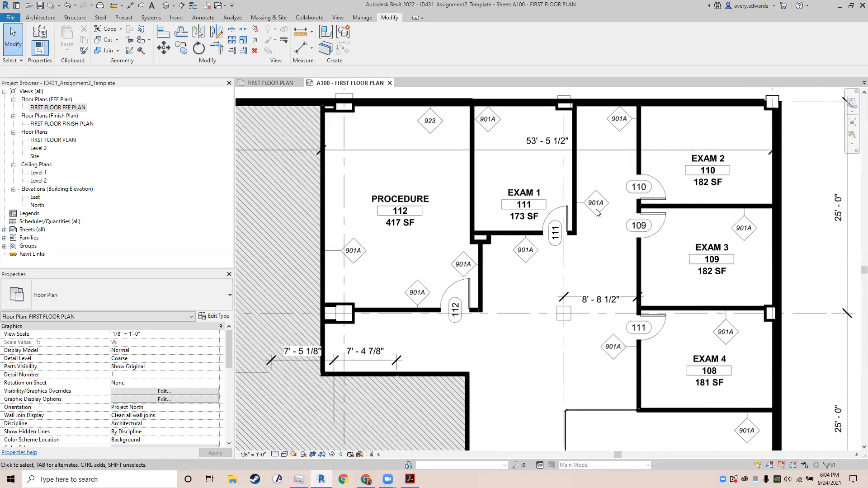
middle_click_drag(604, 202, 507, 231)
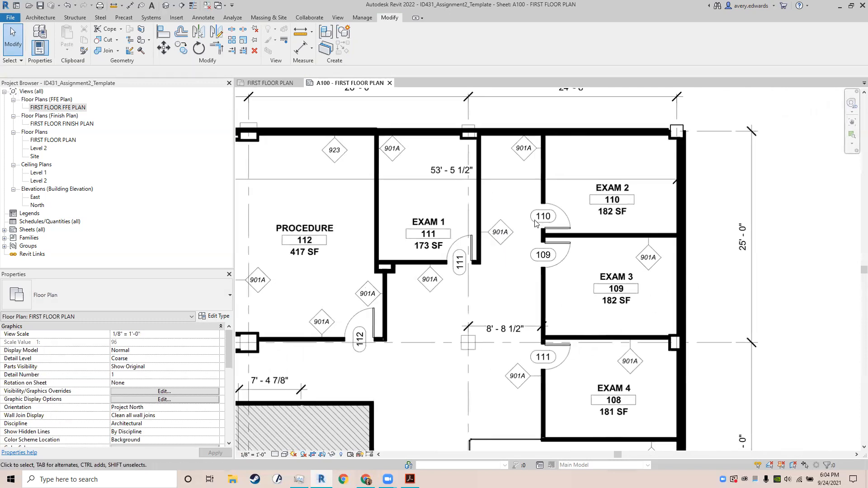
scroll(457, 230, "up", 5)
middle_click_drag(464, 222, 472, 322)
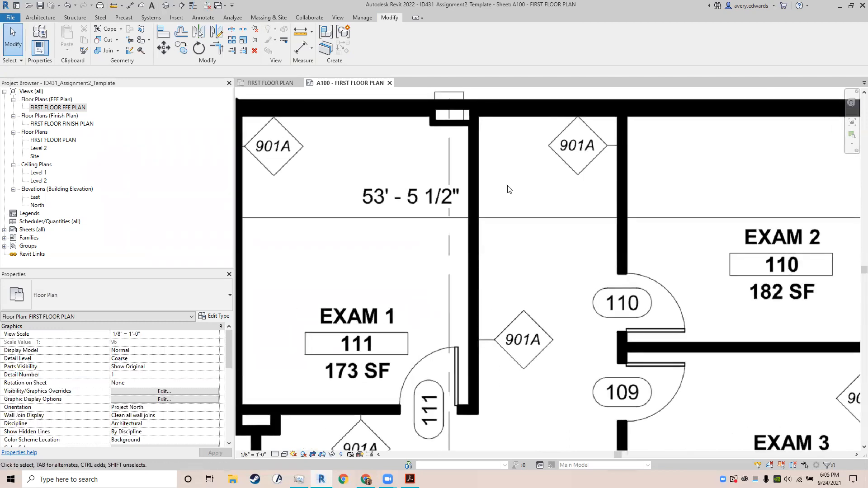
scroll(508, 189, "down", 3)
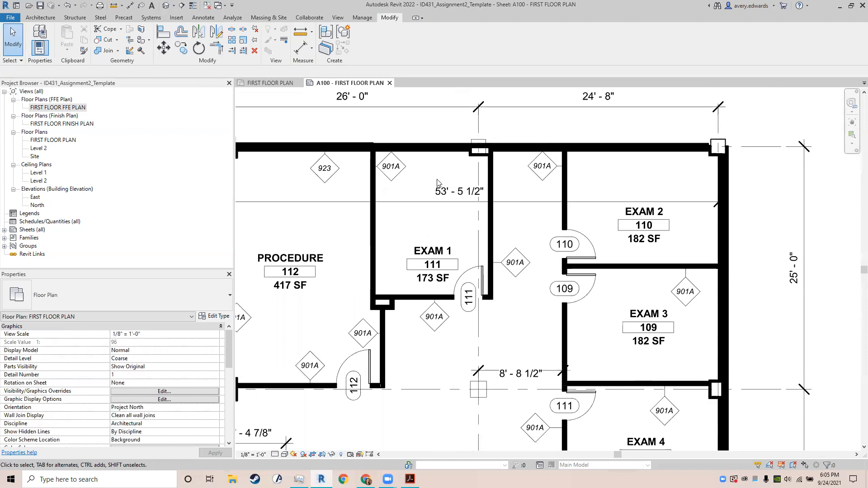
middle_click_drag(394, 360, 389, 124)
middle_click_drag(420, 325, 406, 196)
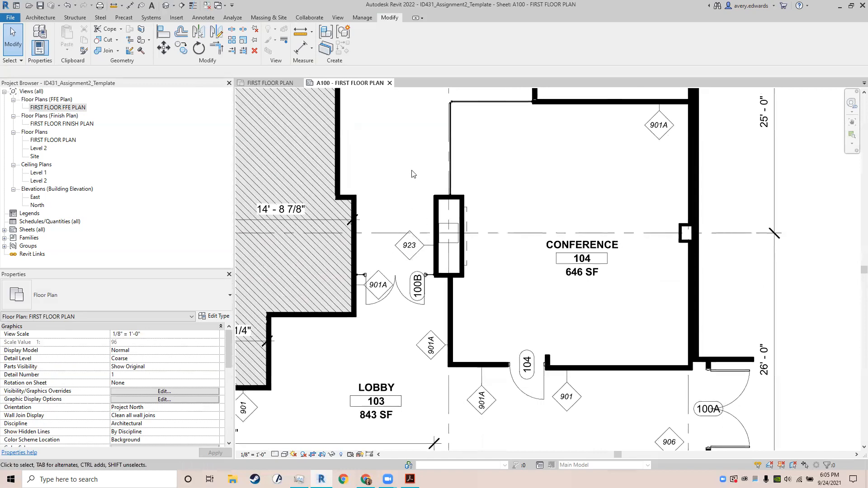
middle_click_drag(484, 312, 489, 261)
middle_click_drag(444, 173, 445, 270)
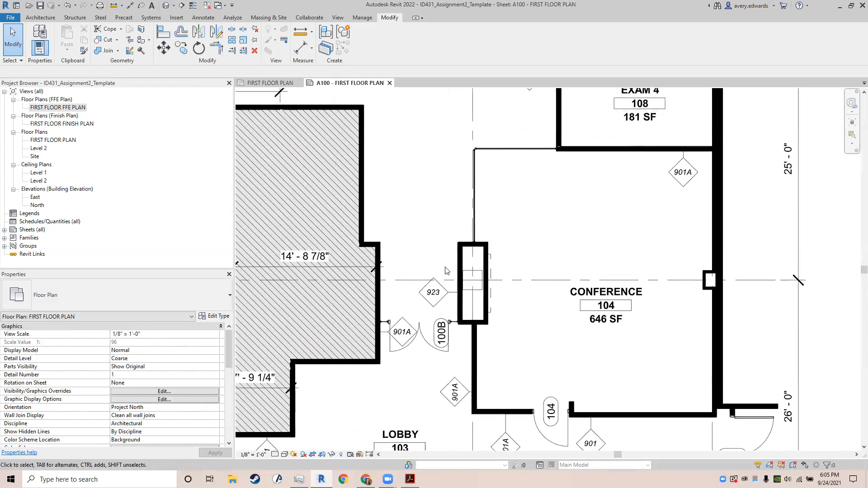
Step: Inspect the chase wall beside the conference room and its wall type tag, and the overall layout of walls in scope
scroll(485, 315, "down", 5)
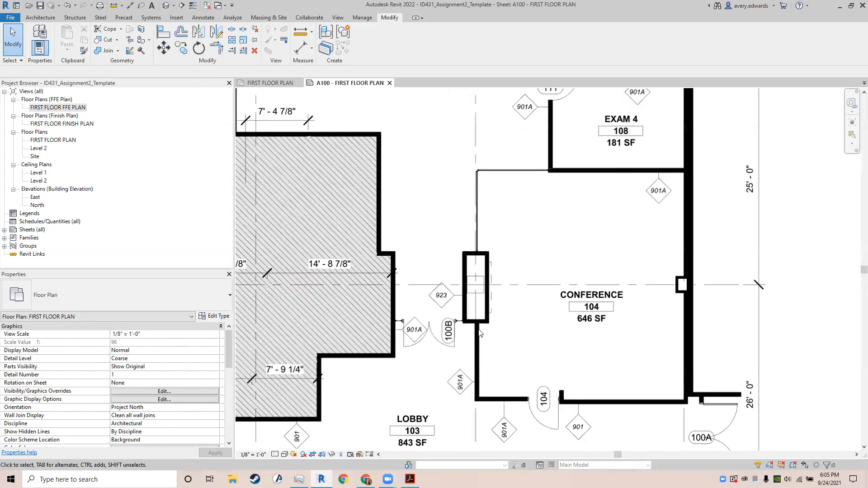
middle_click_drag(455, 299, 436, 343)
middle_click_drag(482, 378, 656, 70)
middle_click_drag(544, 311, 500, 259)
scroll(485, 255, "down", 3)
middle_click_drag(464, 203, 477, 302)
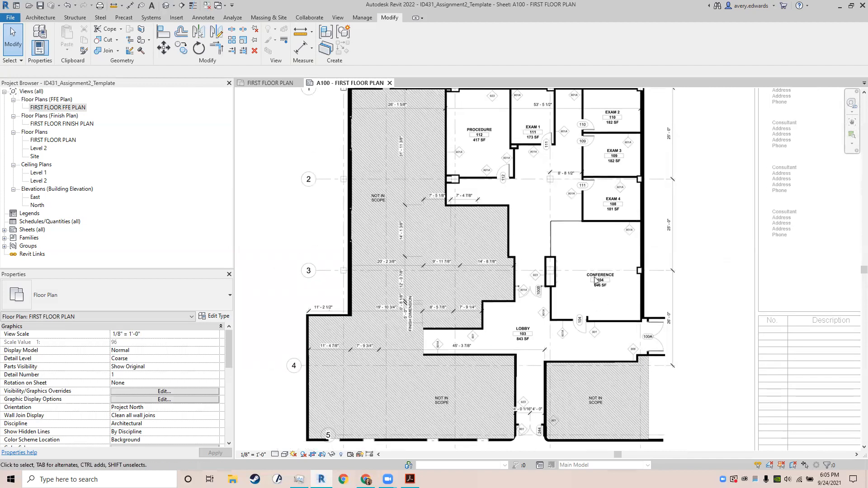
scroll(595, 280, "up", 5)
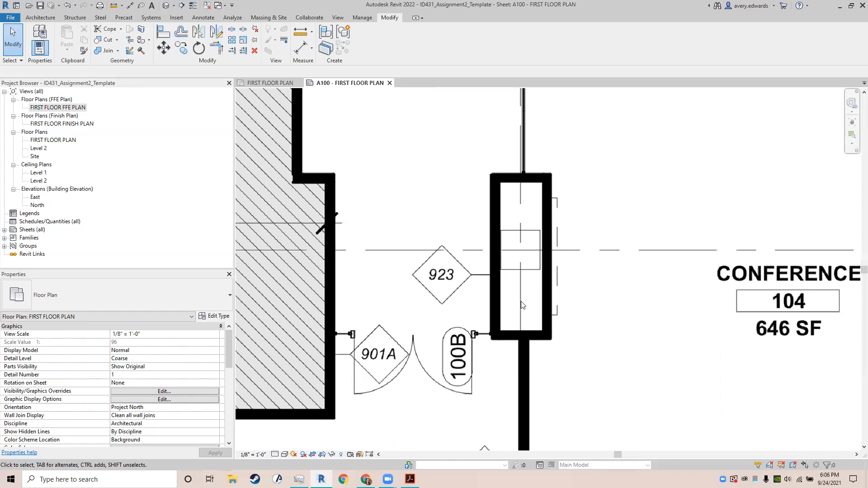
scroll(421, 214, "down", 5)
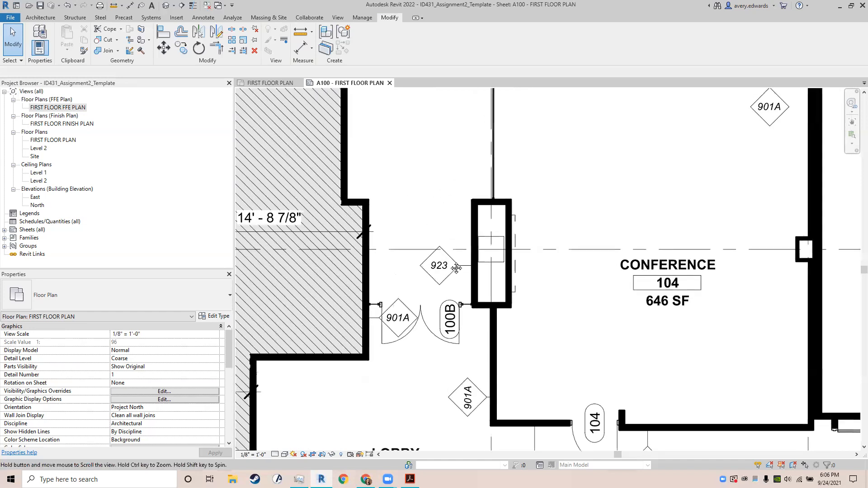
scroll(434, 200, "down", 1)
scroll(416, 187, "up", 1)
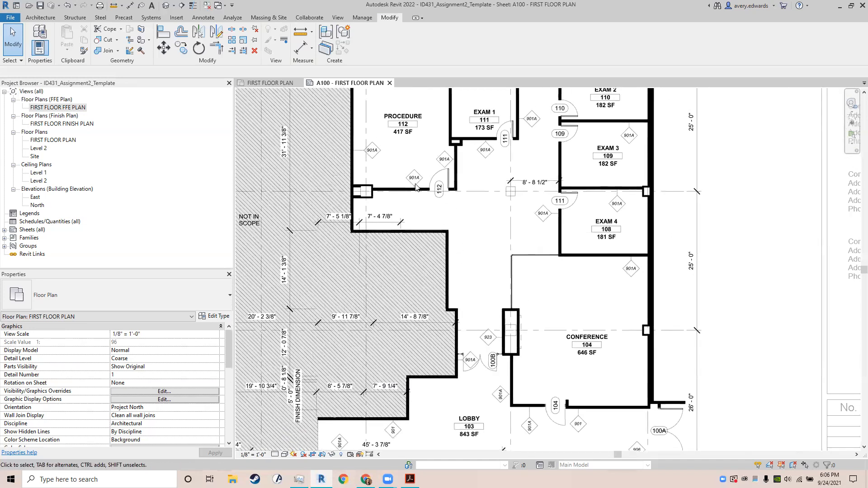
middle_click_drag(427, 202, 364, 296)
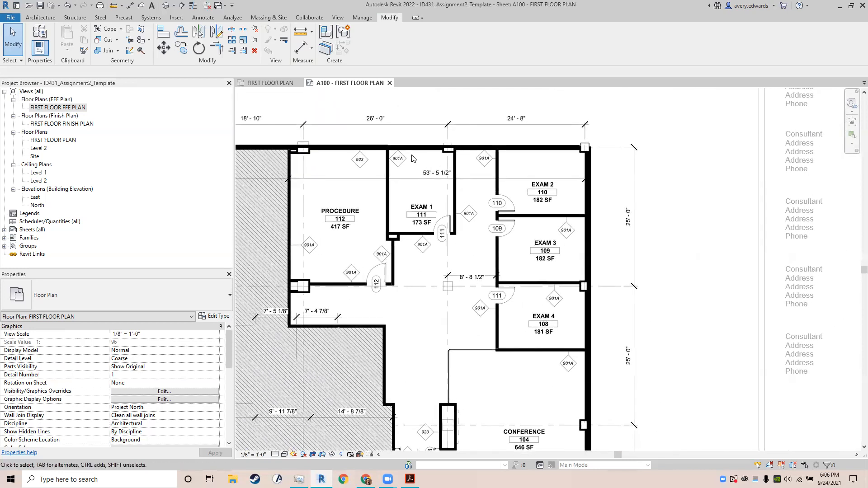
Step: Start the Wall tool with the basic wall type Interior - 901A - 3 5/8" mtl stud, 5/8" GB
left_click(44, 18)
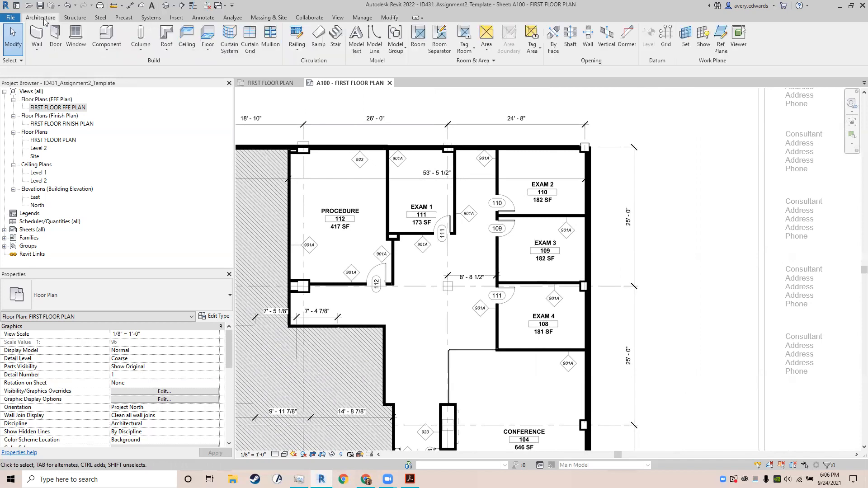
left_click(39, 41)
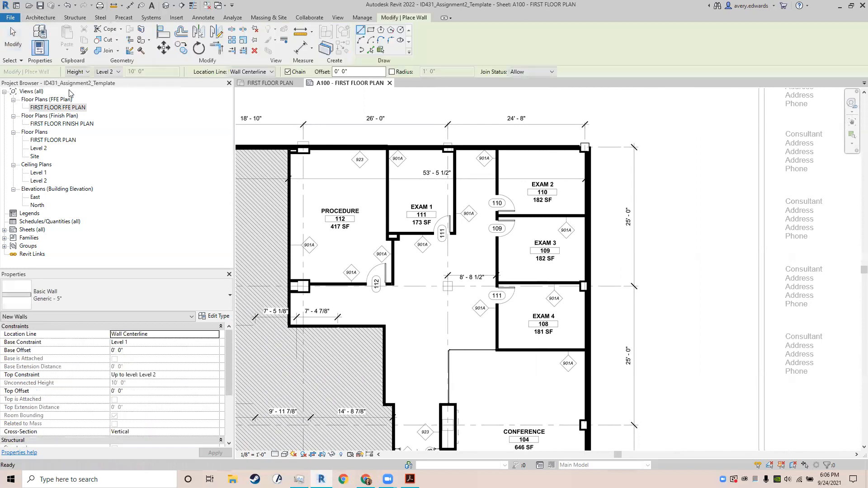
left_click(111, 305)
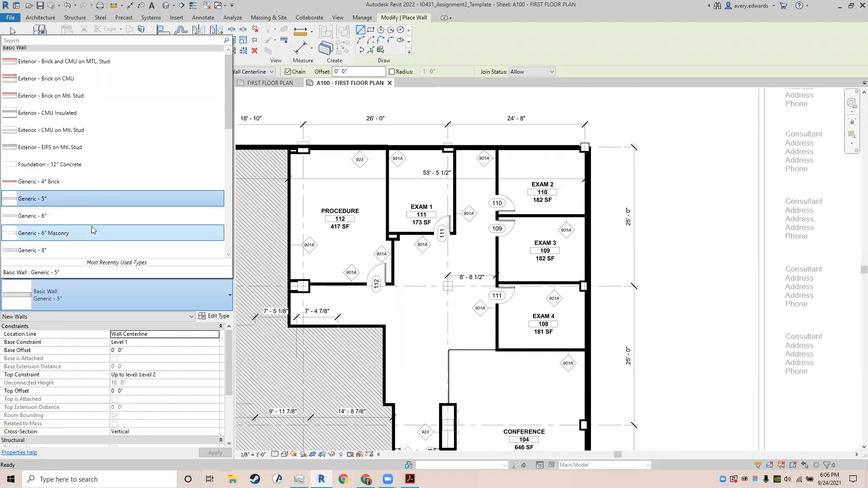
key("Escape")
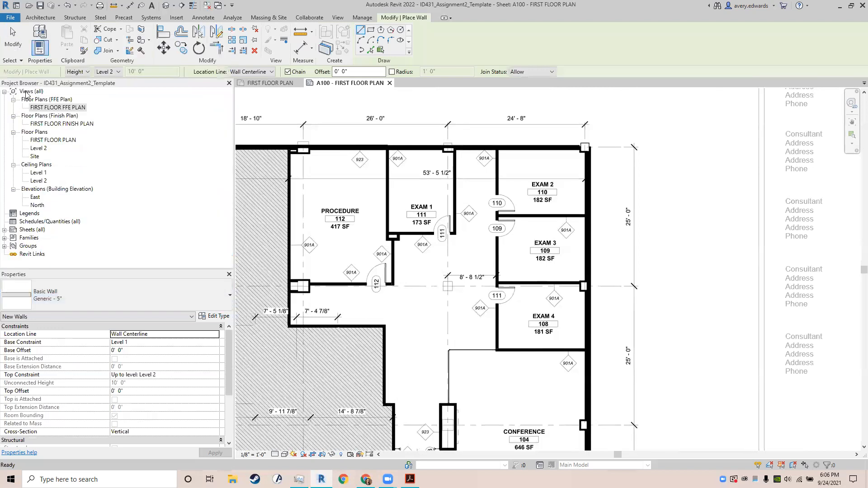
left_click(38, 17)
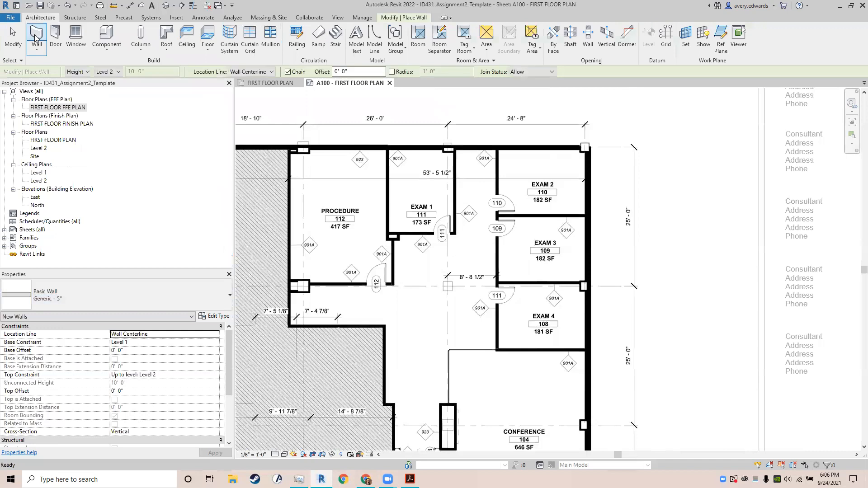
left_click(138, 288)
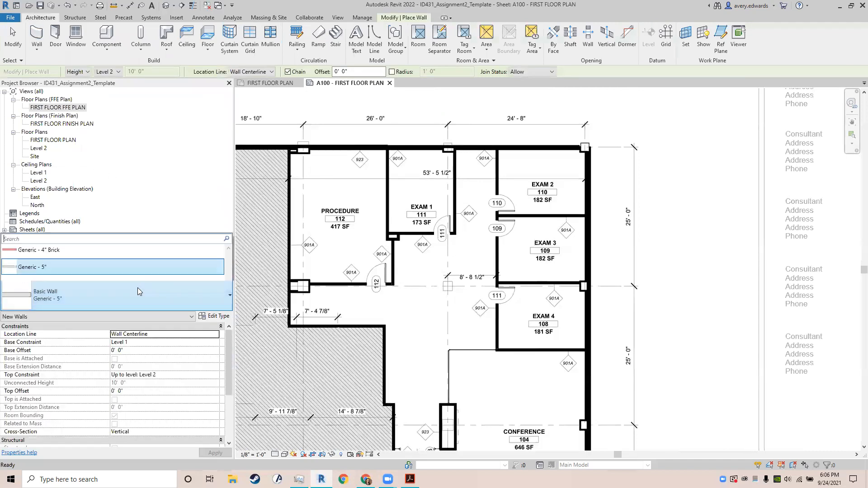
scroll(87, 131, "down", 5)
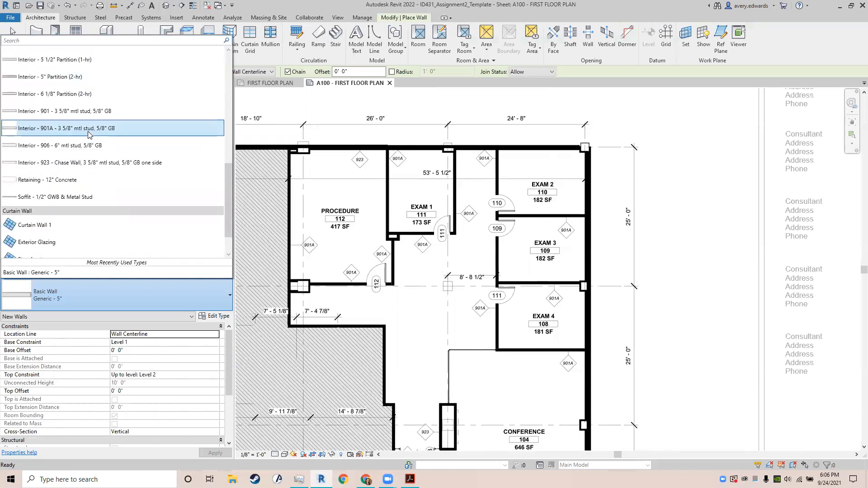
scroll(109, 143, "up", 1)
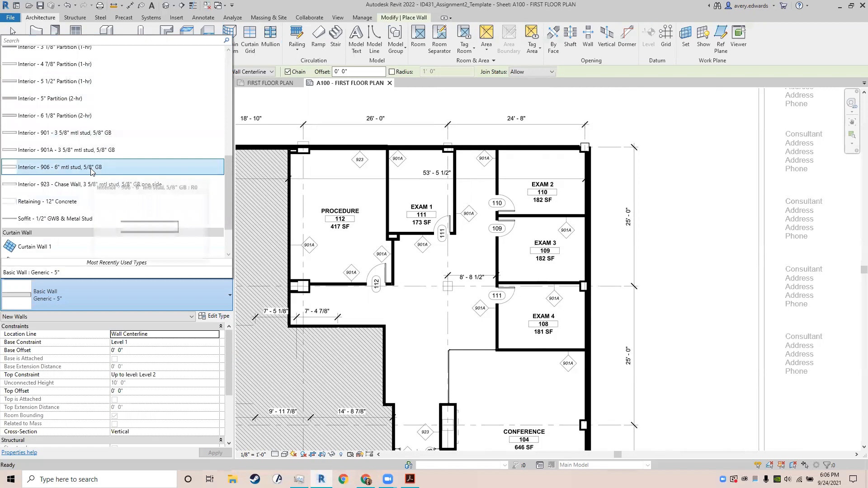
scroll(90, 137, "down", 3)
scroll(89, 138, "up", 3)
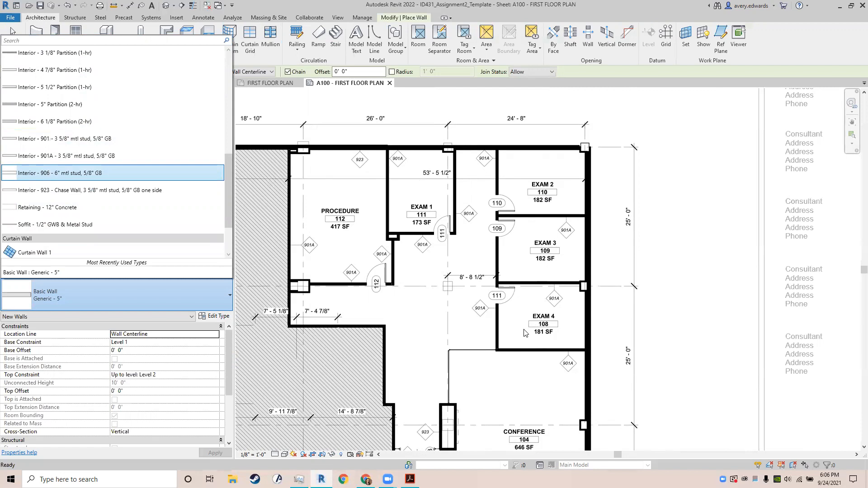
left_click(71, 156)
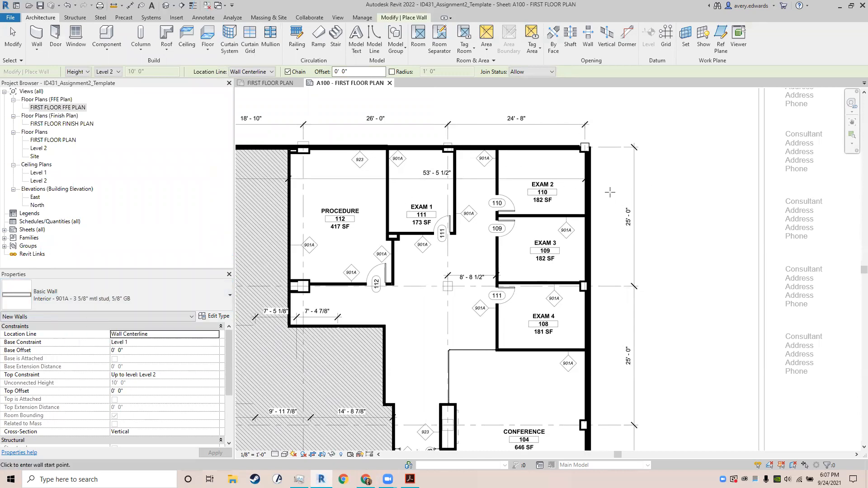
Step: Draw a wall about 36'-6" long along the corridor side of Exam 2, 3 and 4, continuing between Exam 4 and Conference to the exterior wall
scroll(611, 193, "up", 4)
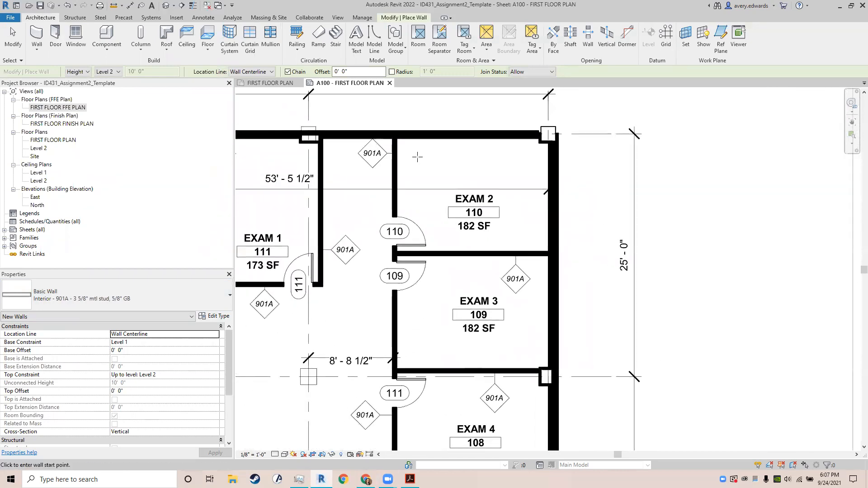
left_click(395, 137)
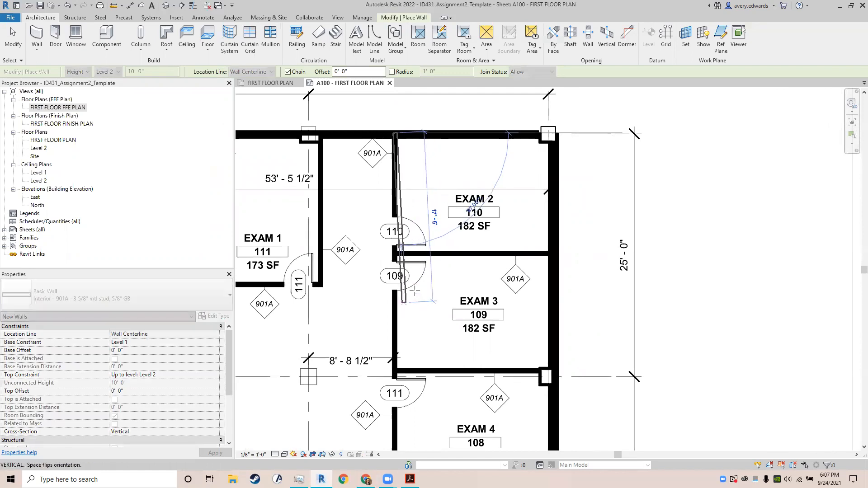
middle_click_drag(434, 233, 547, 158)
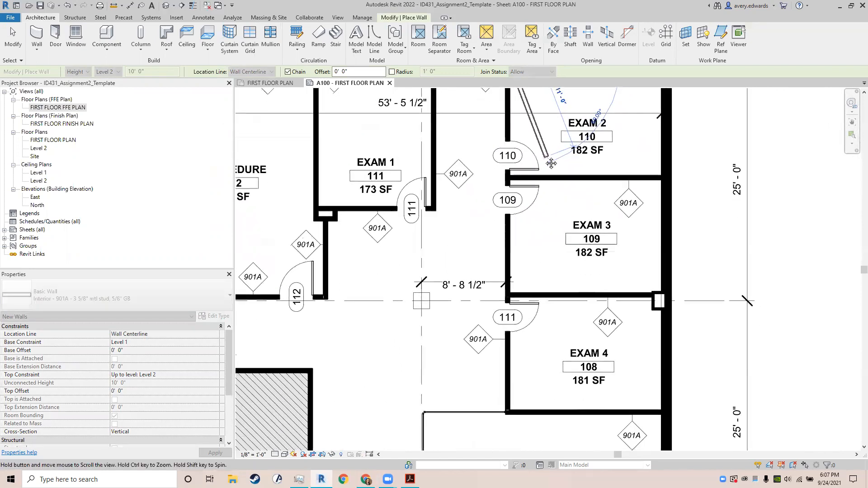
middle_click_drag(526, 274, 521, 201)
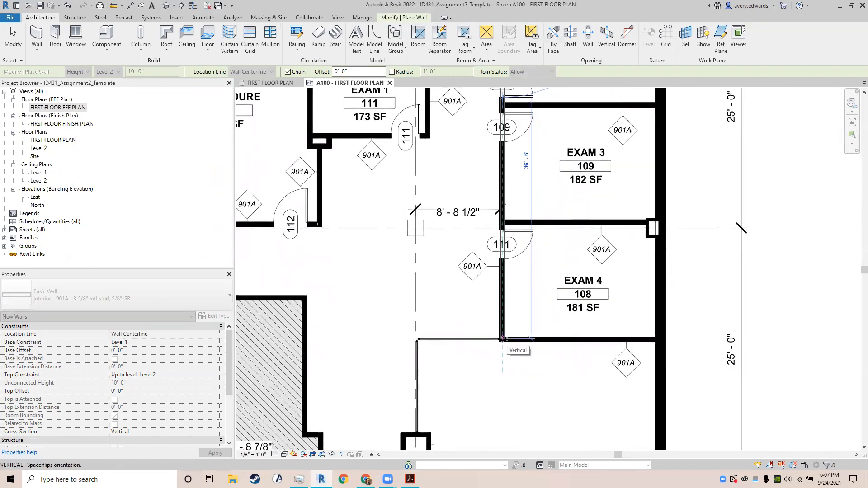
middle_click_drag(503, 338, 398, 352)
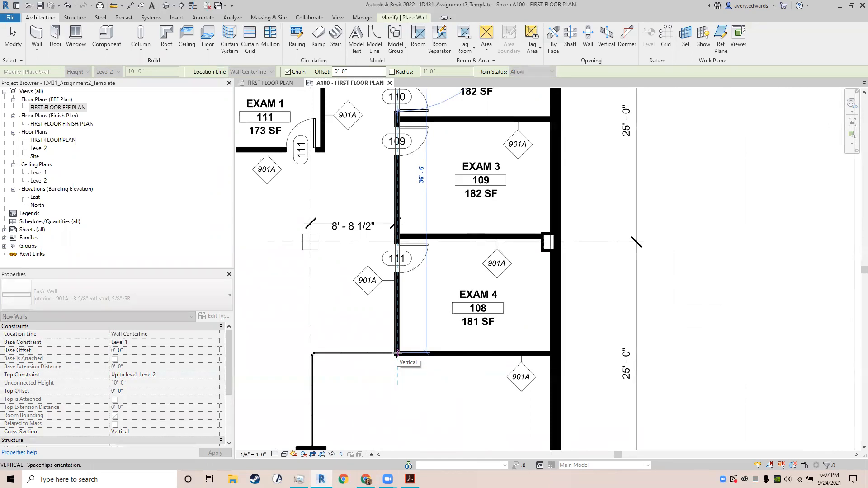
left_click(397, 353)
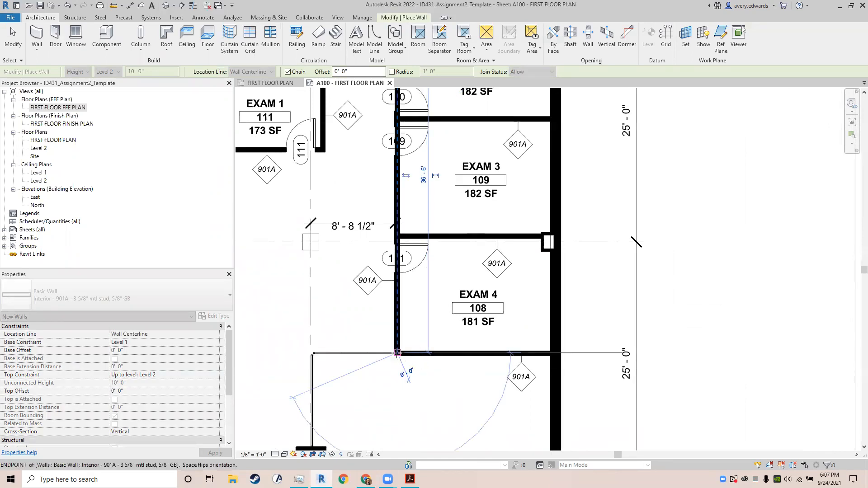
left_click(556, 353)
key("Escape")
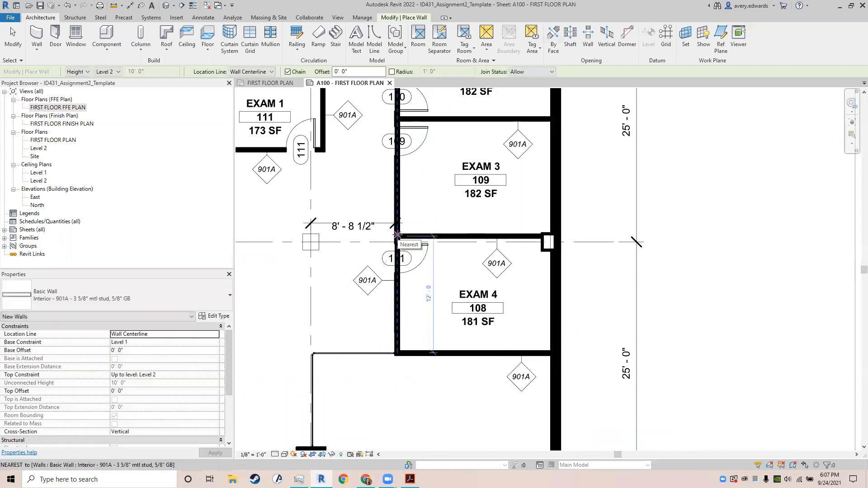
Step: Draw the partition walls between Exam 3 and Exam 4 and between Exam 2 and Exam 3, from the corridor wall to the exterior wall
left_click(397, 236)
left_click(557, 236)
middle_click_drag(533, 197, 519, 359)
key("Escape")
key("Escape")
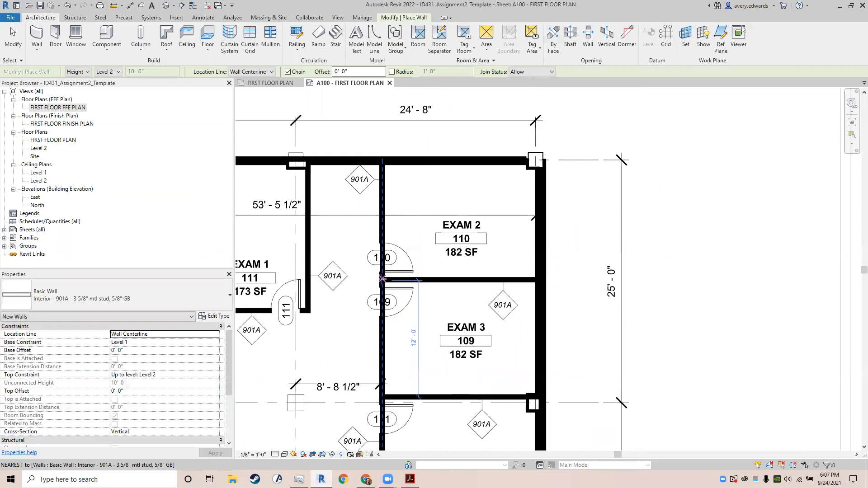
left_click(382, 279)
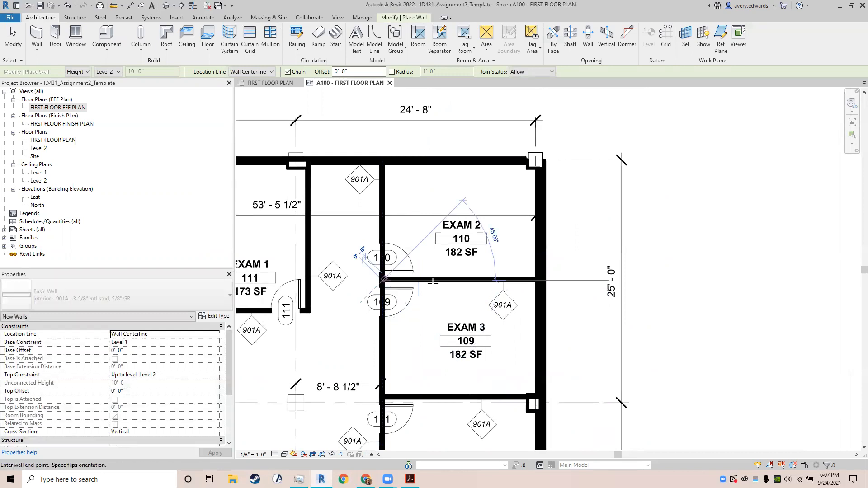
left_click(543, 279)
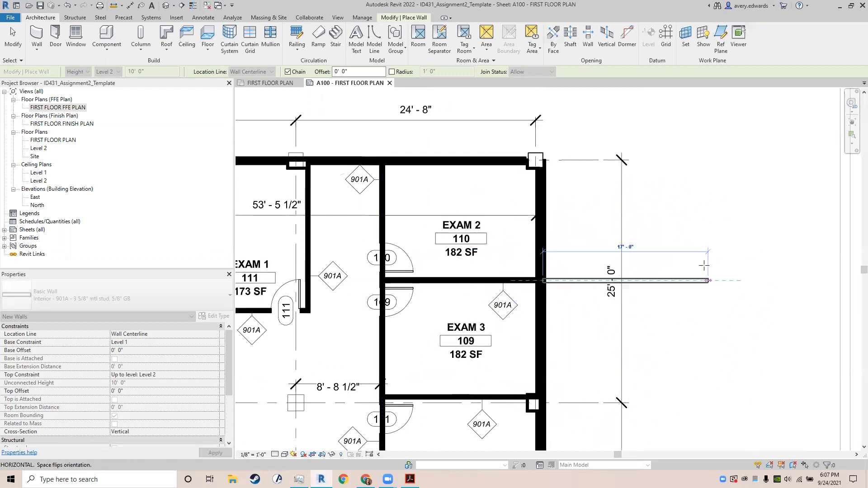
Step: Continue the wall chain beyond the exterior wall beside Exam 3 with three segments, turning two corners
left_click(660, 281)
left_click(661, 364)
left_click(582, 364)
key("Escape")
key("Escape")
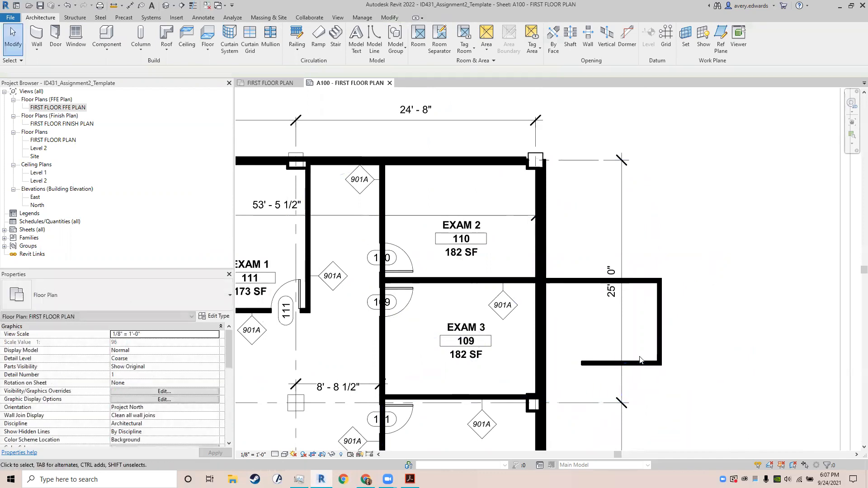
Step: Delete the stray wall segments outside the exterior wall beside Exam 3
left_click(656, 317)
key("Delete")
left_click(588, 281)
key("Delete")
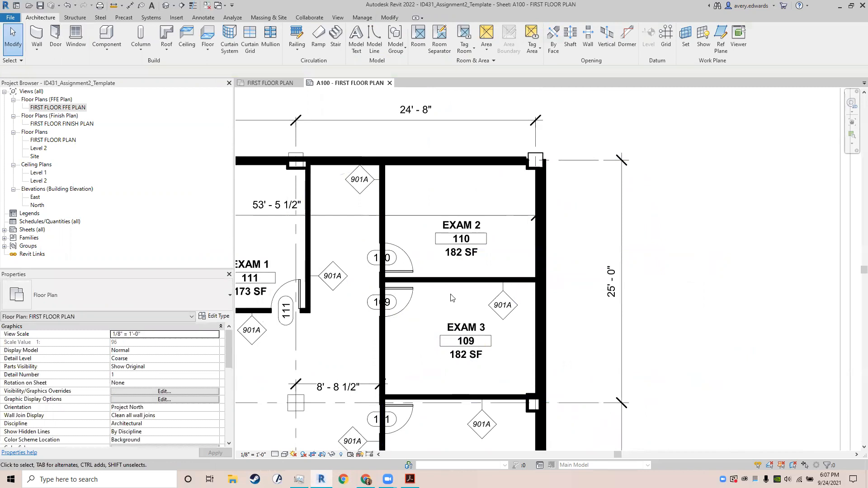
Step: Redraw the 901A partition wall between Exam 2 and Exam 3, from the corridor wall to the exterior wall
key("w")
key("a")
left_click(383, 280)
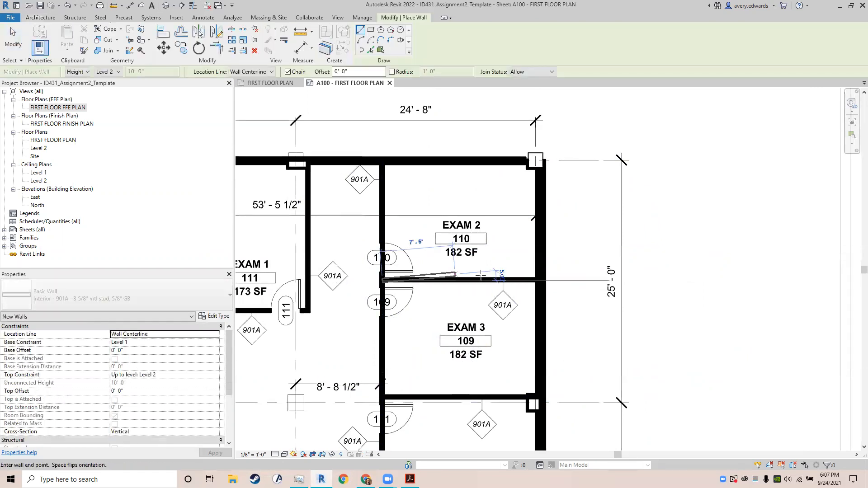
left_click(543, 281)
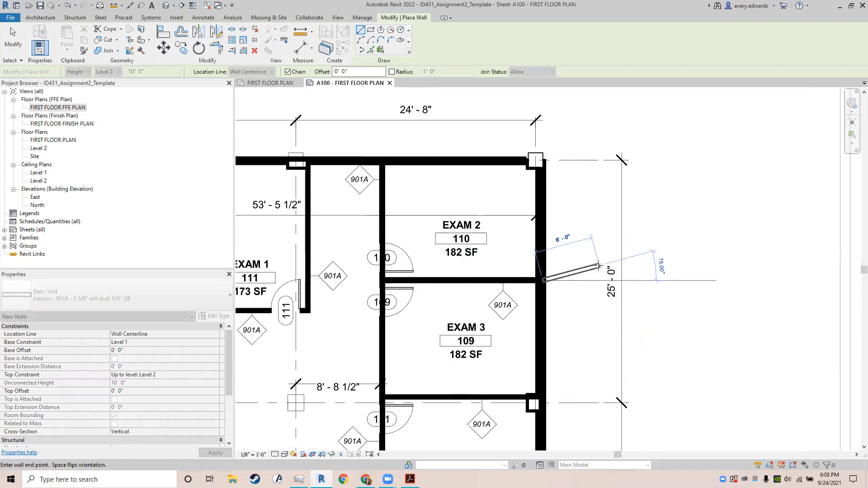
key("Escape")
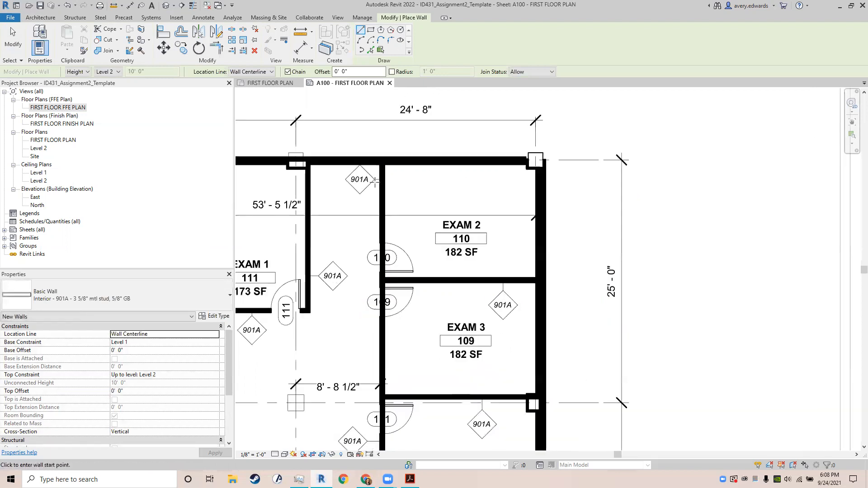
Step: Examine the wall type tags along the gridline 1 wall at Procedure, Exam 1 and Exam 2
middle_click_drag(380, 158, 458, 147)
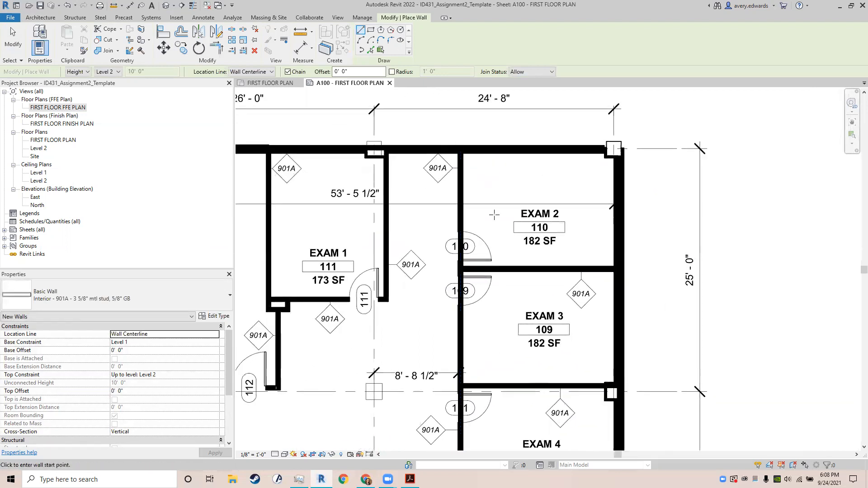
scroll(495, 215, "down", 3)
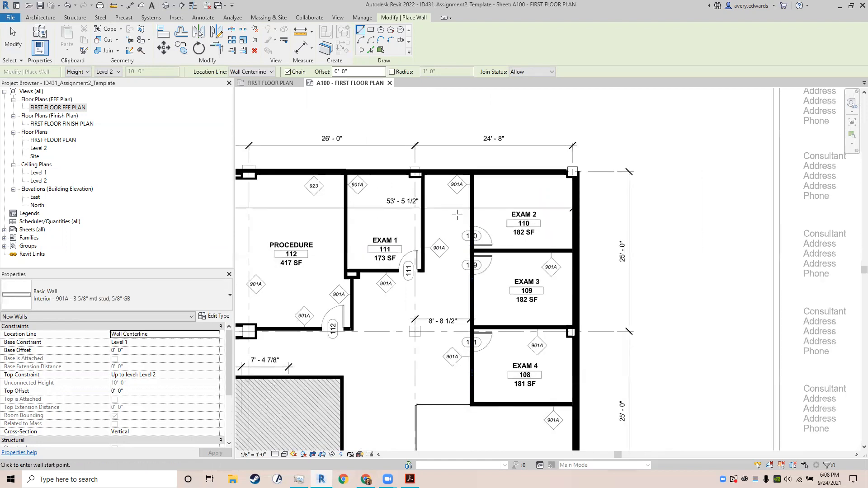
middle_click_drag(513, 208, 721, 240)
scroll(568, 230, "down", 1)
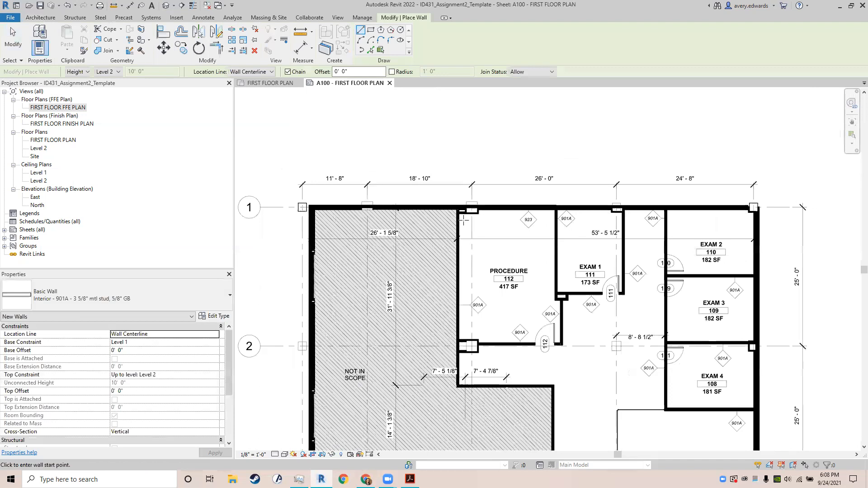
scroll(524, 216, "up", 2)
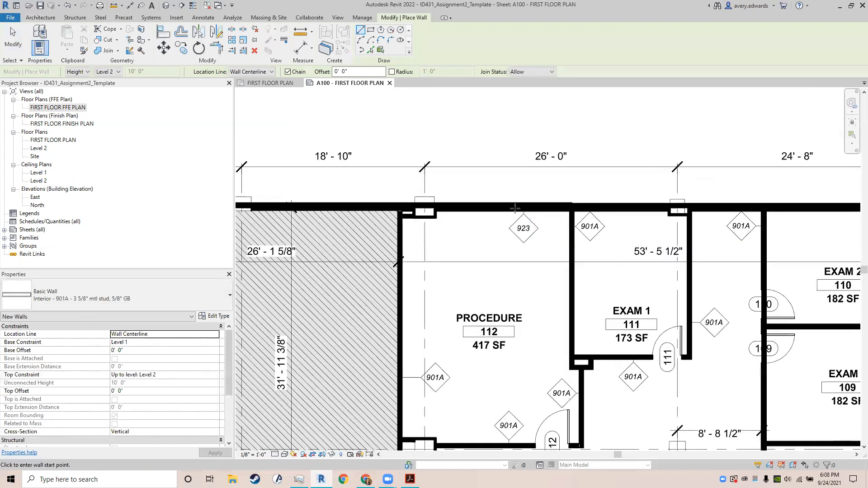
scroll(524, 216, "up", 5)
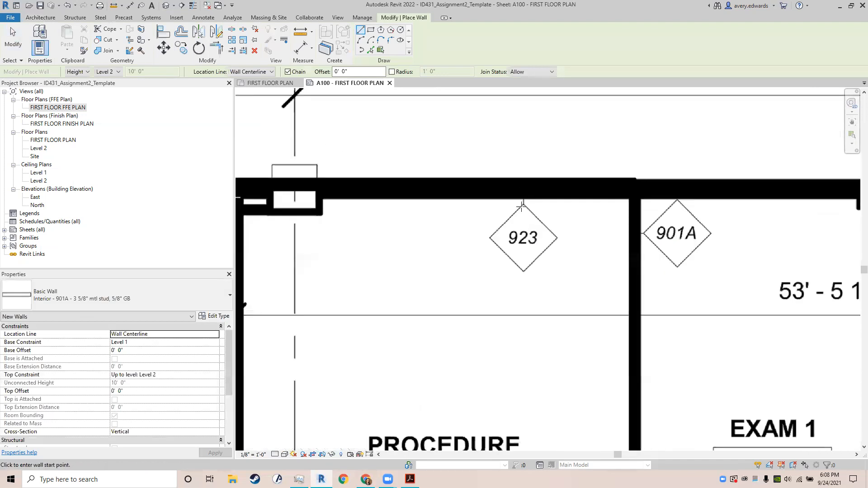
scroll(525, 229, "down", 4)
middle_click_drag(524, 312, 451, 213)
scroll(451, 213, "down", 3)
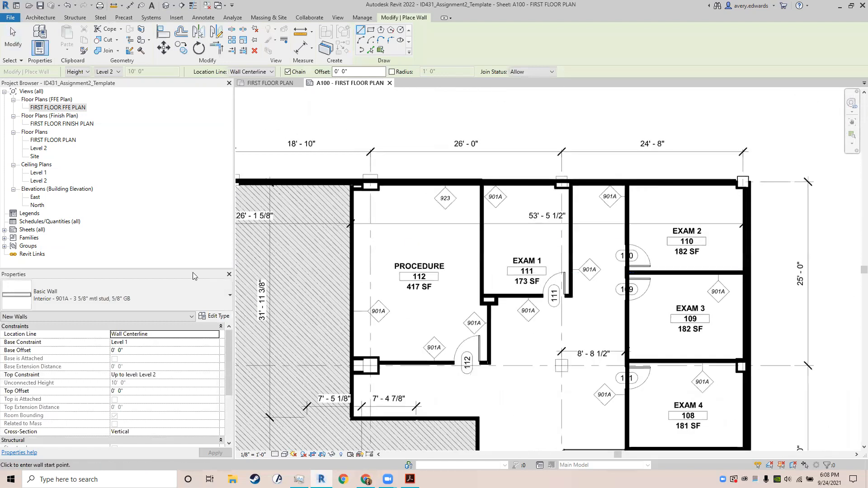
Step: Draw an Interior - 923 - Chase Wall about 80'-6" long along gridline 1, from the Exam 2 corner to the opposite exterior wall
left_click(141, 304)
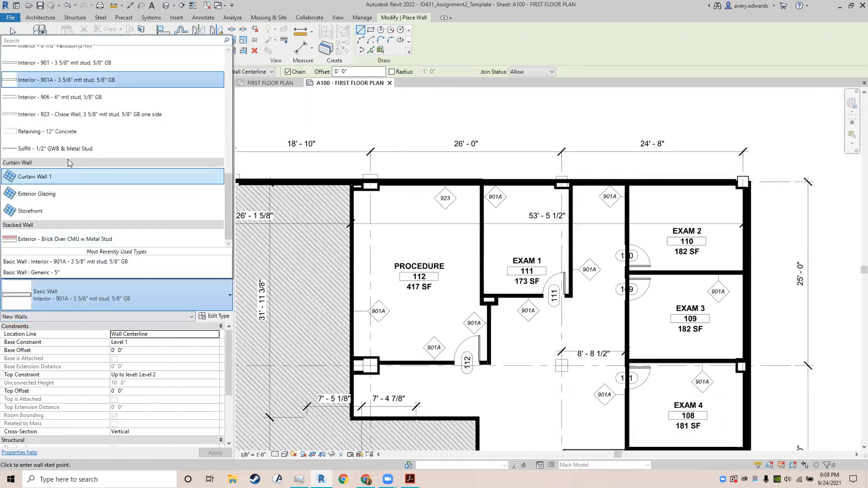
left_click(61, 116)
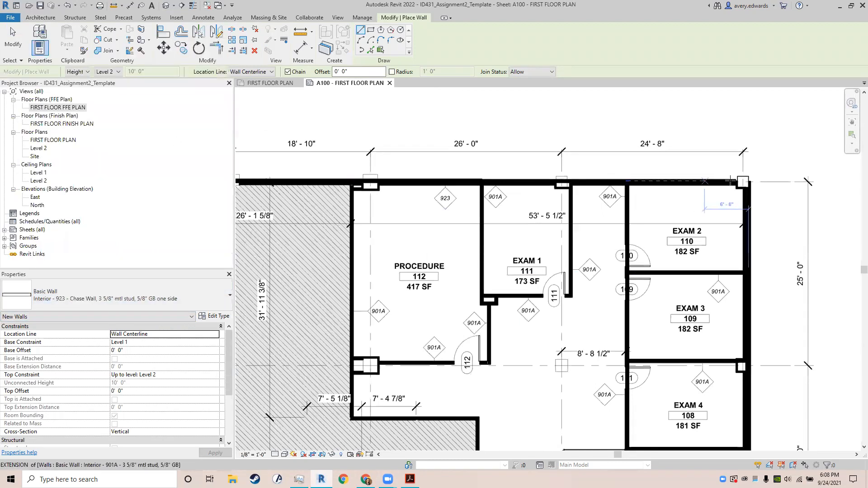
left_click(744, 180)
middle_click_drag(424, 188, 591, 163)
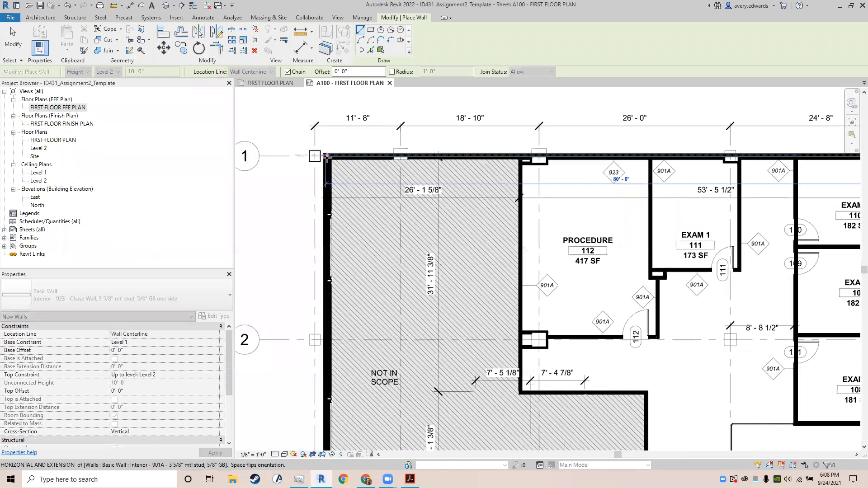
left_click(332, 156)
key("Escape")
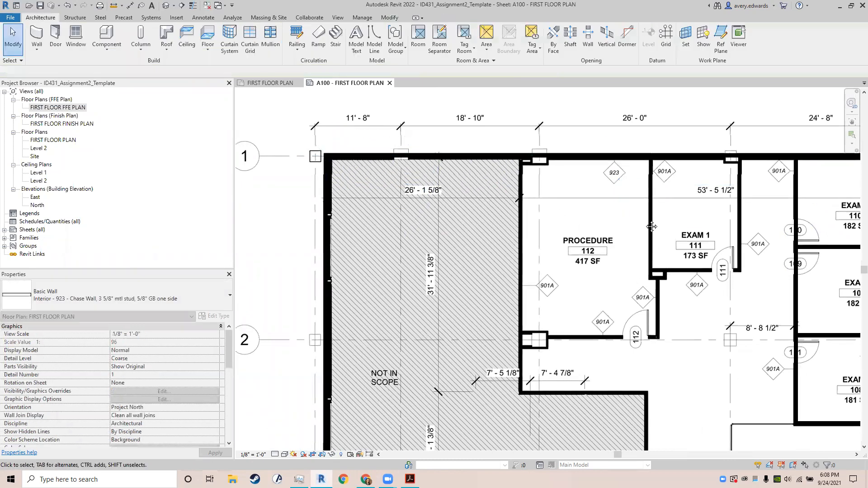
Step: Select the corridor-side wall of Exam 2, 3 and 4 and examine its position against the plan near the 901A tag
middle_click_drag(708, 226, 470, 207)
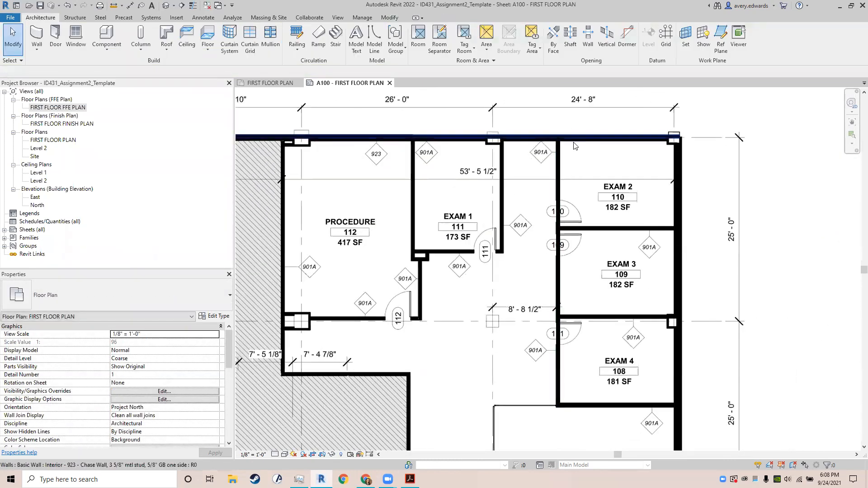
left_click(559, 150)
scroll(562, 150, "up", 5)
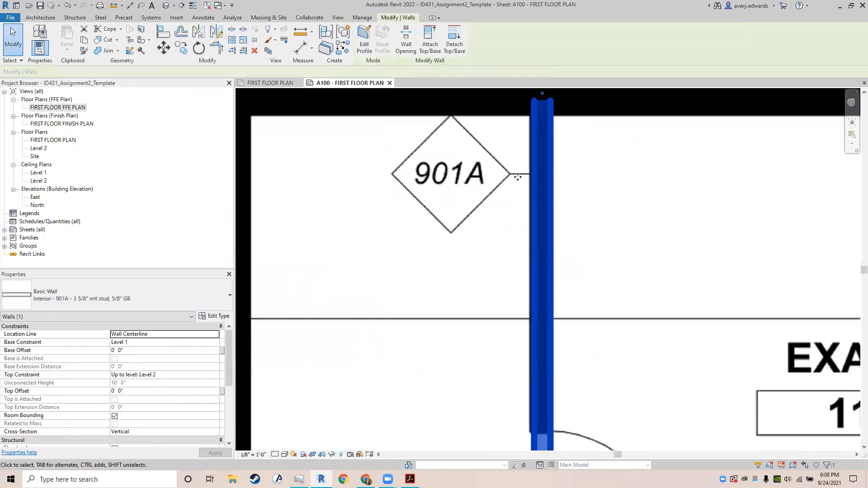
scroll(413, 209, "down", 3)
middle_click_drag(362, 265, 503, 214)
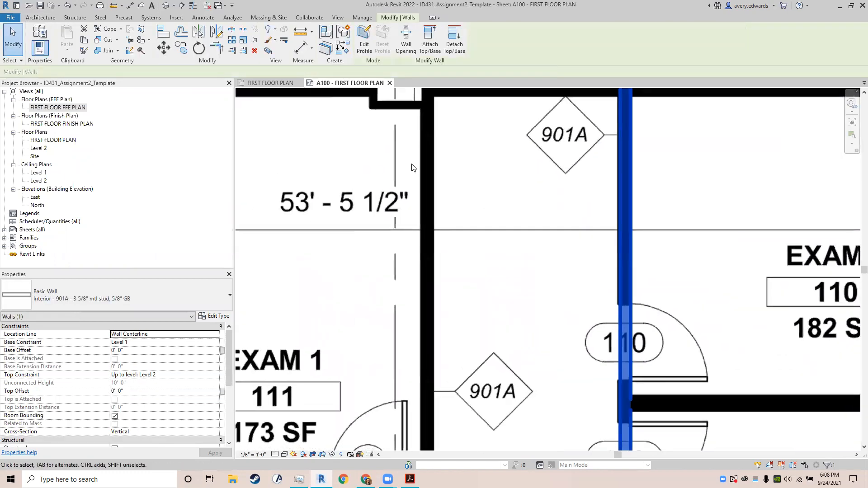
middle_click_drag(572, 202, 454, 292)
left_click(648, 267)
scroll(648, 266, "down", 5)
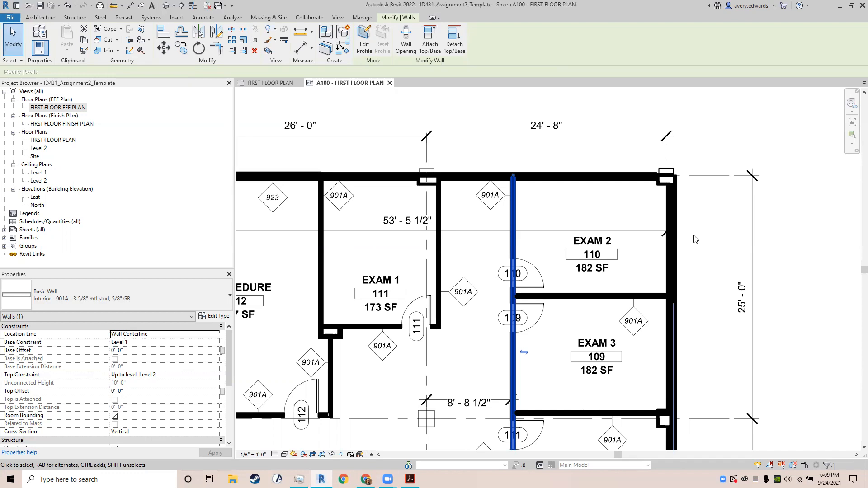
Step: Review the Procedure and exam room walls, and check the wall type of the chase wall along gridline 1
scroll(558, 167, "up", 1)
scroll(558, 167, "up", 5)
scroll(558, 167, "down", 5)
scroll(526, 248, "down", 3)
middle_click_drag(478, 223, 581, 167)
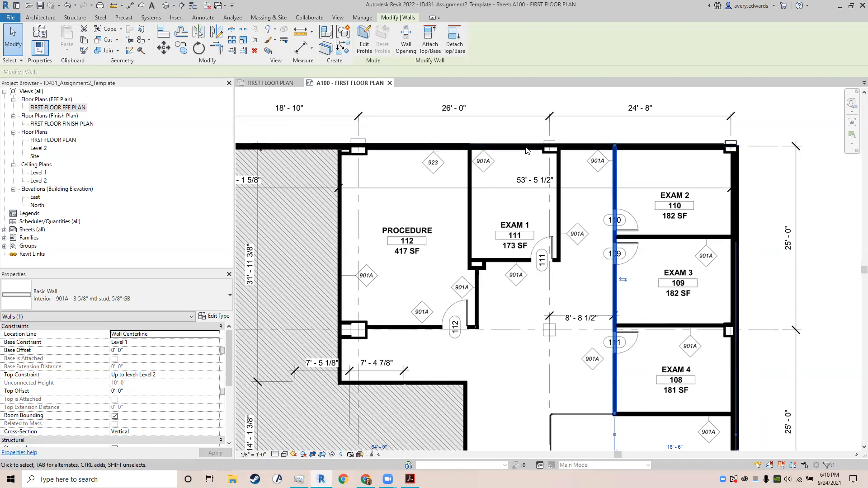
middle_click_drag(780, 253, 671, 242)
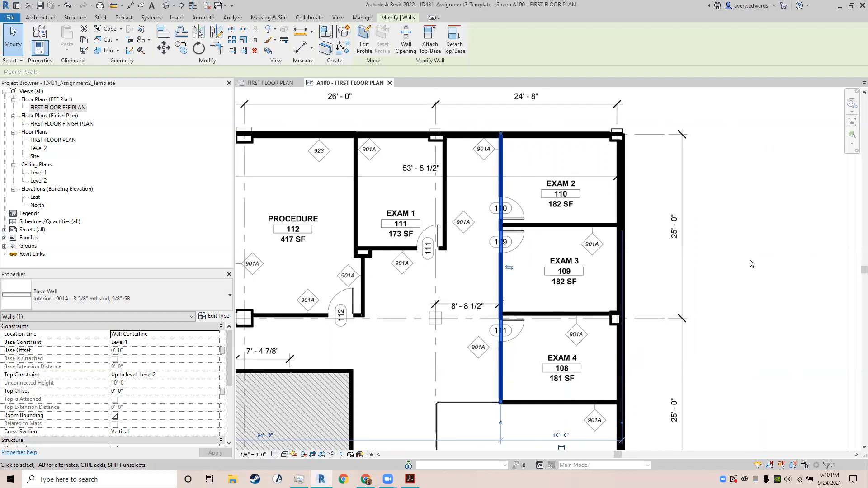
left_click(548, 136)
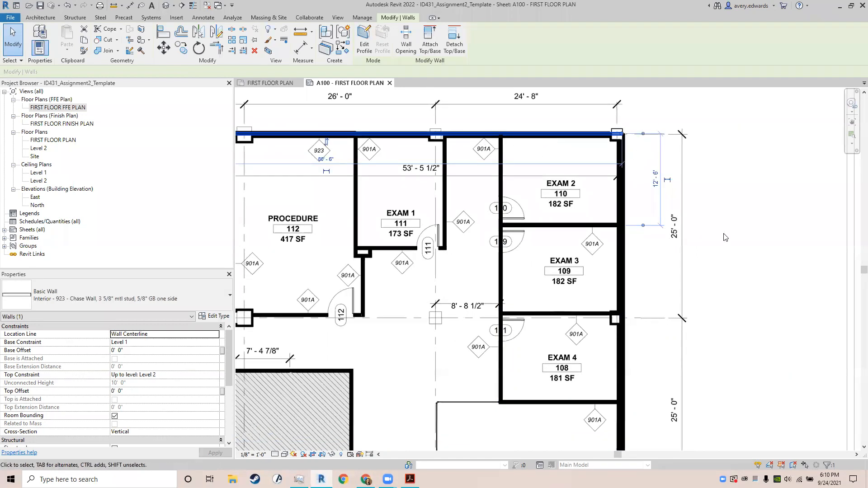
middle_click_drag(739, 282, 661, 299)
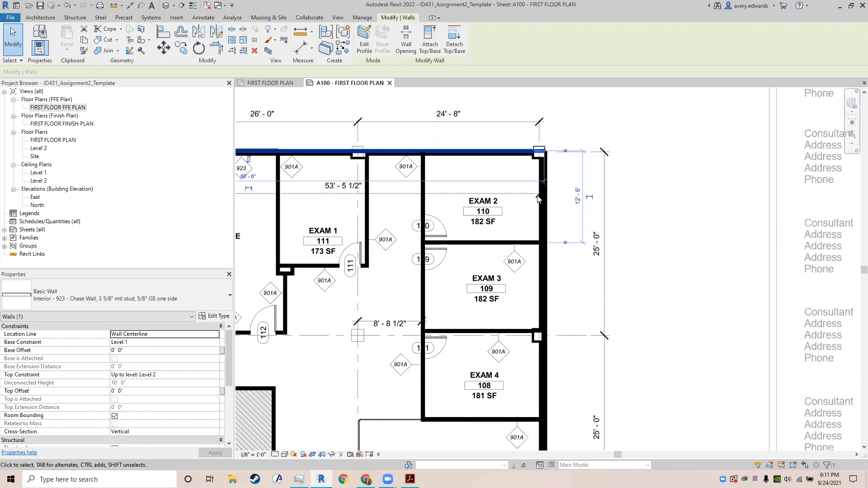
Step: Reselect the corridor-side wall of Exam 2, 3 and 4 and examine its extent relative to Exam 1 and Procedure
left_click(424, 176)
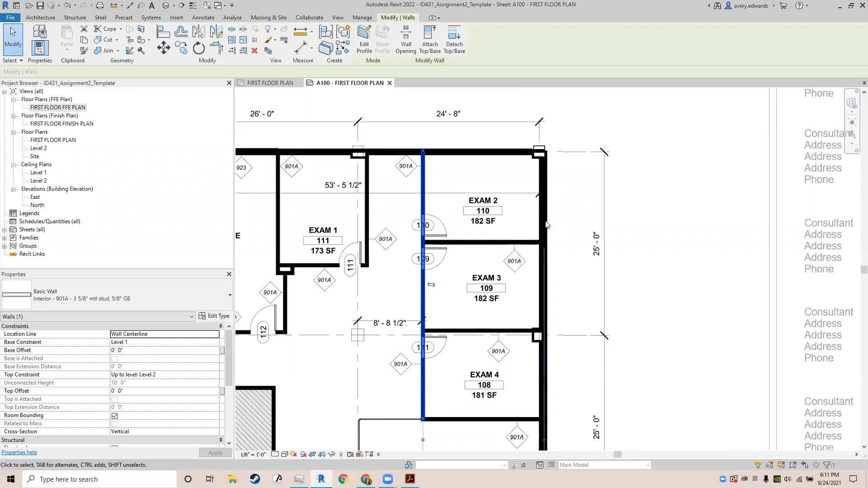
scroll(483, 107, "up", 2)
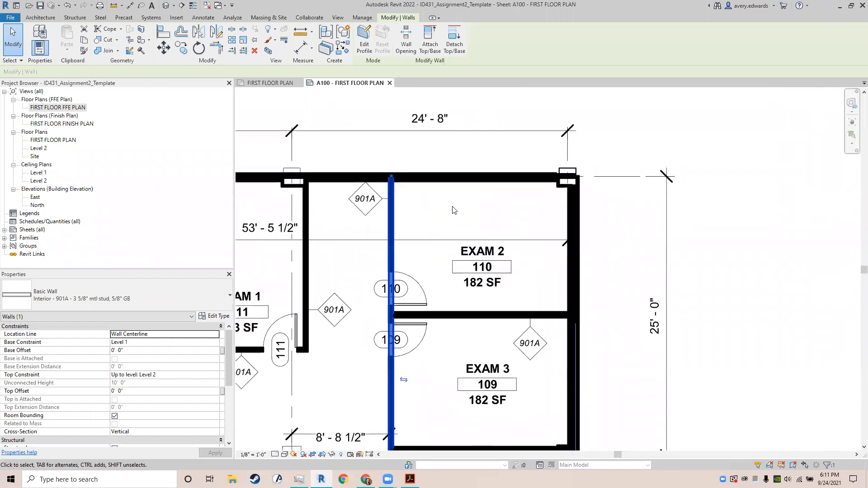
middle_click_drag(454, 208, 410, 206)
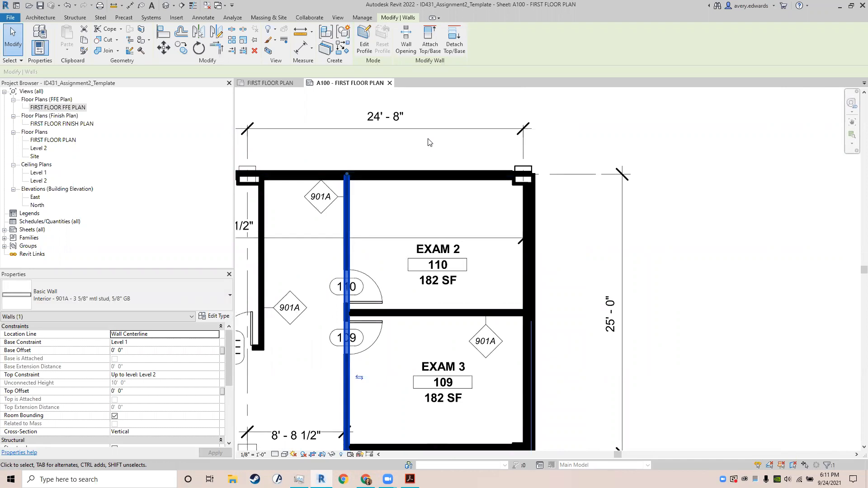
scroll(453, 150, "down", 2)
middle_click_drag(487, 151, 645, 176)
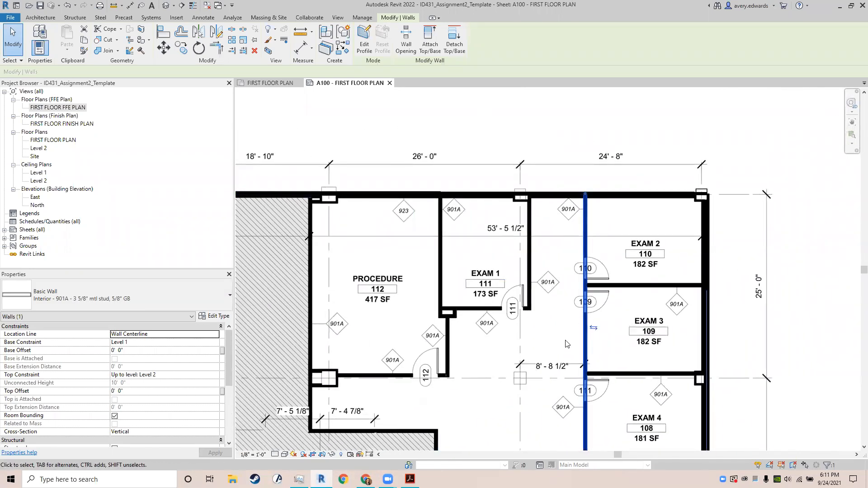
scroll(551, 343, "down", 1)
scroll(588, 353, "down", 1)
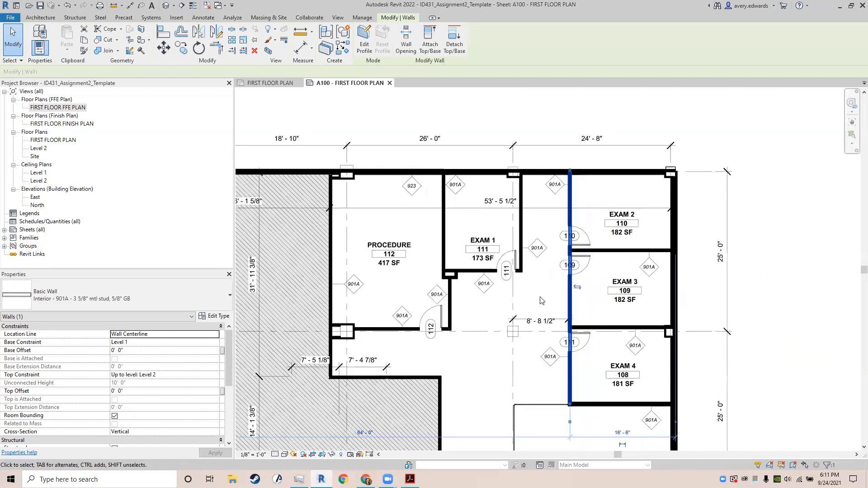
middle_click_drag(683, 379, 675, 343)
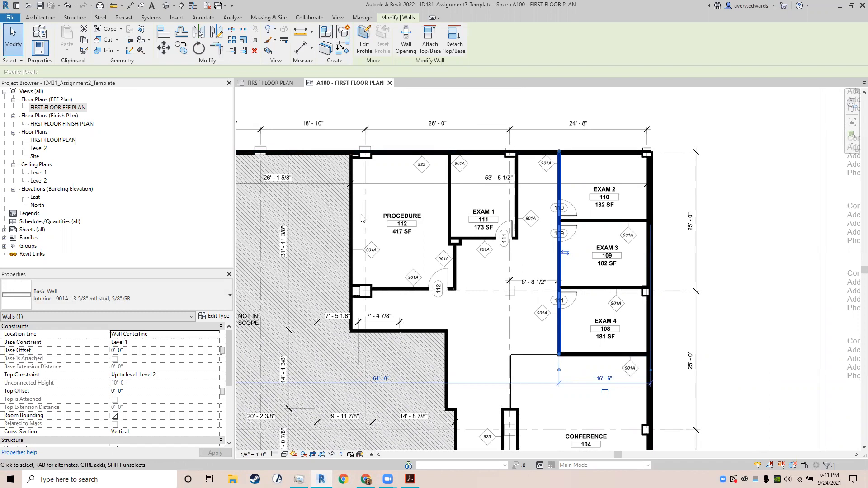
Step: Nudge the corridor-side wall of Exam 2, 3 and 4 toward Exam 1 so it lines up with the traced plan wall
scroll(578, 121, "up", 1)
scroll(564, 146, "up", 5)
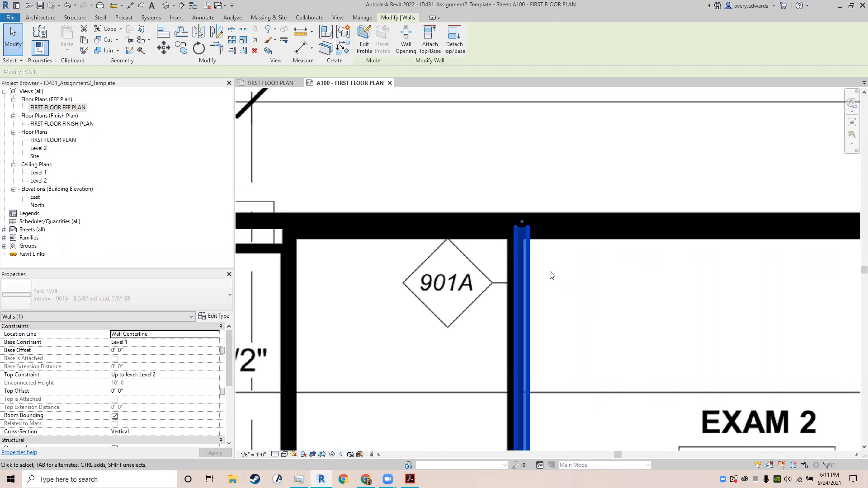
key("Left")
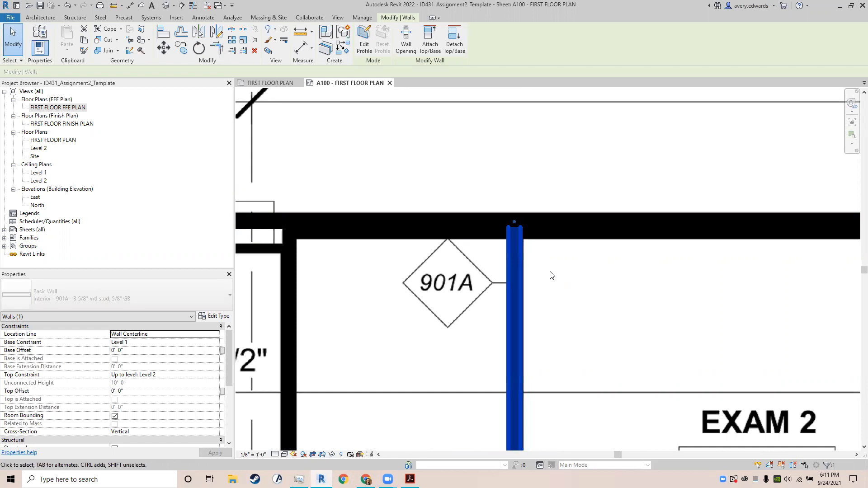
key("Escape")
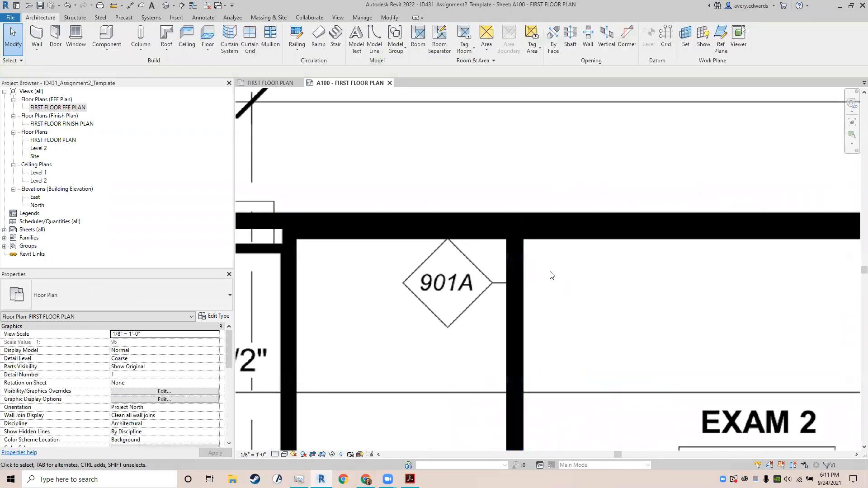
Step: Inspect the nudged corridor wall's type and its junction with the wall along gridline 1
left_click(521, 288)
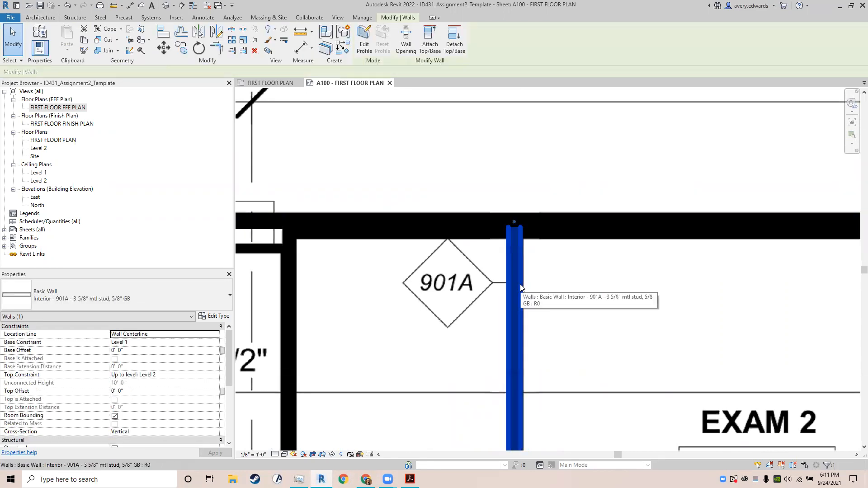
scroll(521, 289, "down", 3)
middle_click_drag(455, 265, 498, 191)
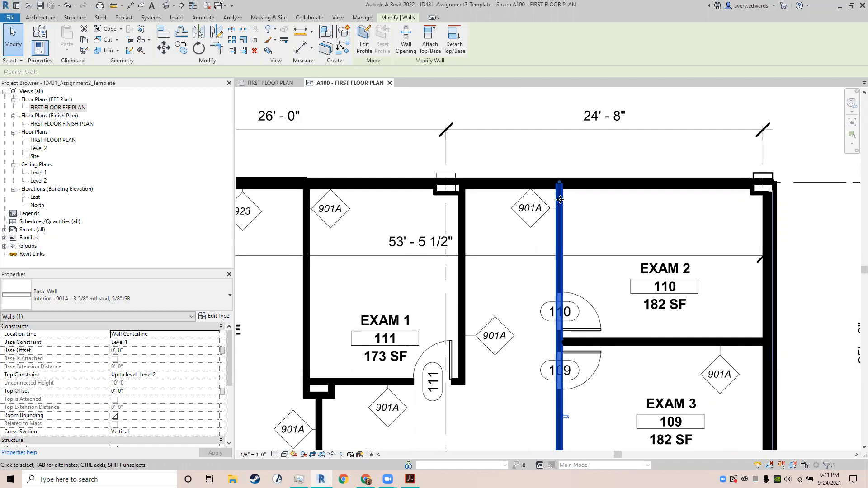
scroll(559, 200, "up", 3)
scroll(551, 289, "down", 2)
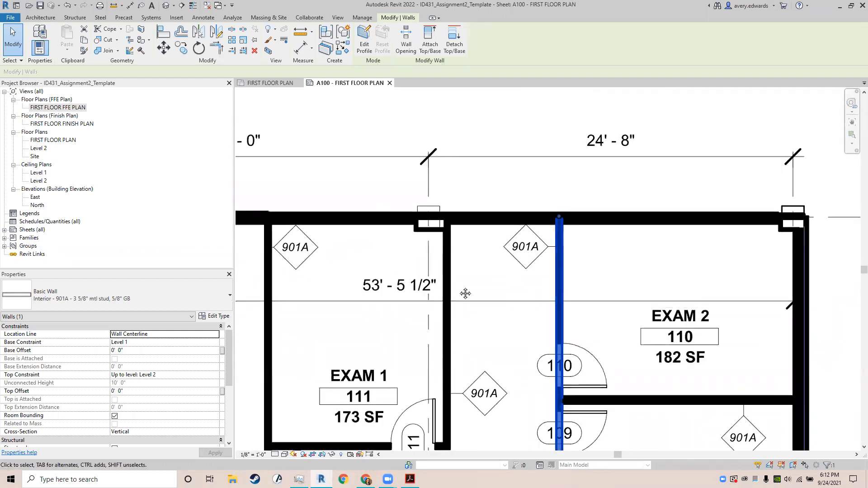
middle_click_drag(461, 290, 480, 279)
scroll(484, 219, "down", 5)
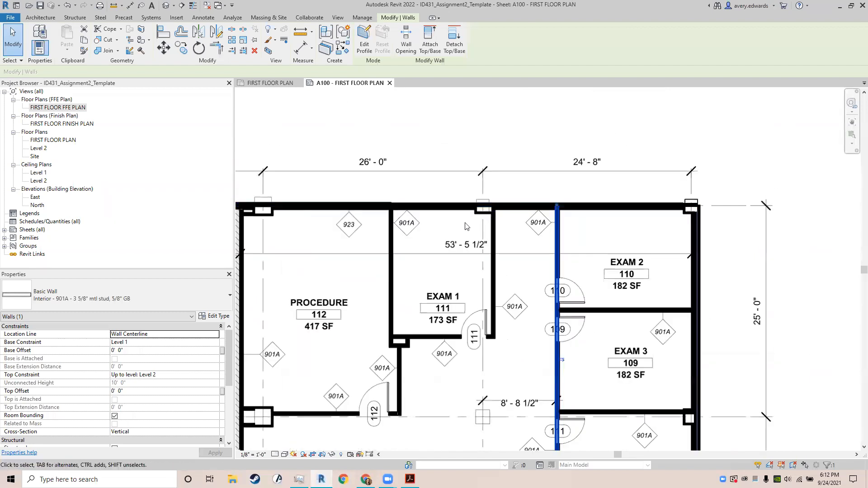
Step: Clear the wall selection and view the whole first floor plan on the sheet
middle_click_drag(484, 268, 411, 273)
scroll(412, 269, "down", 2)
left_click(533, 256)
middle_click_drag(496, 312, 548, 218)
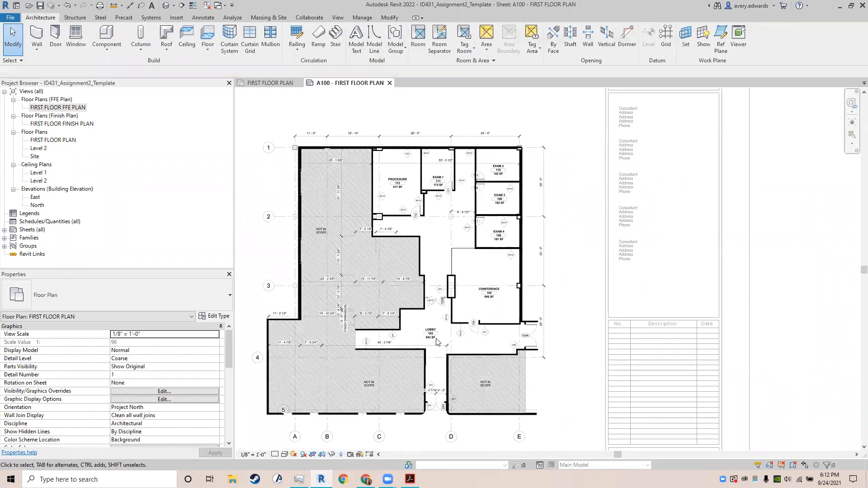
Step: Examine the first floor plan on sheet A100, including its column grid lines, bubbles and dimension strings
middle_click_drag(446, 380, 483, 365)
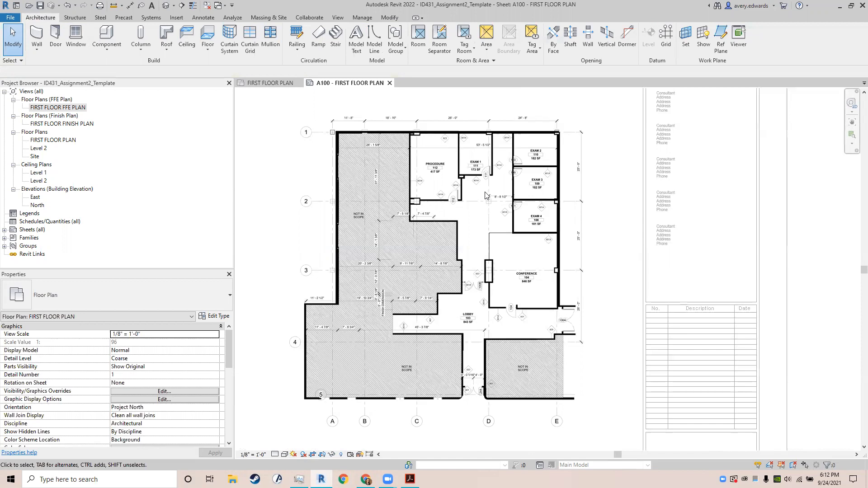
scroll(445, 253, "up", 1)
scroll(361, 316, "up", 1)
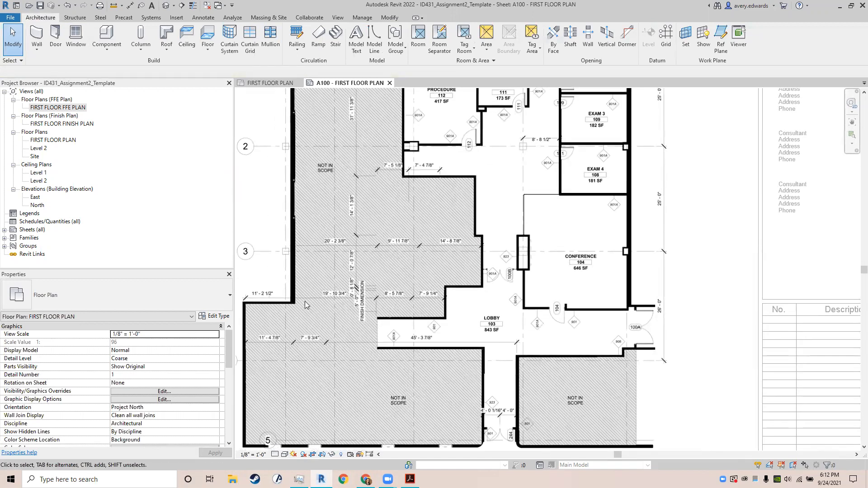
middle_click_drag(328, 253, 294, 317)
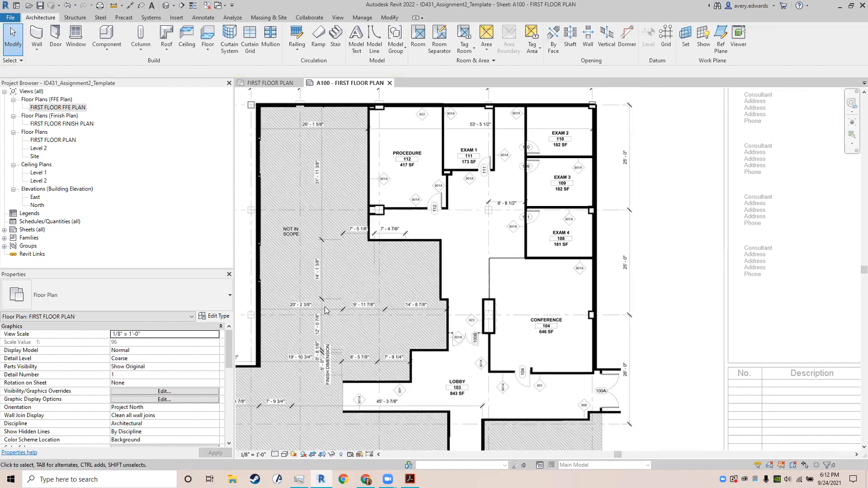
middle_click_drag(544, 396, 538, 344)
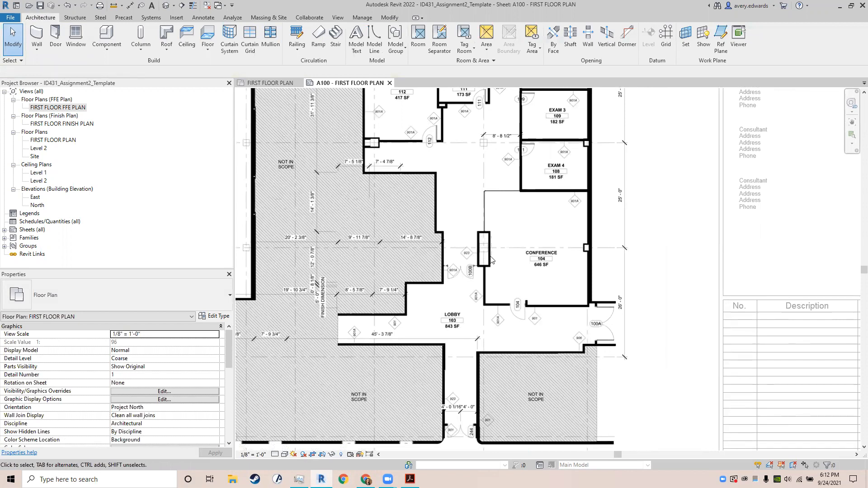
middle_click_drag(583, 240, 601, 319)
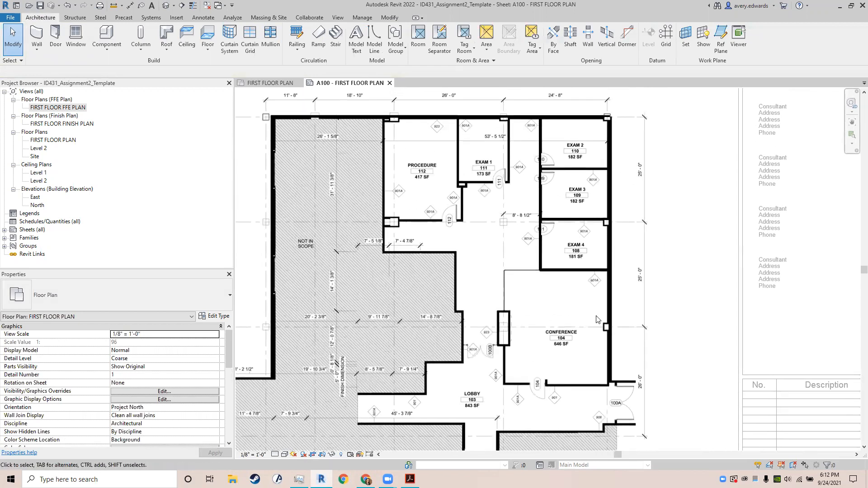
scroll(595, 320, "down", 2)
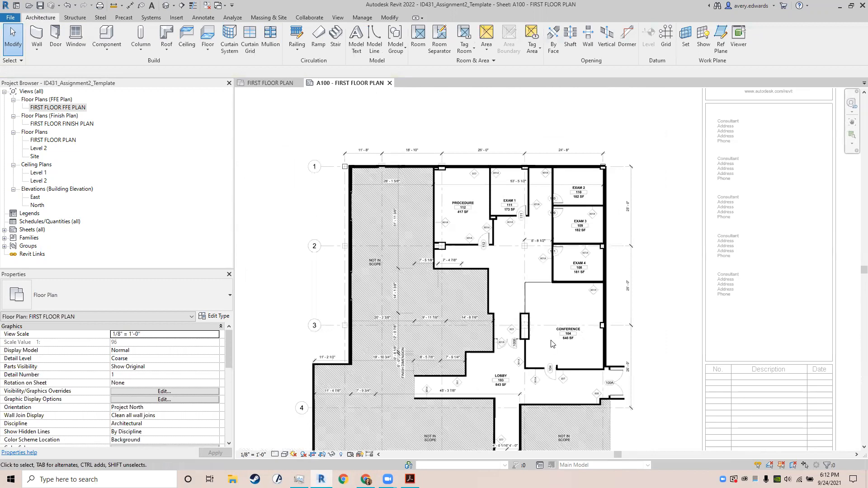
scroll(457, 253, "down", 3)
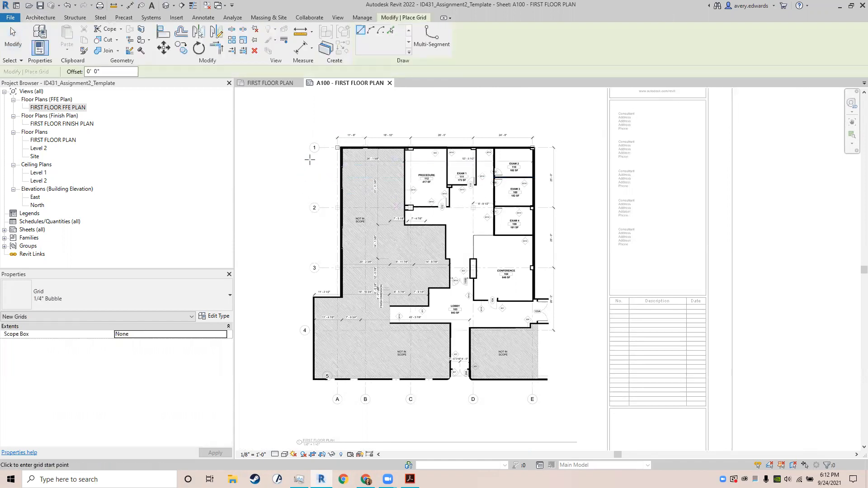
Step: Draw a horizontal grid line 1 over the underlying plan's grid 1, along the top exterior wall
scroll(318, 127, "up", 5)
left_click(330, 145)
scroll(534, 156, "down", 2)
middle_click_drag(707, 185, 450, 211)
scroll(456, 198, "down", 2)
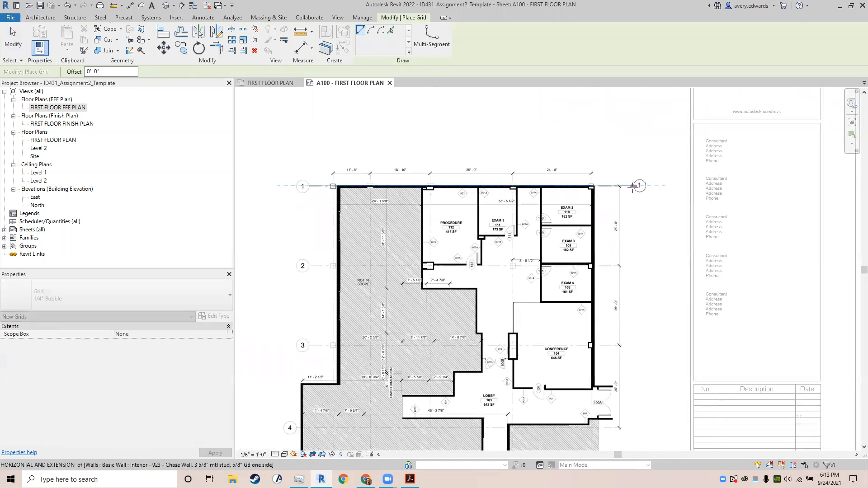
left_click(634, 186)
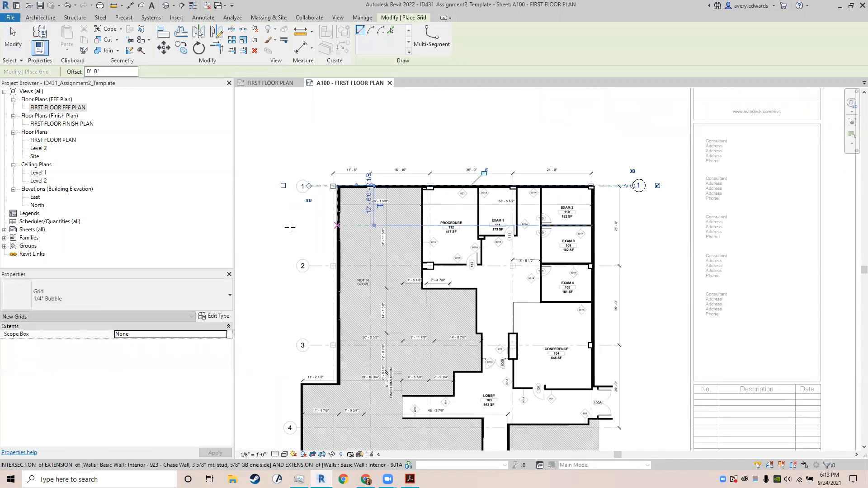
key("Escape")
key("Escape")
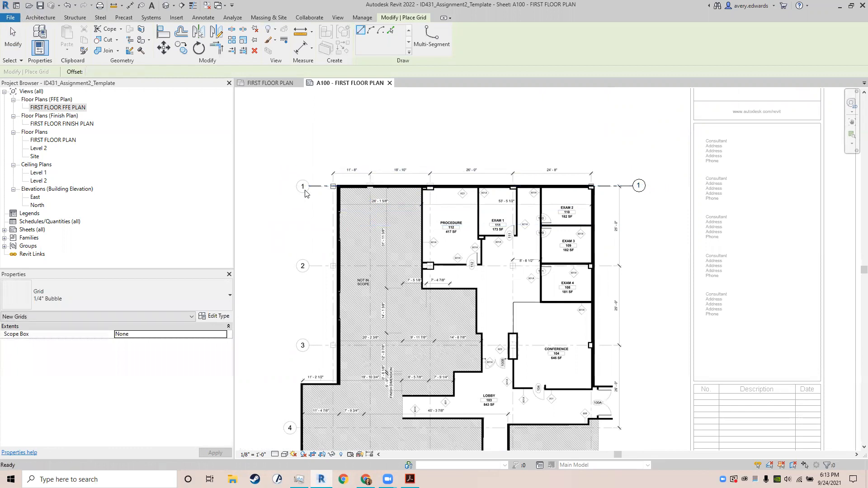
Step: Show grid line 1's bubble only at its left end and check its alignment with the underlying plan
left_click(321, 187)
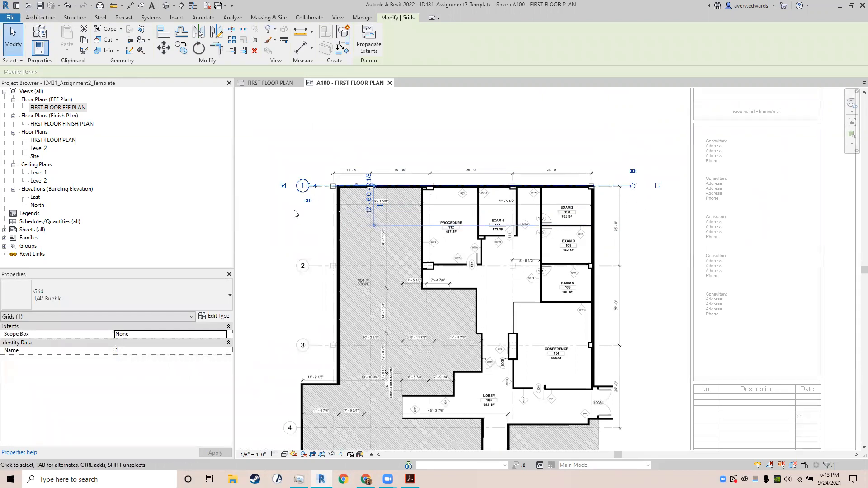
scroll(308, 189, "up", 8)
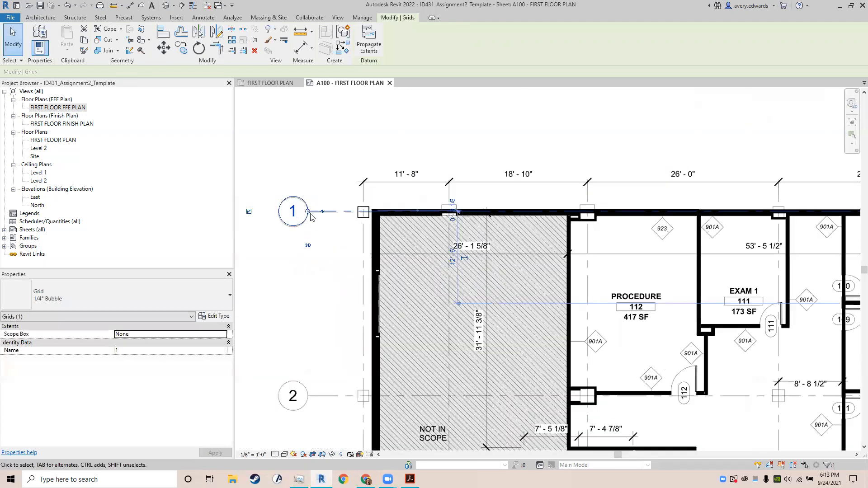
scroll(356, 174, "up", 3)
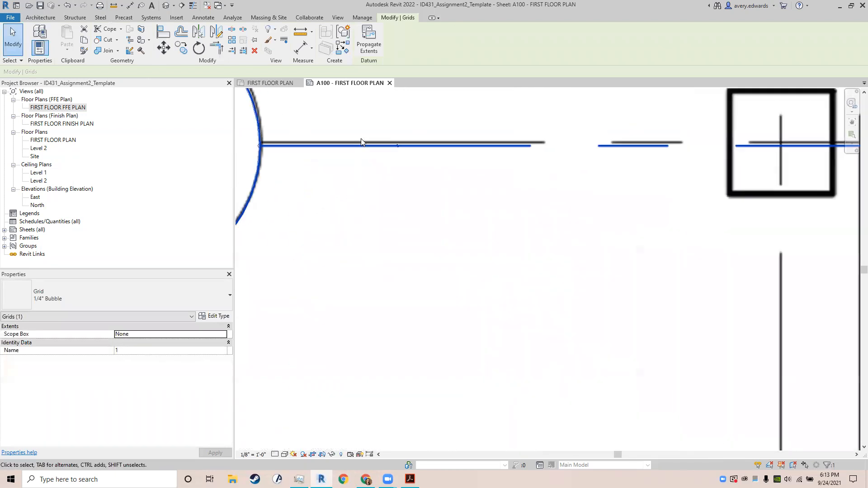
scroll(407, 183, "down", 5)
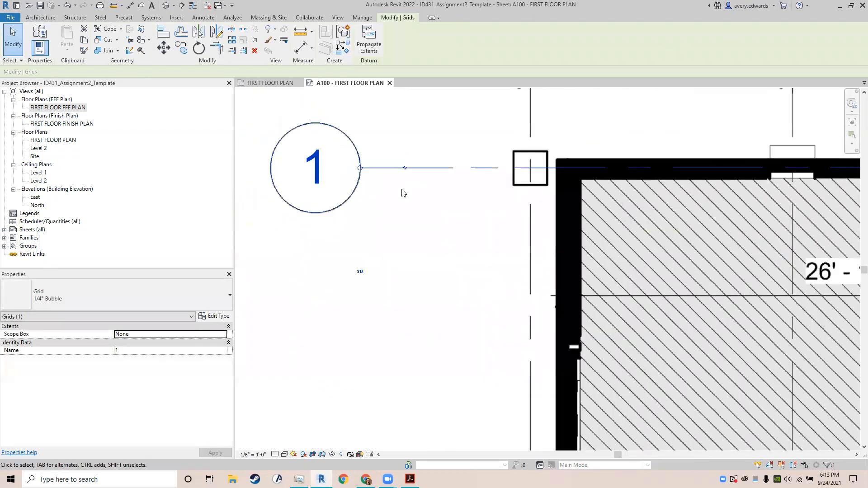
scroll(262, 218, "down", 5)
scroll(537, 225, "down", 1)
middle_click_drag(537, 227, 520, 177)
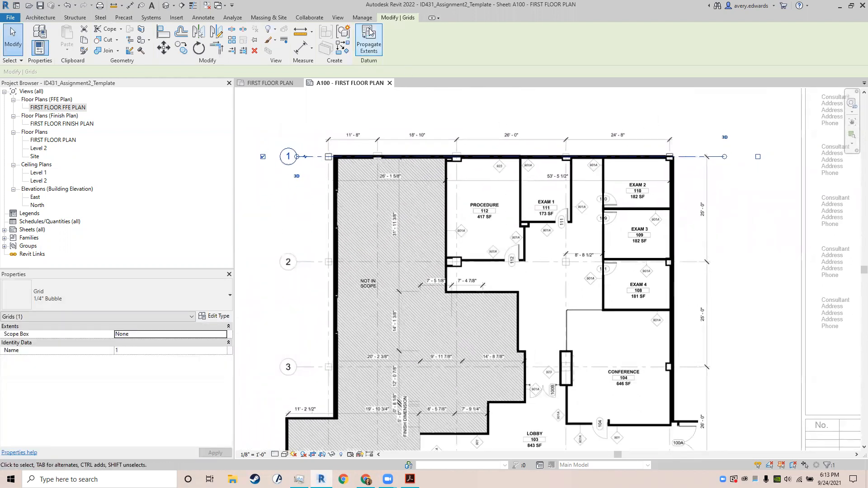
Step: Draw grid line 2 over the underlying plan's grid 2, from beyond the right exterior wall to the left bubble
left_click(47, 19)
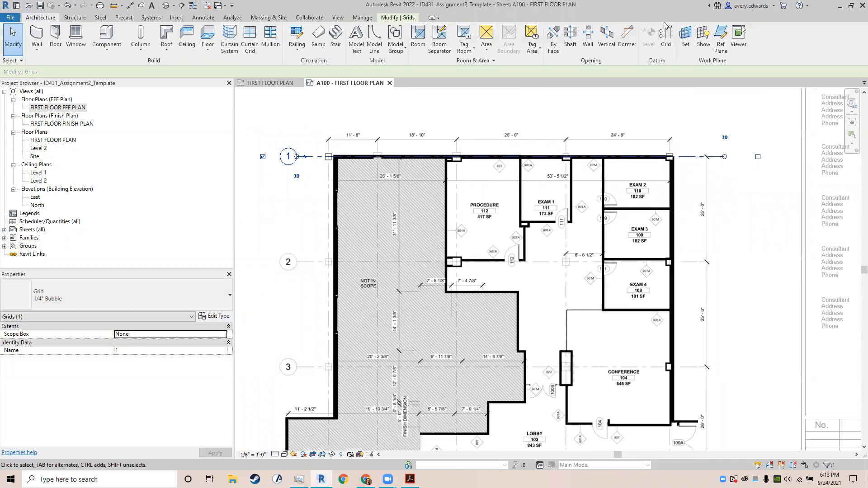
left_click(666, 40)
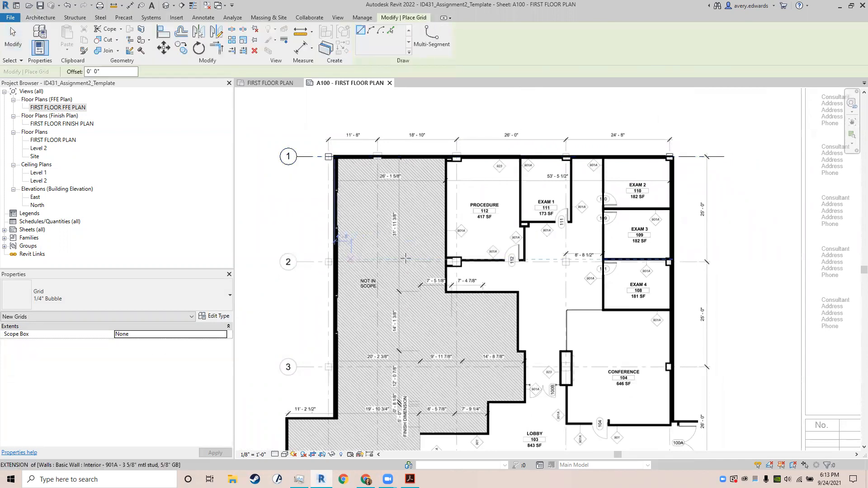
left_click(708, 261)
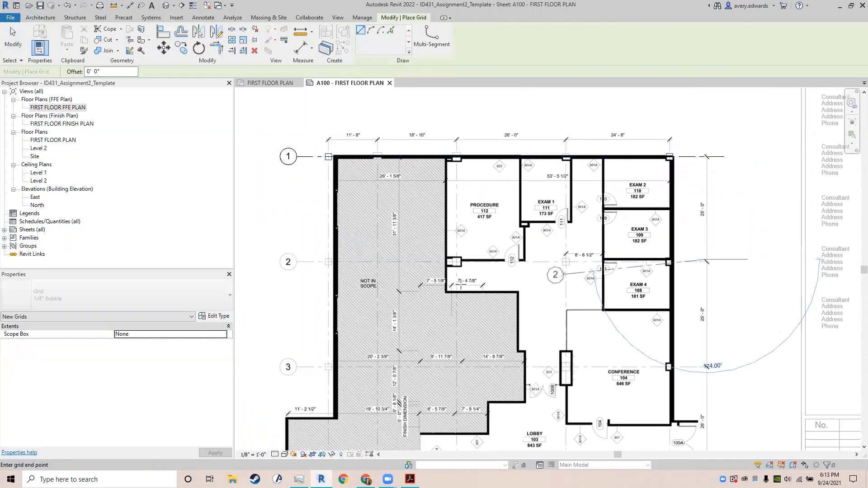
left_click(288, 260)
middle_click_drag(425, 272, 398, 164)
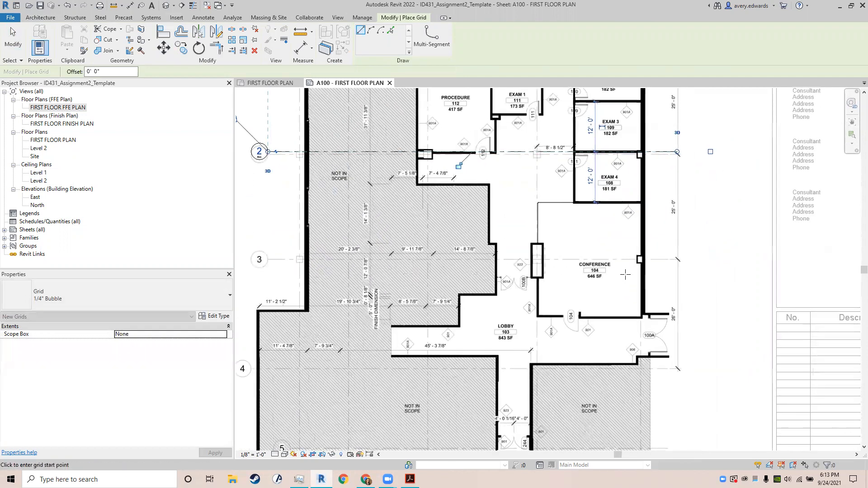
Step: Draw grid line 3 through the Conference room over the underlying grid 3, ending in line with the bubbles above
left_click(682, 260)
middle_click_drag(518, 271, 672, 244)
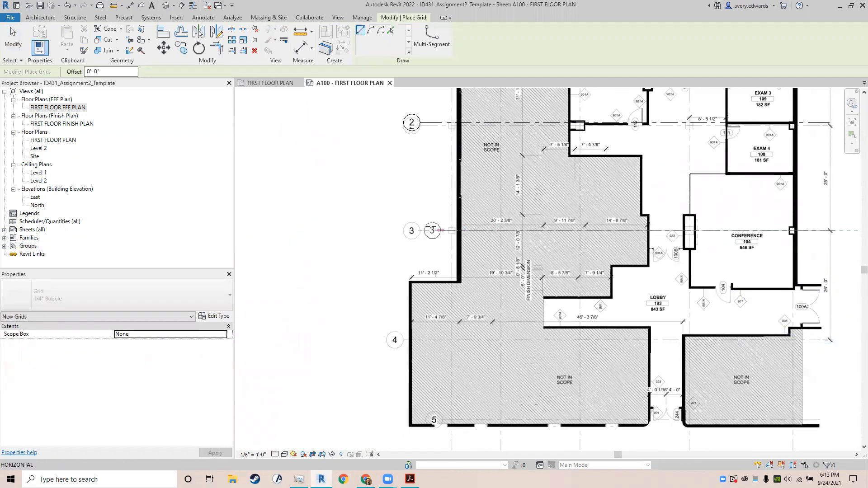
middle_click_drag(418, 230, 416, 319)
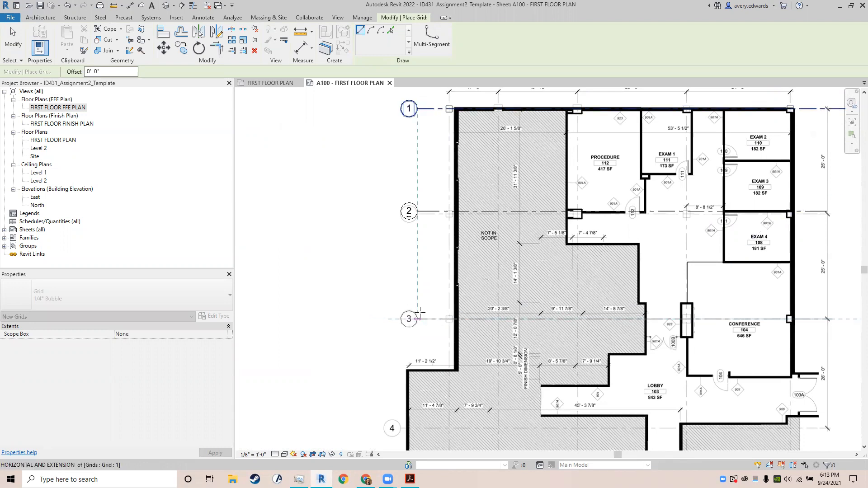
left_click(420, 313)
Step: Draw grid line 4 below the Lobby near the underlying grid 4, ending at its left bubble
middle_click_drag(358, 304, 311, 152)
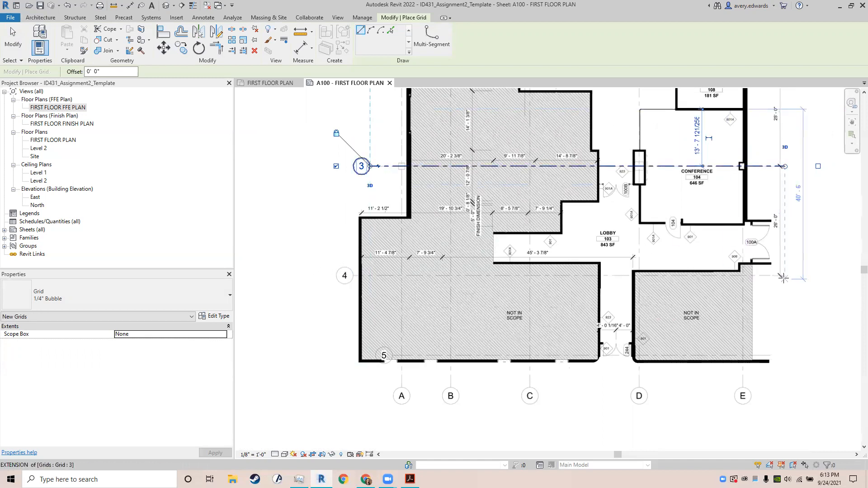
left_click(821, 279)
left_click(351, 280)
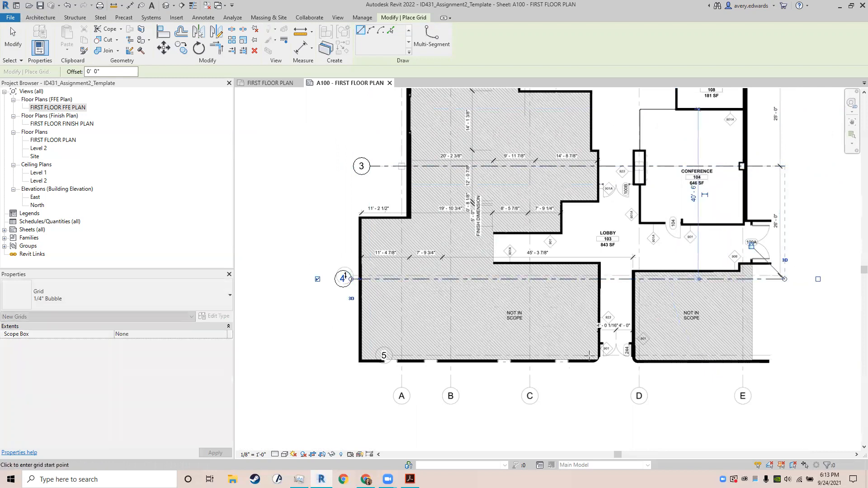
Step: Draw grid line 5 near the bottom exterior wall and check its alignment with the underlying line at the entry doors
left_click(817, 358)
left_click(383, 358)
key("Escape")
scroll(616, 355, "up", 5)
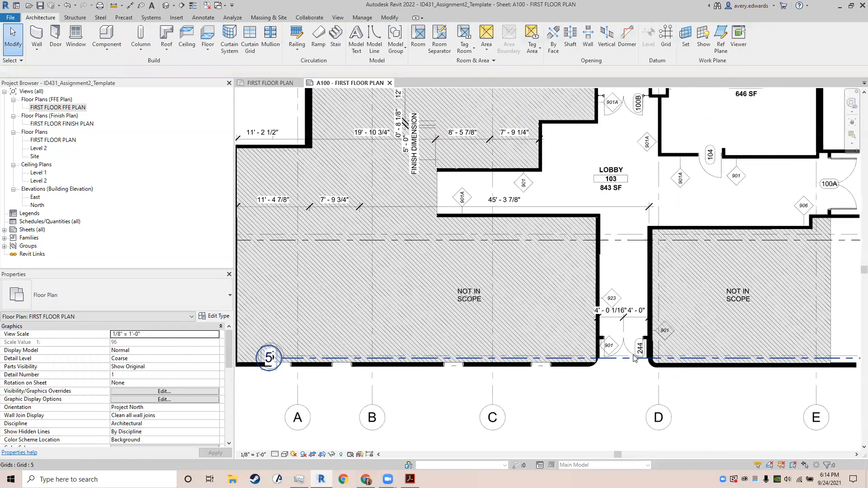
left_click(628, 364)
scroll(628, 366, "up", 3)
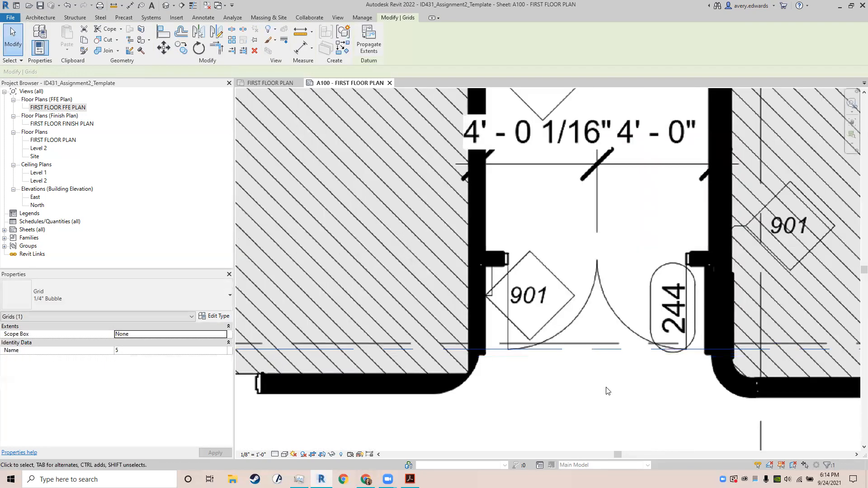
Step: Nudge grid line 4 up onto the underlying plan's grid line and check the match below the Lobby
scroll(606, 389, "down", 6)
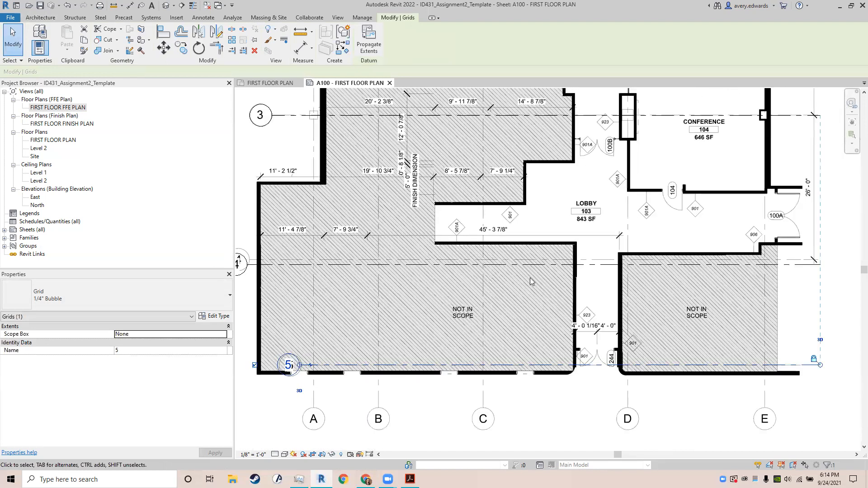
scroll(563, 288, "up", 6)
left_click(586, 301)
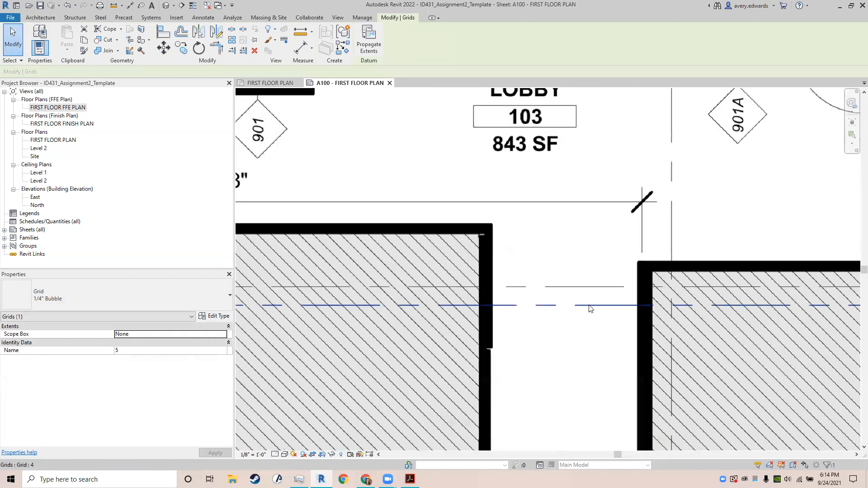
key("Up")
key("Up")
key("Up")
key("Up")
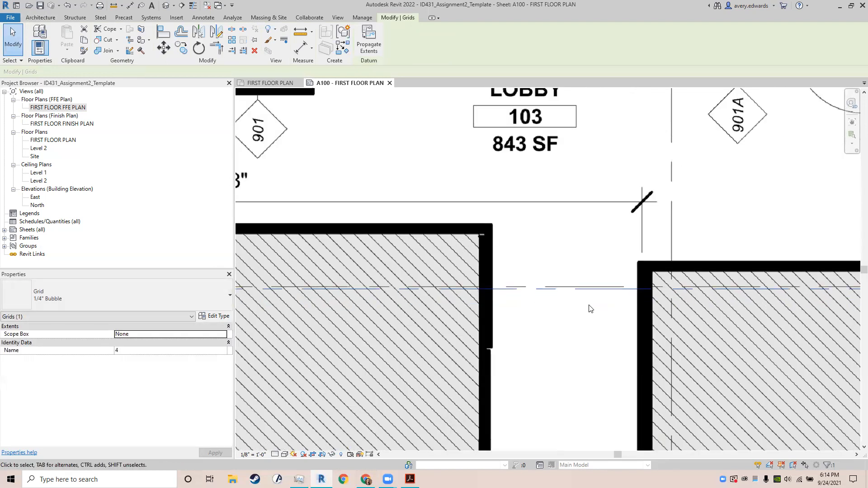
scroll(590, 309, "down", 4)
scroll(588, 303, "up", 8)
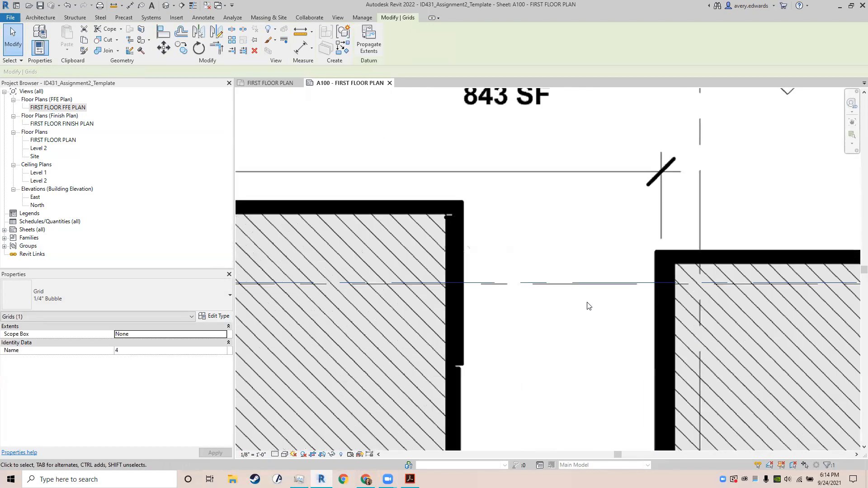
Step: Inspect how closely grid line 3 follows the underlying plan's grid line near wall tag 923
scroll(579, 285, "down", 8)
middle_click_drag(520, 247, 531, 344)
scroll(579, 249, "up", 6)
left_click(607, 300)
scroll(604, 304, "up", 4)
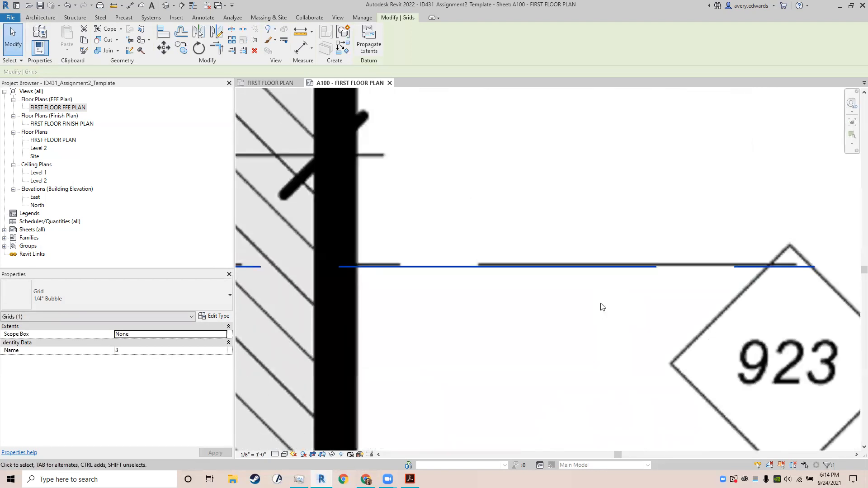
scroll(592, 271, "down", 2)
scroll(586, 251, "down", 3)
middle_click_drag(578, 223, 540, 387)
middle_click_drag(516, 213, 413, 387)
key("Escape")
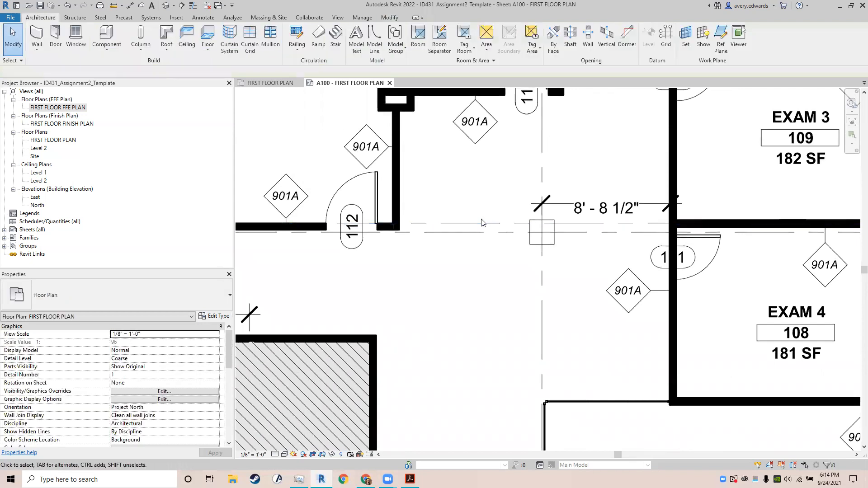
Step: Nudge grid line 2 down onto the underlying plan's grid line between Procedure and Exam 4
left_click(482, 223)
key("Down")
key("Down")
key("Down")
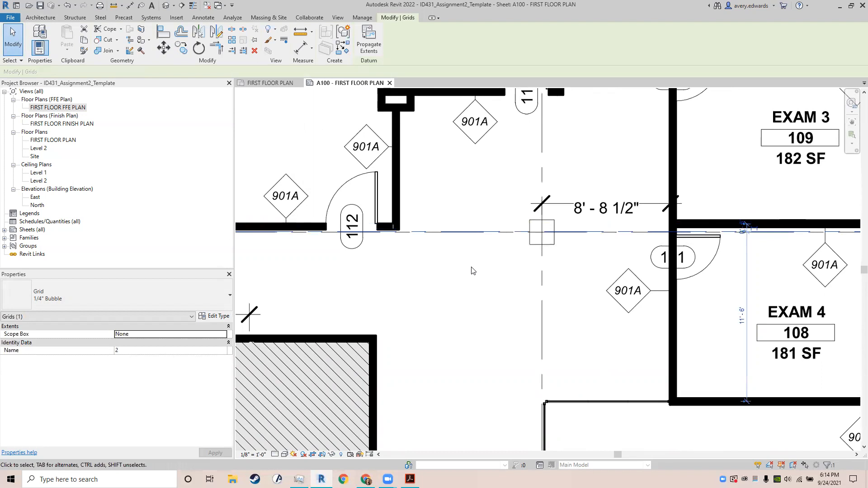
Step: Try small and large nudges on grid line 2, moving it off the underlying line and back onto it
key("Down")
key("Down")
key("Down")
key("Down")
key("Down")
key("Down")
key("Down")
key("Down")
key("Down")
key("Down")
key("shift+Up")
key("shift+Up")
key("shift+Up")
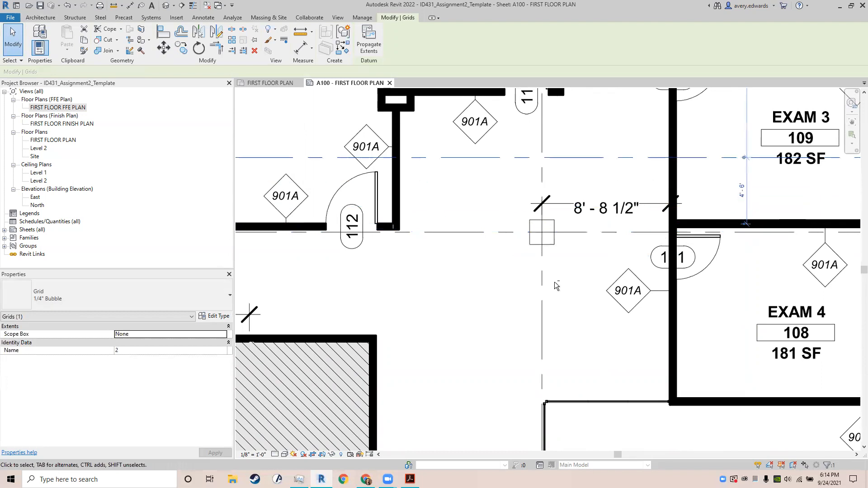
key("shift+Down")
key("shift+Down")
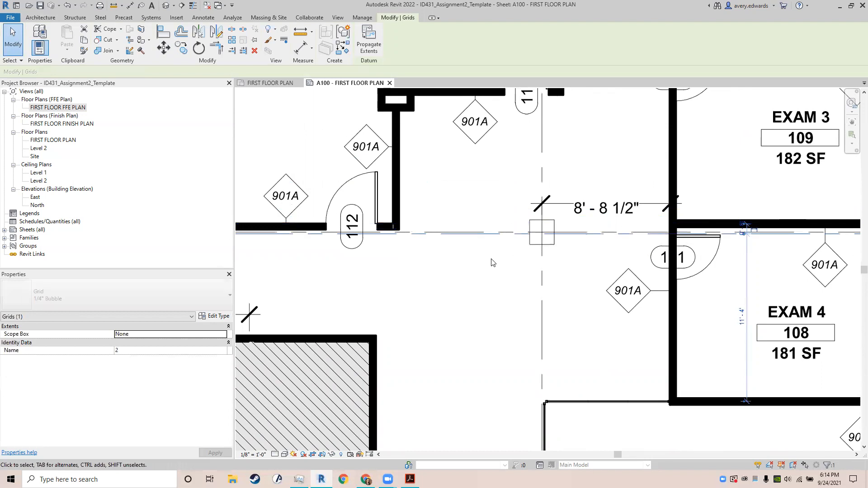
scroll(475, 244, "up", 5)
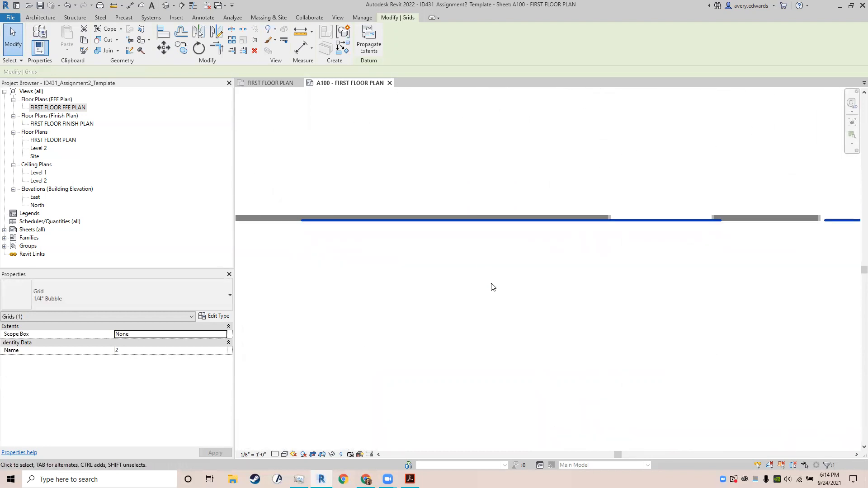
Step: Draw vertical grid lines over the underlying plan's lines A and B, running from above the plan down to their bubbles
scroll(493, 267, "down", 6)
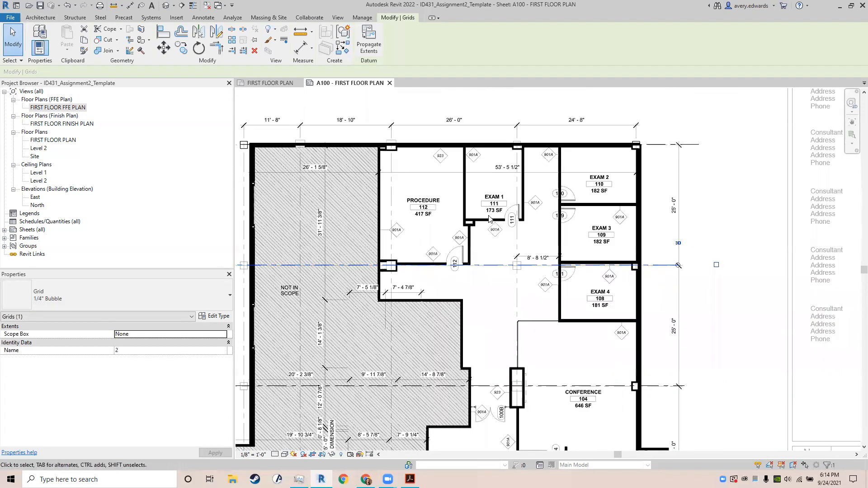
scroll(489, 219, "down", 3)
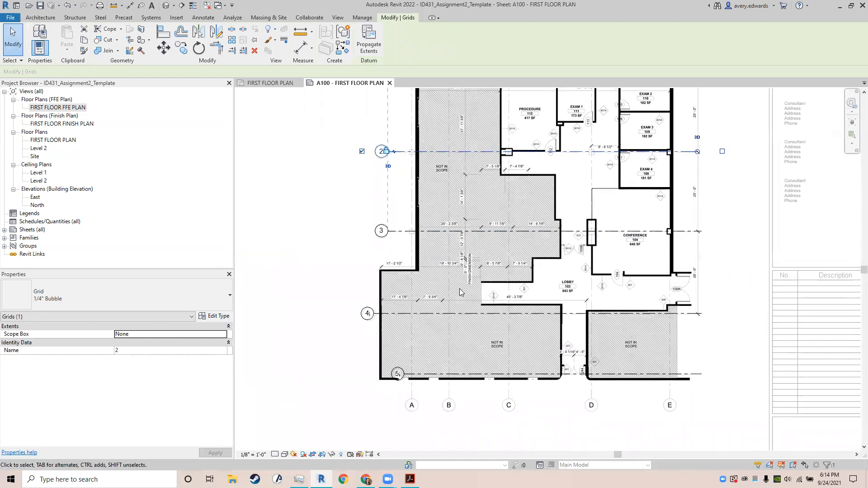
middle_click_drag(460, 293, 451, 313)
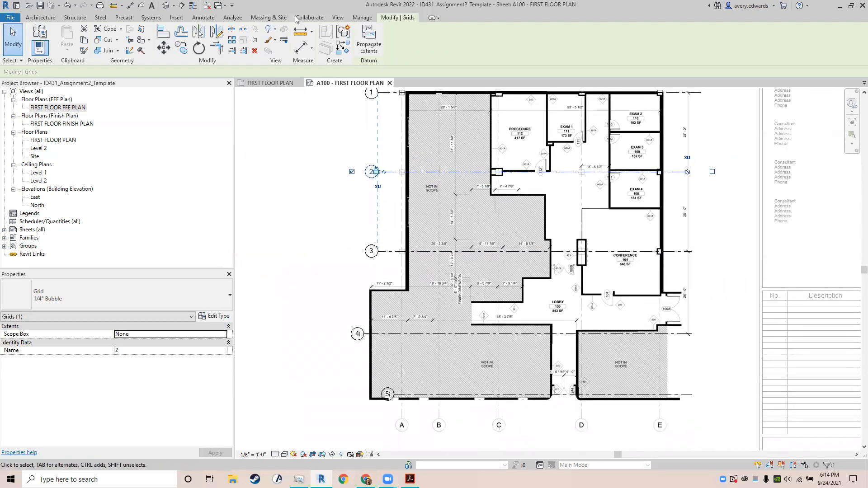
left_click(39, 18)
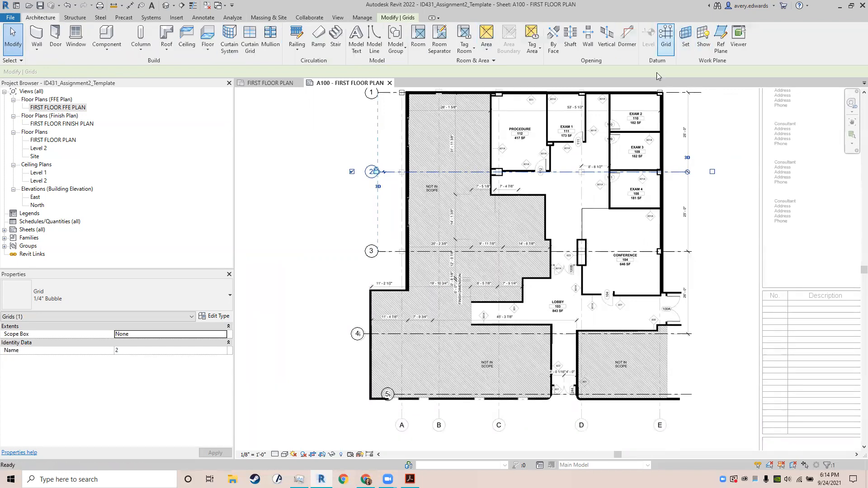
scroll(394, 321, "down", 2)
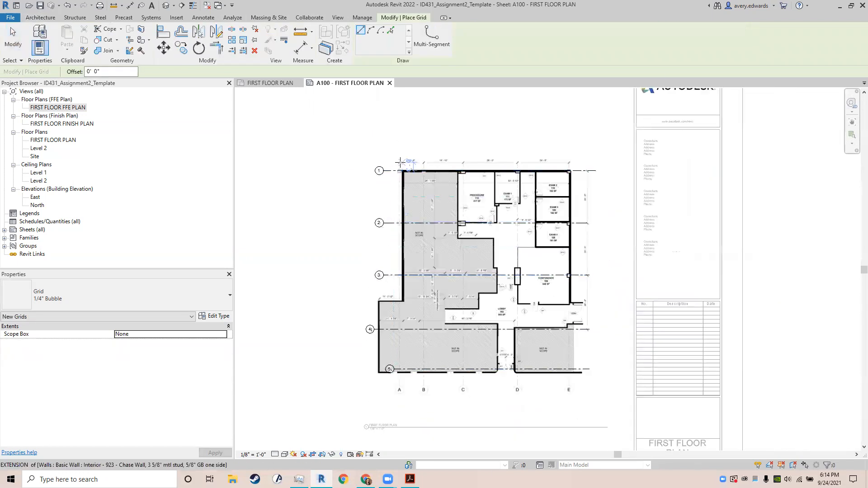
left_click(402, 162)
left_click(402, 387)
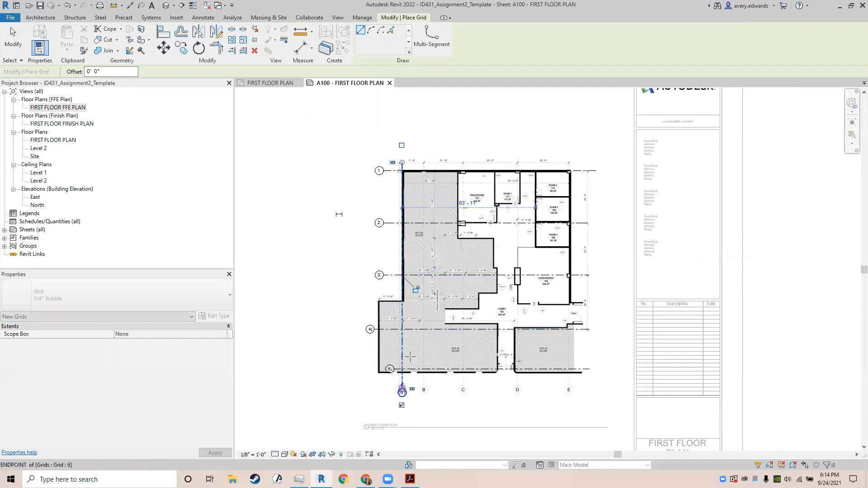
left_click(423, 156)
left_click(422, 387)
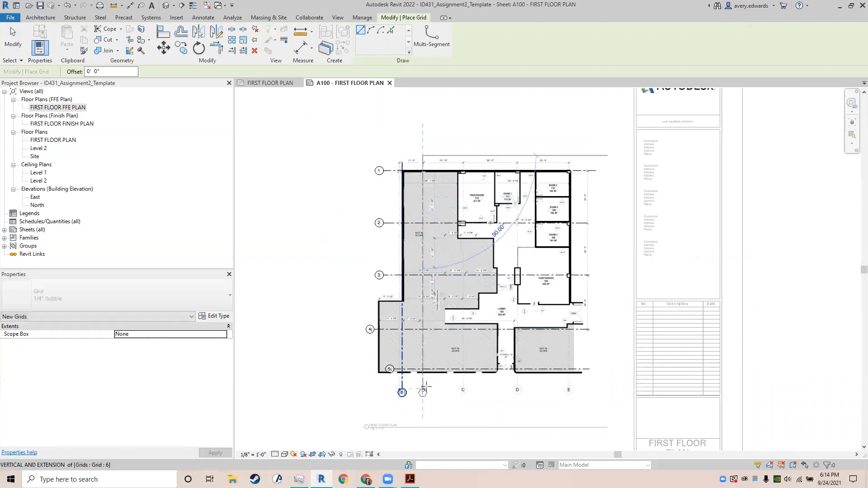
Step: Draw three more vertical grid lines near the underlying lines C, D and E, with their ends aligned, and finish placing grids
left_click(461, 162)
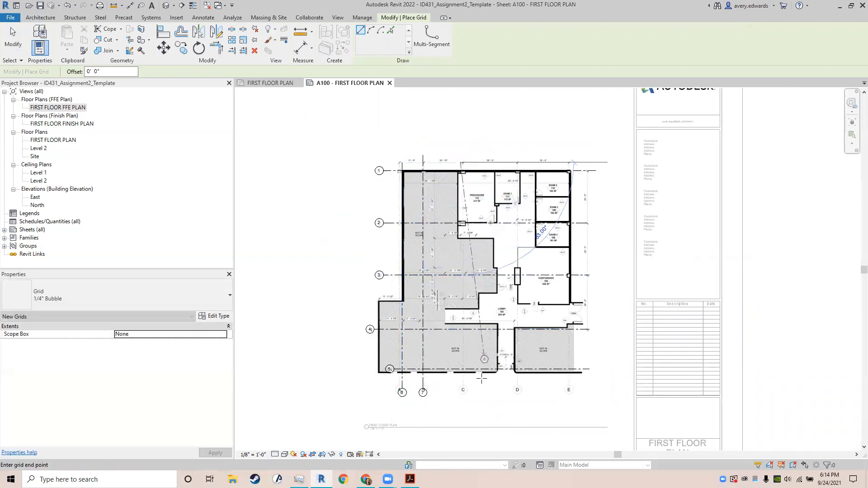
left_click(460, 387)
left_click(511, 162)
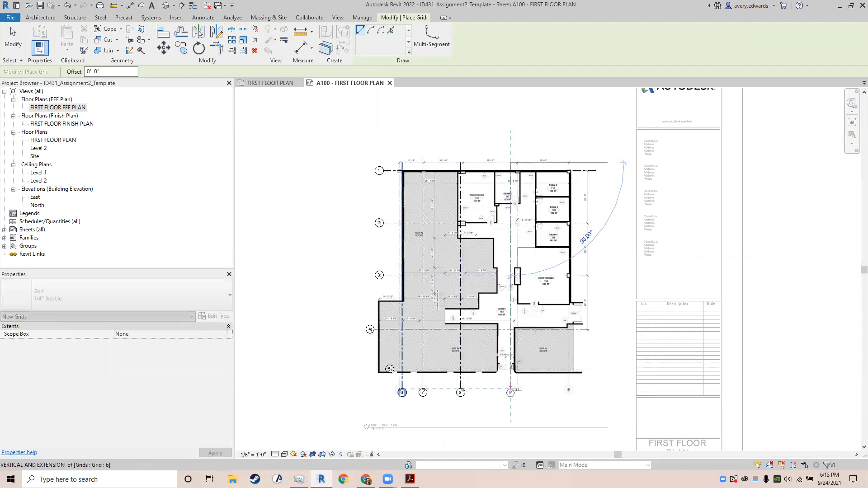
left_click(516, 390)
left_click(570, 162)
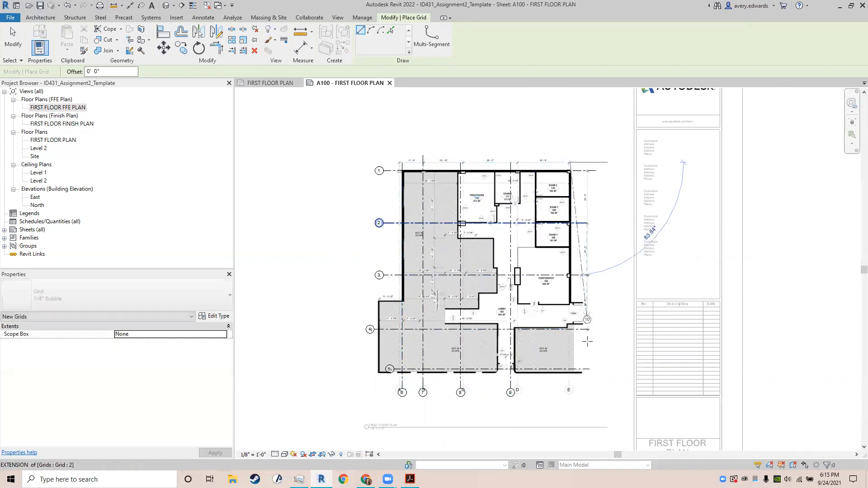
left_click(569, 390)
key("Escape")
scroll(408, 403, "up", 3)
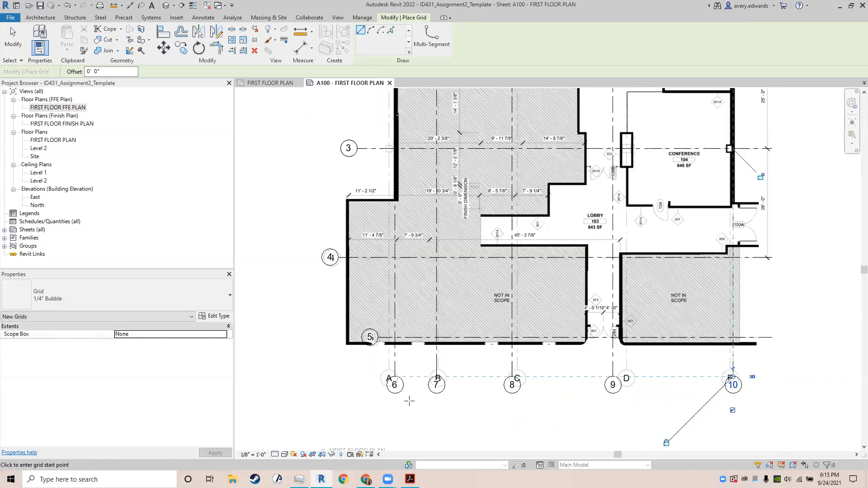
key("Escape")
Step: Nudge grid line 6 onto the underlying plan's grid line A and check the match up close
left_click(396, 381)
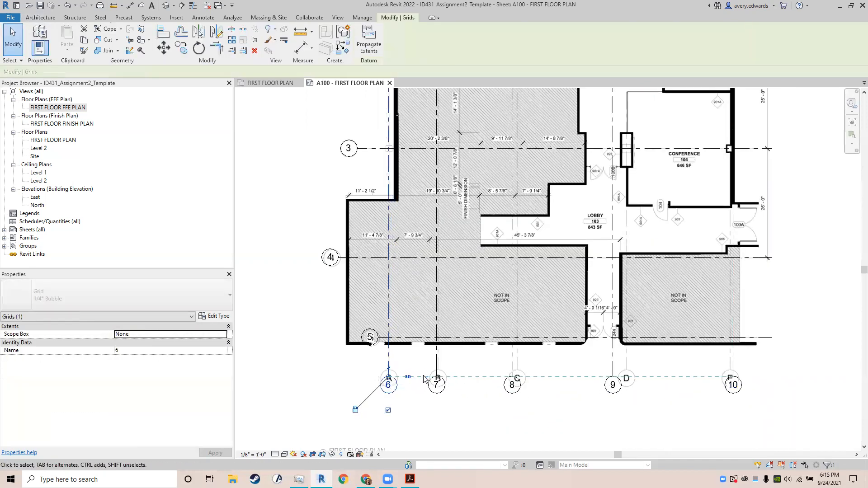
scroll(397, 380, "up", 1)
scroll(392, 372, "up", 6)
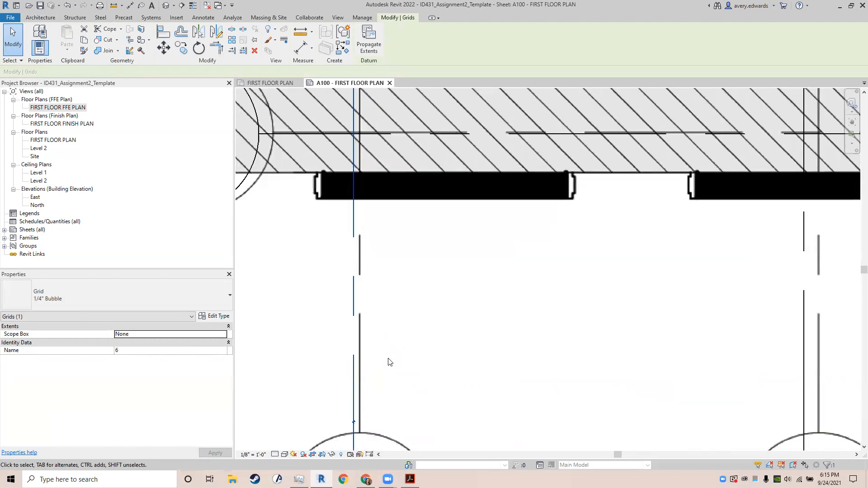
scroll(359, 335, "up", 5)
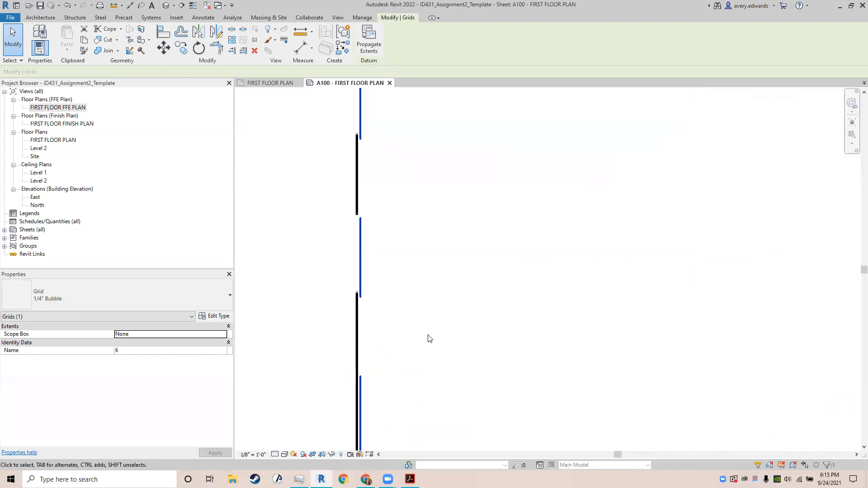
Step: Move grid line 7 onto the underlying plan's grid line B
scroll(495, 347, "down", 2)
scroll(510, 347, "down", 1)
middle_click_drag(583, 346, 222, 244)
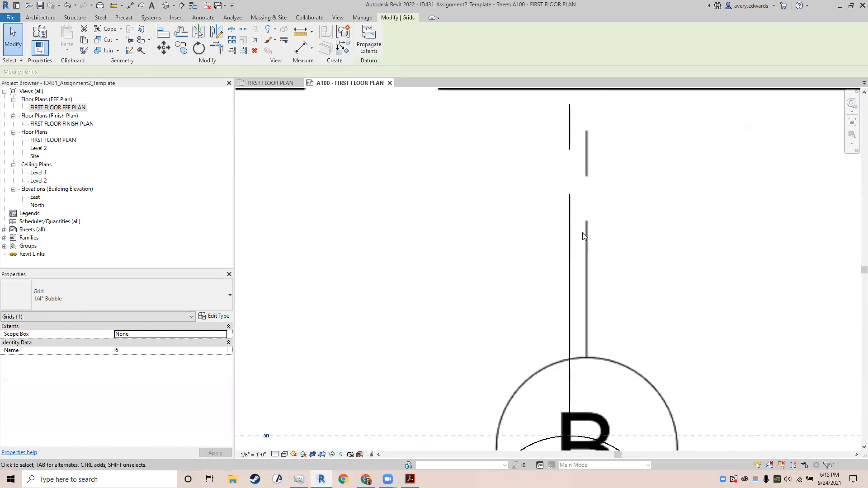
left_click_drag(572, 237, 589, 252)
Step: Move grid line 8 onto the underlying plan's grid line C
scroll(628, 263, "down", 5)
middle_click_drag(644, 351, 634, 227)
middle_click_drag(611, 397, 429, 290)
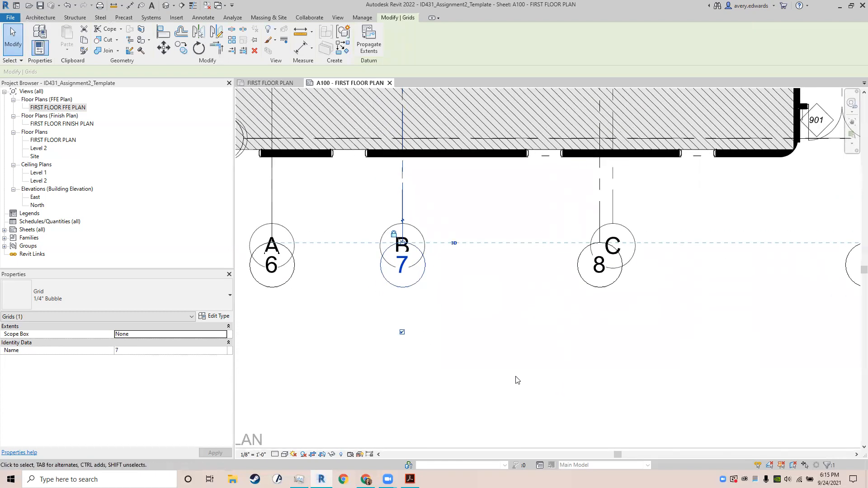
middle_click_drag(520, 356, 479, 310)
scroll(479, 310, "down", 2)
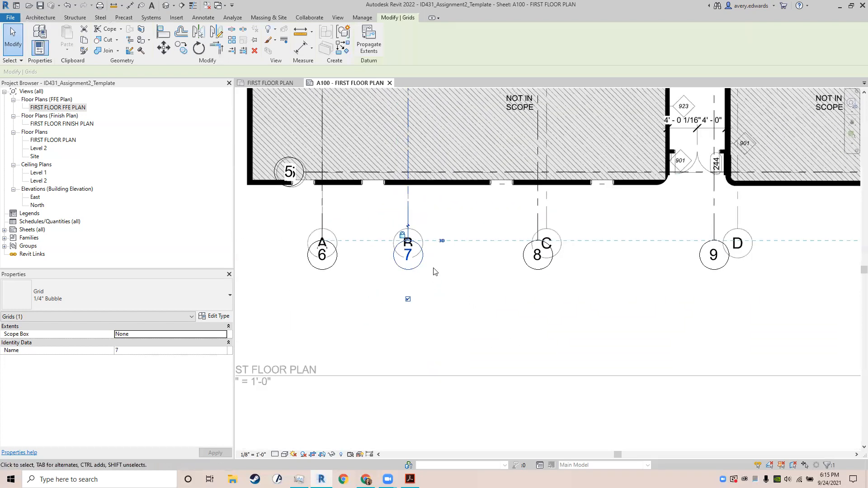
scroll(543, 251, "up", 4)
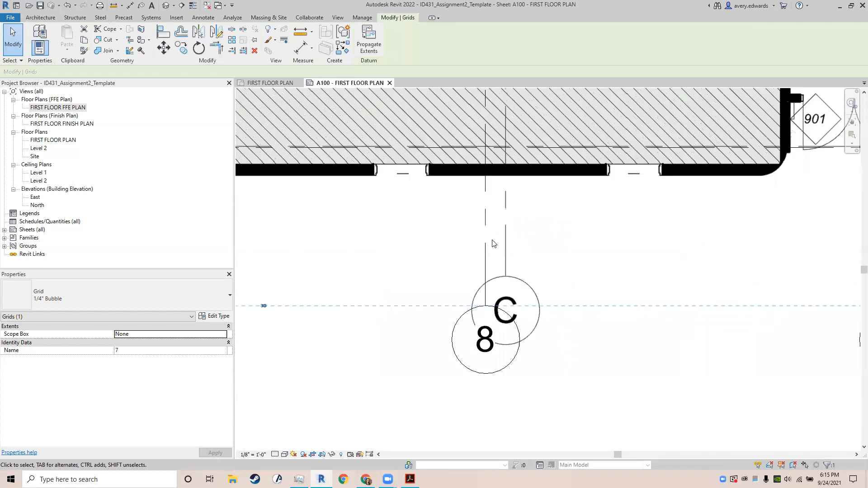
left_click_drag(481, 243, 538, 267)
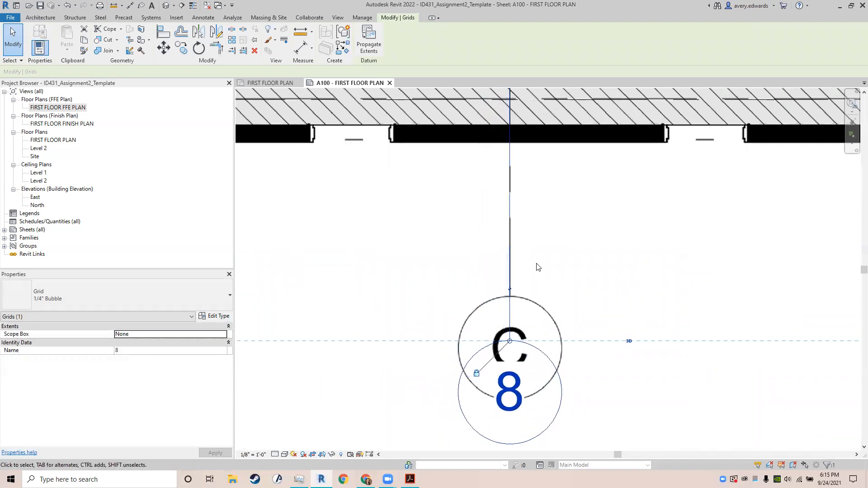
Step: Nudge grid line 9 sideways onto the underlying plan's grid line D beside door 244
scroll(602, 243, "down", 2)
middle_click_drag(626, 266, 354, 279)
left_click(659, 251)
key("Right")
key("Right")
key("Right")
key("Right")
key("Right")
key("Right")
key("Right")
key("Right")
key("Right")
key("Right")
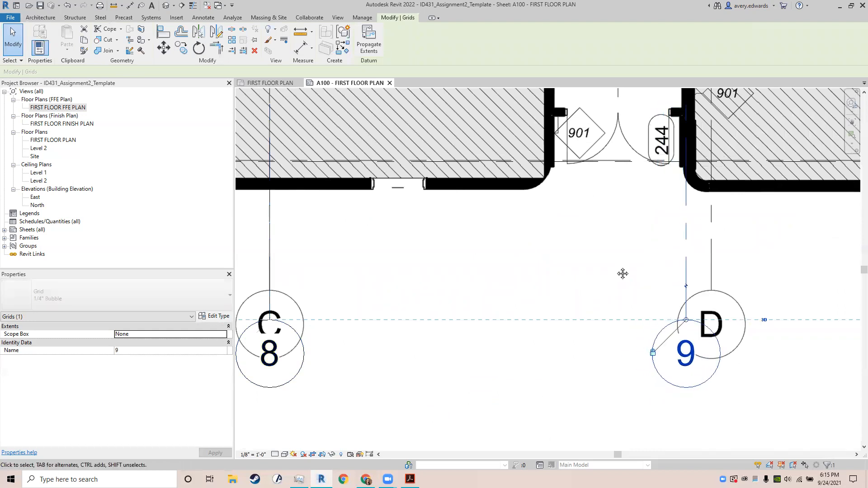
middle_click_drag(623, 274, 456, 270)
key("Right")
key("Right")
key("Right")
key("Right")
key("Right")
key("Right")
key("Right")
key("Right")
key("Right")
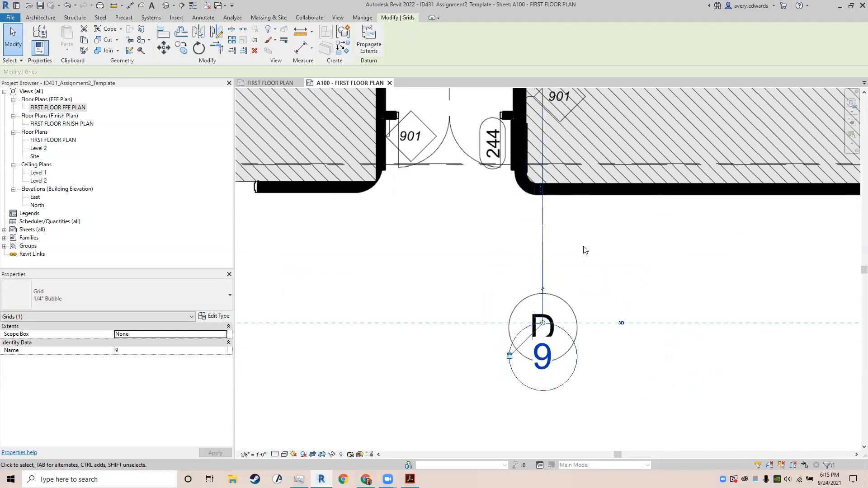
Step: Nudge grid line 10 back onto the underlying plan's grid line E and check the match up close
middle_click_drag(571, 269, 476, 283)
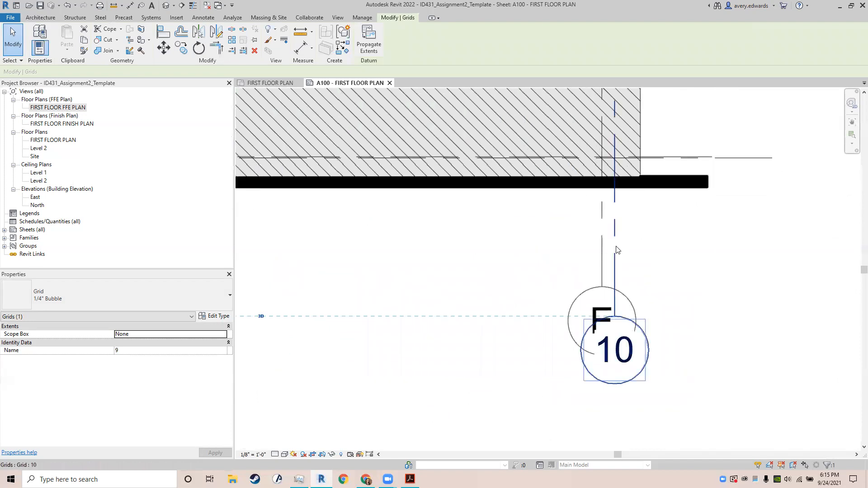
key("Left")
key("Left")
key("Left")
key("Left")
key("Left")
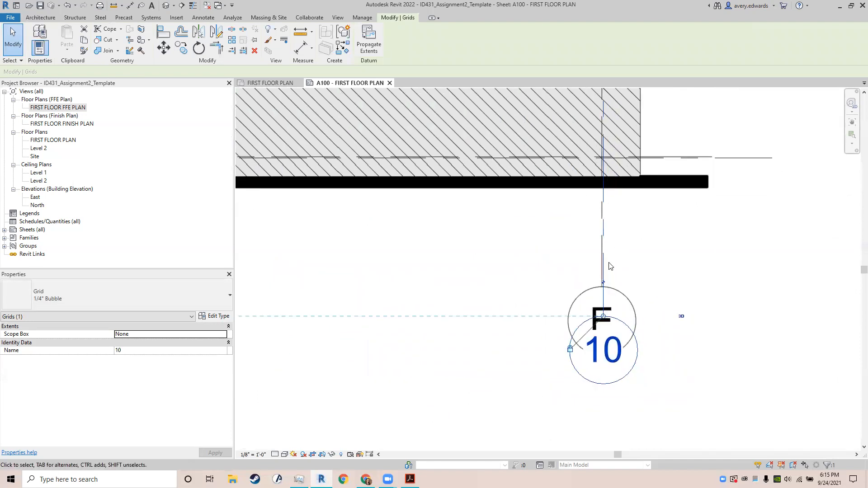
scroll(608, 271, "up", 5)
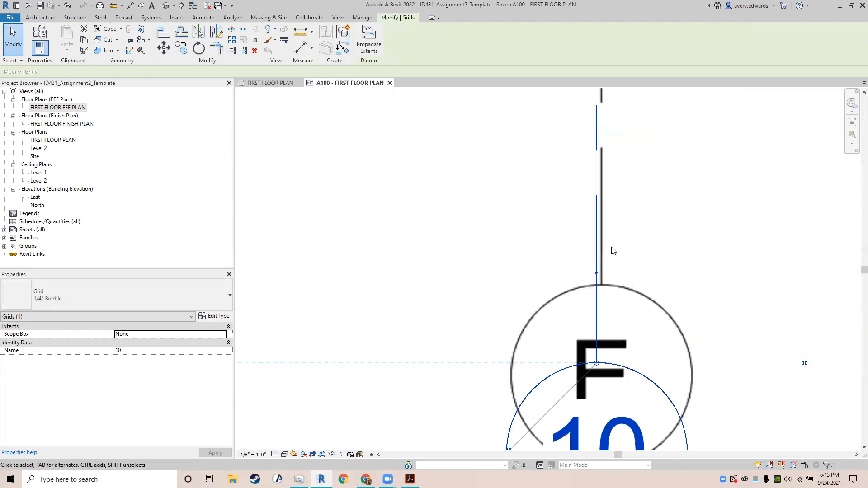
scroll(613, 255, "down", 5)
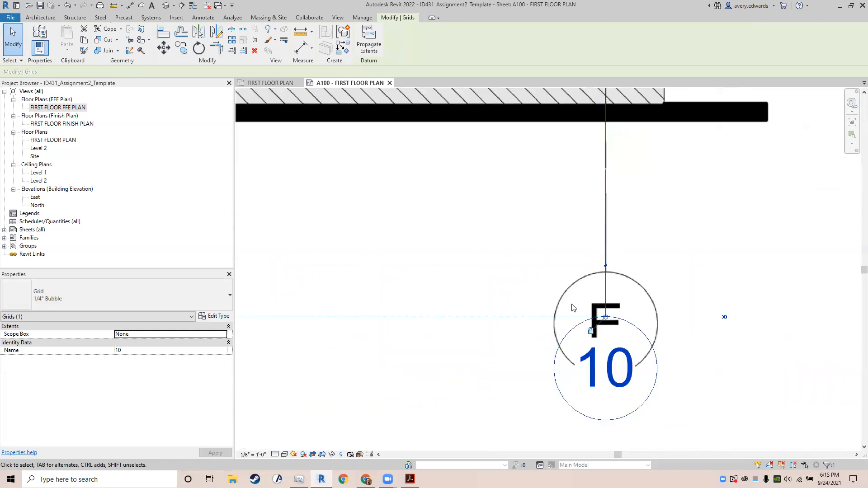
Step: Review the whole grid against the underlying plan, from the upper ends of the vertical lines down to their bubbles
middle_click_drag(537, 325, 645, 325)
scroll(582, 313, "down", 5)
middle_click_drag(458, 319, 578, 435)
middle_click_drag(362, 208, 477, 470)
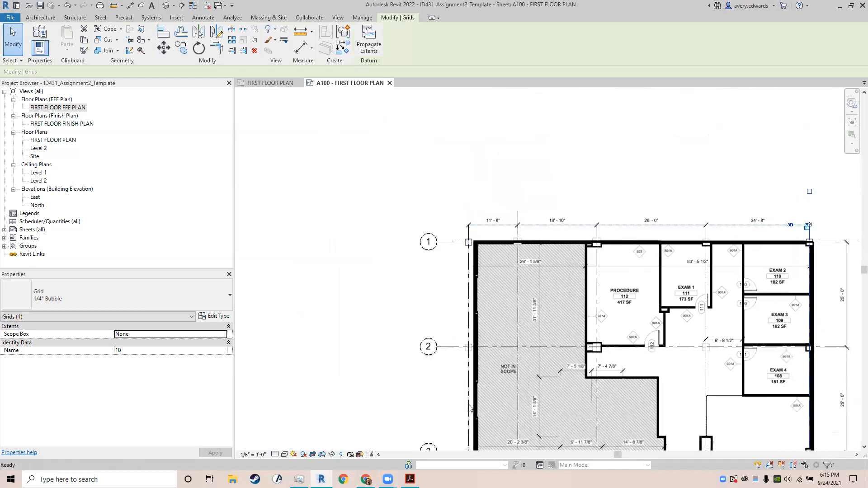
middle_click_drag(434, 350, 354, 215)
middle_click_drag(357, 281, 367, 135)
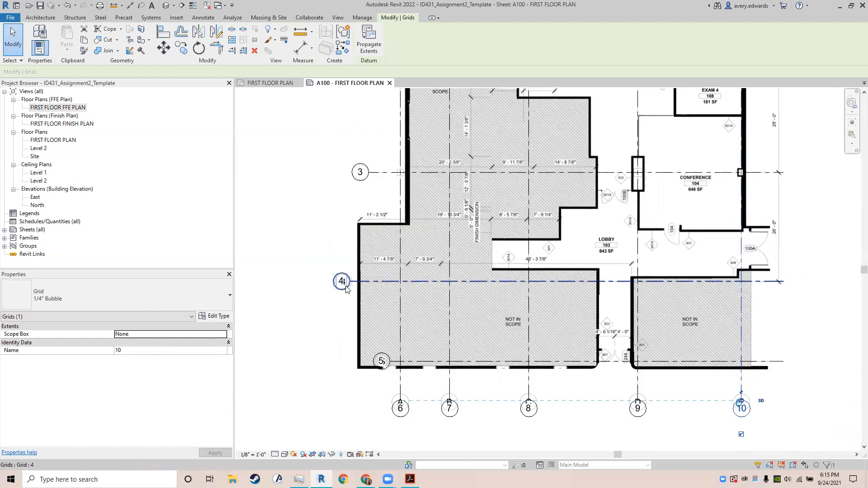
middle_click_drag(403, 400, 376, 302)
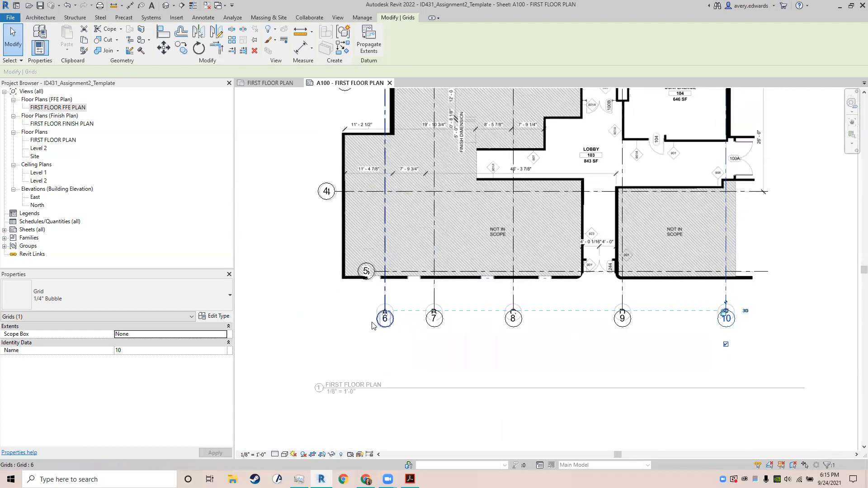
Step: Rename grid line 6 as A
scroll(390, 325, "up", 5)
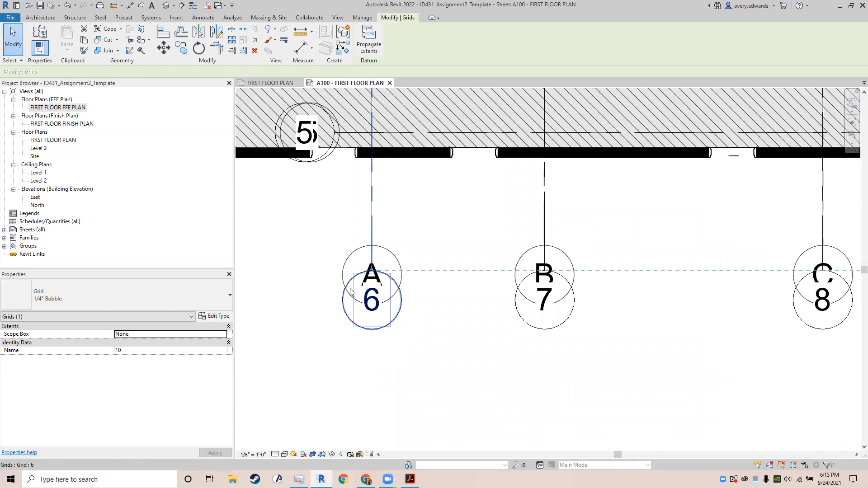
left_click(372, 304)
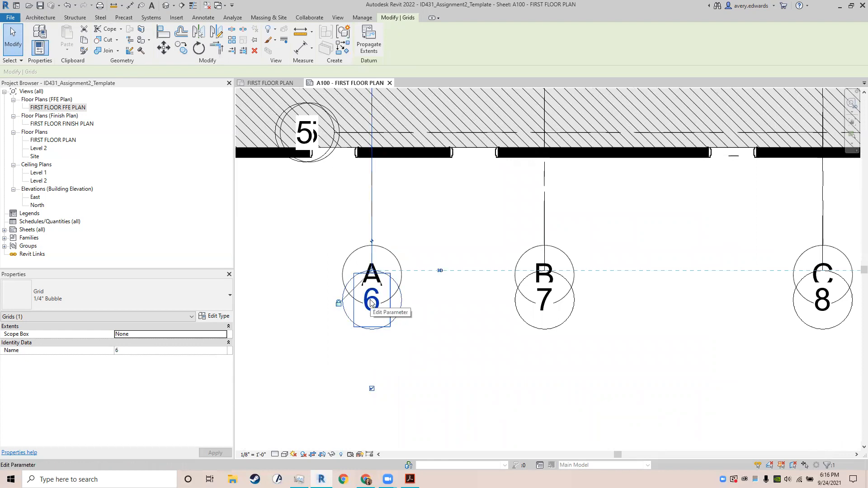
scroll(372, 304, "up", 3)
left_click(376, 306)
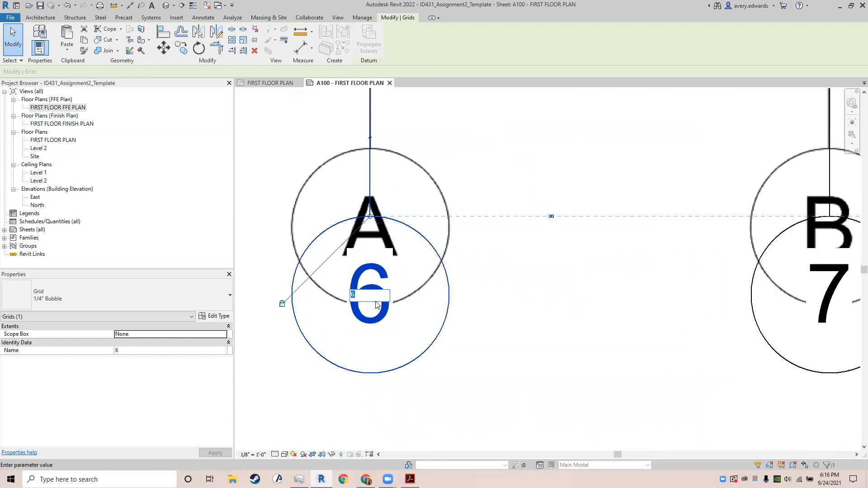
type("A")
key("Return")
Step: Rename grid line 7 as B to match the underlying bubble
middle_click_drag(494, 314, 305, 294)
left_click(549, 291)
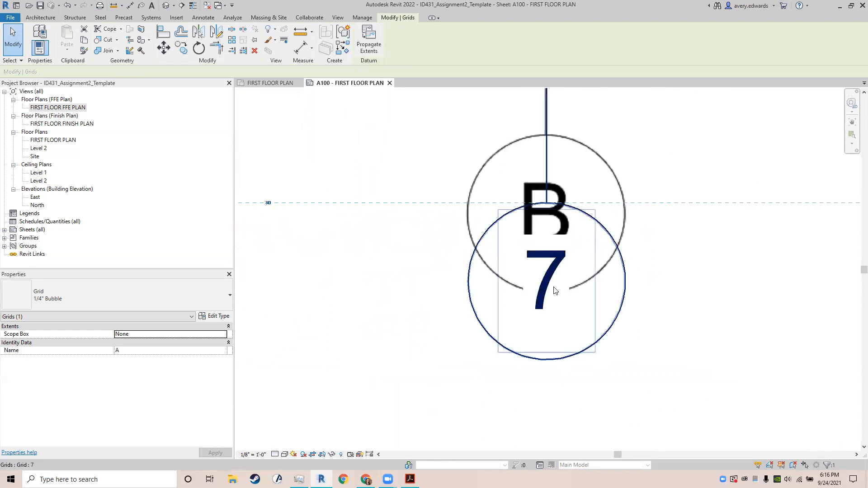
left_click(548, 292)
middle_click_drag(670, 316, 373, 293)
key("Return")
Step: Rename grid line 8 as C
scroll(569, 267, "down", 2)
left_click(638, 275)
left_click(638, 274)
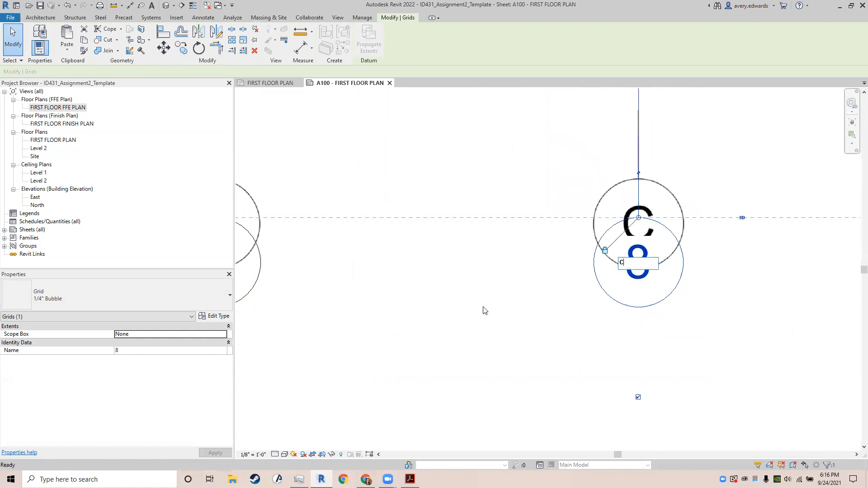
type("C")
key("Return")
Step: Rename grid line 9 as D
middle_click_drag(573, 281, 311, 261)
middle_click_drag(575, 273, 323, 272)
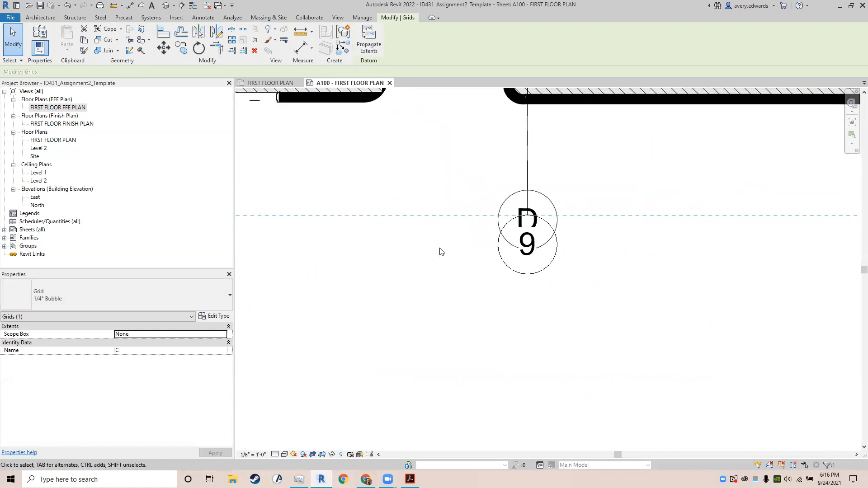
left_click(531, 246)
left_click(529, 246)
type("D")
left_click(455, 313)
Step: Rename grid line 10 as E and clear the selection
middle_click_drag(607, 297, 266, 289)
left_click(553, 240)
left_click(554, 241)
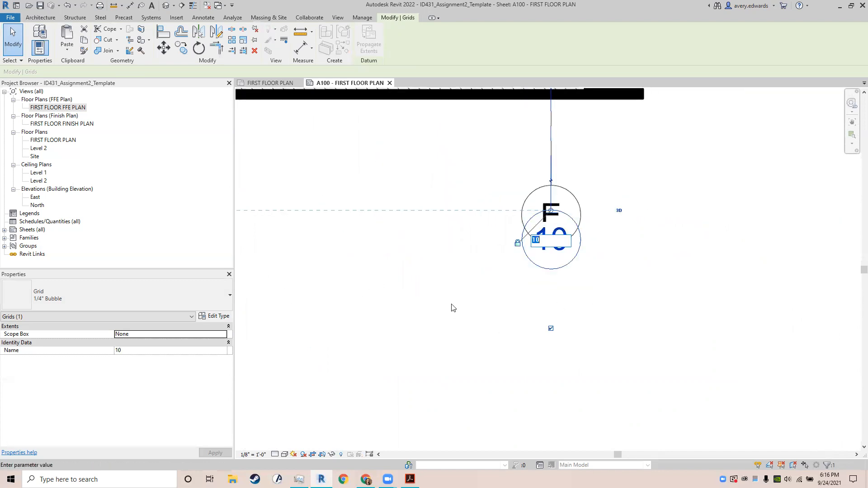
key("Return")
scroll(436, 313, "down", 4)
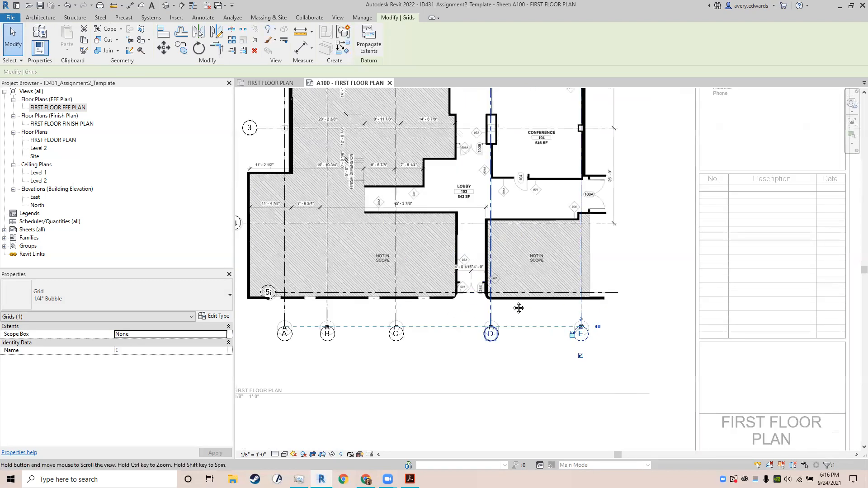
middle_click_drag(372, 254, 376, 353)
middle_click_drag(451, 229, 392, 234)
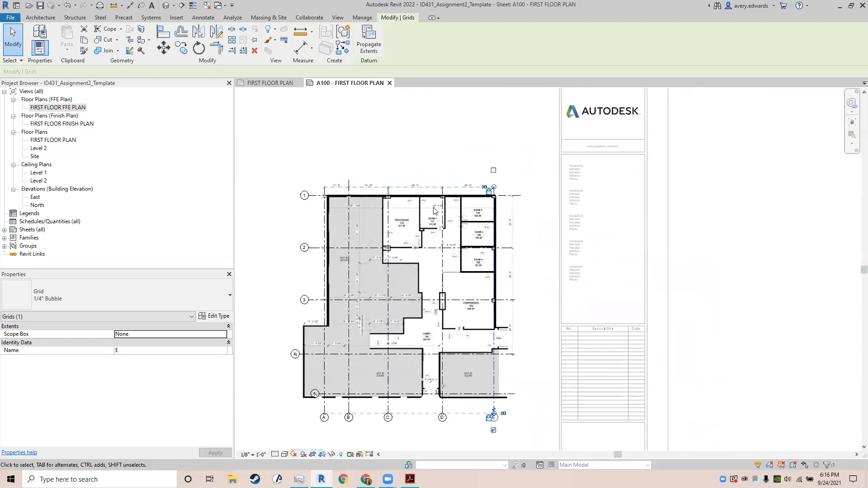
middle_click_drag(434, 211, 417, 193)
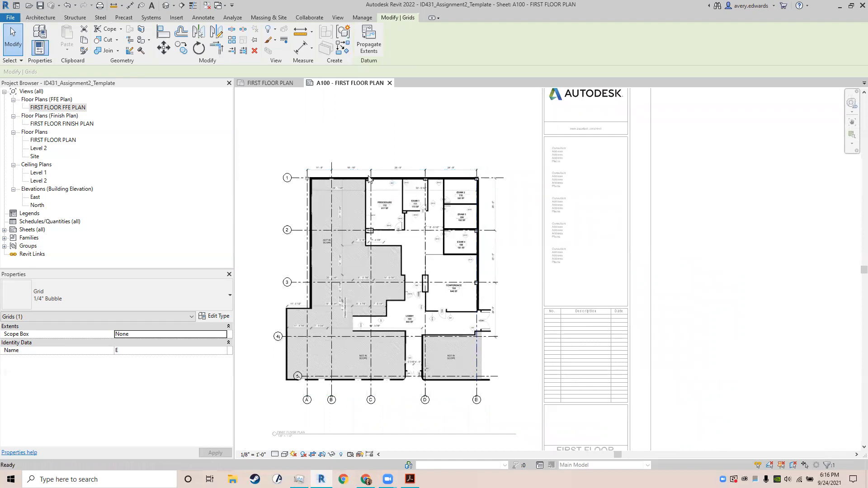
key("Escape")
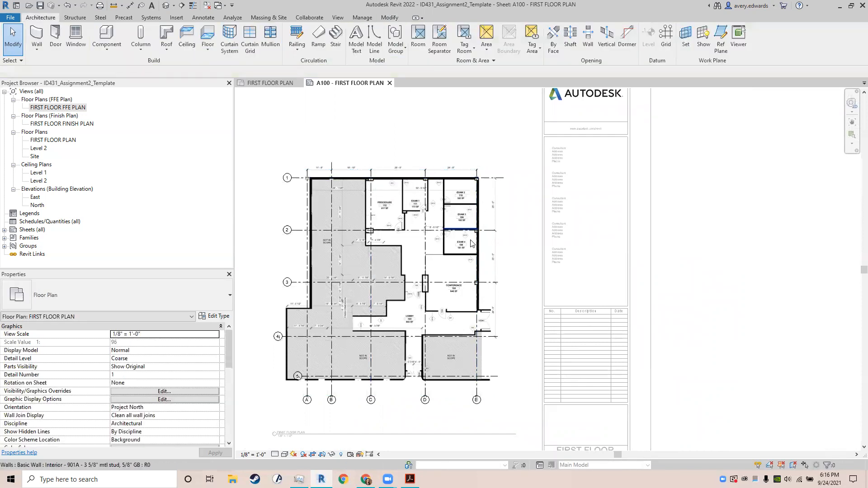
Step: Examine the lobby, procedure, exam and conference areas of the underlying first floor plan against the grid lines
scroll(460, 200, "up", 4)
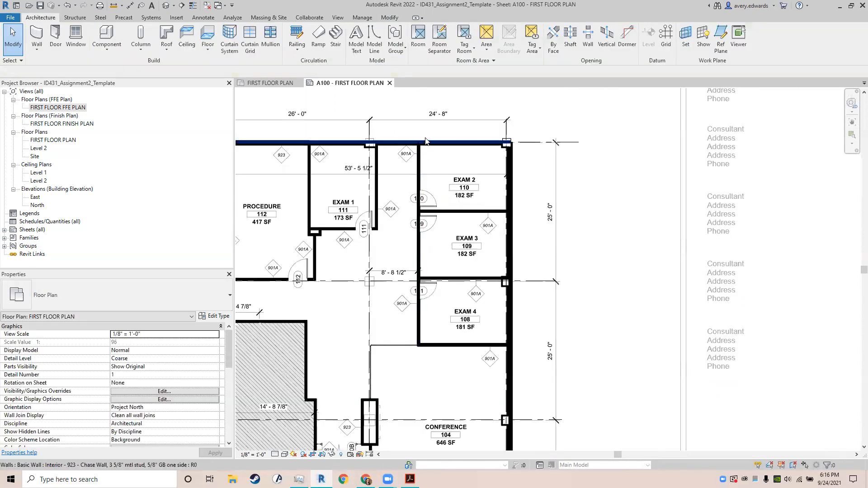
scroll(392, 189, "down", 3)
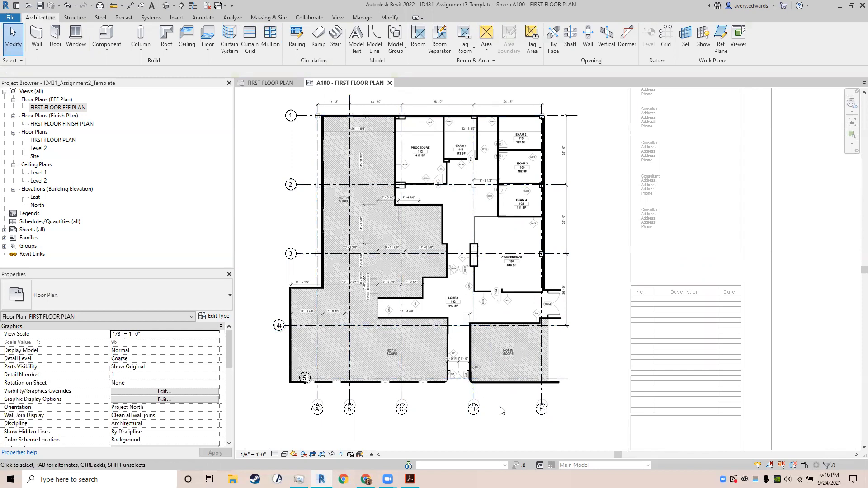
scroll(378, 317, "up", 5)
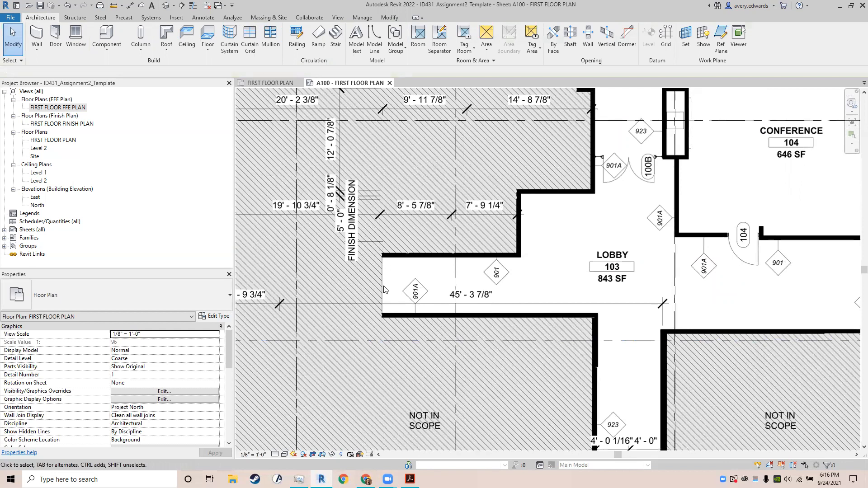
scroll(383, 288, "down", 3)
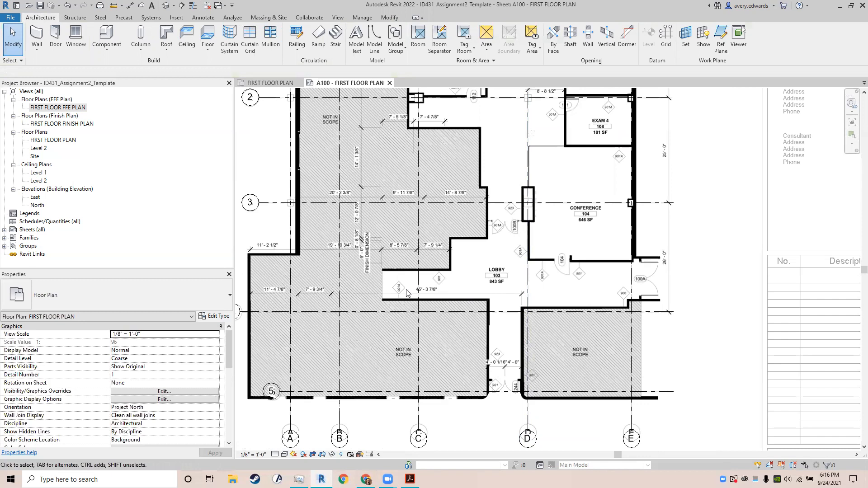
scroll(376, 195, "down", 3)
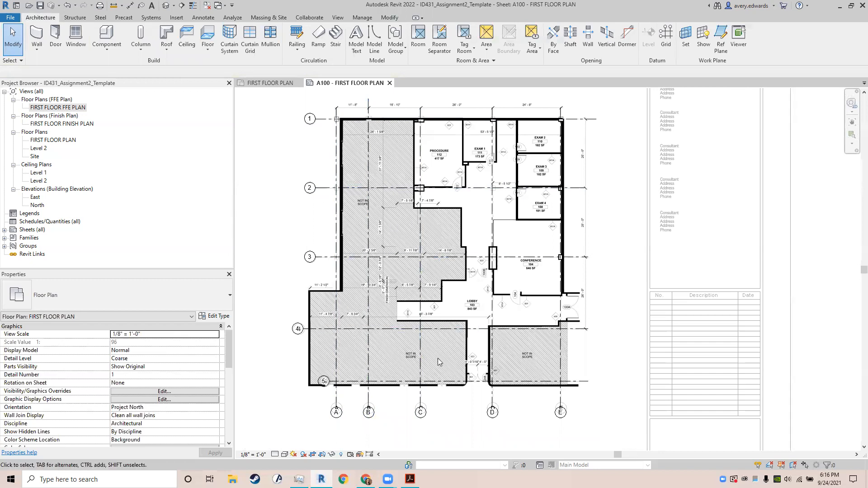
scroll(415, 321, "up", 5)
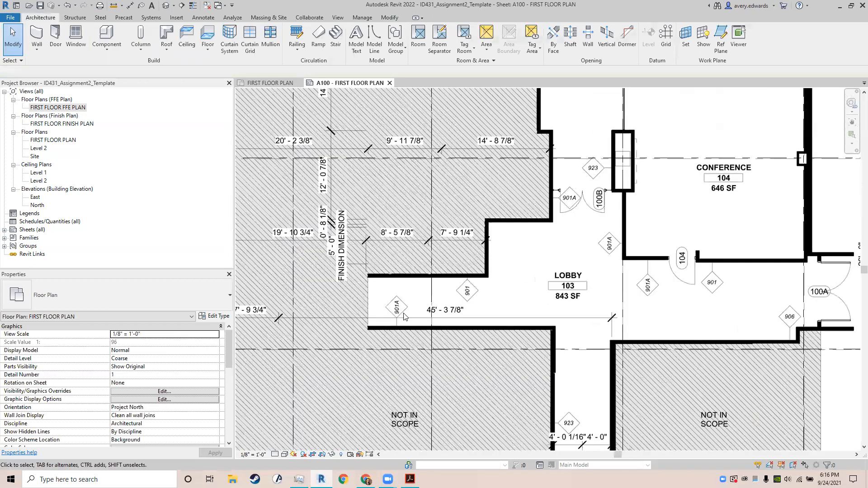
scroll(498, 276, "down", 4)
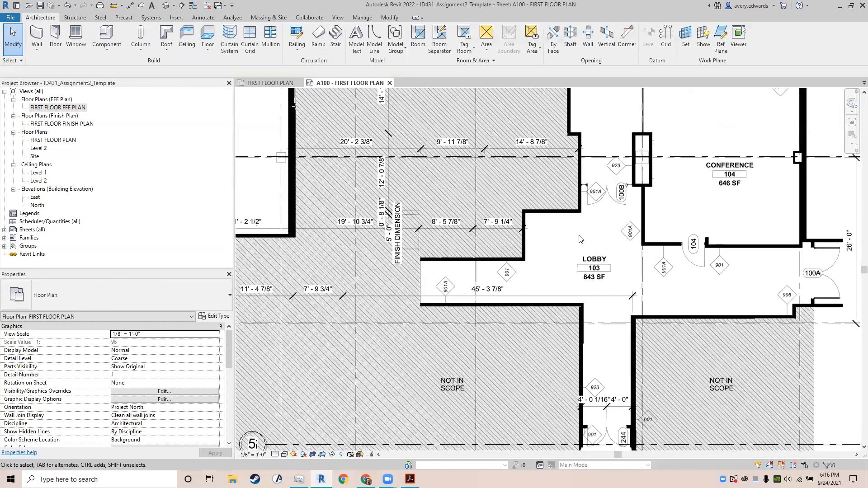
scroll(495, 259, "down", 4)
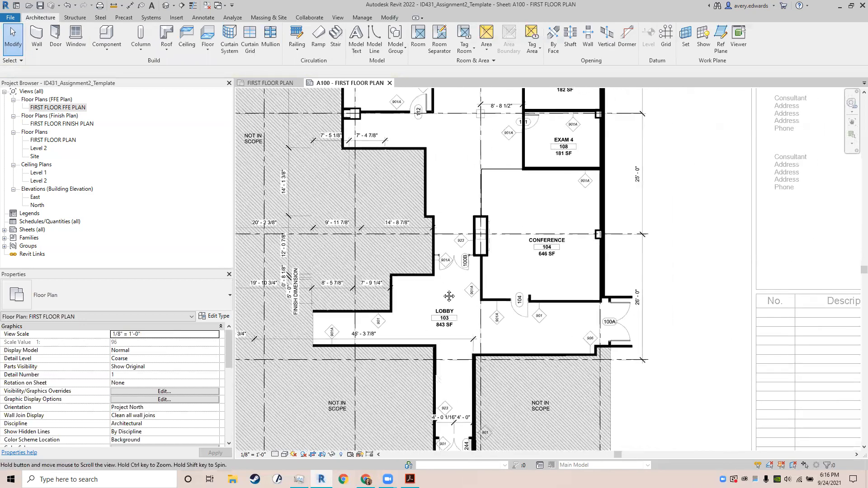
middle_click_drag(458, 213, 494, 351)
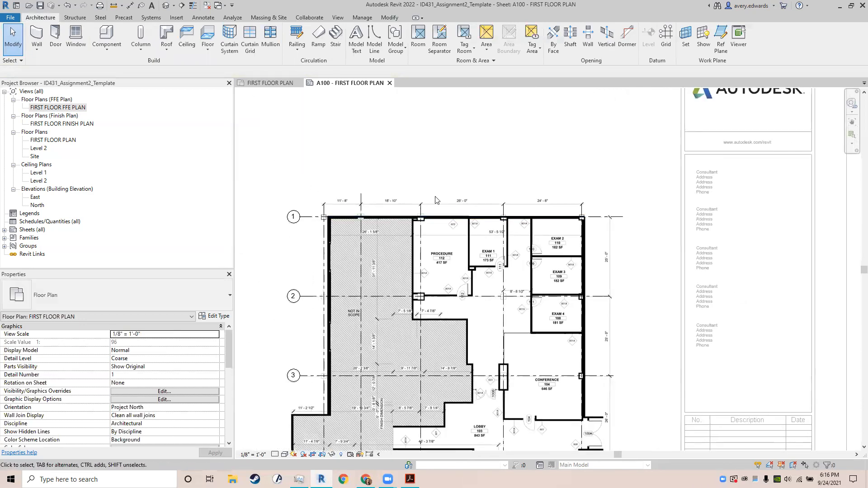
scroll(437, 200, "up", 5)
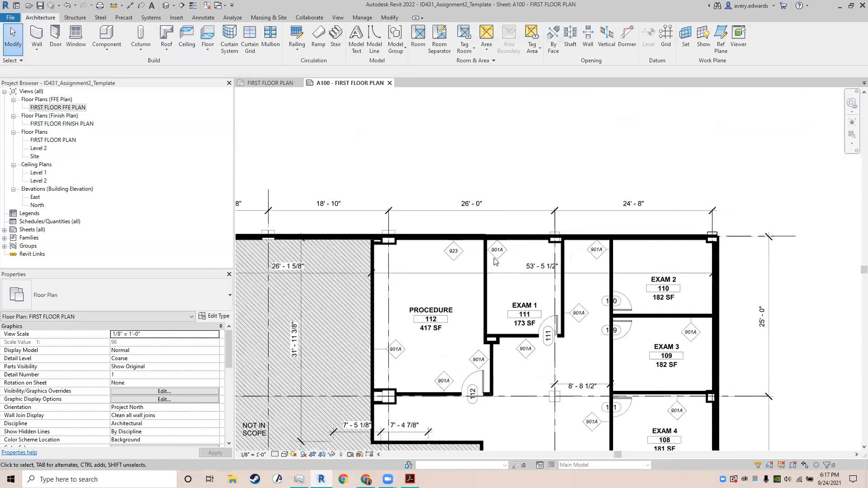
scroll(494, 261, "down", 2)
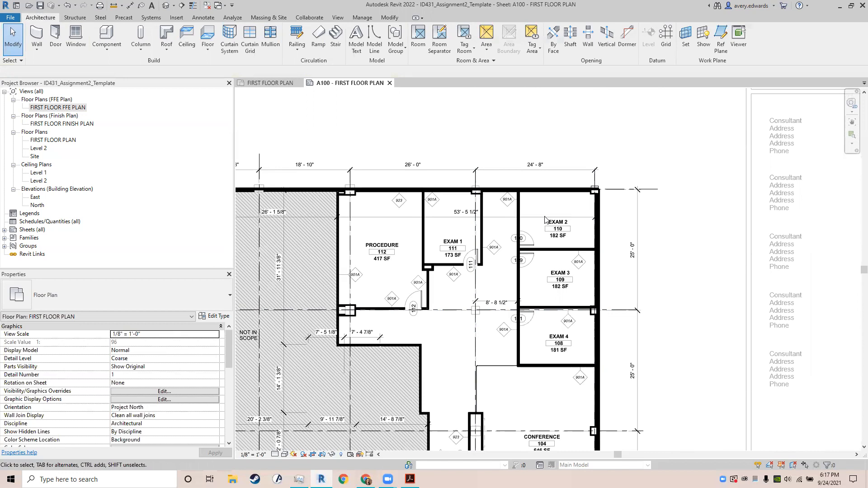
scroll(546, 221, "up", 4)
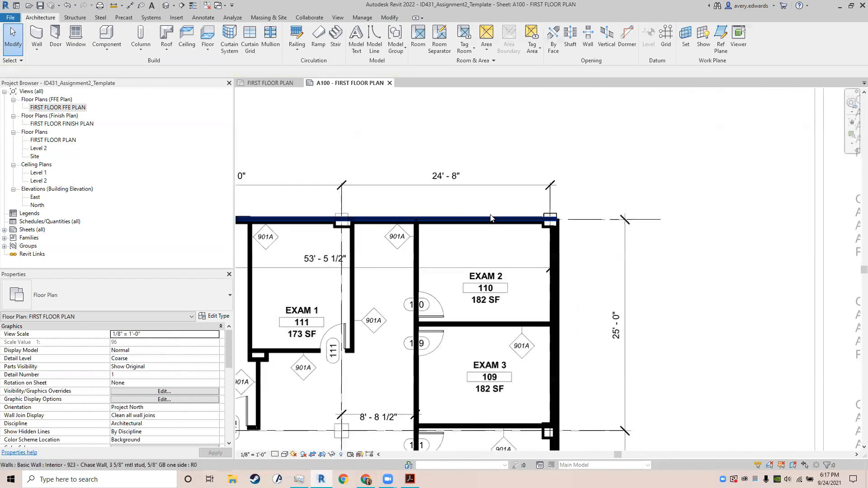
scroll(497, 227, "down", 2)
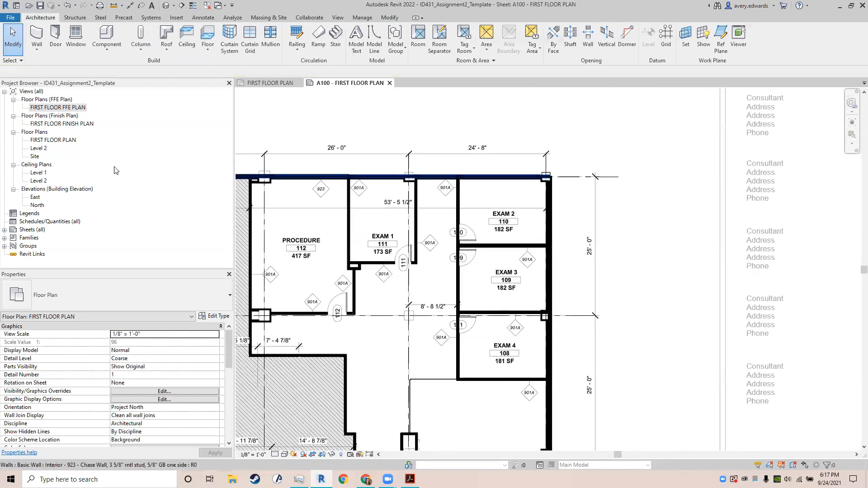
Step: Enable selection of pinned elements, then unpin the ID431_Assignment2_BasisOfDesign.pdf underlay and remove it from the view
left_click(10, 61)
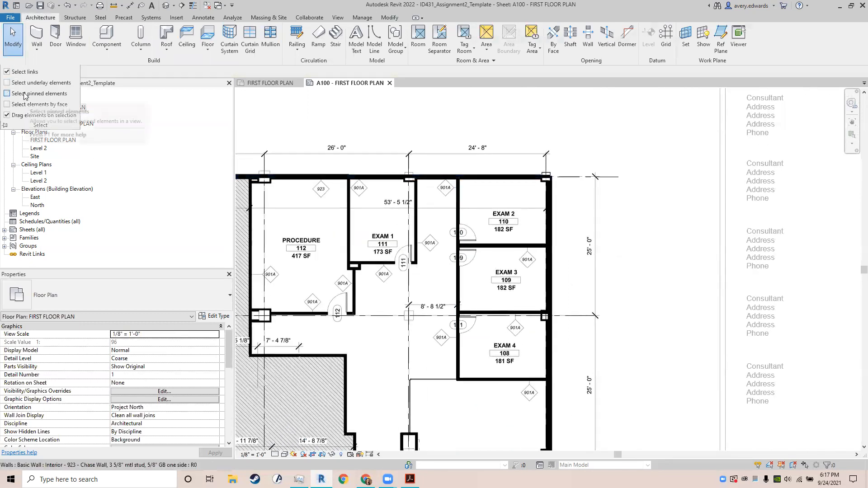
left_click(347, 186)
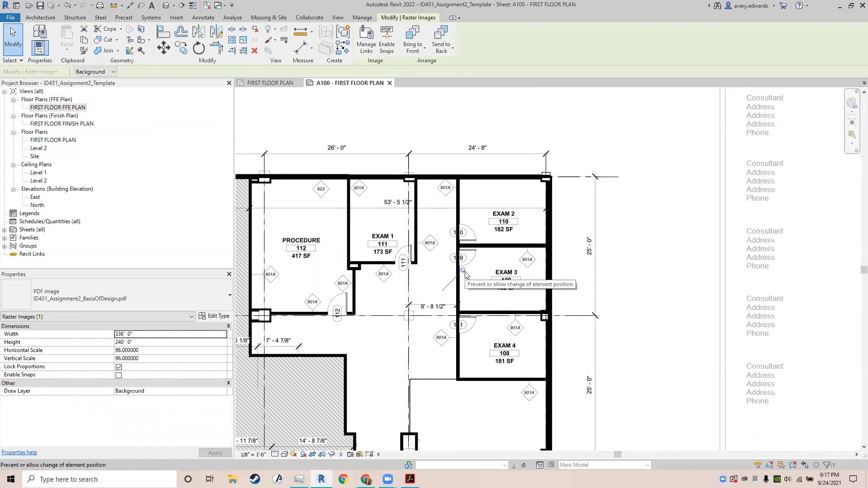
left_click(3, 62)
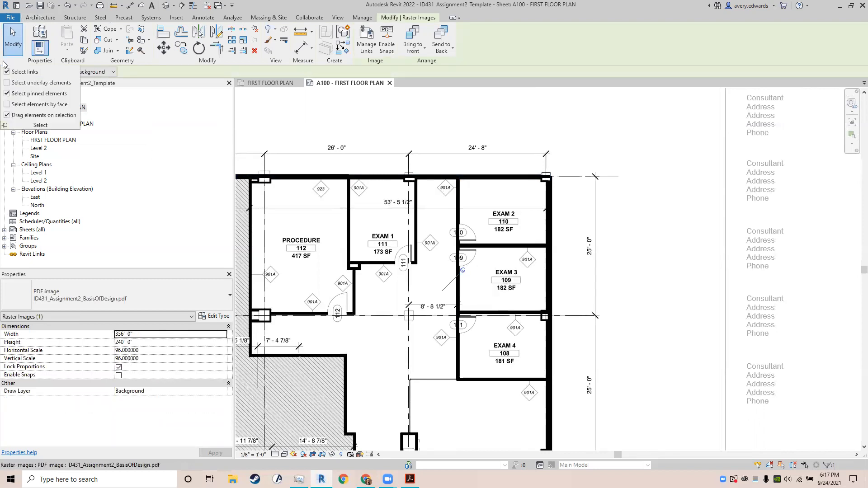
left_click(463, 271)
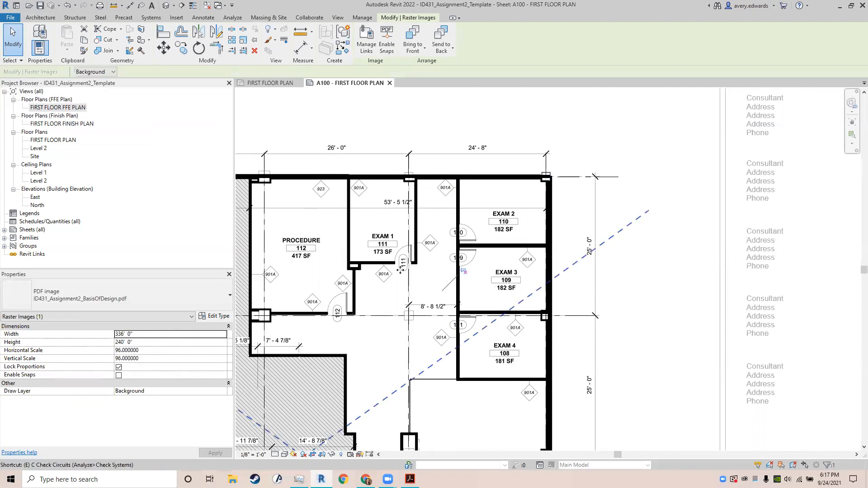
key("Delete")
scroll(400, 269, "down", 5)
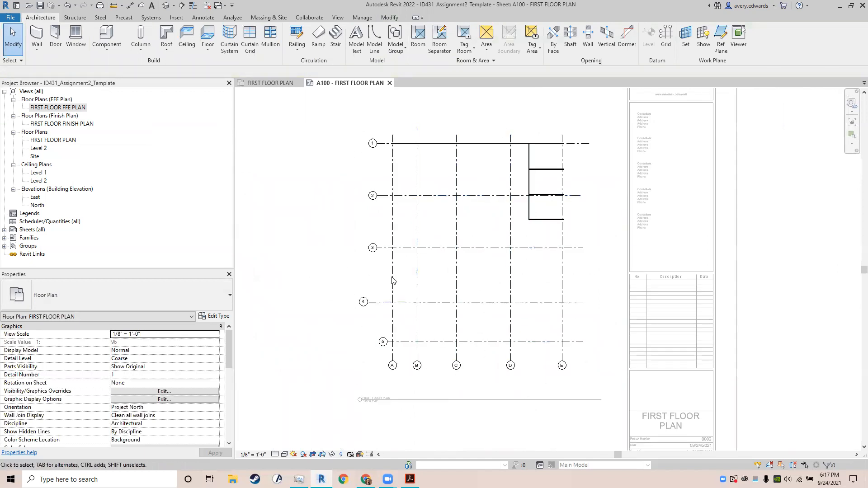
middle_click_drag(528, 113, 438, 156)
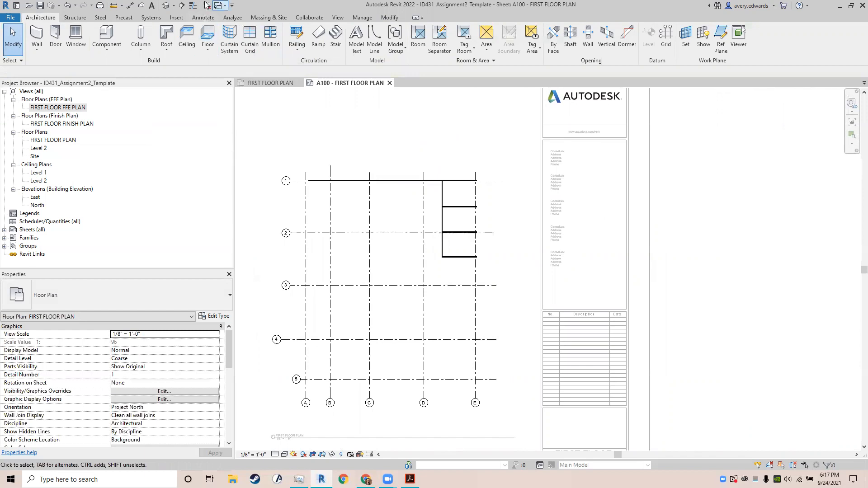
Step: Place an aligned dimension between grid lines A and B, above grid line 1
left_click(193, 18)
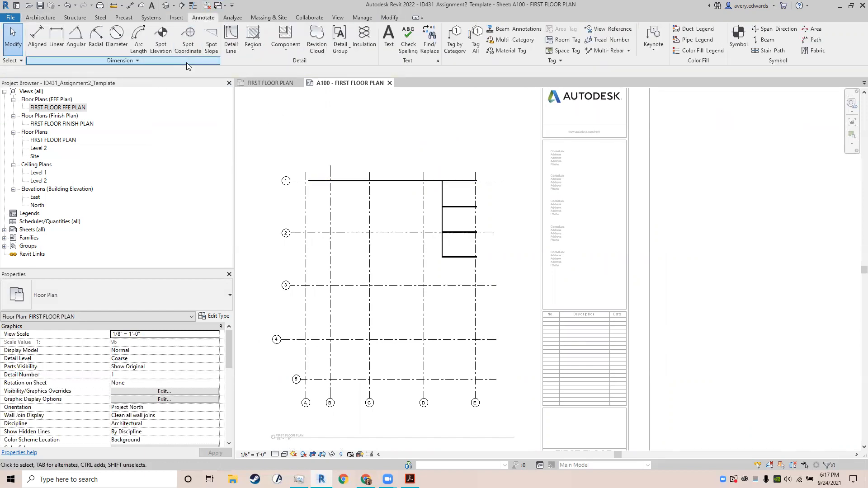
left_click(36, 37)
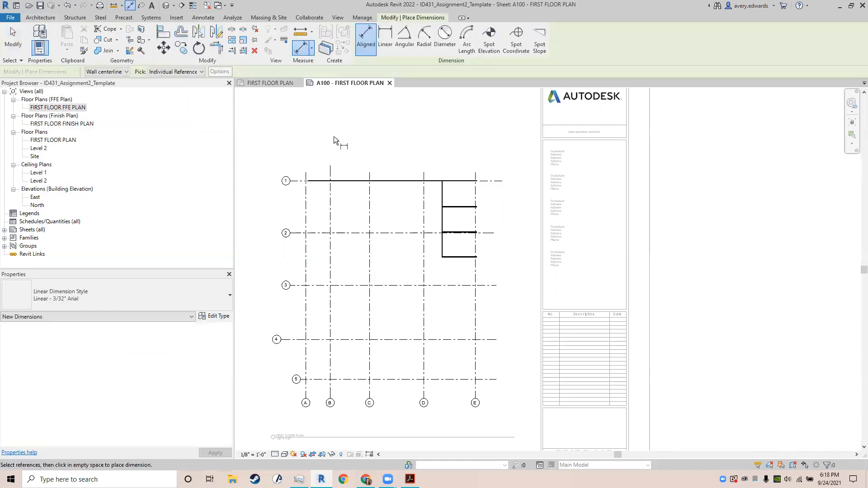
scroll(334, 137, "up", 3)
middle_click_drag(398, 180, 407, 232)
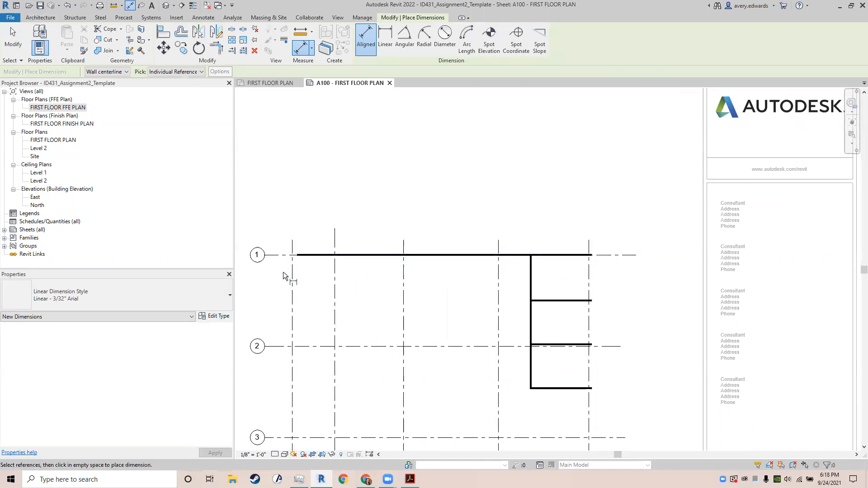
left_click(292, 246)
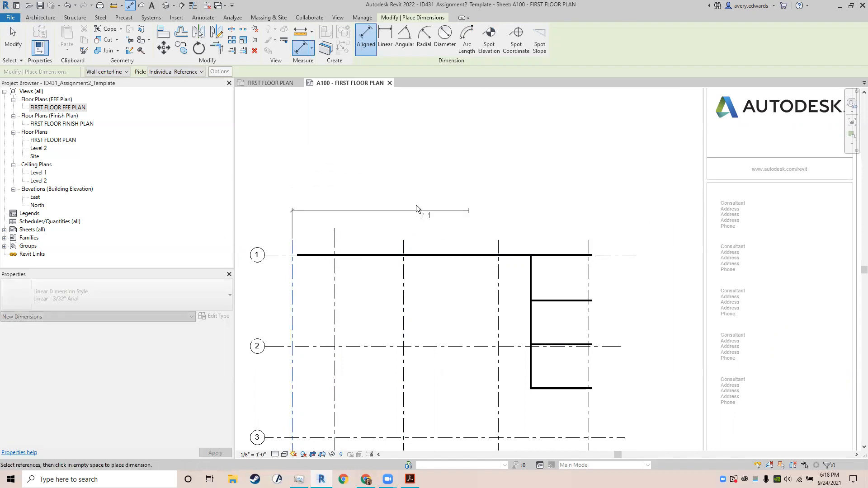
left_click(334, 238)
scroll(317, 197, "up", 7)
middle_click_drag(319, 197, 434, 176)
scroll(410, 181, "down", 6)
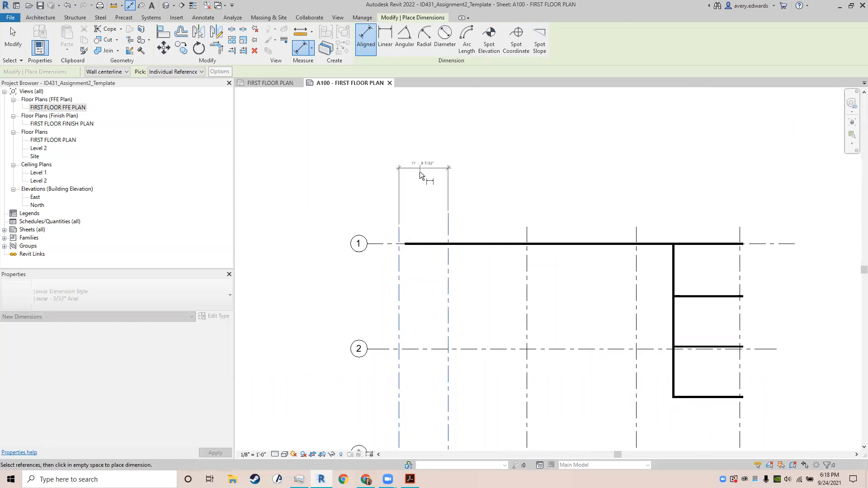
left_click(427, 183)
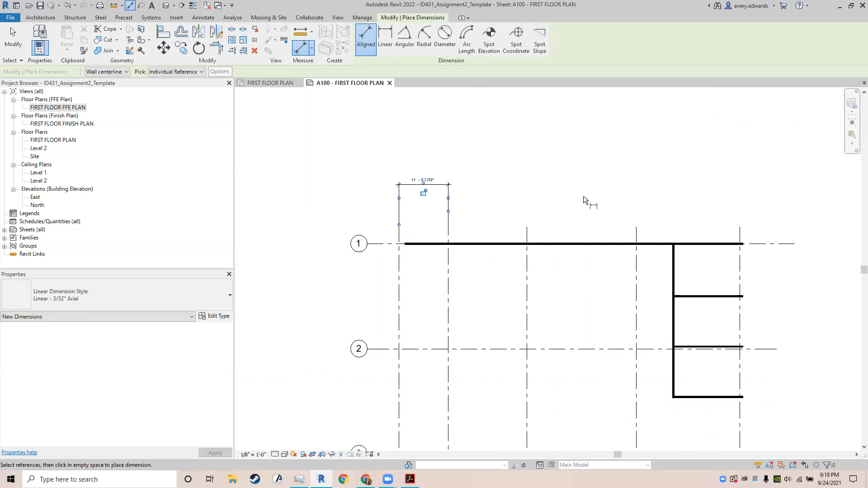
Step: Place a continuous aligned dimension string across grid lines B, C, D and E, slightly above the A–B dimension
middle_click_drag(487, 207, 400, 223)
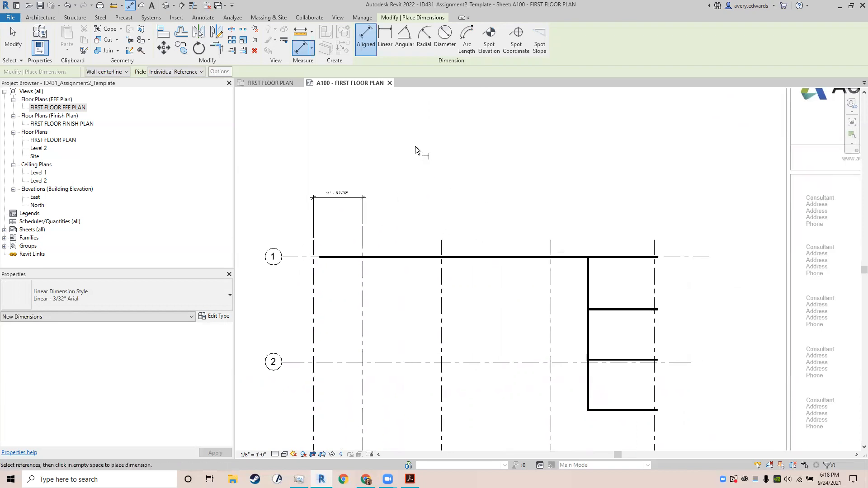
left_click(362, 248)
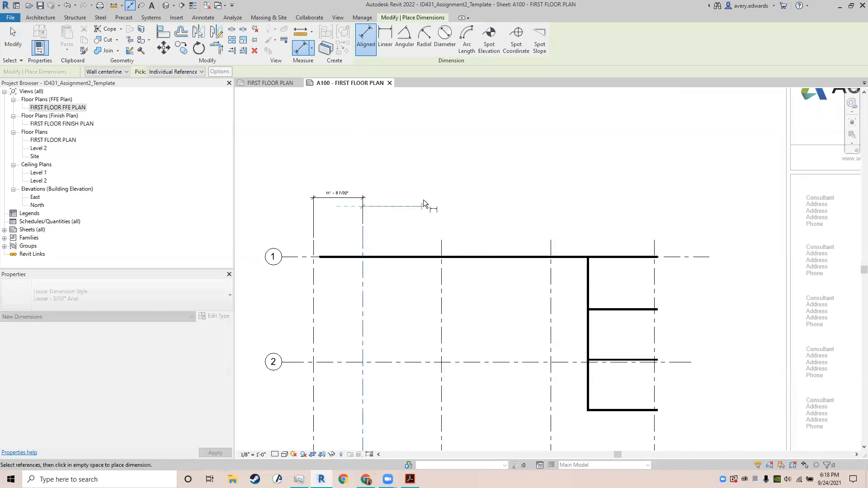
left_click(443, 250)
left_click(552, 238)
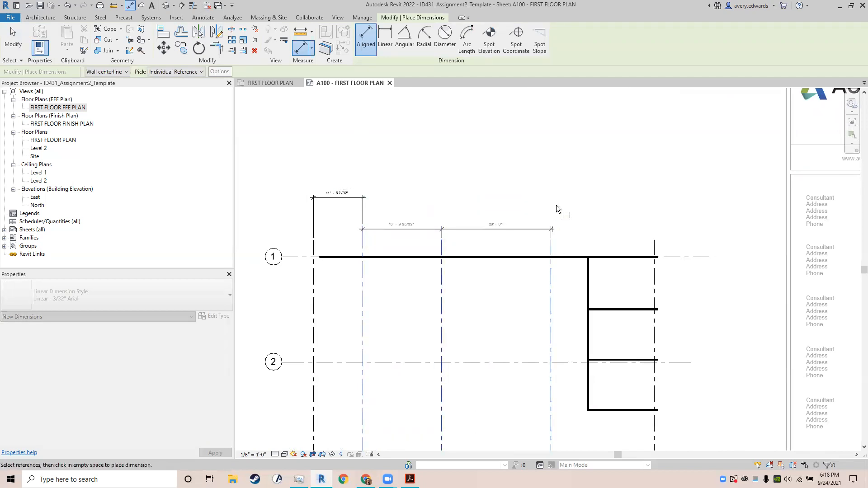
left_click(652, 240)
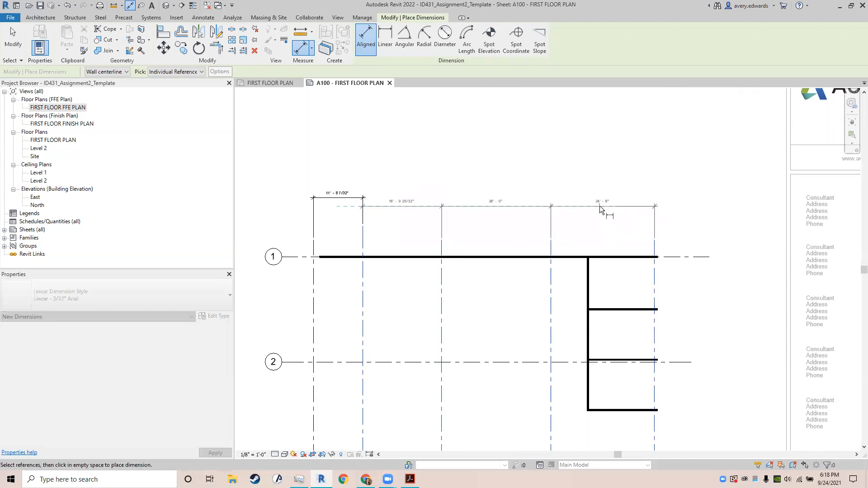
left_click(598, 179)
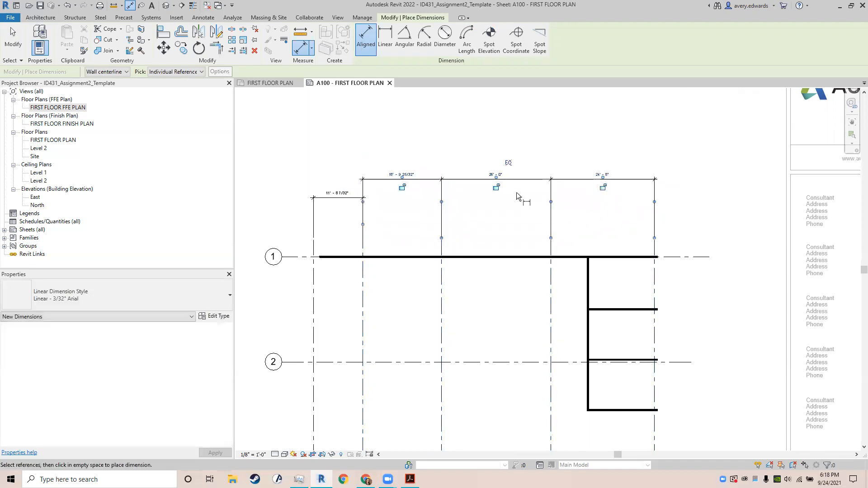
Step: Line up the B–E dimension string with the A–B dimension, then delete the separate A–B dimension
key("Escape")
left_click(468, 180)
left_click_drag(469, 180, 466, 199)
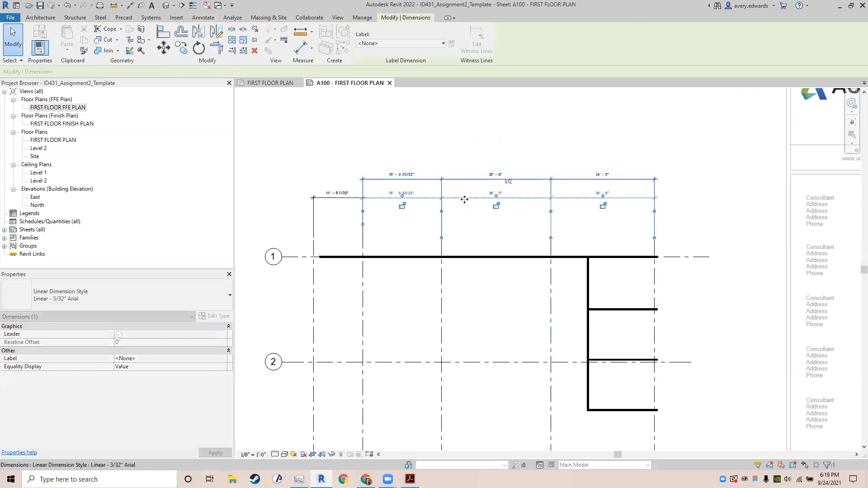
key("Escape")
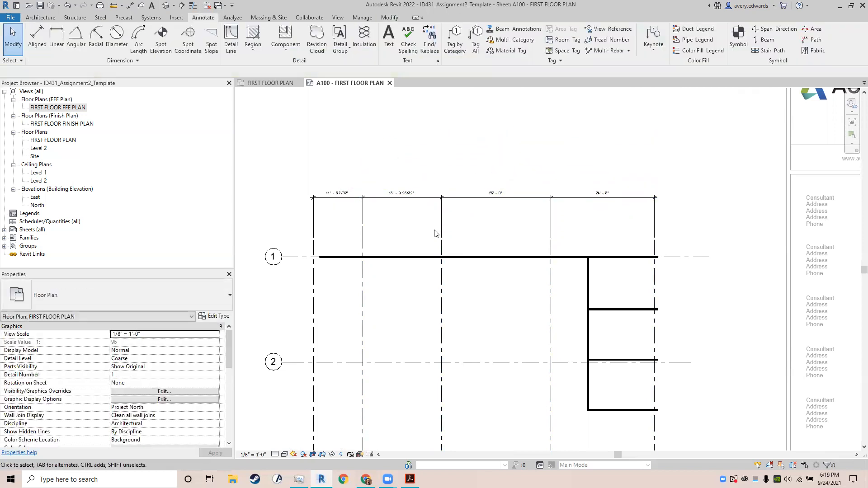
left_click(362, 225)
key("Delete")
Step: Try to adjust the dimension string's witness line at grid line B by changing its gap
scroll(361, 221, "up", 2)
middle_click_drag(386, 228, 439, 229)
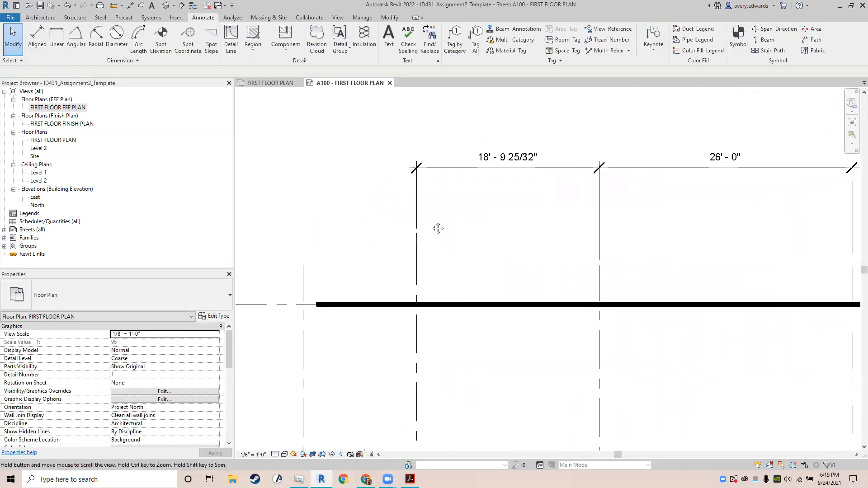
scroll(431, 222, "down", 1)
left_click(423, 205)
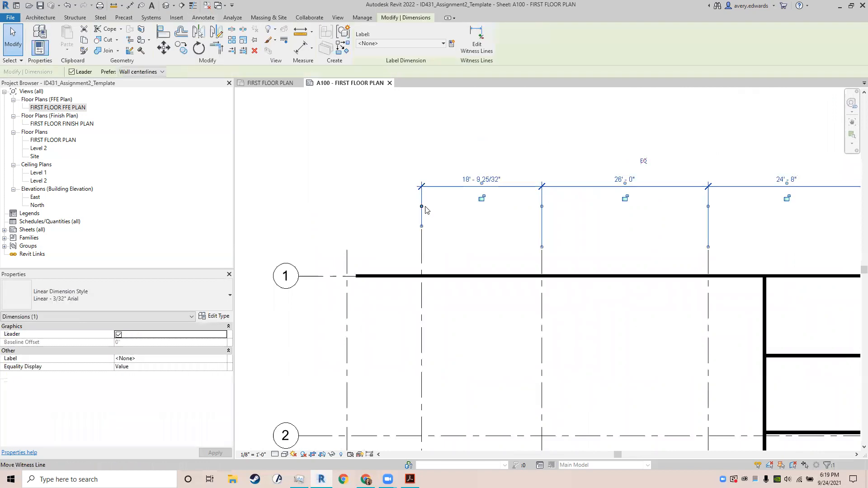
left_click(422, 238)
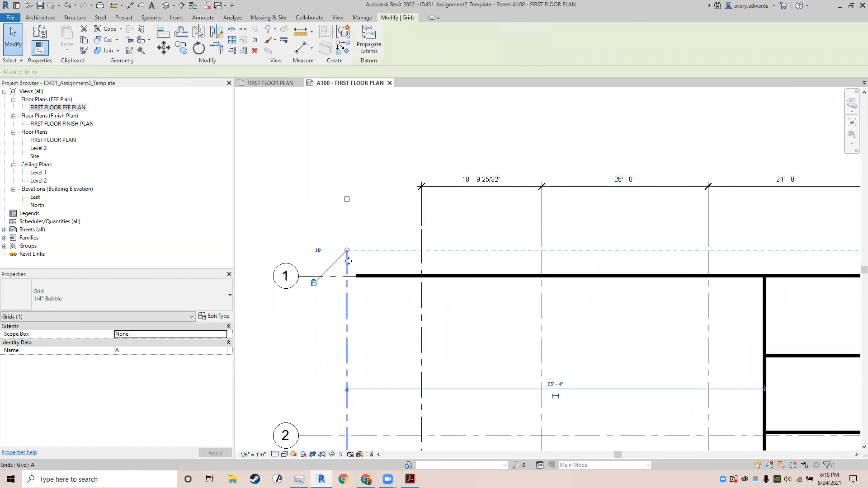
left_click(498, 128)
left_click(565, 188)
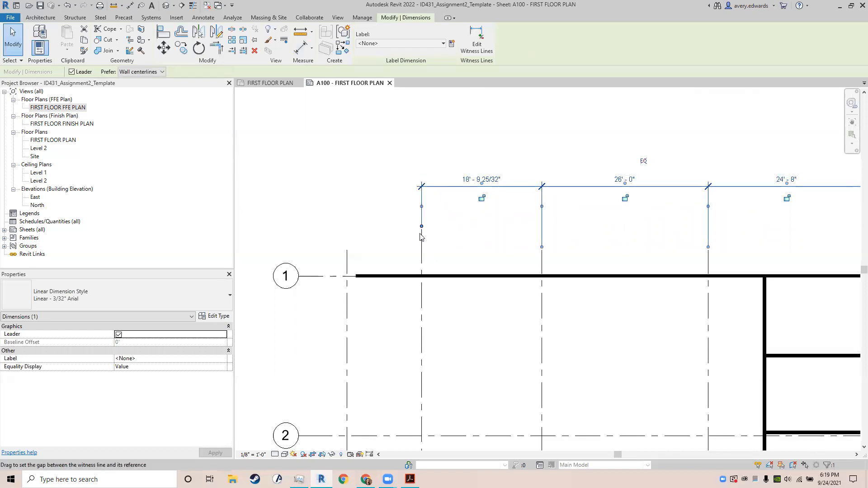
left_click_drag(421, 228, 425, 246)
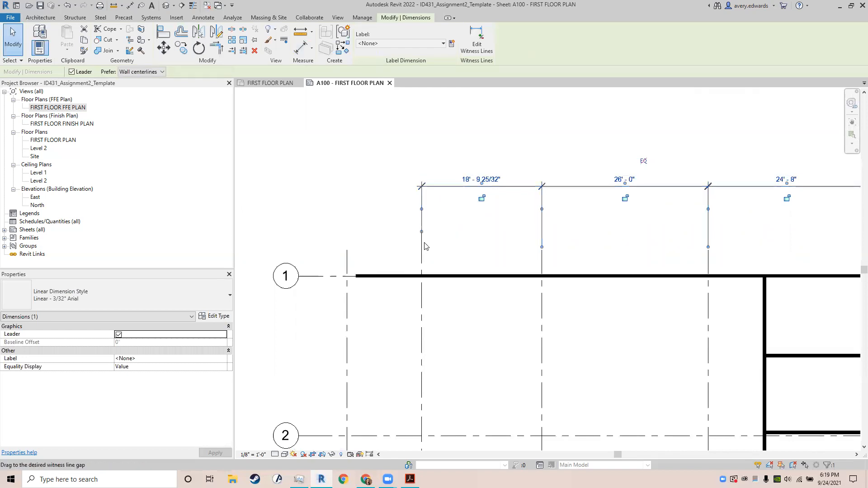
left_click_drag(434, 347, 430, 242)
left_click_drag(437, 145, 424, 203)
left_click(451, 128)
left_click(421, 136)
left_click(480, 141)
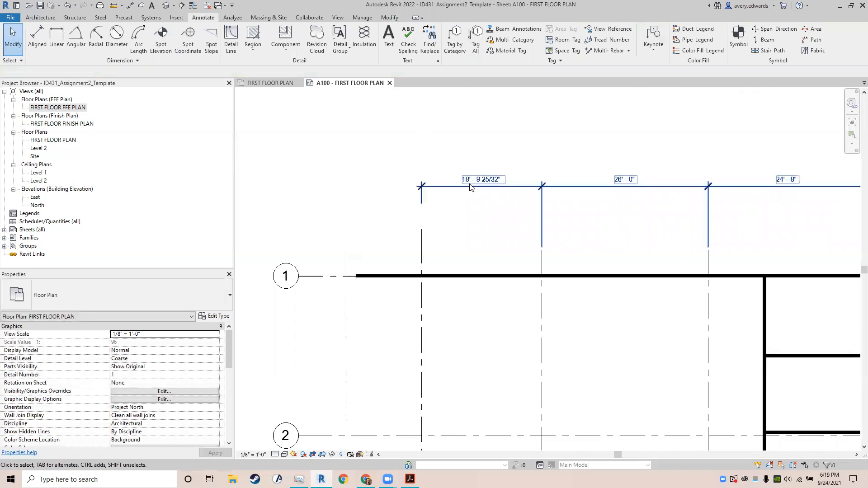
Step: Move the dimension string's first witness line from grid line B to grid line A
left_click(624, 185)
left_click(520, 130)
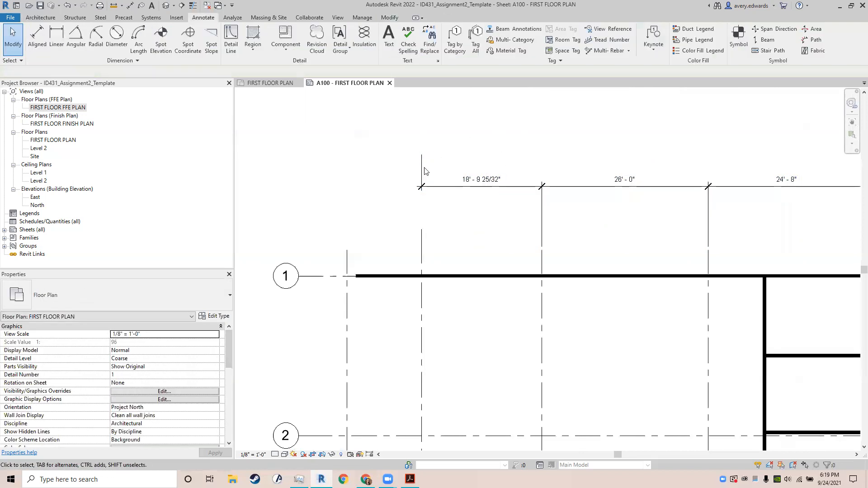
left_click(425, 187)
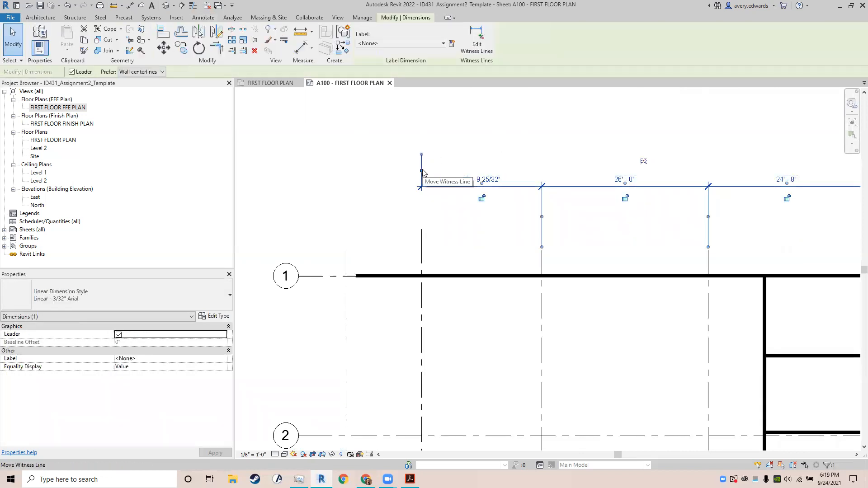
left_click_drag(422, 172, 424, 175)
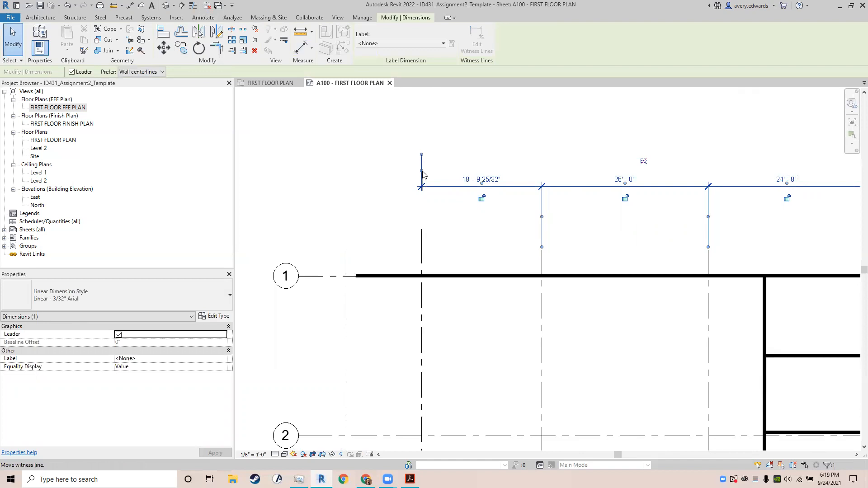
left_click_drag(424, 175, 348, 268)
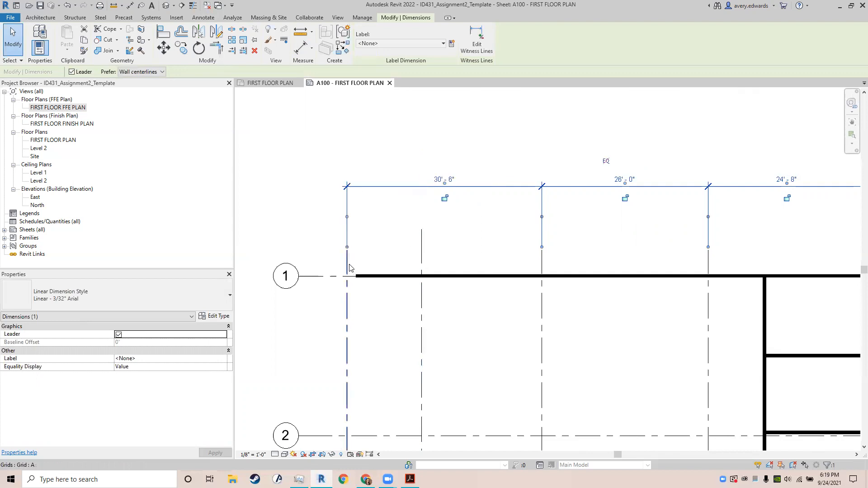
left_click(456, 139)
Step: Reveal hidden elements, unhide the ID431_Assignment2_BasisOfDesign.pdf underlay and leave reveal mode
scroll(502, 159, "down", 5)
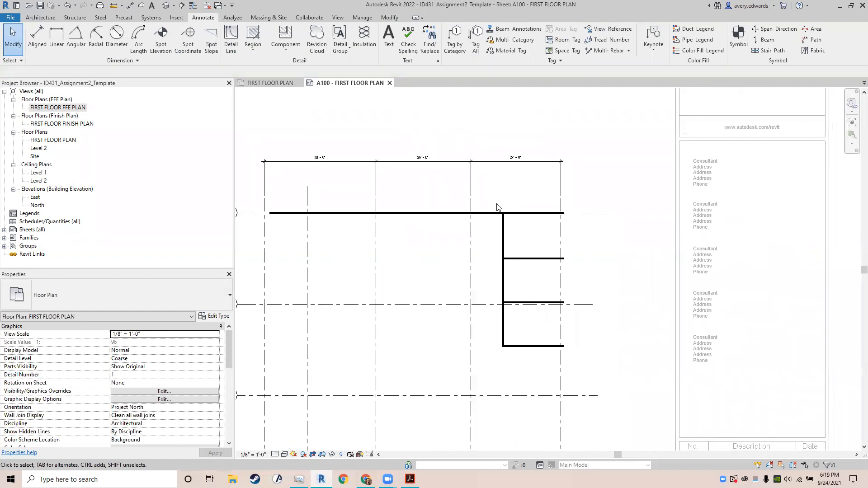
scroll(422, 156, "up", 3)
scroll(451, 153, "down", 2)
middle_click_drag(450, 212, 504, 220)
key("r")
key("h")
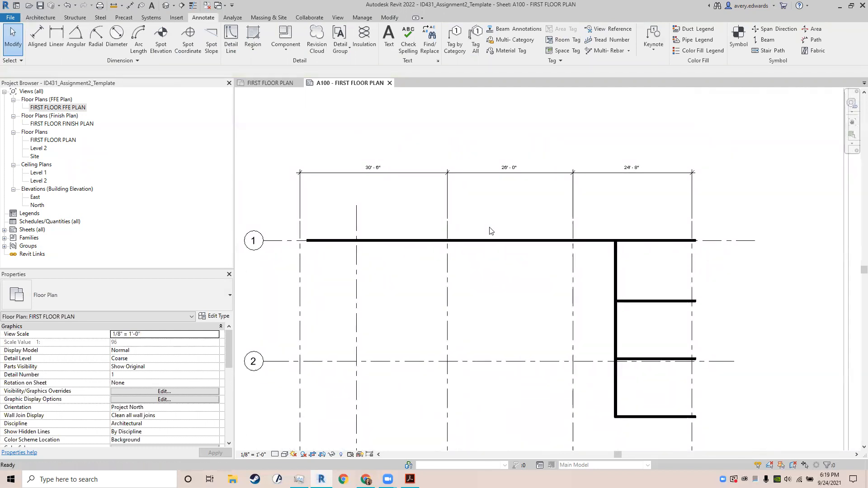
left_click(514, 247)
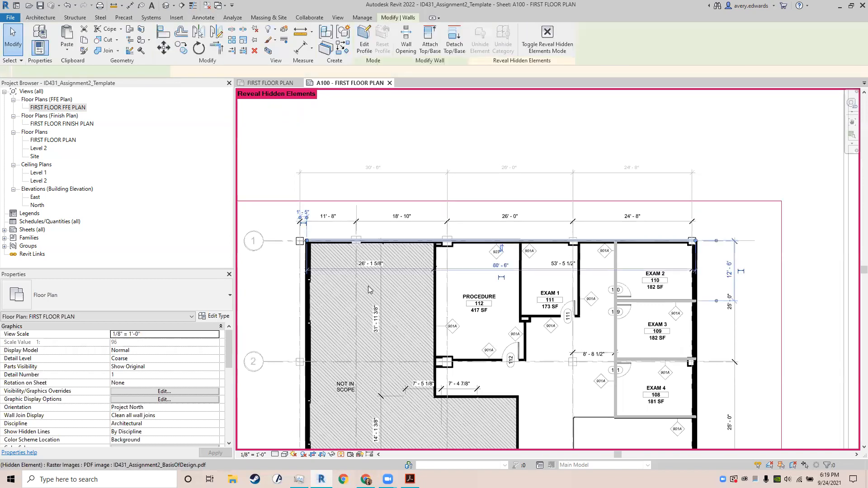
left_click(429, 302)
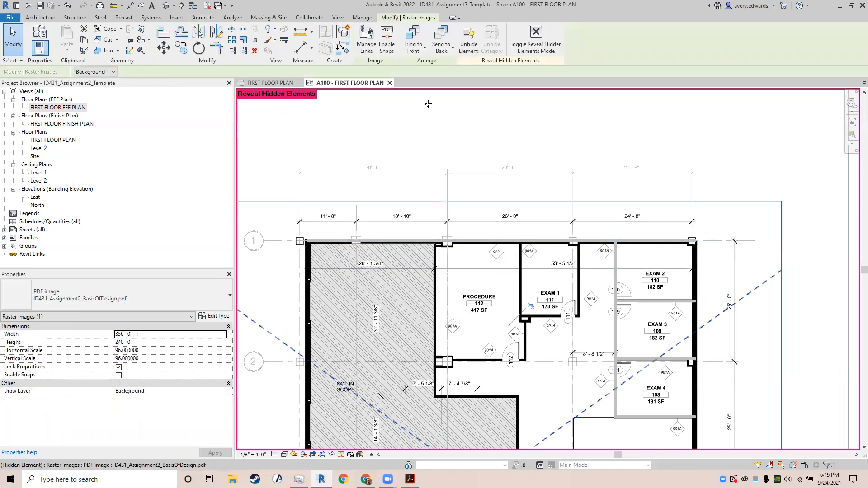
left_click(467, 48)
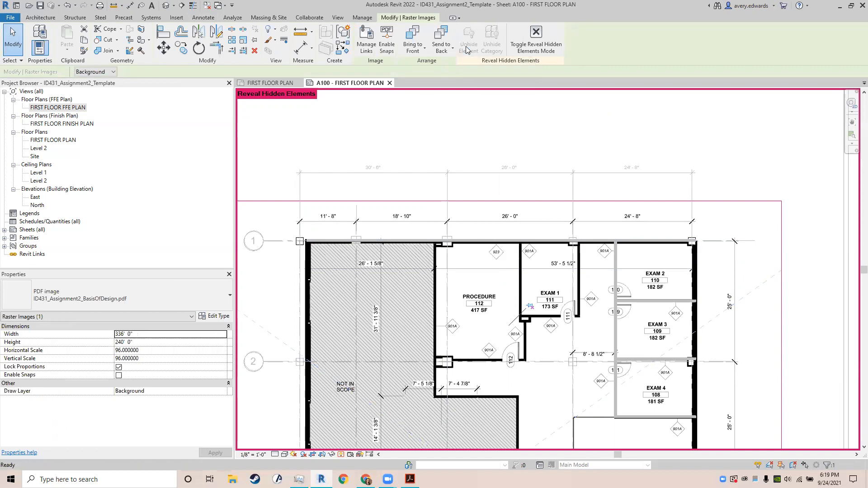
left_click(536, 48)
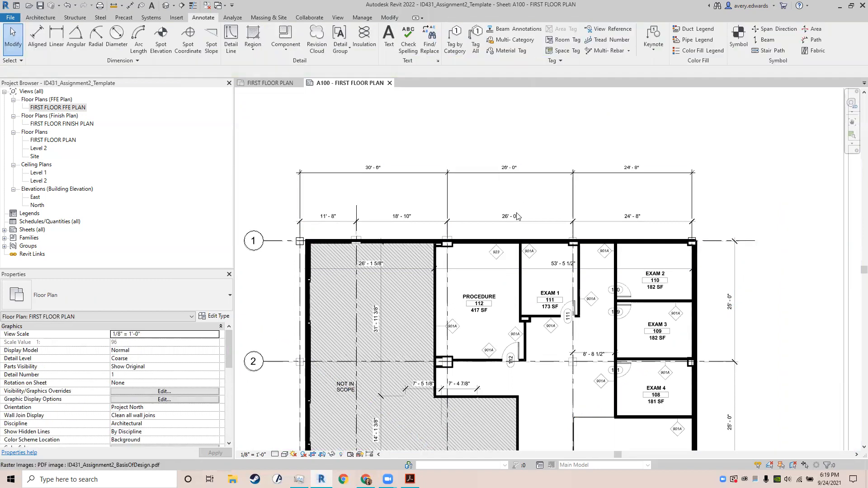
Step: Pin the ID431_Assignment2_BasisOfDesign.pdf underlay and turn off selection of pinned elements
left_click(509, 243)
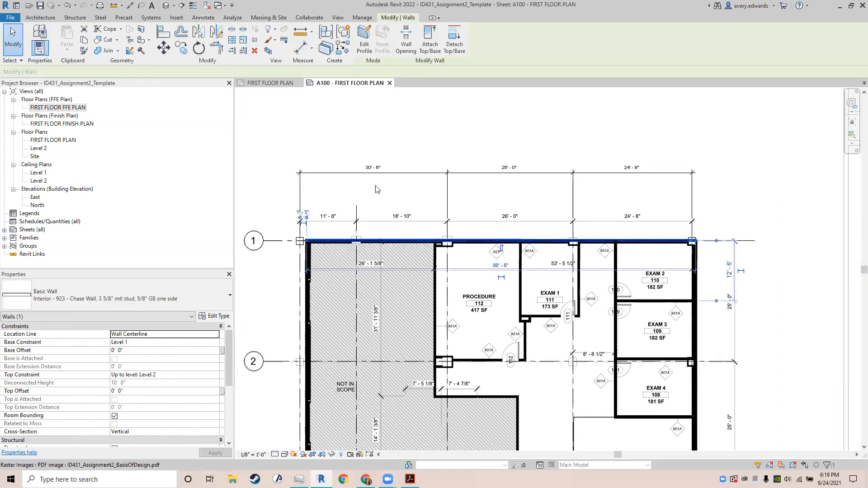
left_click(401, 297)
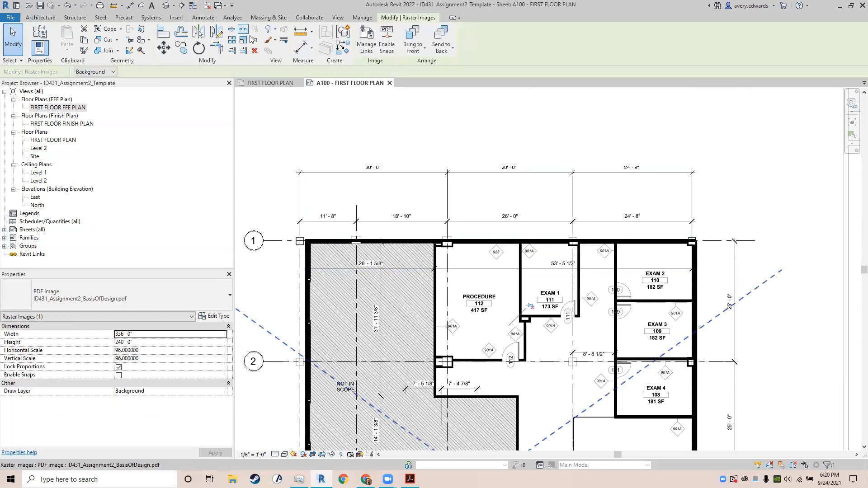
left_click(13, 61)
left_click(289, 131)
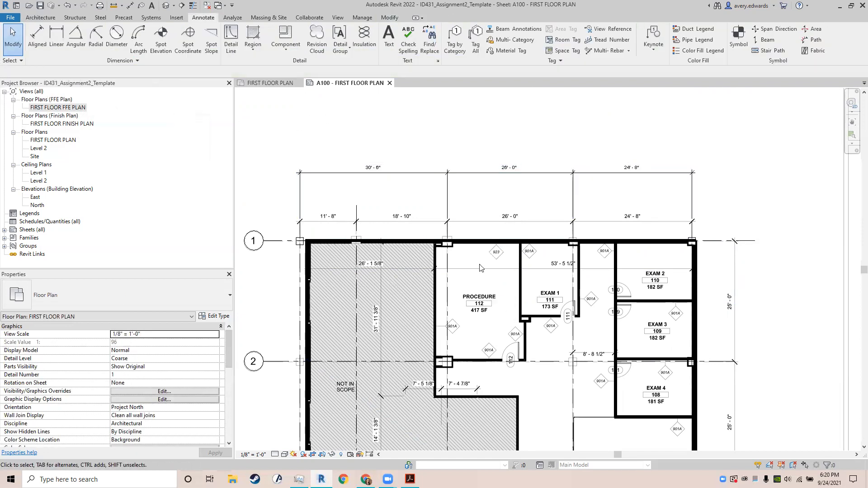
Step: Move the A–E grid dimension string down to just above the underlay's printed dimensions
middle_click_drag(519, 262, 483, 251)
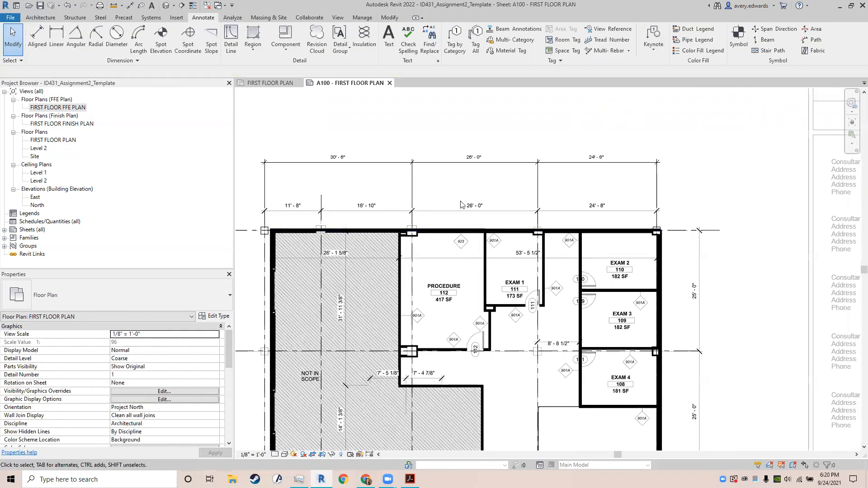
scroll(461, 204, "up", 3)
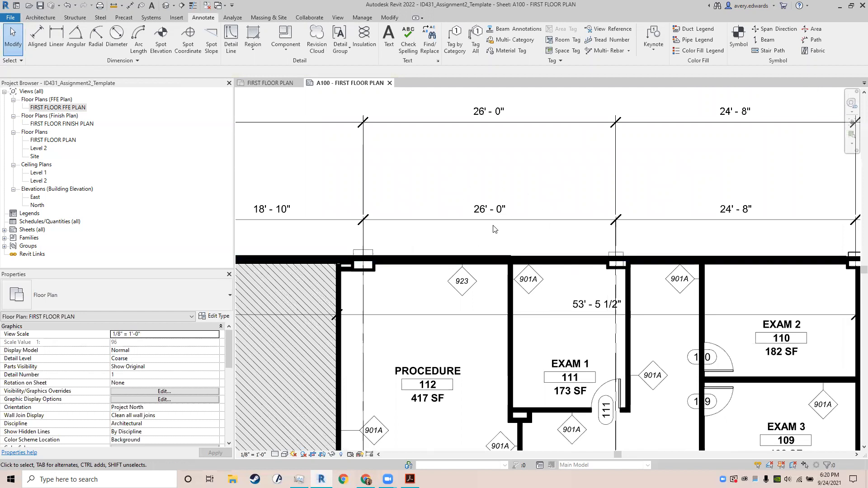
scroll(499, 231, "down", 2)
middle_click_drag(368, 215, 505, 271)
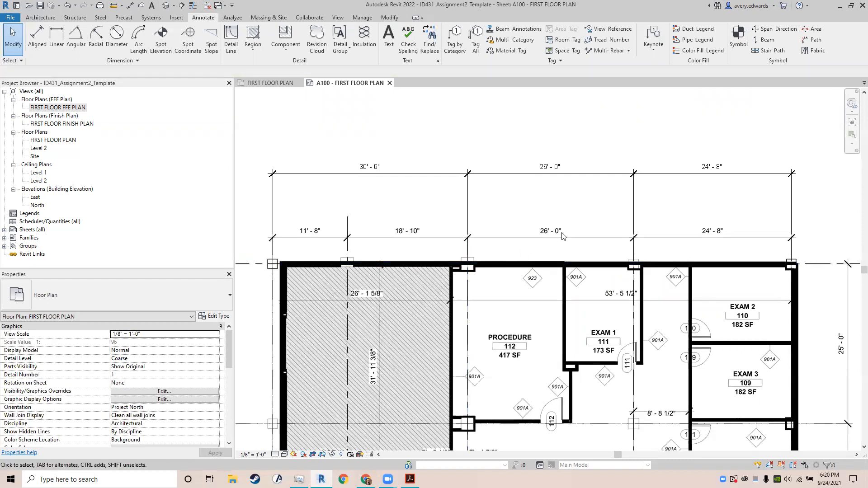
left_click(574, 174)
left_click_drag(574, 213, 571, 209)
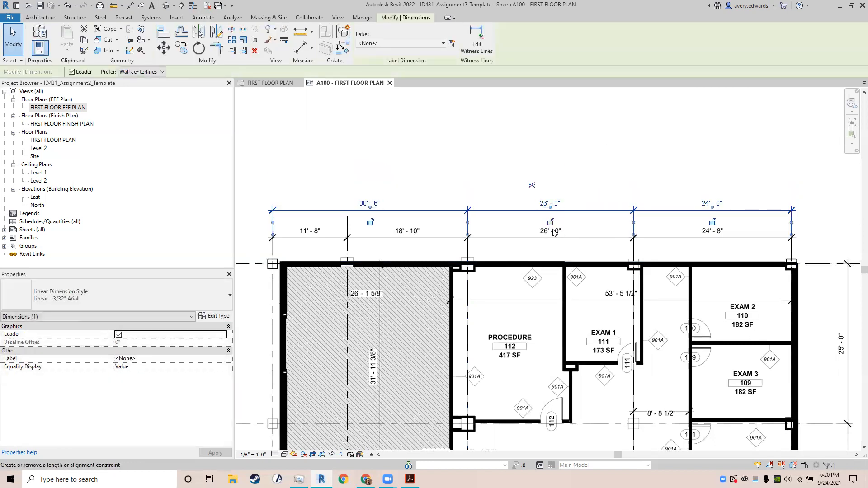
Step: Move grid line D toward grid line C until the two are 24' - 8" apart
middle_click_drag(555, 244, 527, 181)
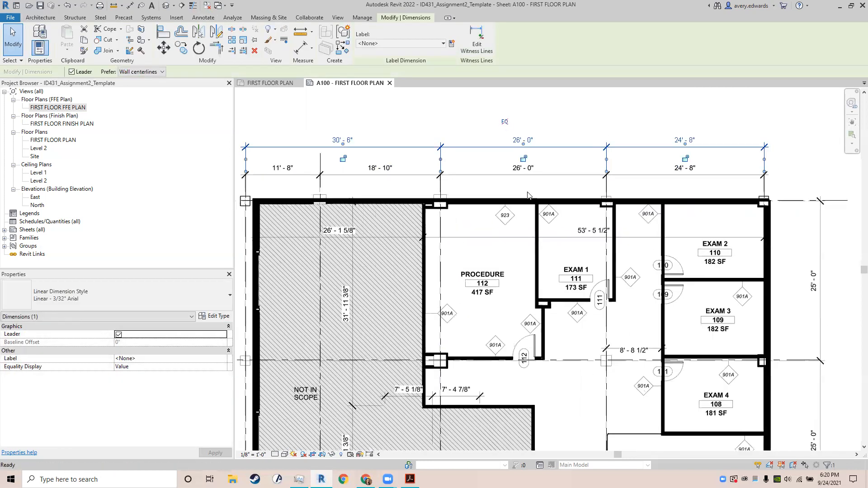
left_click(609, 234)
left_click_drag(610, 234, 601, 235)
left_click(527, 157)
scroll(527, 157, "up", 4)
left_click(480, 165)
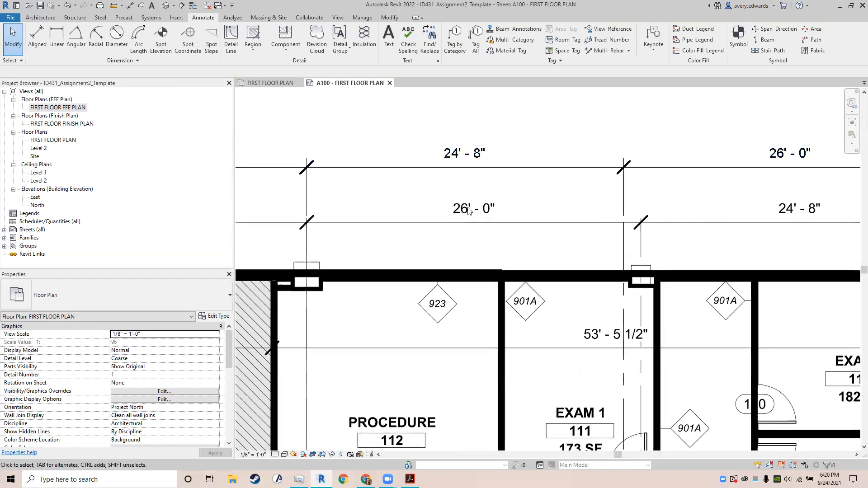
Step: Set the distance between grid lines C and D to 26' - 10" by repositioning grid line D
scroll(462, 216, "down", 3)
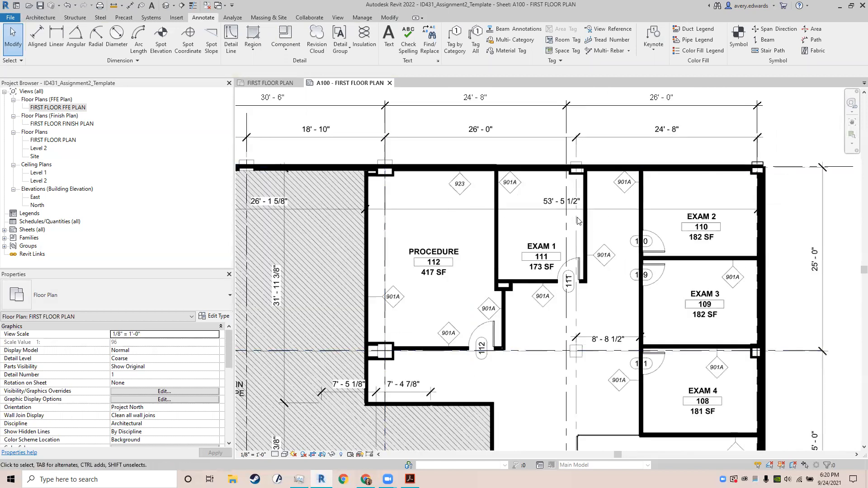
middle_click_drag(538, 175, 579, 278)
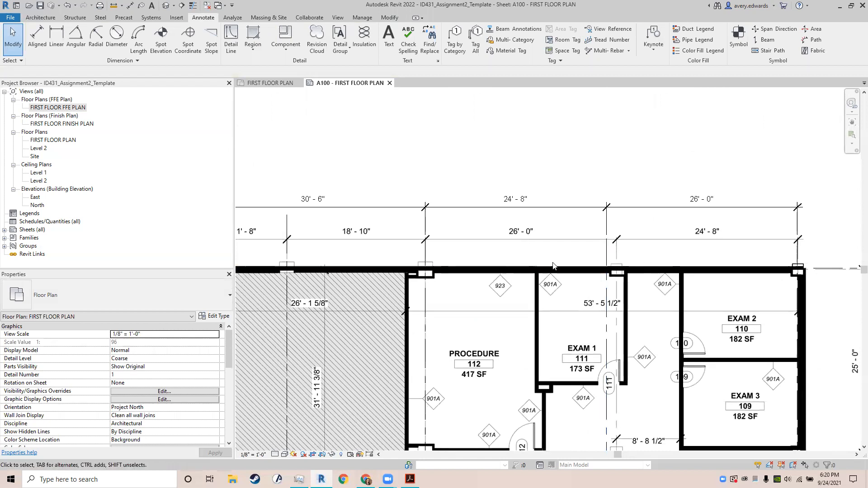
left_click(607, 299)
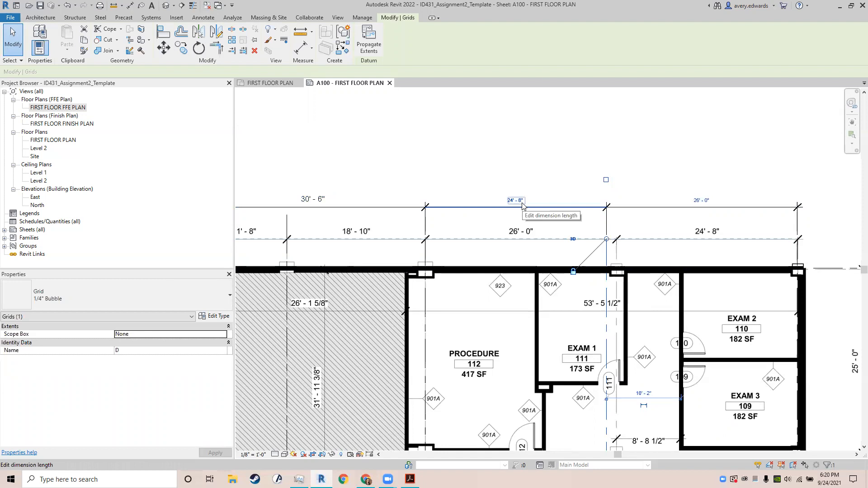
key("Escape")
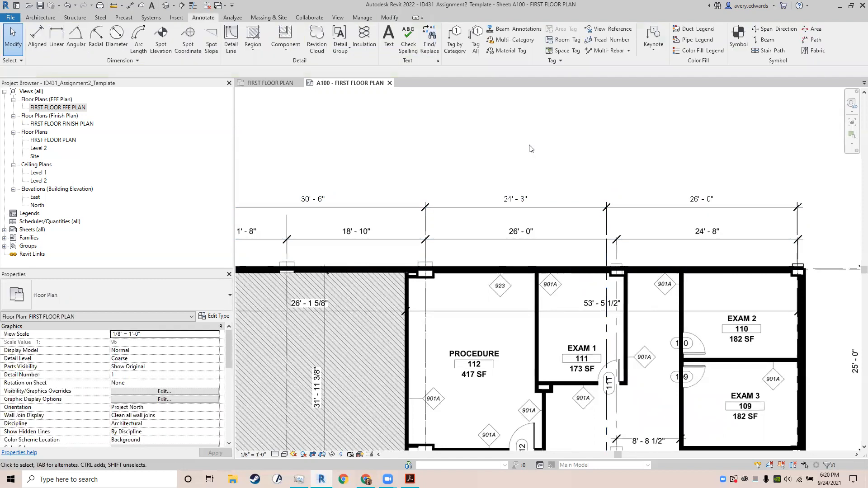
left_click(607, 299)
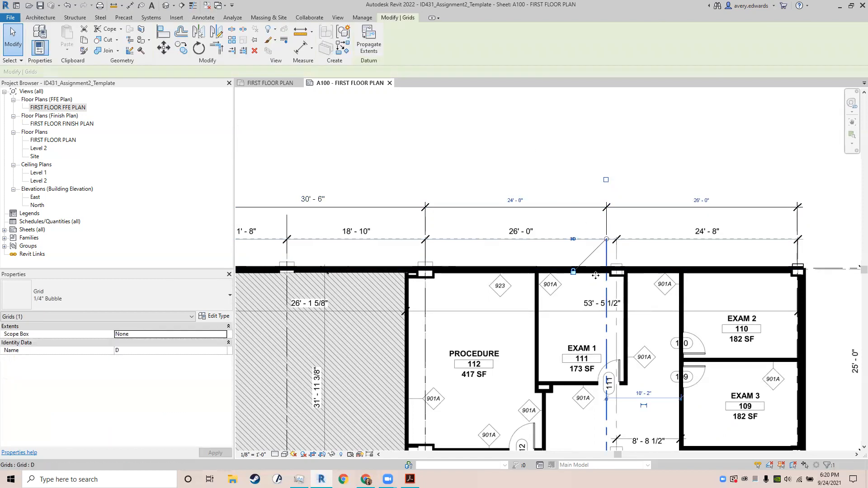
scroll(524, 209, "up", 4)
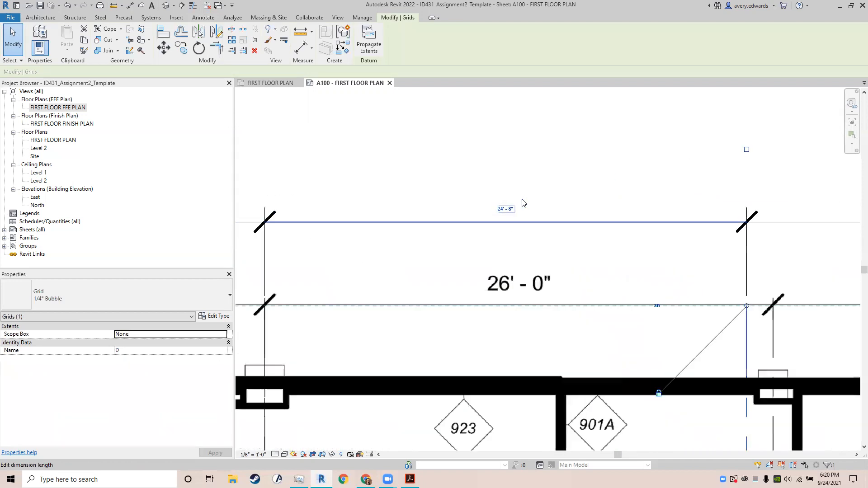
left_click(501, 209)
scroll(501, 213, "down", 4)
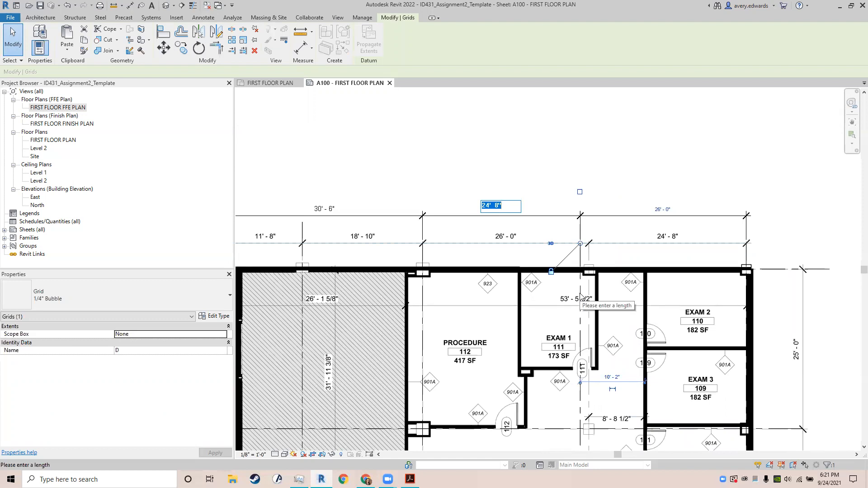
type("26 10")
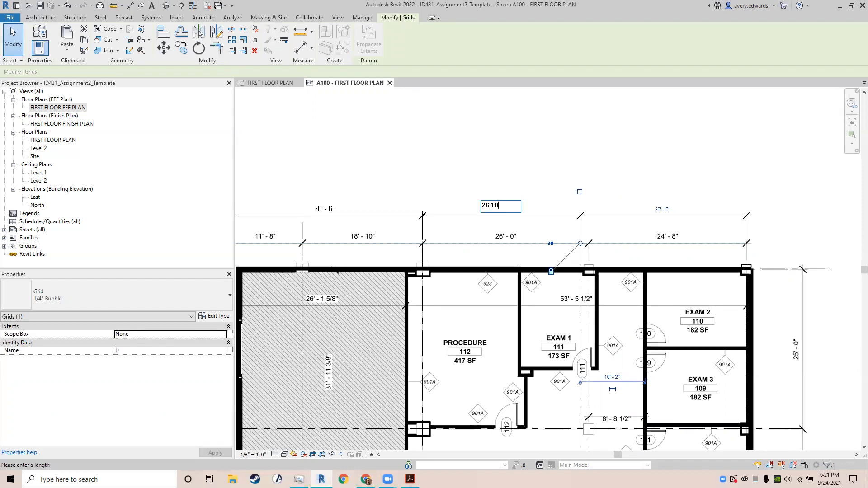
key("Return")
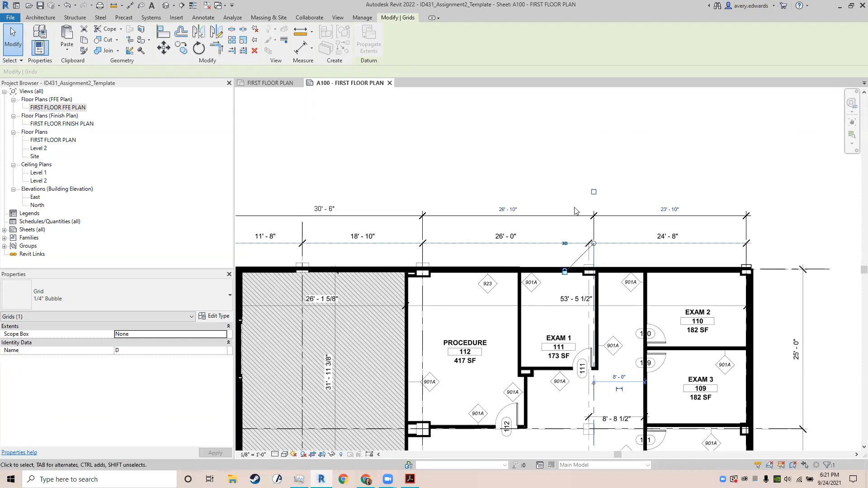
left_click(561, 126)
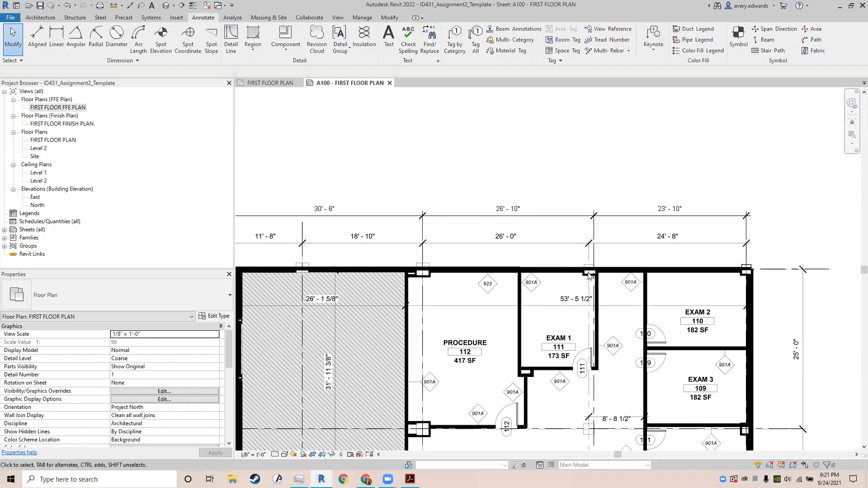
Step: Add the text VERIFY below the value of the dimension between grid lines C and D
left_click(510, 209)
scroll(509, 212, "up", 3)
scroll(516, 216, "down", 3)
scroll(515, 216, "up", 3)
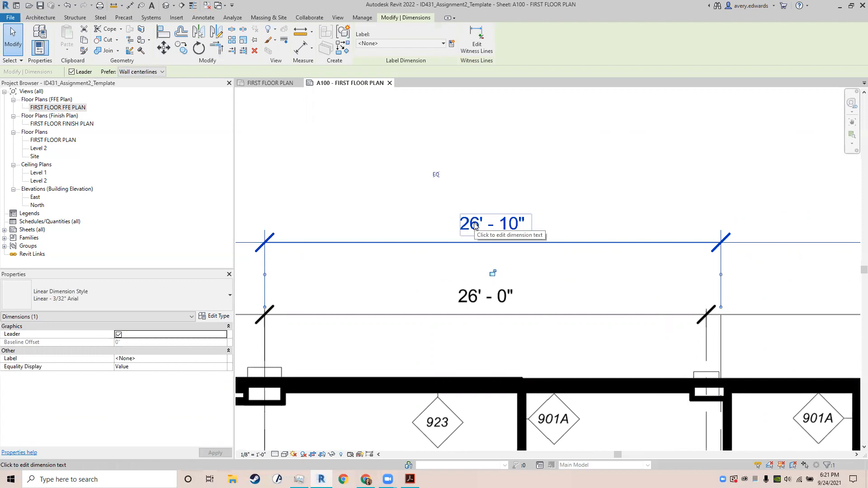
middle_click_drag(524, 232, 523, 138)
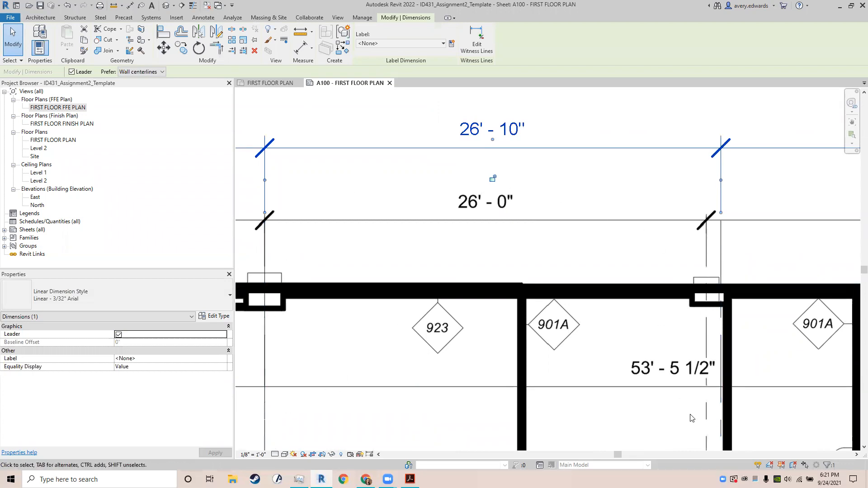
middle_click_drag(505, 140, 466, 216)
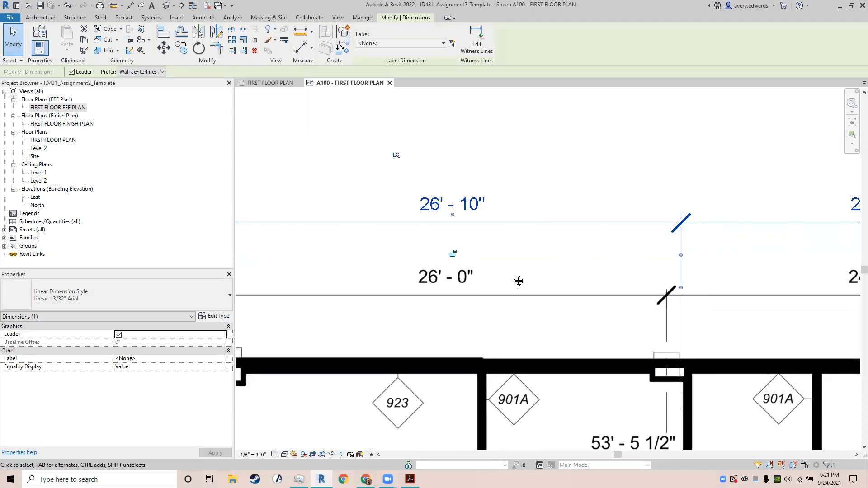
middle_click_drag(519, 281, 591, 223)
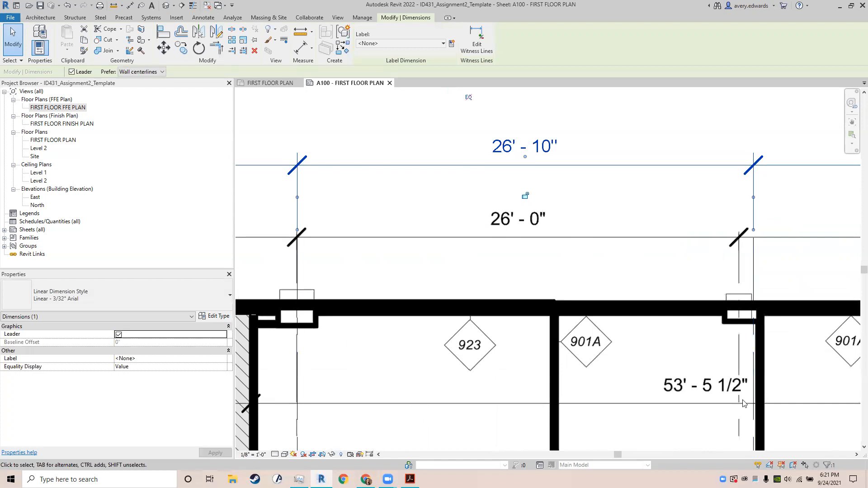
left_click(525, 146)
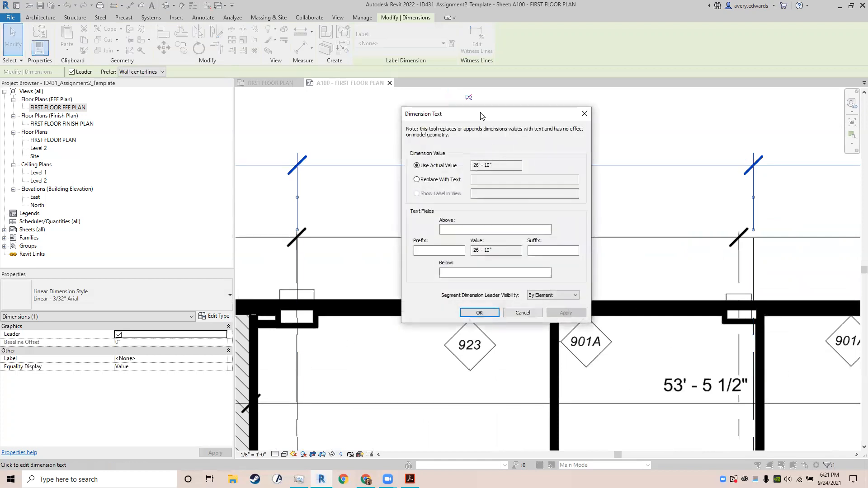
left_click_drag(481, 116, 492, 135)
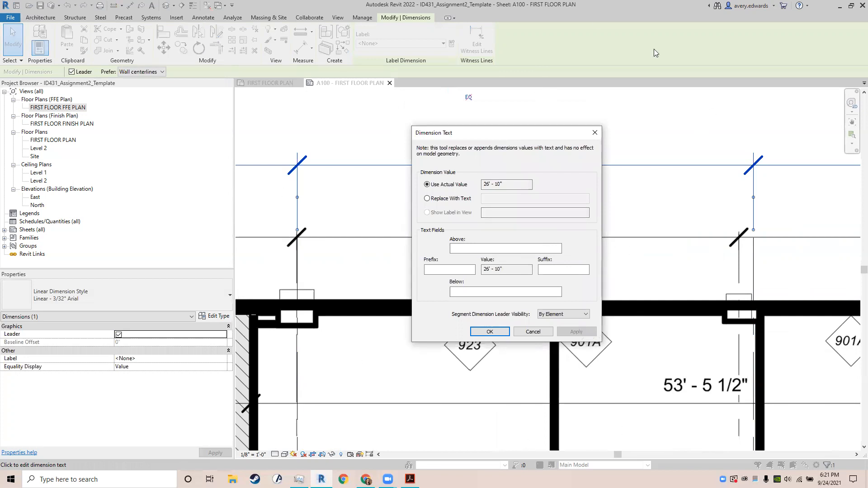
left_click(487, 292)
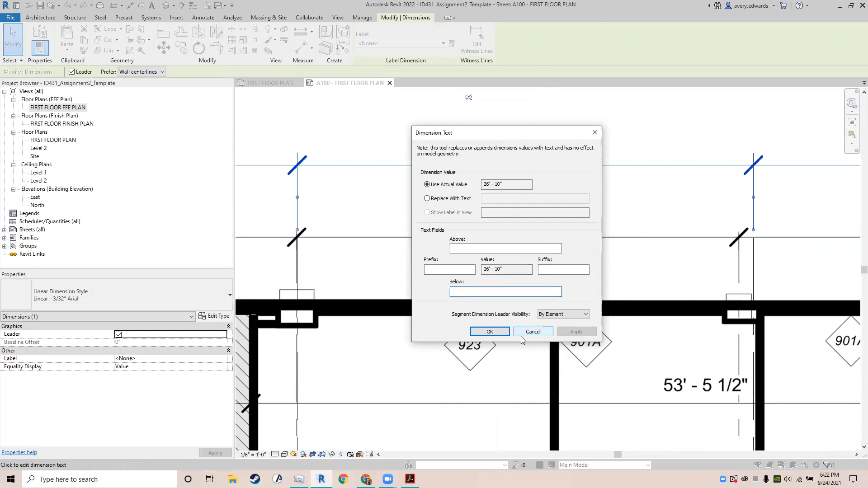
type("VERIFY")
key("Return")
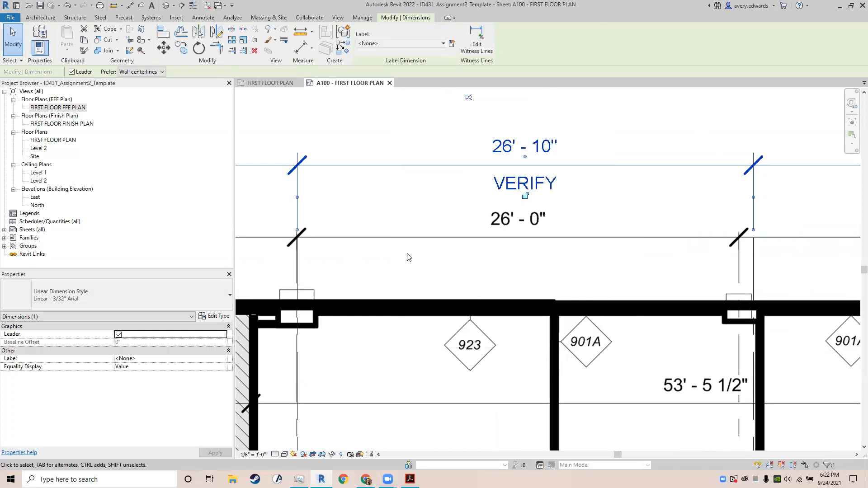
Step: Try to replace the value of the dimension between grid lines C and D with the text 10'
scroll(590, 162, "down", 4)
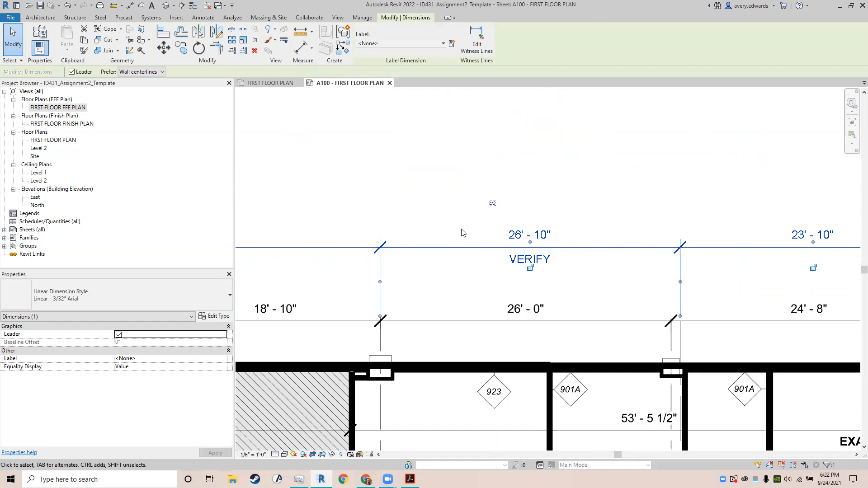
middle_click_drag(611, 323, 573, 282)
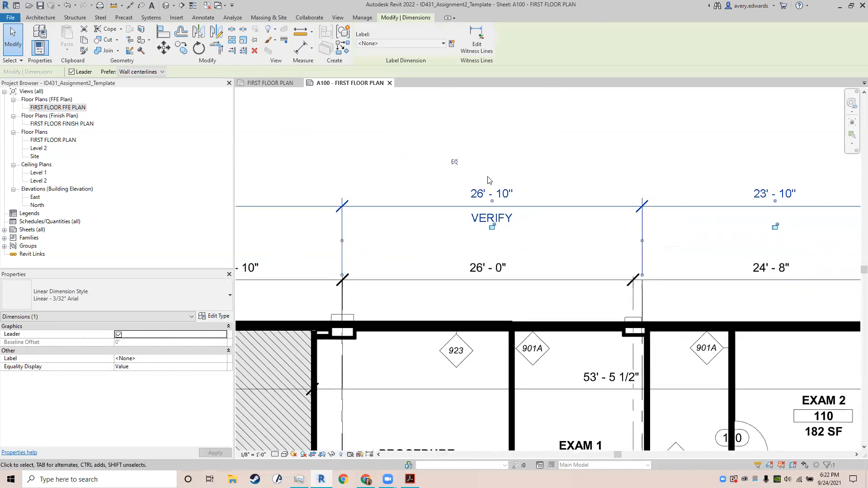
left_click(505, 211)
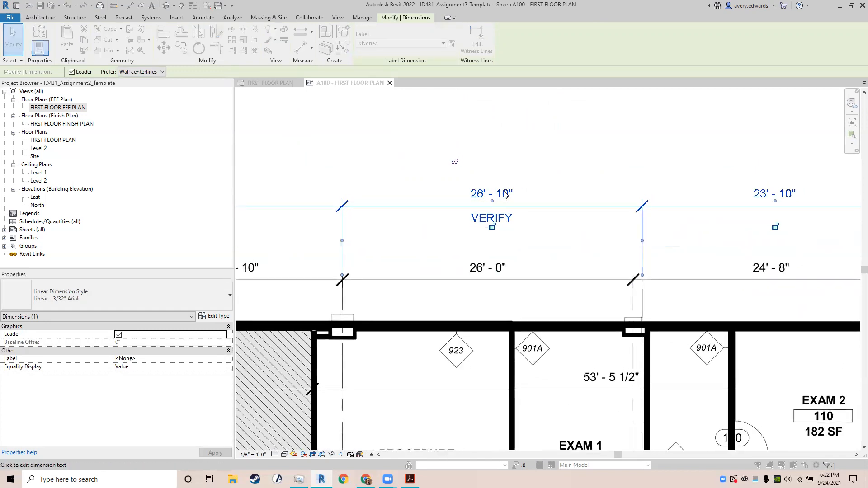
left_click(449, 201)
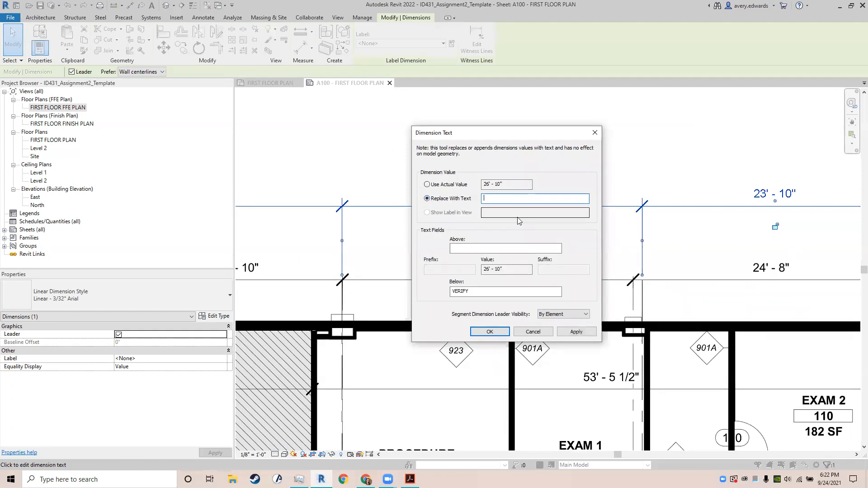
type("10'")
key("Return")
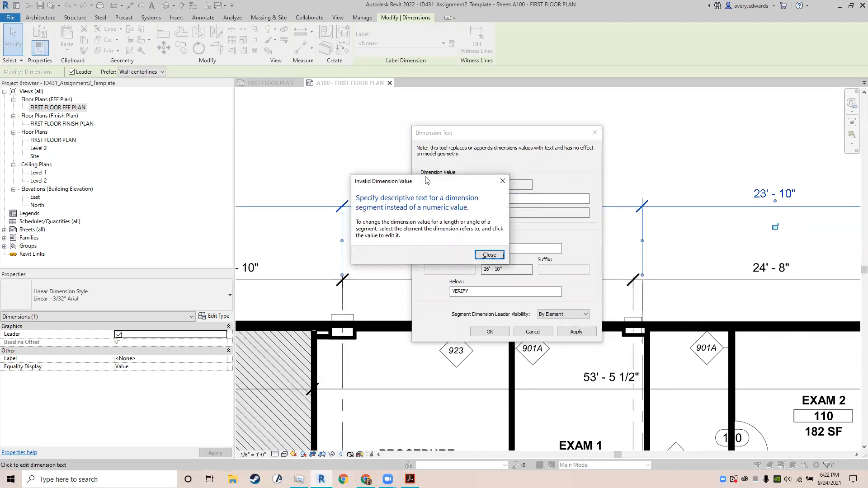
left_click_drag(423, 182, 329, 169)
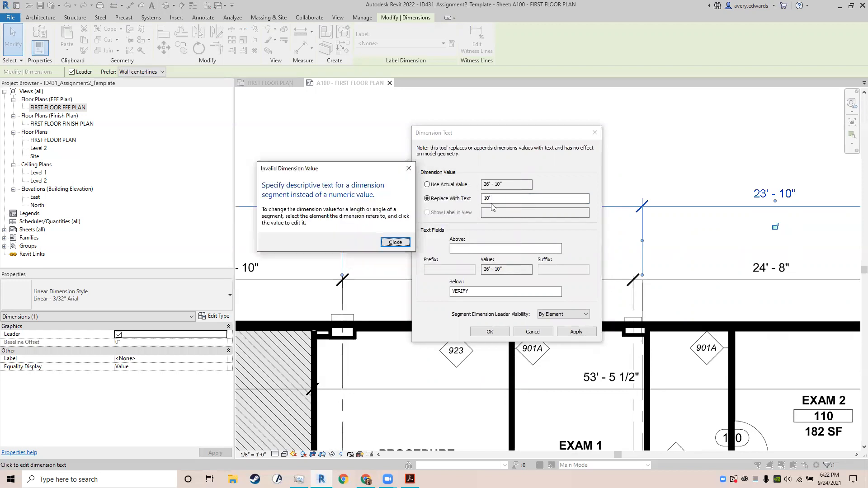
left_click(396, 243)
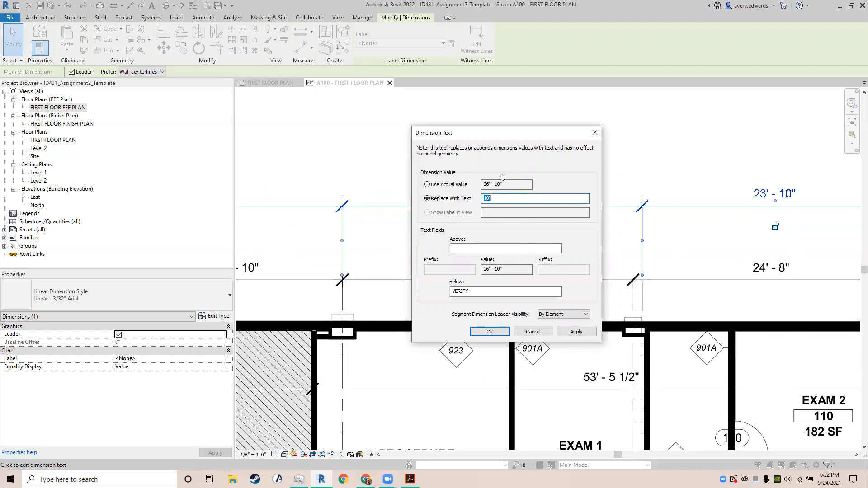
left_click(543, 334)
Step: Remove the VERIFY text from below the dimension between grid lines C and D
middle_click_drag(607, 258, 589, 233)
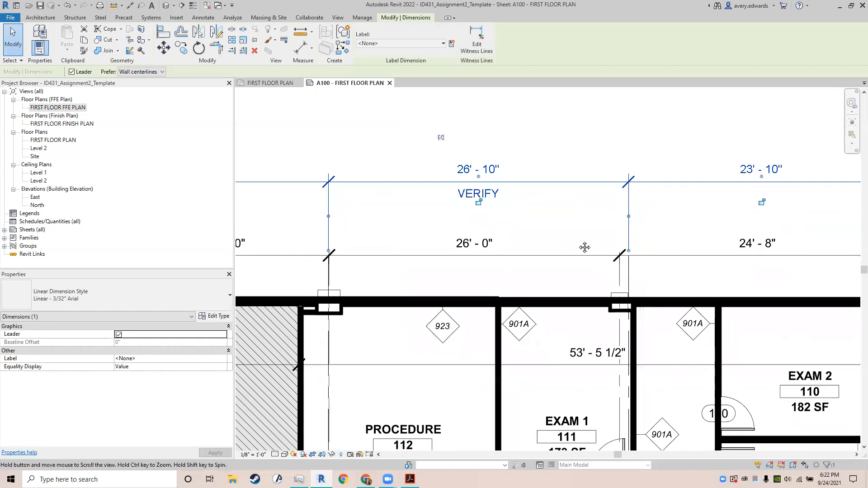
left_click(478, 194)
left_click(502, 295)
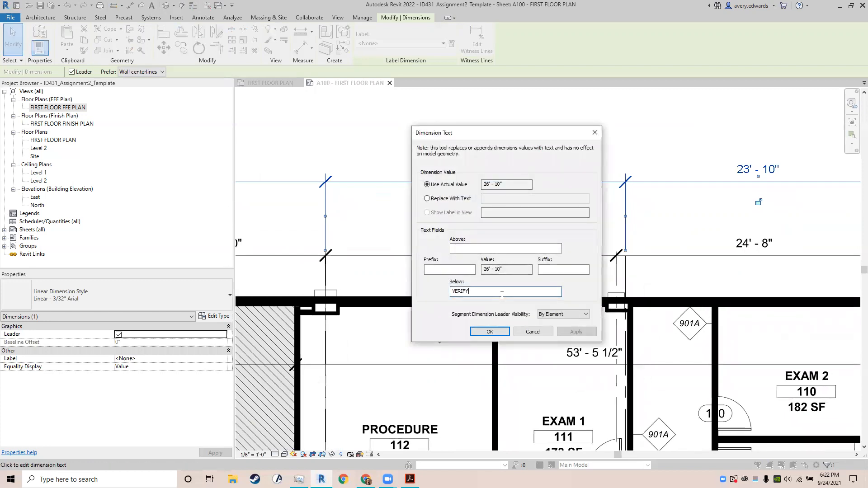
key("BackSpace")
key("BackSpace")
key("BackSpace")
key("BackSpace")
key("BackSpace")
left_click(490, 331)
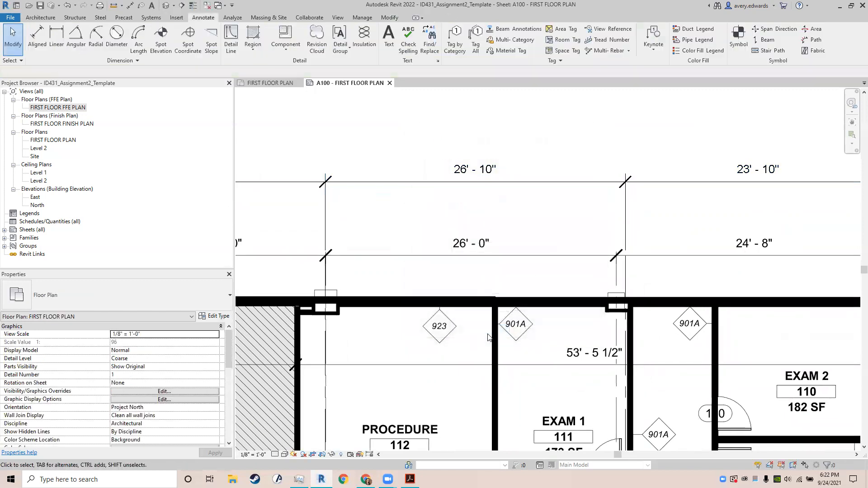
Step: Reposition grid line D so that it is 26' from grid line C
left_click(620, 328)
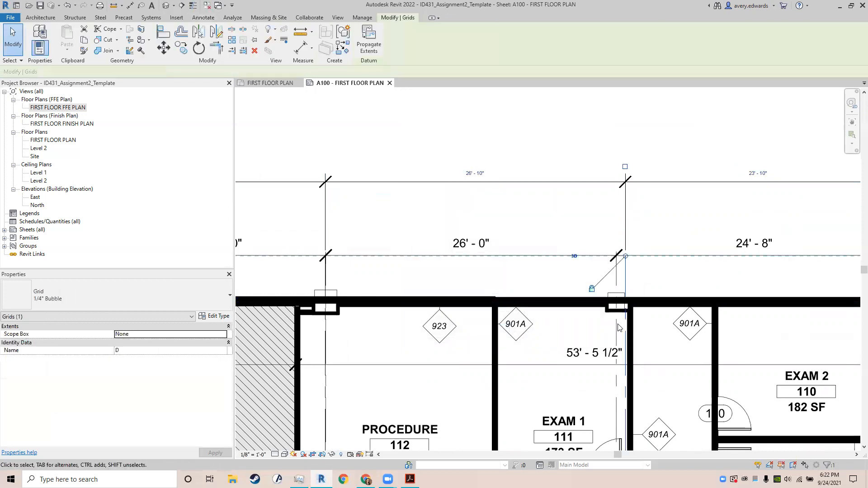
scroll(618, 328, "down", 3)
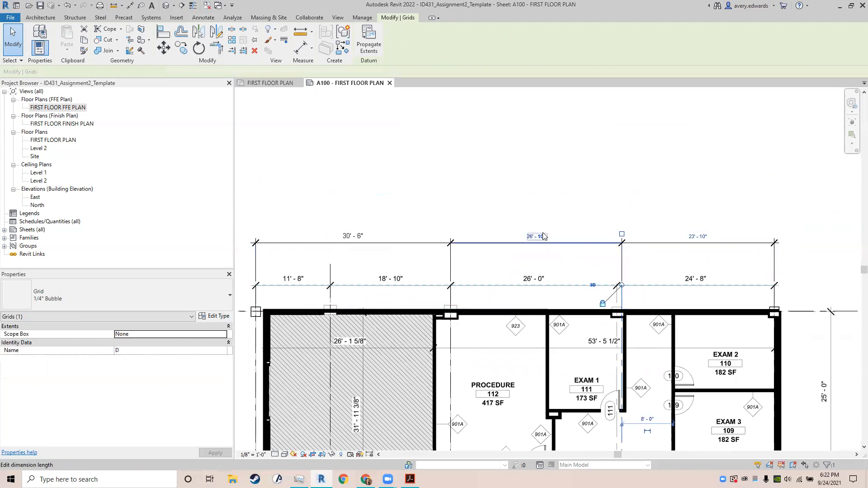
scroll(576, 256, "up", 3)
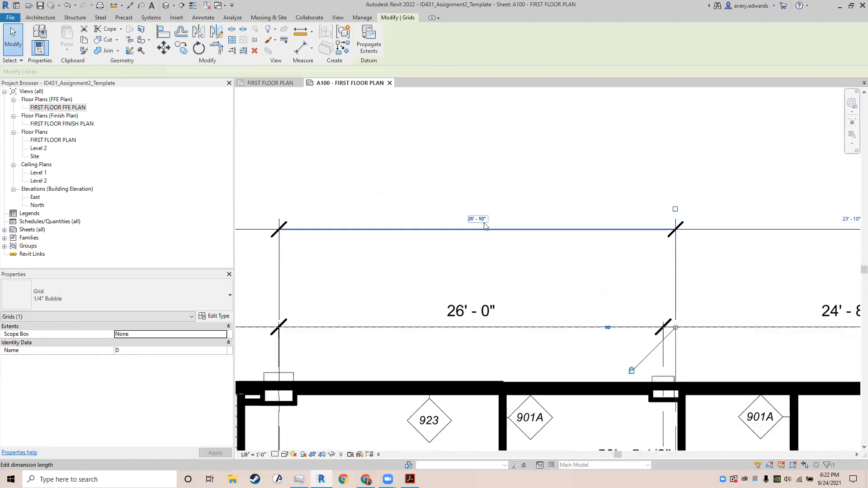
left_click(482, 220)
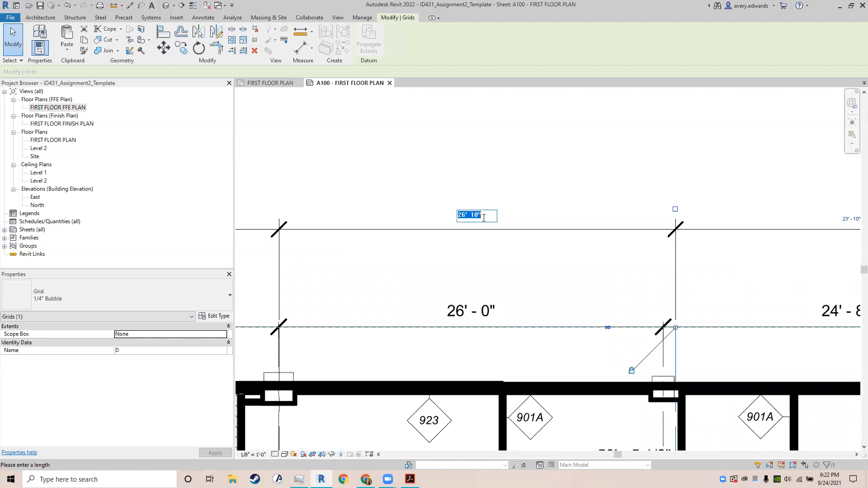
type("26")
key("Return")
key("Escape")
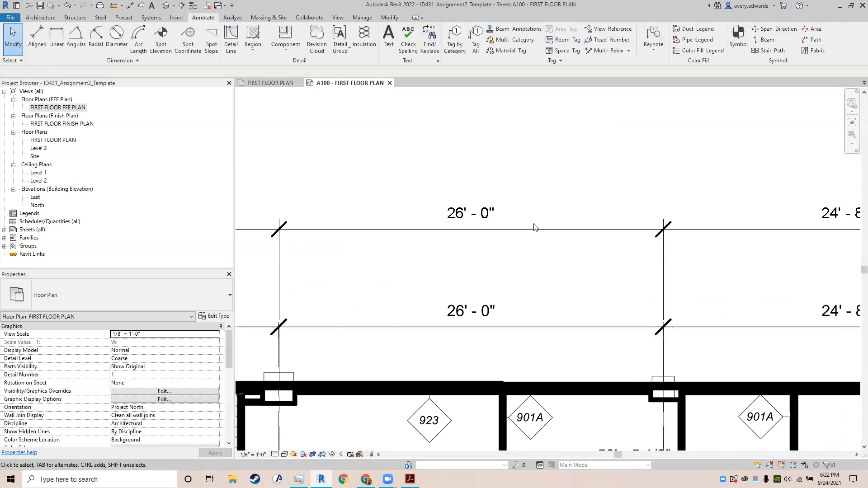
Step: Lock the dimension segment between grid lines C and D in the upper grid dimension string
left_click(510, 228)
scroll(510, 227, "down", 1)
scroll(510, 226, "down", 1)
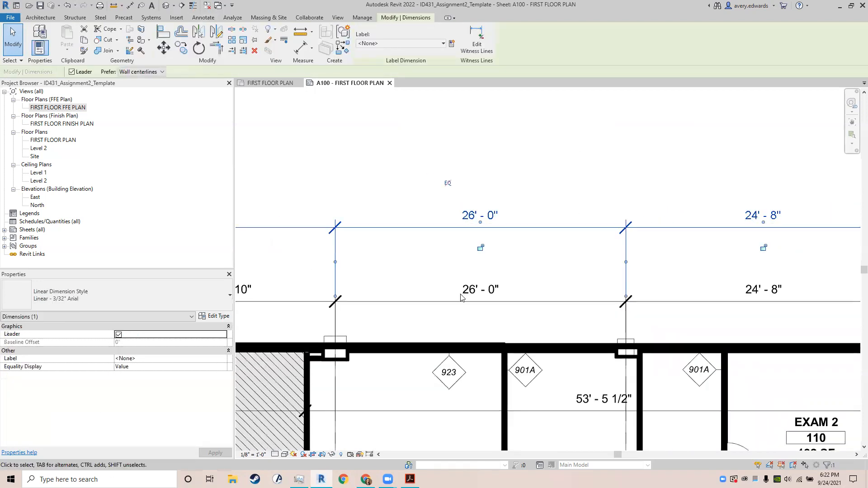
left_click(481, 248)
middle_click_drag(542, 262, 493, 188)
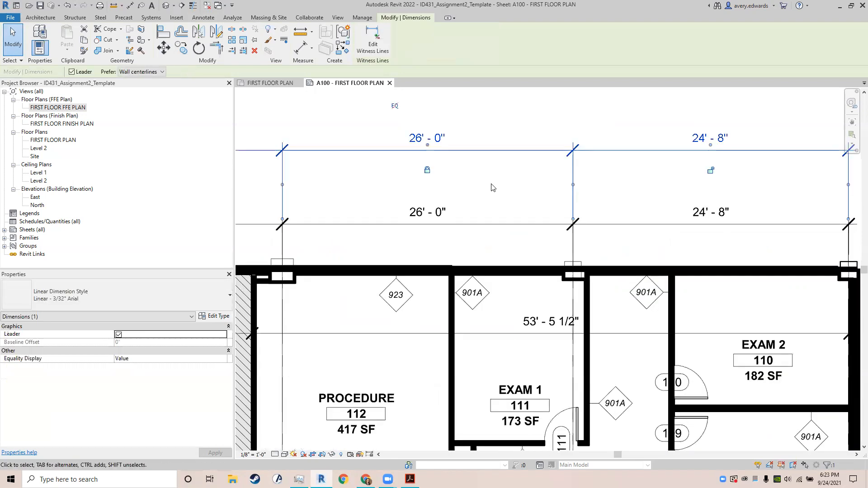
Step: Examine the lock state of the segments in the upper grid dimension string
scroll(493, 188, "down", 4)
scroll(645, 268, "up", 2)
middle_click_drag(421, 218, 425, 361)
left_click(447, 196)
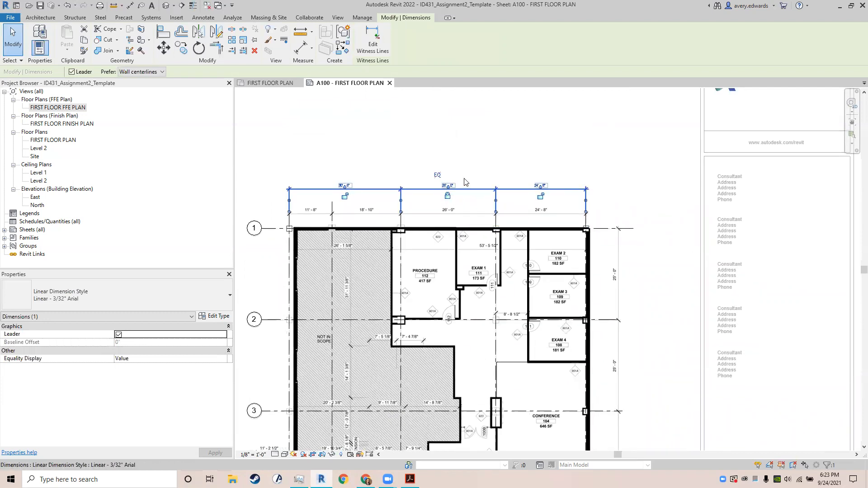
scroll(447, 172, "up", 3)
scroll(462, 197, "up", 2)
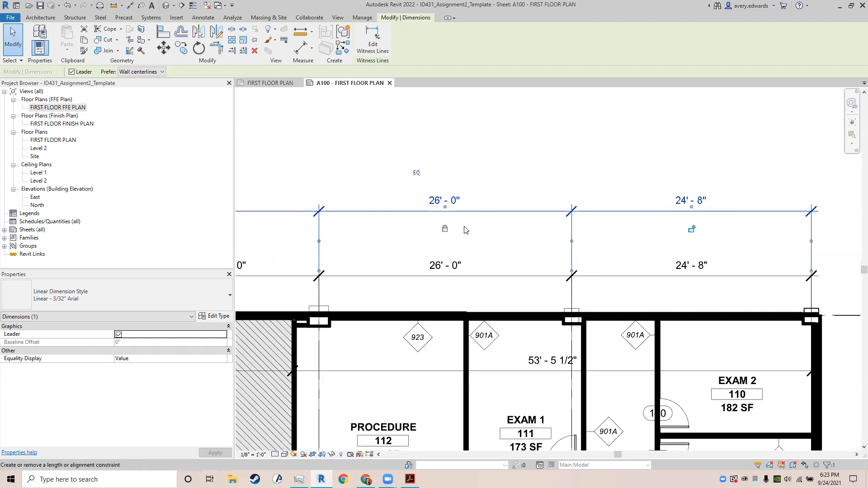
left_click(536, 184)
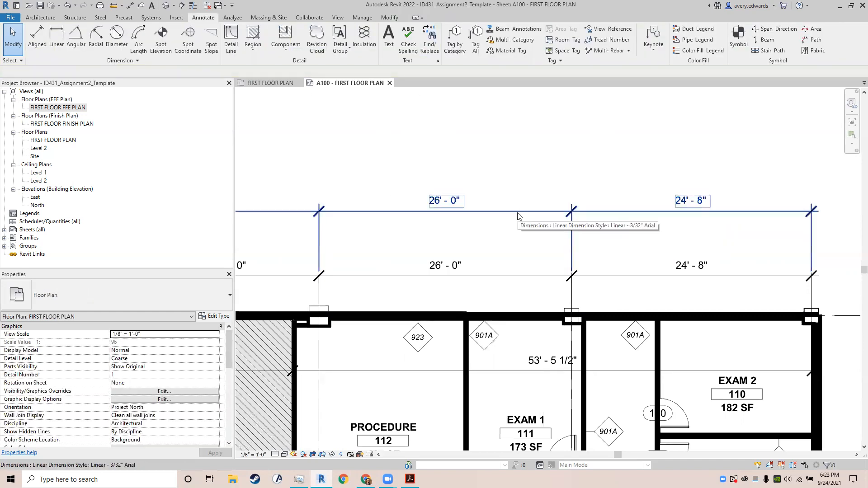
scroll(519, 216, "down", 5)
scroll(488, 248, "up", 5)
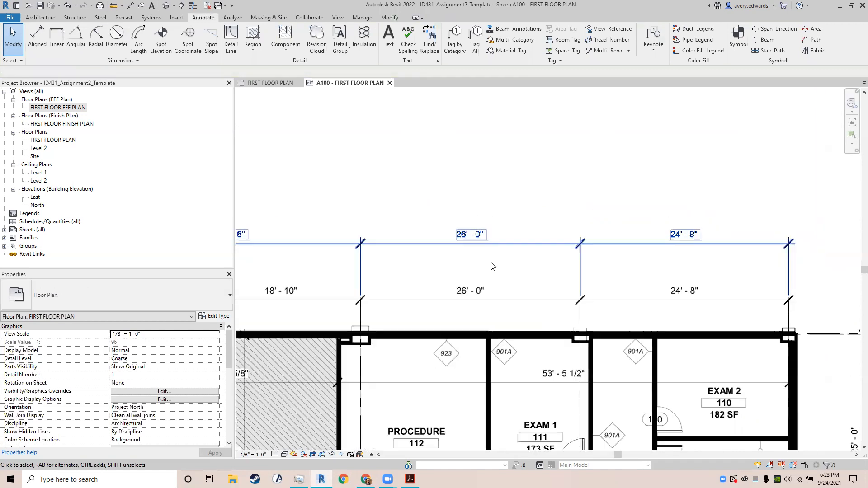
Step: Delete the upper grid dimension string and unconstrain the grid lines from its lock constraints
left_click(488, 248)
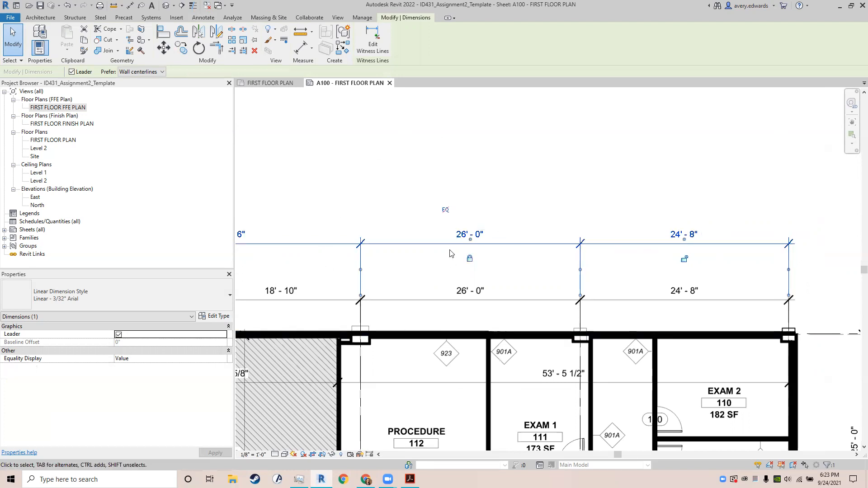
mouse_move(412, 238)
left_mouse_down()
mouse_move(407, 153)
mouse_move(407, 198)
left_mouse_up()
key("Delete")
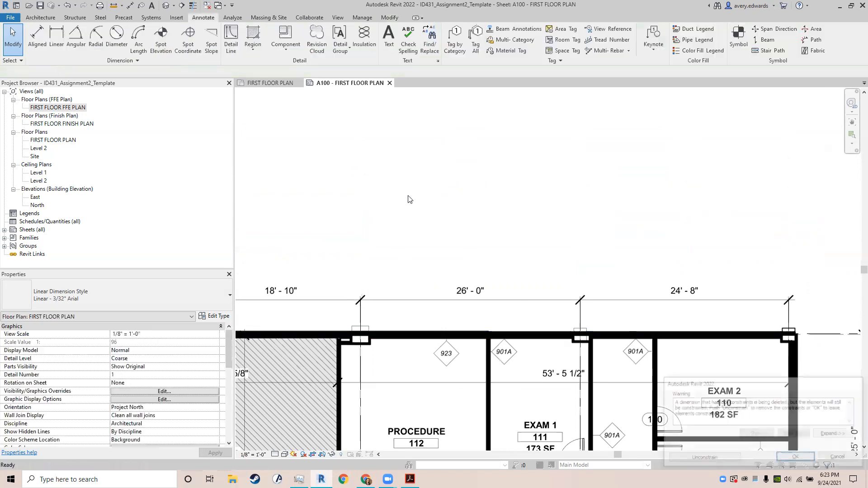
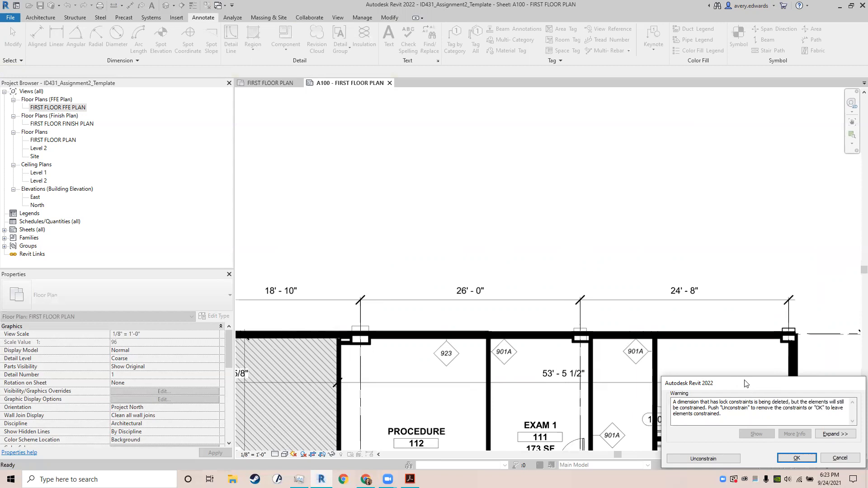
left_click_drag(746, 384, 680, 350)
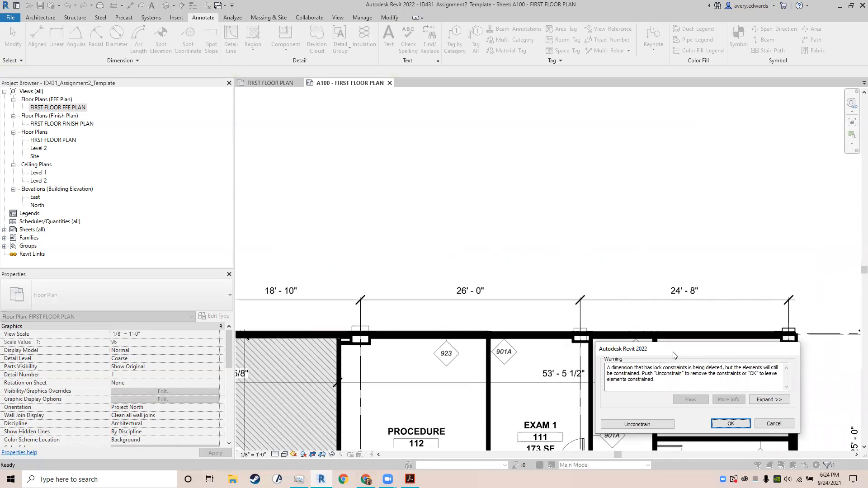
left_click_drag(669, 348, 637, 267)
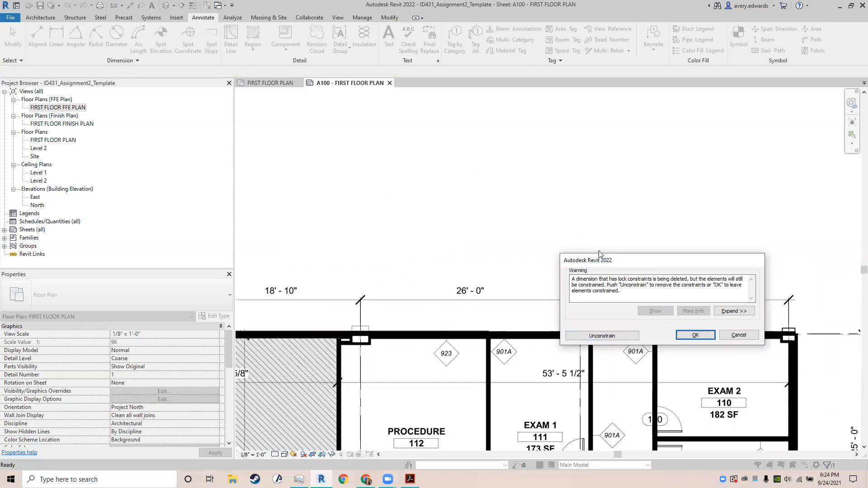
left_click(583, 339)
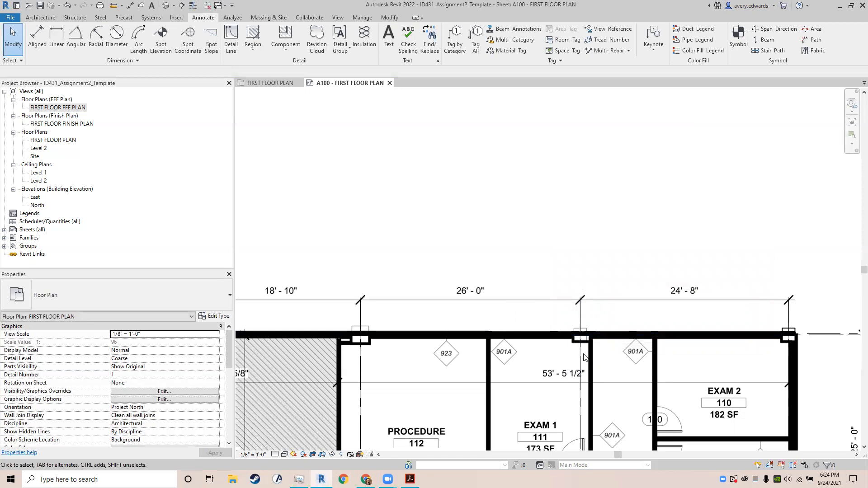
Step: Add an aligned dimension between grid lines C and D above the underlay's dimension string and lock it
left_click(581, 354)
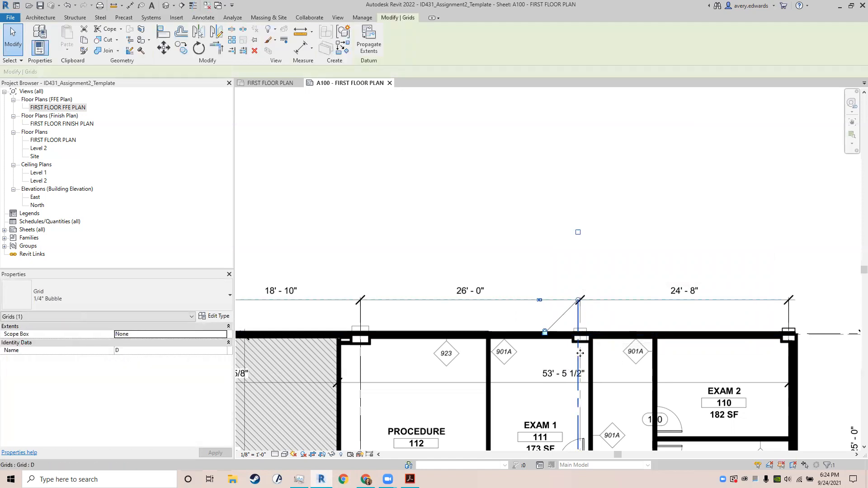
left_click(458, 234)
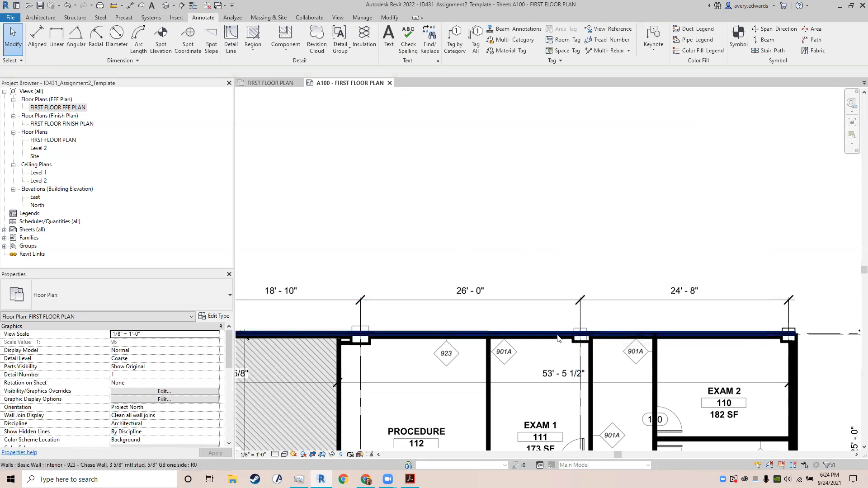
key("d")
key("i")
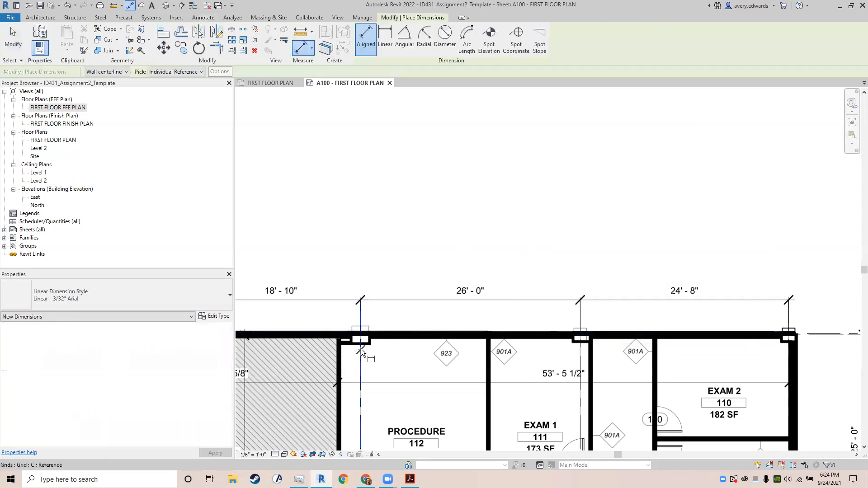
left_click(361, 349)
left_click(583, 357)
left_click(511, 262)
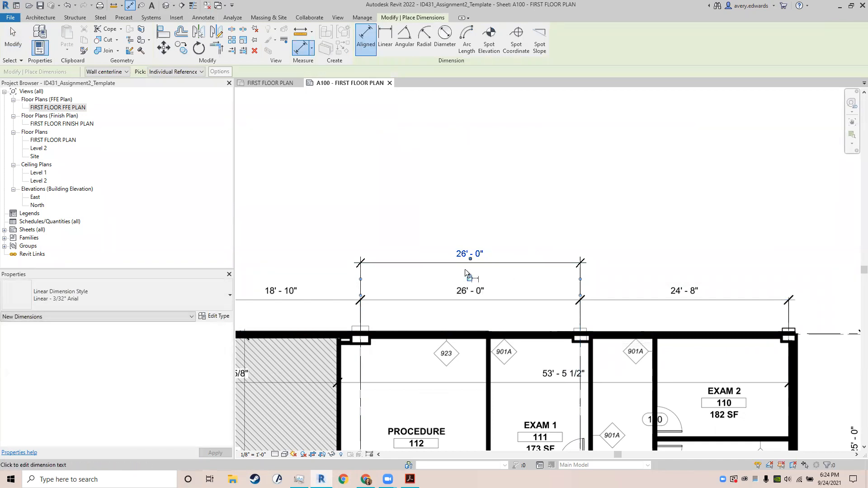
key("Escape")
key("Escape")
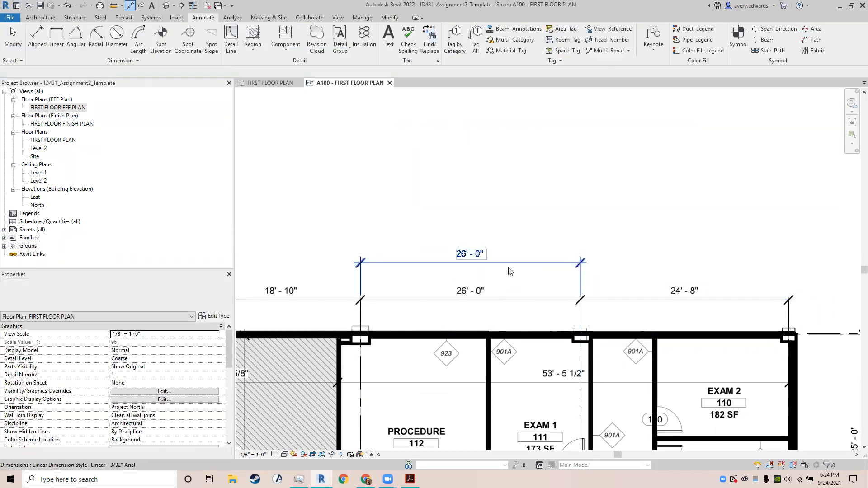
left_click(474, 278)
left_click(470, 278)
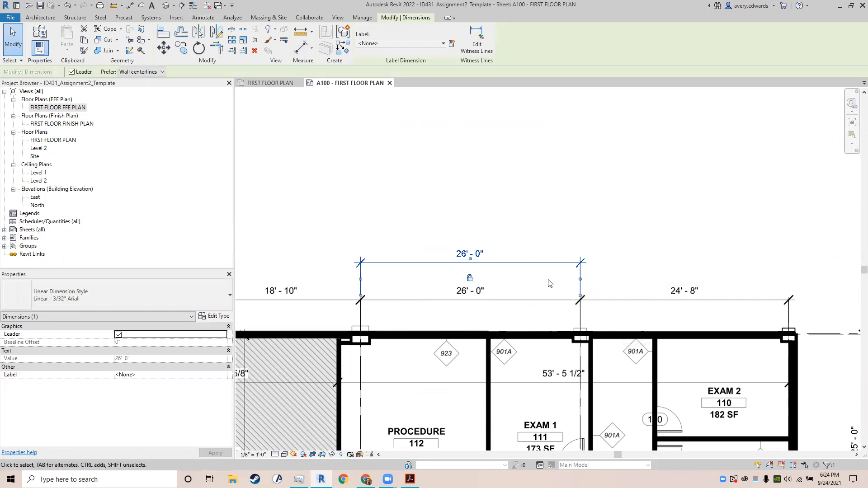
Step: Nudge grid line D away from its column toward grid line C to test the locked spacing
scroll(589, 352, "down", 3)
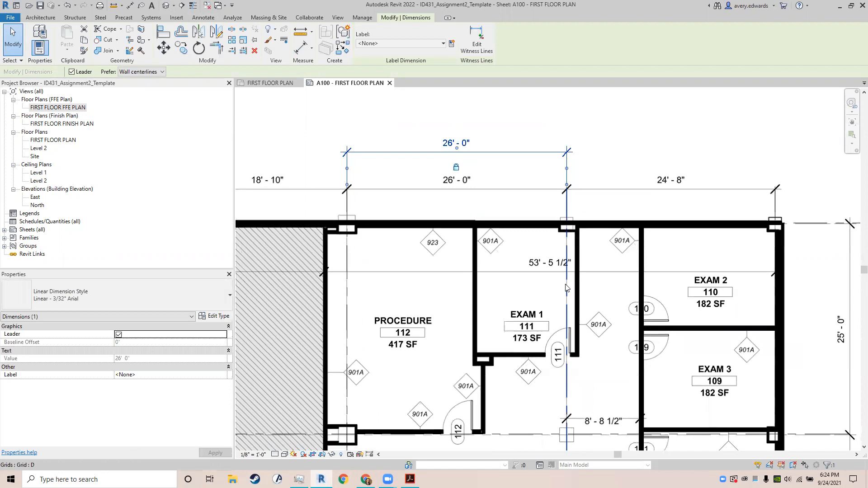
middle_click_drag(566, 287, 569, 282)
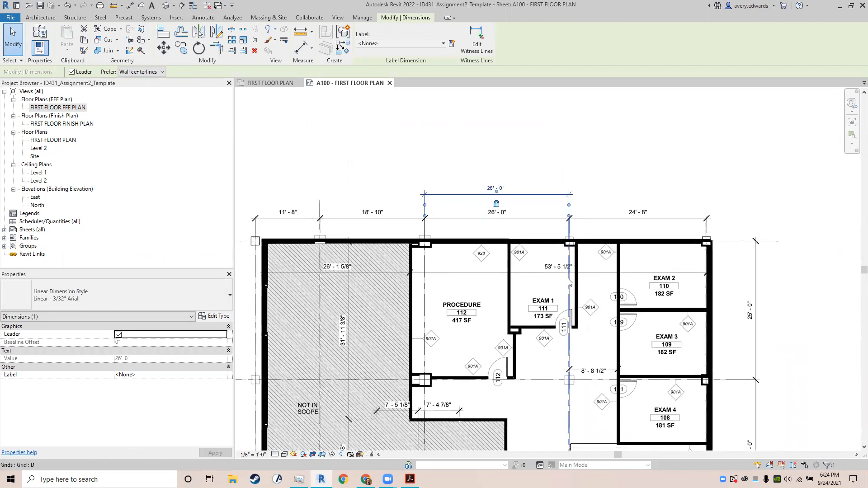
left_click(569, 282)
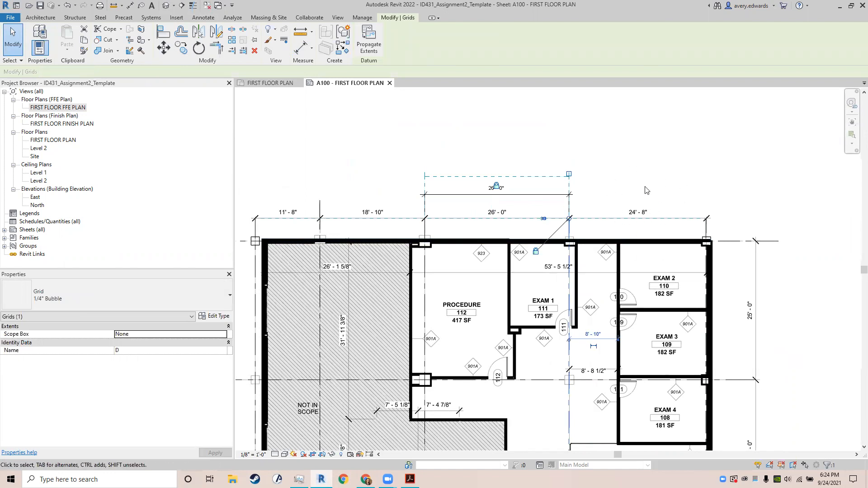
left_click_drag(571, 252, 568, 254)
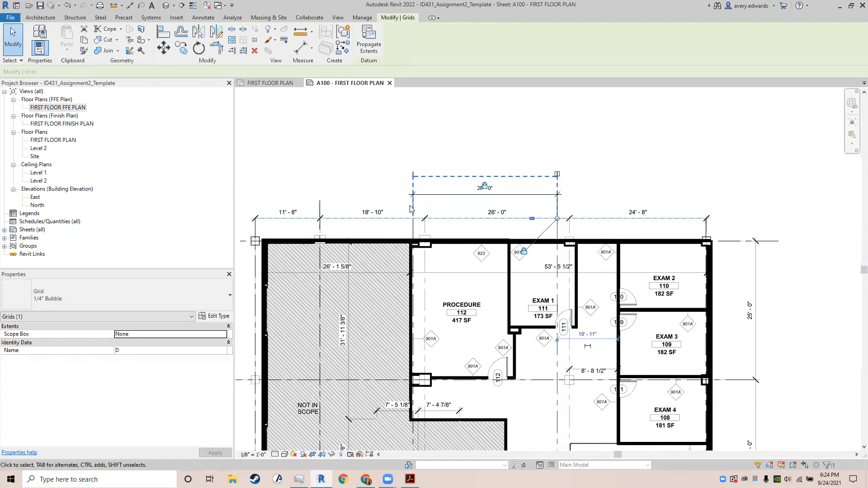
key("Left")
key("Left")
key("Left")
scroll(485, 178, "up", 4)
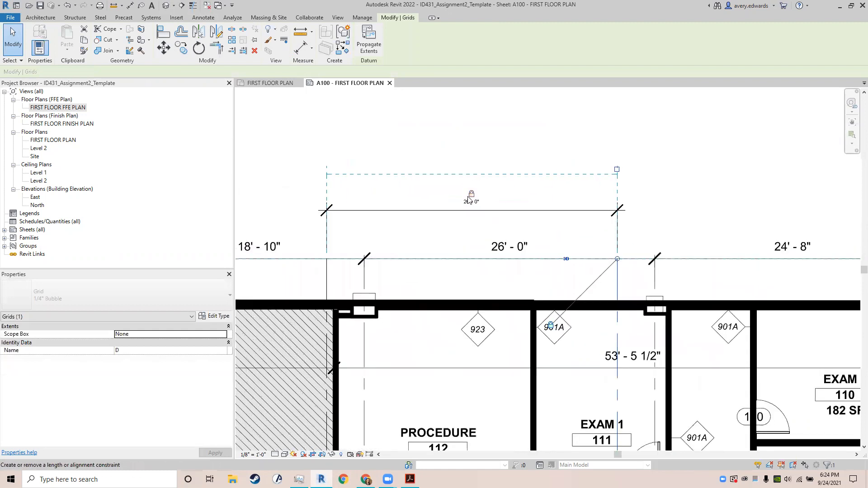
Step: Nudge grid line D back toward its column on the underlay, moving grid line C with it
middle_click_drag(603, 312, 512, 298)
key("Left")
key("Left")
key("Left")
key("Right")
key("Right")
key("Right")
key("Right")
key("Right")
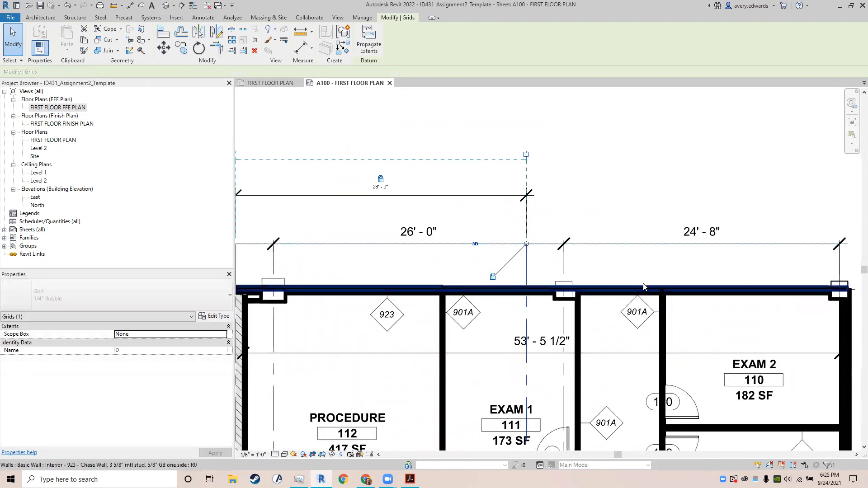
scroll(645, 286, "down", 4)
key("Right")
key("Right")
key("Right")
key("Right")
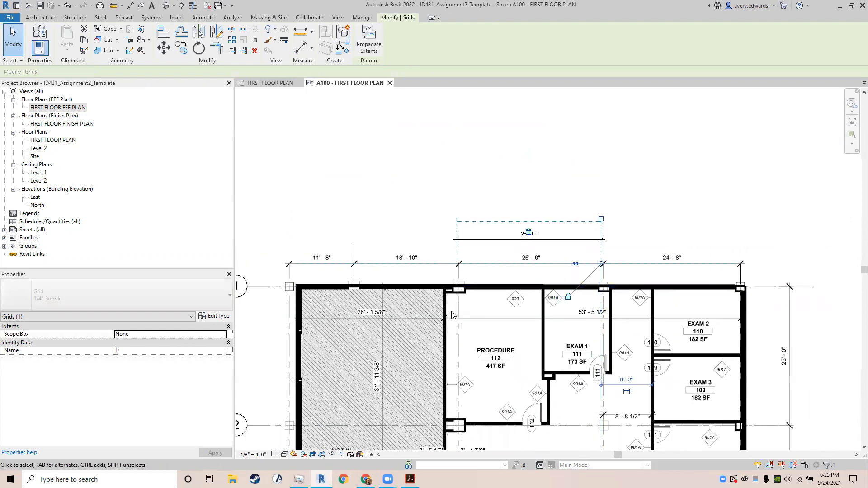
Step: Reselect grid line D and nudge it back and forth to retest its locked spacing to C
left_click(651, 237)
left_click(602, 308)
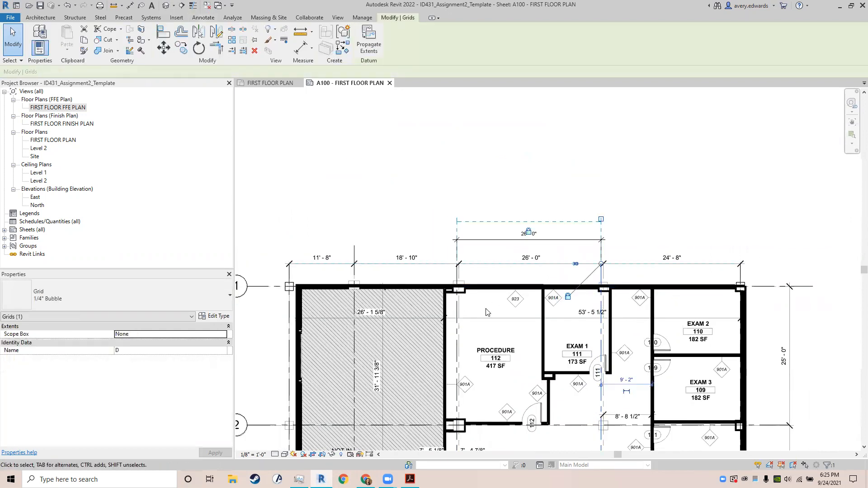
key("Left")
key("Left")
key("Left")
key("Left")
key("Left")
key("Left")
key("Left")
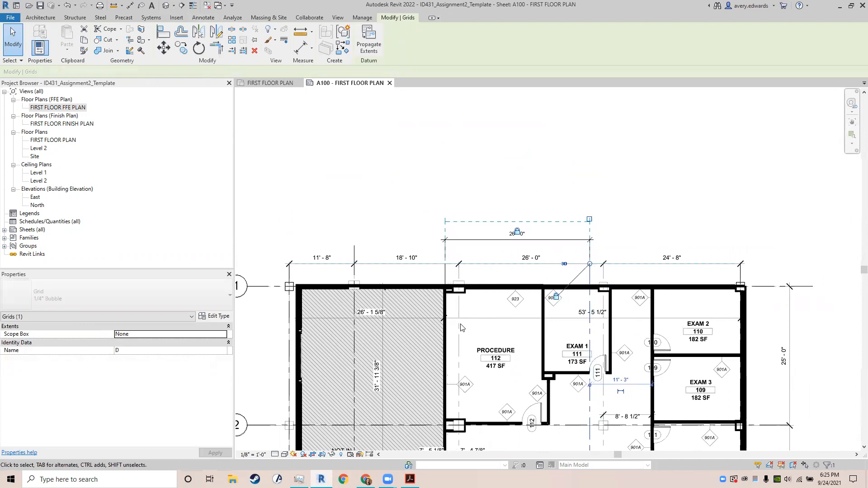
key("Right")
key("Right")
key("Right")
key("Right")
key("Right")
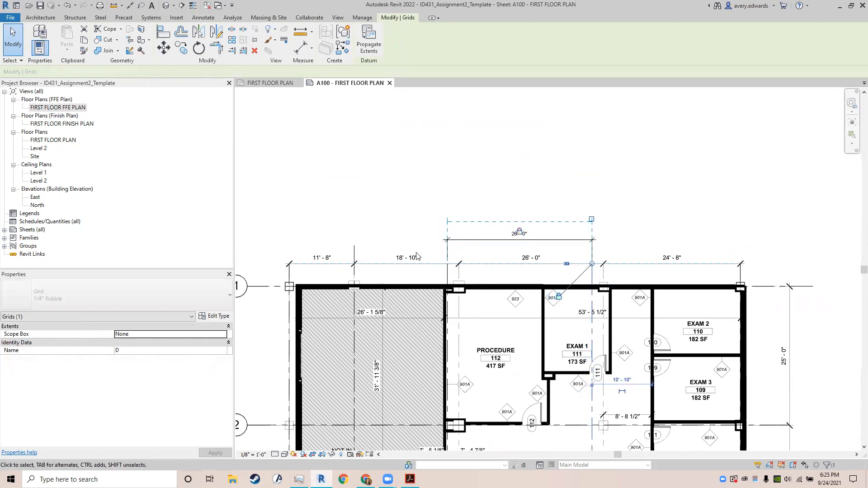
Step: Nudge grid line D into alignment with the underlay's column centerline on the wall above Exam 1
scroll(598, 279, "up", 6)
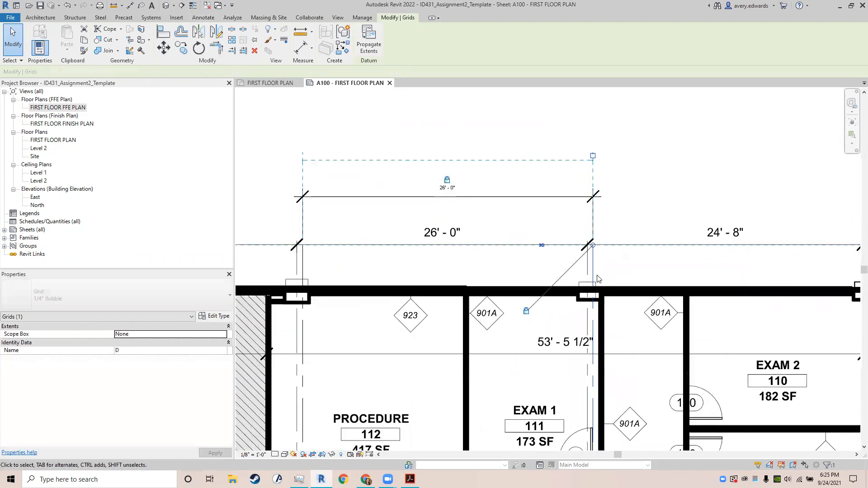
scroll(598, 279, "up", 1)
key("Left")
key("Left")
key("Left")
key("Left")
key("Left")
key("Left")
key("Left")
key("Left")
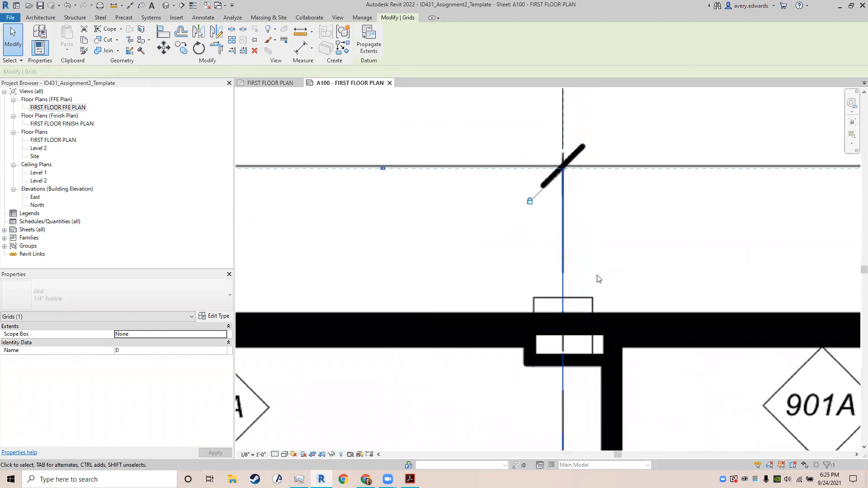
scroll(597, 280, "down", 7)
key("Escape")
Step: Review the overall column grid, lines 1 to 5 and A to E, against the floor plan underlay
mouse_move(612, 240)
middle_mouse_down()
mouse_move(628, 169)
mouse_move(611, 152)
middle_mouse_up()
scroll(569, 293, "down", 1)
middle_click_drag(572, 373, 538, 249)
scroll(579, 262, "down", 2)
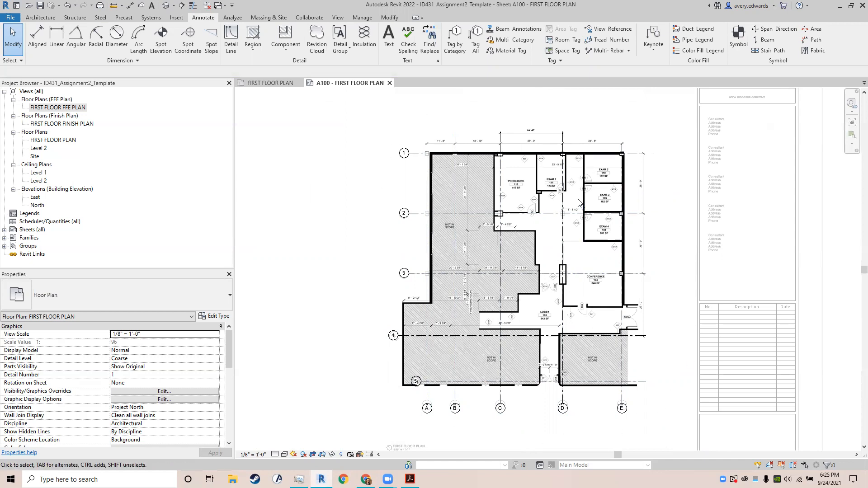
scroll(488, 265, "up", 2)
scroll(437, 339, "up", 1)
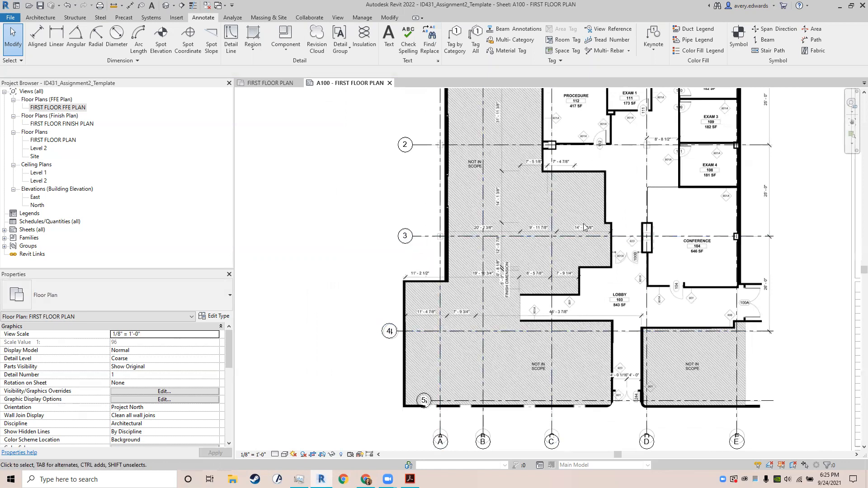
middle_click_drag(514, 150, 465, 205)
middle_click_drag(390, 200, 365, 136)
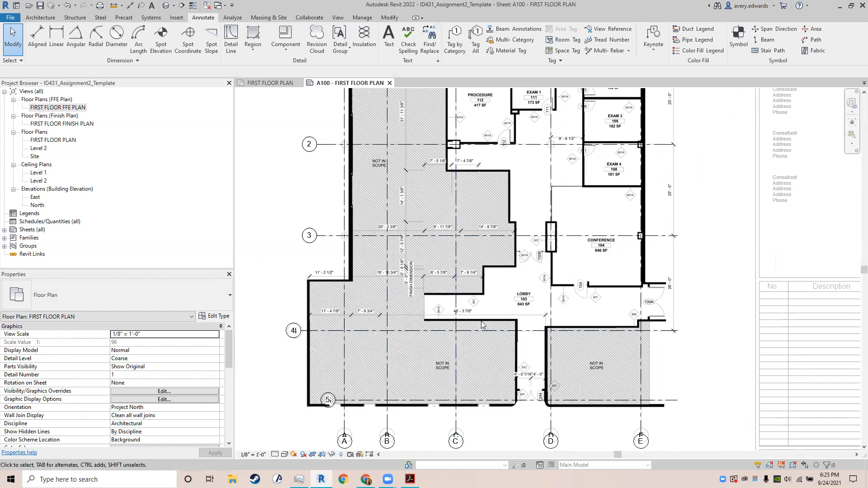
Step: Examine the underlay's interior dimensions around the lobby and the not-in-scope area
scroll(480, 322, "up", 3)
middle_click_drag(521, 323, 691, 294)
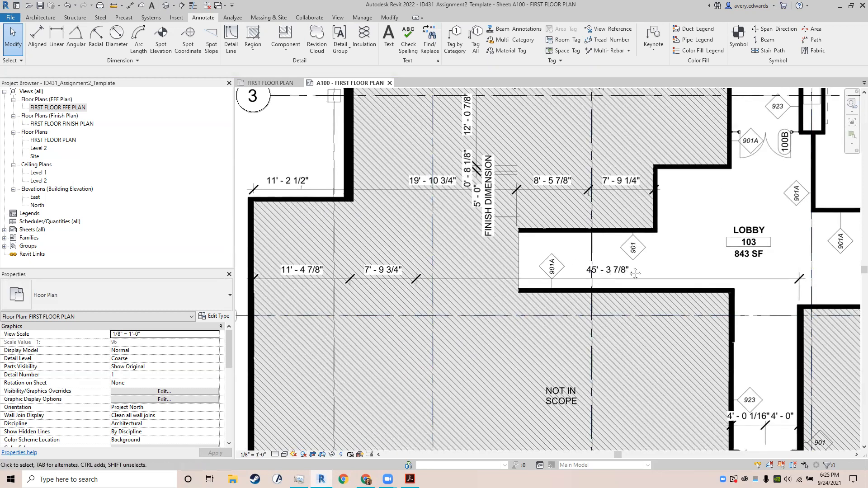
middle_click_drag(639, 271, 502, 301)
middle_click_drag(549, 212, 466, 409)
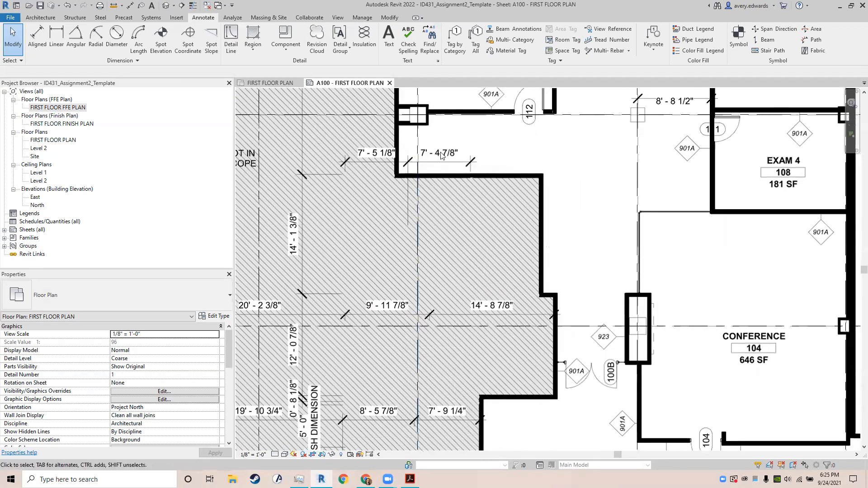
scroll(450, 155, "down", 5)
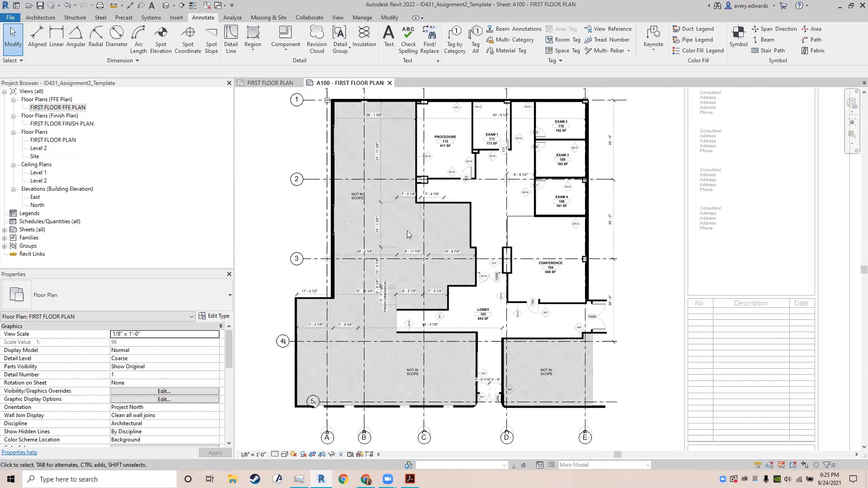
scroll(407, 234, "down", 1)
middle_click_drag(502, 241, 523, 272)
scroll(477, 207, "up", 1)
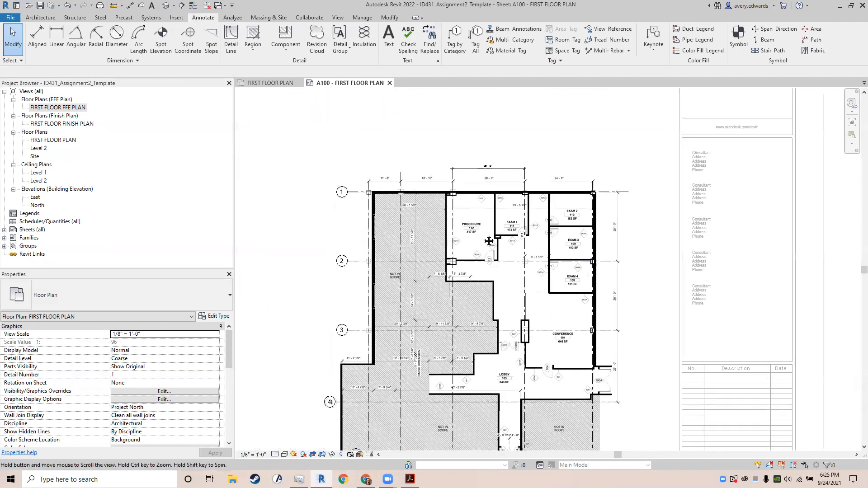
Step: Examine where the underlay's overall dimension through Procedure, Exam 1 and Exam 2 meets the walls, with the Aligned Dimension tool active
scroll(461, 188, "up", 4)
key("d")
key("i")
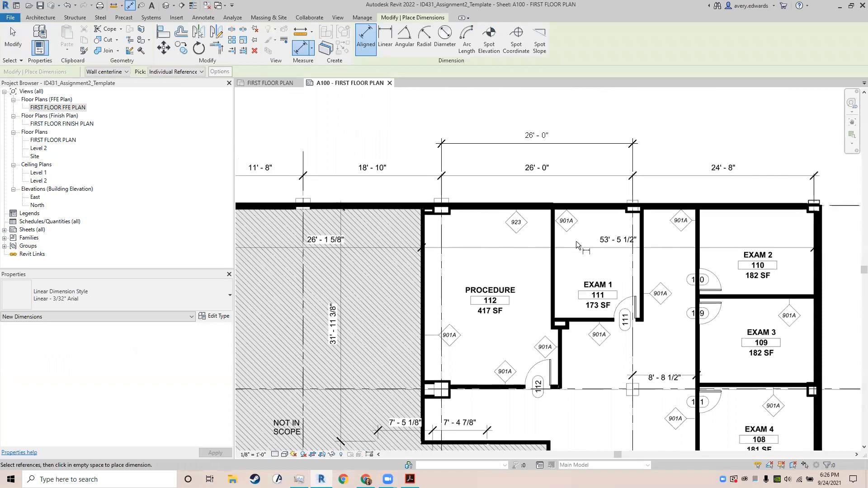
scroll(423, 249, "up", 6)
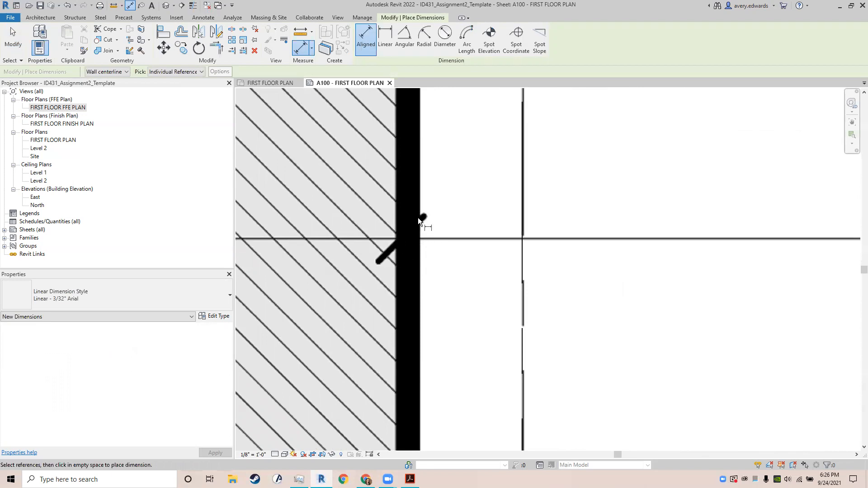
scroll(586, 275, "down", 5)
middle_click_drag(512, 243, 375, 242)
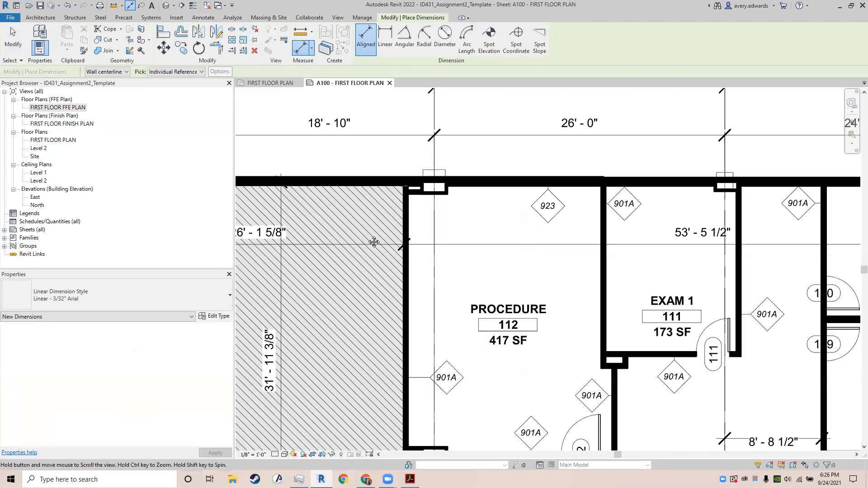
scroll(511, 235, "up", 5)
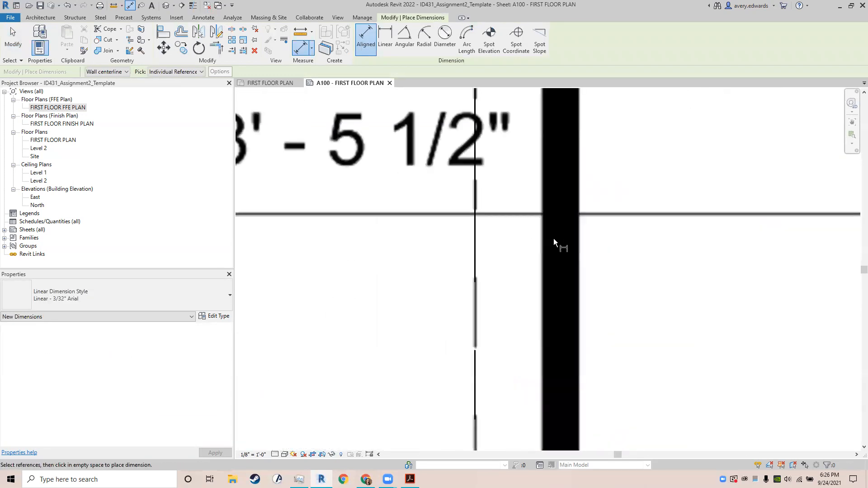
scroll(572, 257, "down", 6)
middle_click_drag(625, 239, 430, 204)
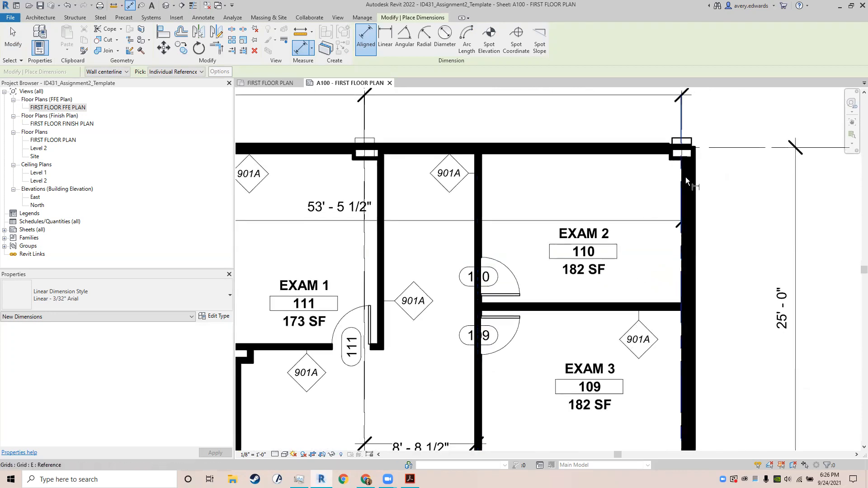
scroll(690, 206, "up", 3)
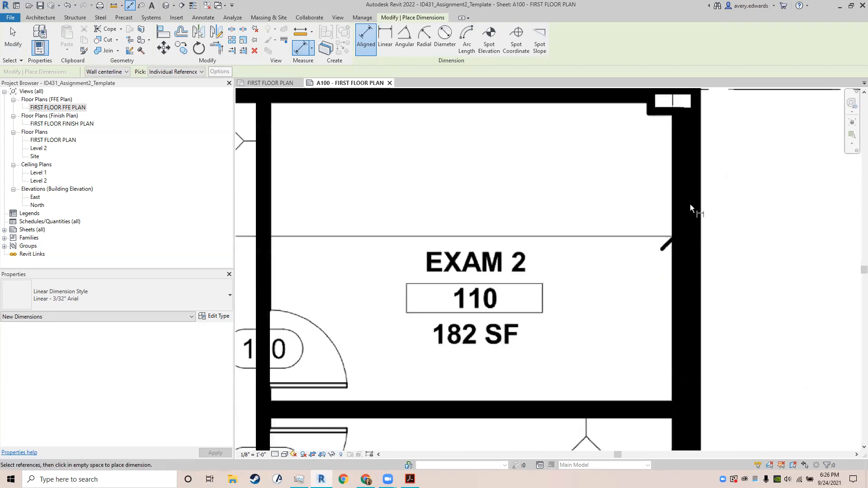
scroll(682, 283, "down", 1)
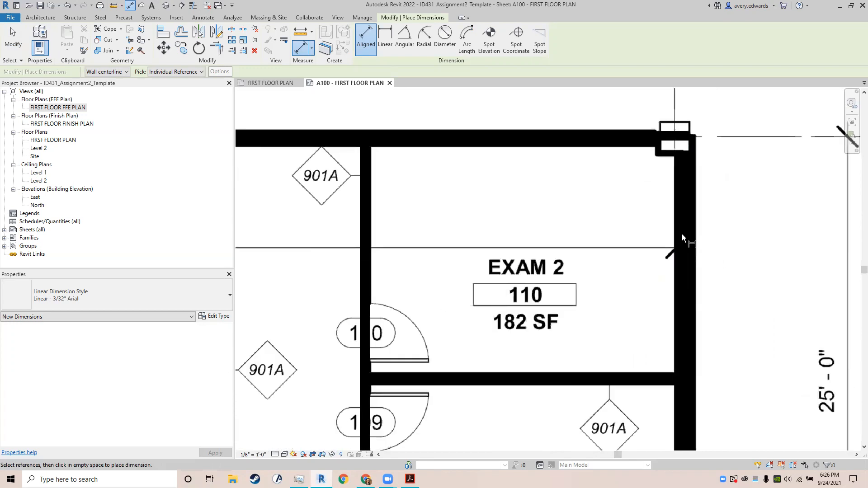
Step: Try an aligned dimension from the centerline of the wall between Exam 2 and Exam 3 toward grid line 2
key("Escape")
key("d")
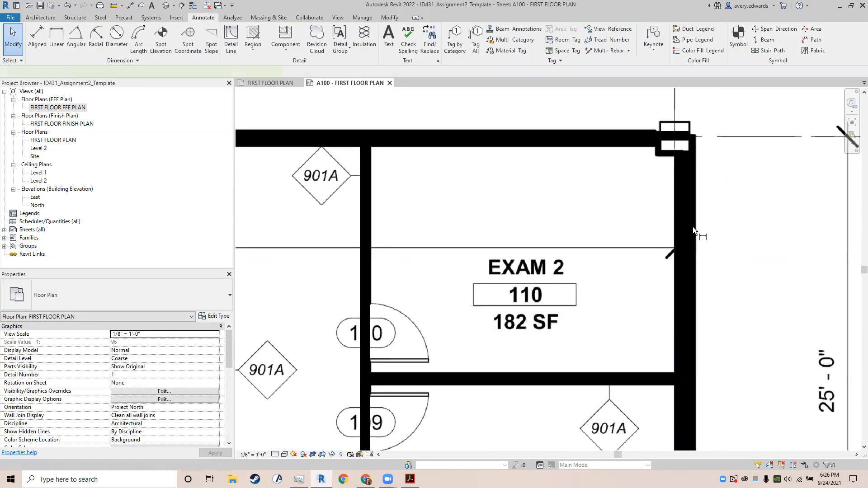
key("i")
left_click(566, 382)
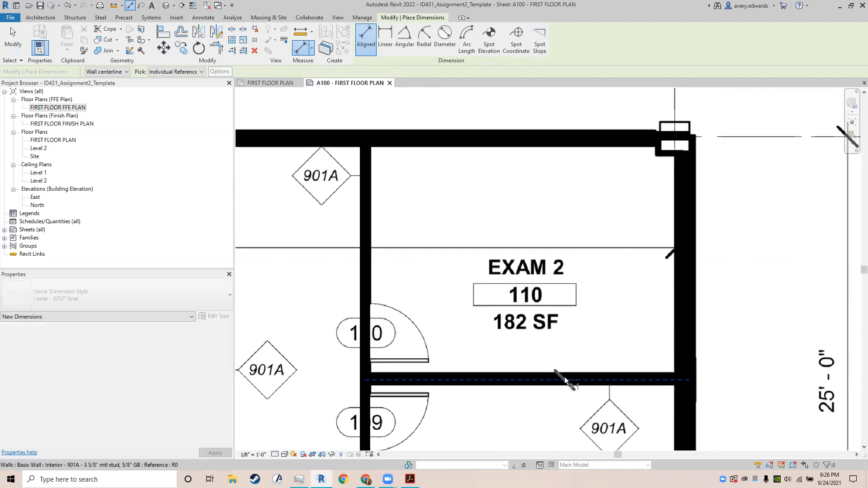
middle_click_drag(542, 348, 525, 283)
scroll(499, 317, "up", 6)
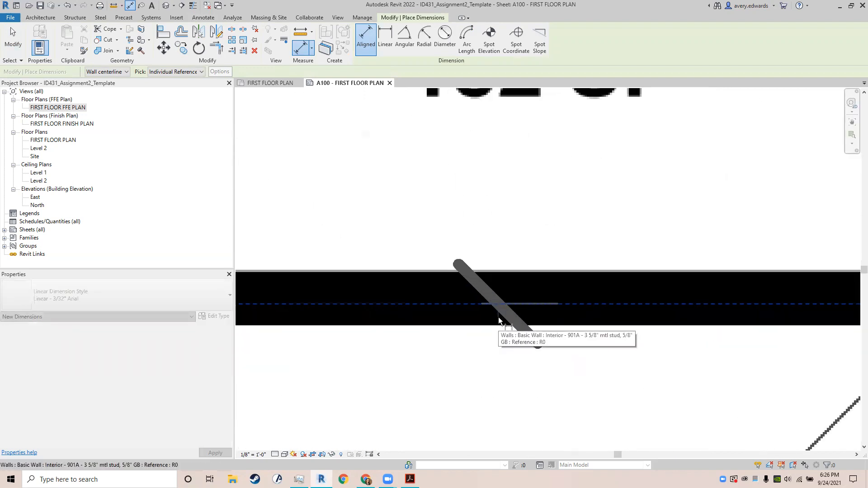
scroll(455, 295, "down", 5)
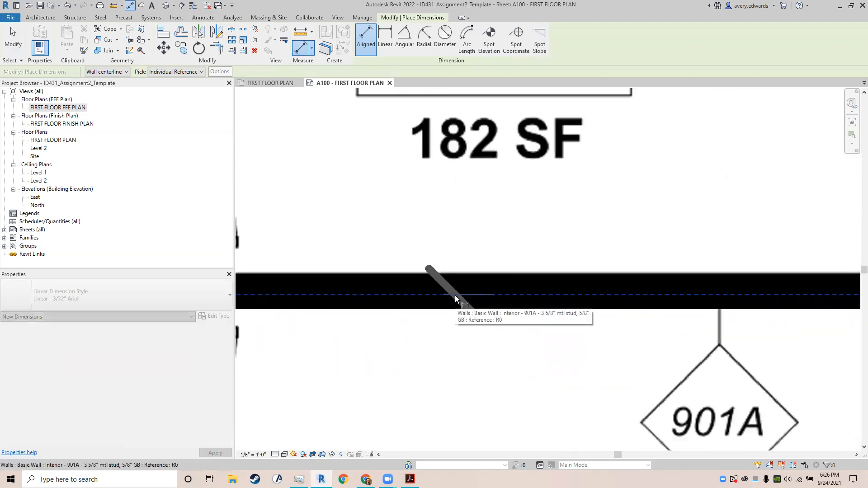
scroll(616, 291, "down", 4)
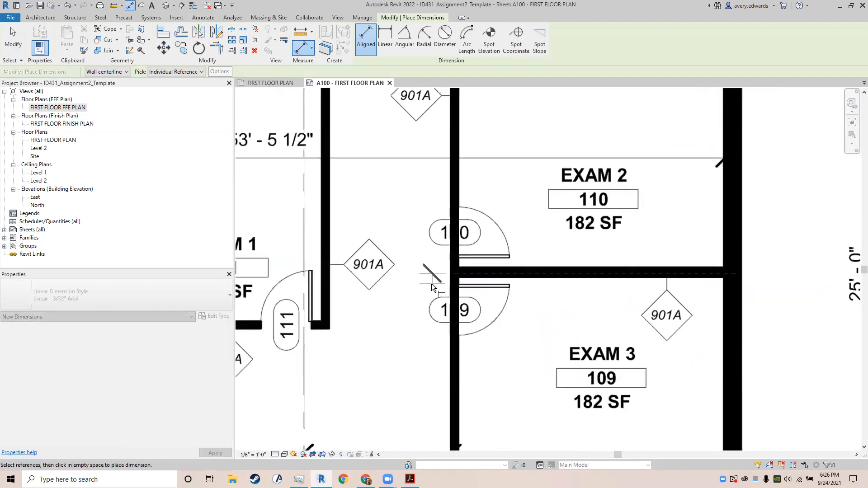
middle_click_drag(418, 353, 447, 290)
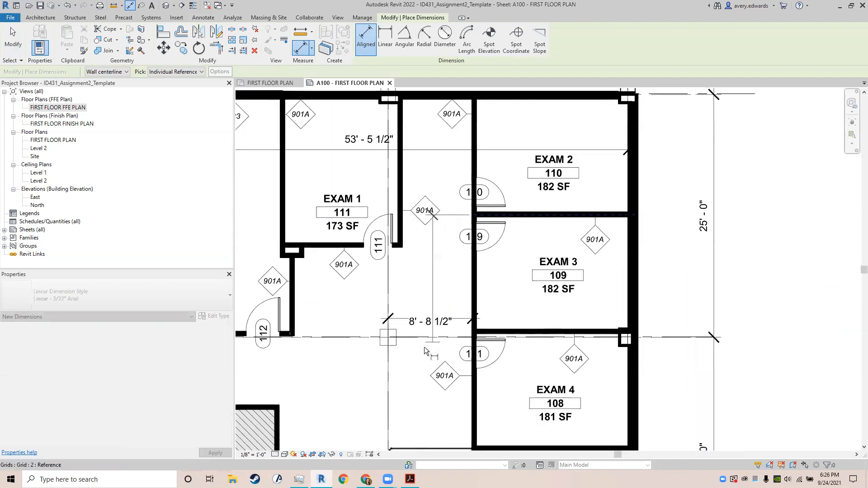
scroll(400, 339, "up", 6)
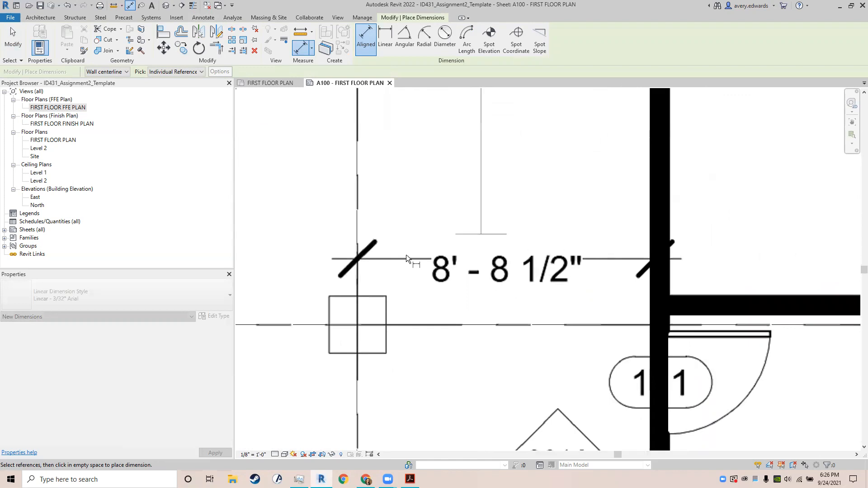
scroll(522, 237, "down", 4)
middle_click_drag(642, 104, 557, 294)
scroll(557, 294, "down", 1)
middle_click_drag(437, 197, 520, 93)
scroll(521, 97, "down", 1)
scroll(435, 372, "down", 2)
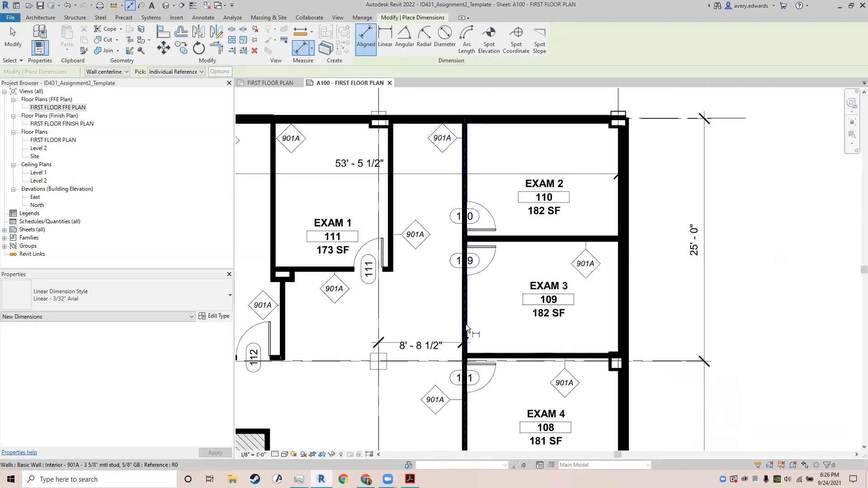
Step: Select the corridor wall along the exam rooms and examine where the underlay's 8' - 8 1/2" dimension meets it
key("Escape")
key("Escape")
left_click(465, 325)
scroll(421, 386, "up", 5)
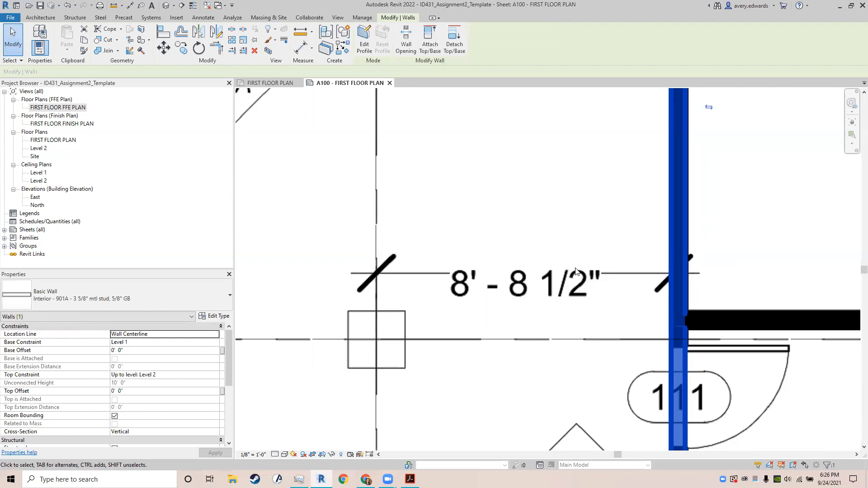
key("Escape")
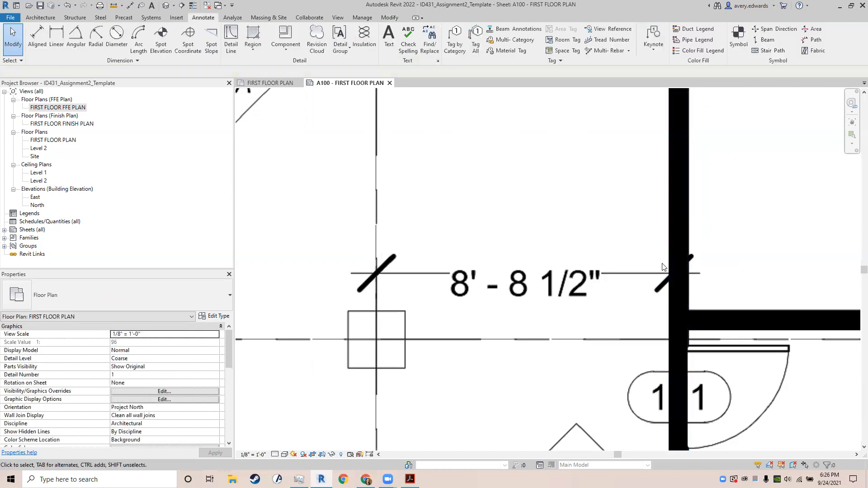
scroll(696, 281, "up", 3)
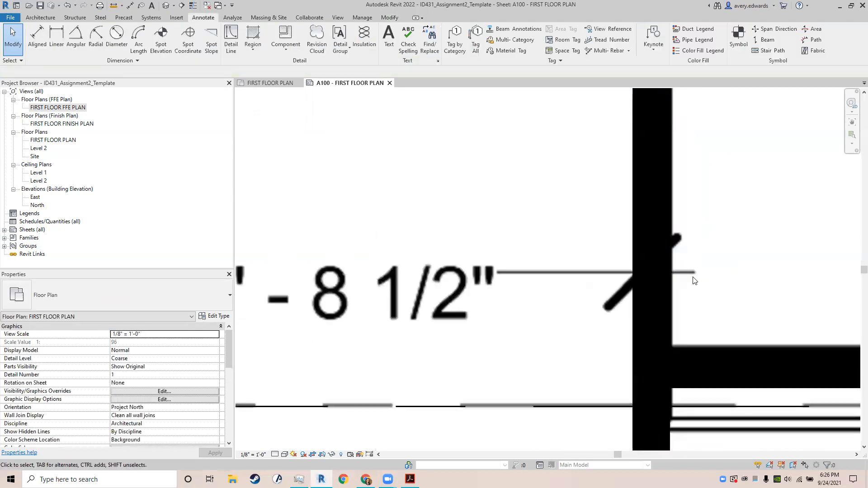
Step: Try an aligned dimension starting from the exam corridor wall's centerline, beside the underlay's 8' - 8 1/2" dimension
key("i")
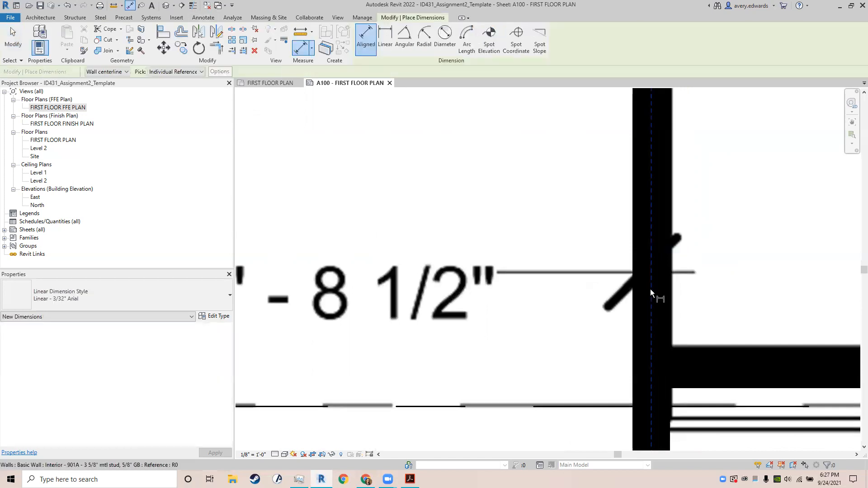
left_click(653, 214)
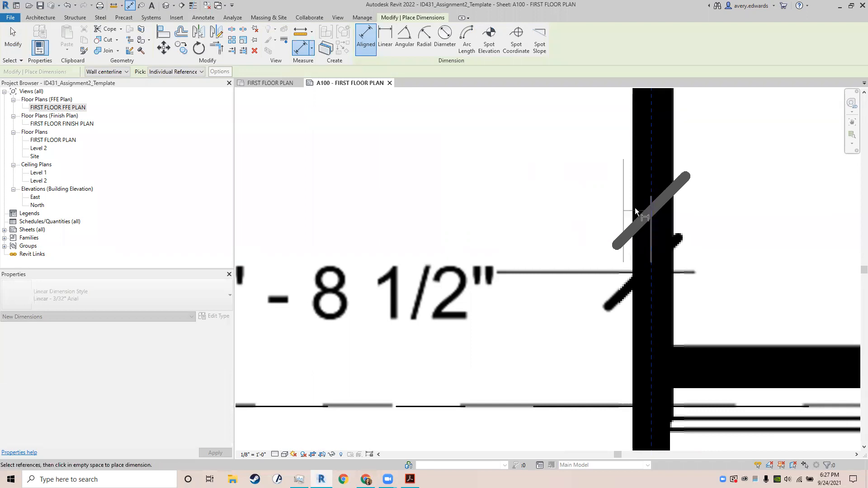
key("Escape")
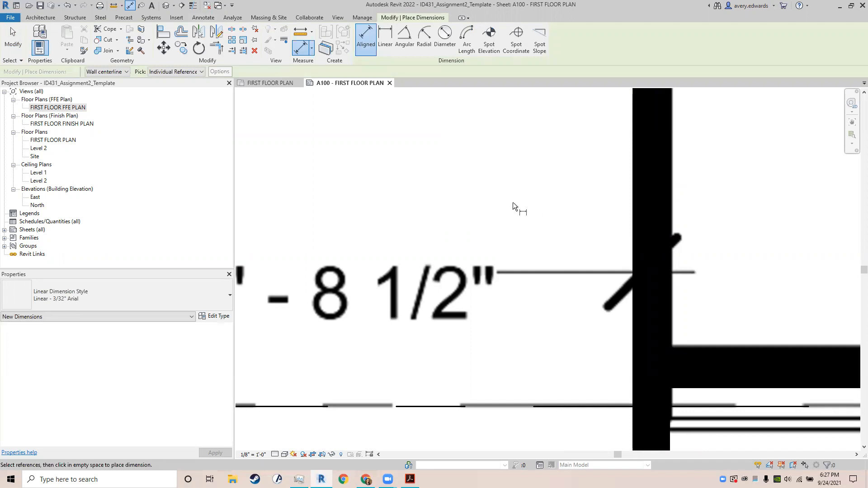
scroll(649, 194, "up", 3)
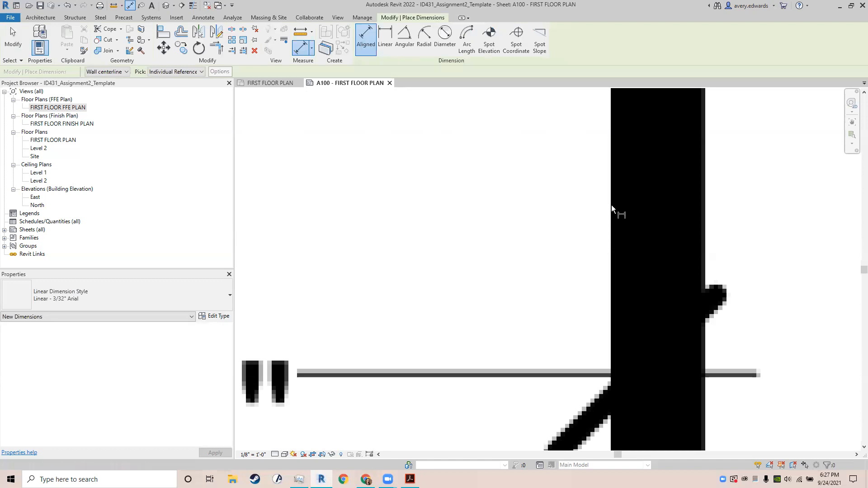
scroll(611, 205, "up", 3)
scroll(609, 206, "down", 3)
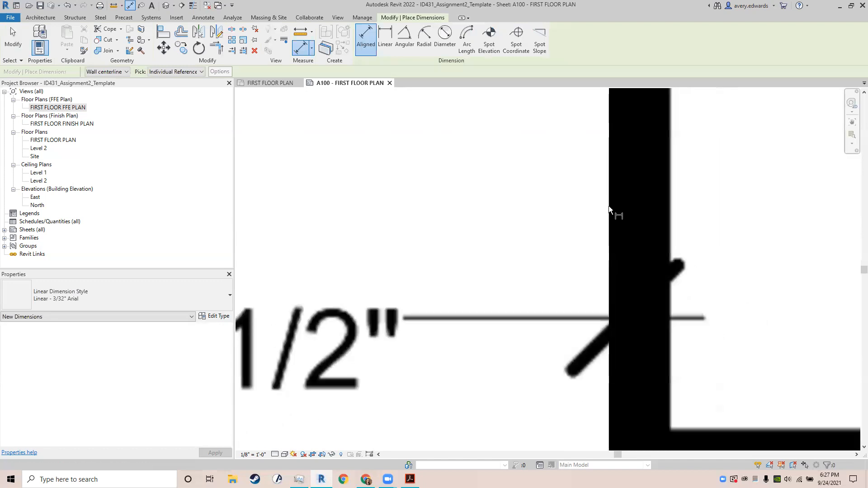
scroll(670, 207, "down", 3)
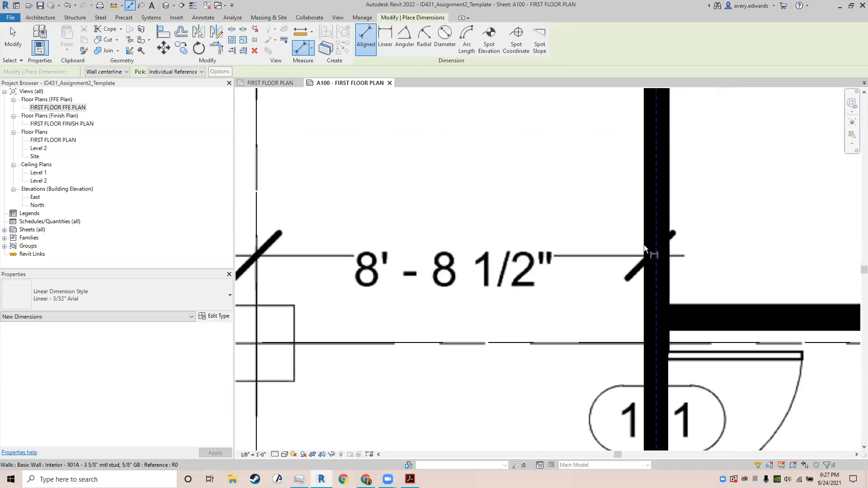
Step: Retry the aligned dimension from the corridor wall's centerline toward its corridor-side face, and cancel it
left_click(643, 227)
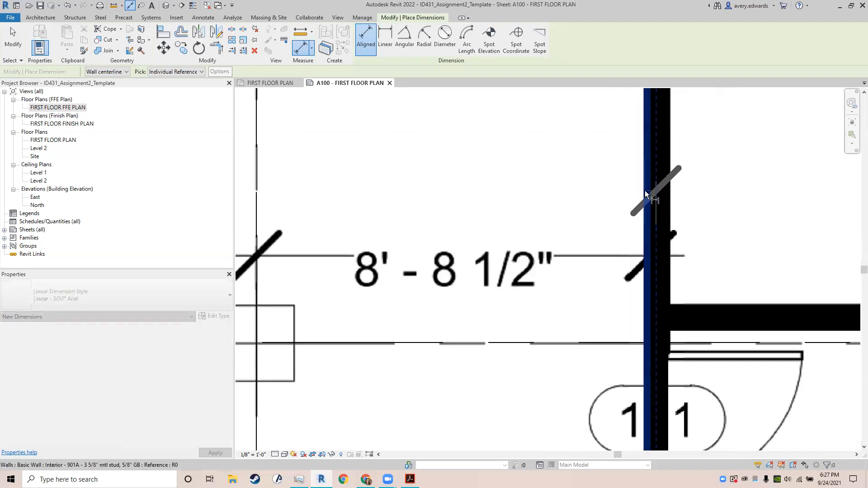
scroll(644, 191, "up", 3)
scroll(644, 191, "up", 2)
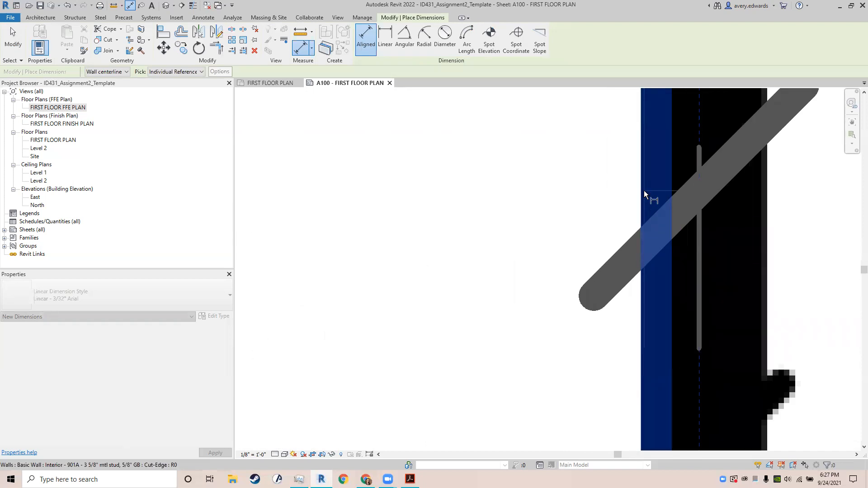
scroll(644, 191, "down", 4)
key("Escape")
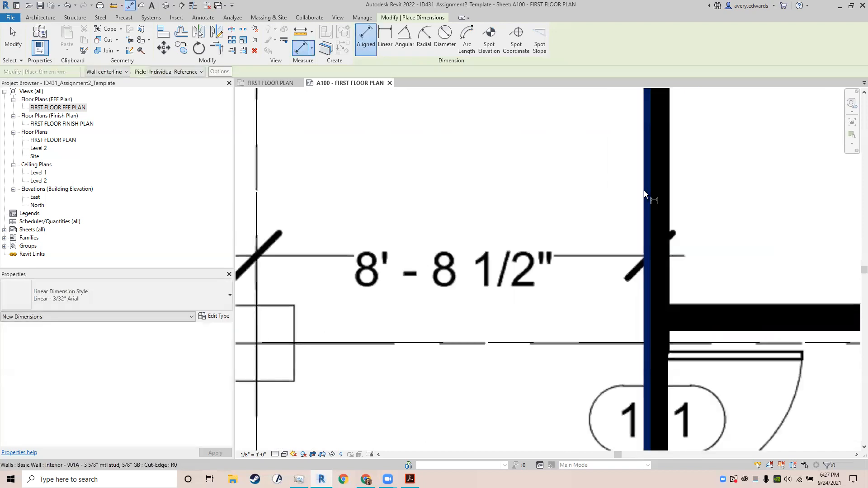
scroll(644, 191, "up", 2)
key("d")
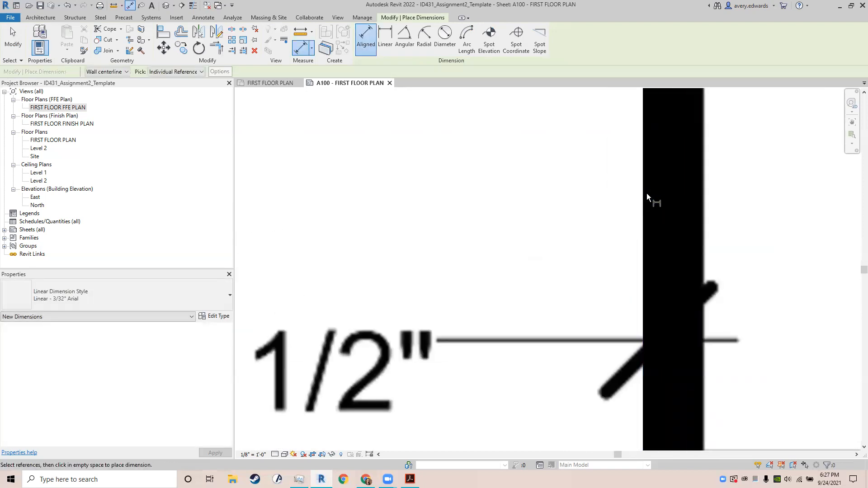
scroll(647, 194, "down", 2)
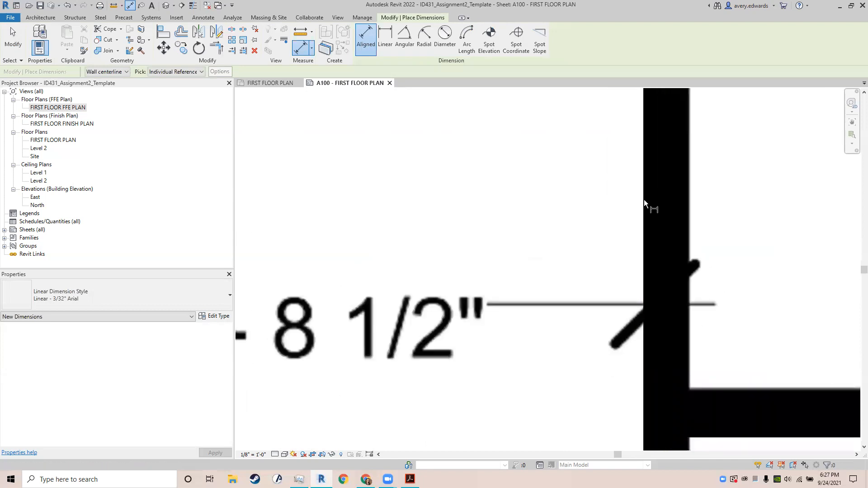
scroll(644, 202, "down", 2)
middle_click_drag(662, 222, 611, 361)
scroll(593, 222, "down", 2)
key("Escape")
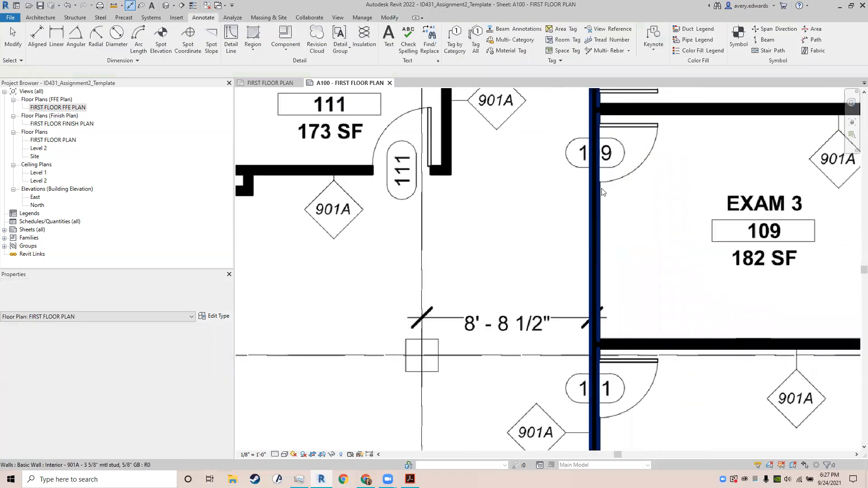
Step: Select the corridor wall outside Exam 3 and inspect its faces with the Aligned Dimension tool
left_click(602, 192)
scroll(603, 213, "up", 5)
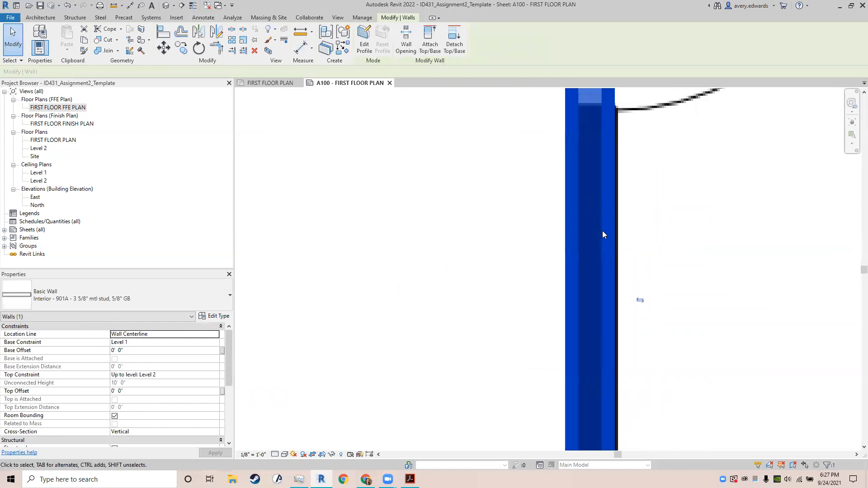
key("d")
key("i")
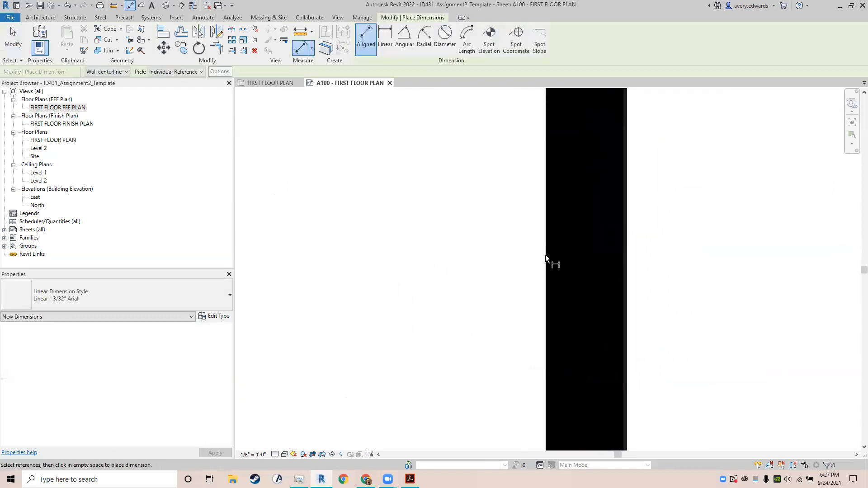
scroll(489, 250, "down", 2)
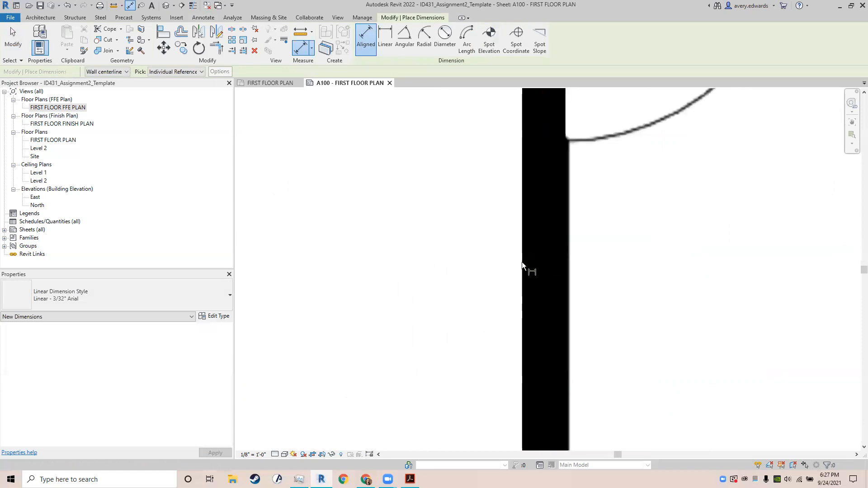
scroll(524, 262, "down", 4)
key("Escape")
key("Escape")
Step: Start a wall with the Generic - 5" basic wall type, working in the empty area above the plan
middle_click_drag(602, 175, 562, 284)
scroll(562, 282, "down", 3)
middle_click_drag(619, 202, 579, 303)
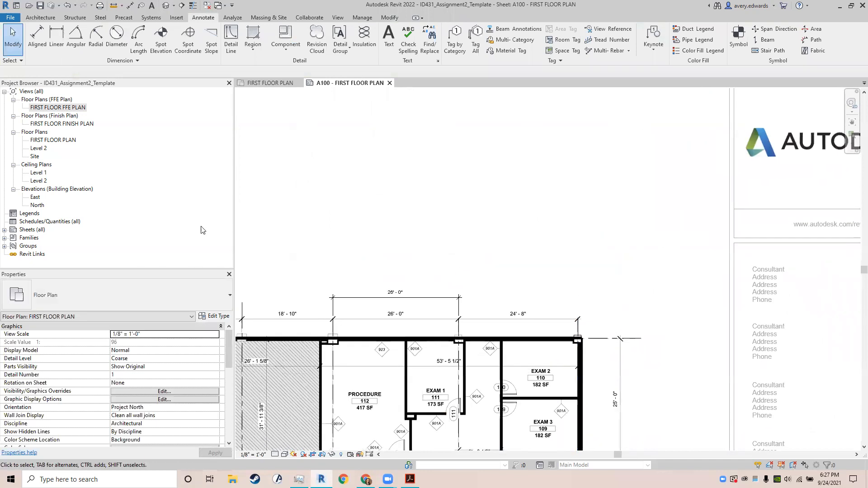
middle_click_drag(282, 297, 433, 274)
key("w")
key("a")
left_click(118, 294)
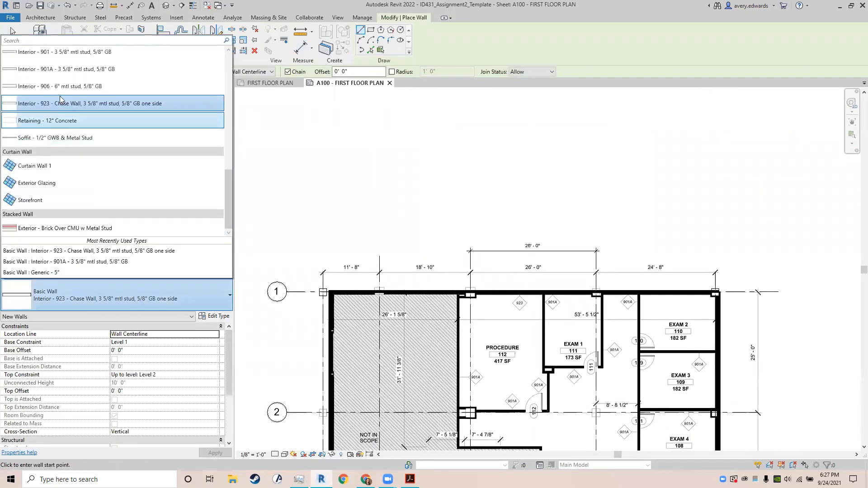
scroll(54, 113, "up", 8)
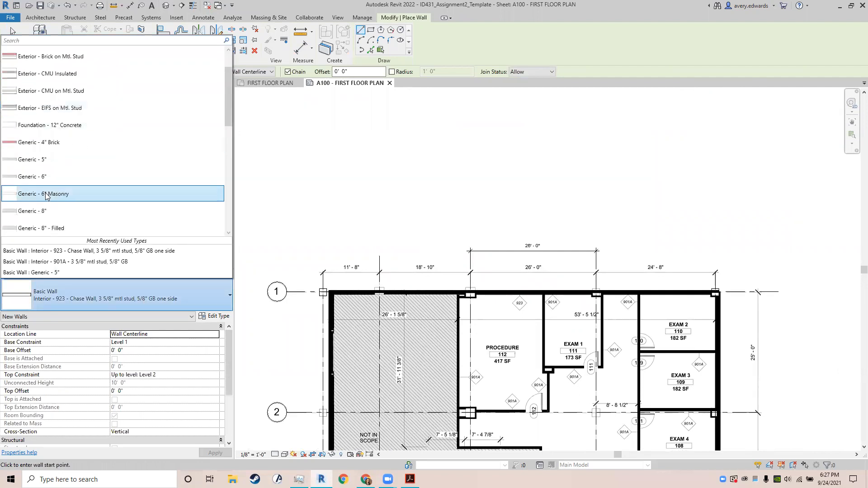
left_click(50, 159)
left_click(398, 252)
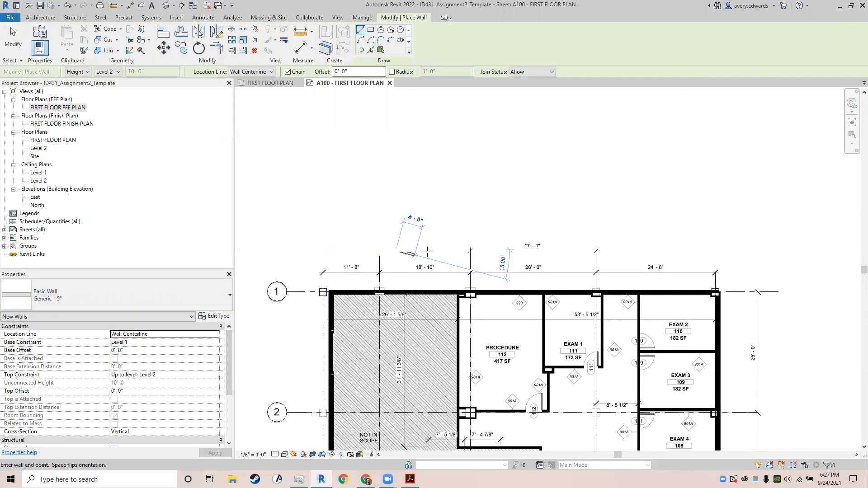
scroll(441, 266, "up", 5)
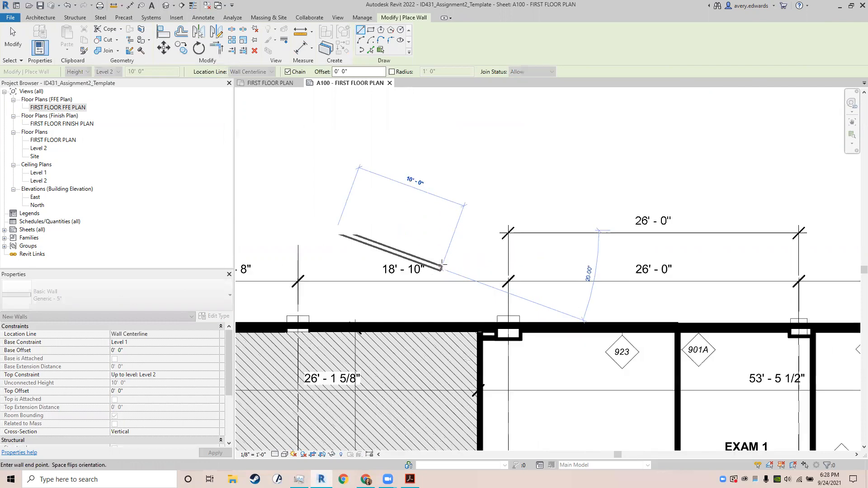
key("Escape")
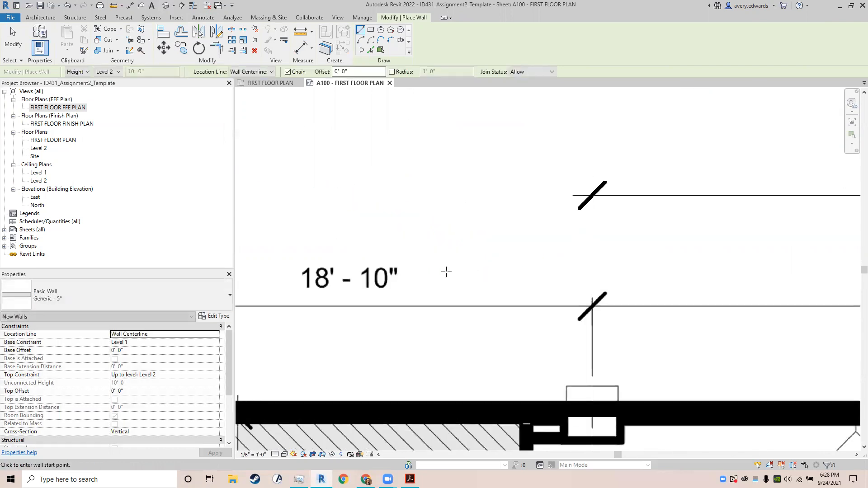
Step: Draw two parallel vertical trial walls about 2' - 5" apart between inner faces above the plan, connected by a horizontal wall
left_click(445, 270)
left_click(446, 366)
left_click(519, 271)
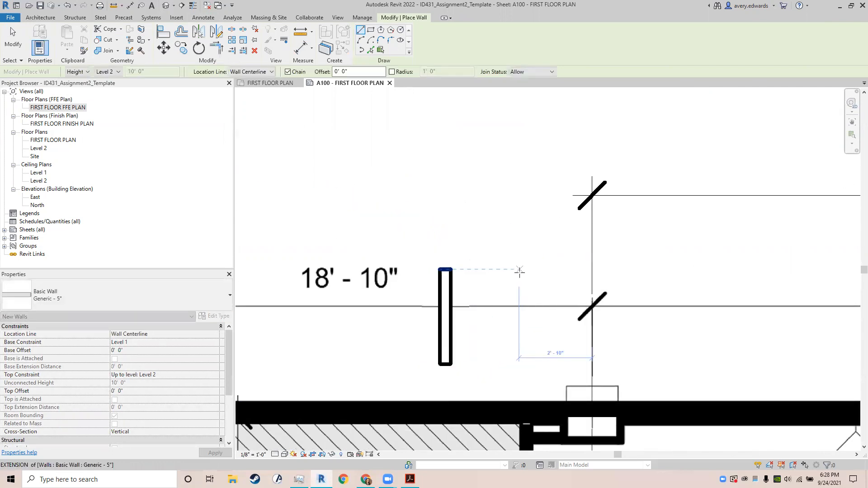
left_click(519, 365)
left_click(446, 340)
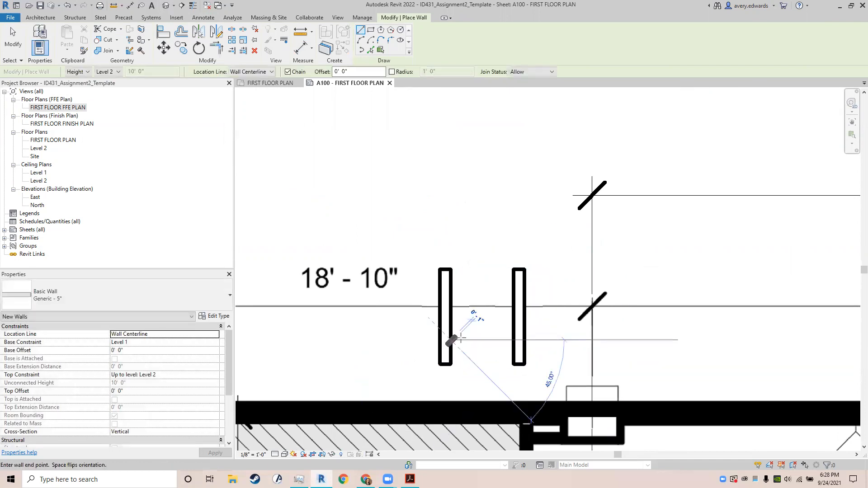
left_click(519, 340)
key("Escape")
key("Escape")
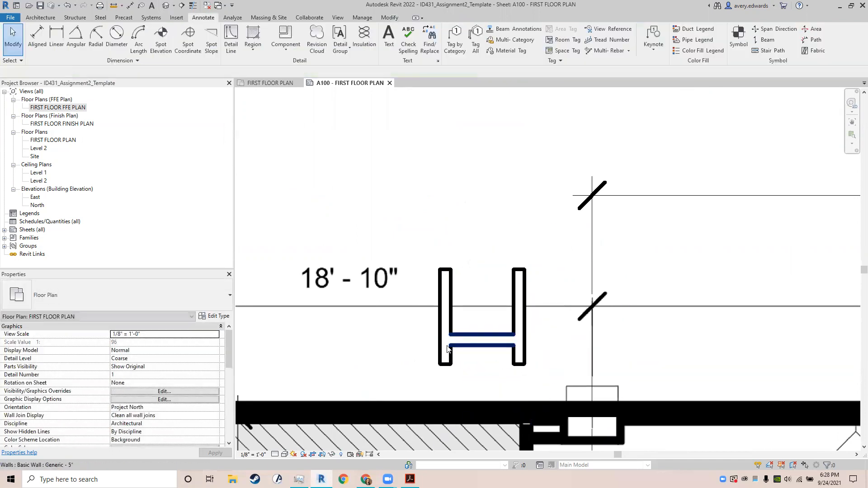
Step: Place an aligned dimension between the inner faces of the two parallel trial walls, above their upper ends
scroll(447, 350, "up", 3)
key("d")
key("i")
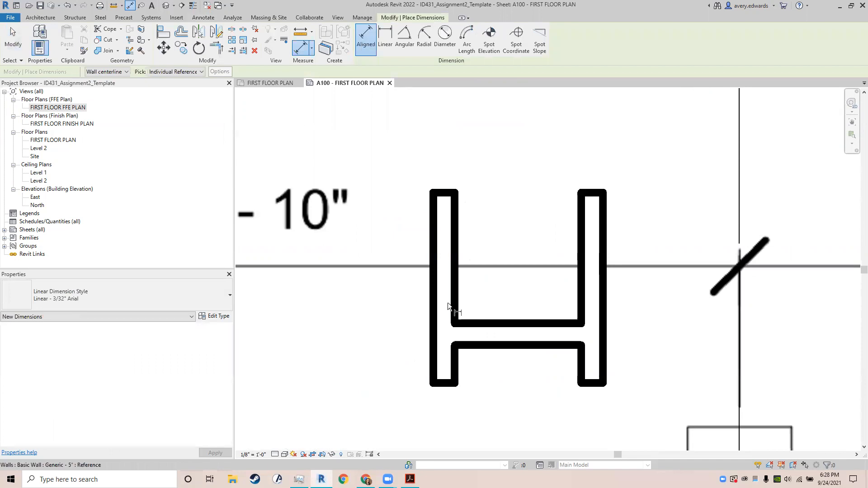
scroll(447, 302, "up", 3)
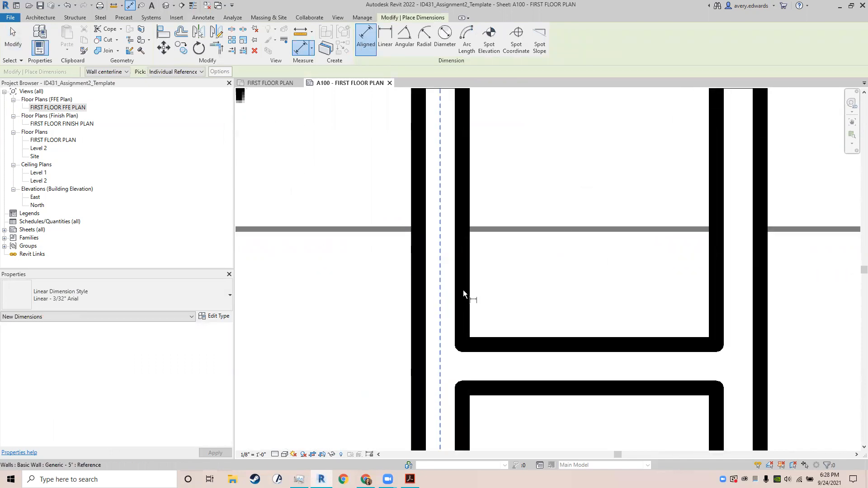
left_click(716, 294)
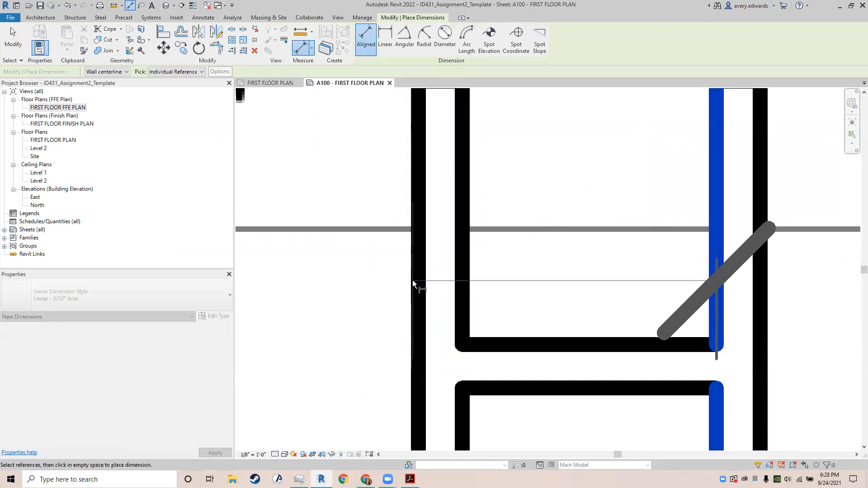
scroll(462, 262, "down", 1)
scroll(463, 262, "down", 2)
left_click(462, 262)
middle_click_drag(439, 183, 434, 277)
left_click(486, 185)
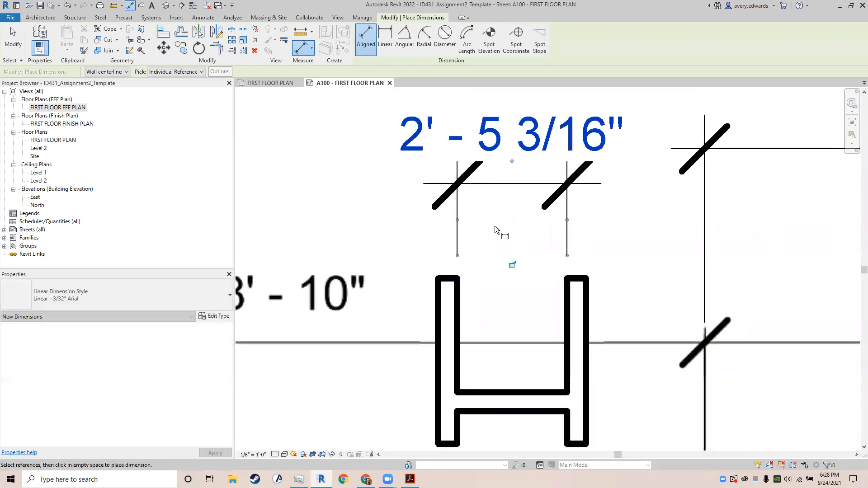
Step: Delete the trial dimension and the three trial walls above the plan
key("Escape")
left_click(511, 182)
key("Delete")
left_click(448, 317)
key("Delete")
left_click(577, 317)
key("Delete")
left_click(548, 401)
key("Delete")
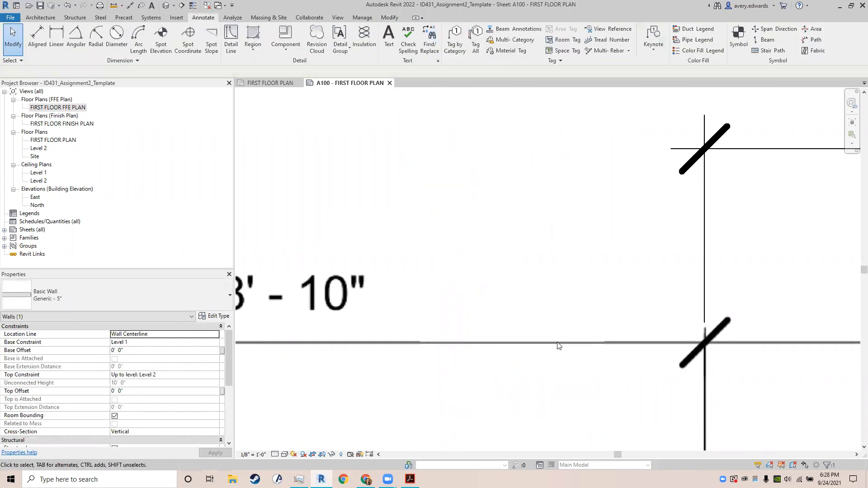
Step: Deactivate the plan view and examine the lower passage at door 244, with its 4' - 0 1/16" and 4' - 0" dimensions
scroll(557, 346, "down", 7)
middle_click_drag(555, 352, 423, 149)
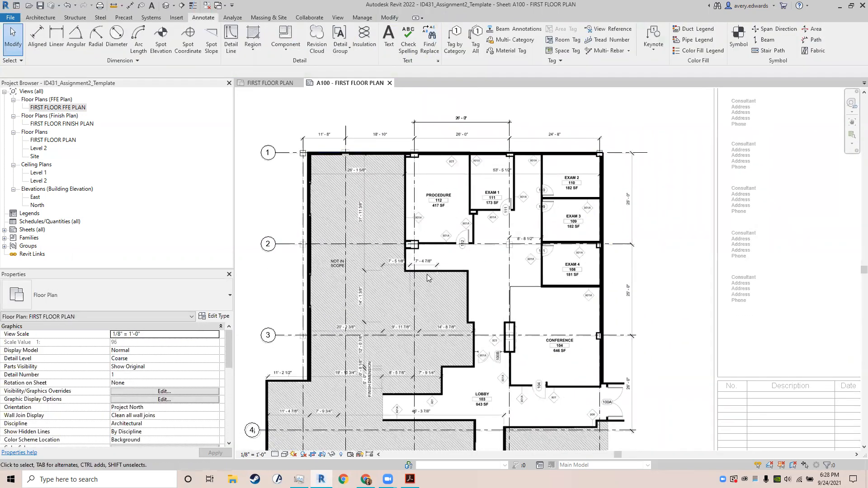
scroll(419, 292, "down", 5)
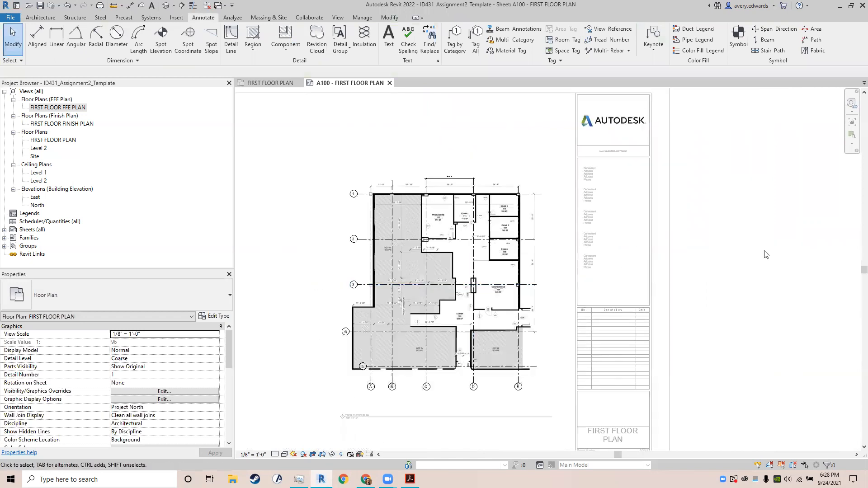
double_click(767, 254)
scroll(462, 262, "down", 3)
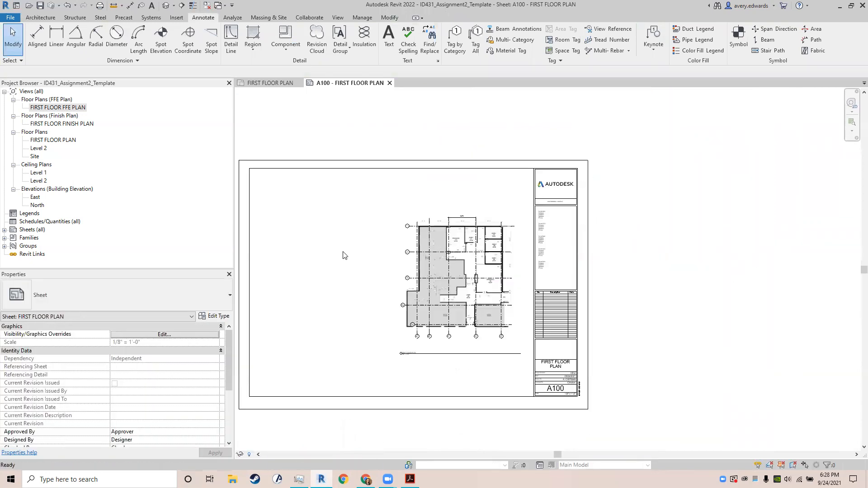
middle_click_drag(380, 241, 454, 245)
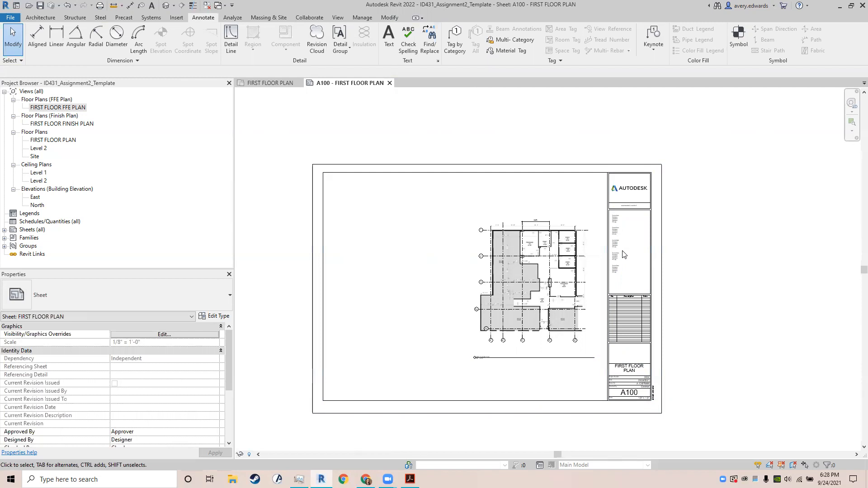
scroll(580, 280, "up", 3)
scroll(581, 280, "up", 3)
middle_click_drag(483, 389, 523, 198)
scroll(446, 324, "up", 1)
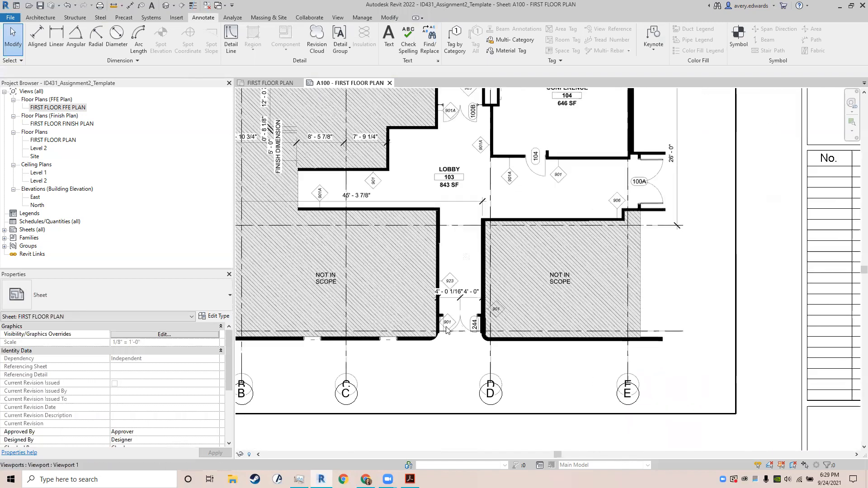
scroll(446, 329, "up", 4)
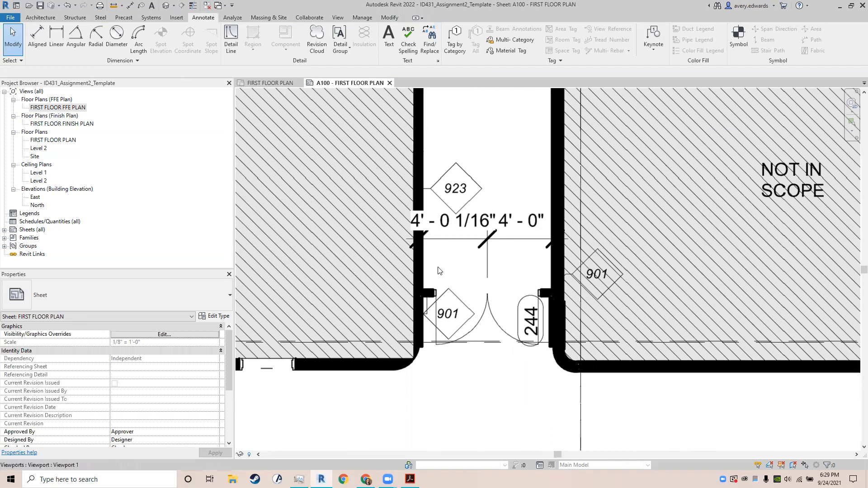
Step: Reactivate the floor plan view and draw an Interior - 923 Chase Wall over the door 244 passage wall tagged 923
left_click(416, 166)
key("Escape")
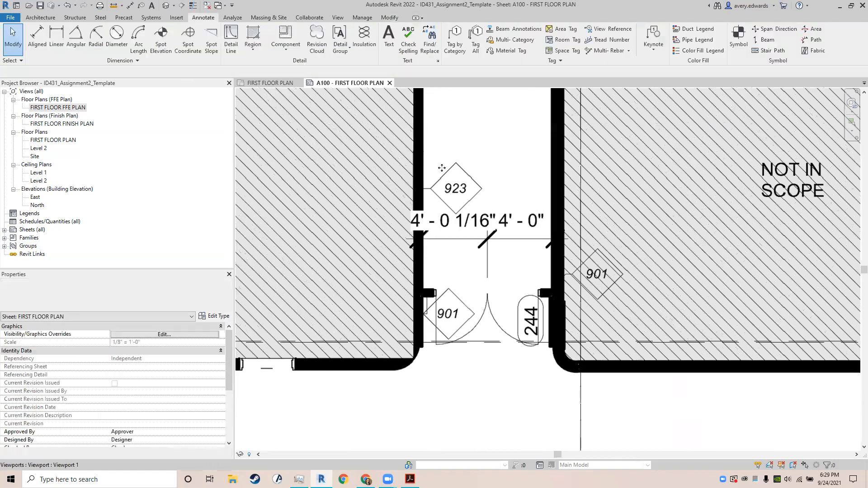
double_click(414, 188)
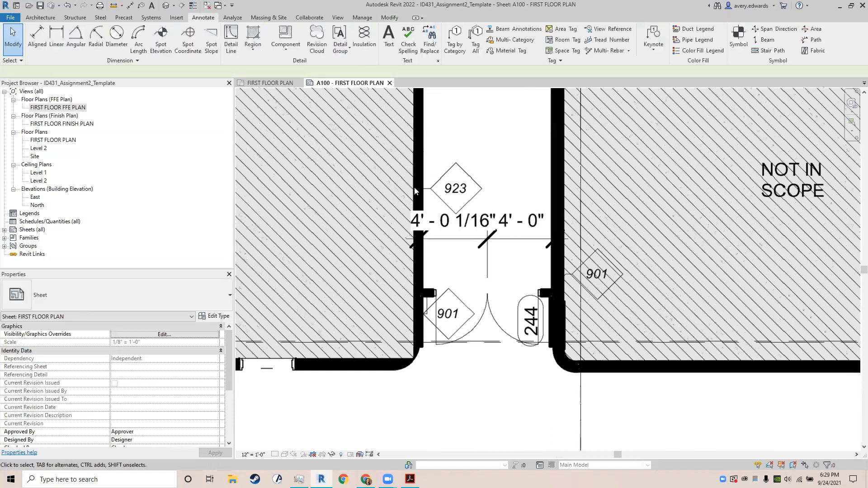
key("w")
key("a")
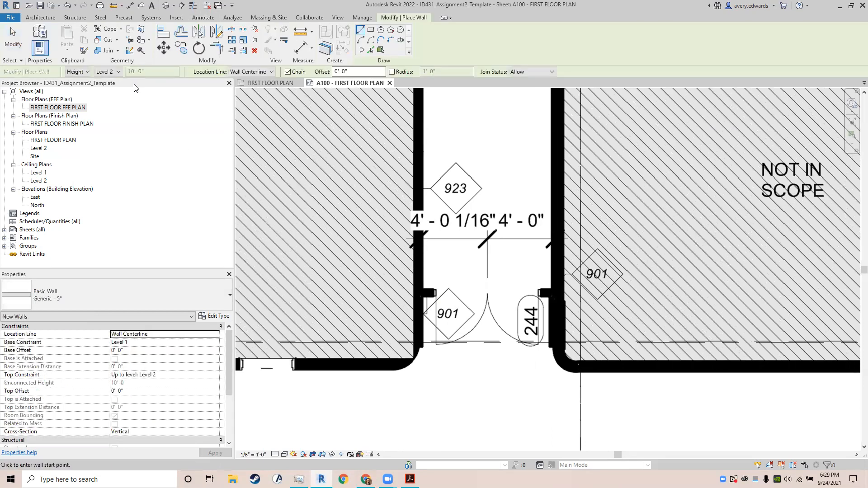
left_click(124, 295)
scroll(100, 226, "down", 5)
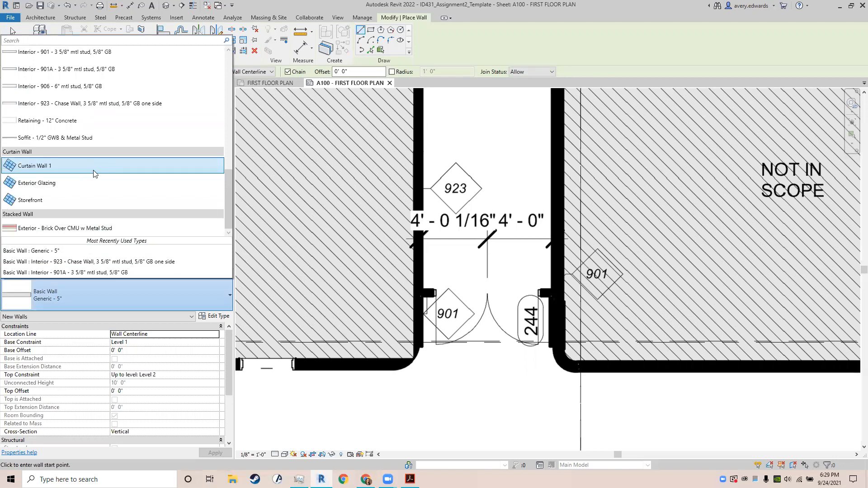
left_click(162, 104)
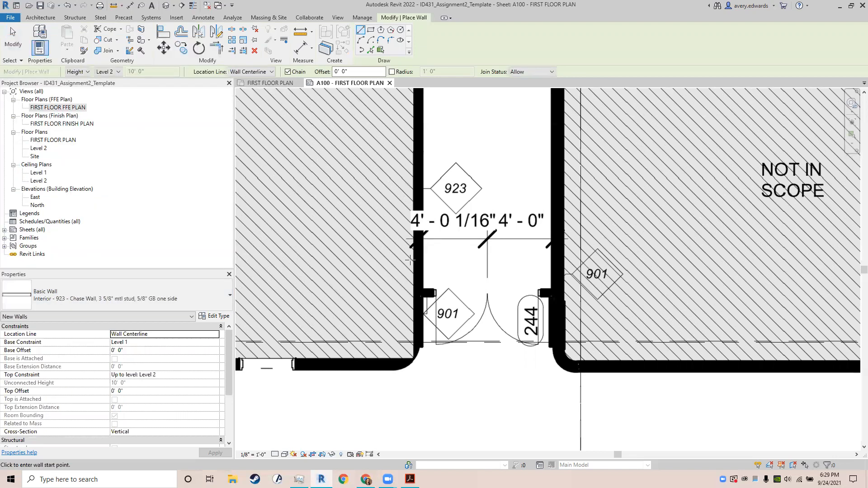
left_click(419, 356)
Step: Draw a second Interior - 923 Chase Wall, about 14' long, down the opposite side of the door 244 passage
left_click(558, 135)
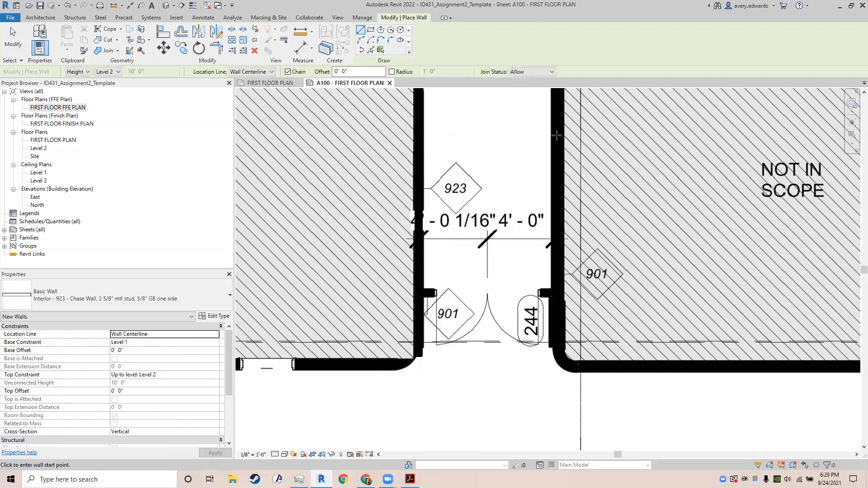
left_click(556, 373)
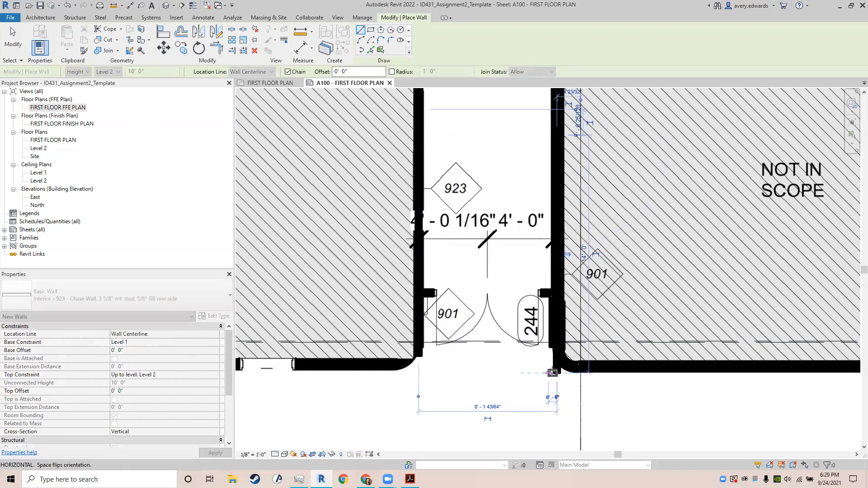
key("Escape")
key("Escape")
Step: Change the new wall beside door tag 244 to Interior - 901 - 3 5/8" mtl stud, 5/8" GB
left_click(555, 276)
middle_click_drag(556, 276, 586, 251)
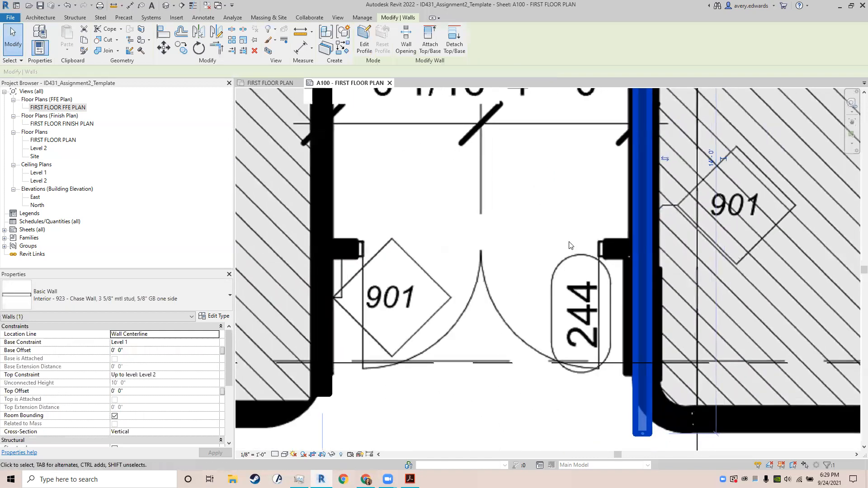
left_click(76, 303)
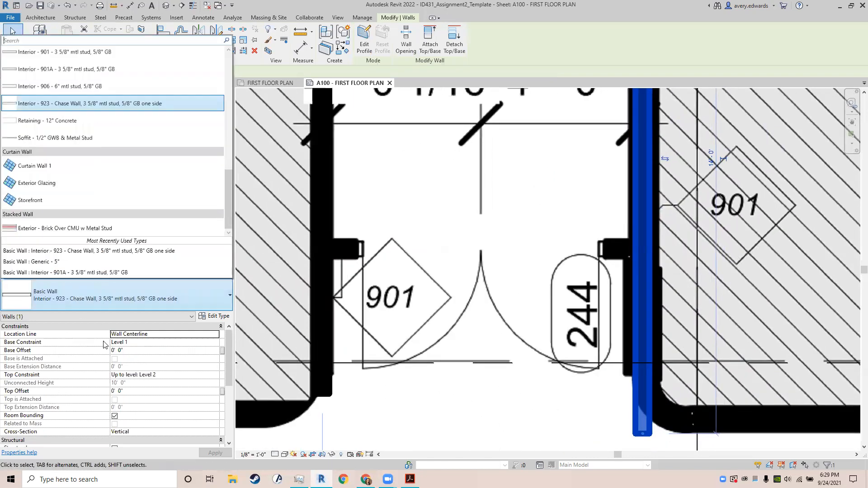
left_click(63, 52)
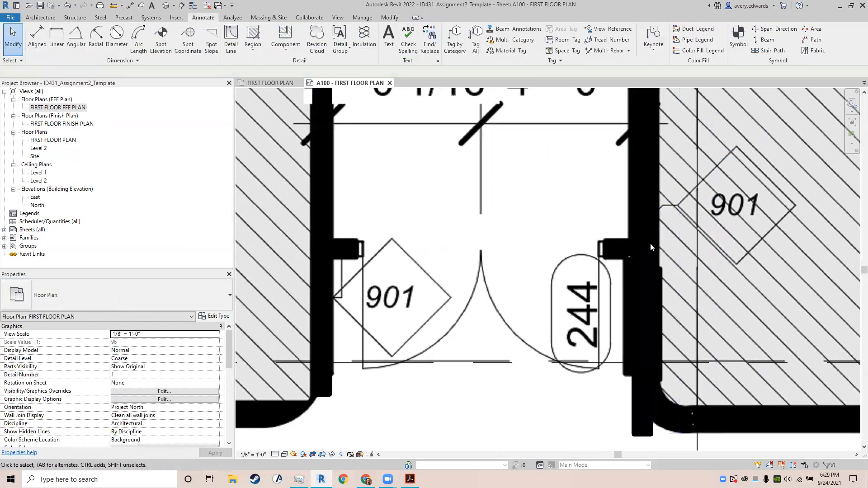
Step: Change the wall beside door tag 244 back to Interior - 923 - Chase Wall, 3 5/8" mtl stud, 5/8" GB one side
left_click(110, 294)
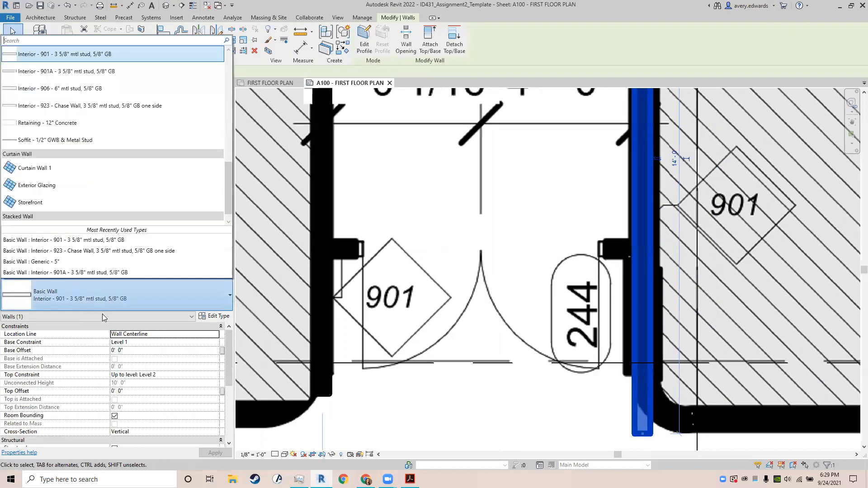
scroll(73, 108, "up", 1)
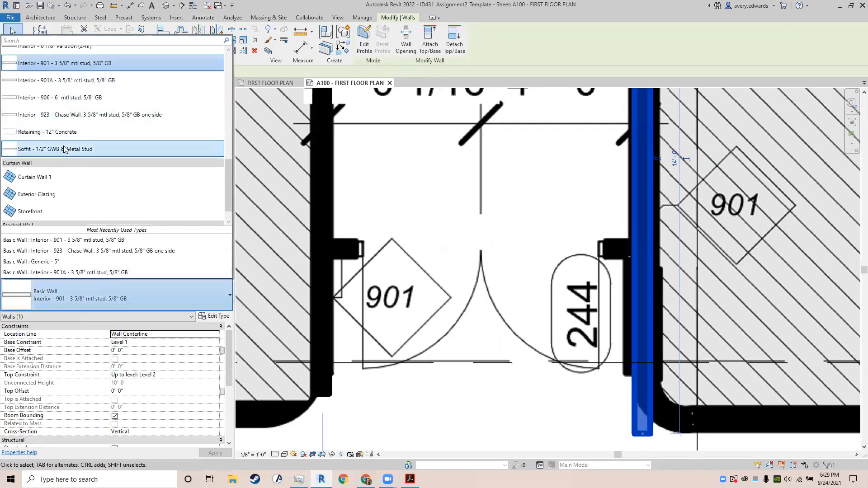
left_click(65, 113)
left_click(422, 421)
Step: Draw an Interior - 901 - 3 5/8" mtl stud, 5/8" GB wall across the passage at door 244, connecting the two chase walls
key("w")
key("a")
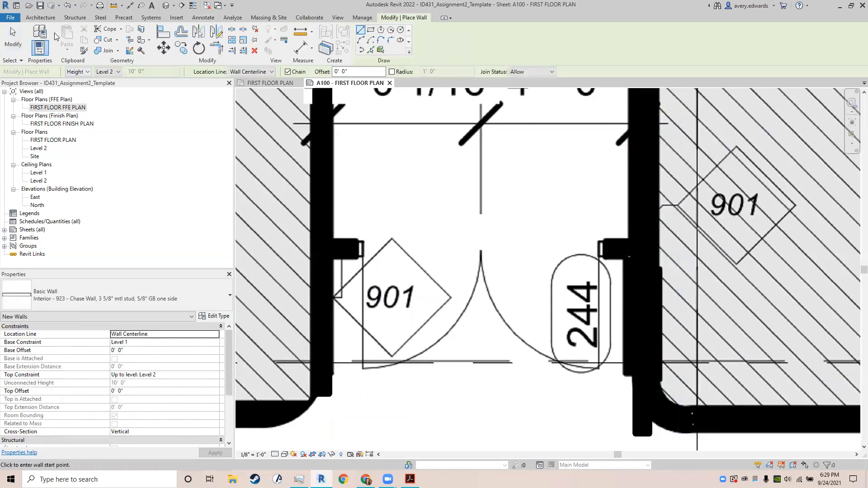
left_click(41, 18)
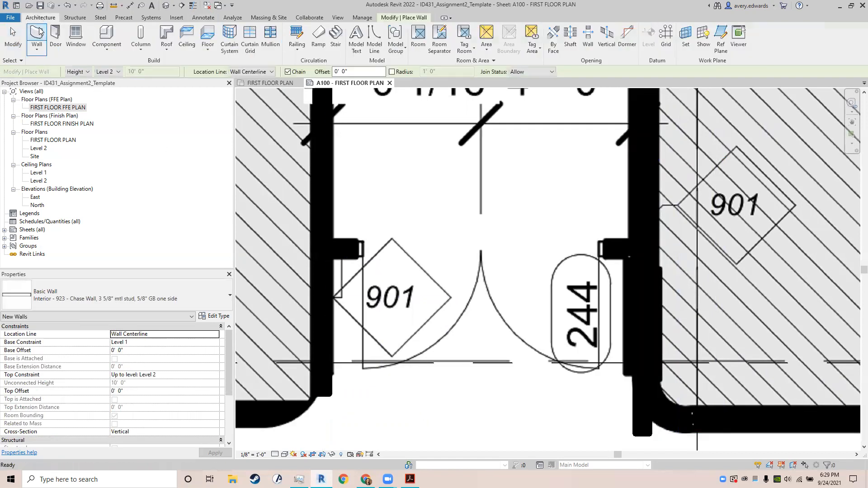
left_click(85, 294)
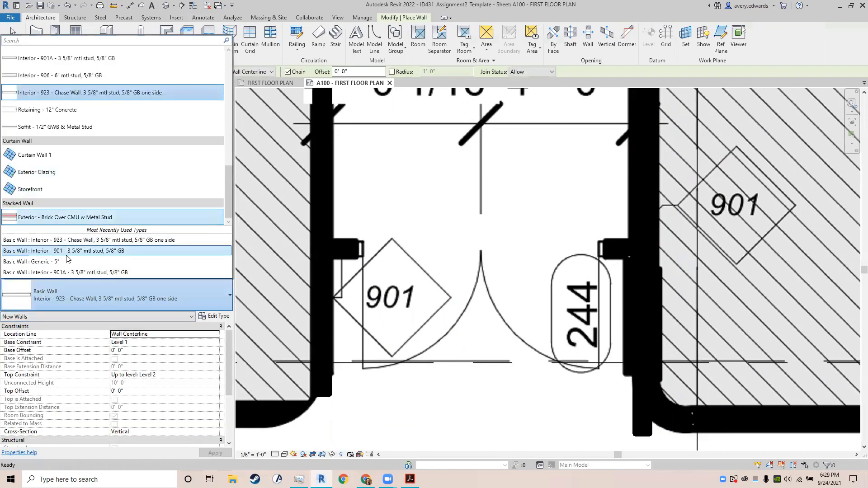
left_click(69, 251)
left_click(324, 249)
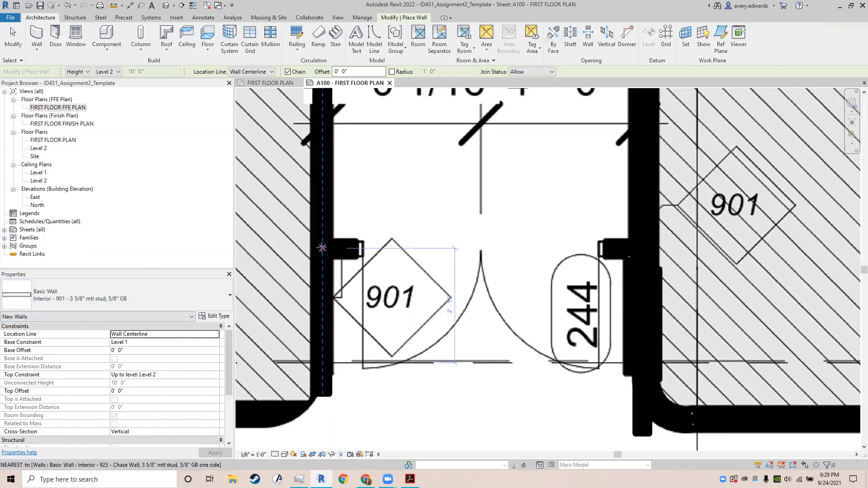
left_click(635, 249)
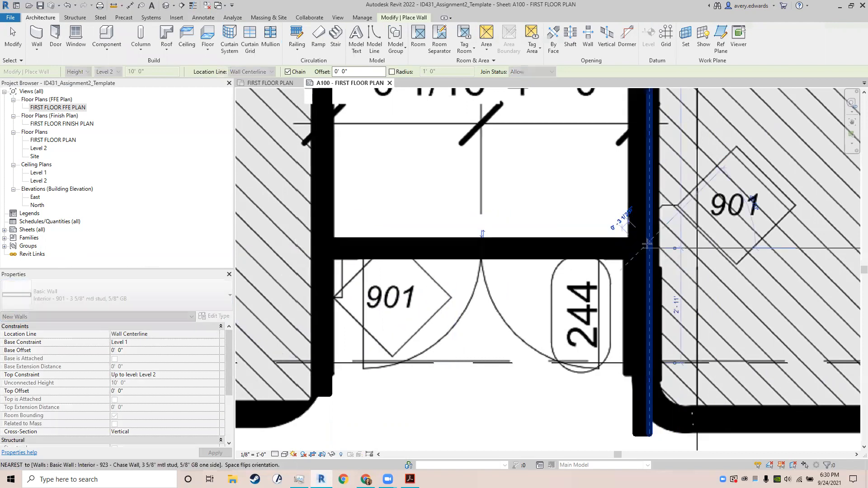
key("Escape")
key("Escape")
scroll(459, 252, "down", 4)
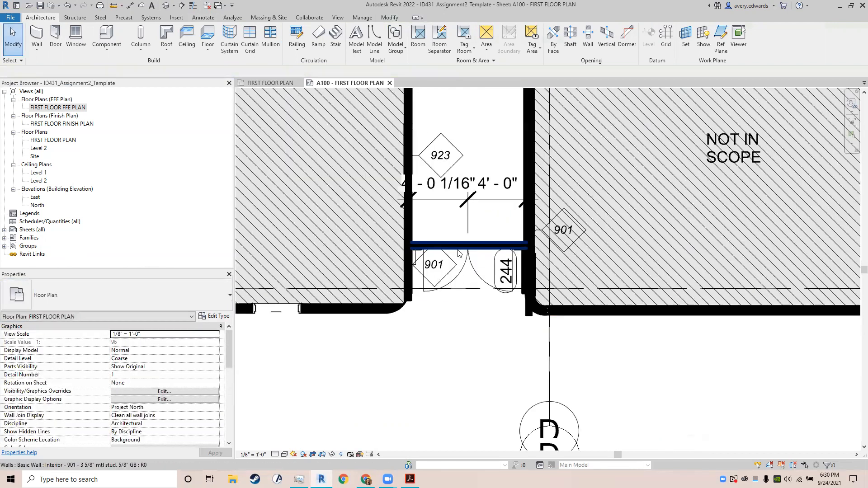
Step: Load the Door-Double-Glass family from the US Imperial Doors library with its types from 68" x 80" through 72" x 84"
key("d")
key("r")
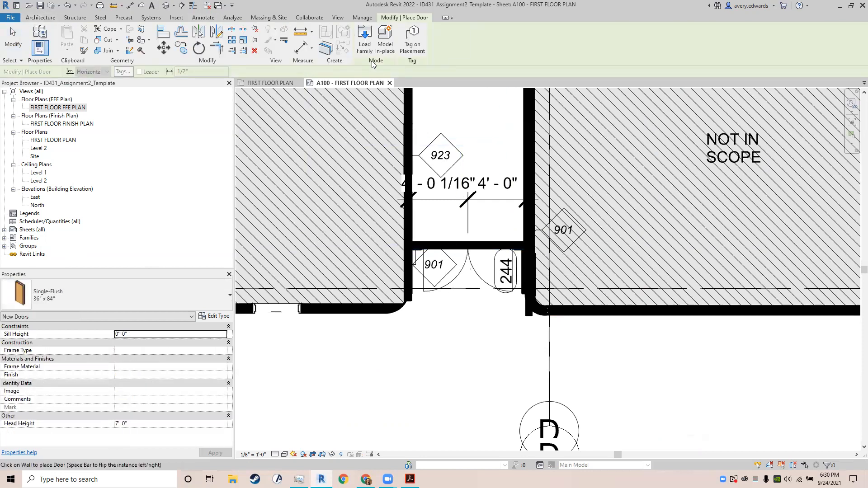
left_click(365, 46)
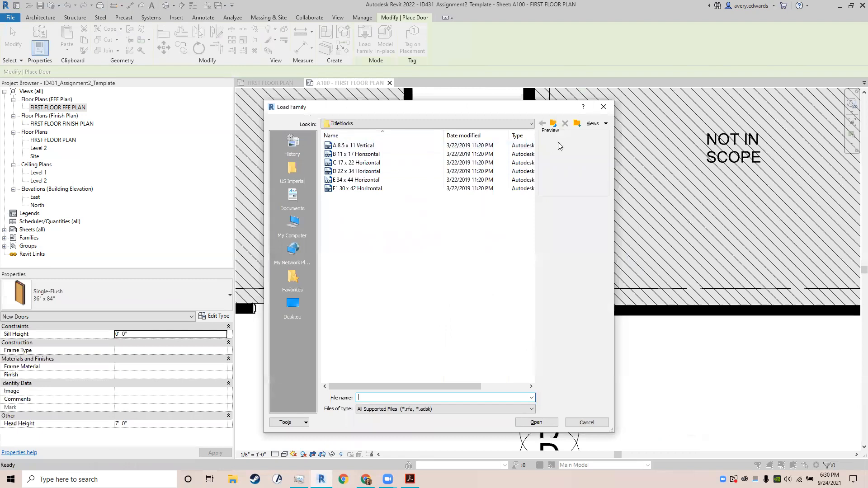
left_click(556, 124)
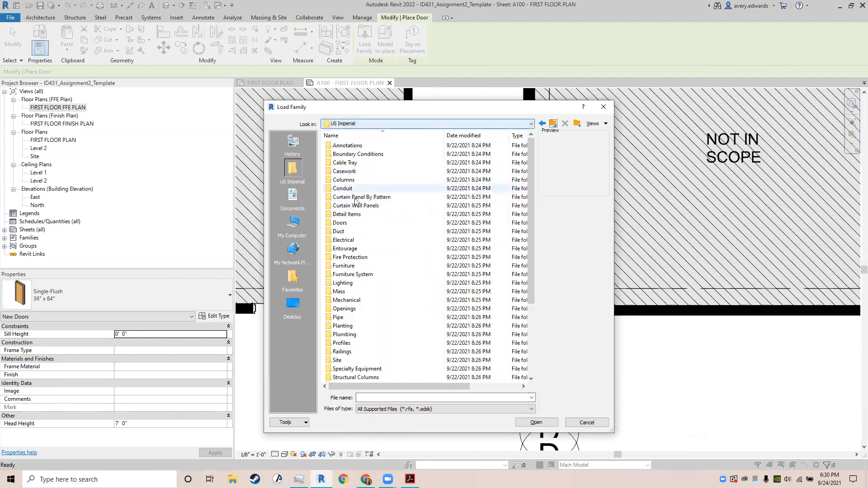
double_click(357, 223)
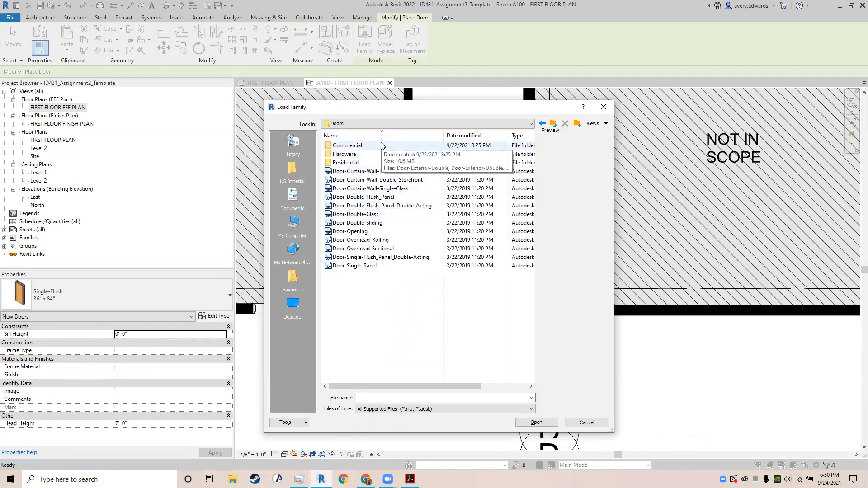
left_click(377, 197)
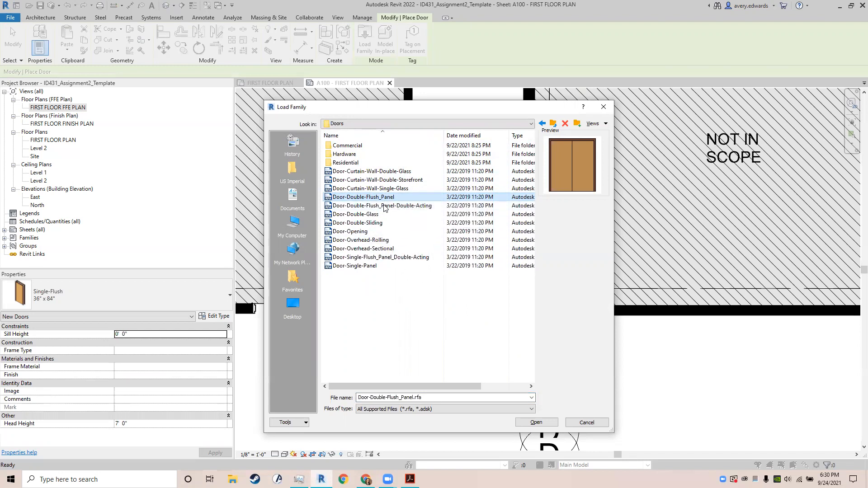
left_click(383, 216)
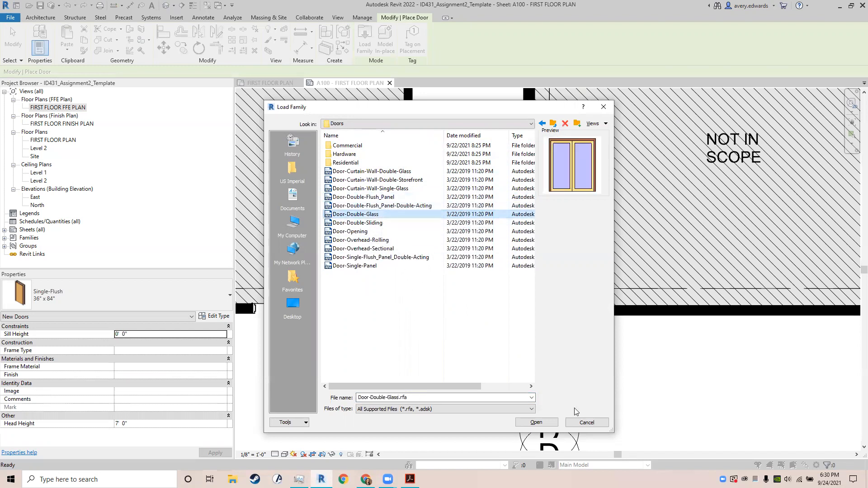
left_click(537, 423)
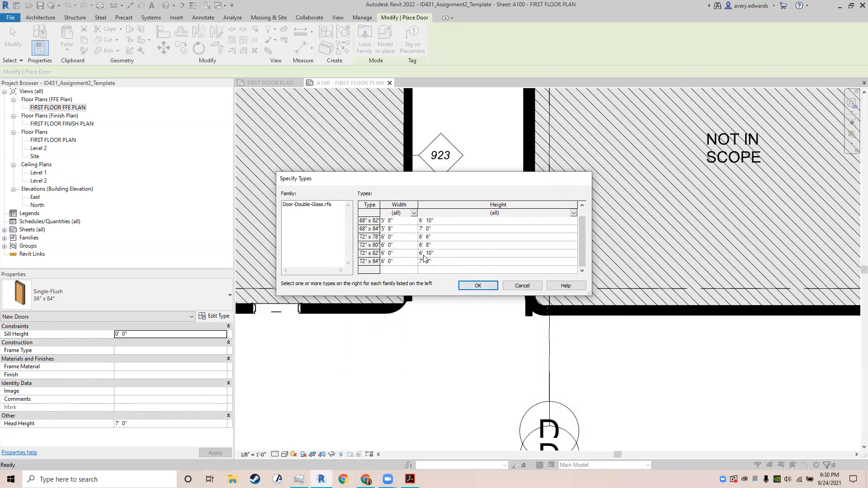
left_click_drag(382, 223, 391, 265)
left_click(478, 286)
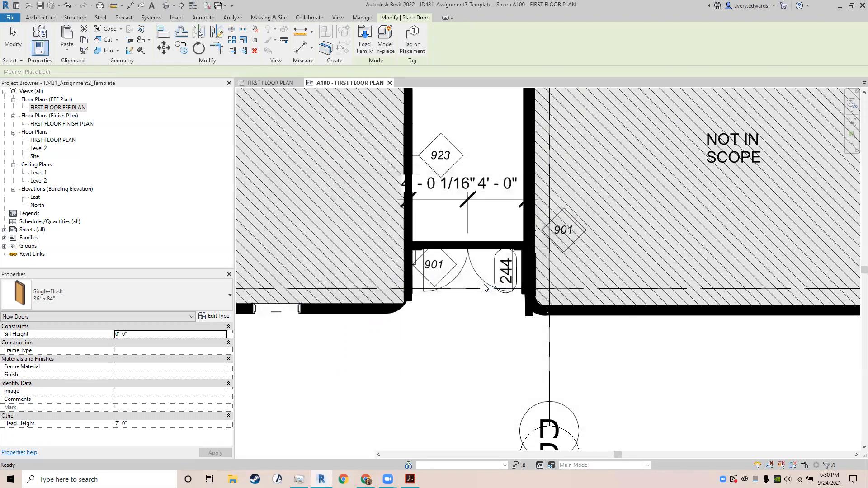
Step: Place a Door-Double-Glass 68" x 84" door centred in the new 901 cross wall, swinging as door 244 on the underlay
left_click(148, 300)
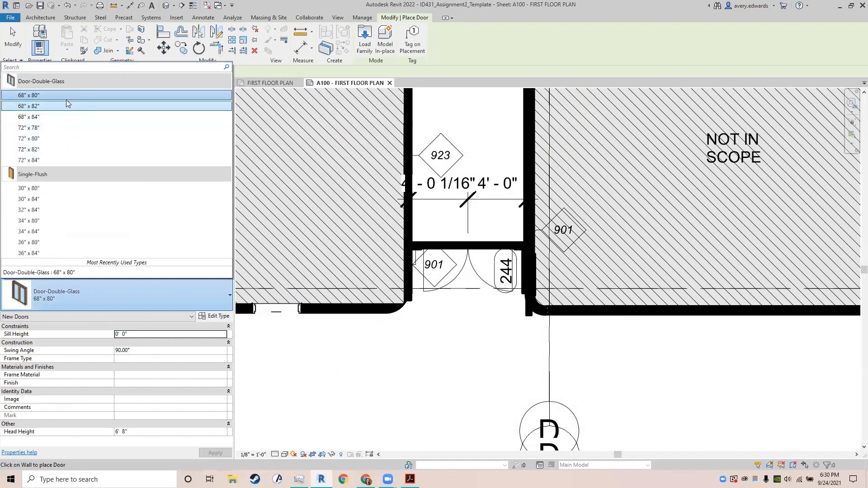
left_click(57, 117)
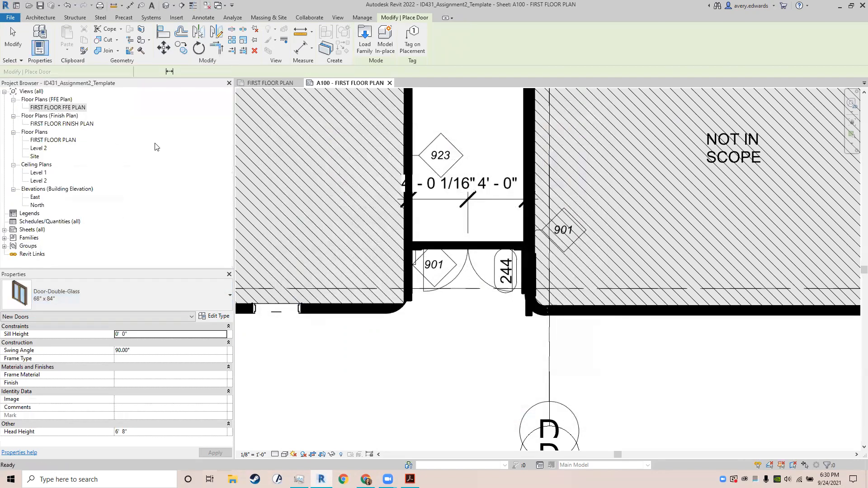
scroll(479, 246, "up", 5)
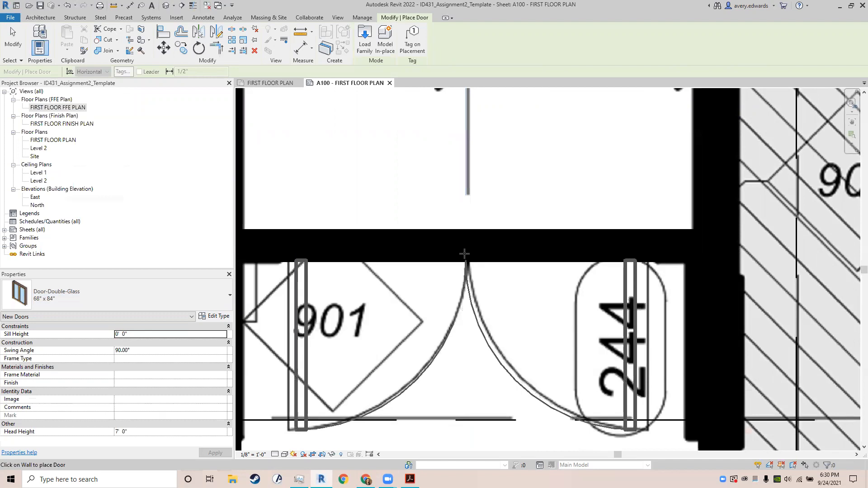
scroll(464, 255, "down", 1)
scroll(465, 254, "down", 1)
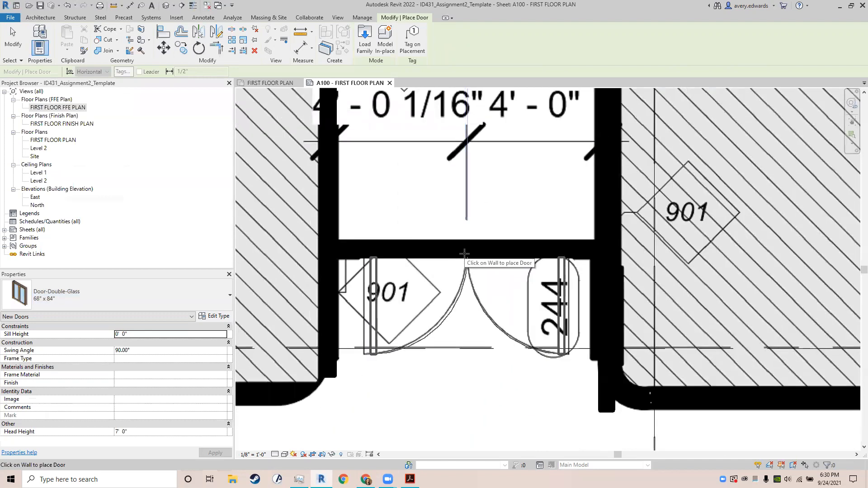
left_click(465, 254)
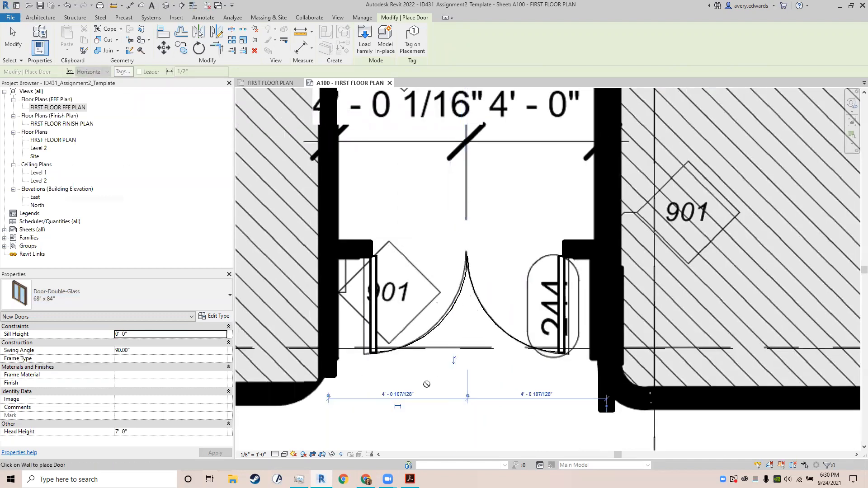
key("Escape")
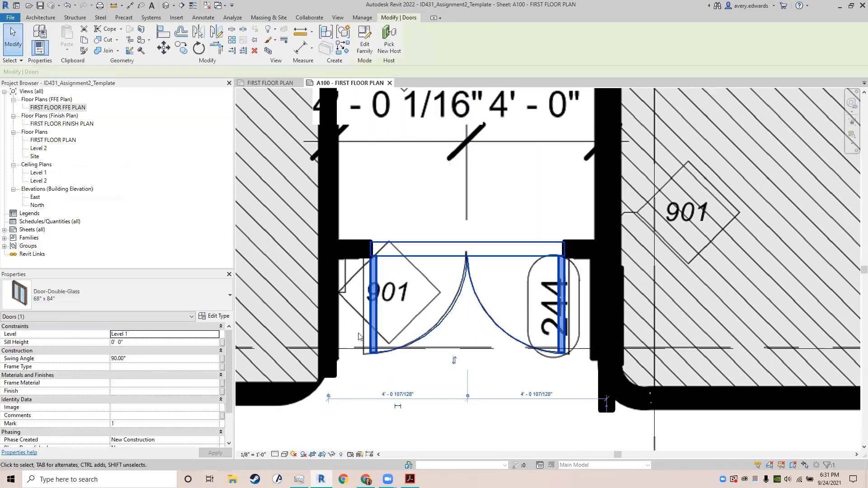
Step: Change the placed double door to type 72" x 84" and shift it slightly to line up with the underlay's door centre
left_click(121, 301)
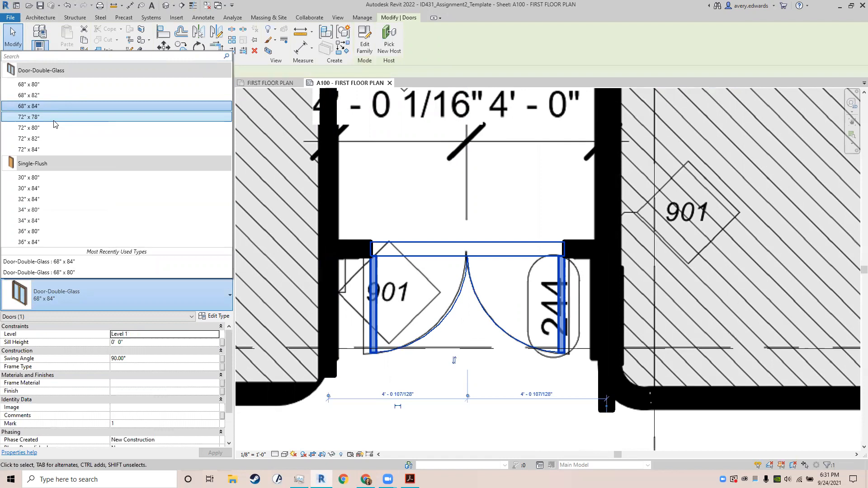
left_click(49, 150)
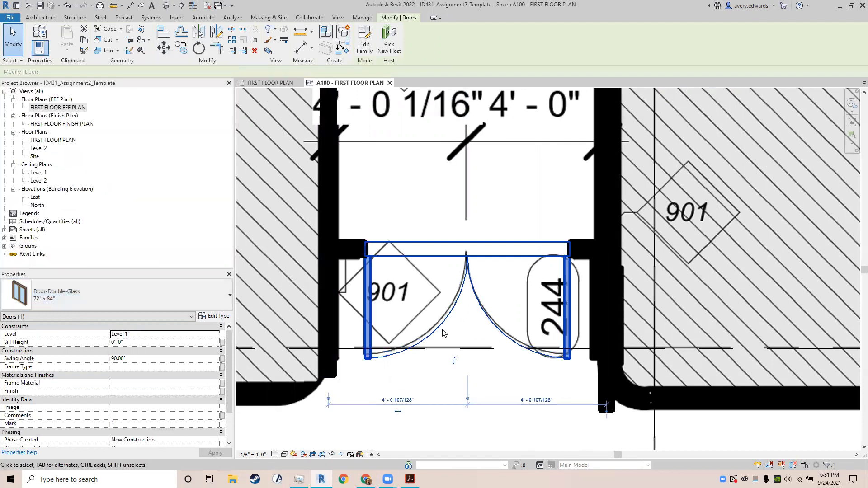
scroll(451, 261, "up", 3)
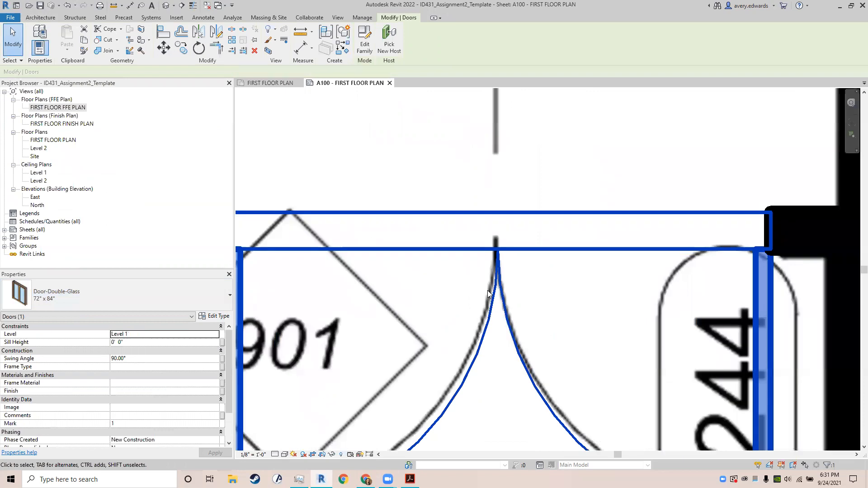
scroll(487, 292, "down", 1)
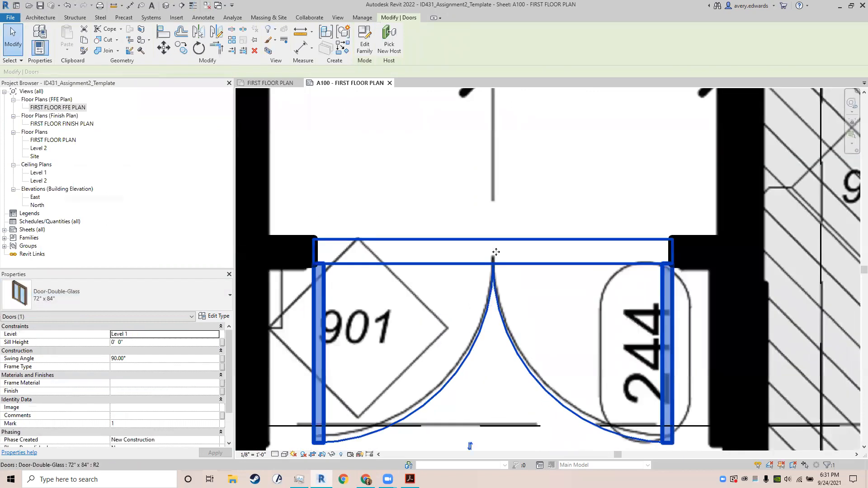
scroll(495, 291, "down", 2)
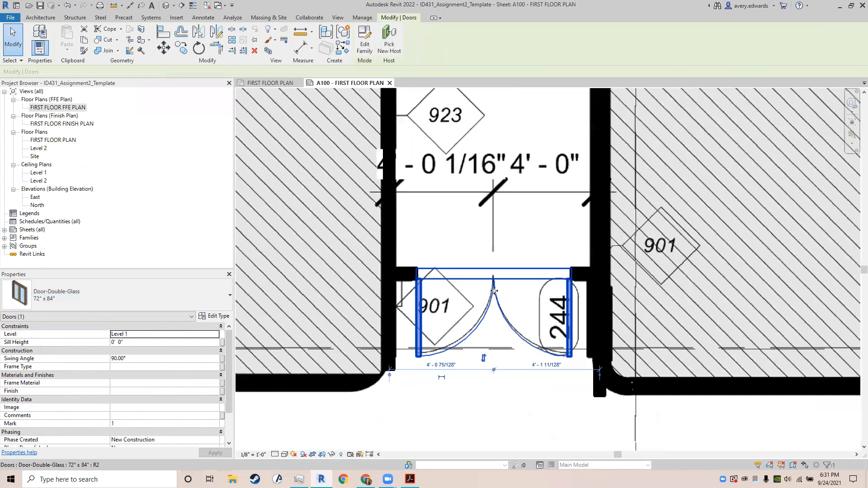
scroll(467, 325, "down", 2)
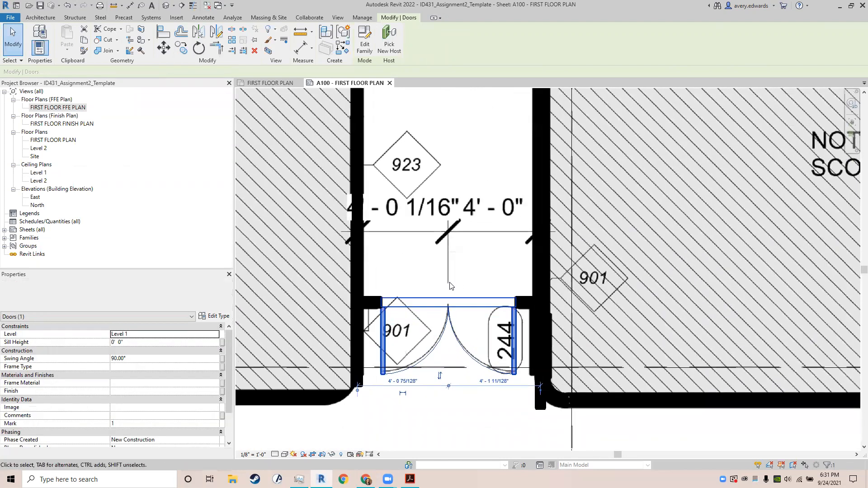
Step: Add an aligned dimension string between the two chase wall centerlines, passing through the double door's centre, just below the underlay's dimensions
key("d")
key("i")
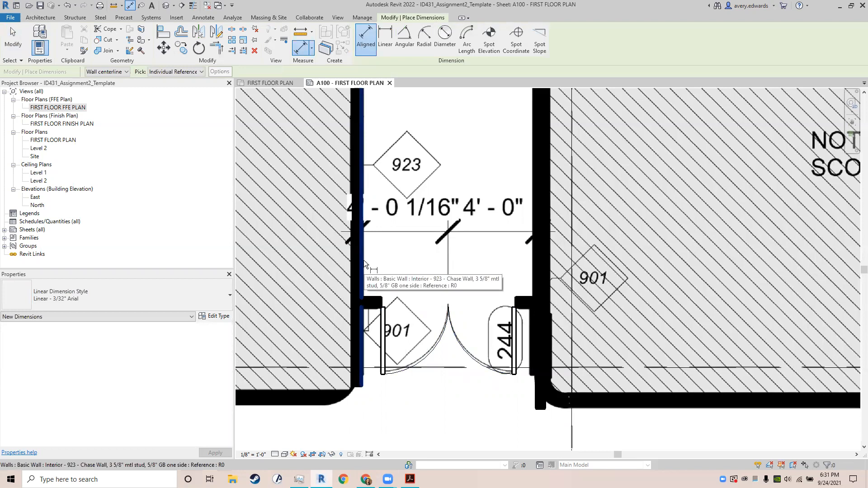
scroll(365, 261, "up", 4)
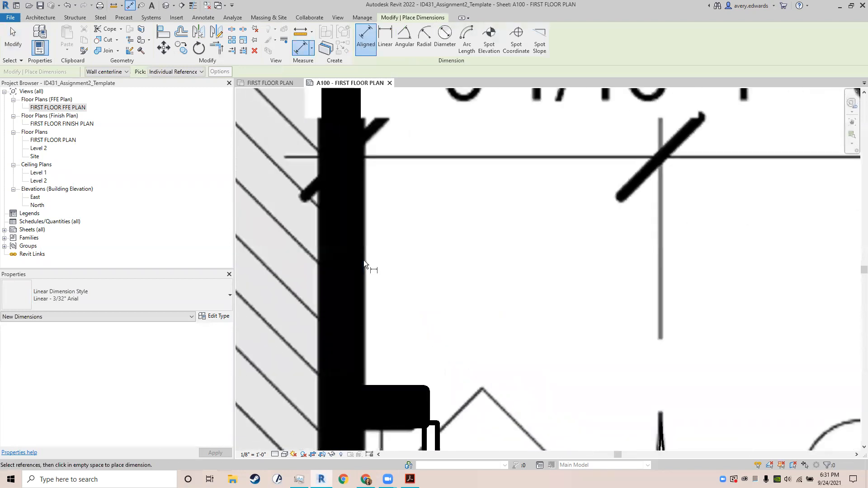
left_click(341, 230)
scroll(558, 294, "down", 2)
middle_click_drag(558, 294, 546, 235)
left_click(545, 235)
middle_click_drag(612, 235, 496, 363)
left_click(652, 262)
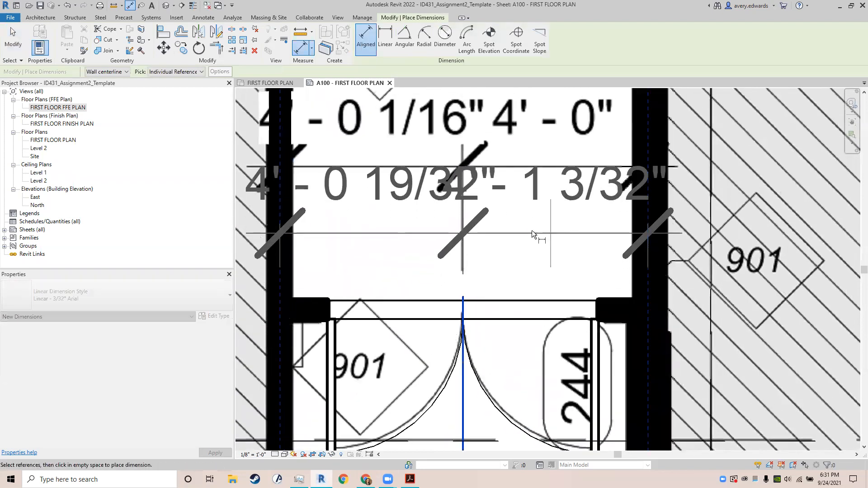
left_click(527, 255)
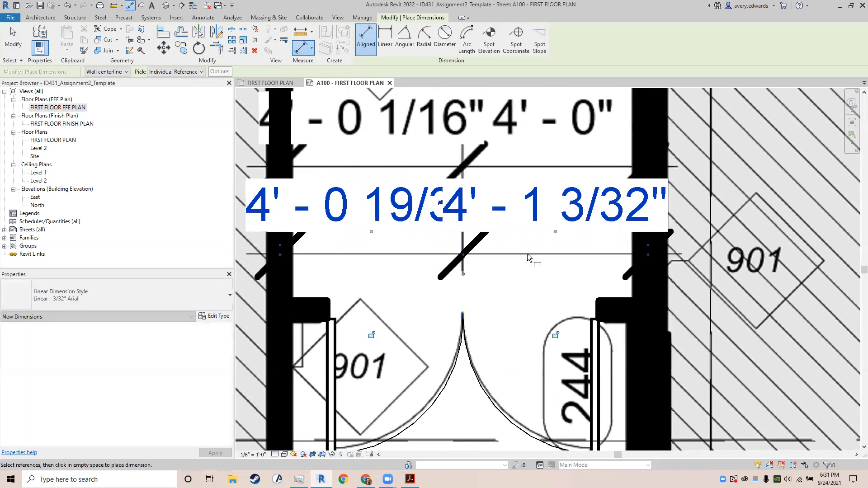
scroll(527, 255, "down", 1)
key("Escape")
key("Escape")
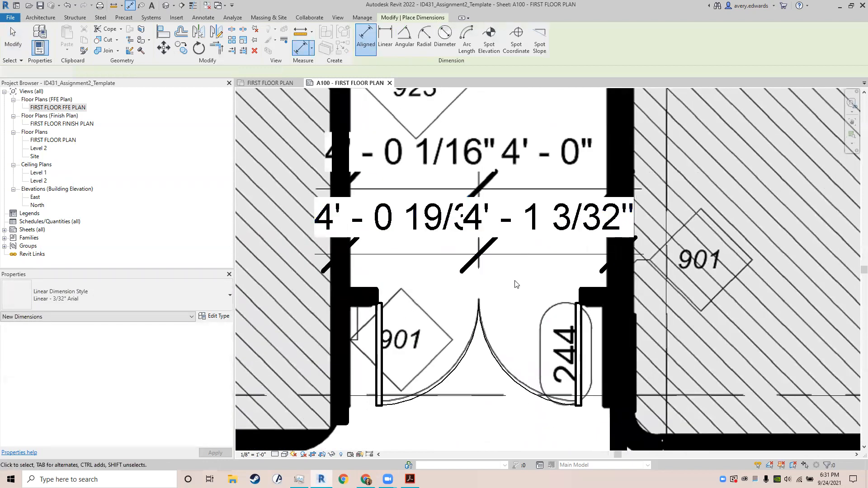
Step: Set the distance from the double door's centre to the chase wall beside door tag 244 to 4'
left_click(476, 333)
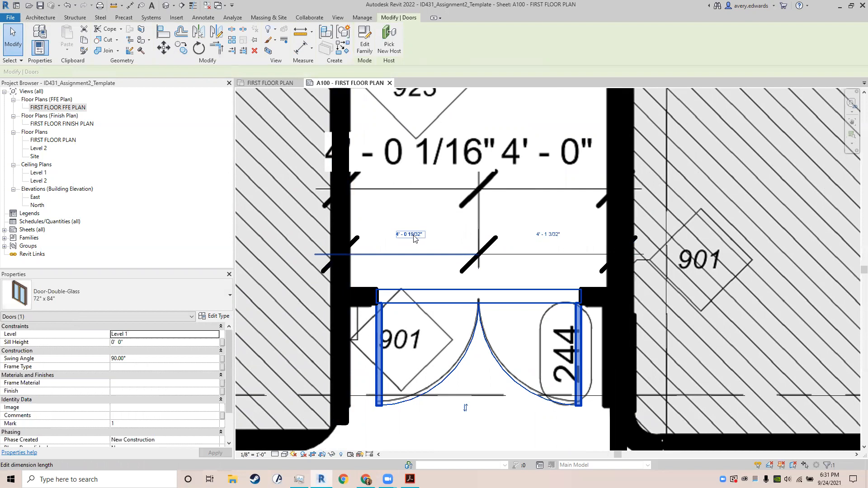
left_click(551, 234)
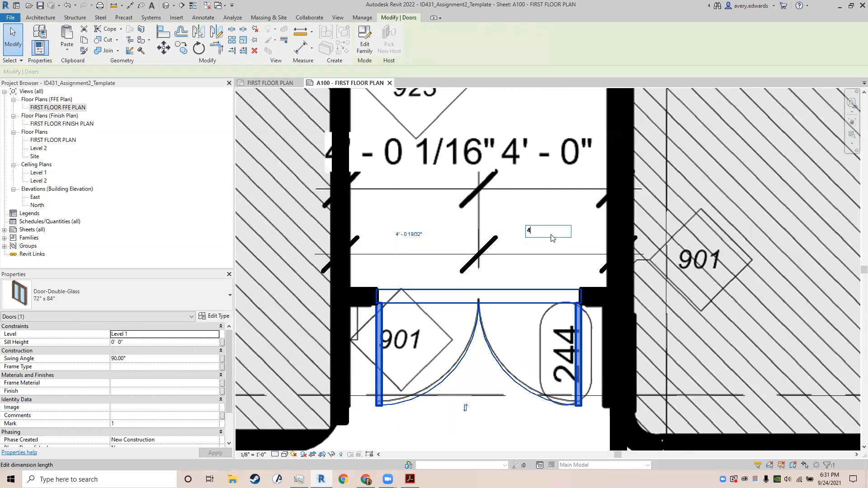
type("4")
key("Return")
key("d")
key("i")
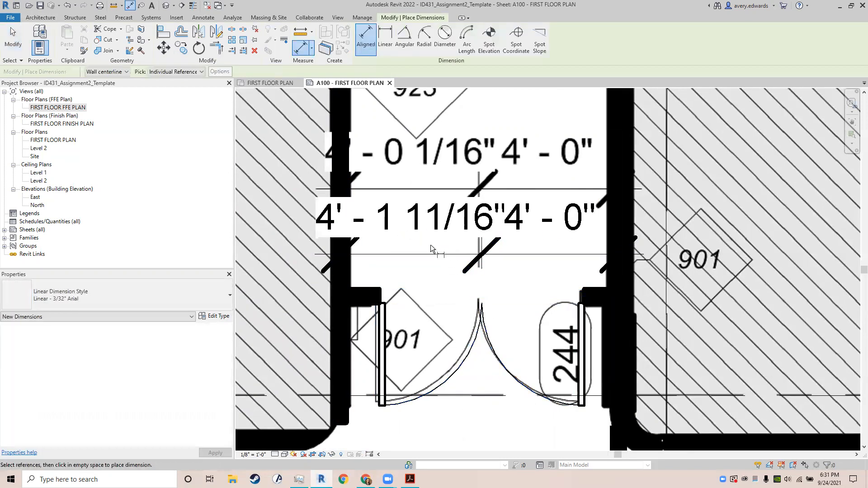
key("Escape")
key("Escape")
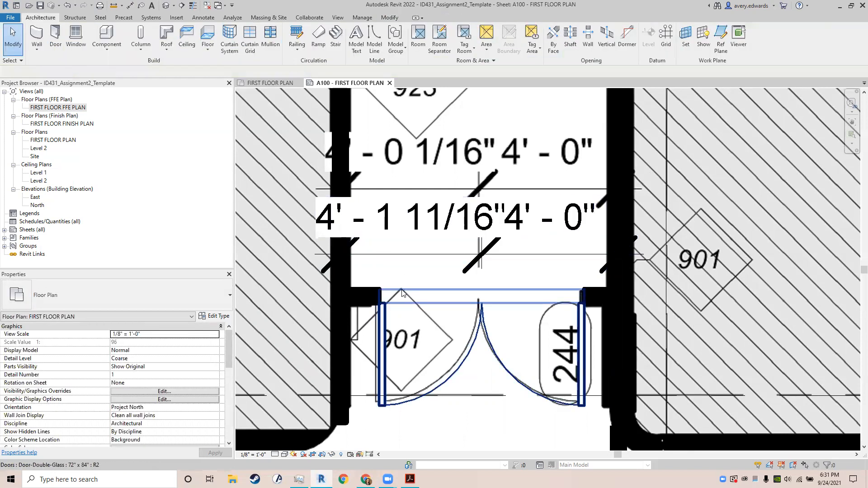
Step: Try nudging the two chase walls flanking the double door slightly inward toward the door to match the underlay's dimensions
left_click(610, 249)
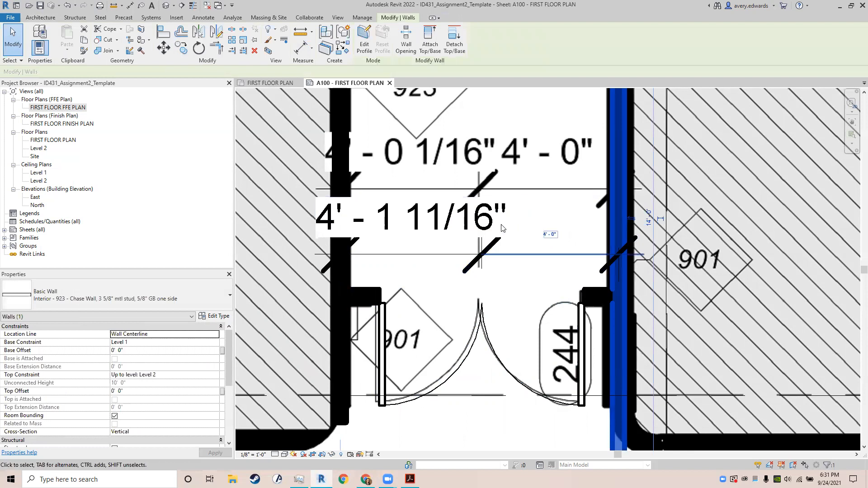
key("Left")
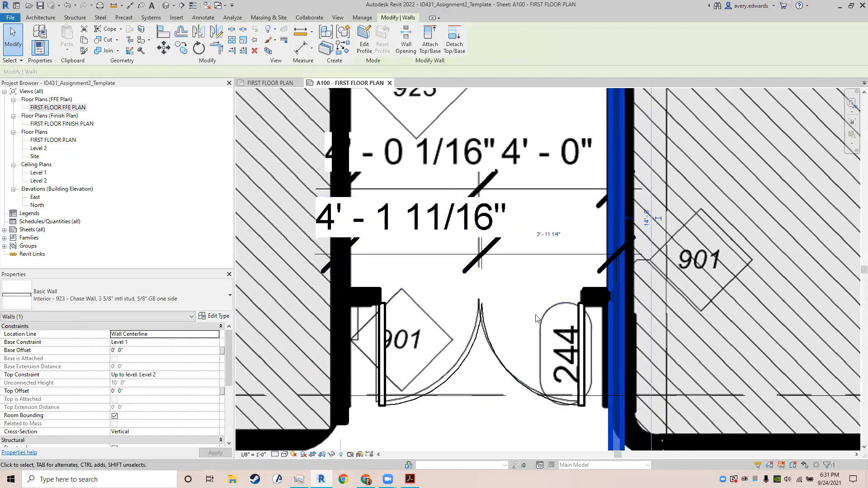
left_click(342, 277)
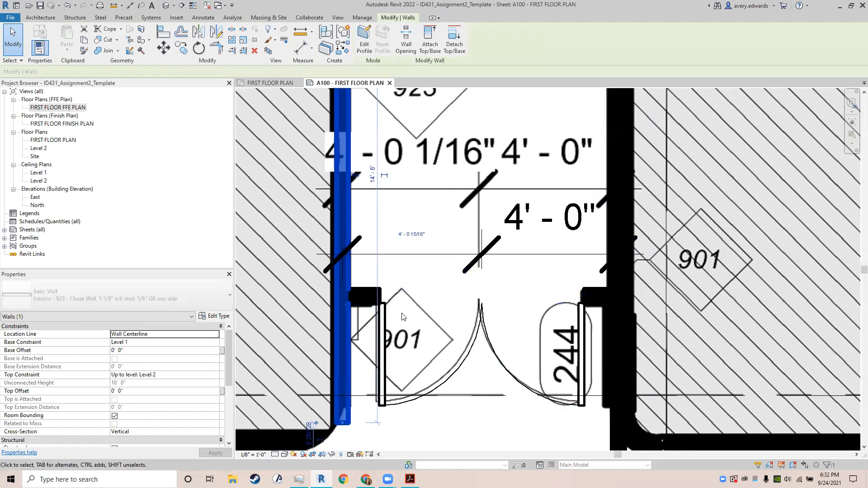
key("Right")
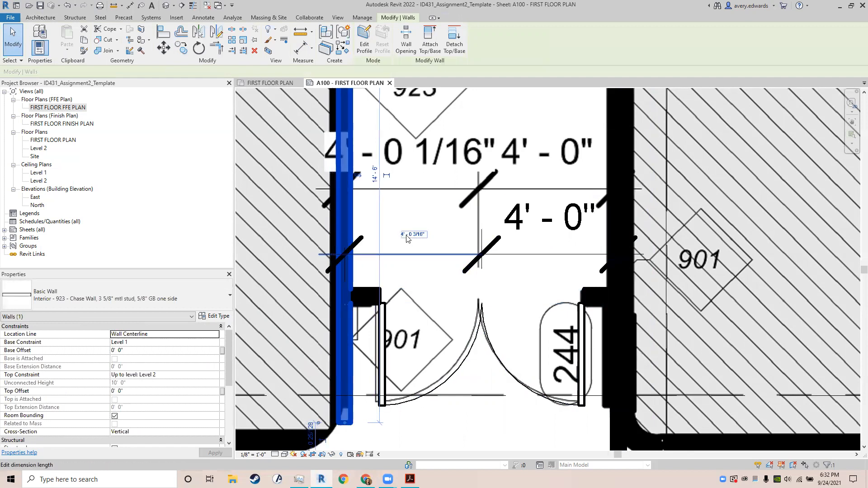
Step: Set the distance from the double door's centre to the chase wall opposite door tag 244 to 4' 0 1/16" and lock both dimension segments
left_click(493, 255)
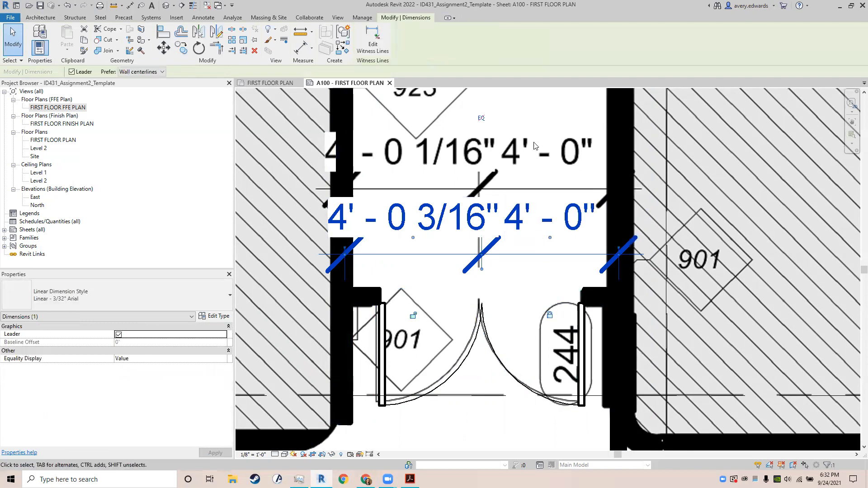
left_click(340, 298)
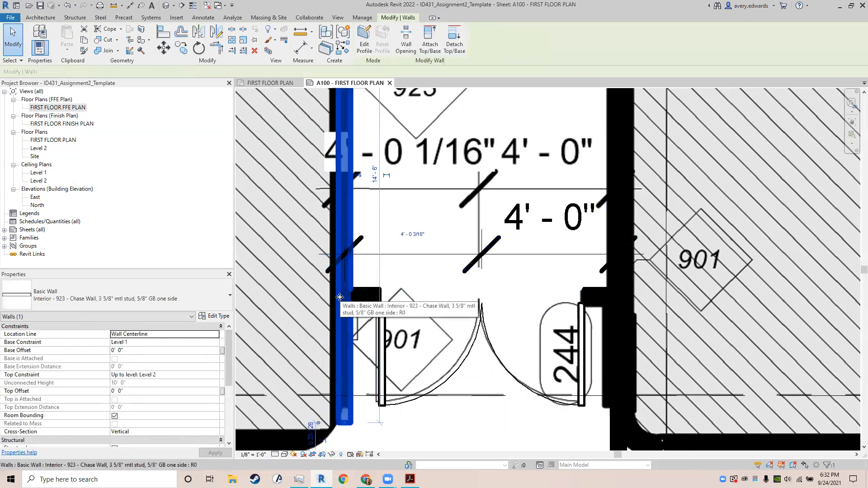
left_click(414, 235)
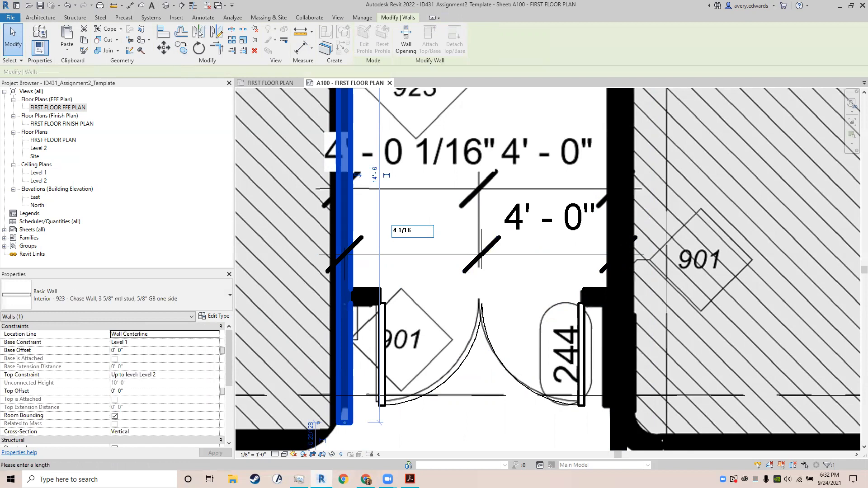
type("4 1/16")
key("Return")
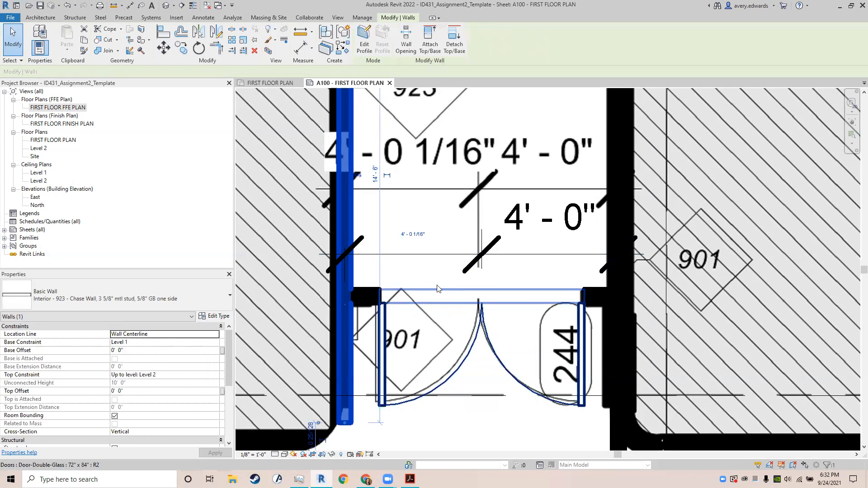
key("Escape")
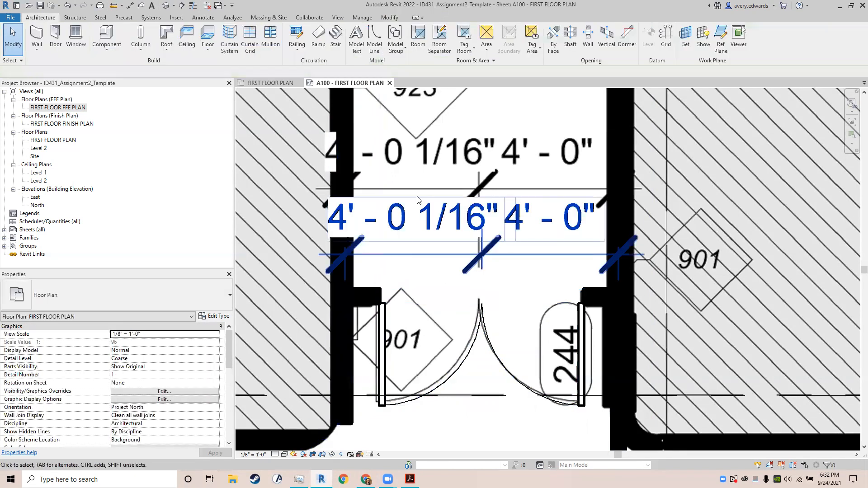
left_click(427, 254)
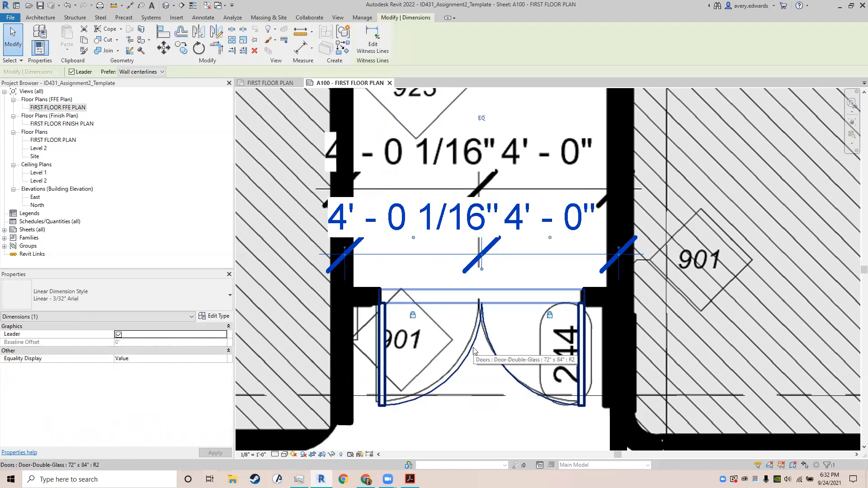
Step: Deselect the dimension and deactivate the first floor plan viewport to return to sheet A100
key("Escape")
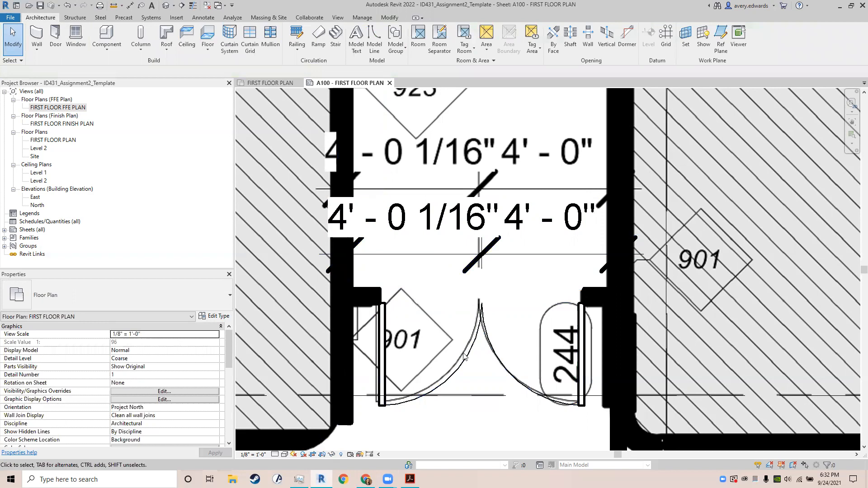
scroll(465, 356, "down", 10)
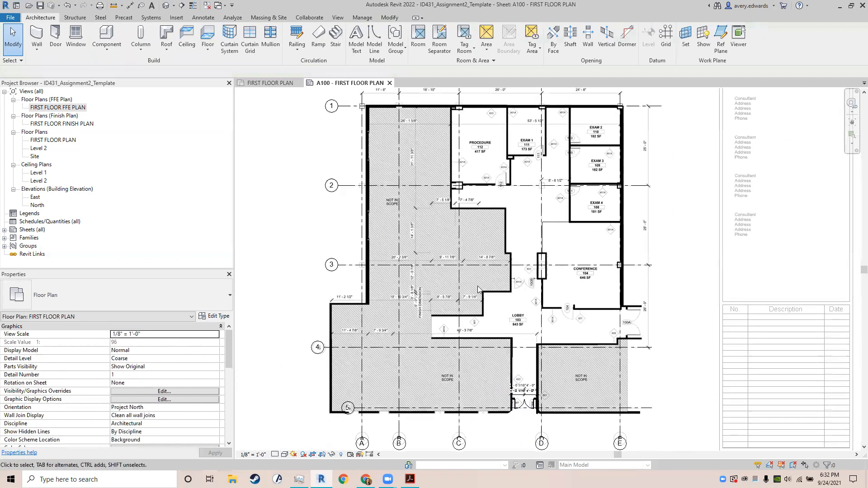
scroll(478, 289, "down", 3)
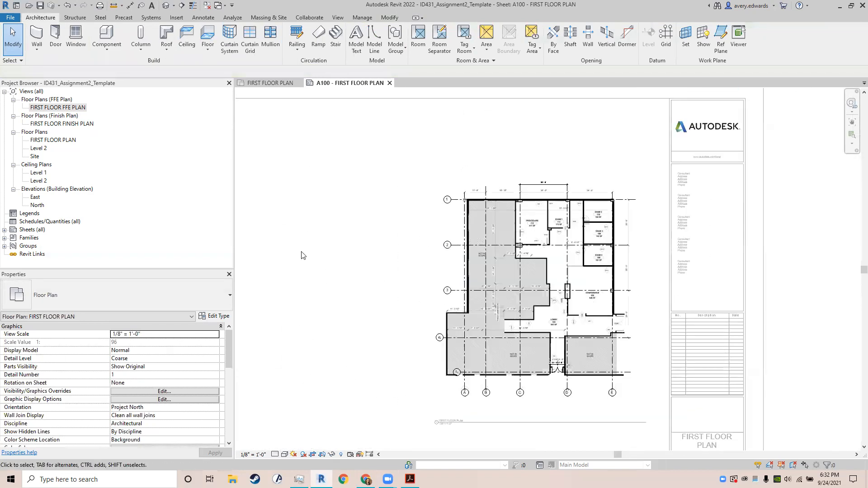
double_click(302, 256)
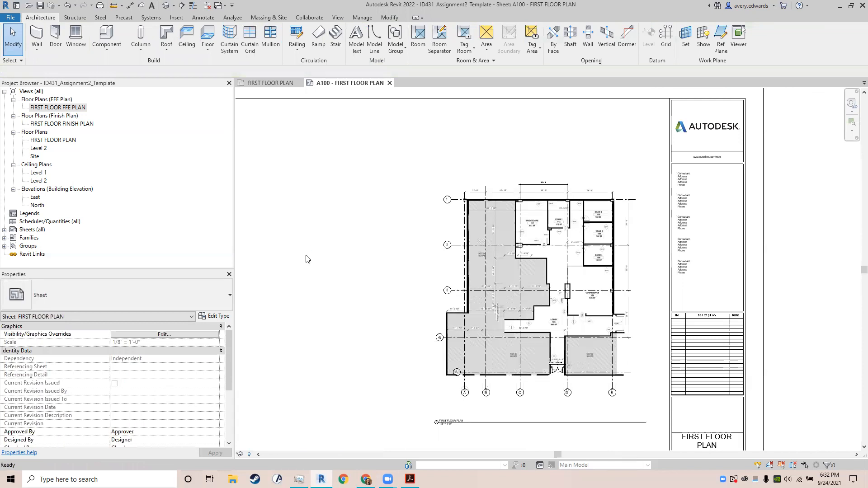
scroll(306, 259, "down", 4)
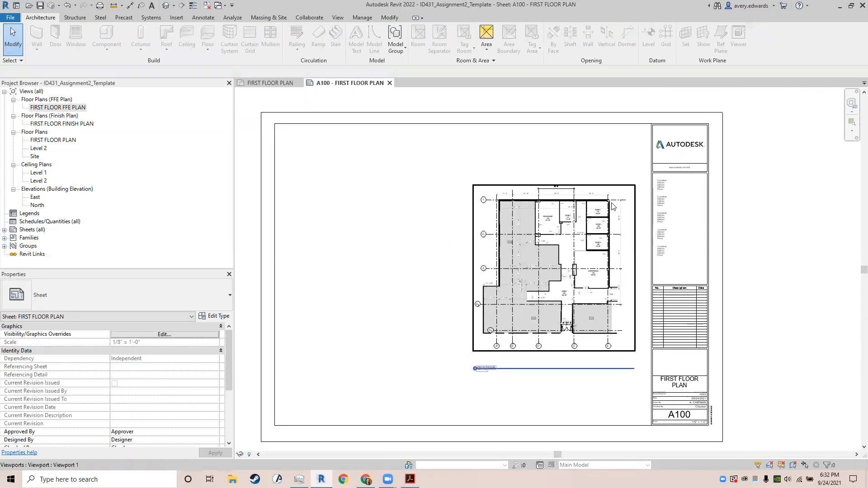
Step: Activate the first floor plan viewport on sheet A100 for editing around the exam rooms
scroll(613, 207, "up", 4)
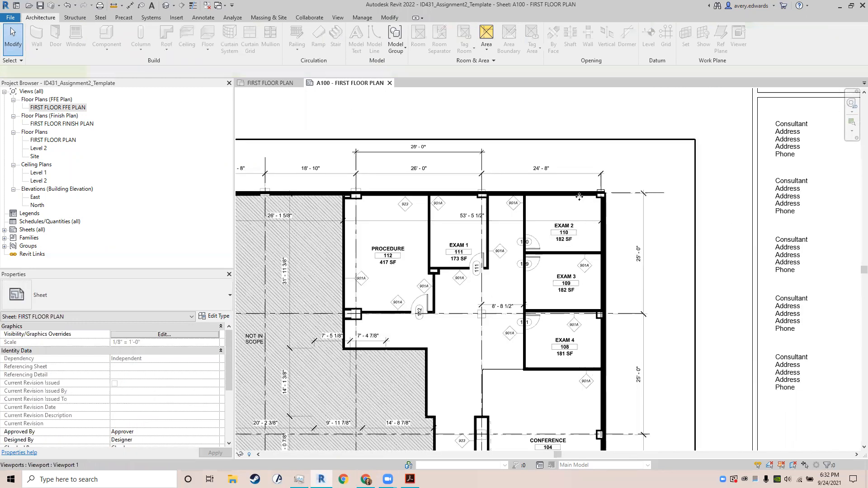
double_click(579, 196)
middle_click_drag(491, 271, 485, 225)
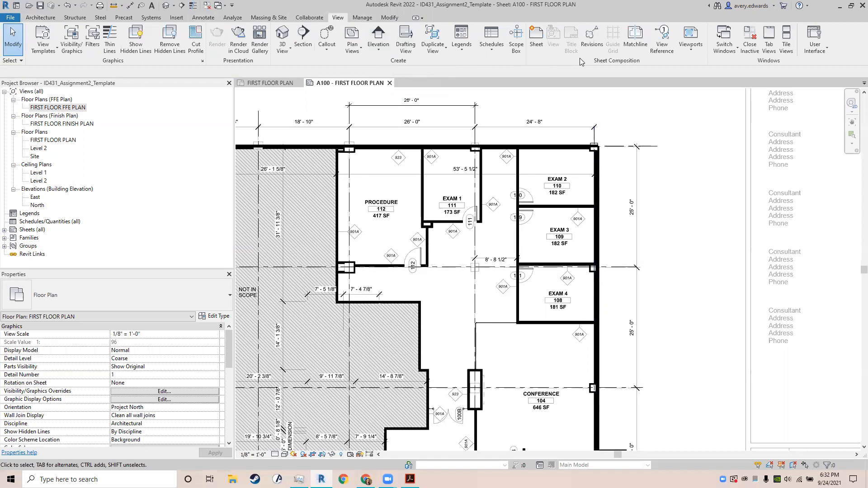
Step: Create a rectangular callout enclosing the EXAM 2 room (110), just outside its walls
left_click(330, 33)
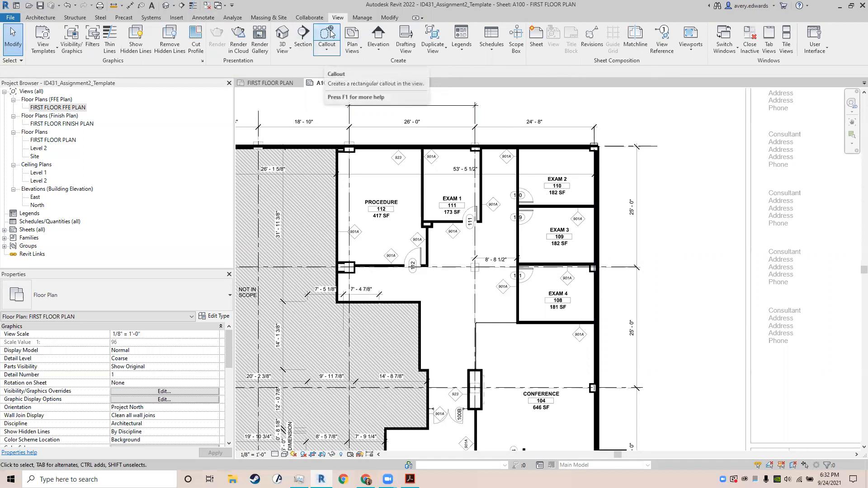
middle_click_drag(558, 167, 504, 157)
scroll(475, 145, "up", 2)
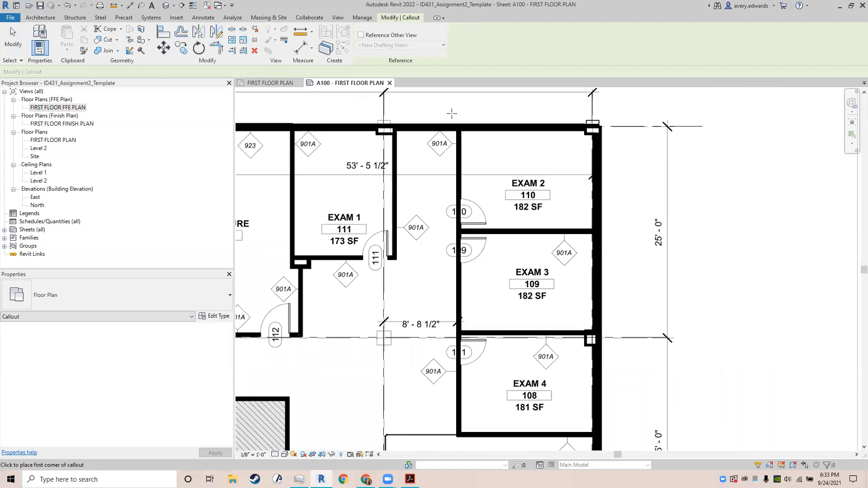
left_click(450, 116)
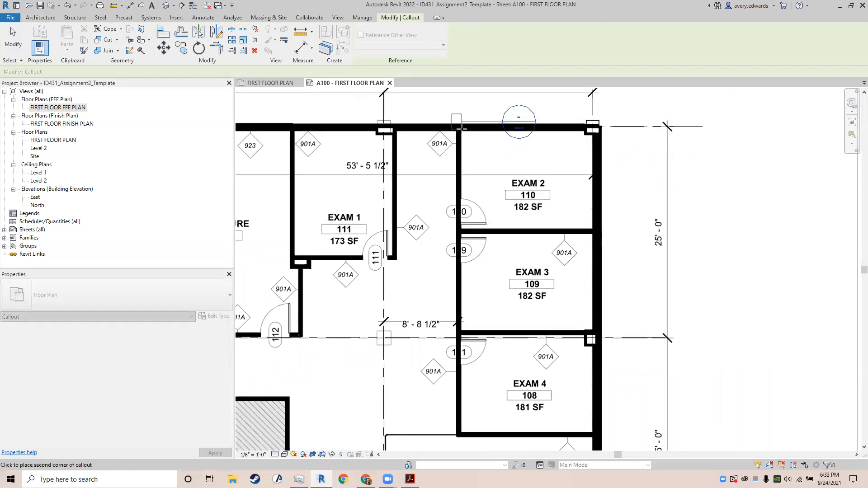
left_click(611, 243)
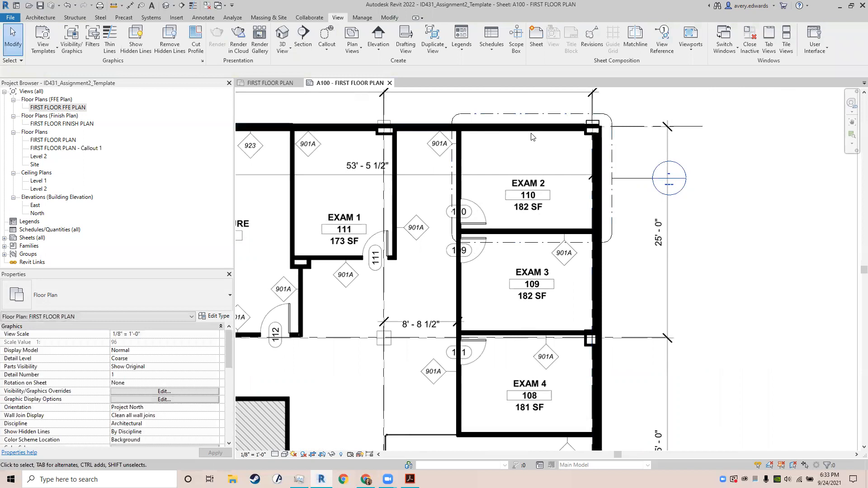
Step: Move the callout's head off the 25' - 0" dimension line to the clear area above the building's upper-right corner
middle_click_drag(533, 137, 535, 227)
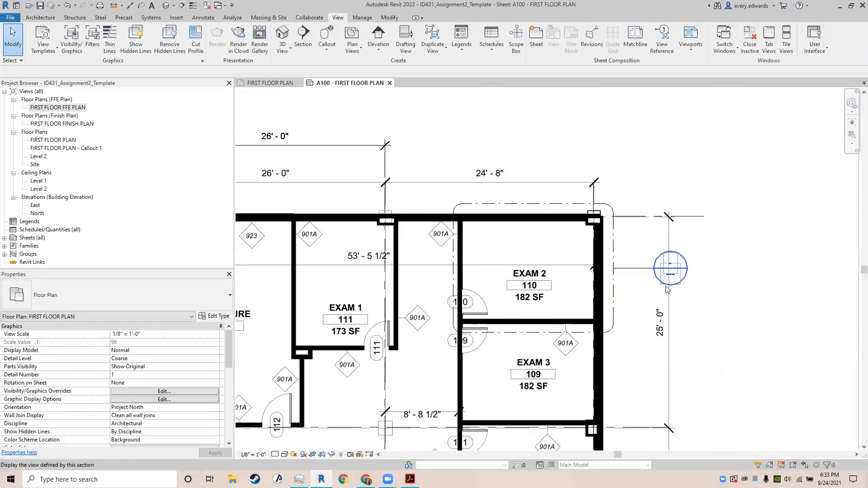
left_click(628, 269)
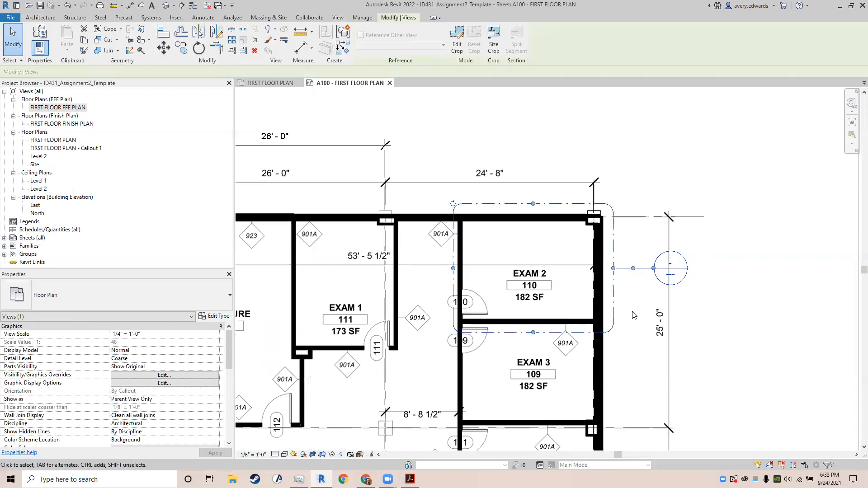
left_click_drag(657, 271, 632, 187)
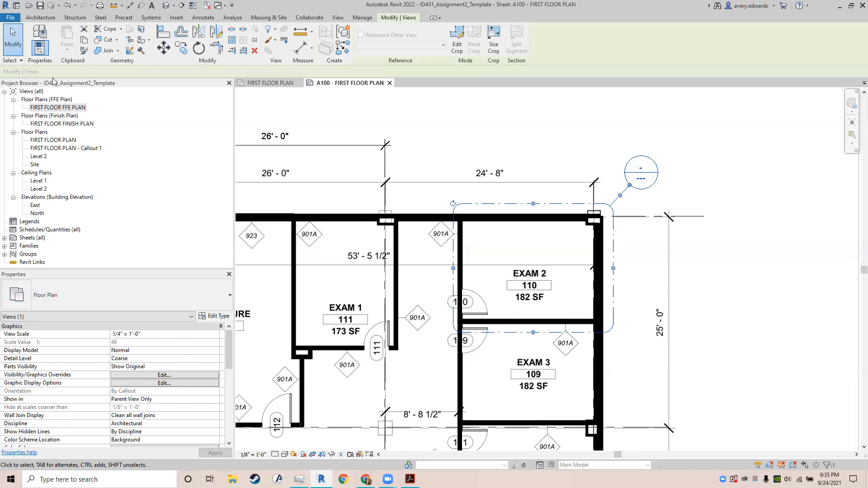
Step: Rename the new callout view as ENLARGED PLAN - 110 EXAM 2
left_click(53, 151)
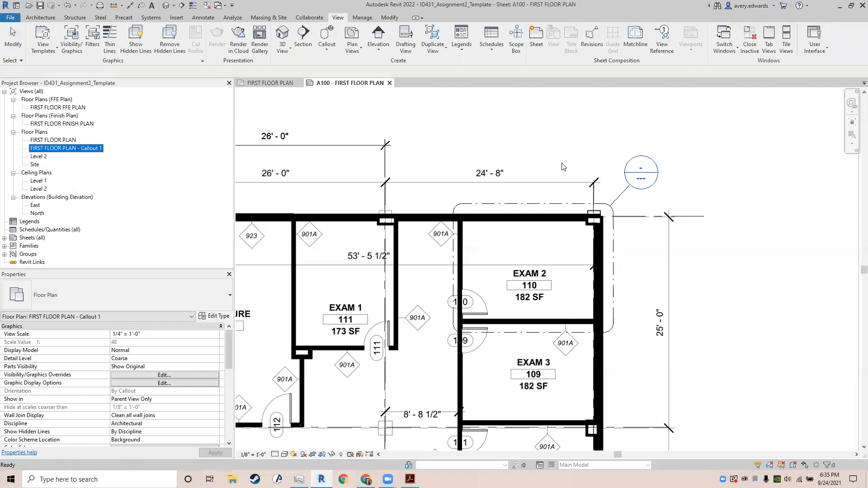
left_click(567, 204)
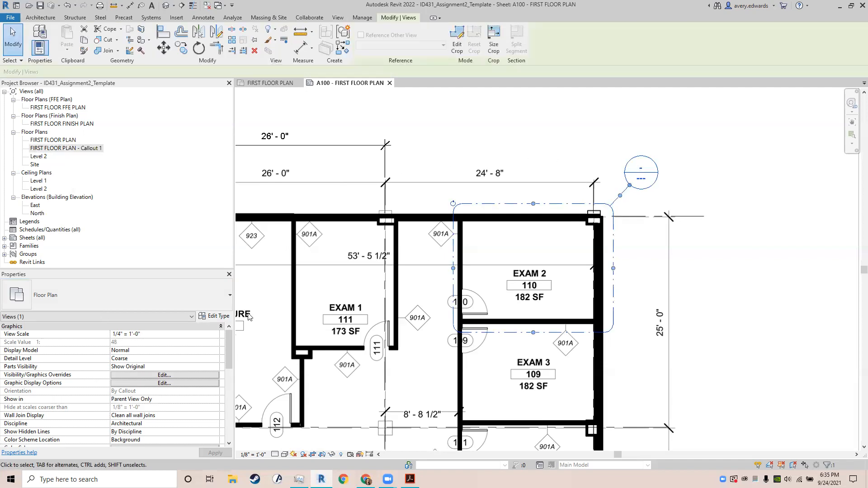
scroll(110, 356, "down", 5)
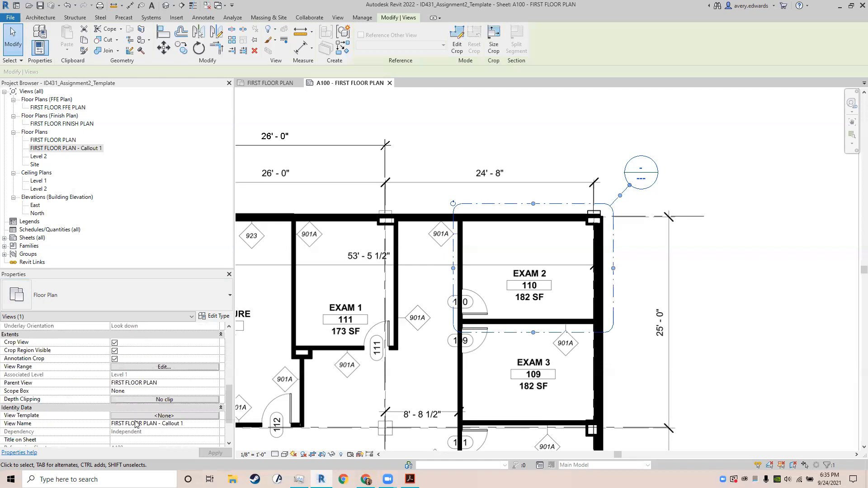
scroll(193, 390, "down", 3)
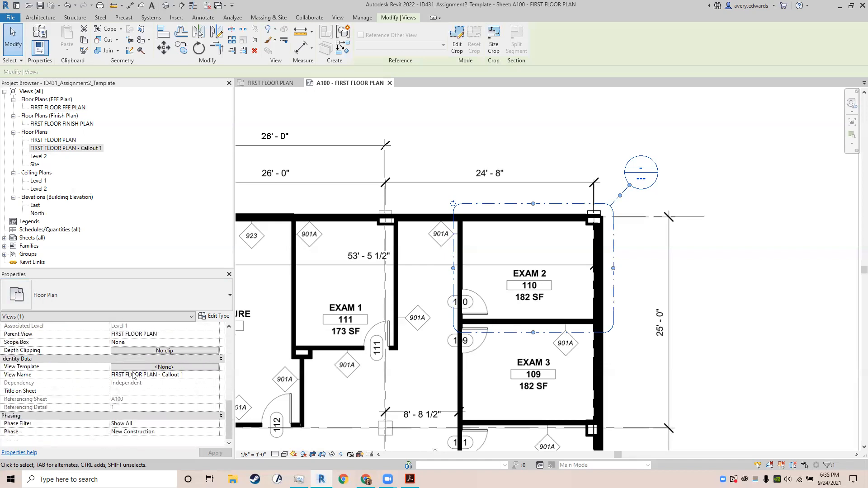
left_click(194, 379)
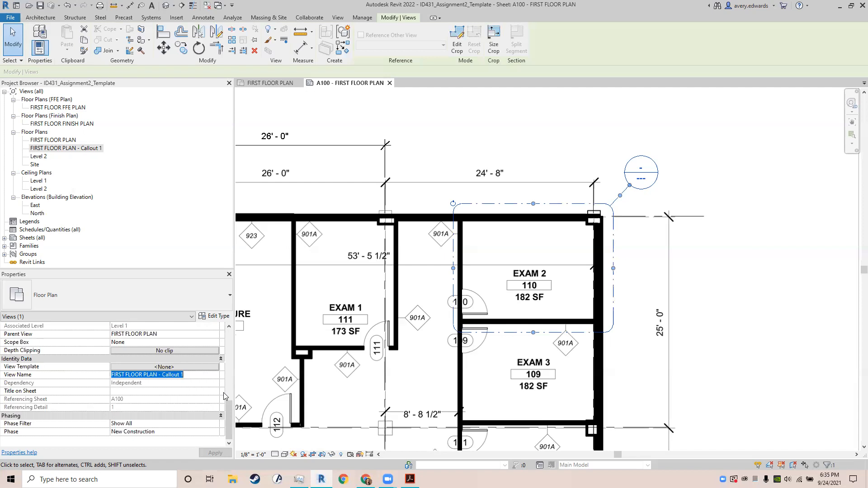
type("ENLARGED PLAN")
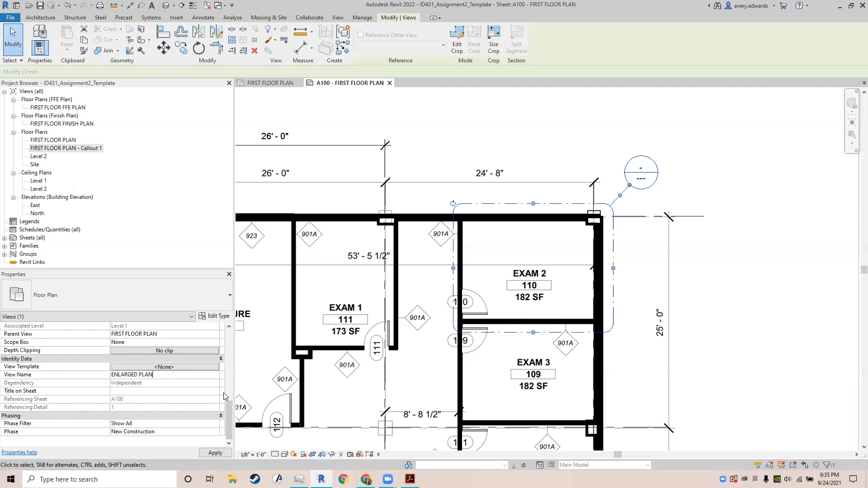
type(" - 110 EXAM 2")
key("Return")
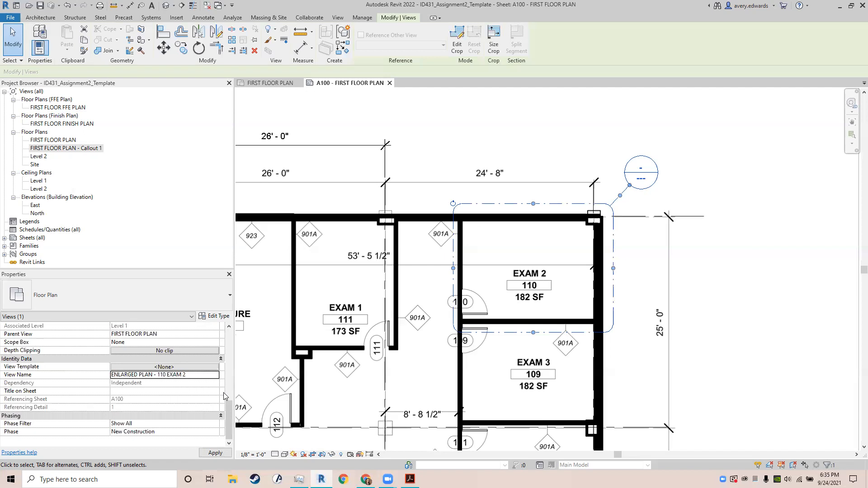
Step: Set the callout view's title on sheet to ENLARGED PLAN
left_click(156, 392)
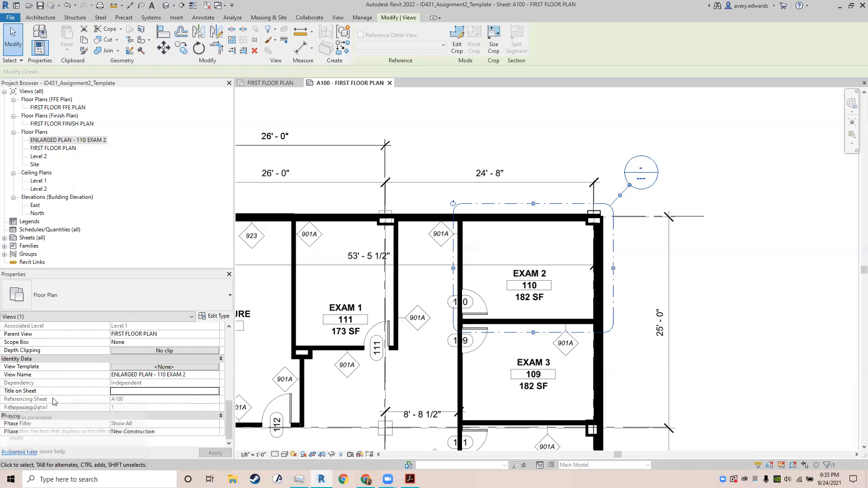
type("EN")
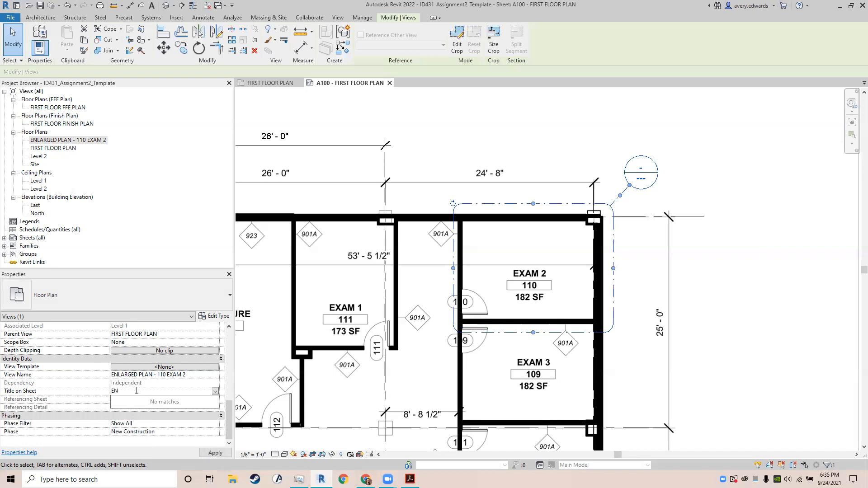
type("LARGED PLAN")
key("Return")
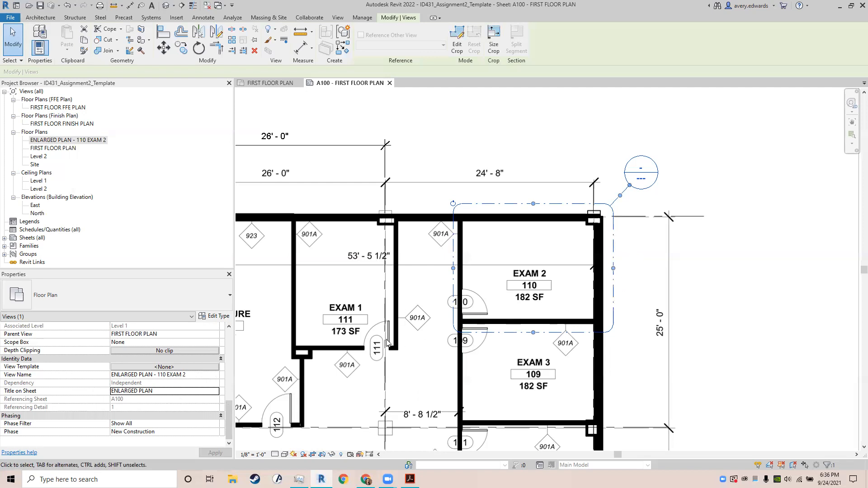
Step: Deselect the callout and deactivate the first floor plan viewport to return to the sheet
scroll(388, 346, "down", 2)
scroll(388, 347, "down", 5)
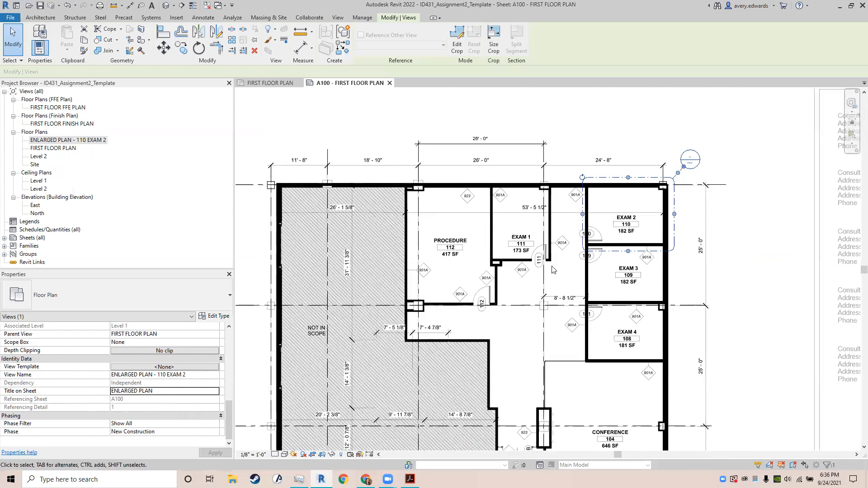
middle_click_drag(375, 290, 503, 220)
scroll(503, 221, "down", 1)
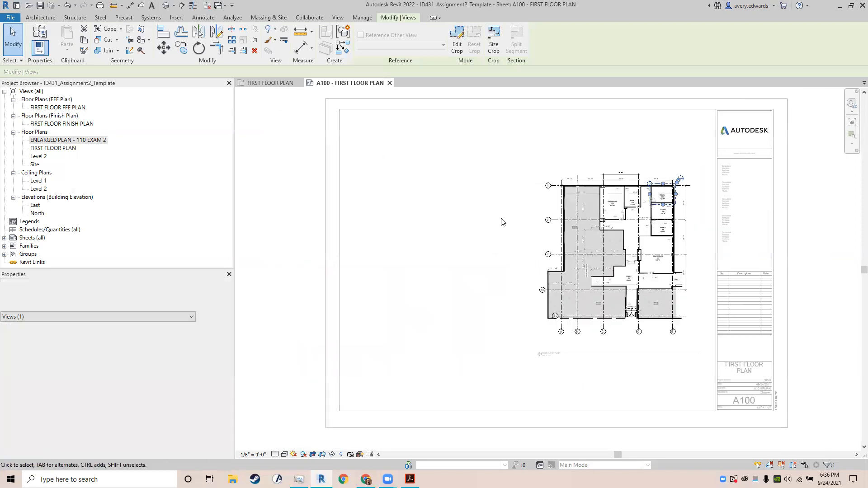
right_click(286, 193)
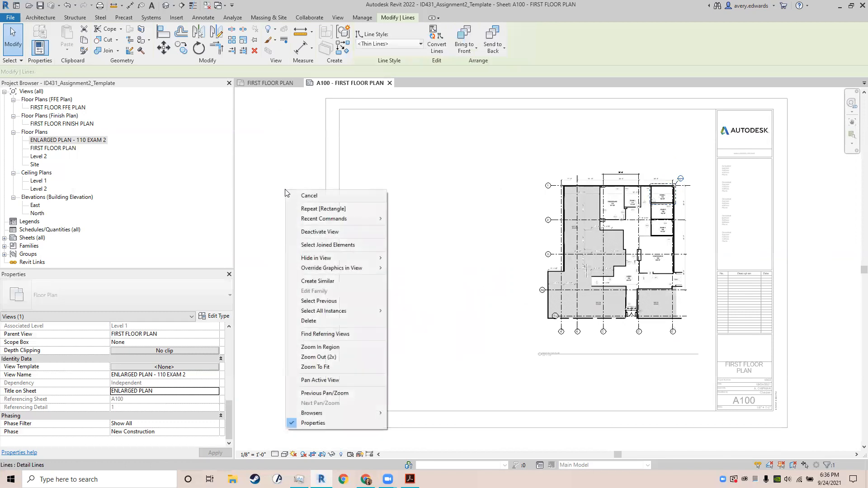
left_click(274, 103)
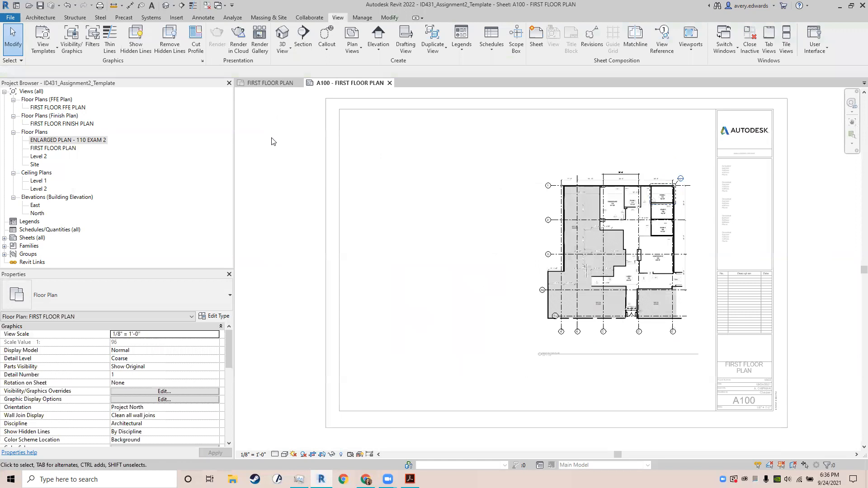
double_click(277, 159)
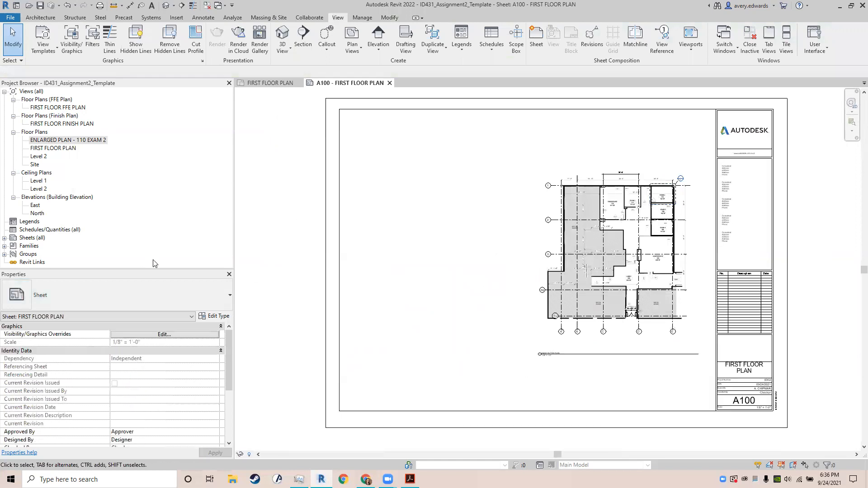
Step: Place the ENLARGED PLAN - 110 EXAM 2 view on sheet A100 left of the floor plan, with both view titles aligned
left_click(68, 142)
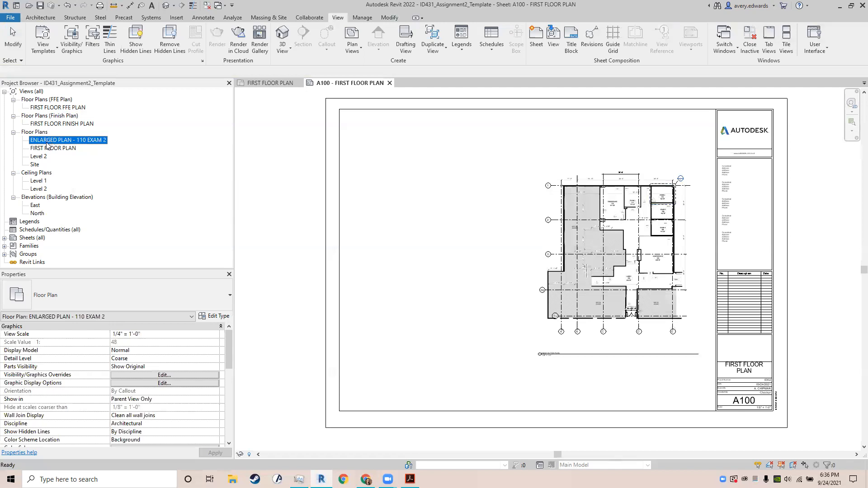
left_click_drag(46, 145, 425, 227)
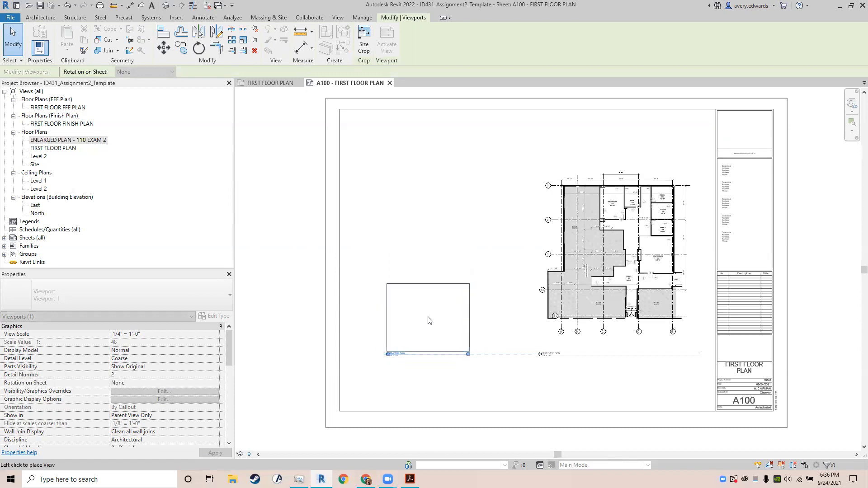
left_click(429, 321)
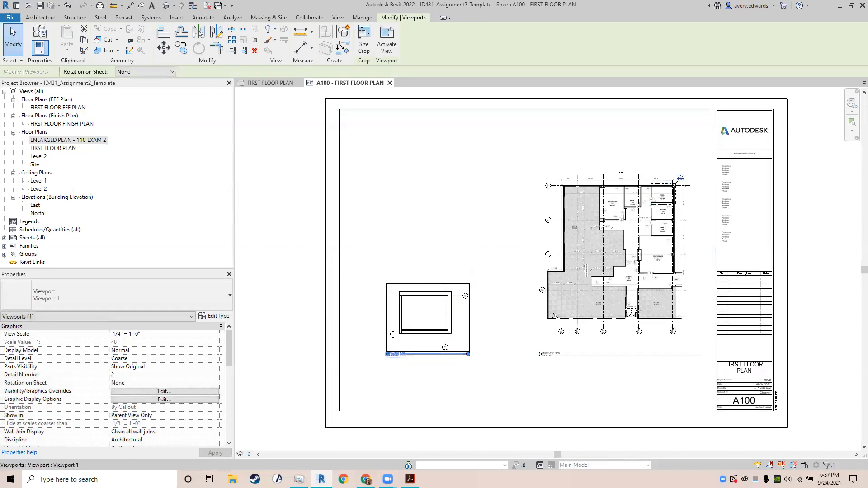
scroll(409, 317, "up", 1)
scroll(409, 317, "up", 2)
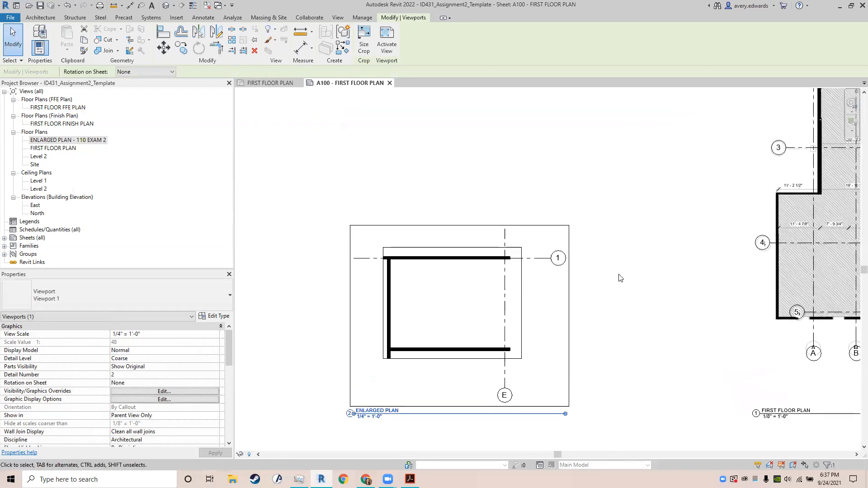
scroll(409, 334, "down", 4)
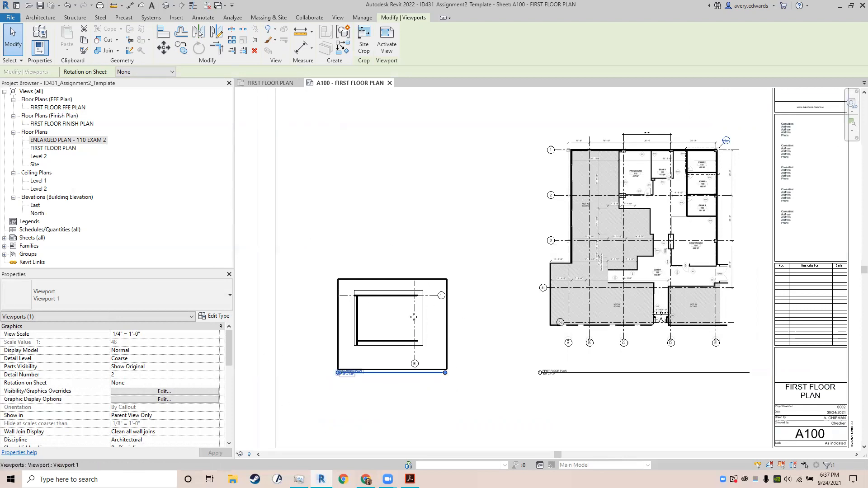
key("Escape")
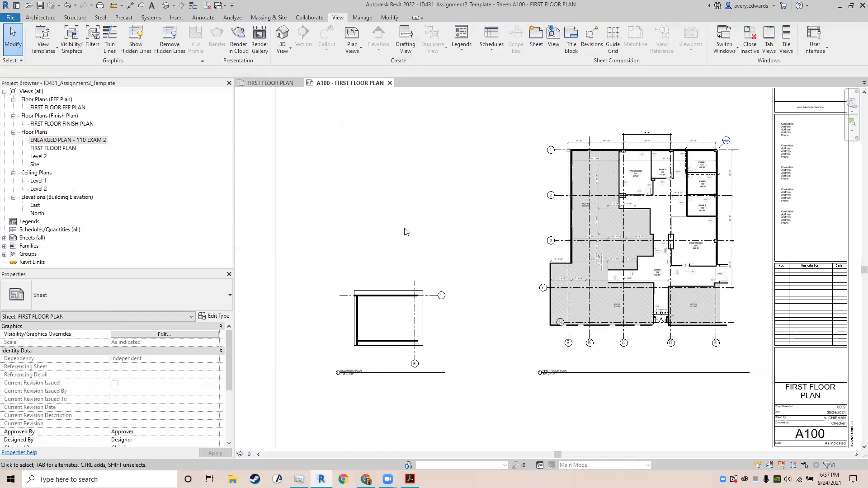
Step: Activate the ENLARGED PLAN viewport on the sheet and turn off the visibility of its crop region
double_click(390, 300)
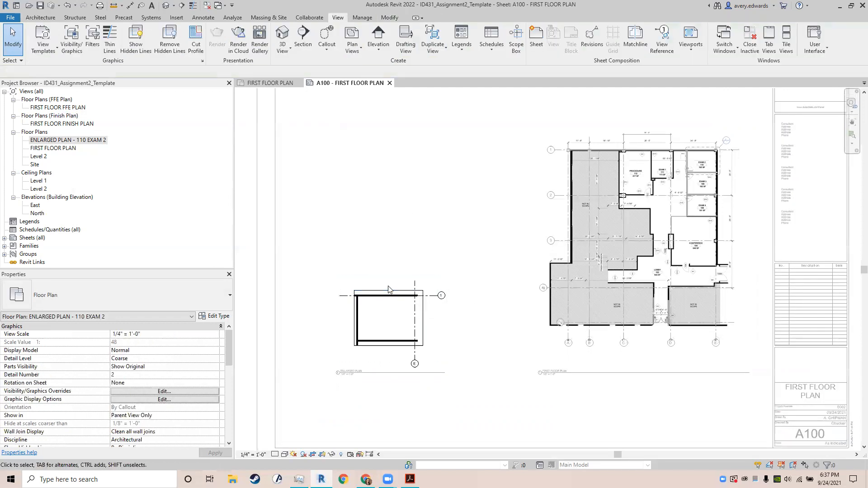
left_click(389, 290)
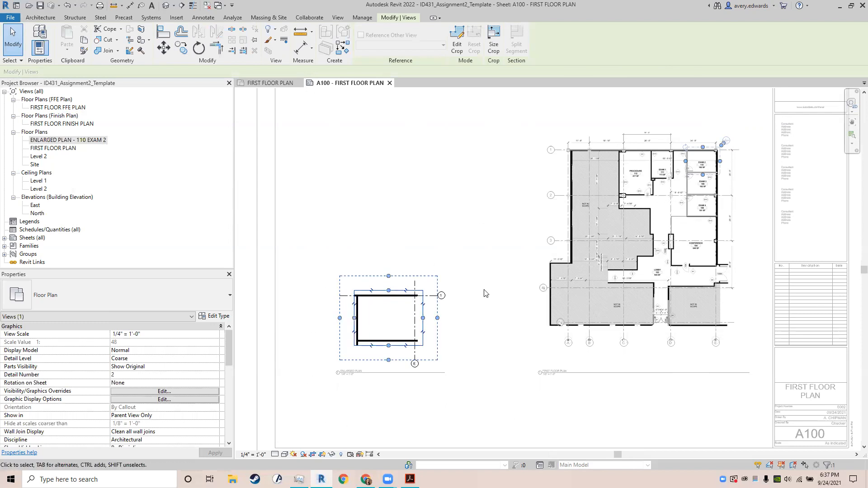
scroll(151, 387, "down", 6)
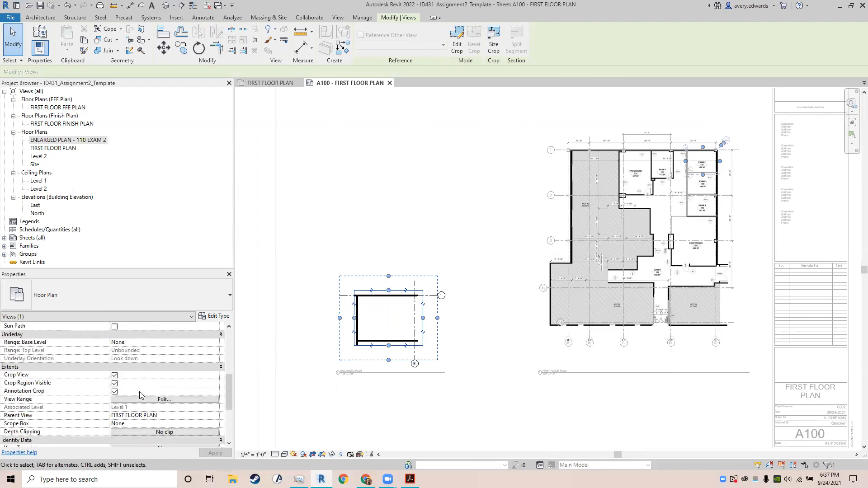
left_click(115, 384)
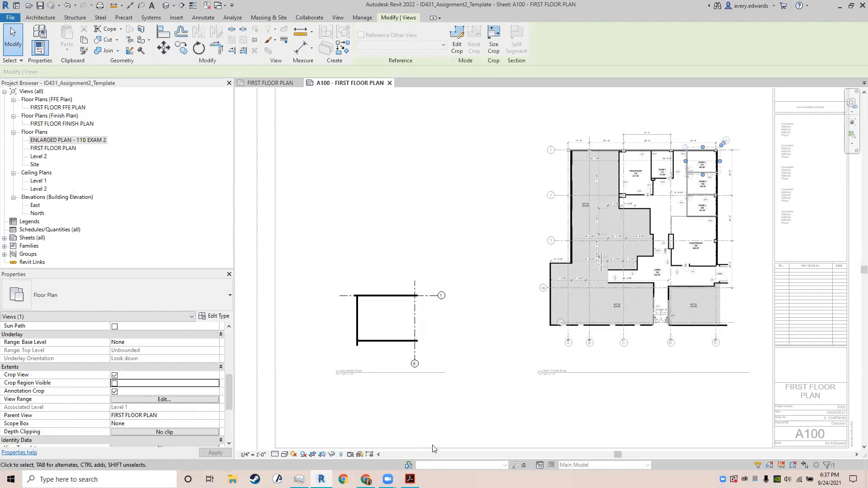
scroll(397, 342, "up", 2)
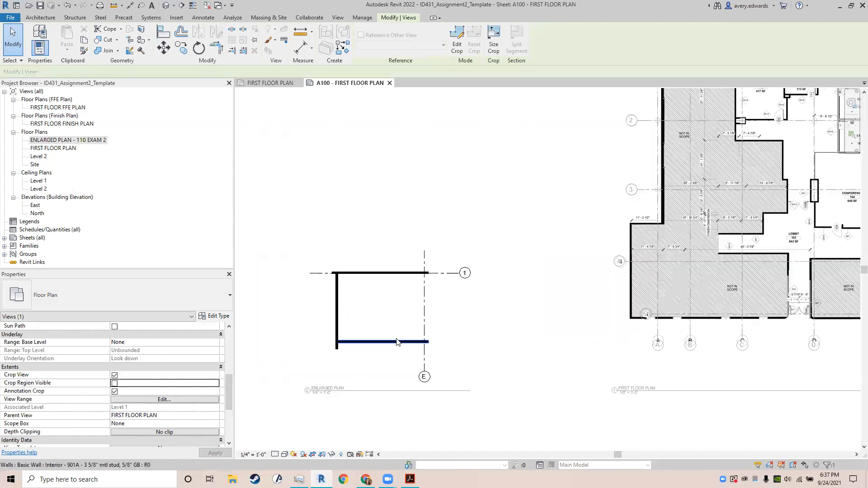
scroll(397, 343, "up", 1)
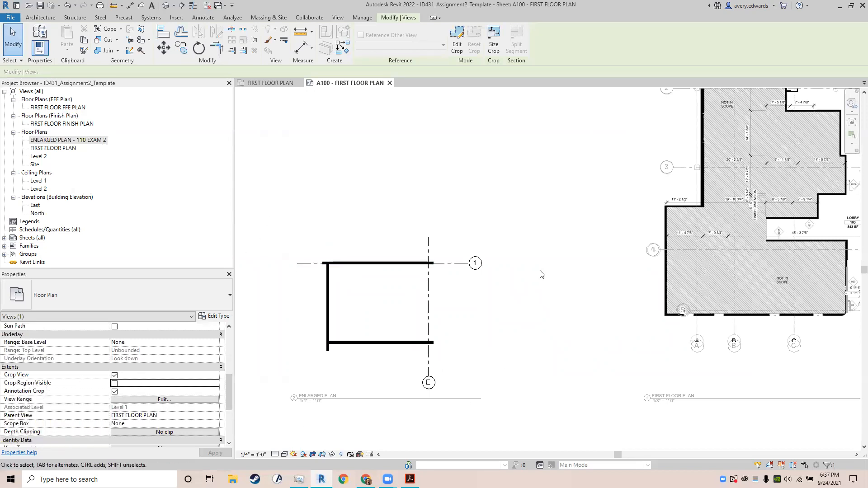
Step: Activate the first floor plan viewport and draw an Interior - 901 wall about 12' 10 7/8" long along the right side of room 110 EXAM 2
scroll(483, 273, "down", 5)
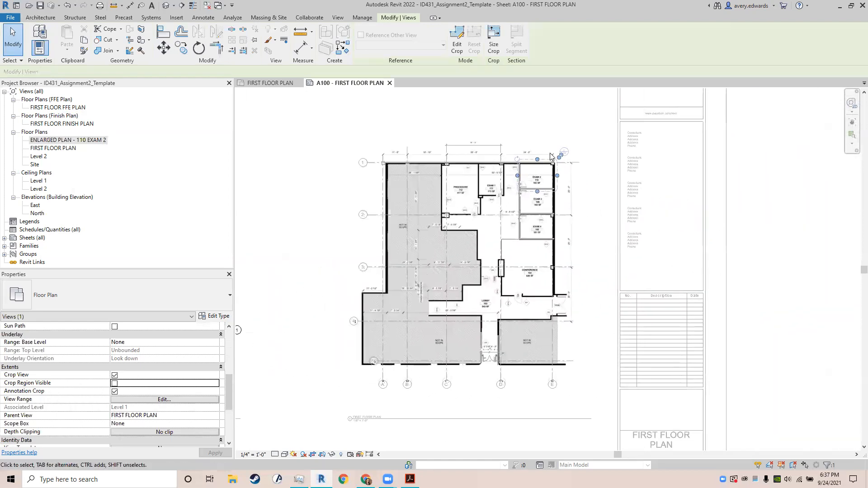
scroll(551, 157, "up", 5)
key("Escape")
scroll(543, 201, "up", 2)
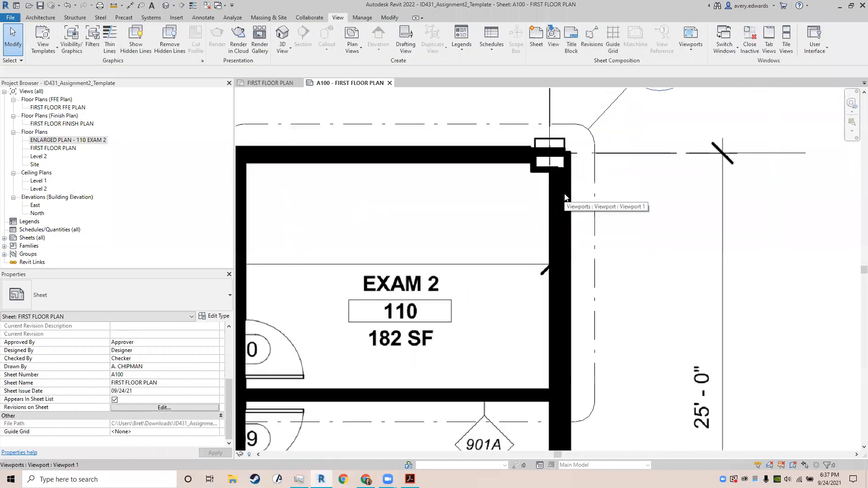
double_click(564, 169)
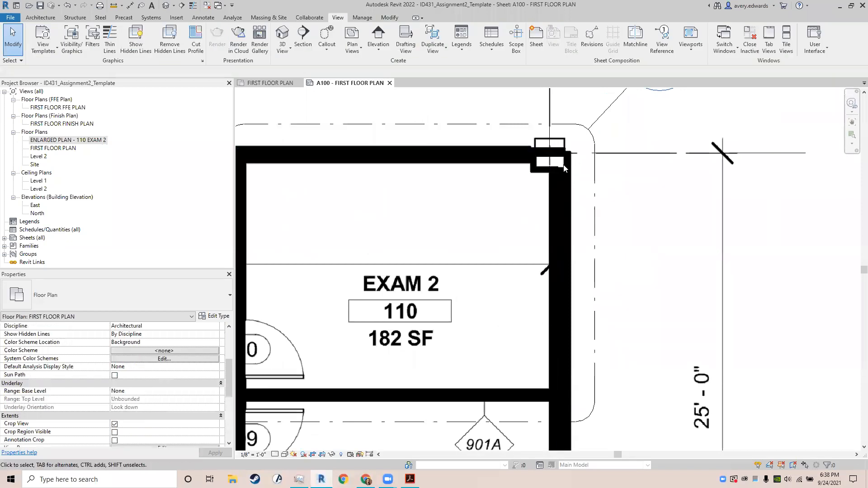
key("w")
key("a")
left_click(559, 151)
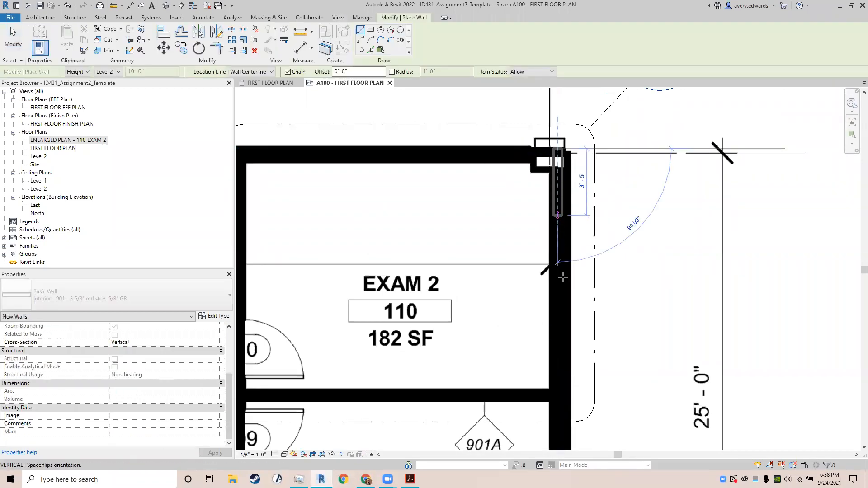
left_click(560, 404)
key("Escape")
key("Escape")
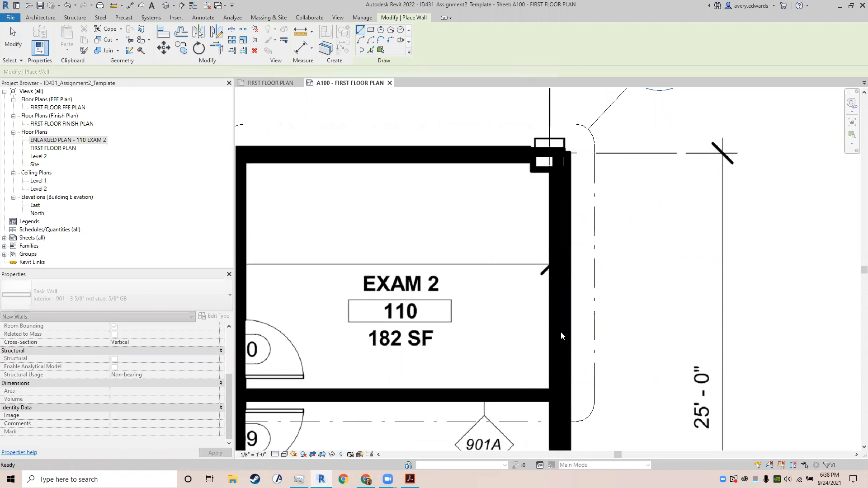
Step: Change the new wall beside room 110 EXAM 2 to the Generic - 12" Masonry type
left_click(554, 330)
scroll(553, 330, "down", 2)
middle_click_drag(538, 348, 468, 133)
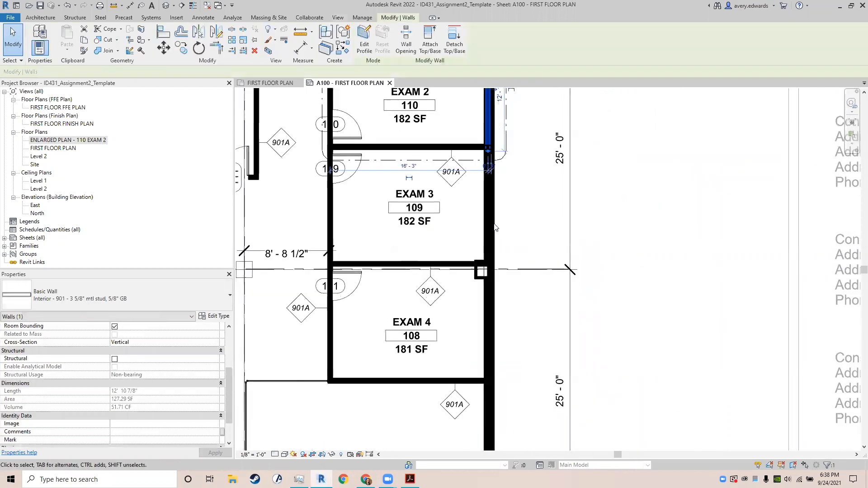
scroll(495, 228, "down", 3)
middle_click_drag(467, 385, 460, 362)
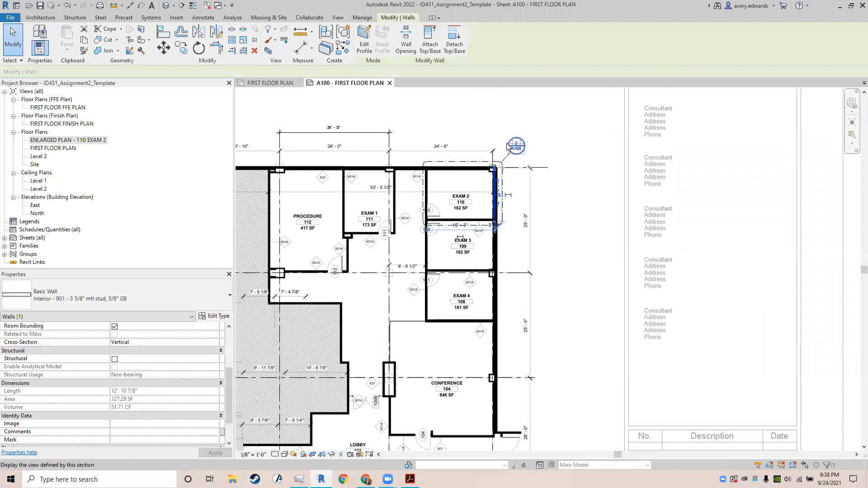
scroll(507, 146, "up", 5)
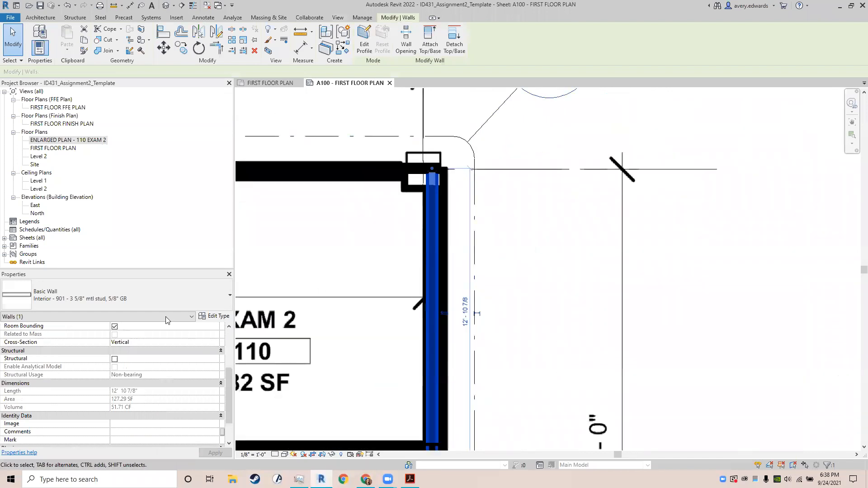
left_click(165, 294)
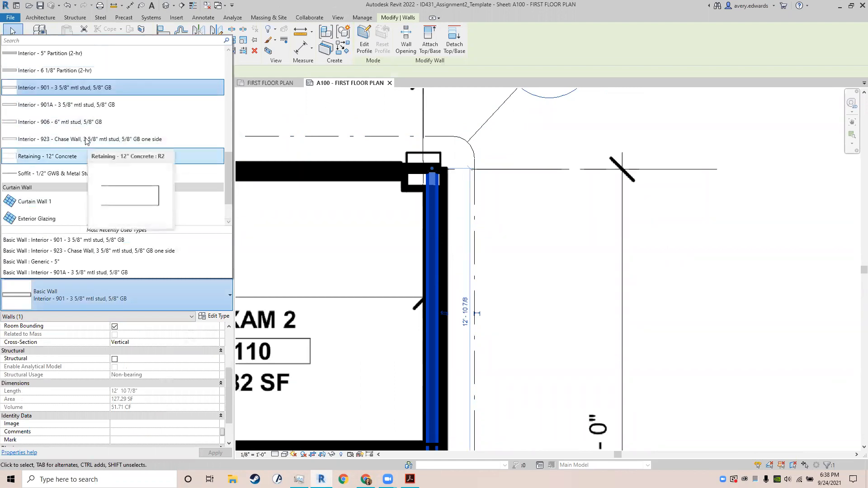
scroll(88, 141, "up", 4)
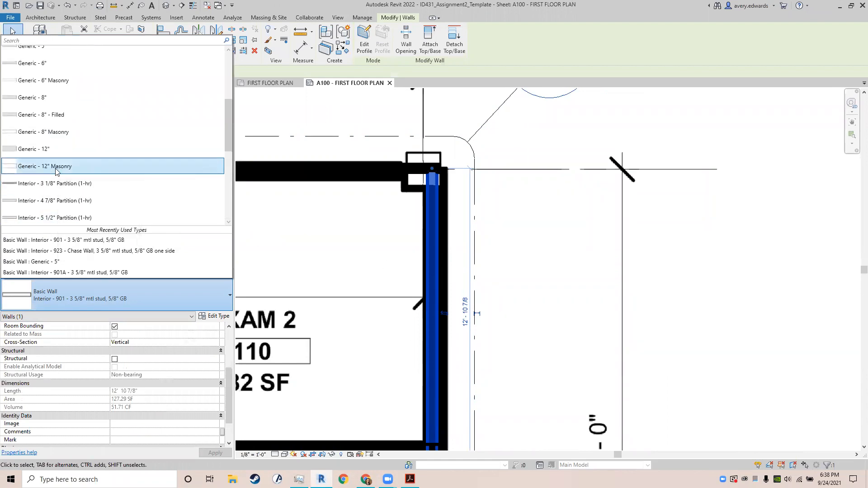
left_click(59, 167)
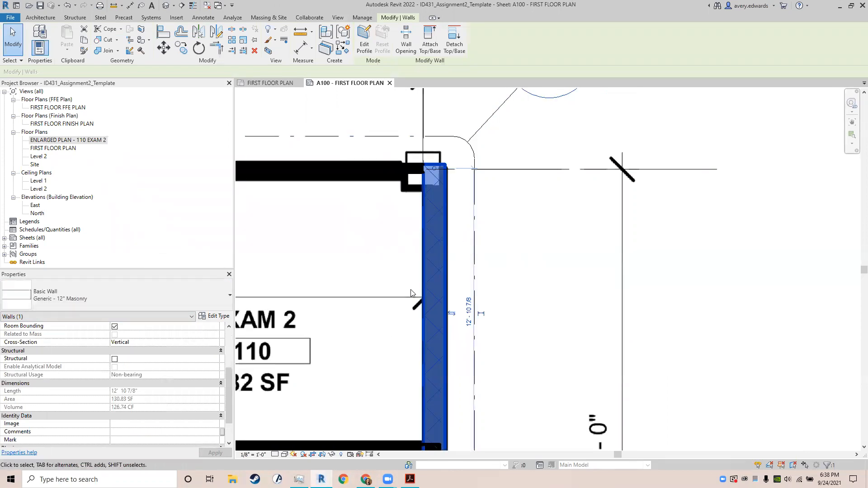
Step: Deselect the wall and deactivate the first floor plan viewport to return to sheet A100
scroll(575, 285, "down", 5)
middle_click_drag(351, 329, 519, 209)
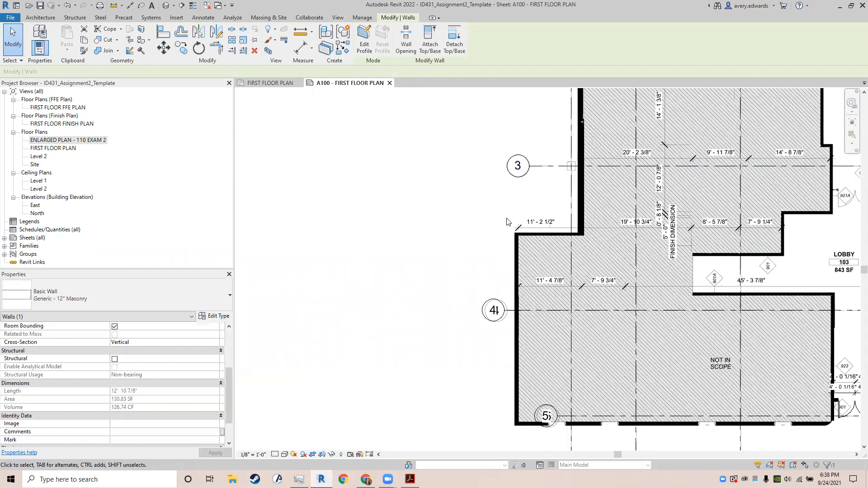
middle_click_drag(337, 355, 650, 163)
scroll(466, 320, "down", 2)
left_click(516, 203)
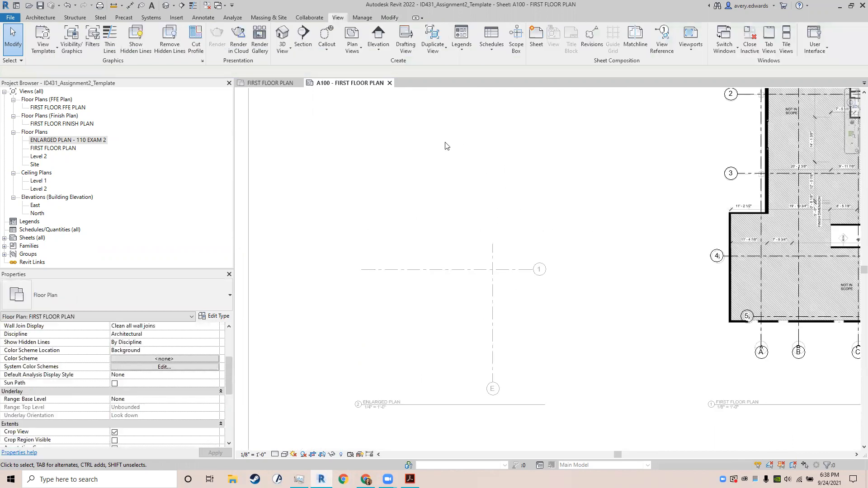
scroll(378, 193, "down", 3)
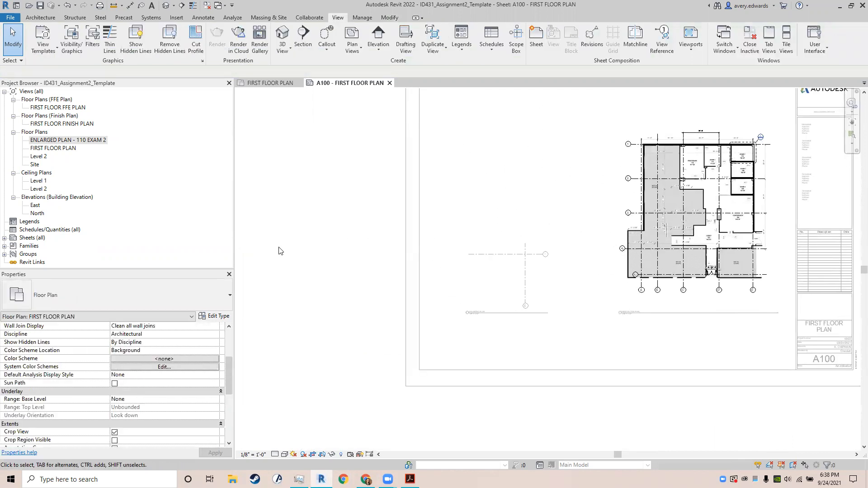
double_click(283, 379)
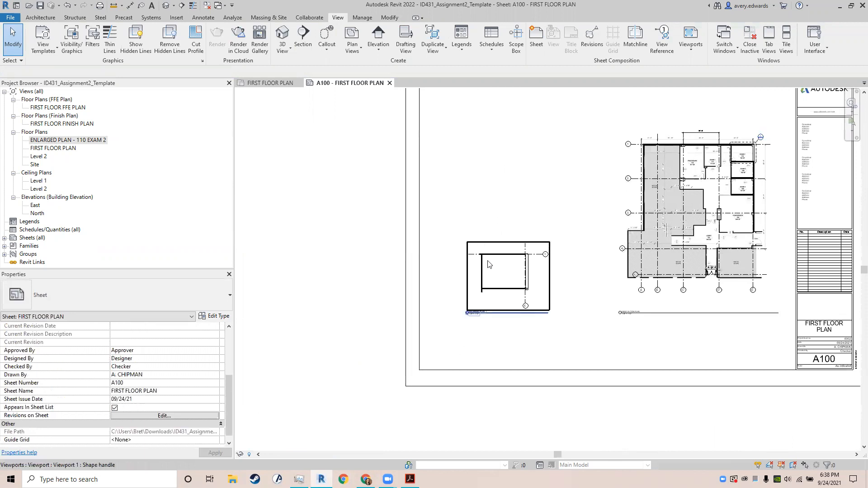
Step: Examine the masonry wall in the ENLARGED PLAN view and compare it with room 110 EXAM 2 on the first floor plan
scroll(526, 233, "up", 5)
middle_click_drag(509, 296, 430, 297)
scroll(500, 199, "up", 3)
scroll(428, 292, "down", 2)
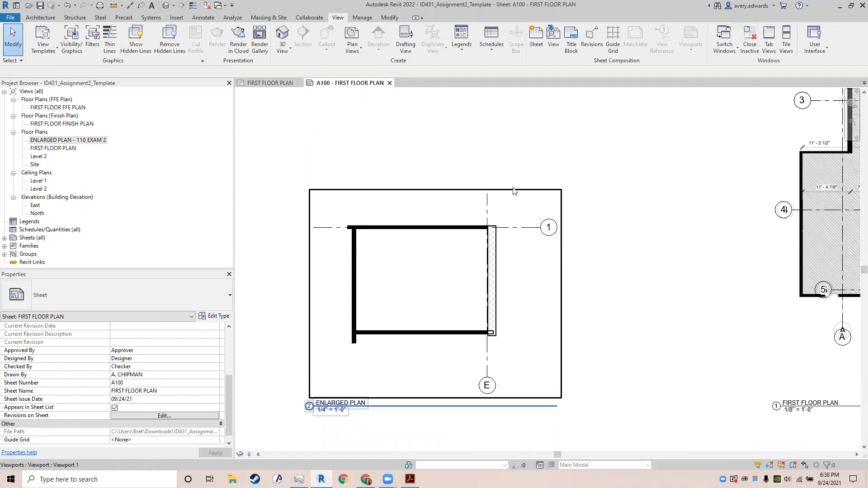
scroll(371, 276, "up", 4)
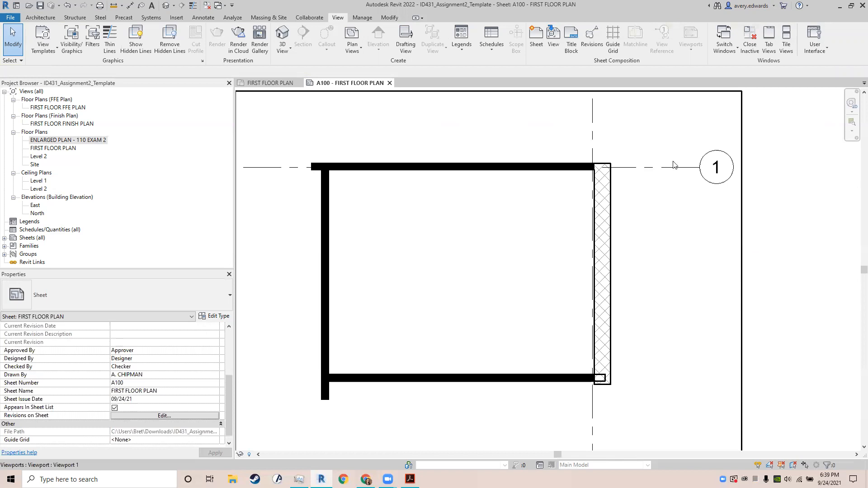
scroll(674, 165, "down", 5)
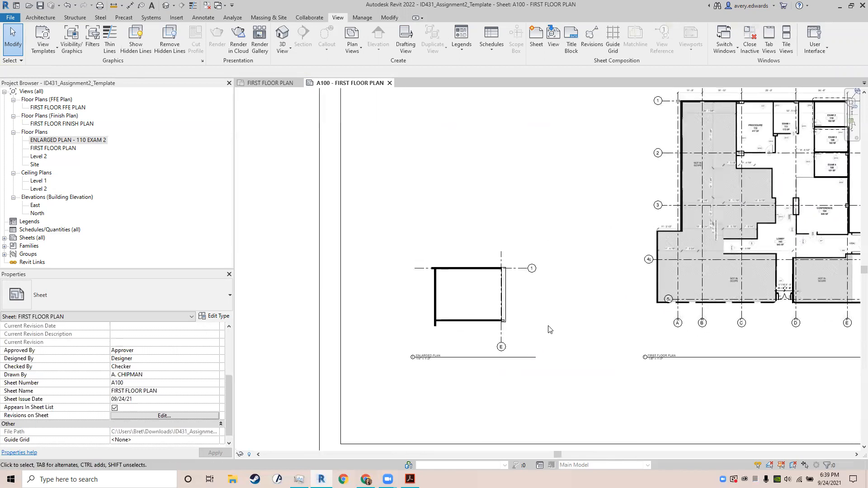
middle_click_drag(476, 238, 373, 276)
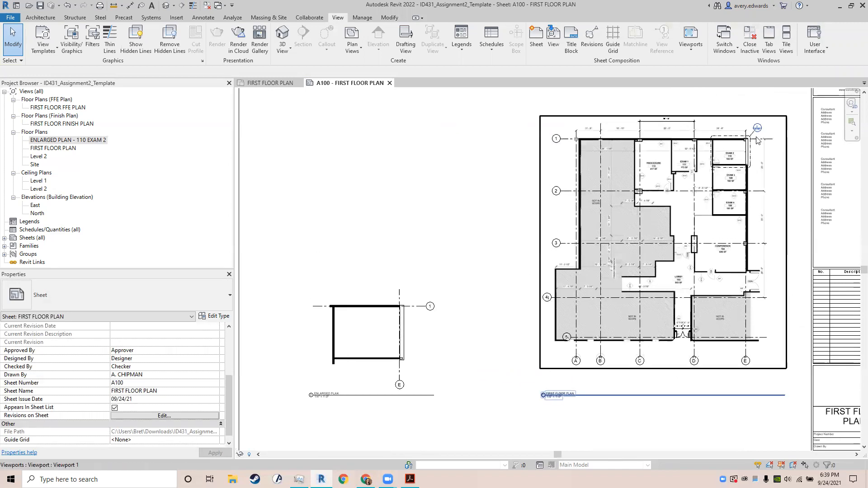
scroll(742, 142, "up", 5)
middle_click_drag(712, 163, 631, 171)
scroll(631, 170, "down", 8)
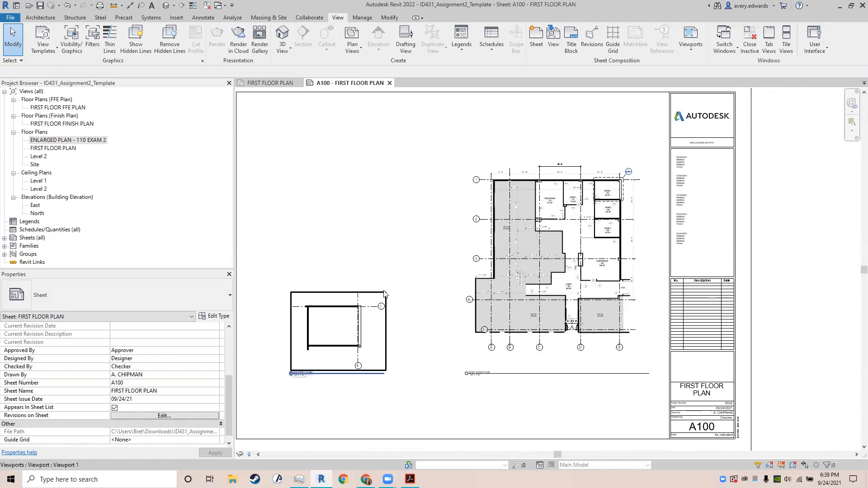
Step: Activate the ENLARGED PLAN viewport and place a room with its tag in the middle of the enclosed space
double_click(336, 325)
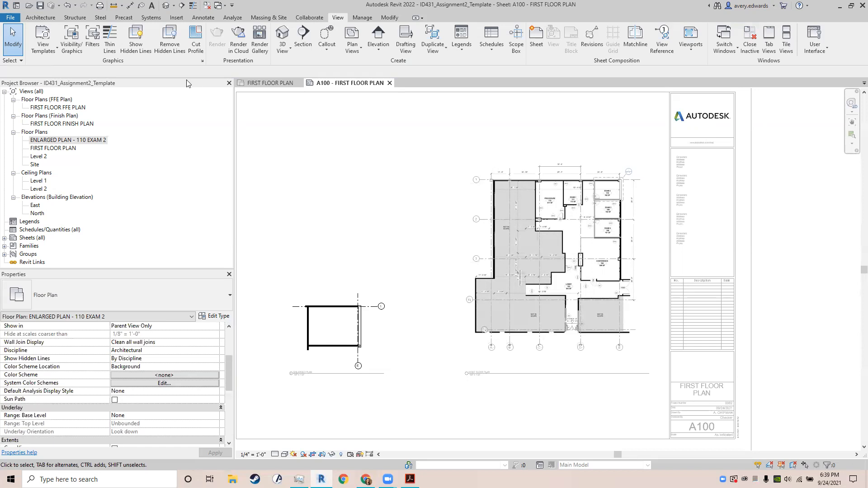
left_click(32, 17)
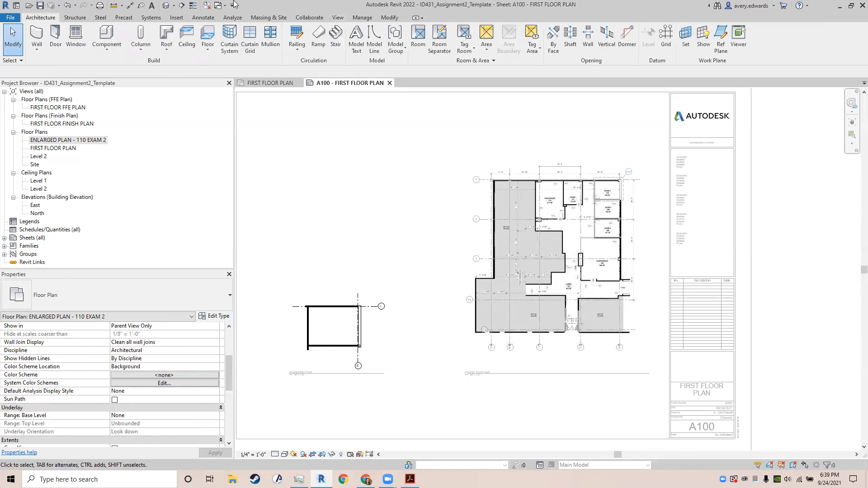
left_click(418, 51)
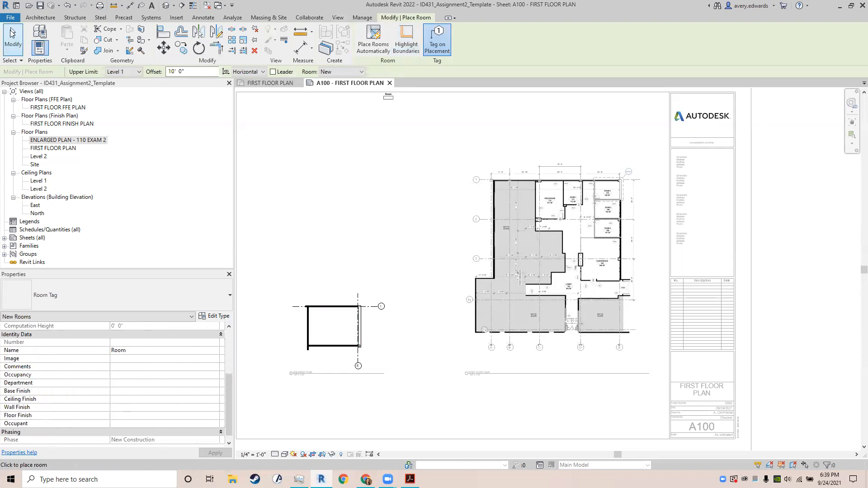
left_click(30, 19)
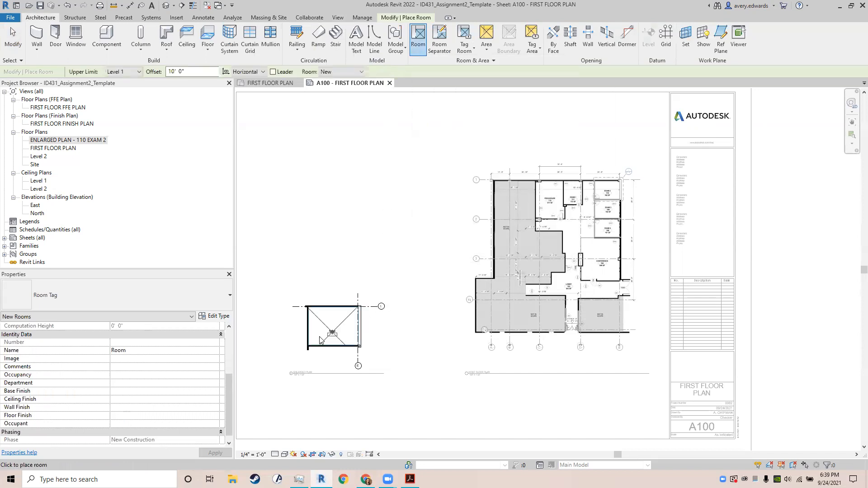
scroll(341, 315, "down", 2)
scroll(344, 310, "up", 2)
scroll(344, 310, "up", 3)
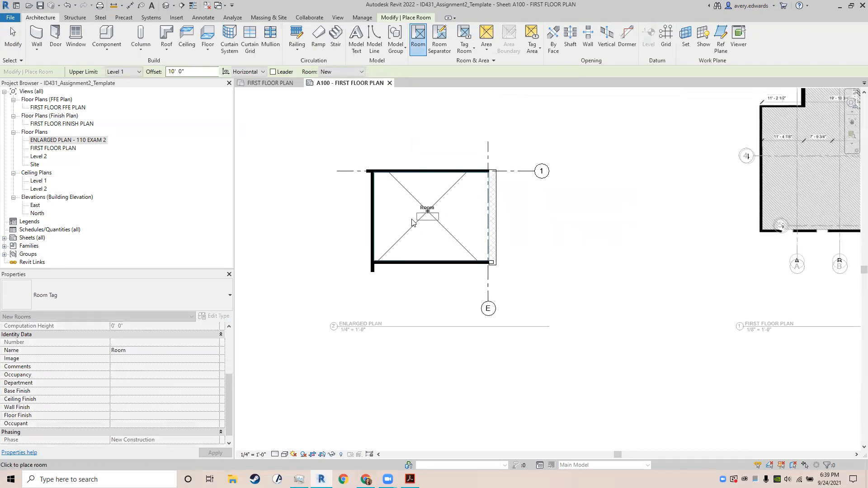
scroll(429, 209, "up", 2)
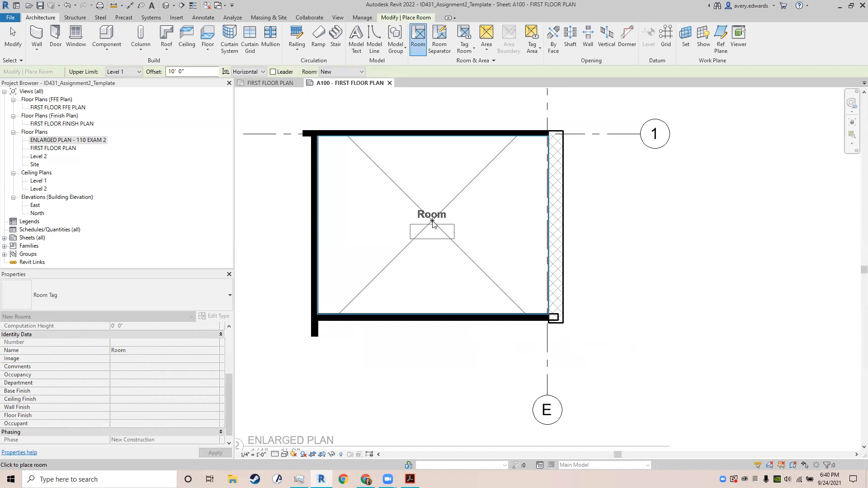
left_click(433, 223)
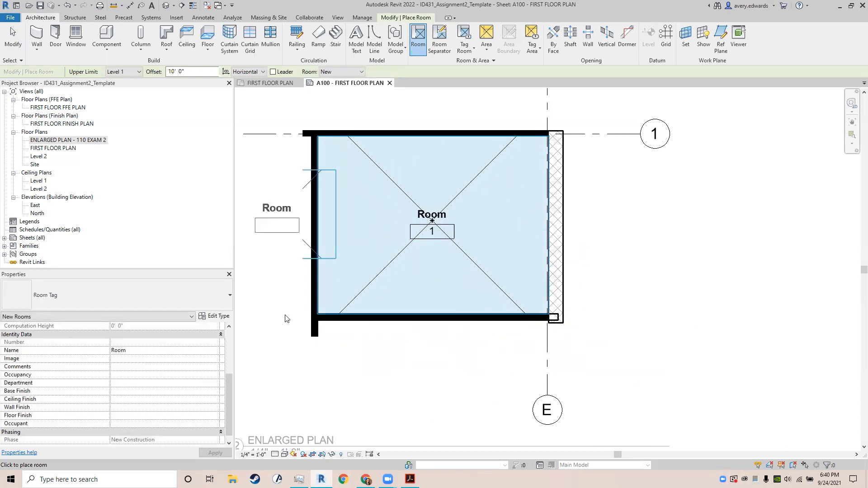
key("Escape")
key("Escape")
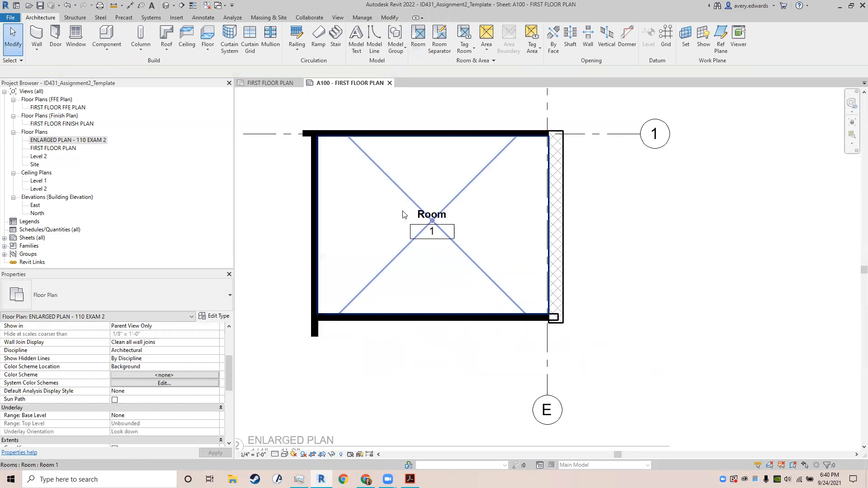
Step: Name the newly placed room EXAM 2 and number it 110 through its tag in the enlarged plan
left_click(432, 220)
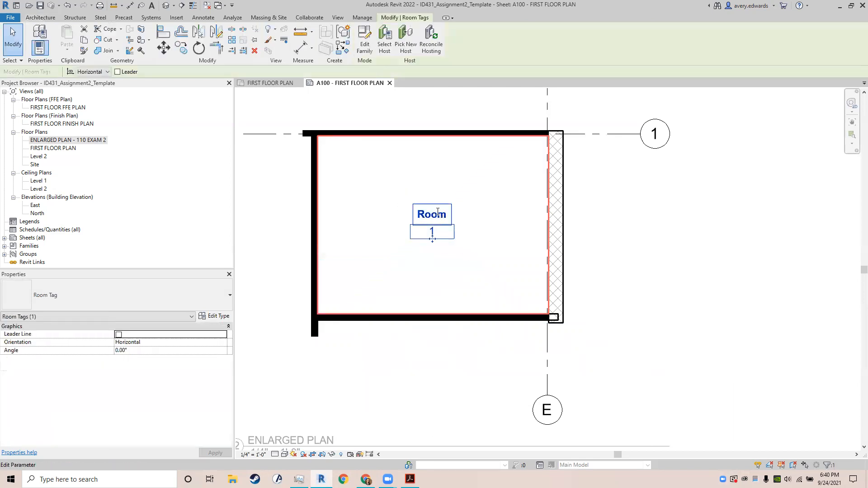
left_click(437, 212)
type("EX")
key("BackSpace")
type("a")
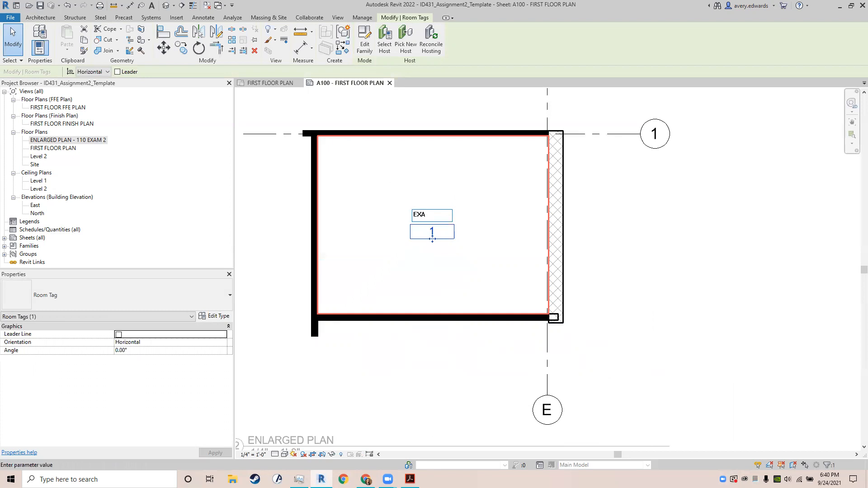
type("M 2")
left_click(596, 315)
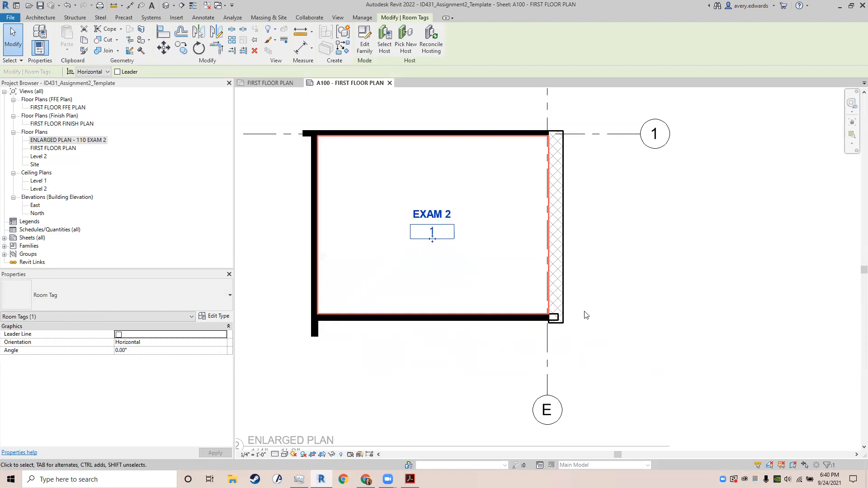
left_click(431, 231)
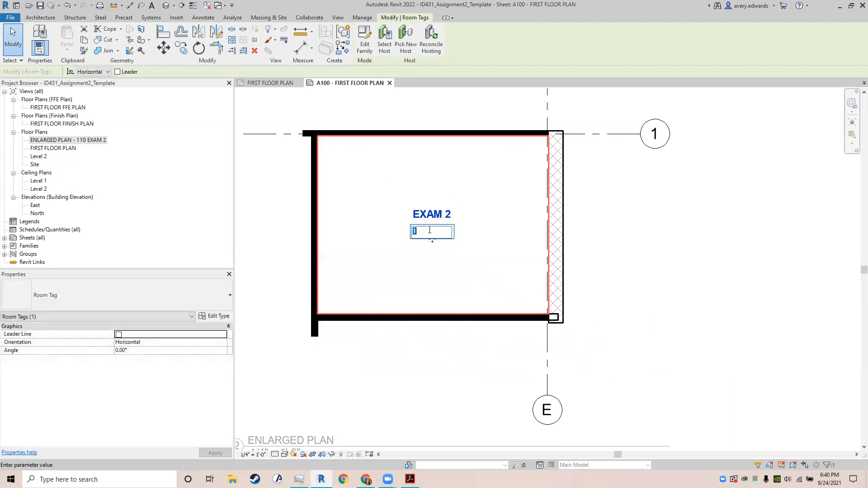
left_click(450, 254)
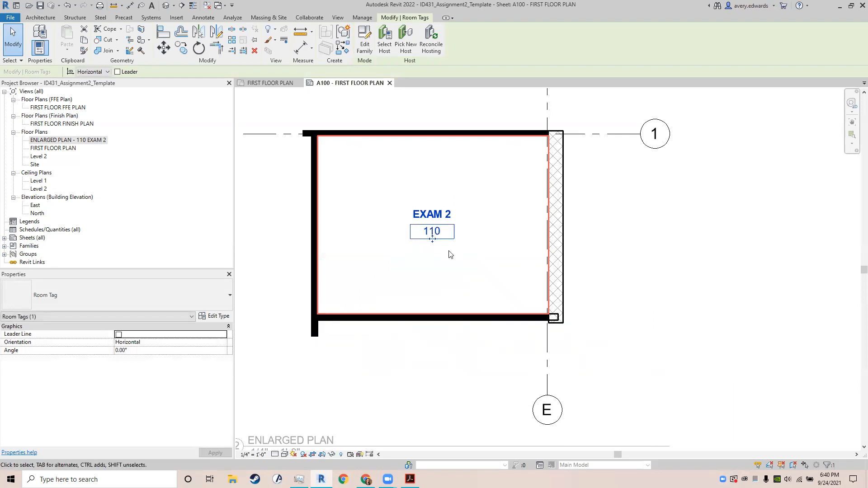
Step: Change the EXAM 2 tag in the enlarged plan to the Room Tag With Area type and deselect it
left_click(179, 305)
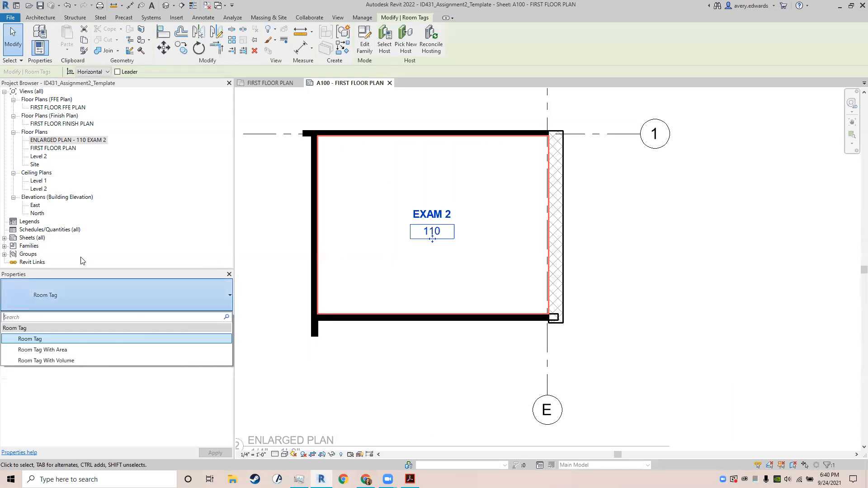
left_click(82, 350)
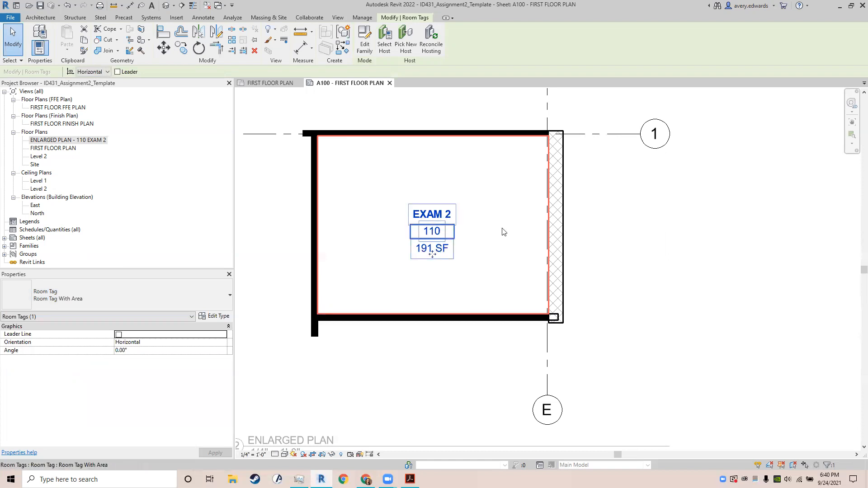
scroll(611, 279, "down", 3)
middle_click_drag(654, 362, 553, 386)
left_click(560, 226)
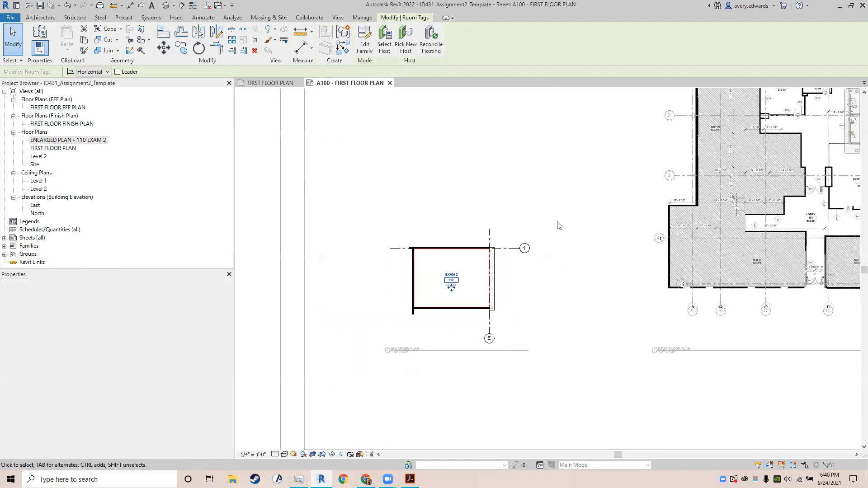
Step: Leave the ENLARGED PLAN viewport and activate the FIRST FLOOR PLAN viewport around room EXAM 2
middle_click_drag(498, 250, 394, 292)
scroll(764, 118, "up", 3)
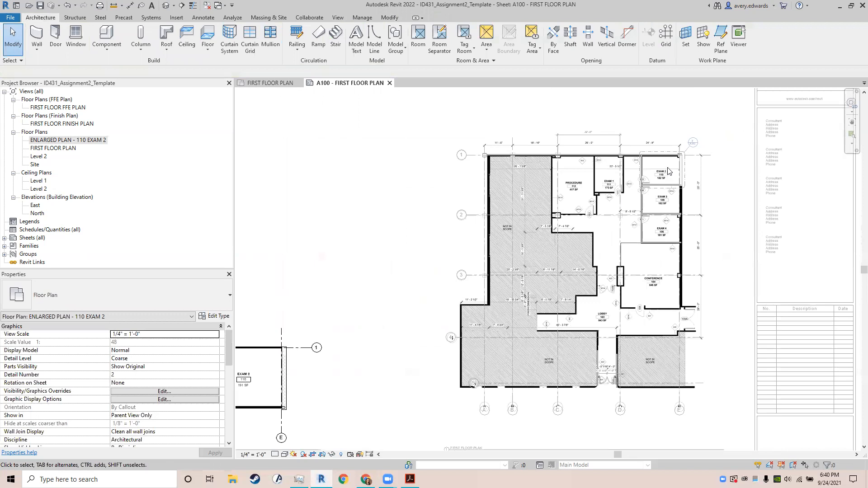
scroll(669, 169, "up", 4)
left_click(670, 169)
scroll(669, 170, "up", 5)
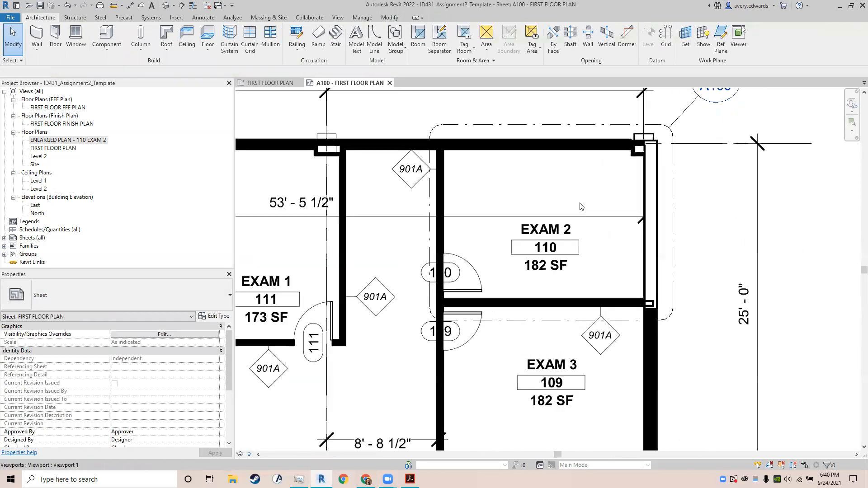
double_click(544, 149)
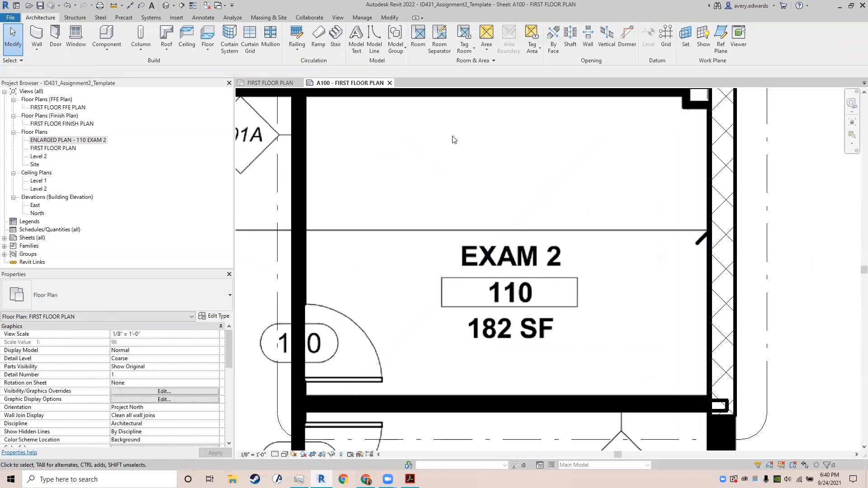
Step: Tag the EXAM 2 room on the first floor plan, placing the room tag above the existing 182 SF label
left_click(430, 162)
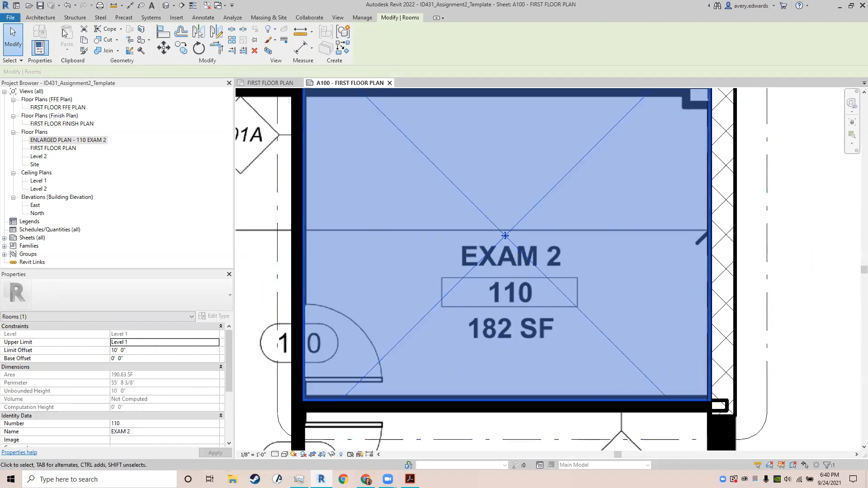
left_click(42, 17)
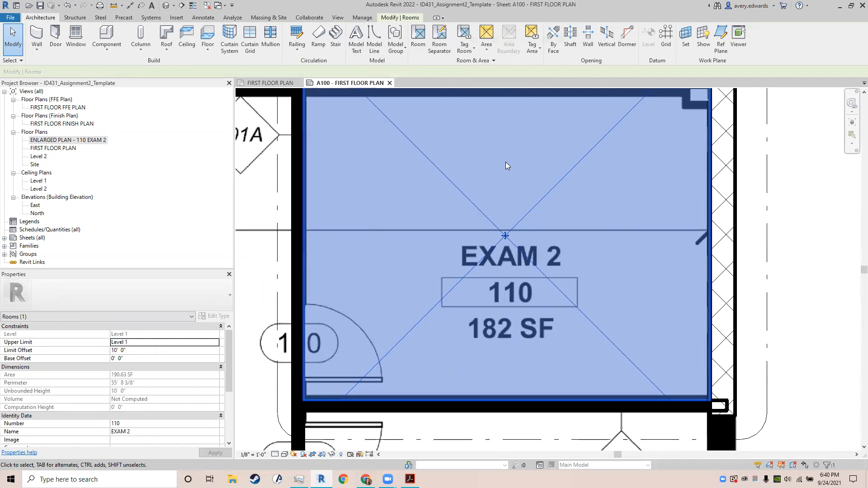
key("r")
key("t")
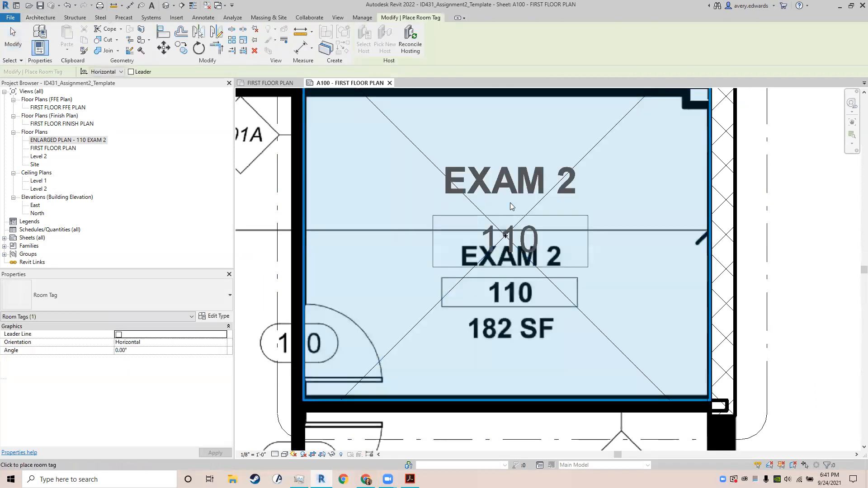
left_click(512, 156)
key("Escape")
key("Escape")
Step: Change the new EXAM 2 tag on the first floor plan to Room Tag With Area and deselect it
left_click(504, 165)
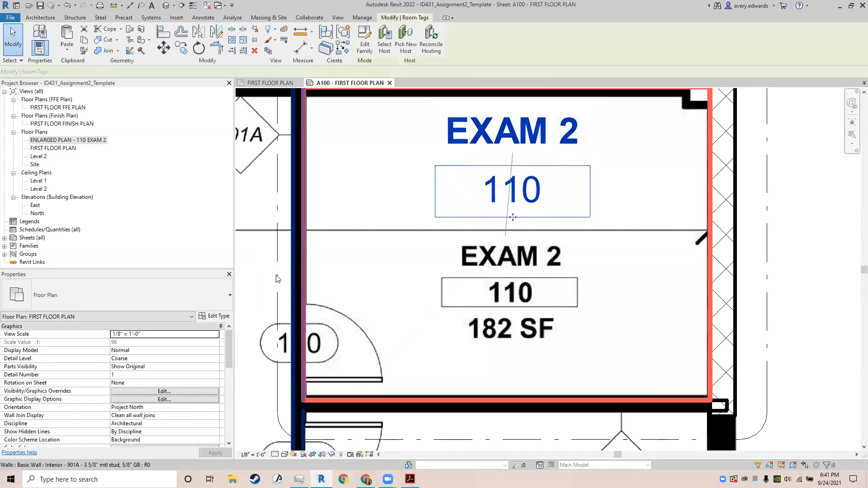
left_click(170, 294)
left_click(68, 350)
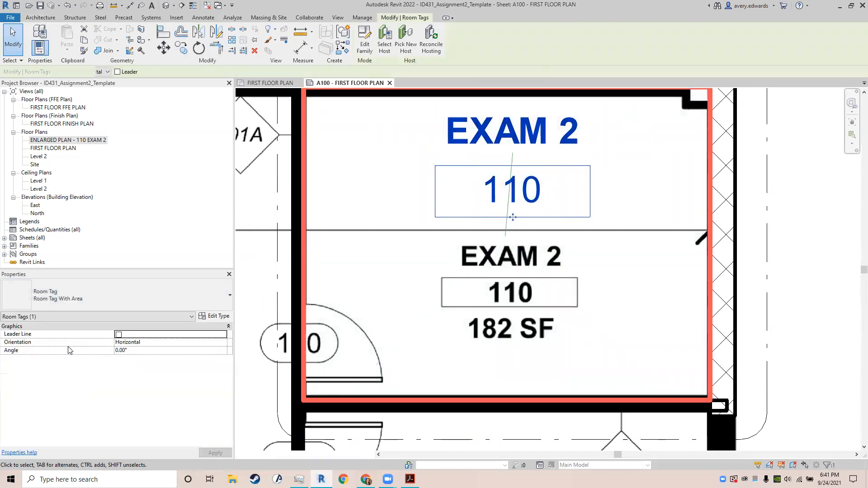
key("Escape")
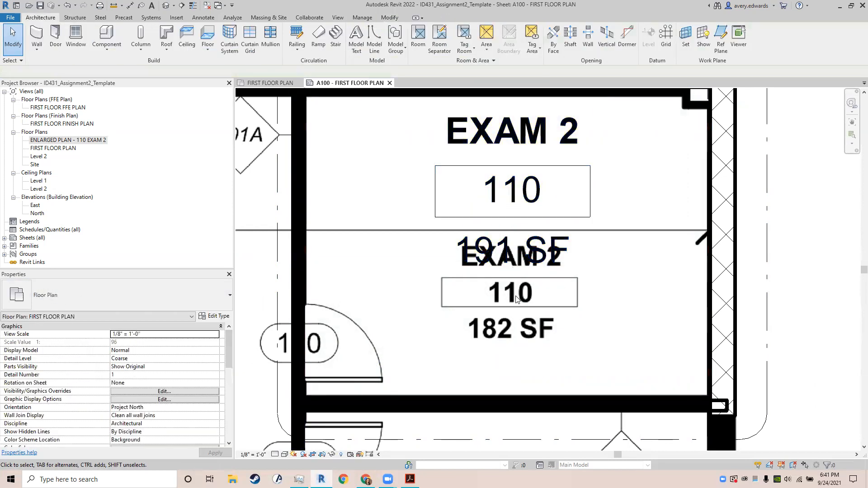
Step: Try to place a second room inside the EXAM 2 enclosure on the first floor plan, accepting the redundant room
middle_click_drag(532, 252, 512, 241)
key("r")
key("m")
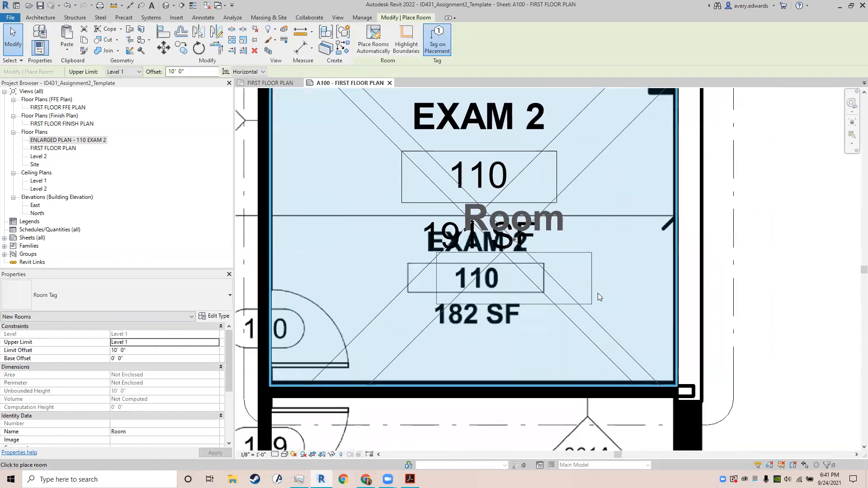
left_click(575, 306)
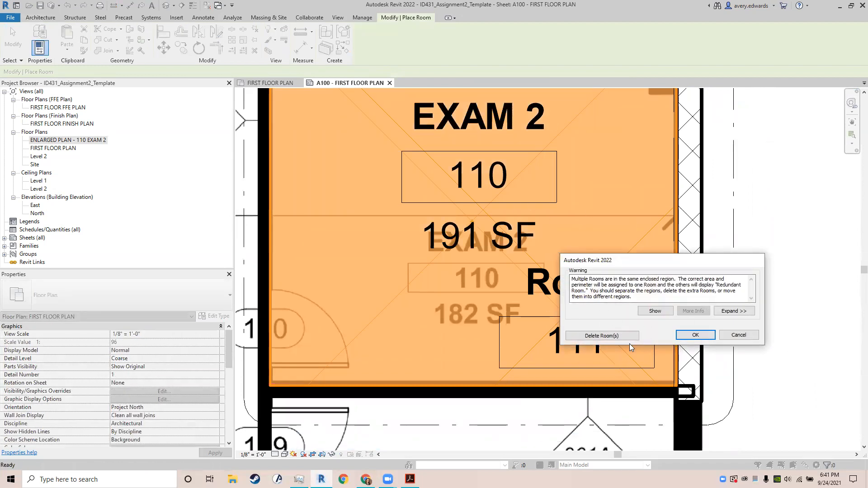
left_click(696, 336)
key("Escape")
key("Escape")
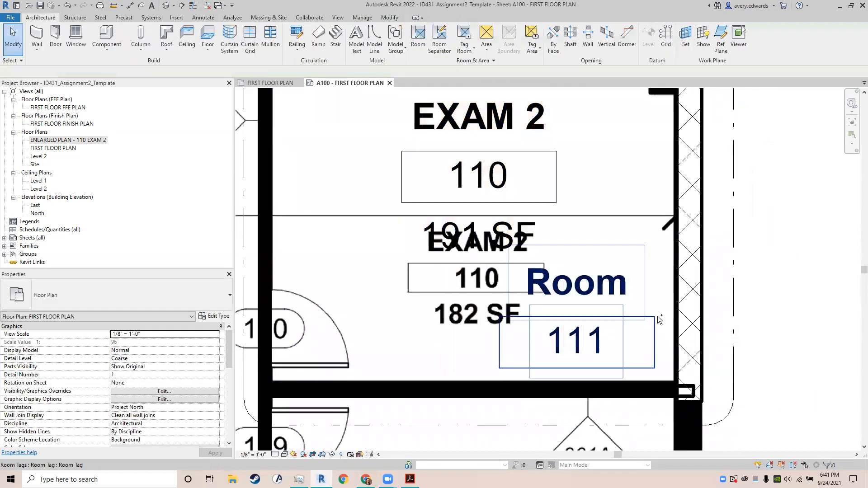
key("Escape")
Step: Deactivate the first floor plan viewport and examine the EXAM 2 room tag in the ENLARGED PLAN viewport on the sheet
scroll(558, 273, "down", 3)
scroll(568, 274, "down", 1)
scroll(538, 296, "down", 6)
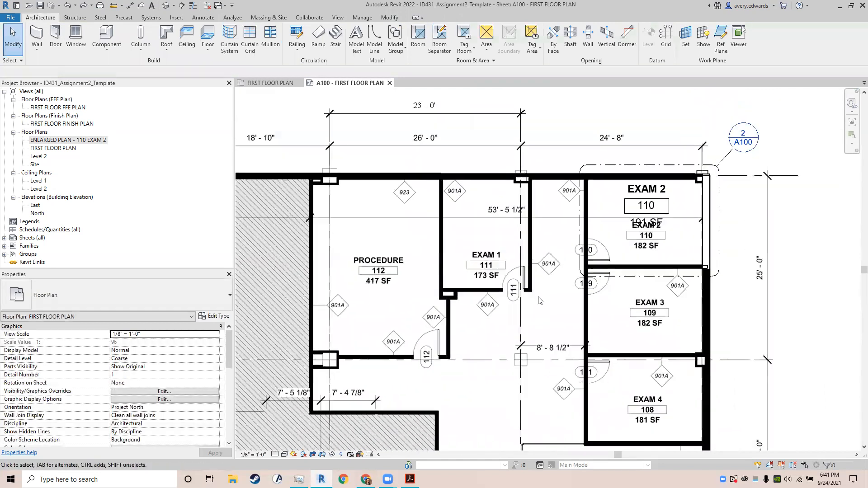
middle_click_drag(537, 296, 707, 189)
scroll(455, 329, "down", 3)
middle_click_drag(300, 384, 400, 267)
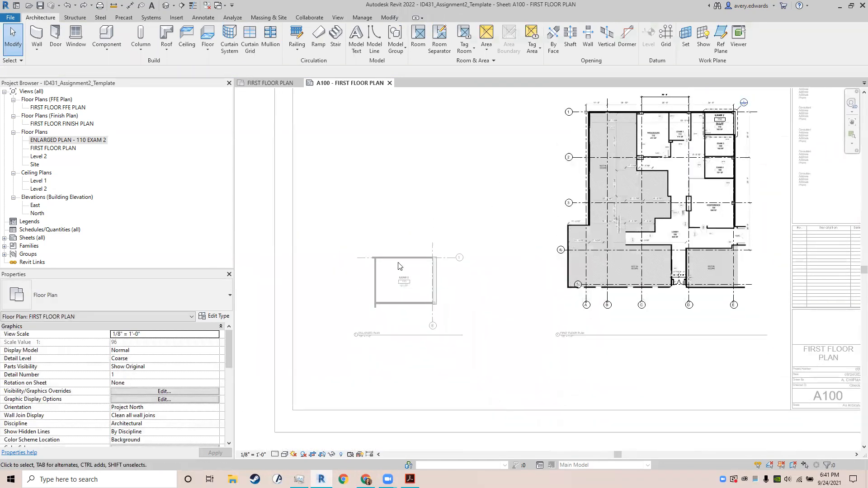
scroll(399, 296, "up", 4)
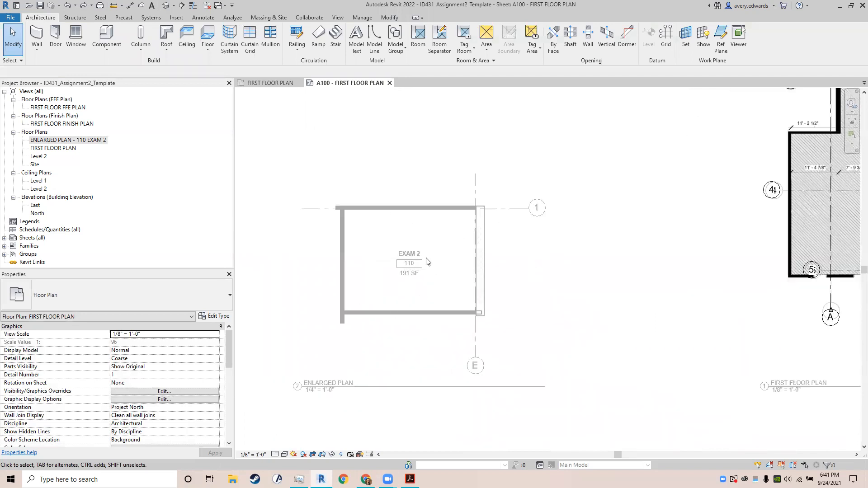
double_click(307, 163)
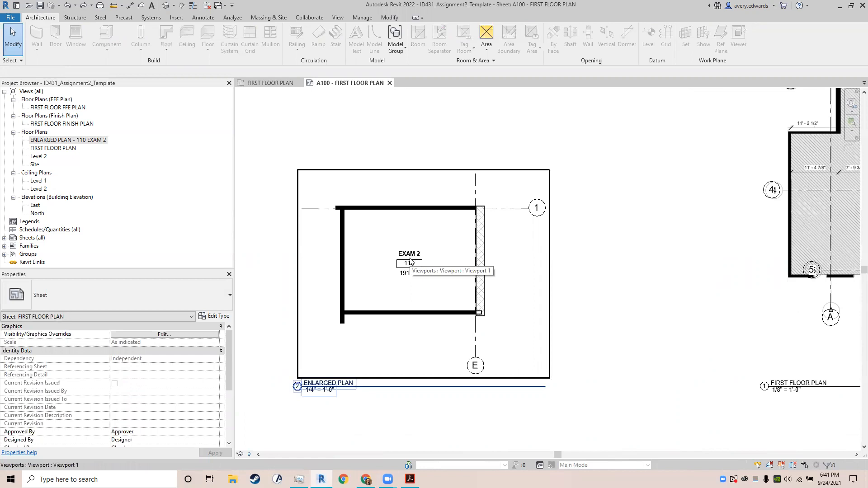
scroll(434, 289, "up", 4)
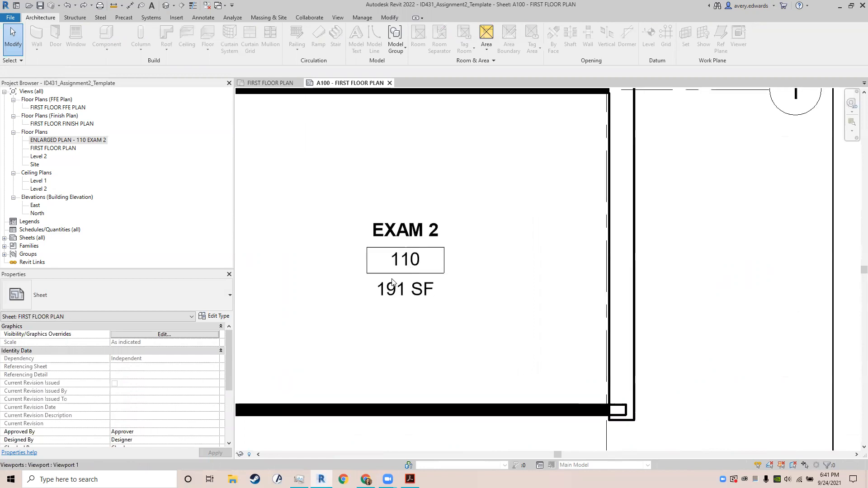
scroll(441, 216, "down", 1)
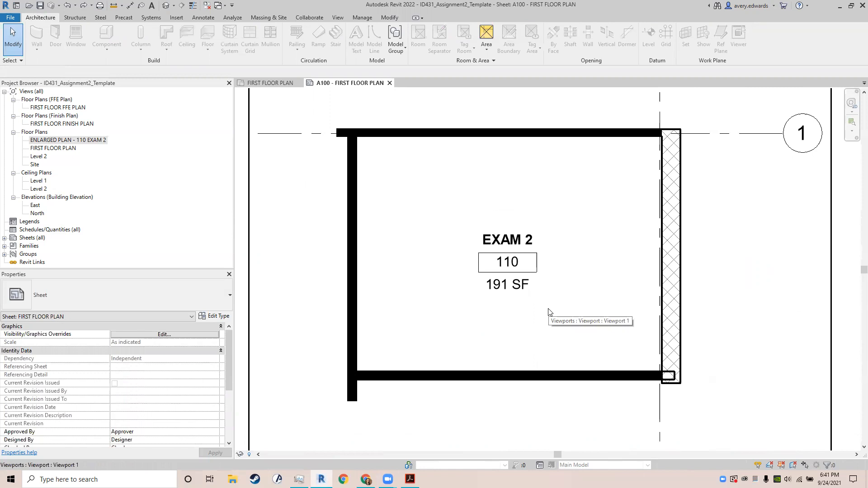
Step: Move the ENLARGED PLAN viewport over the first floor plan's exam rooms and back to the open area beside the plan
scroll(659, 272, "down", 4)
middle_click_drag(721, 268, 397, 268)
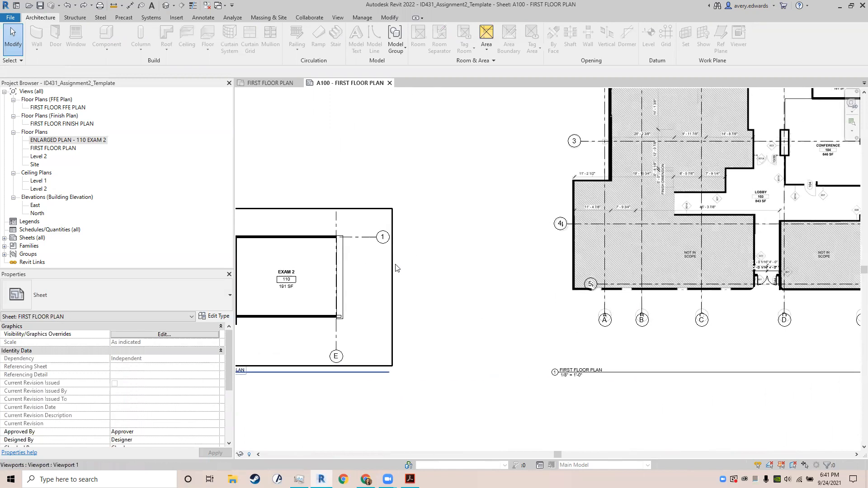
scroll(396, 268, "down", 3)
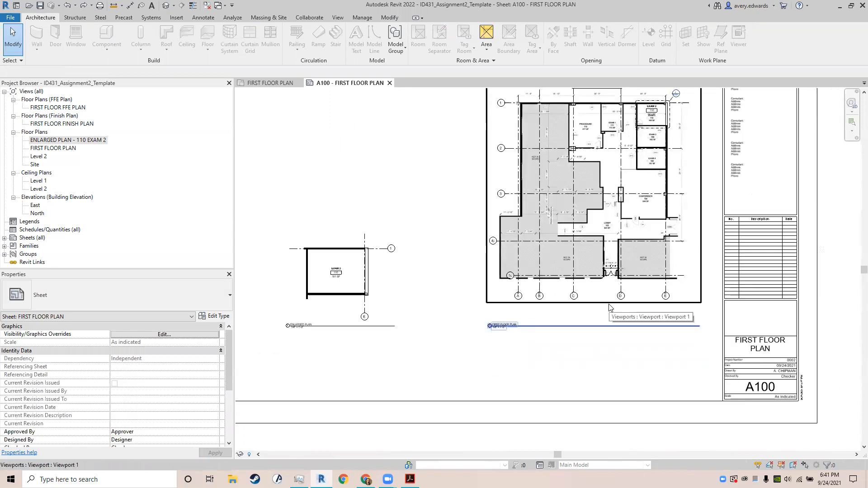
left_click_drag(316, 282, 686, 170)
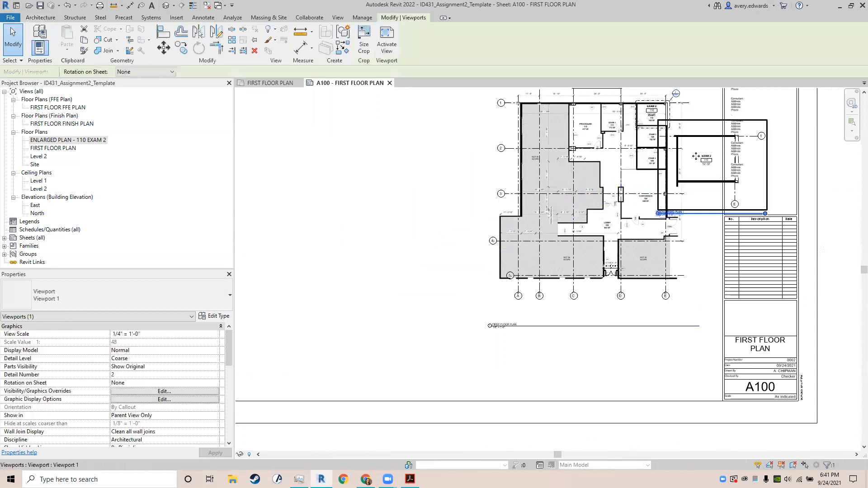
left_click_drag(717, 152, 376, 263)
Step: Activate the ENLARGED PLAN viewport around room 110 EXAM 2
scroll(368, 287, "up", 4)
middle_click_drag(367, 287, 461, 281)
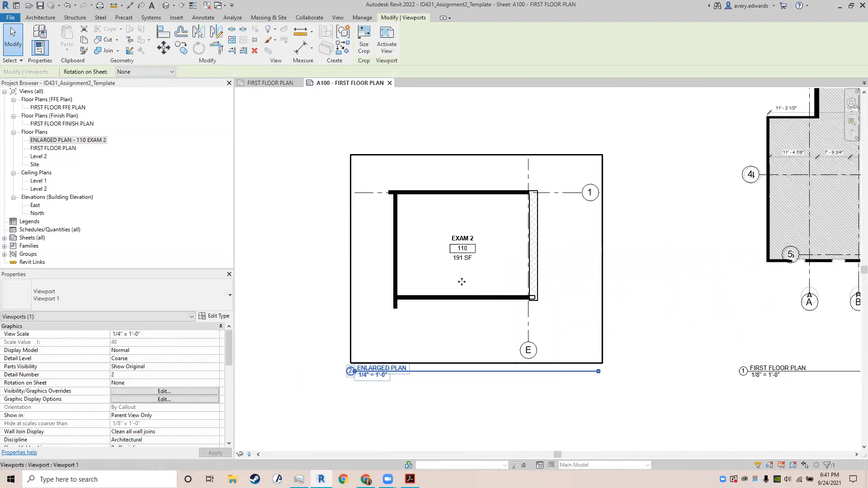
double_click(487, 270)
scroll(457, 264, "up", 3)
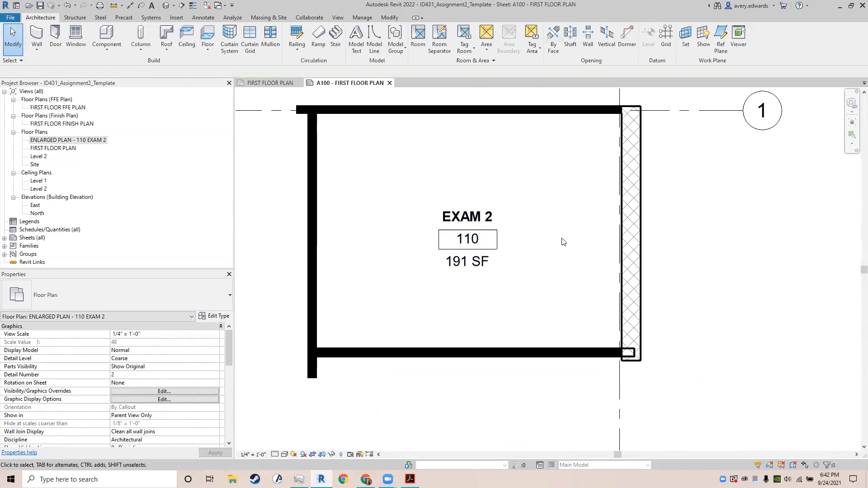
middle_click_drag(560, 242, 599, 264)
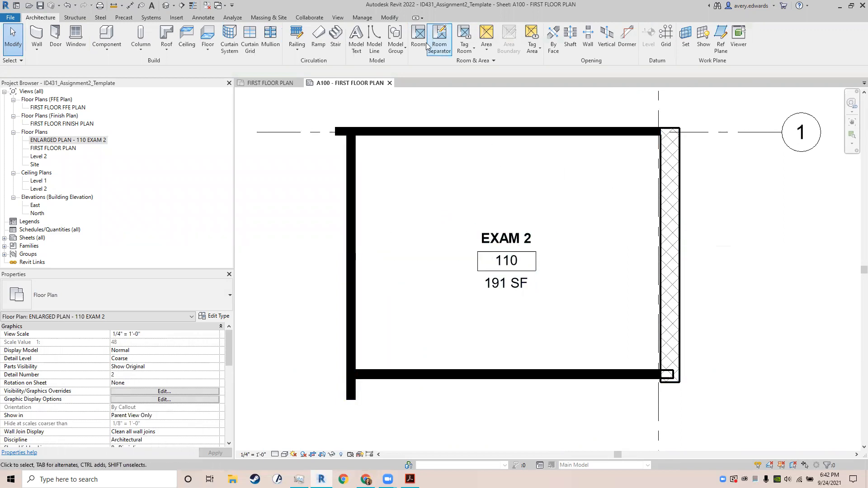
Step: Place a Building Elevation marker inside EXAM 2, near its west wall, with the arrow pointing west
left_click(337, 17)
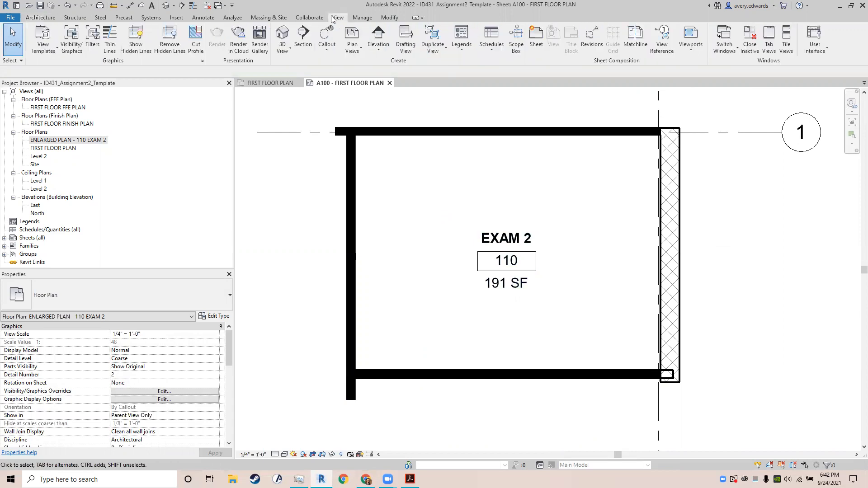
left_click(379, 41)
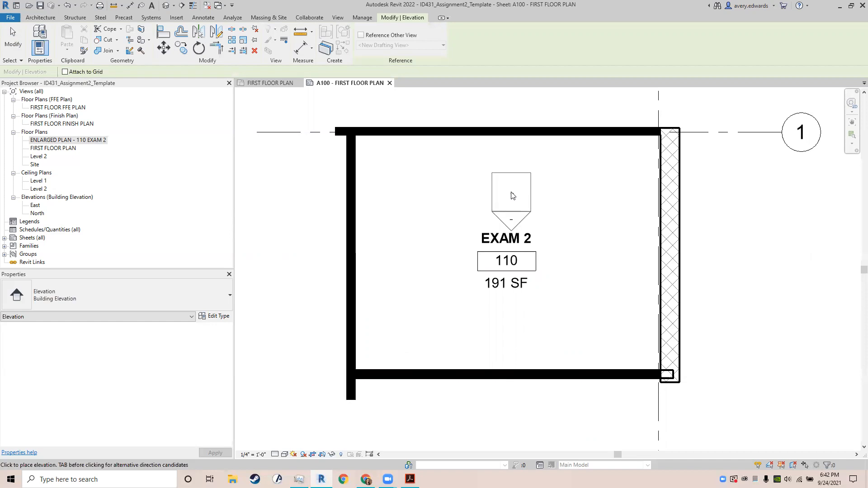
key("Tab")
key("Tab")
key("Tab")
key("Tab")
key("Tab")
key("Tab")
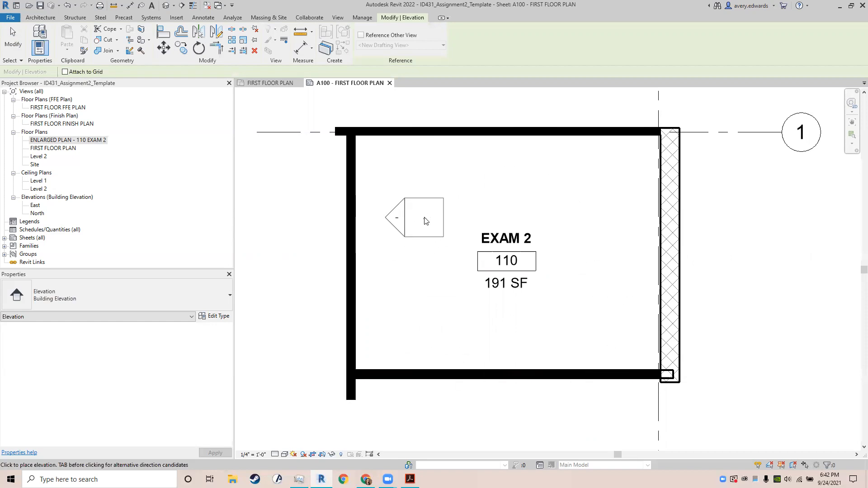
left_click(425, 220)
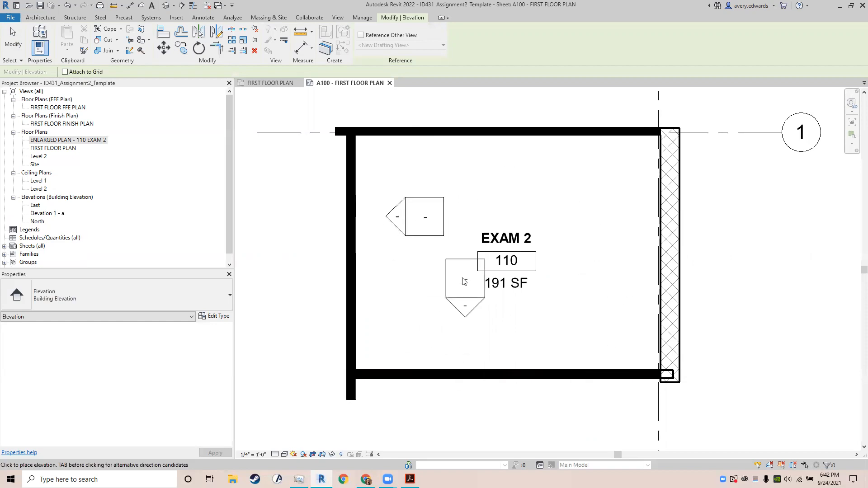
key("Escape")
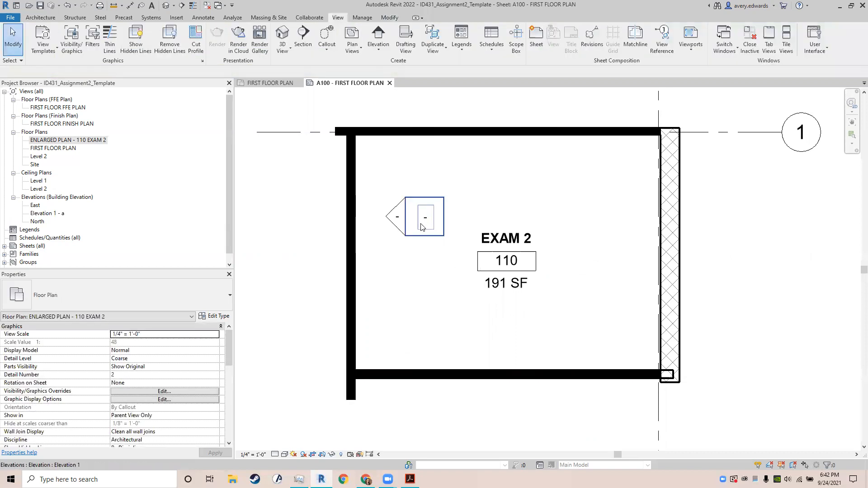
Step: Check the west elevation's view extents and add north, east and south elevation views to the EXAM 2 marker
left_click(393, 223)
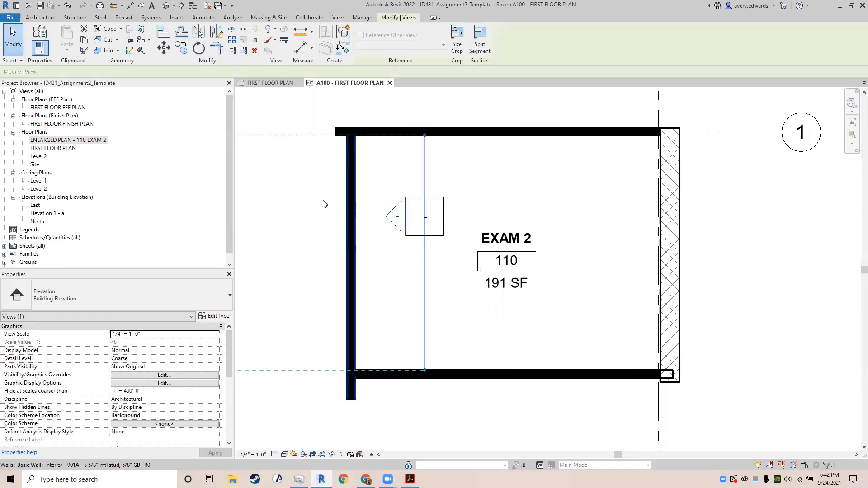
middle_click_drag(341, 231, 484, 232)
scroll(445, 230, "down", 2)
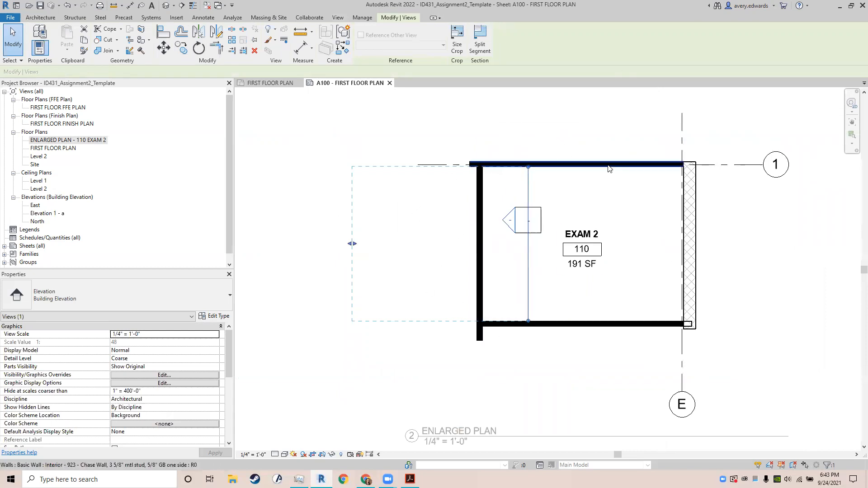
left_click(586, 192)
left_click(525, 226)
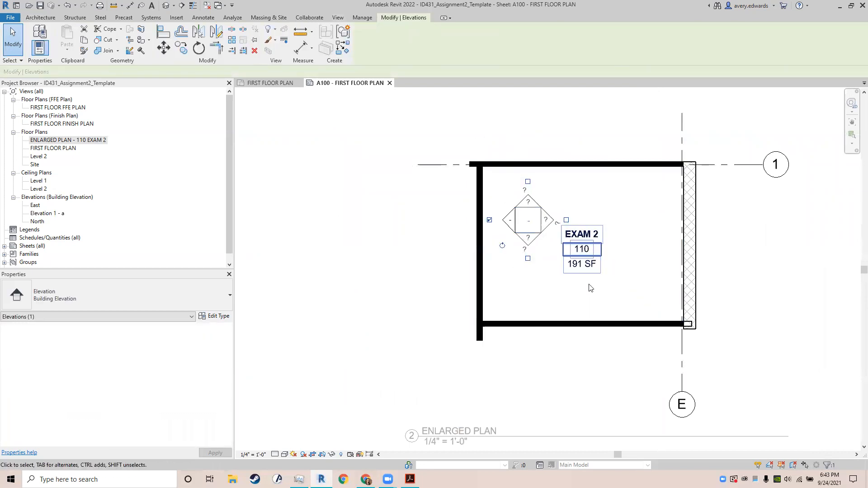
left_click(528, 181)
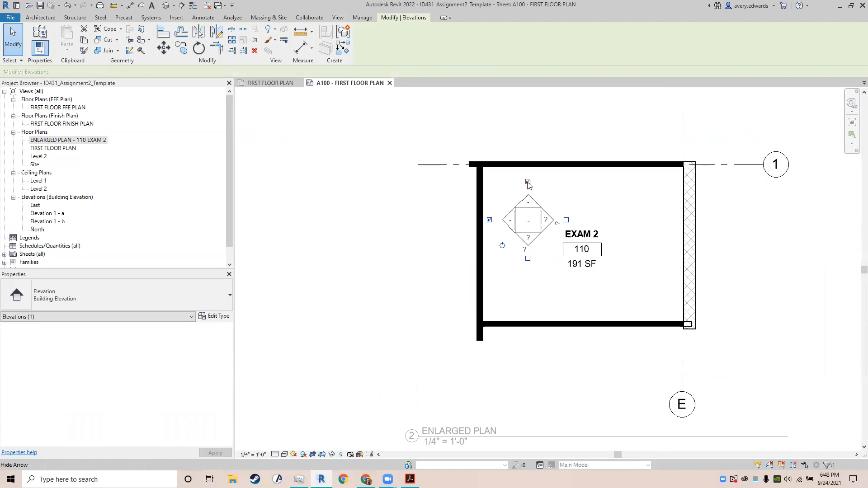
left_click(567, 220)
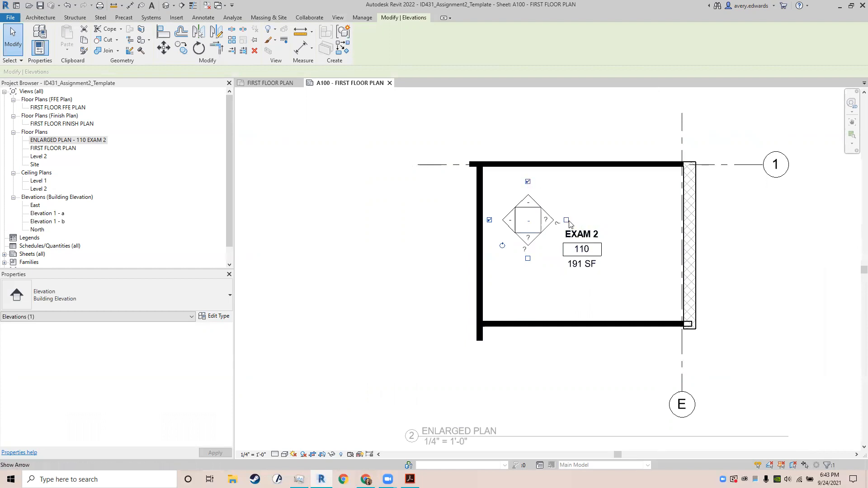
left_click(528, 259)
key("Escape")
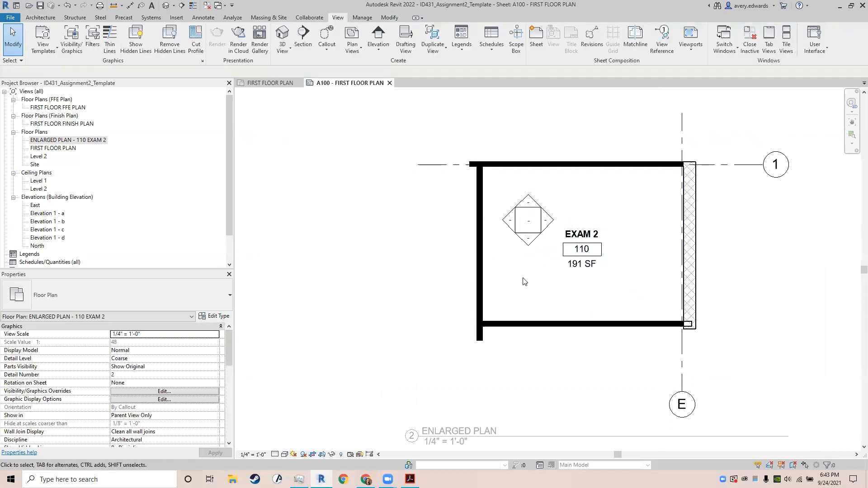
Step: Rename the north-facing elevation view as 110 EXAM ROOM - NORTH
middle_click_drag(537, 222, 527, 219)
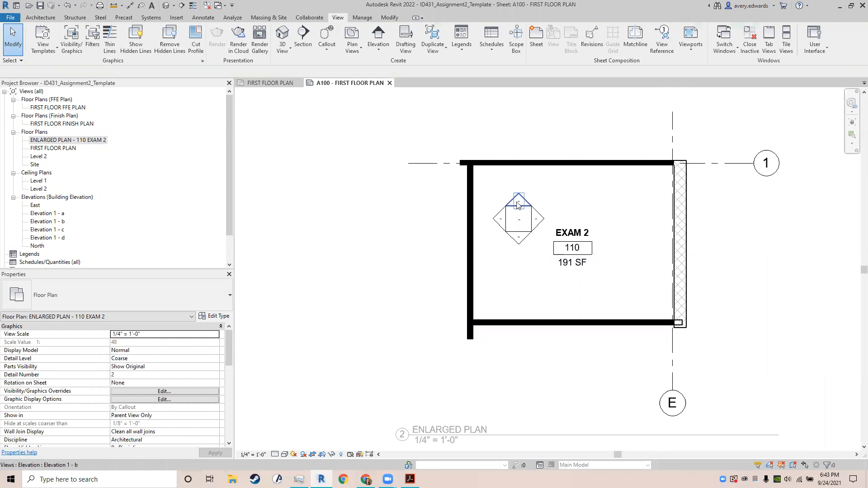
left_click(518, 205)
middle_click_drag(519, 205, 450, 274)
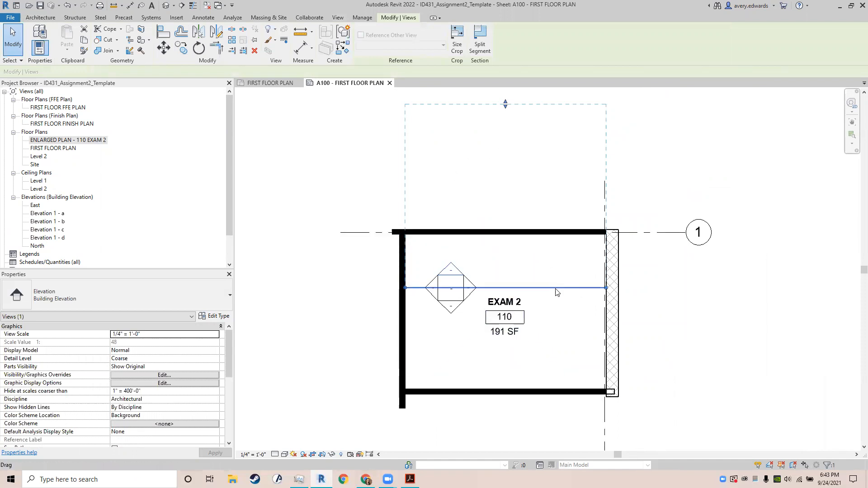
scroll(162, 379, "down", 3)
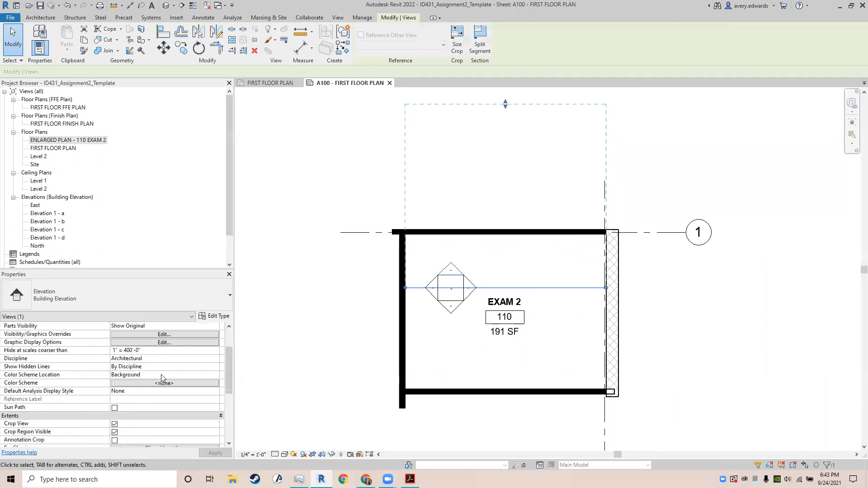
scroll(163, 379, "down", 2)
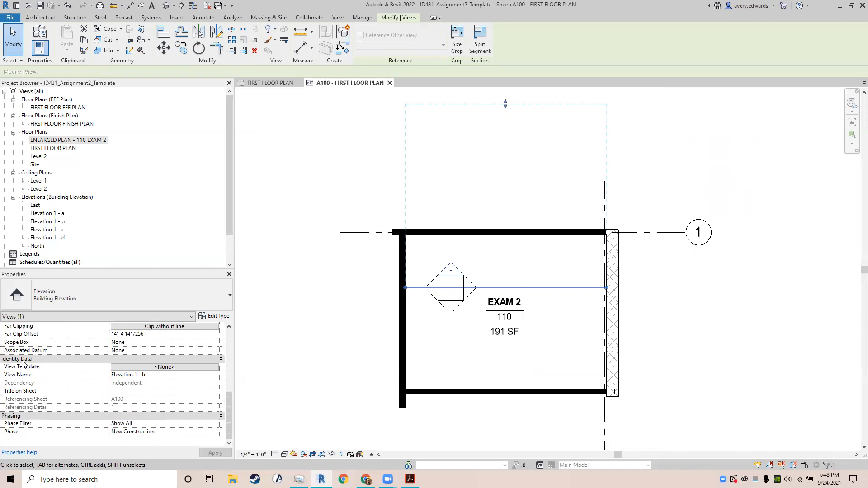
left_click(157, 375)
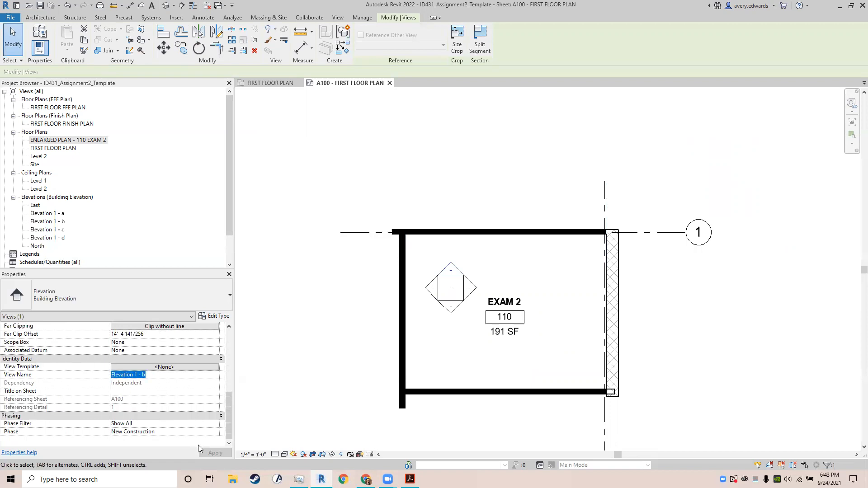
type("110 EXAM ROO")
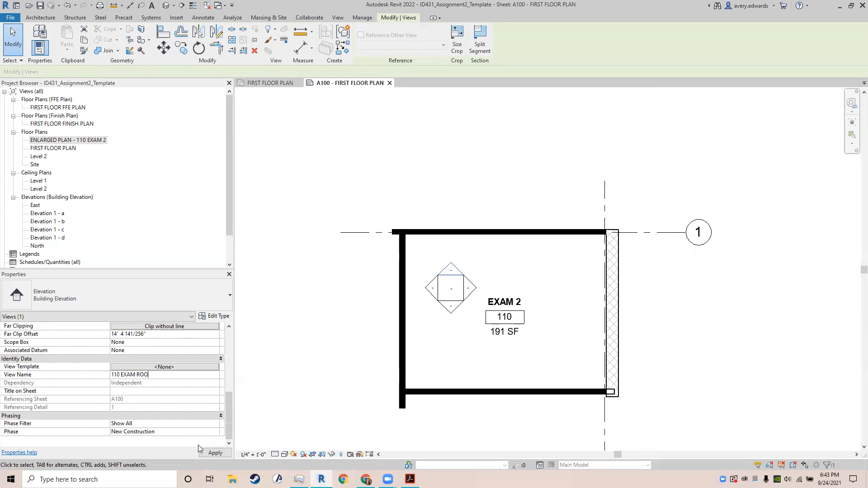
type("M - NORTH")
key("Return")
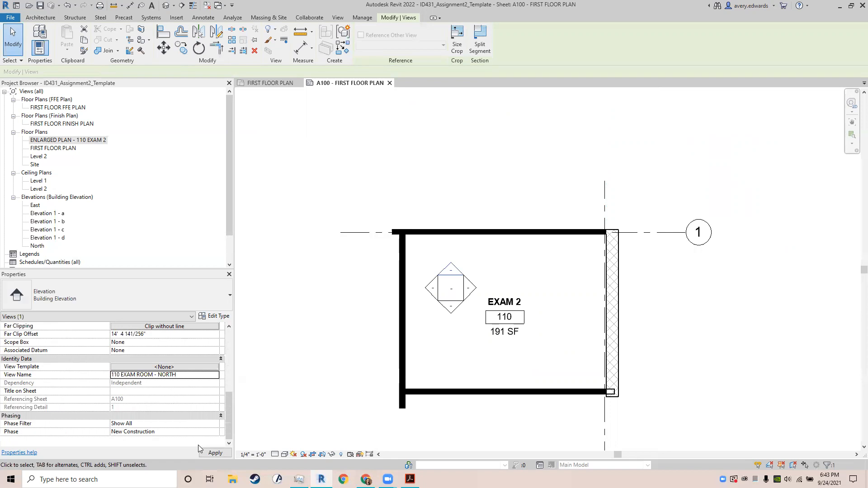
left_click(428, 181)
Step: Rename the west-facing elevation view as 110 EXAM 2 - WEST
left_click(436, 291)
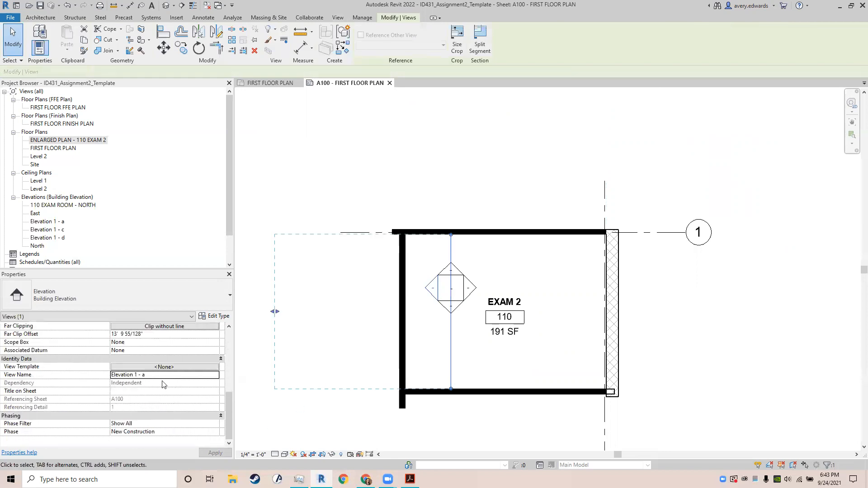
left_click(161, 374)
type("110 EXAM 2 - WEST")
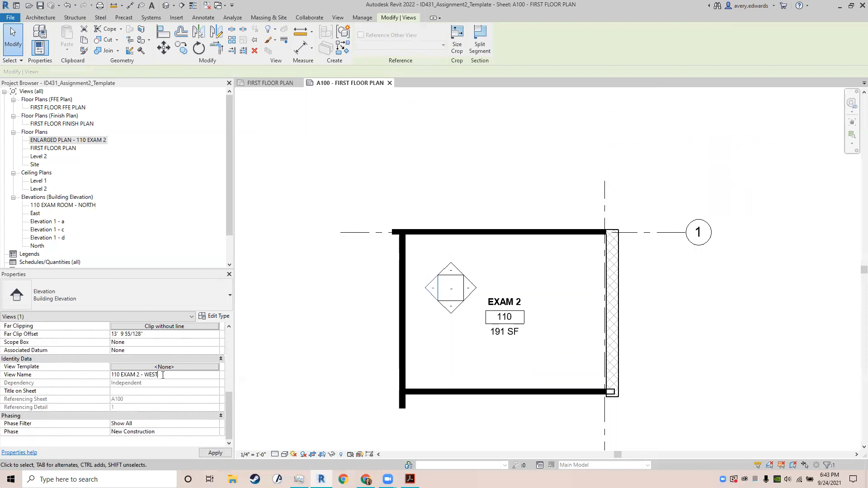
key("Return")
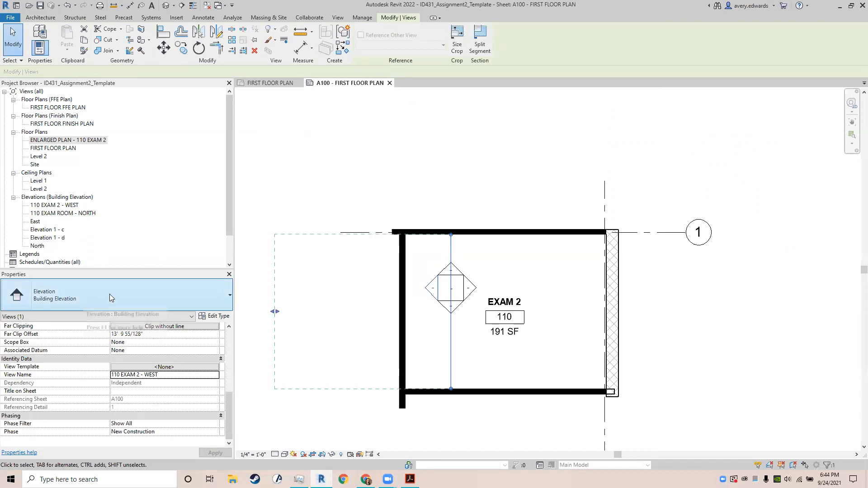
Step: Rename the south-facing elevation view as 110 EXAM 2 - SOUTH
left_click(456, 307)
left_click(180, 375)
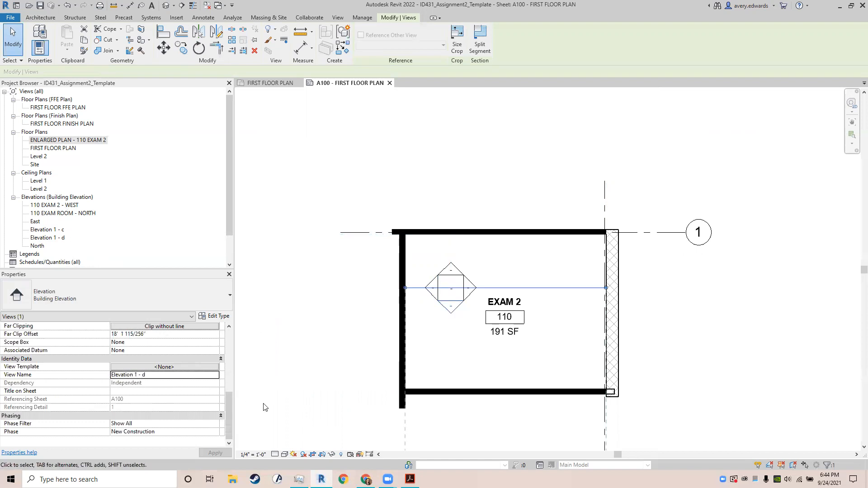
left_click(188, 376)
type("110 EXAM 2 - SOUTH")
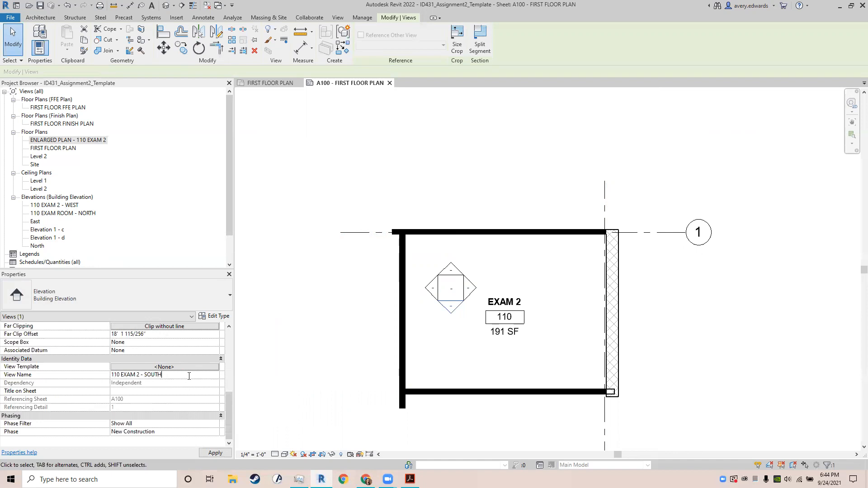
key("Return")
Step: Rename the east-facing elevation view as 110 EXAM 2 EAST
left_click(468, 291)
left_click(158, 375)
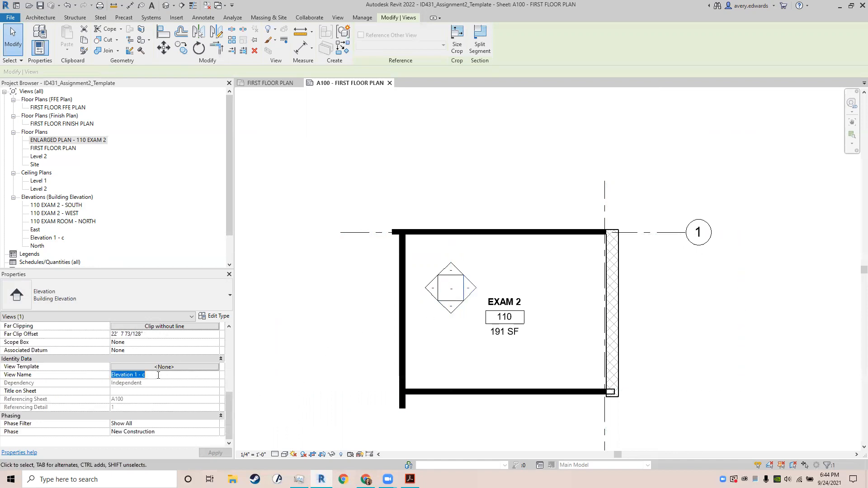
type("110 EXAM 2")
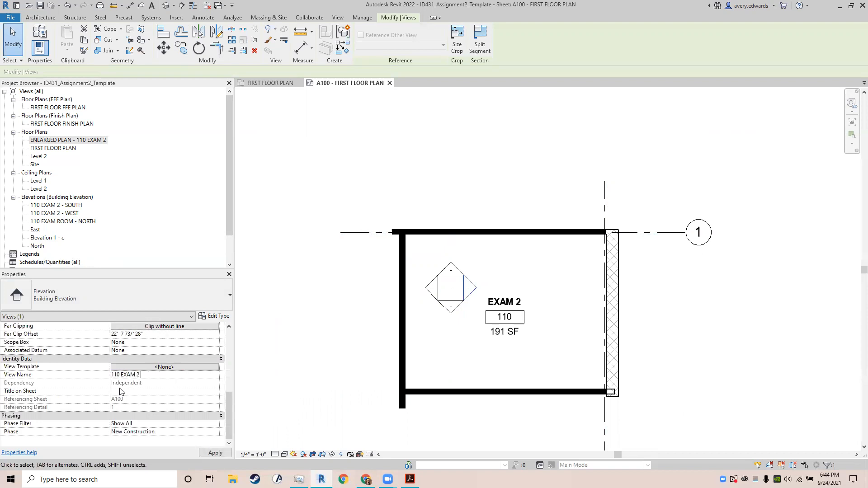
type(" EAST")
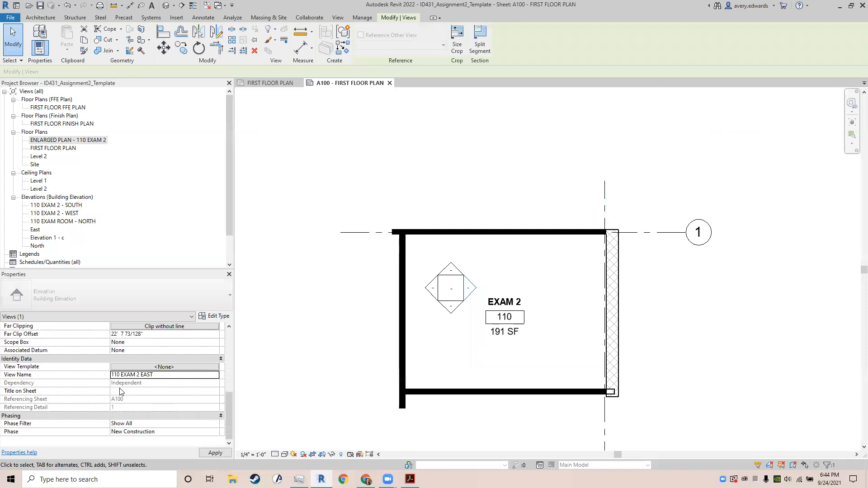
left_click(520, 218)
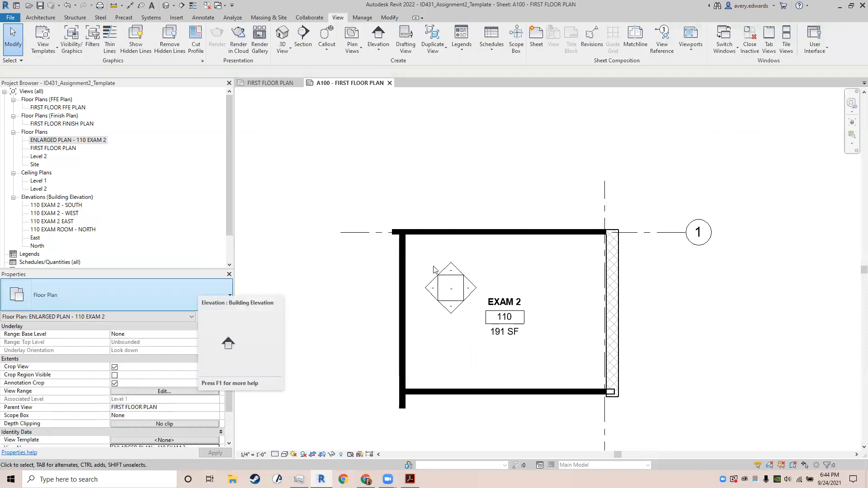
left_click(450, 271)
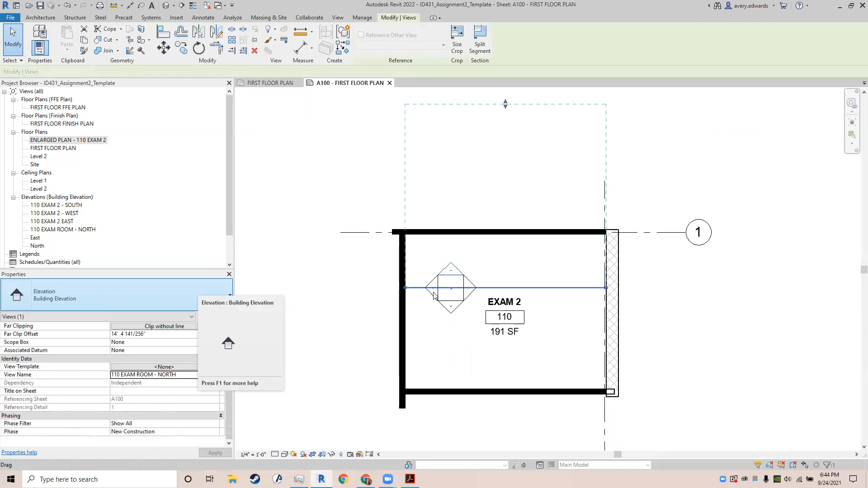
left_click(432, 293, "ctrl")
left_click(447, 309, "ctrl")
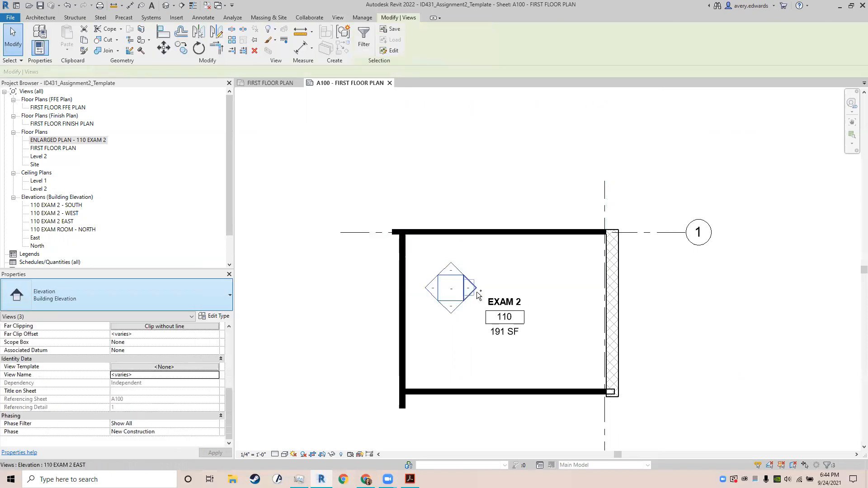
scroll(465, 361, "down", 5)
scroll(439, 367, "up", 5)
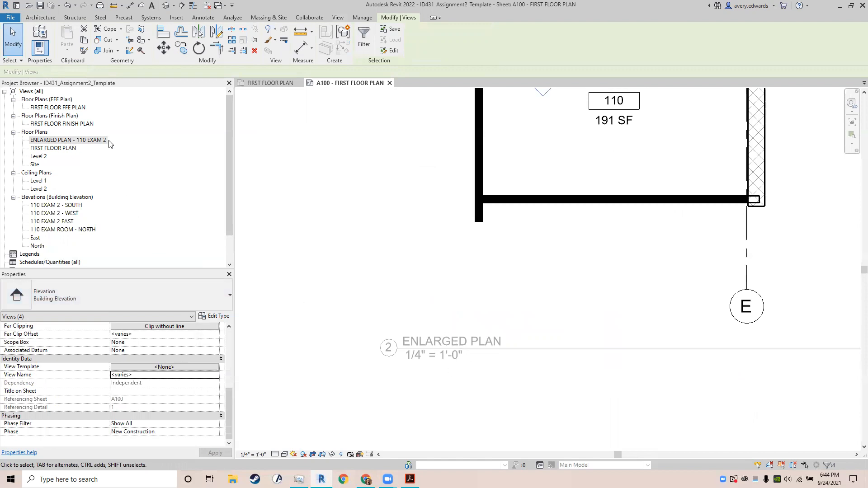
middle_click_drag(366, 191, 286, 289)
middle_click_drag(380, 202, 409, 306)
scroll(441, 190, "up", 5)
key("Escape")
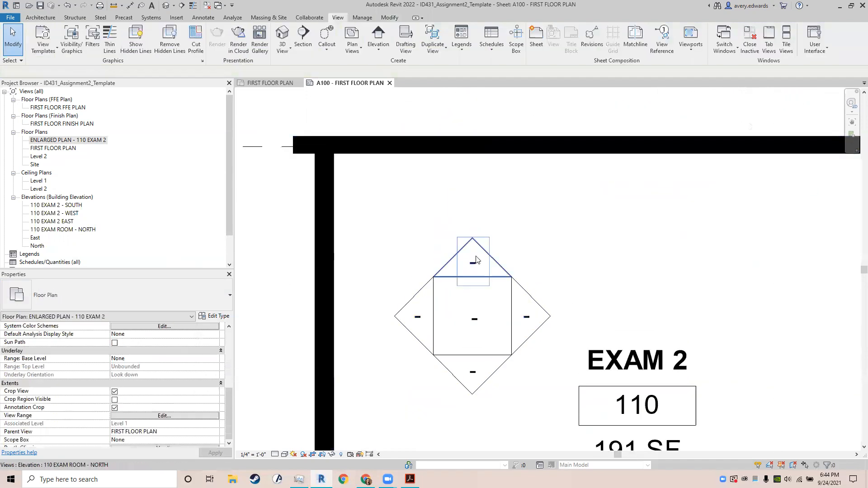
Step: Select all four elevation arrows of the EXAM 2 marker together, examine their shared view properties and clear the selection
left_click(474, 254)
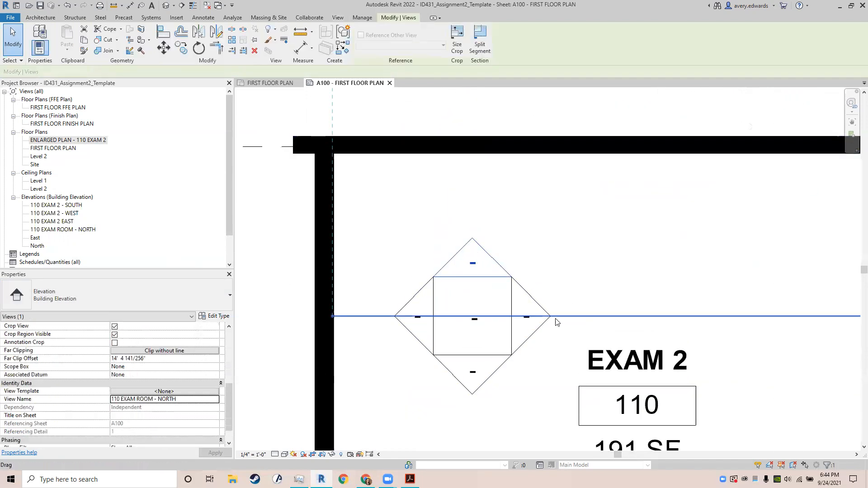
left_click(537, 336, "ctrl")
left_click(482, 386, "ctrl")
left_click(404, 326, "ctrl")
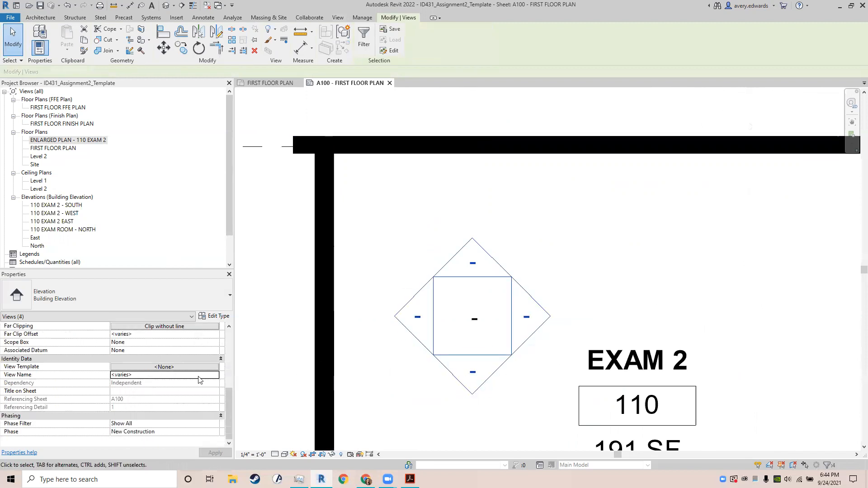
left_click(275, 354)
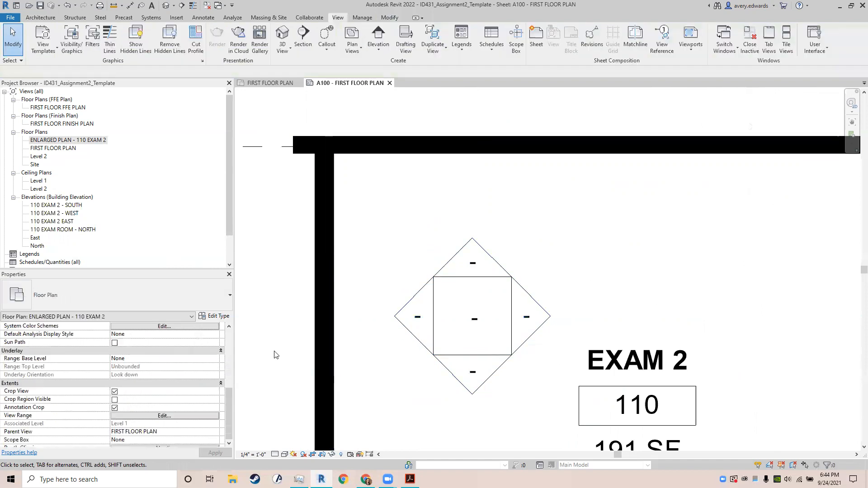
scroll(276, 355, "down", 4)
scroll(391, 293, "down", 2)
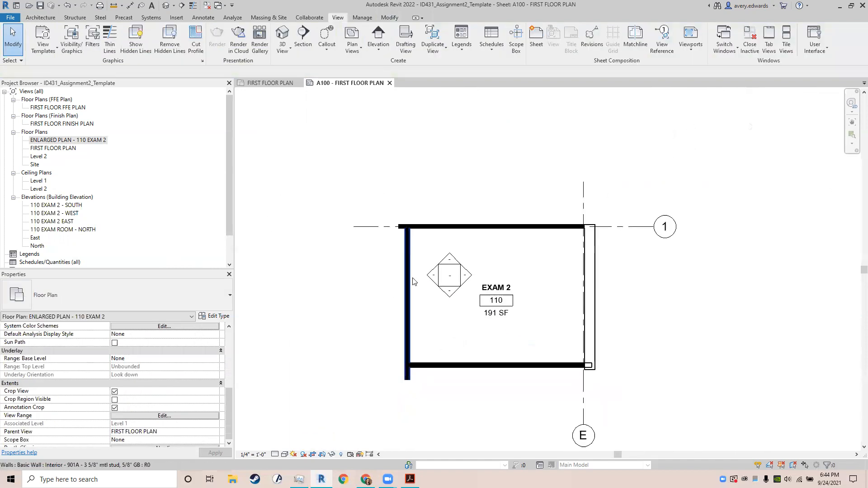
Step: Set the Title on Sheet of all four EXAM 2 interior elevations to INTERIOR ELEVATION and clear the selection
left_click(454, 263)
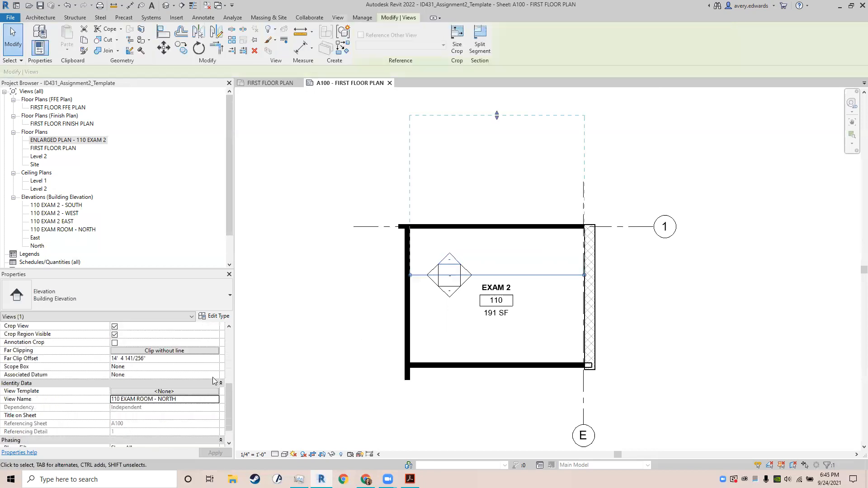
left_click(148, 416)
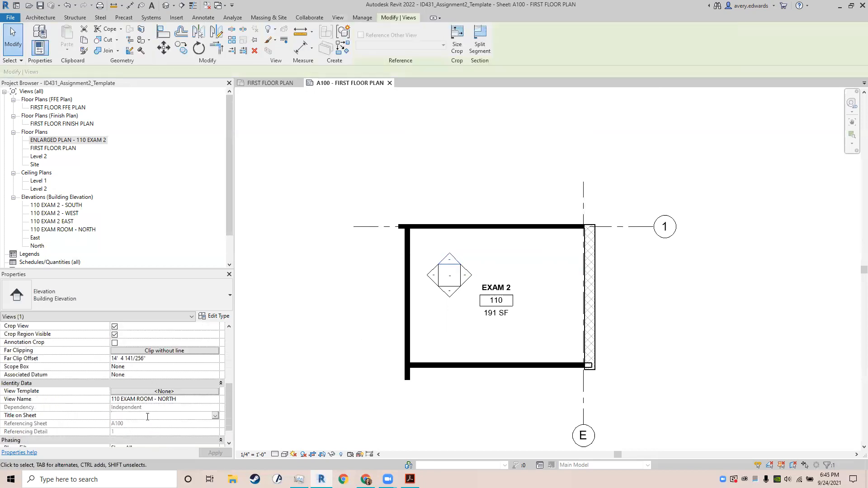
left_click(469, 281, "ctrl")
left_click(450, 293, "ctrl")
left_click(431, 277, "ctrl")
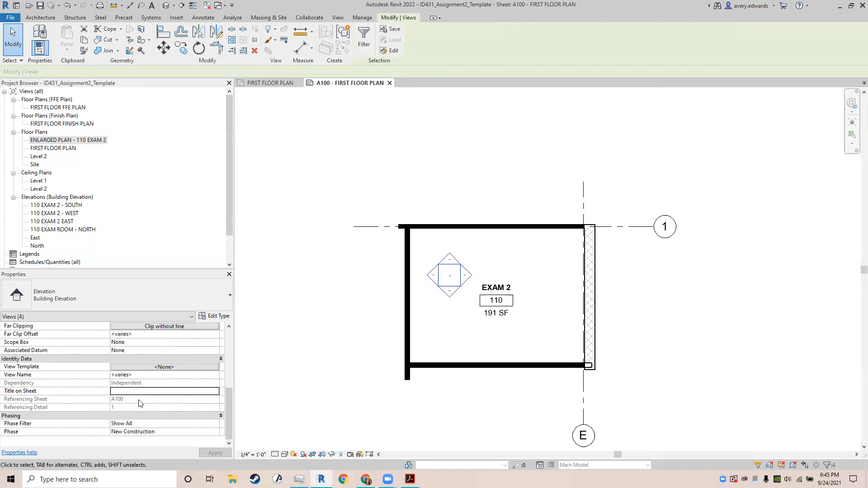
left_click(131, 392)
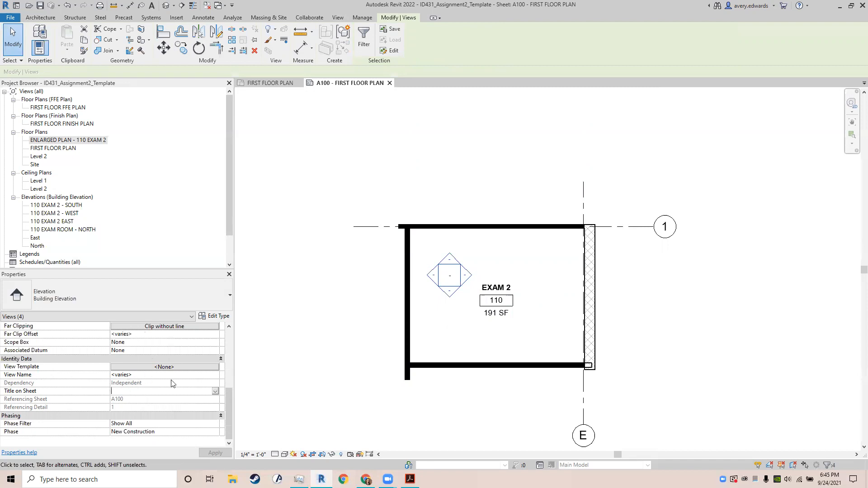
type("INTERIOR ELEVATION")
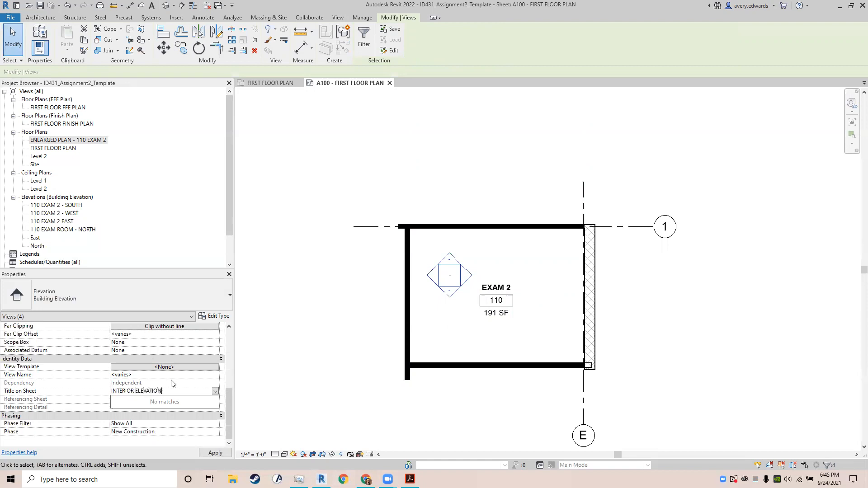
key("Return")
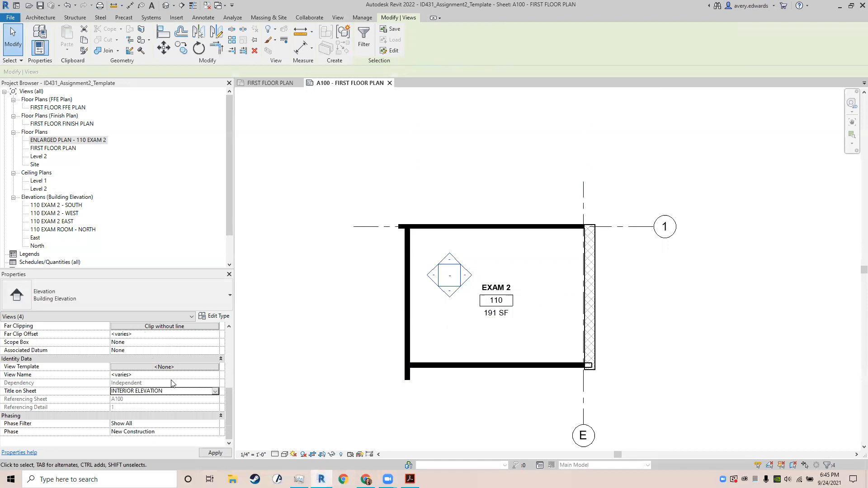
left_click(670, 323)
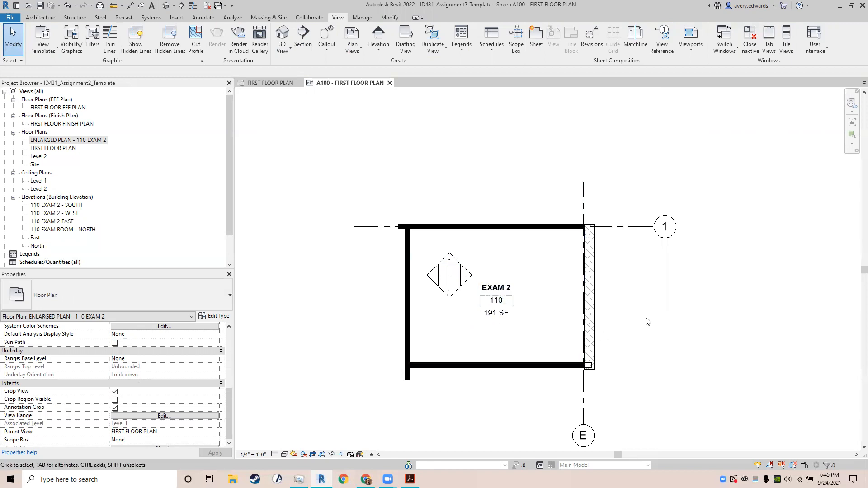
Step: Examine the EXAM 2 elevation marker and the enlarged plan's view title on the sheet
scroll(647, 322, "down", 4)
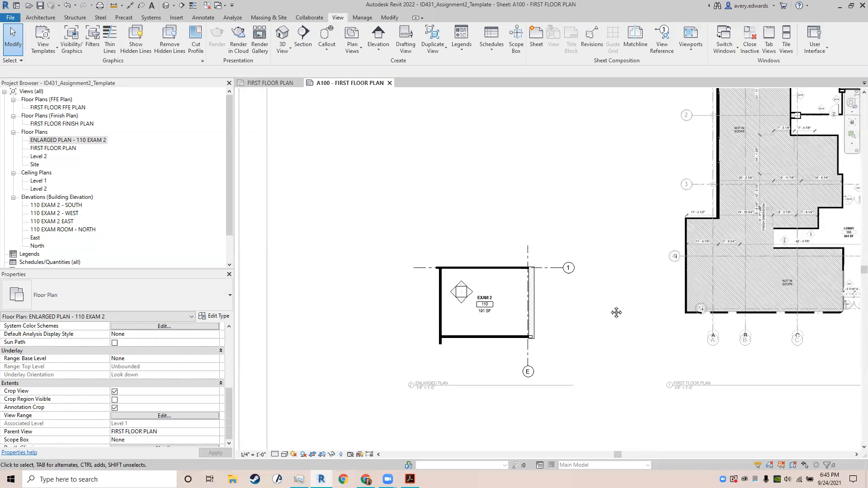
middle_click_drag(617, 312, 574, 333)
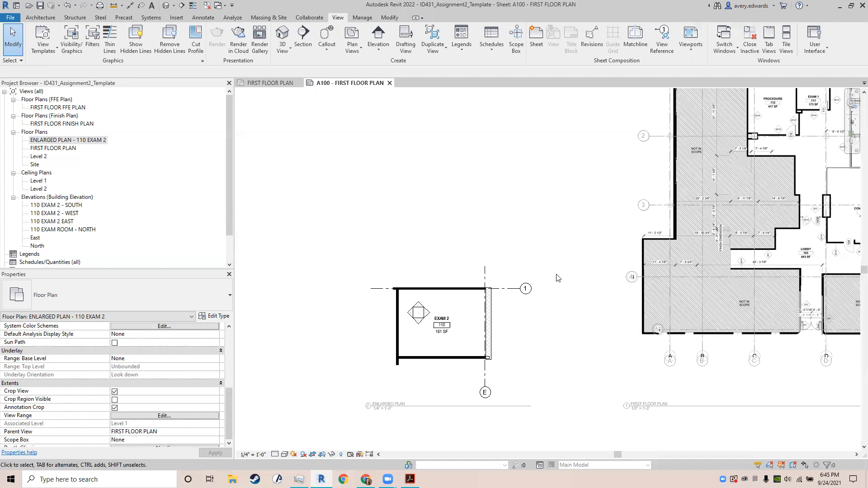
scroll(470, 316, "up", 5)
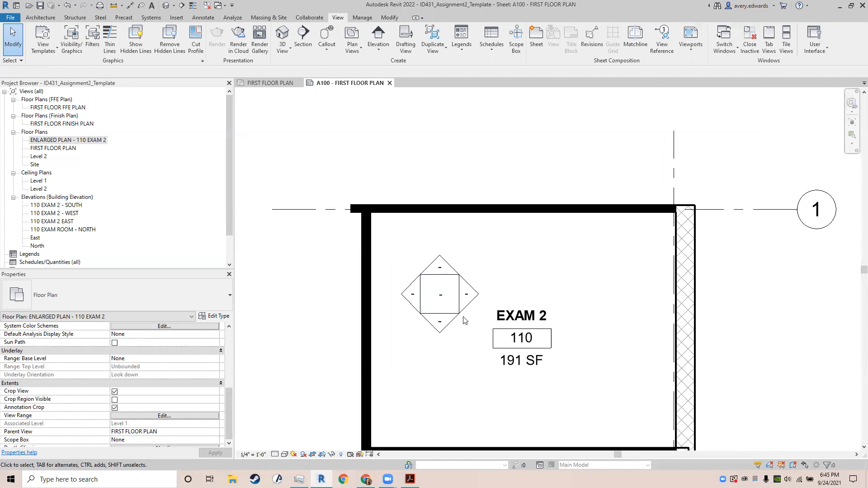
scroll(426, 298, "up", 2)
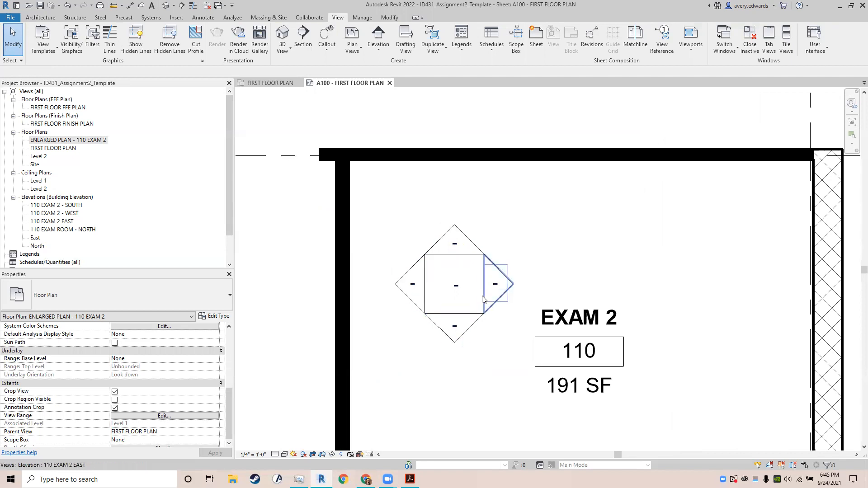
scroll(456, 246, "down", 2)
middle_click_drag(466, 236, 490, 115)
scroll(383, 414, "up", 1)
middle_click_drag(383, 414, 403, 337)
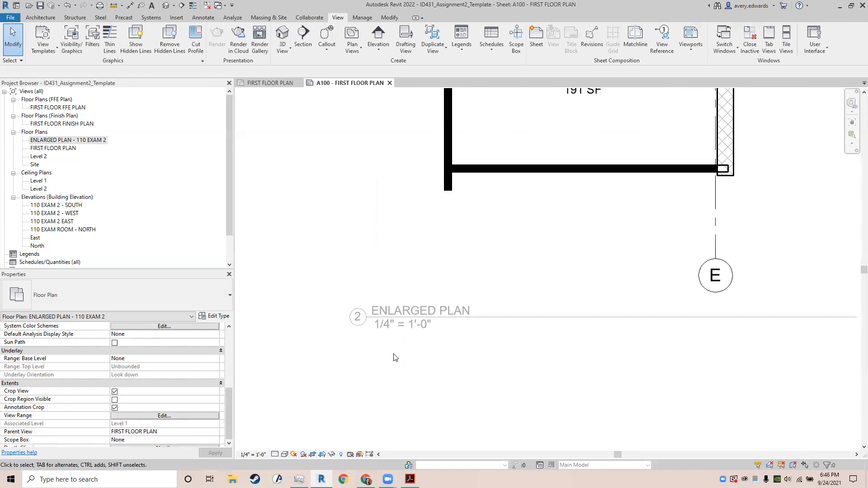
Step: Compare the EXAM 2 callout bubble on the first floor plan with the number in the enlarged plan's view title
scroll(360, 317, "down", 4)
mouse_move(565, 230)
middle_mouse_down()
mouse_move(388, 343)
mouse_move(335, 354)
middle_mouse_up()
scroll(553, 170, "up", 4)
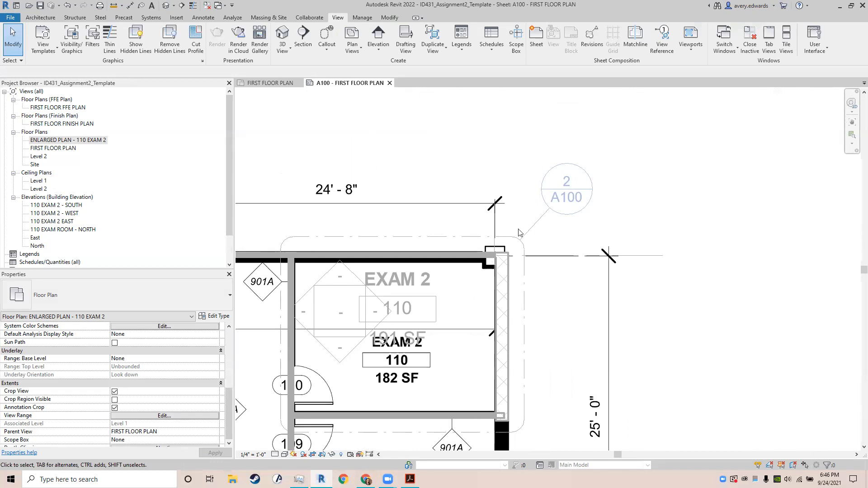
scroll(562, 177, "down", 5)
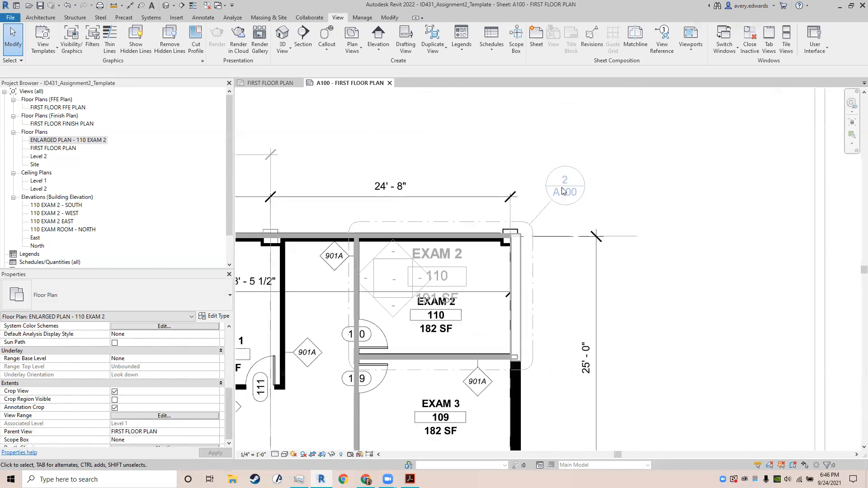
scroll(435, 262, "down", 5)
middle_click_drag(493, 320, 786, 128)
scroll(315, 402, "up", 5)
middle_click_drag(373, 312, 484, 315)
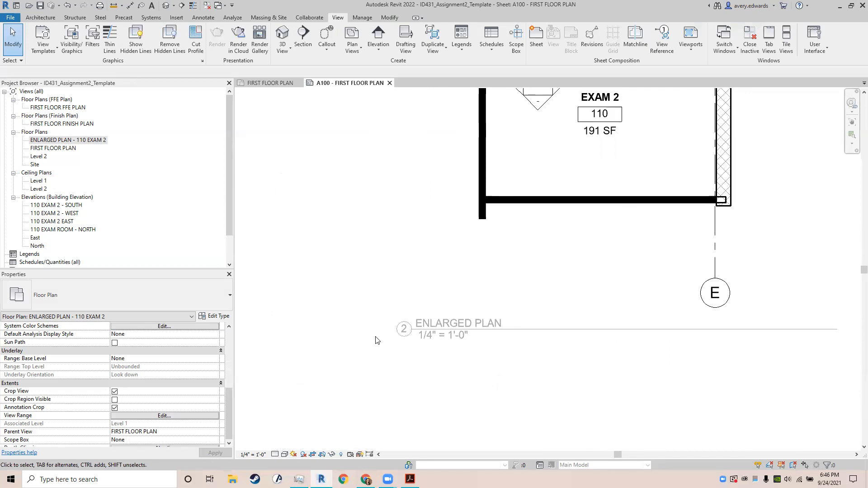
middle_click_drag(397, 332, 270, 468)
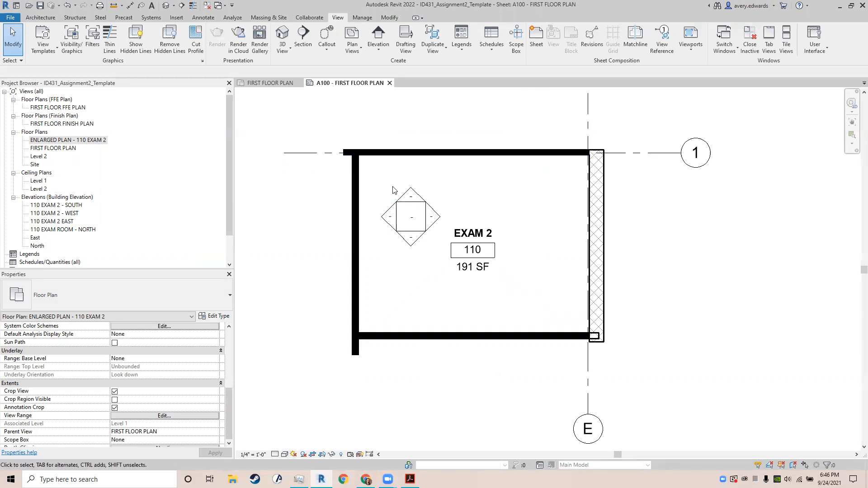
Step: Nudge the north elevation's cut line up toward the north wall of EXAM 2, stopping a little short of its inside face
scroll(391, 192, "down", 1)
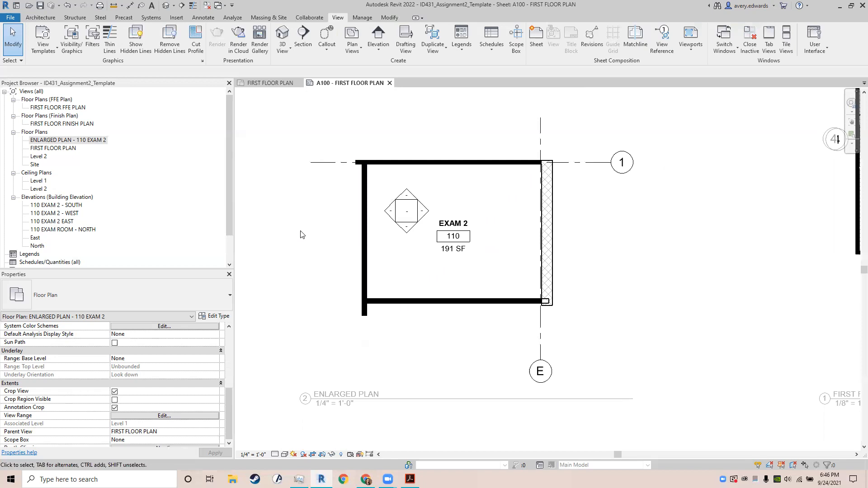
scroll(301, 234, "down", 3)
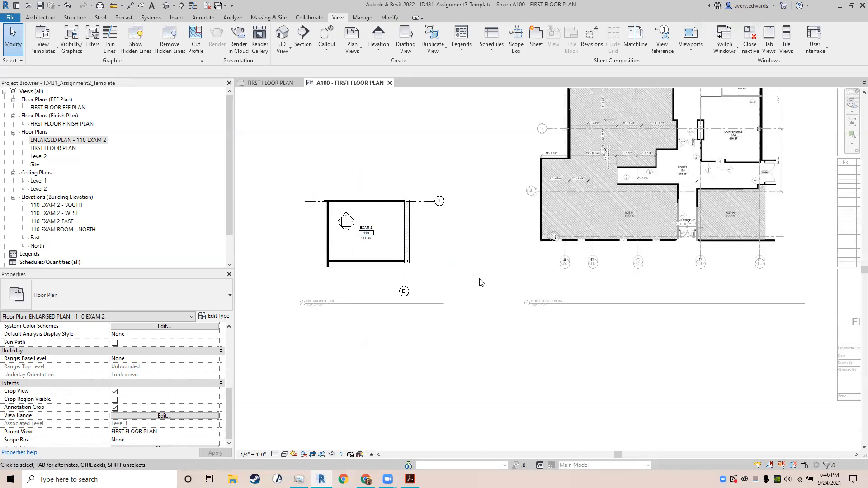
scroll(355, 228, "up", 3)
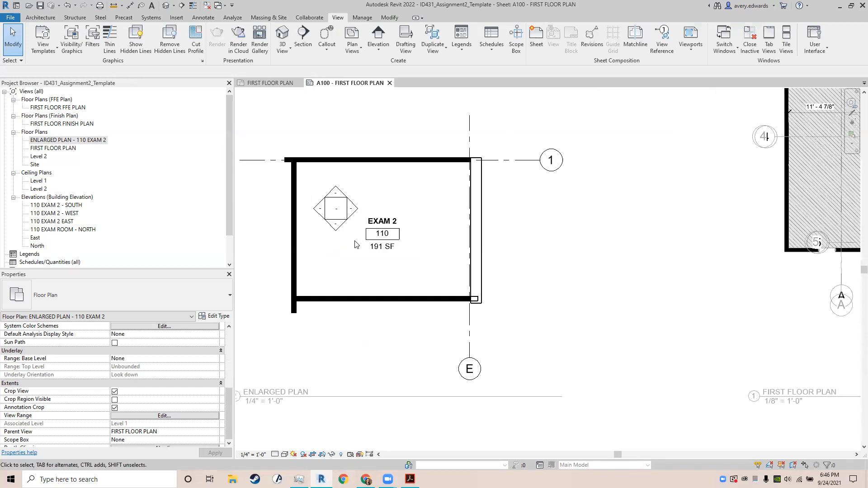
scroll(338, 199, "up", 2)
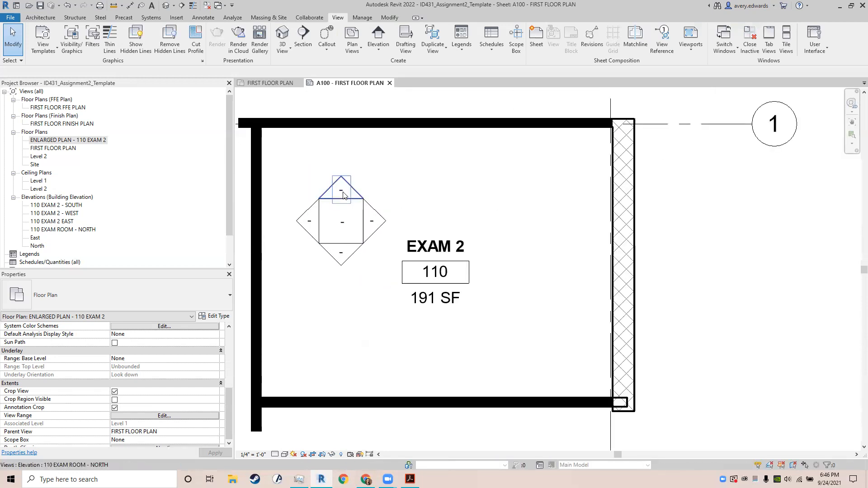
left_click(347, 202)
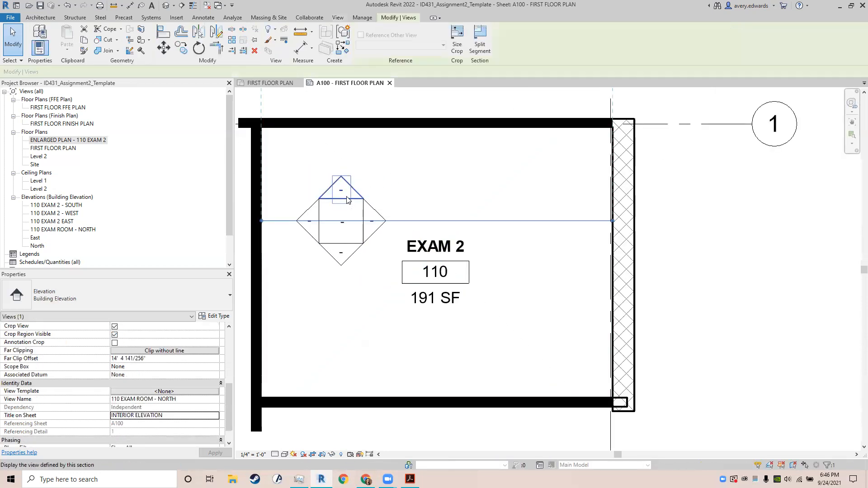
scroll(404, 149, "down", 1)
mouse_move(403, 150)
middle_mouse_down()
mouse_move(444, 305)
mouse_move(434, 267)
middle_mouse_up()
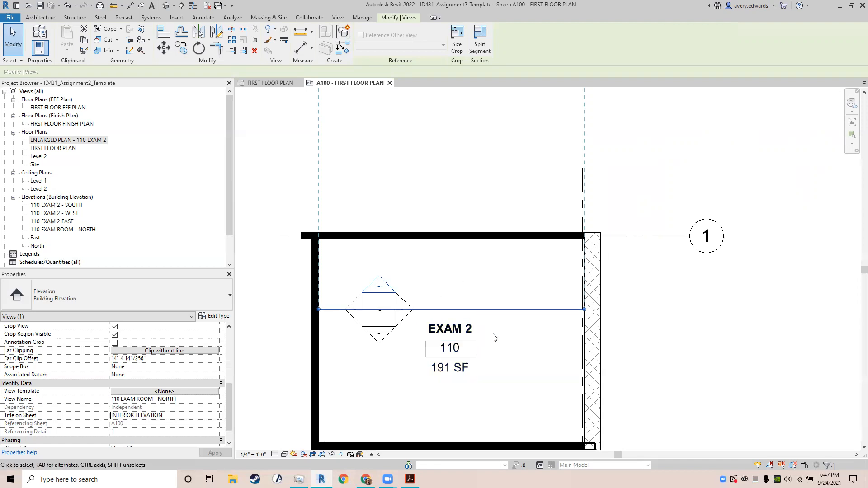
key("Up")
key("Up")
key("Up")
key("Up")
key("Up")
key("Up")
key("Up")
key("Up")
key("Up")
key("Up")
key("Up")
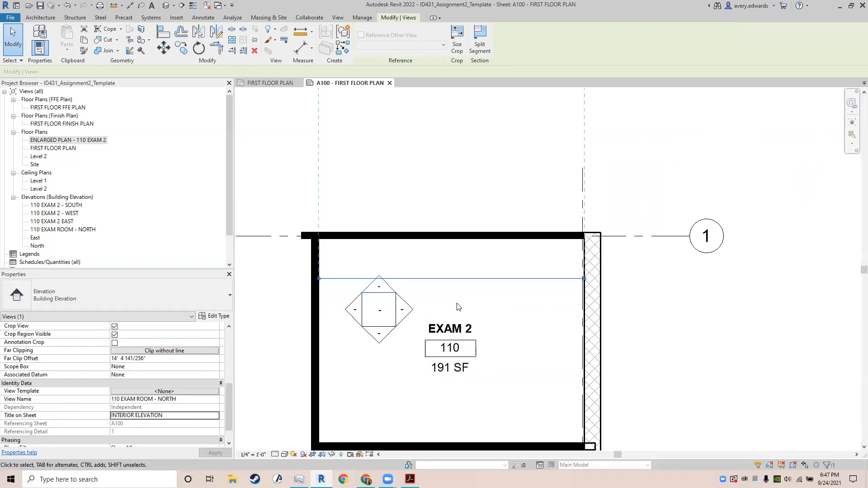
key("Up")
key("Up")
key("Up")
key("Up")
key("Up")
key("Up")
key("Up")
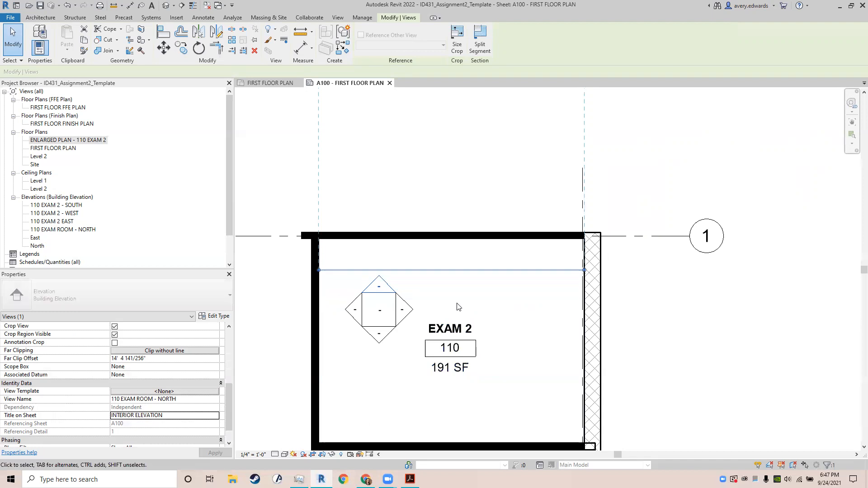
key("Up")
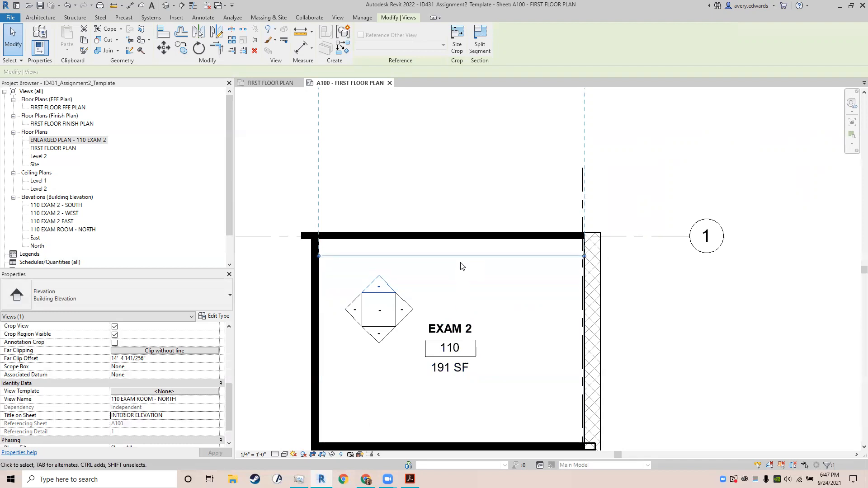
Step: Pull in the north elevation's far clip to just beyond the north wall, with an offset of about 1' 10 5/8"
scroll(434, 175, "down", 1)
middle_click_drag(436, 183, 454, 268)
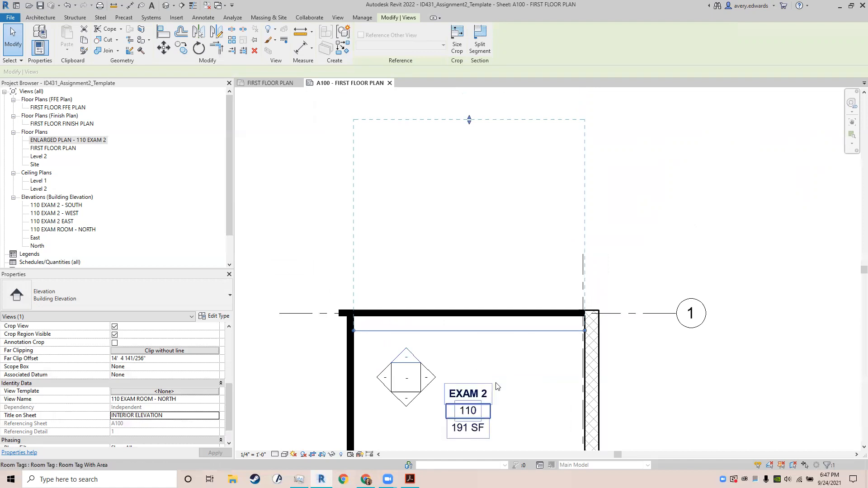
middle_click_drag(533, 384, 527, 311)
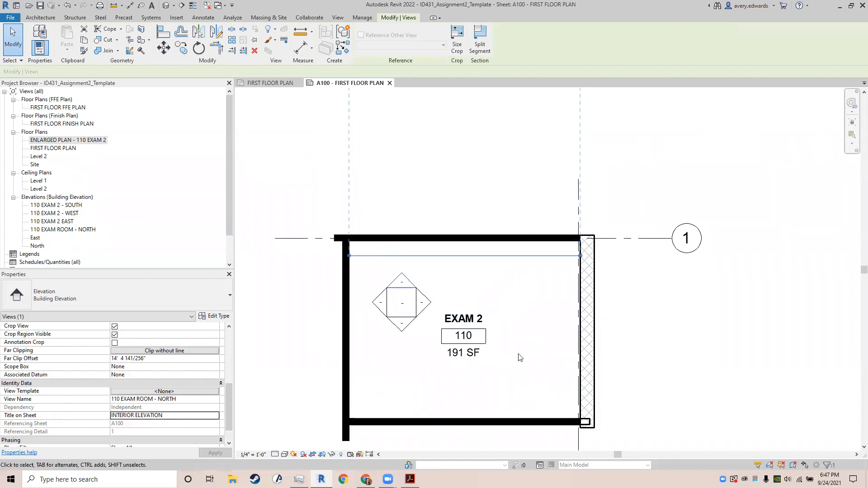
scroll(431, 289, "down", 2)
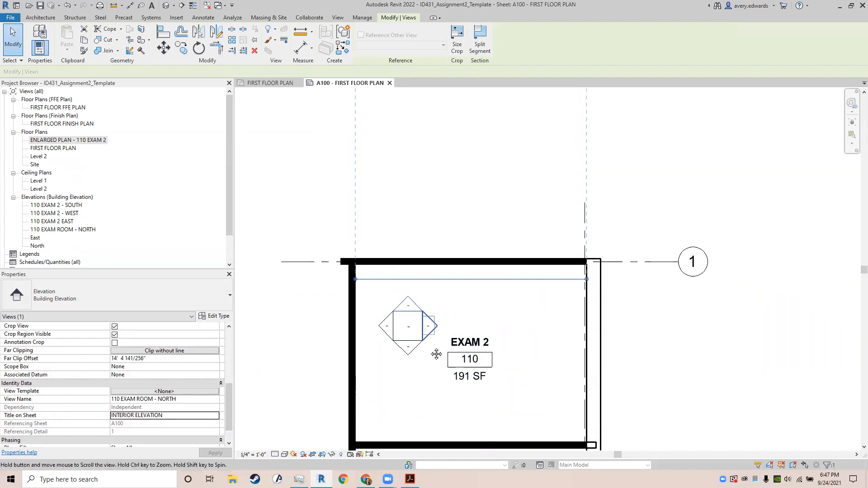
left_click_drag(464, 144, 466, 232)
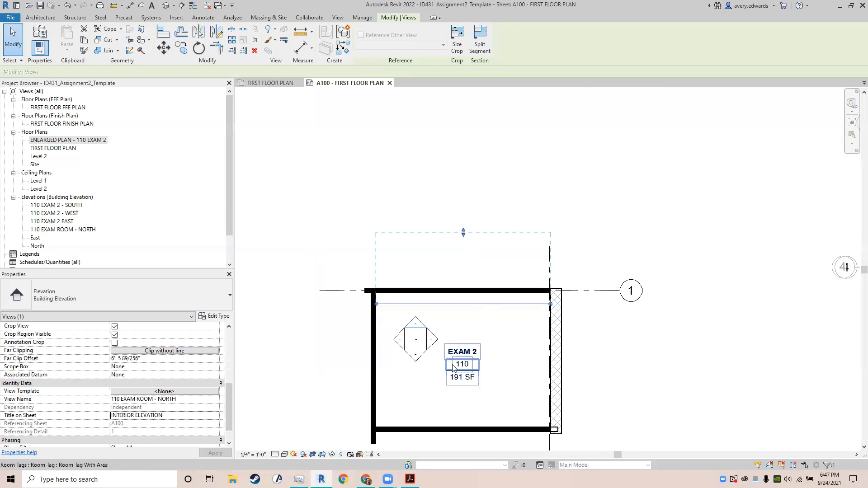
scroll(454, 362, "up", 2)
left_click_drag(474, 136, 475, 223)
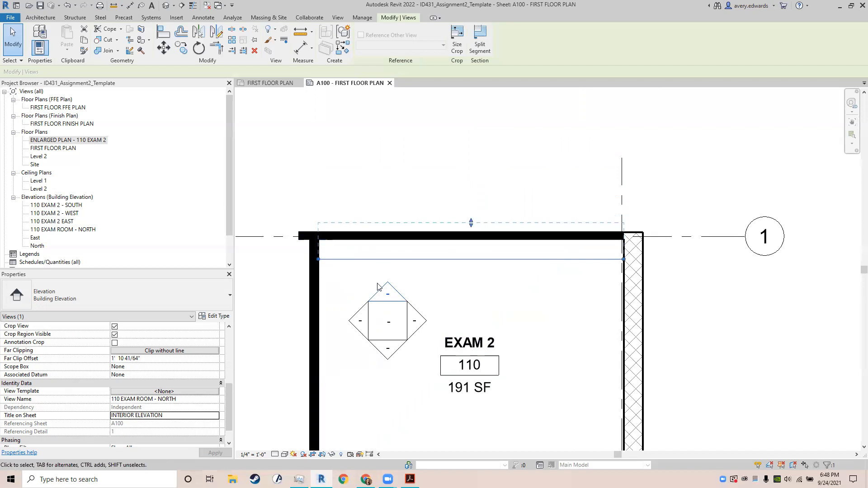
Step: Align the west end of the north elevation's cut line with the inside face of EXAM 2's west wall
mouse_move(319, 259)
left_mouse_down()
mouse_move(355, 257)
mouse_move(319, 260)
left_mouse_up()
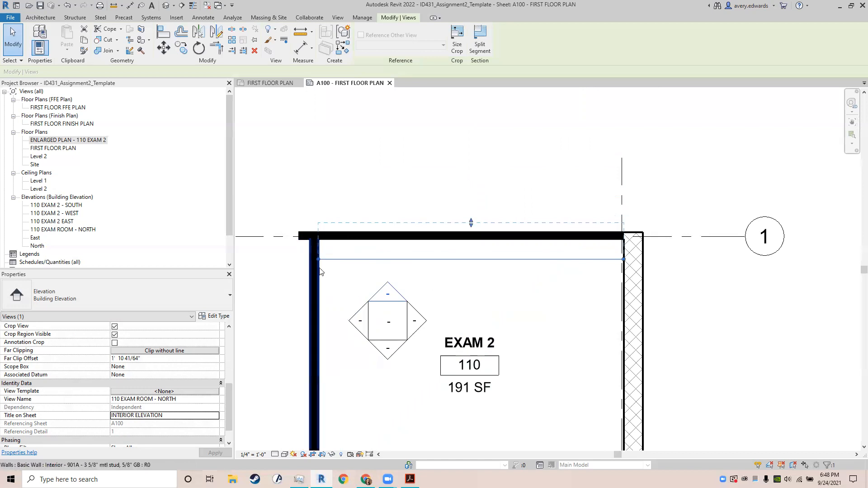
scroll(318, 251, "up", 5)
scroll(321, 250, "up", 2)
left_click_drag(319, 287, 325, 288)
scroll(531, 267, "down", 7)
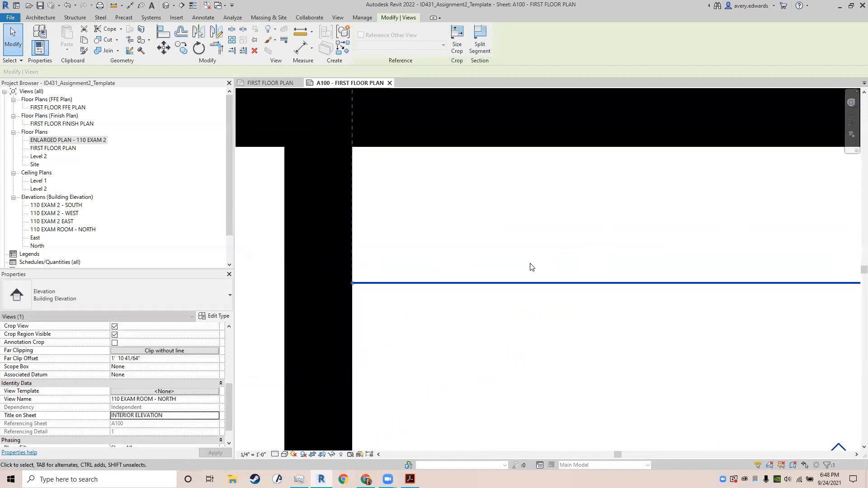
Step: Align the east end of the north elevation's cut line with the inside face of EXAM 2's east wall
middle_click_drag(596, 308, 298, 323)
middle_click_drag(623, 311, 408, 278)
scroll(576, 256, "up", 3)
scroll(614, 260, "down", 3)
left_click_drag(617, 257, 771, 256)
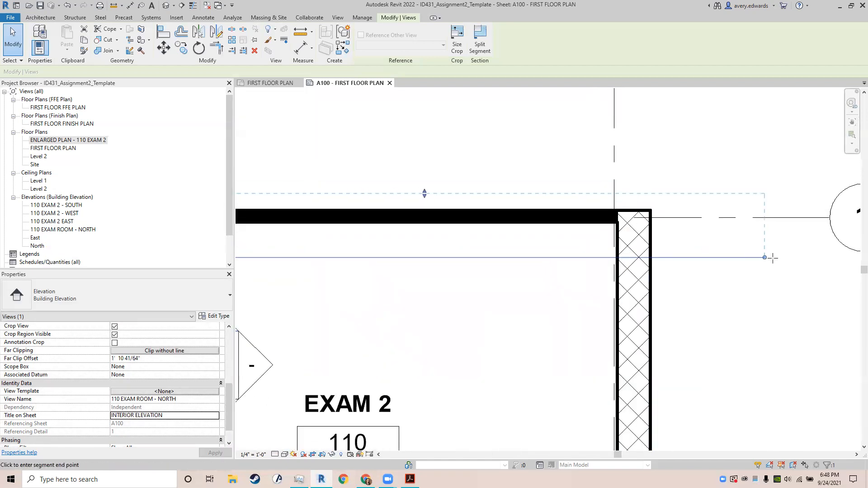
scroll(769, 257, "down", 2)
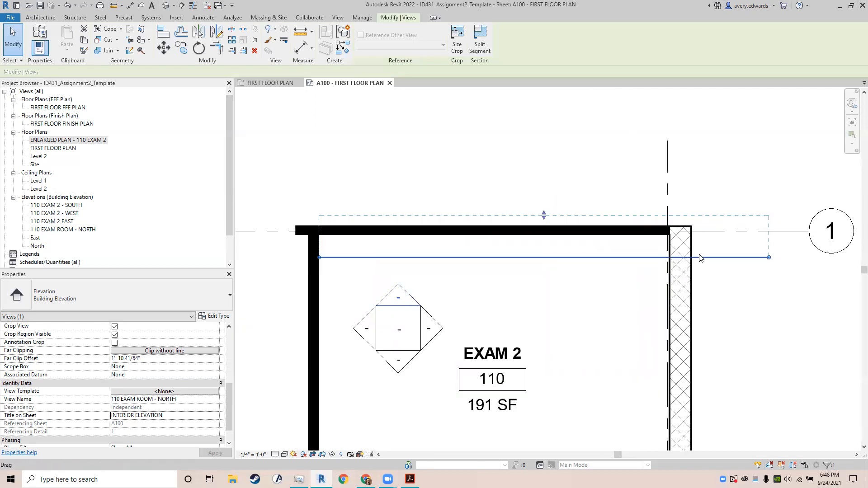
scroll(692, 257, "up", 3)
middle_click_drag(680, 260, 565, 248)
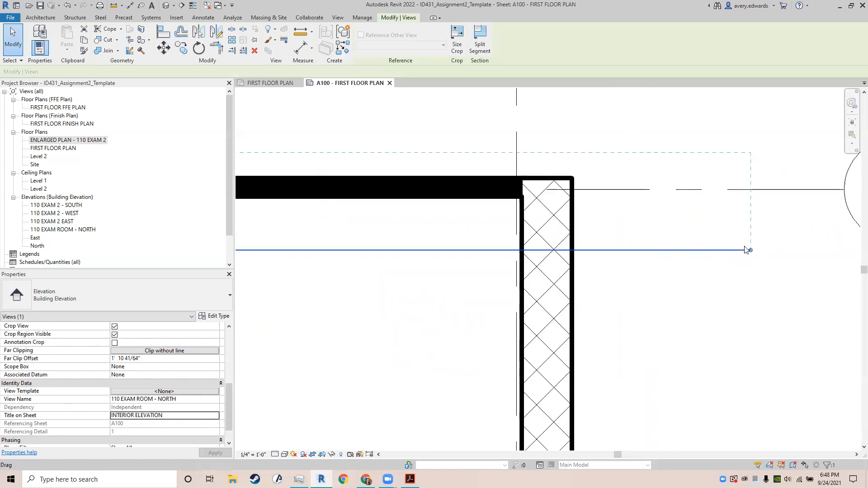
left_click_drag(751, 250, 521, 249)
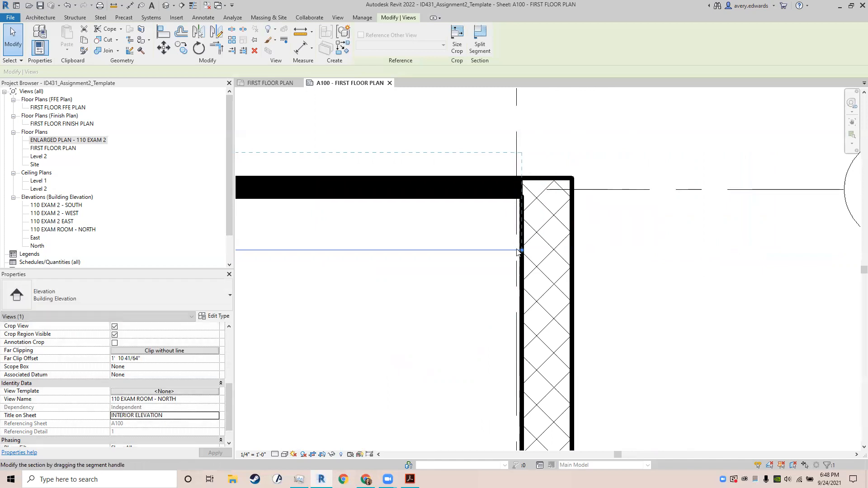
Step: Move the east elevation's cut line over toward EXAM 2's east wall, stopping a little short of its inside face
scroll(498, 262, "down", 6)
middle_click_drag(484, 277, 558, 230)
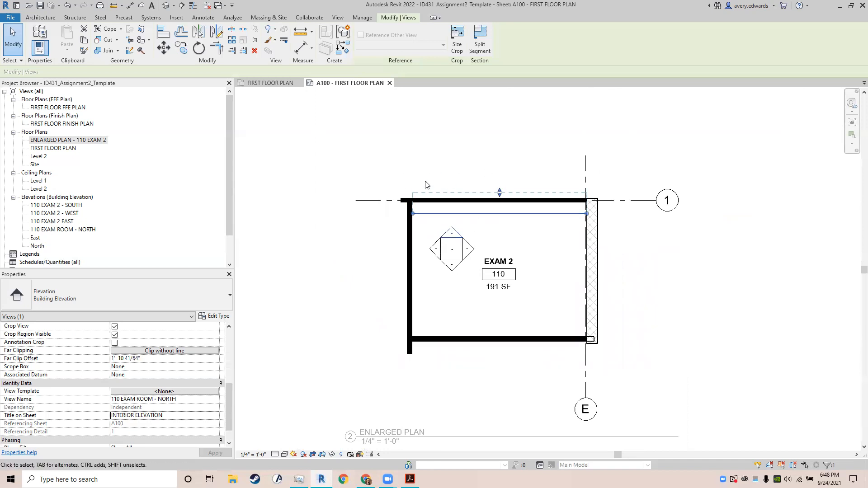
left_click(469, 250)
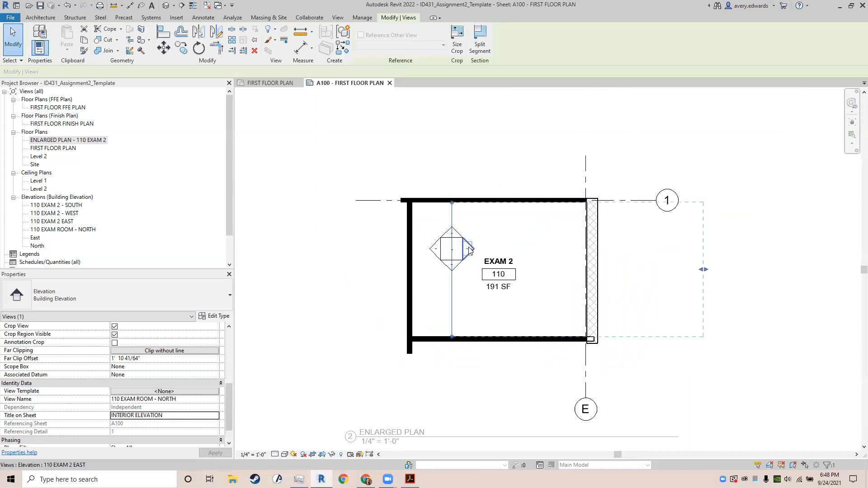
left_click_drag(494, 252, 621, 288)
key("Left")
key("Left")
key("Left")
Step: Pull in the east elevation's far clip to just beyond the east wall, with an offset of about 2' 7 3/8"
middle_click_drag(654, 254, 534, 260)
left_click_drag(708, 276, 483, 273)
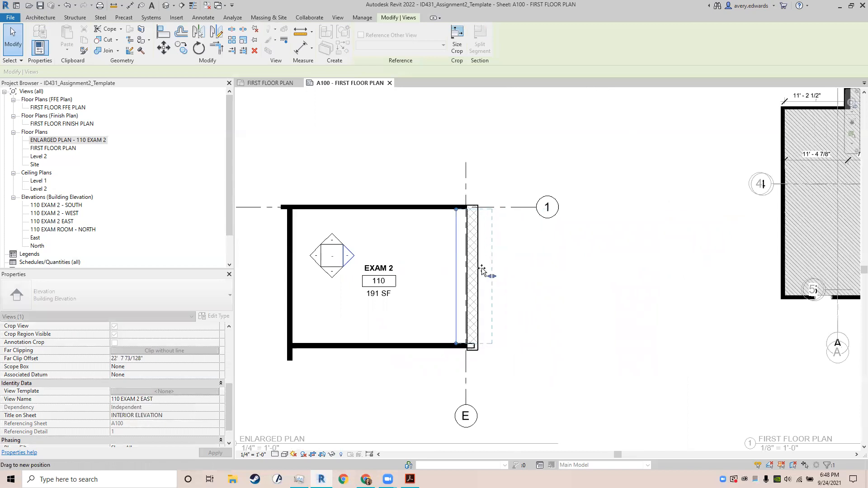
scroll(450, 208, "up", 6)
middle_click_drag(484, 257, 467, 109)
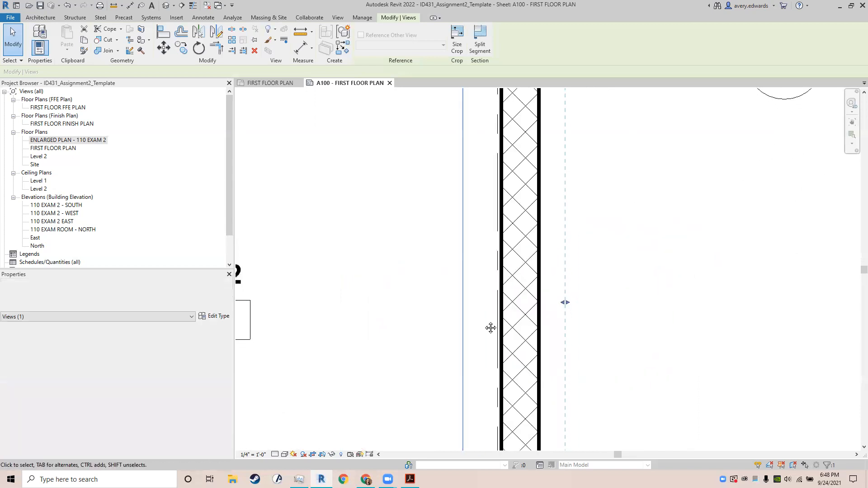
middle_click_drag(490, 329, 489, 161)
scroll(429, 314, "down", 2)
Step: Nudge the south elevation's cut line down toward EXAM 2's south wall, stopping a little short of its inside face
middle_click_drag(403, 256, 552, 288)
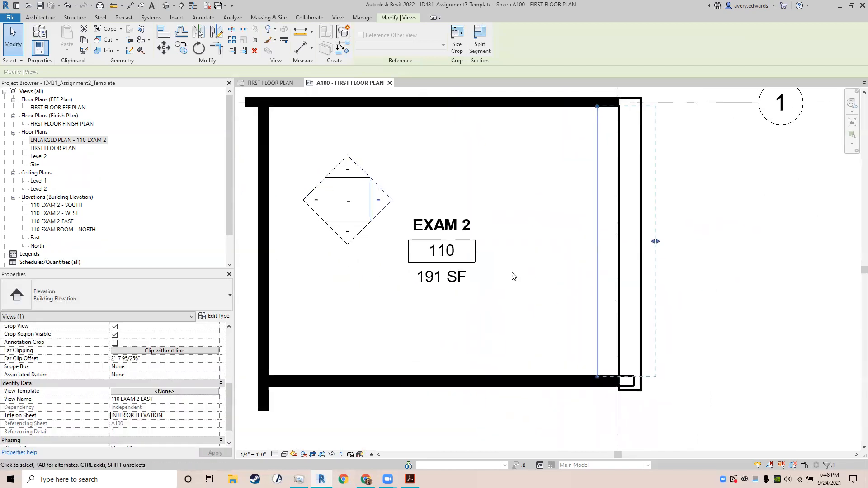
left_click(357, 237)
scroll(357, 241, "down", 2)
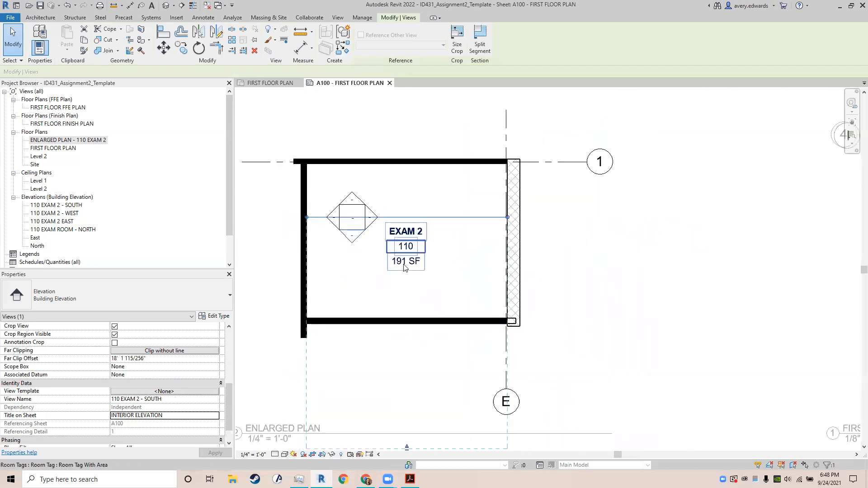
key("shift+Down")
key("shift+Down")
key("shift+Down")
key("shift+Down")
key("shift+Down")
key("shift+Down")
key("shift+Down")
key("shift+Down")
key("shift+Down")
key("shift+Down")
key("Up")
key("Up")
key("Up")
key("Up")
key("Up")
key("Up")
key("Up")
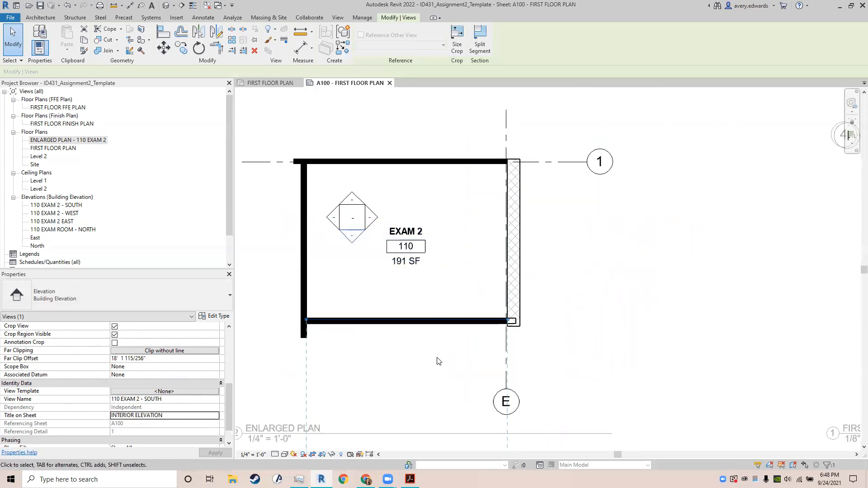
Step: Pull in the south elevation's far clip to just beyond the south wall, with an offset of about 2' 6 5/8"
middle_click_drag(452, 307, 474, 180)
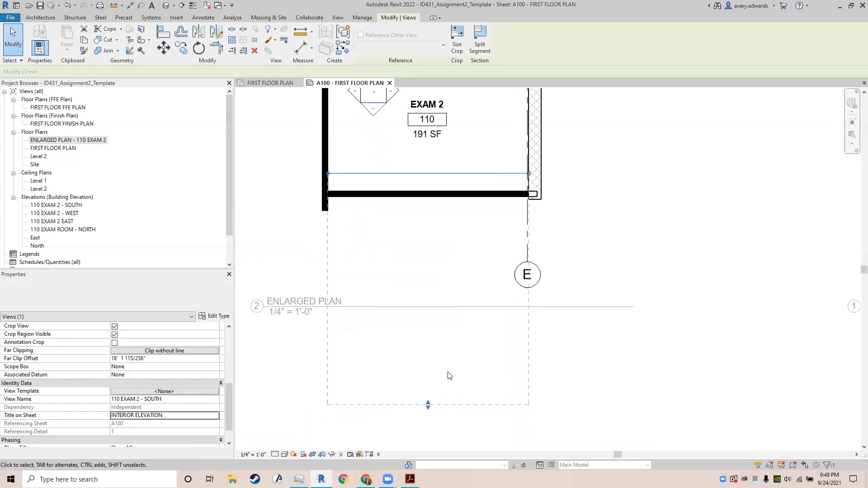
left_click_drag(428, 403, 429, 206)
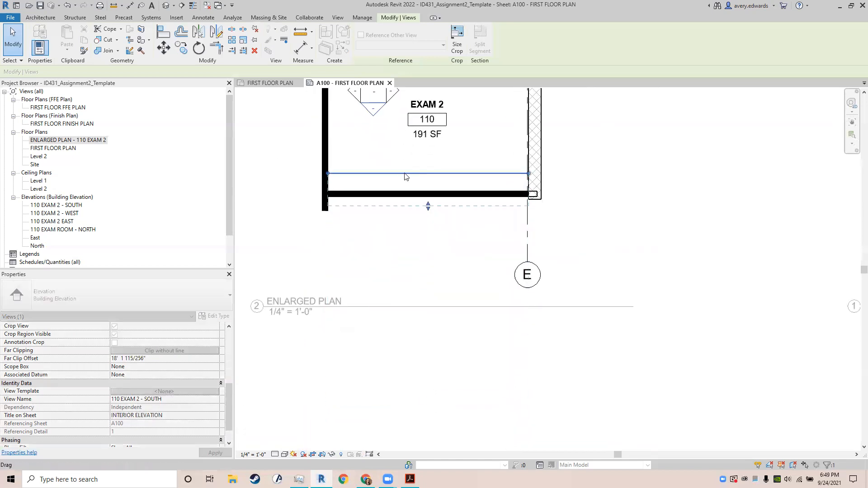
middle_click_drag(411, 184, 526, 300)
Step: Nudge the west elevation's cut line toward EXAM 2's west wall, stopping a little short of its inside face
left_click(467, 207)
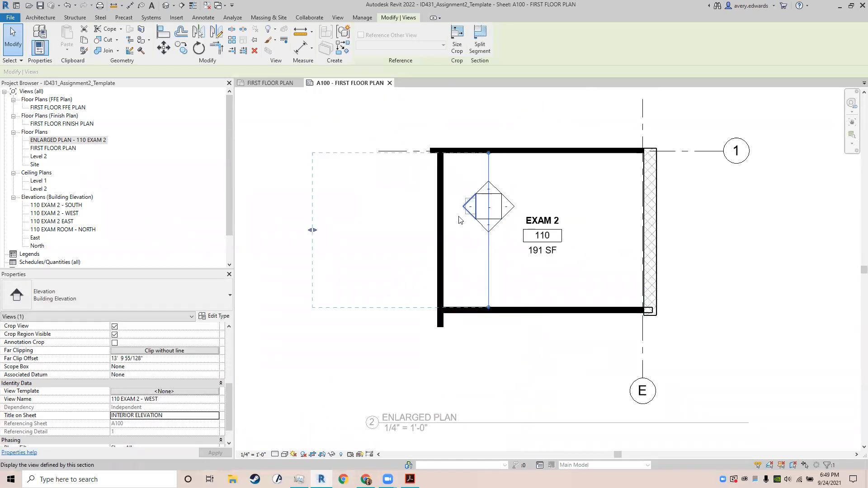
key("Left")
key("Left")
key("Left")
key("Left")
key("Left")
key("Left")
key("Left")
key("Left")
key("Left")
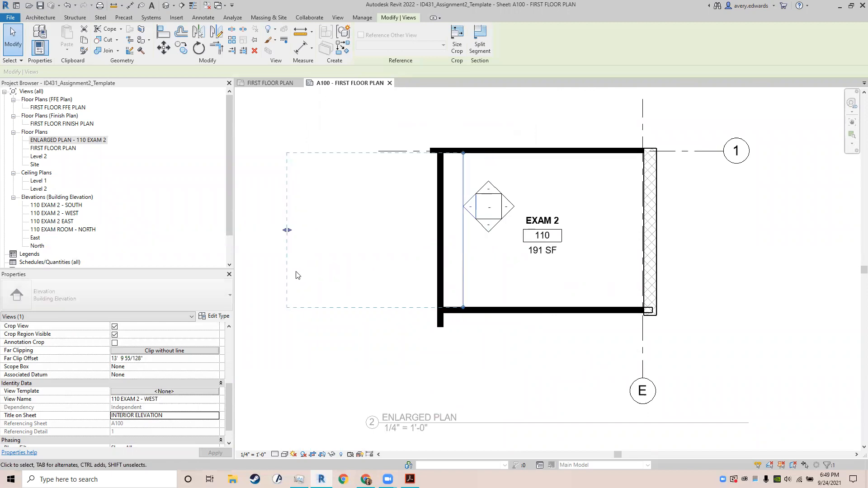
Step: Pull in the west elevation's far clip to just beyond the west wall, with an offset of about 1' 9 1/2"
left_click_drag(292, 230, 435, 227)
scroll(447, 151, "down", 2)
middle_click_drag(447, 170, 402, 256)
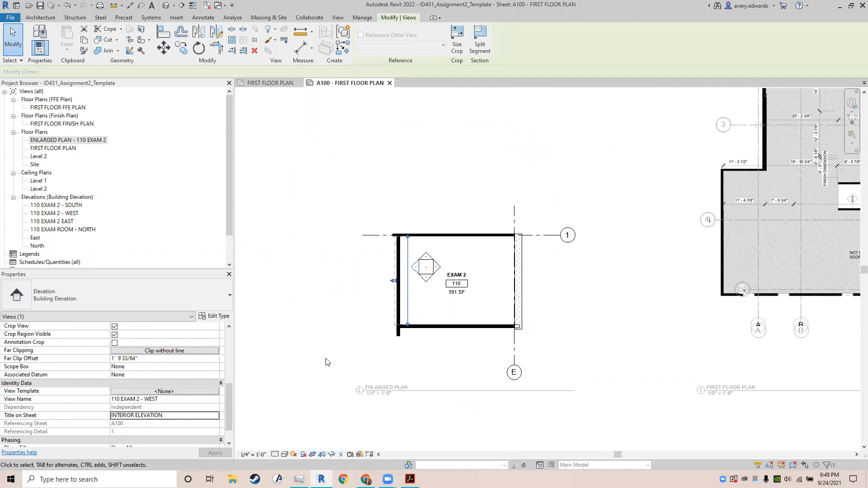
Step: Change all four EXAM 2 elevations from the Building Elevation type to Interior Elevation and check their markers
left_click(427, 279)
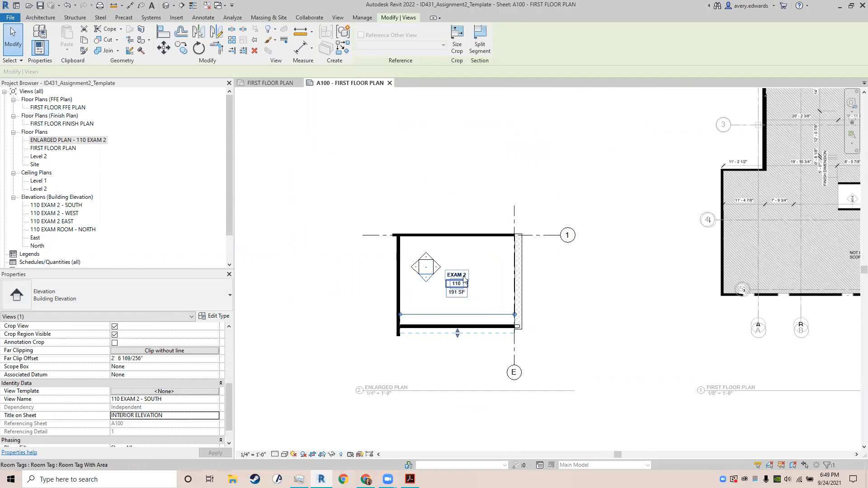
scroll(438, 270, "up", 3)
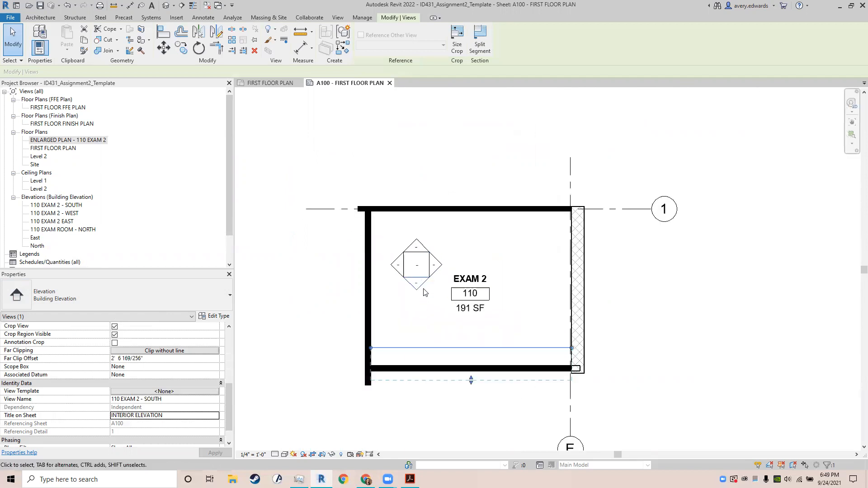
left_click(427, 257)
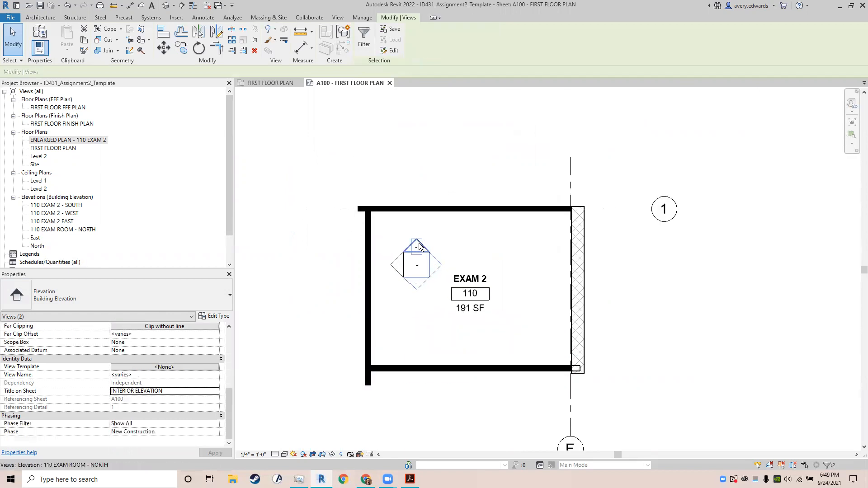
left_click(188, 301)
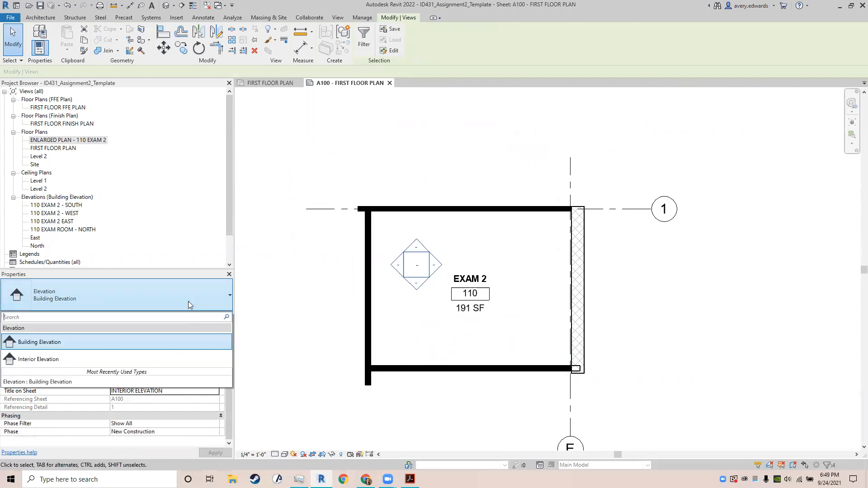
left_click(33, 360)
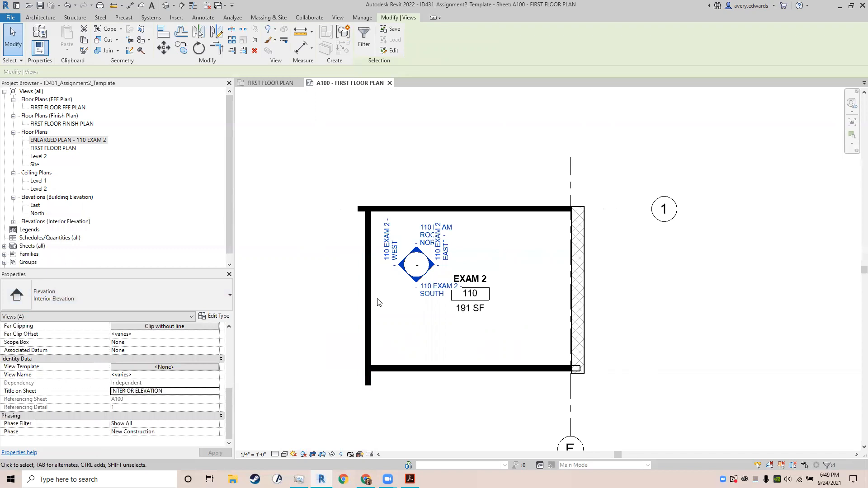
scroll(420, 251, "up", 3)
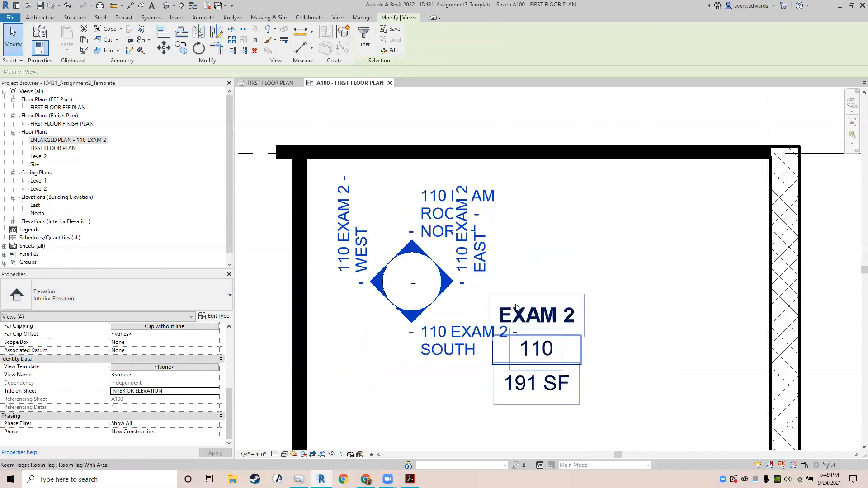
scroll(410, 311, "up", 2)
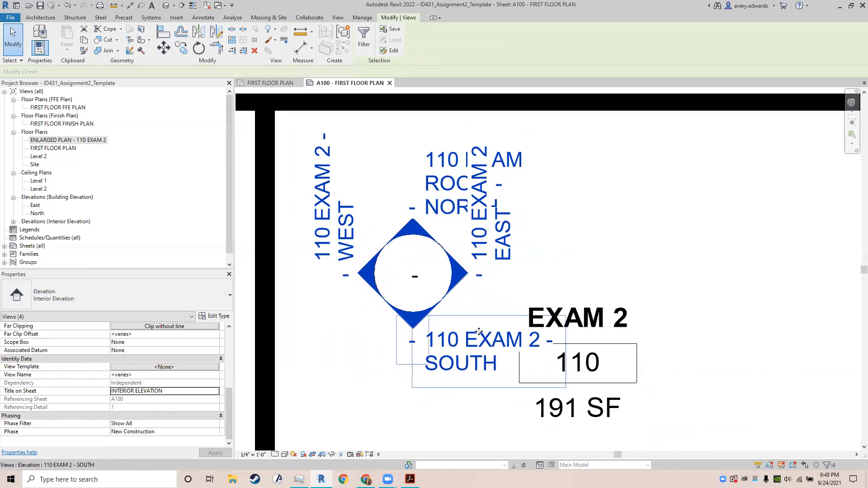
middle_click_drag(410, 311, 434, 278)
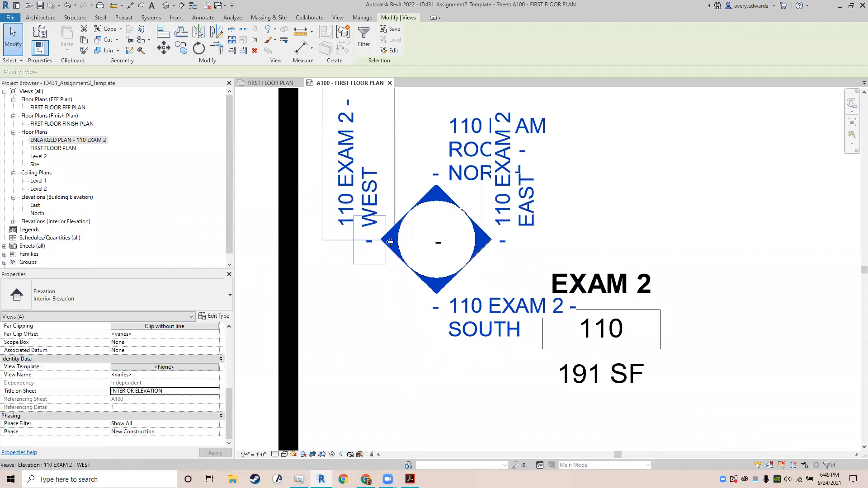
scroll(391, 242, "down", 2)
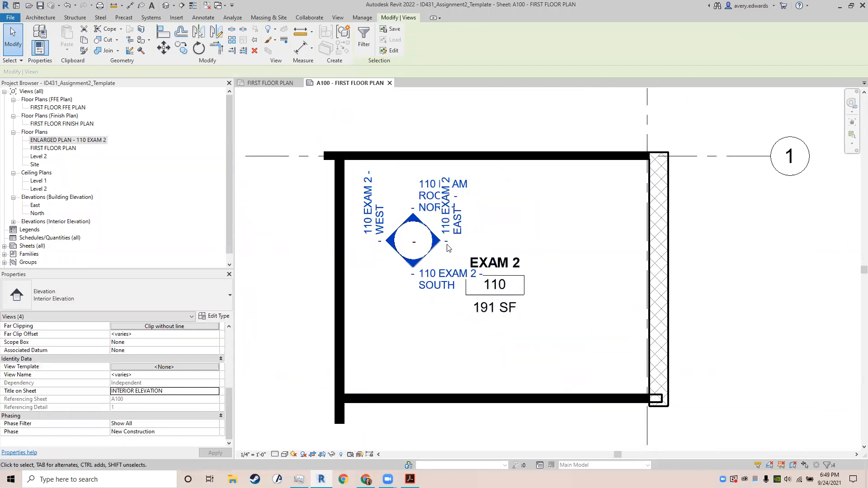
left_click(297, 378)
Step: Deactivate the enlarged plan view and return to sheet A100
scroll(316, 305, "down", 4)
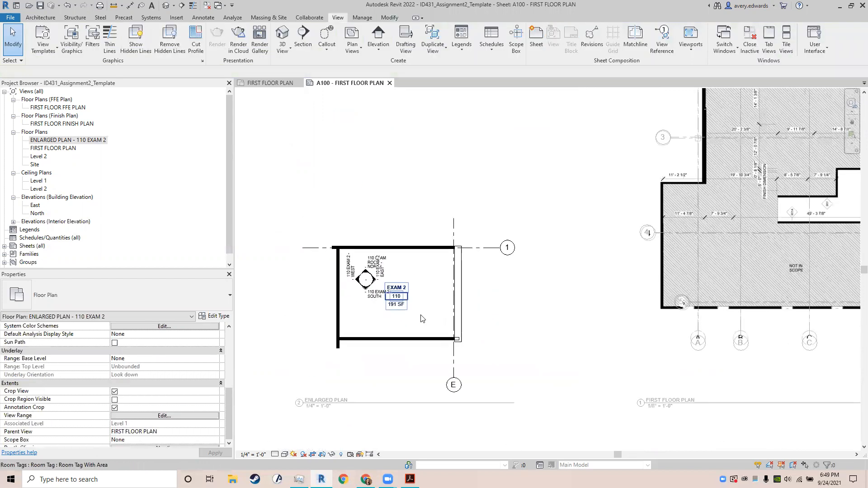
scroll(452, 317, "down", 3)
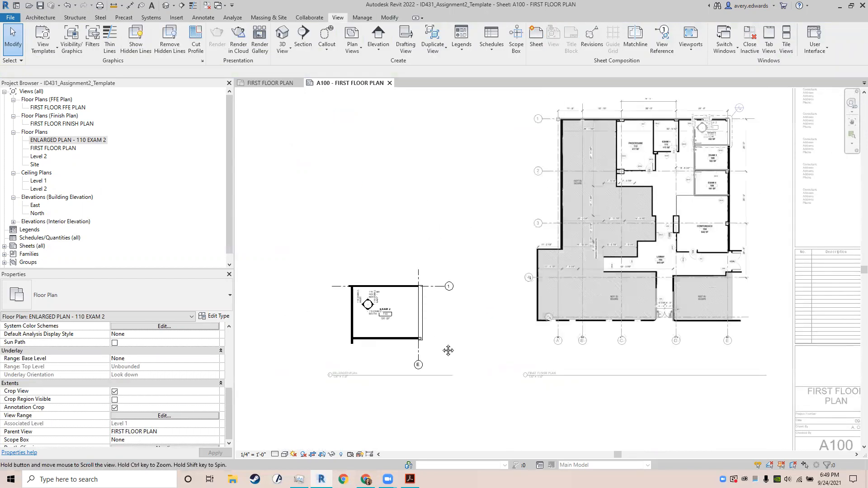
scroll(449, 350, "down", 2)
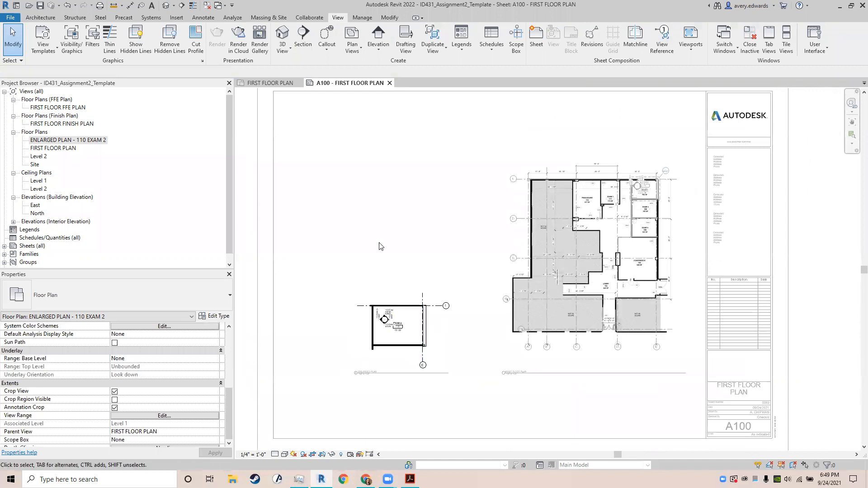
scroll(462, 222, "down", 3)
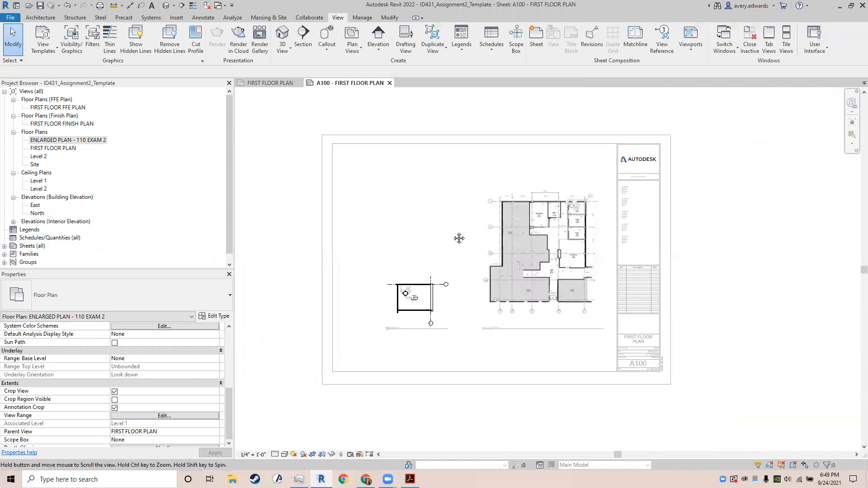
double_click(468, 128)
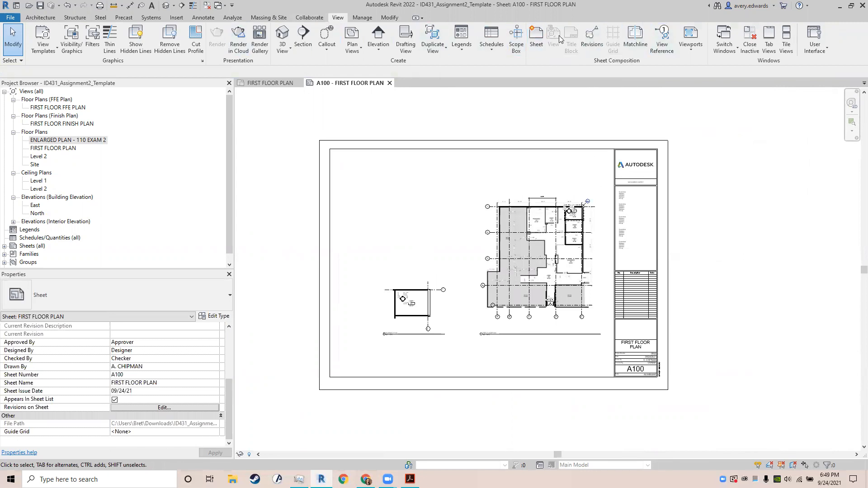
Step: Create a new sheet with the E1 30 x 42 Horizontal title block and set its sheet number to A180
left_click(538, 44)
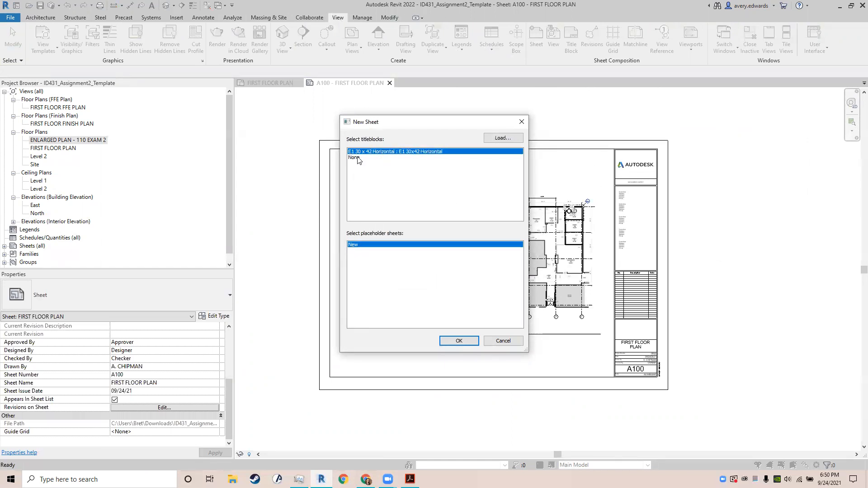
left_click(466, 342)
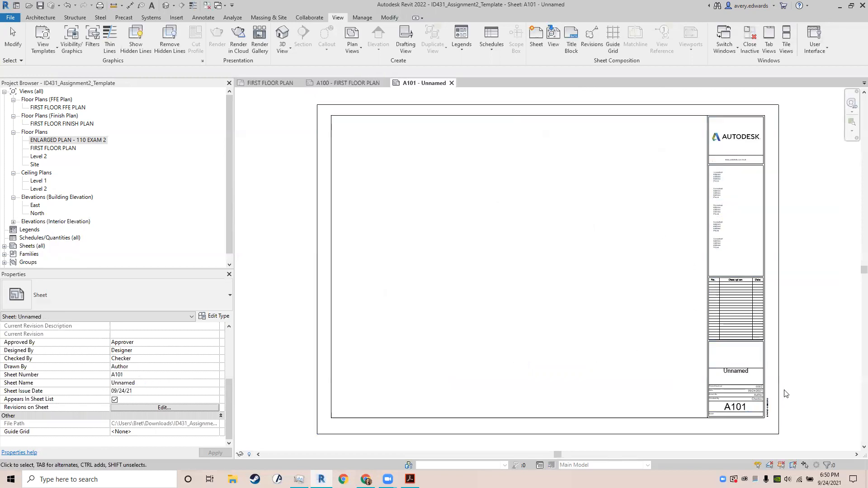
left_click(735, 411)
left_click(735, 410)
type("A")
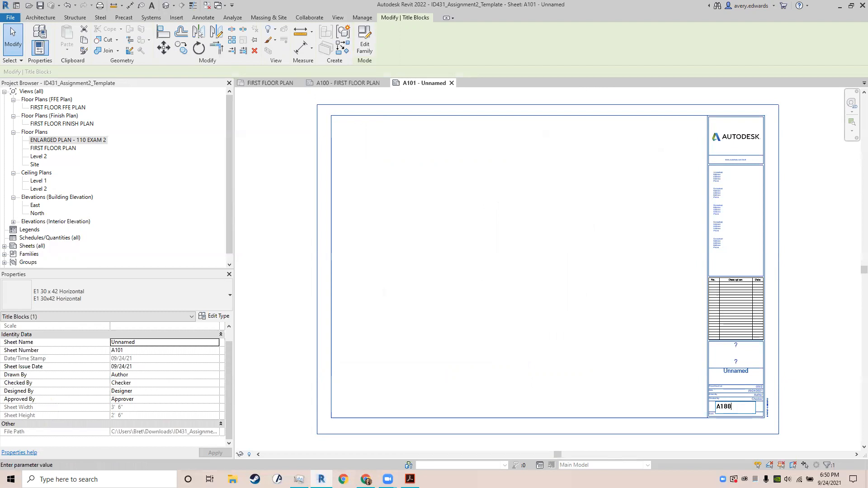
key("Return")
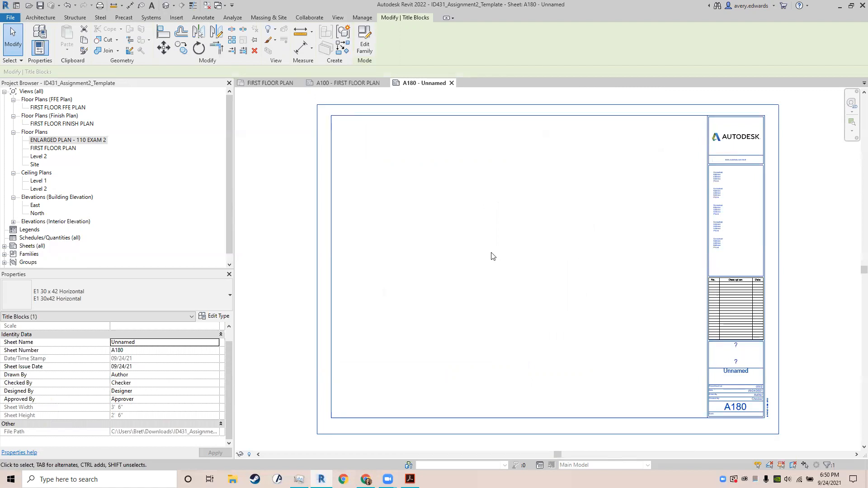
scroll(464, 258, "down", 2)
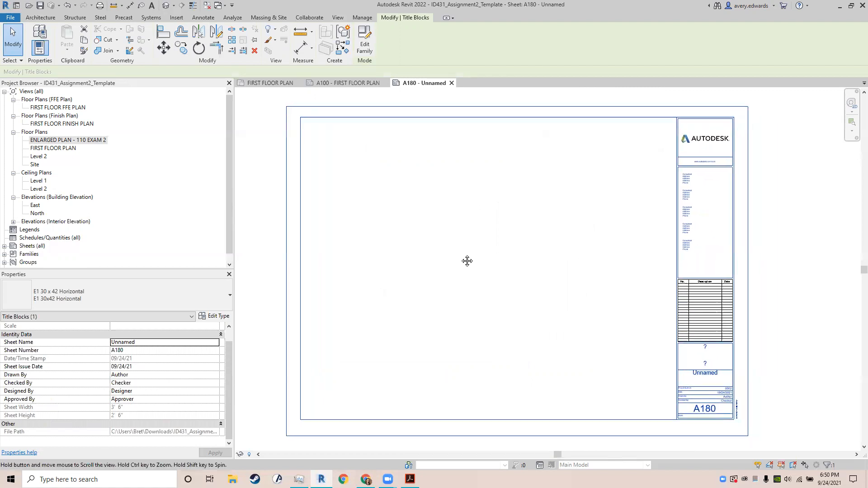
Step: Name sheet A180 INTERIOR ELEVATIONS in its title block
middle_click_drag(540, 256, 616, 290)
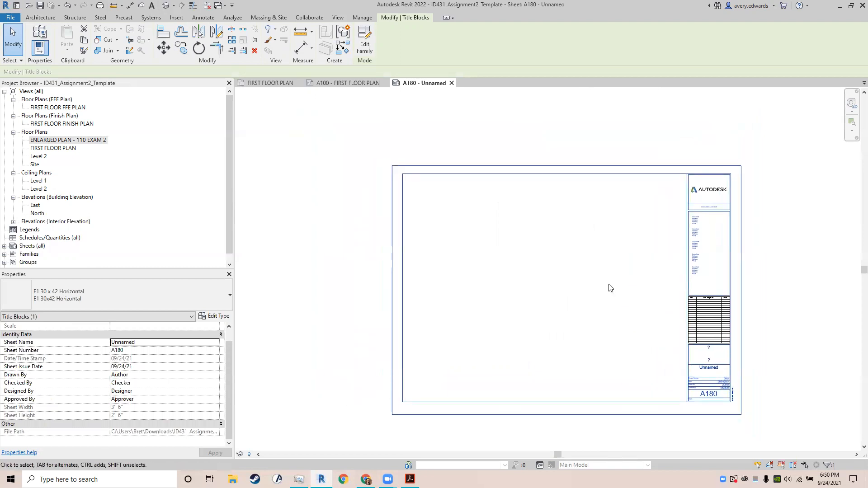
left_click(318, 266)
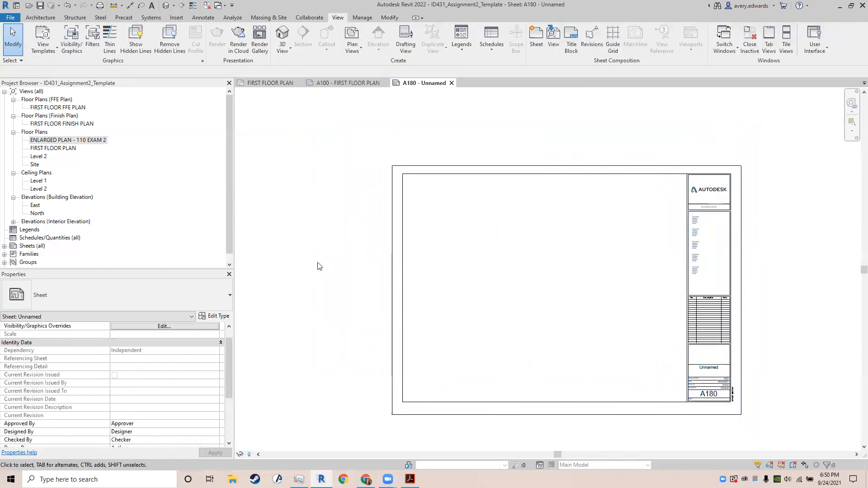
left_click(717, 372)
left_click(717, 372)
type("INTErRIOR ELEVATIONS")
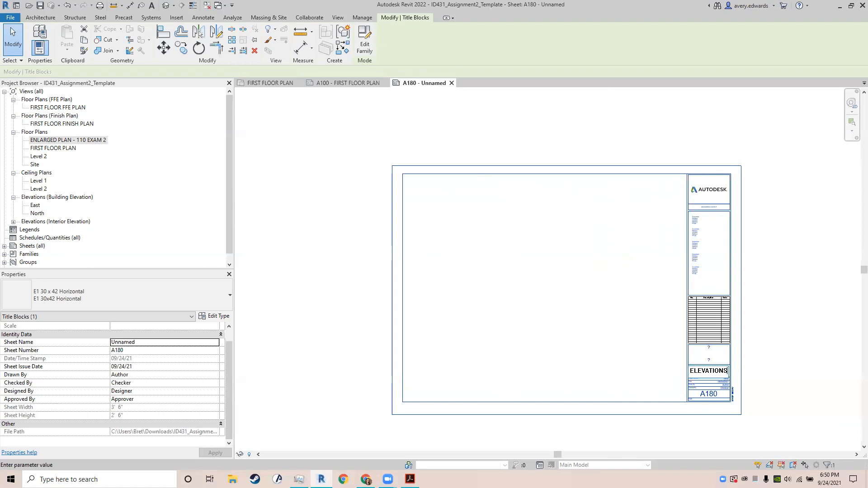
key("Return")
left_click(762, 308)
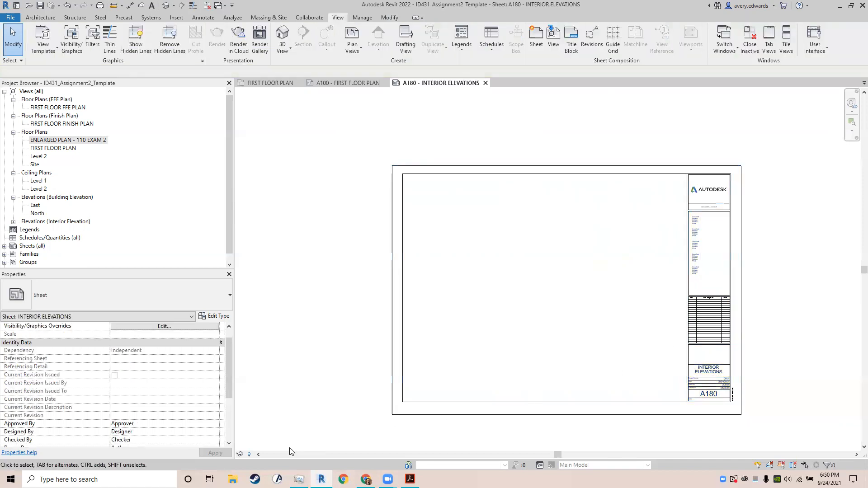
Step: Place the 110 EXAM 2 - SOUTH interior elevation in the upper-right corner of sheet A180's drawing area
scroll(59, 172, "down", 1)
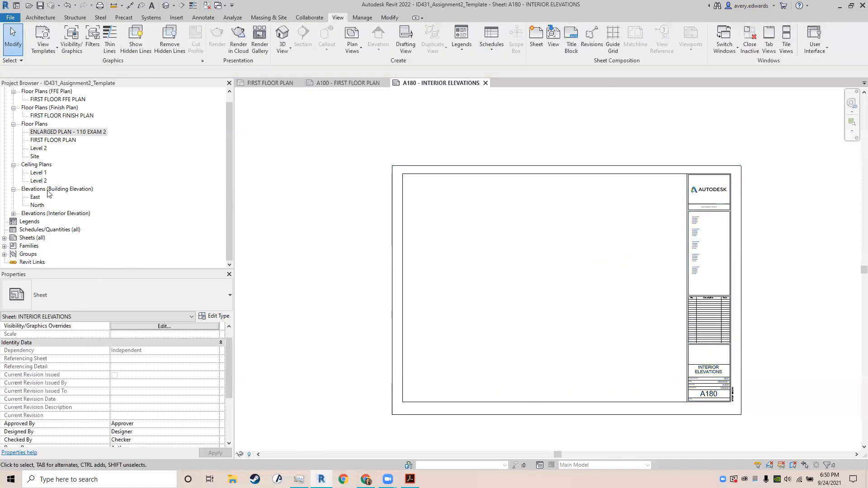
left_click(4, 239)
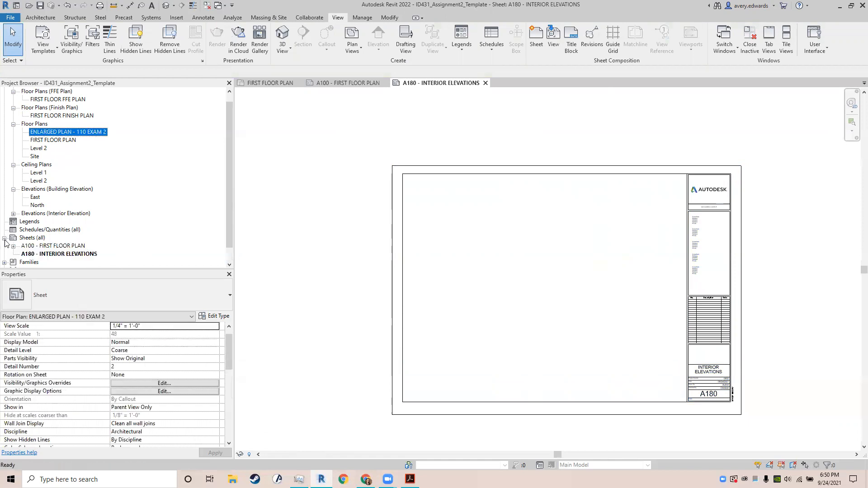
scroll(58, 178, "down", 2)
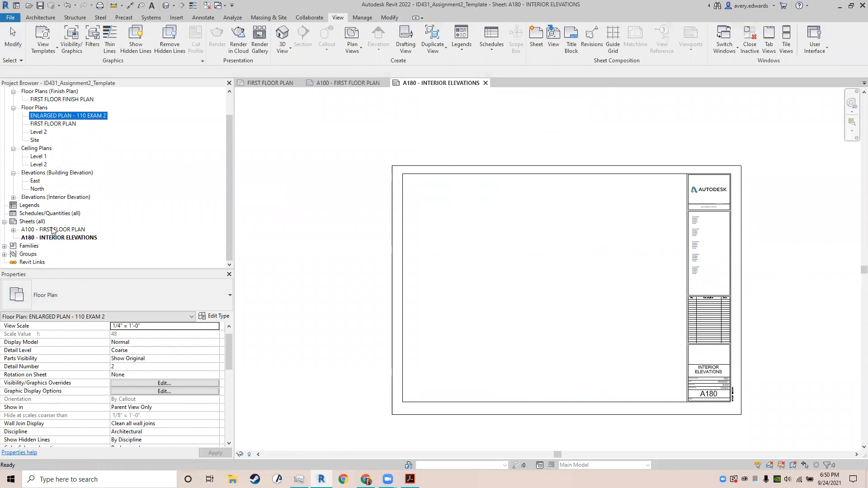
left_click(301, 277)
scroll(113, 168, "up", 3)
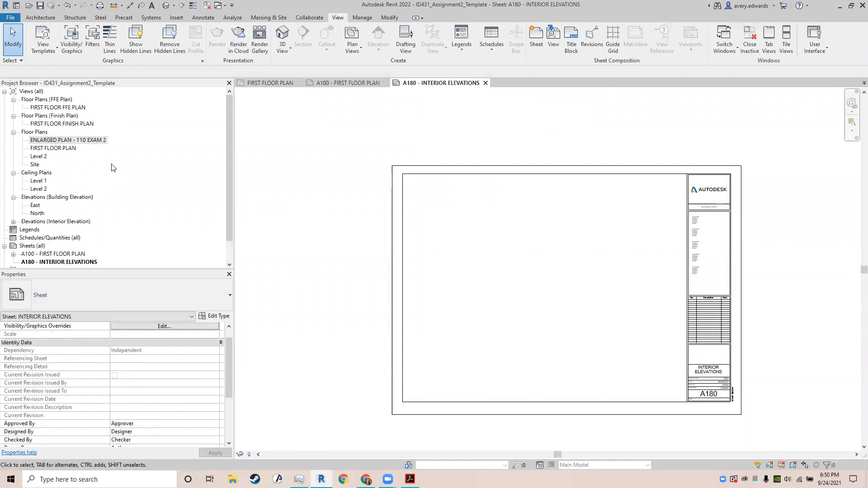
scroll(65, 195, "down", 3)
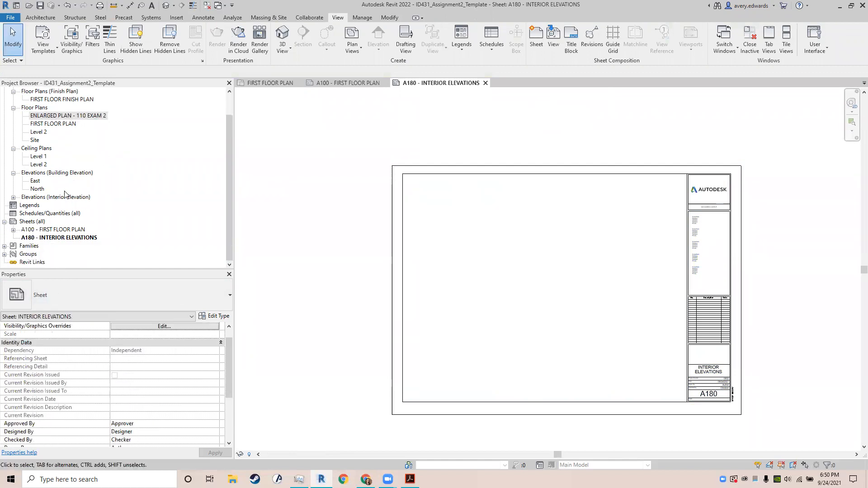
left_click(14, 198)
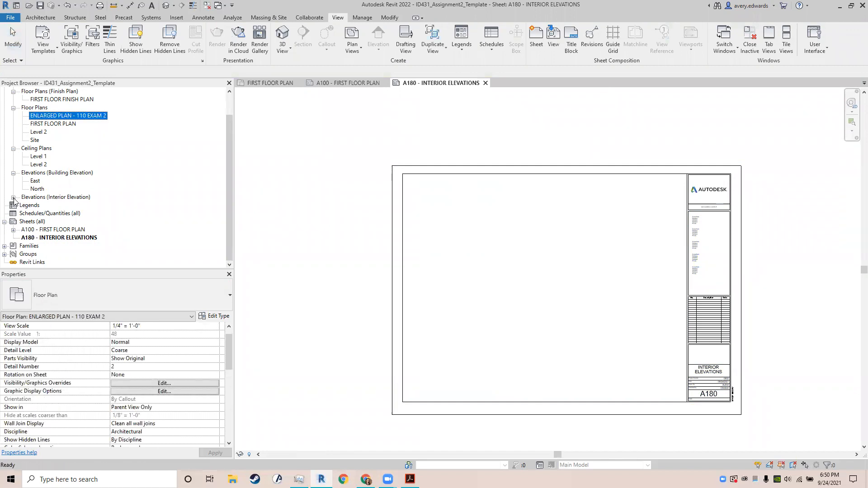
scroll(80, 186, "down", 3)
left_click_drag(68, 173, 641, 194)
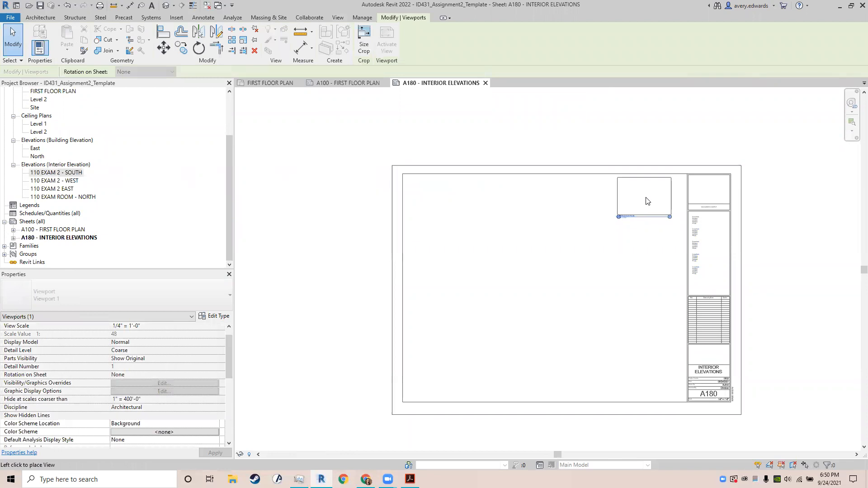
left_click(647, 207)
Step: Place the west, east and north EXAM 2 elevations on A180, aligned in a row leftward from the south elevation
left_click_drag(62, 180, 574, 207)
left_click(575, 207)
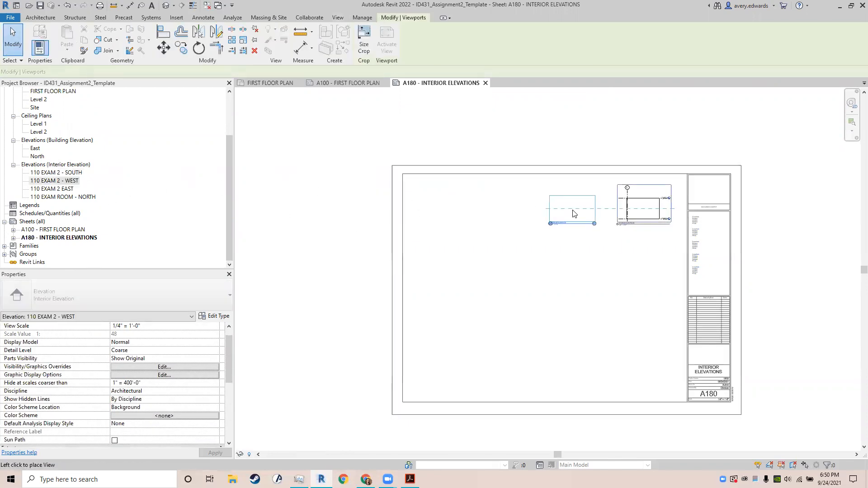
left_click_drag(69, 191, 269, 203)
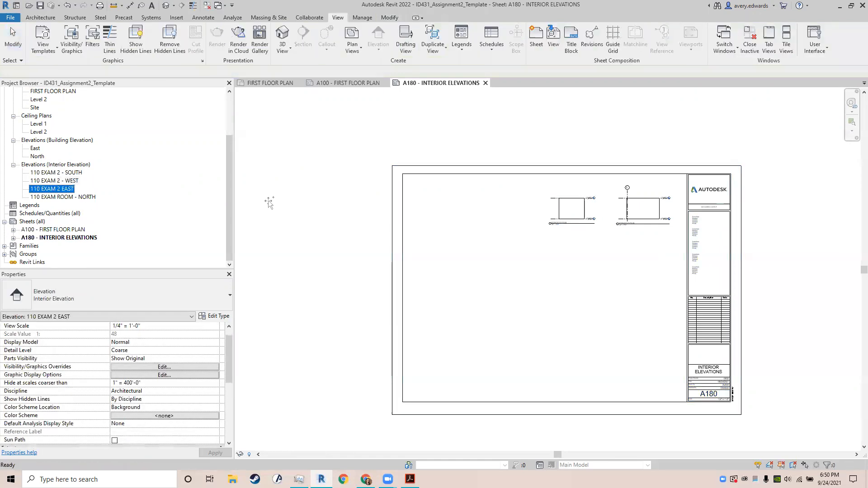
left_click_drag(474, 209, 498, 205)
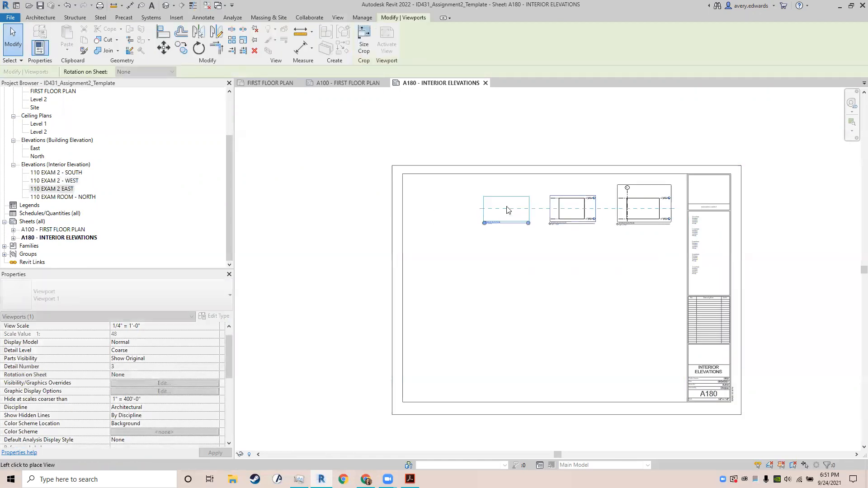
left_click(507, 208)
left_click_drag(68, 197, 441, 208)
left_click(441, 208)
scroll(527, 240, "up", 2)
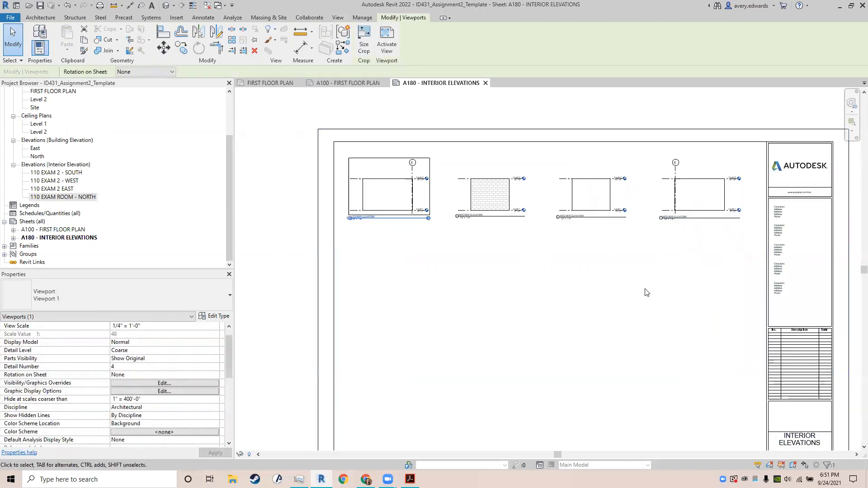
middle_click_drag(629, 306, 607, 259)
left_click(584, 284)
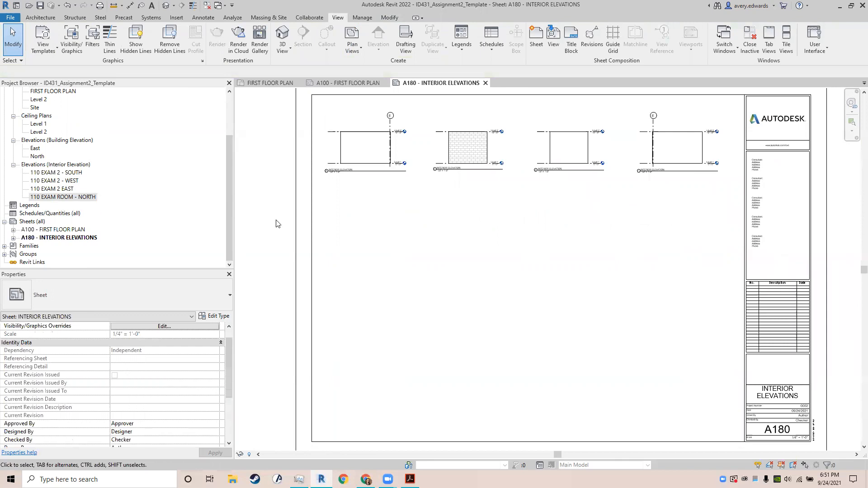
Step: Move the north elevation viewport lower on the sheet, activate it and stretch its crop region's right edge past the title block's edge
left_click_drag(364, 155, 410, 308)
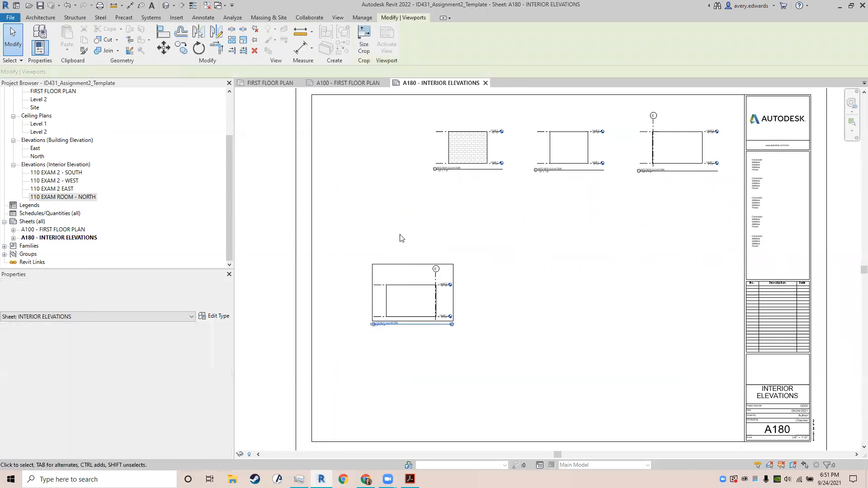
left_click(415, 288)
left_click_drag(436, 301, 634, 262)
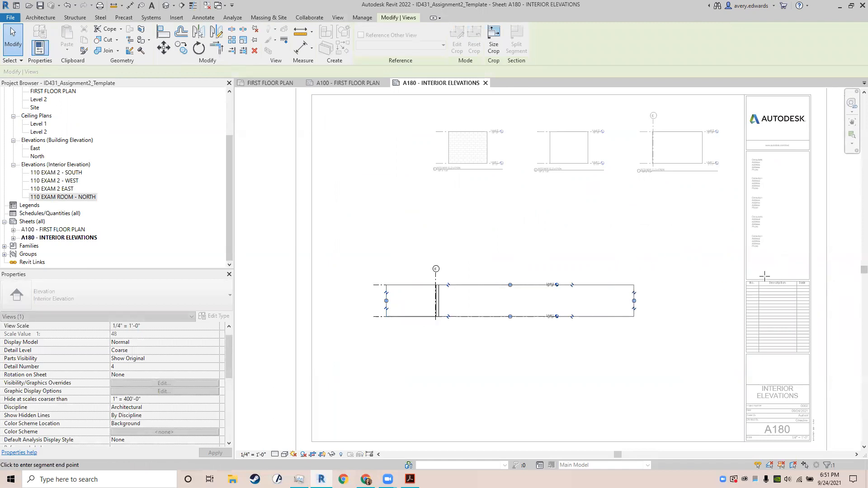
left_click_drag(764, 276, 768, 277)
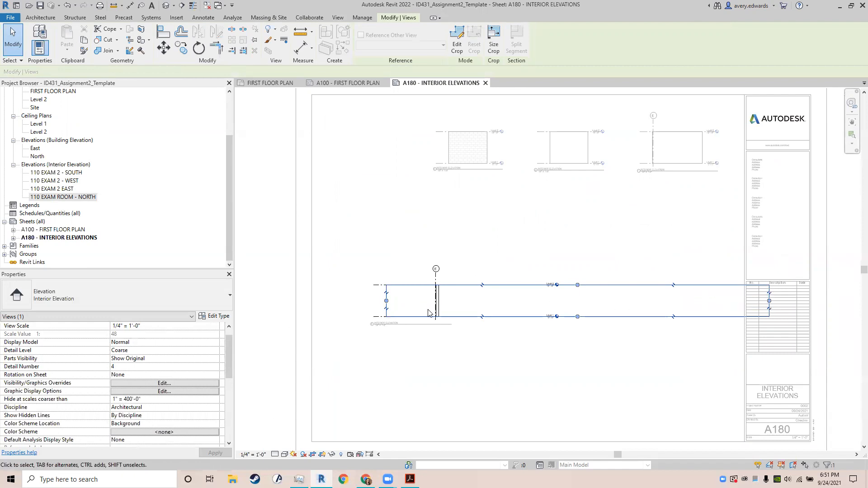
Step: Select EXAM 2's north wall in the enlarged plan on sheet A100 and compare it with the north elevation on A180
left_click(344, 83)
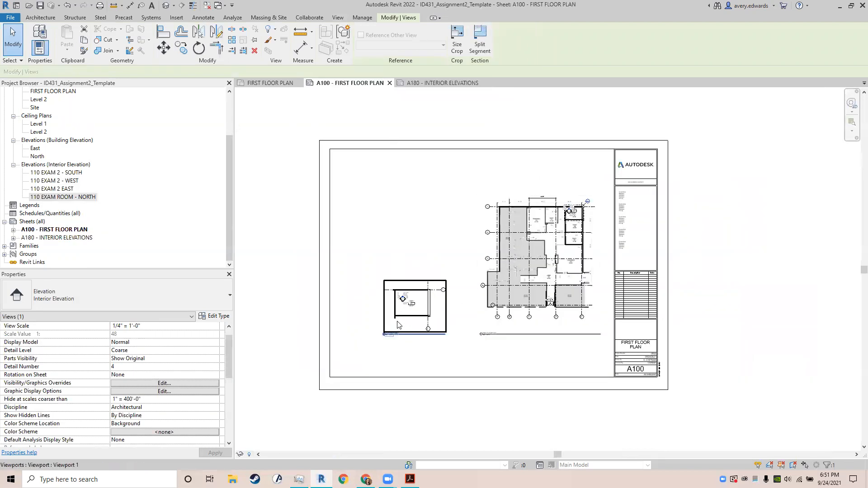
scroll(398, 325, "up", 6)
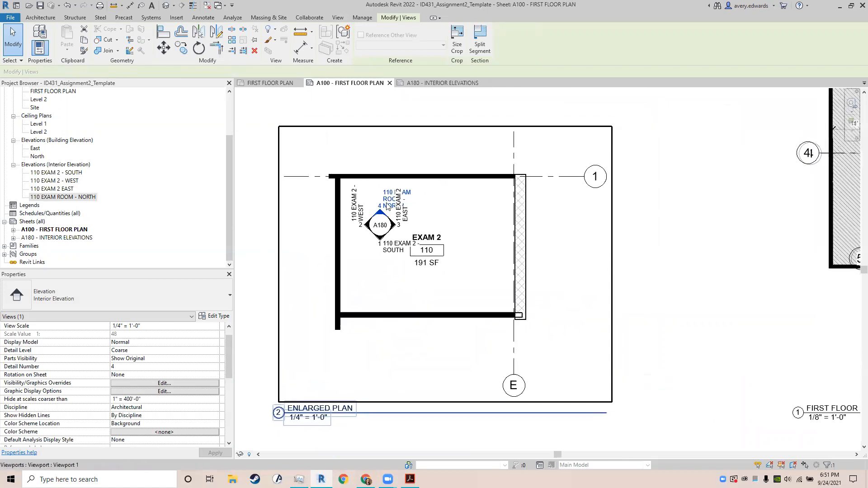
double_click(395, 180)
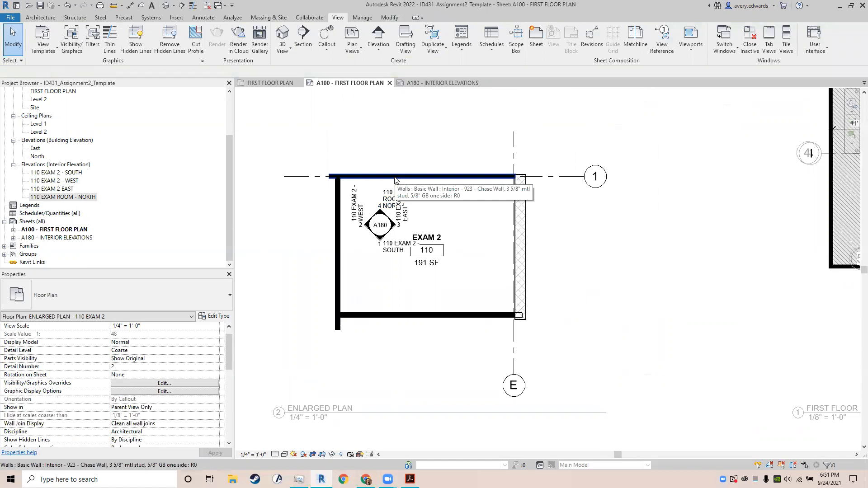
left_click(395, 179)
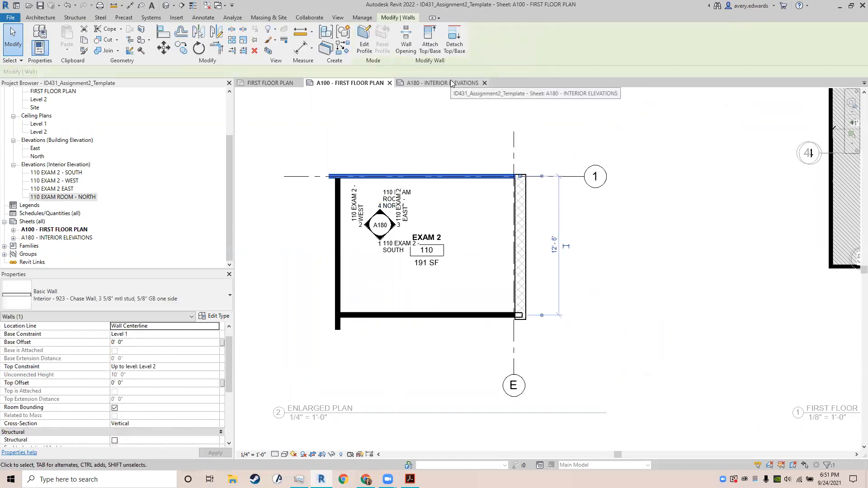
left_click(427, 83)
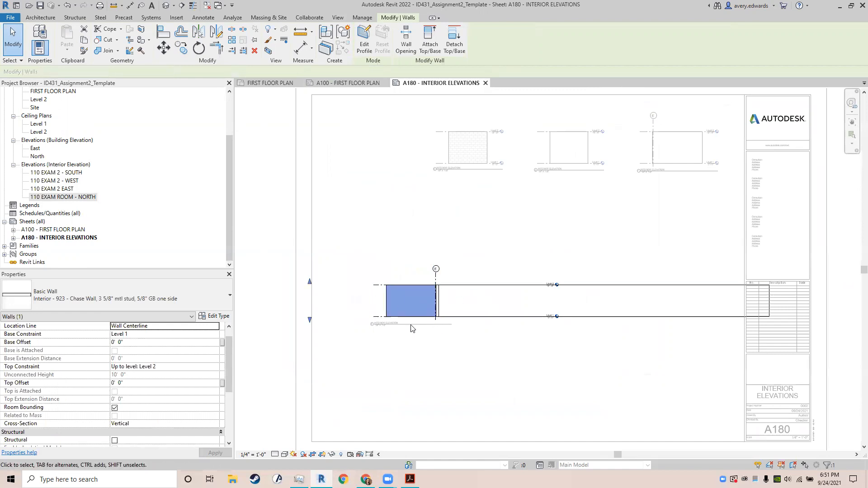
Step: Pull the north elevation's right crop edge back to the inner face of the east wall at grid E
left_click(475, 286)
left_click(776, 300)
left_click(467, 310)
scroll(471, 308, "up", 6)
scroll(590, 250, "down", 5)
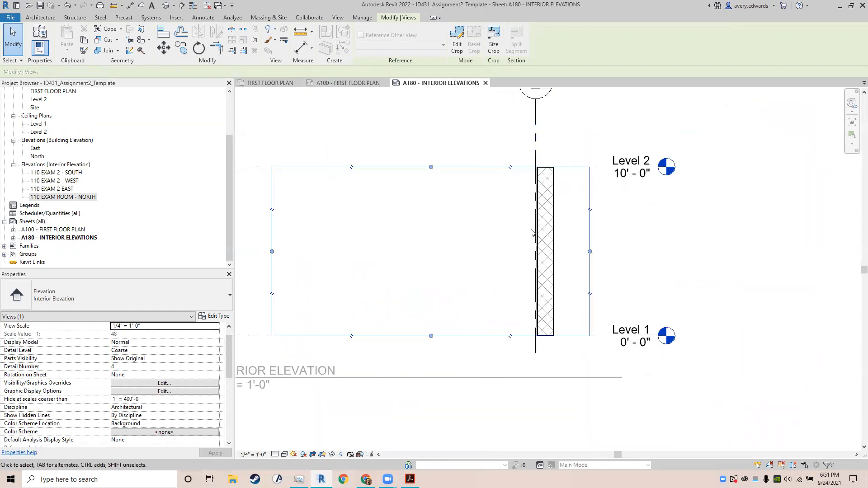
left_click(342, 83)
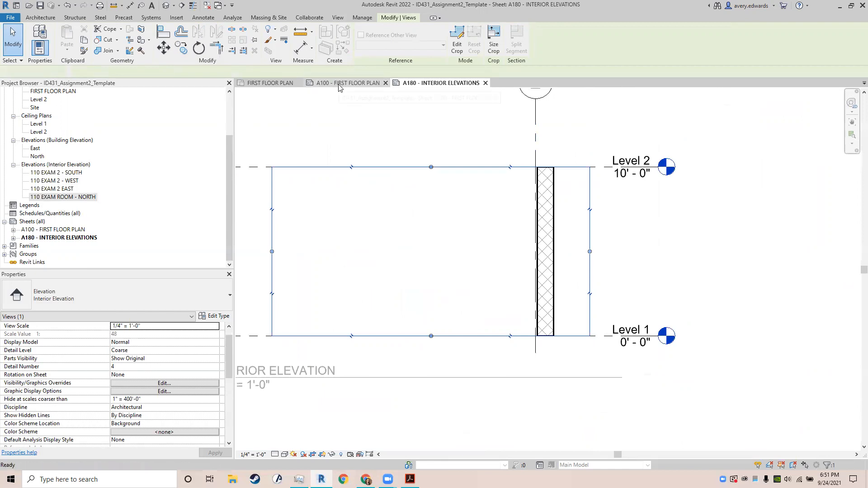
left_click(424, 84)
left_click_drag(590, 252, 537, 254)
scroll(619, 262, "down", 3)
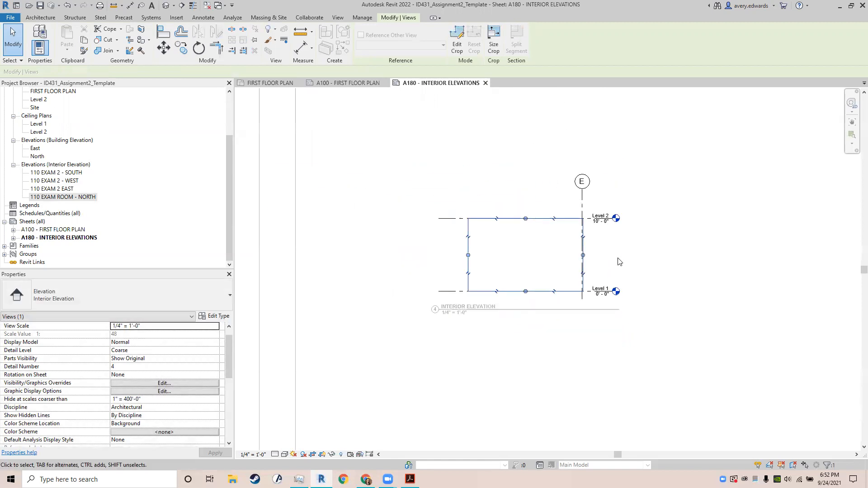
Step: Deactivate the north elevation view and move its viewport back to the upper-left of the sheet, in line with the other elevations
left_click(709, 226)
scroll(472, 242, "down", 5)
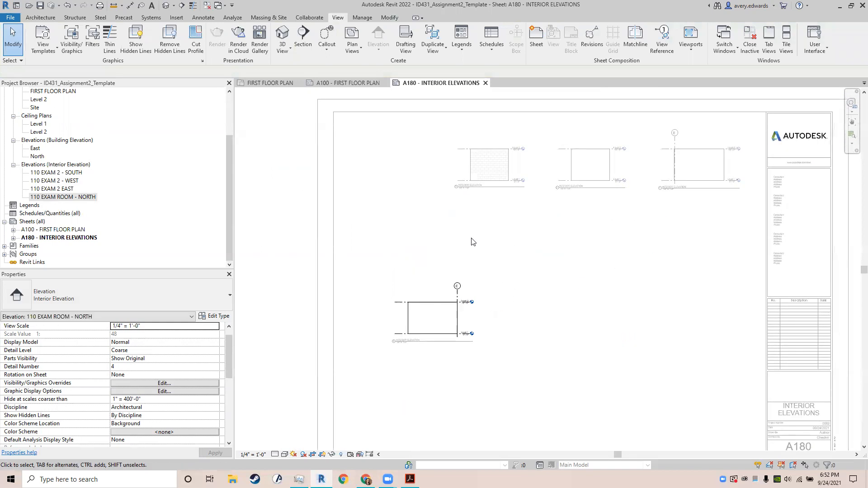
left_click_drag(434, 310, 389, 153)
left_click(492, 166)
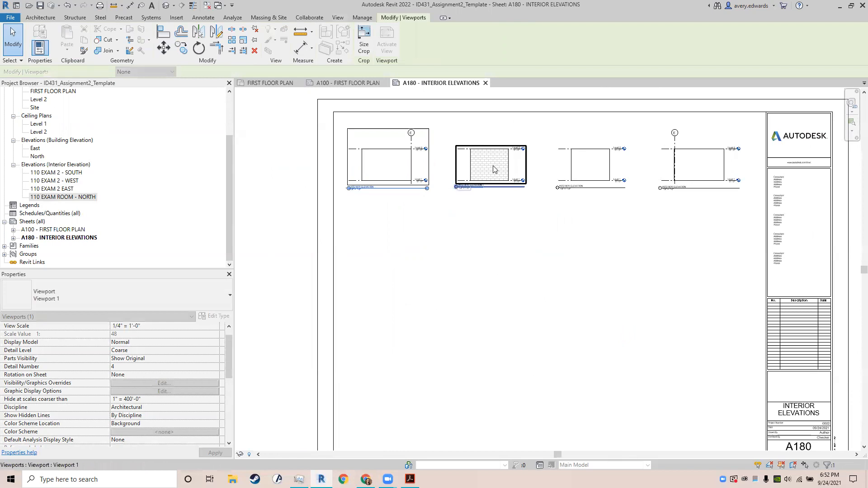
scroll(484, 166, "up", 4)
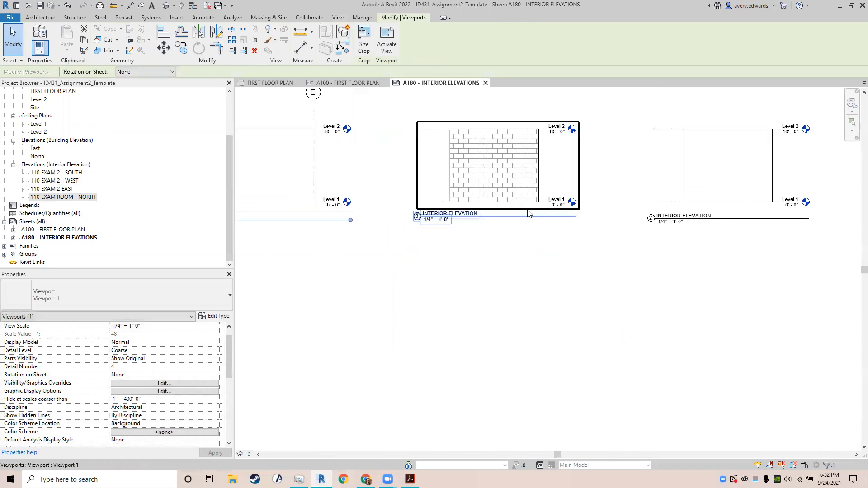
middle_click_drag(489, 164, 386, 218)
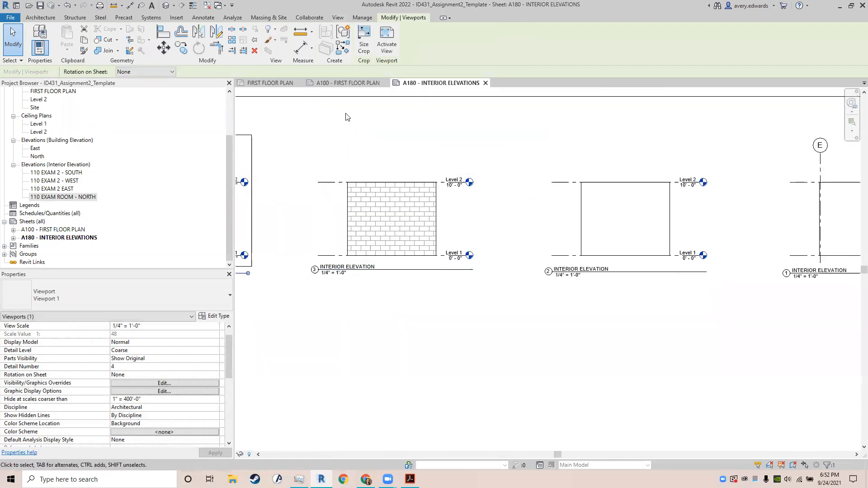
scroll(507, 208, "down", 3)
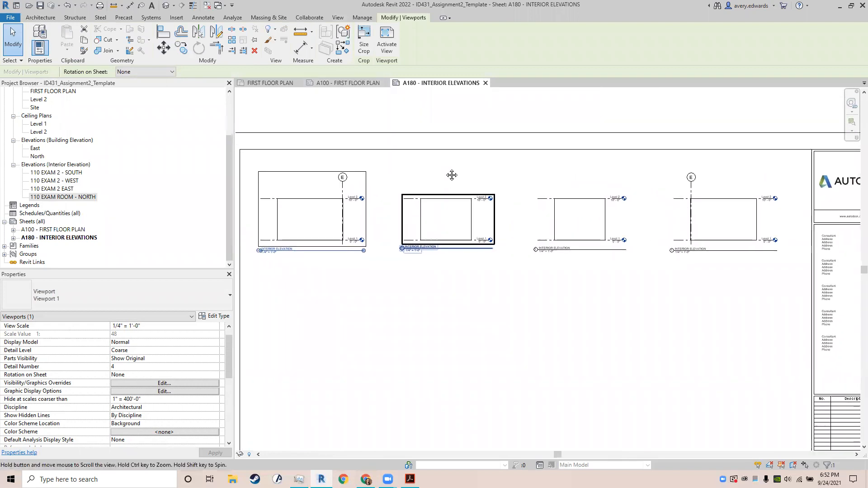
middle_click_drag(441, 220, 438, 206)
scroll(439, 205, "down", 2)
left_click(452, 138)
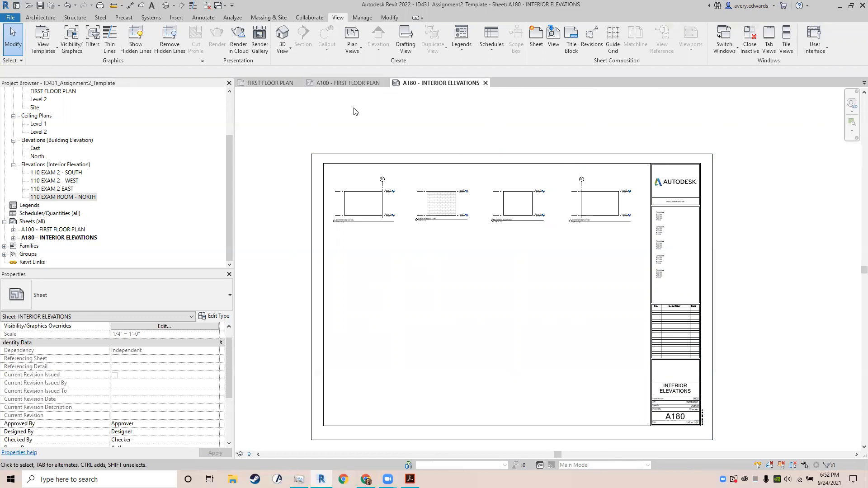
Step: On sheet A100, select all four elevation views of EXAM 2's elevation marker and review their shared properties
left_click(357, 83)
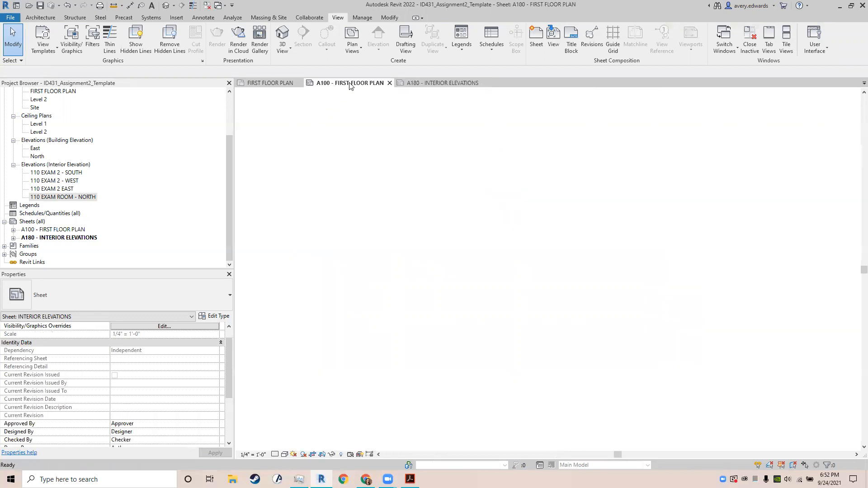
scroll(580, 225, "down", 3)
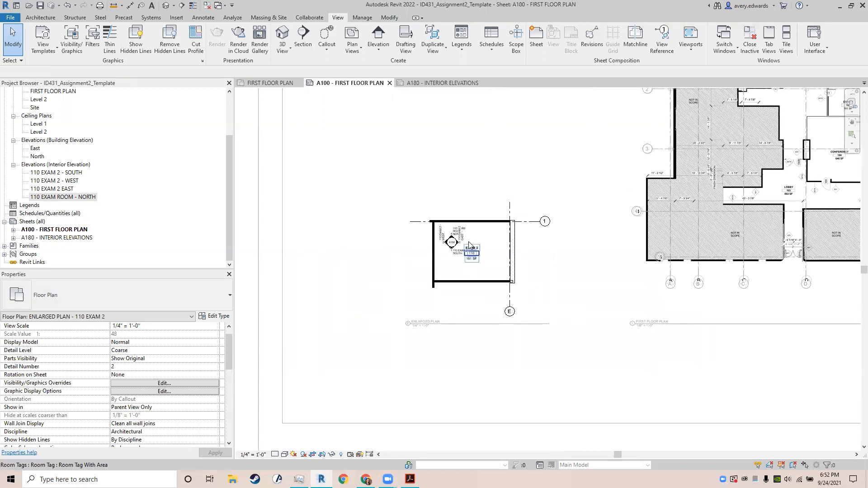
scroll(466, 243, "up", 5)
scroll(469, 245, "up", 2)
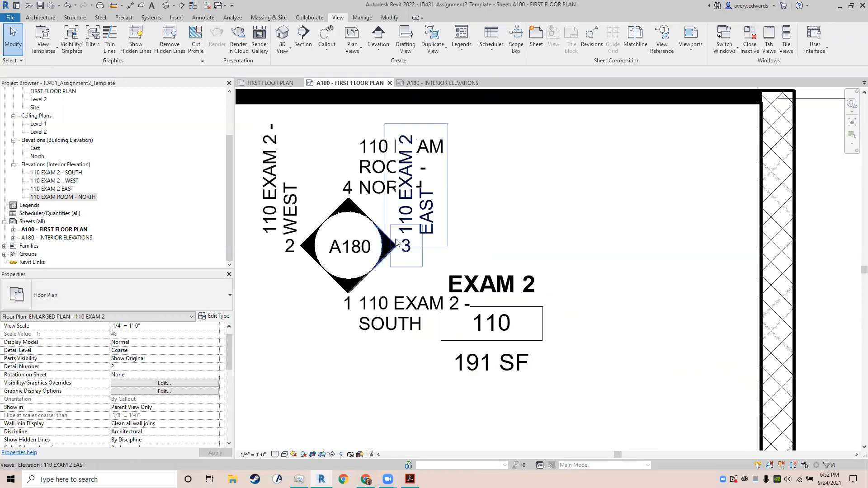
left_click(384, 246)
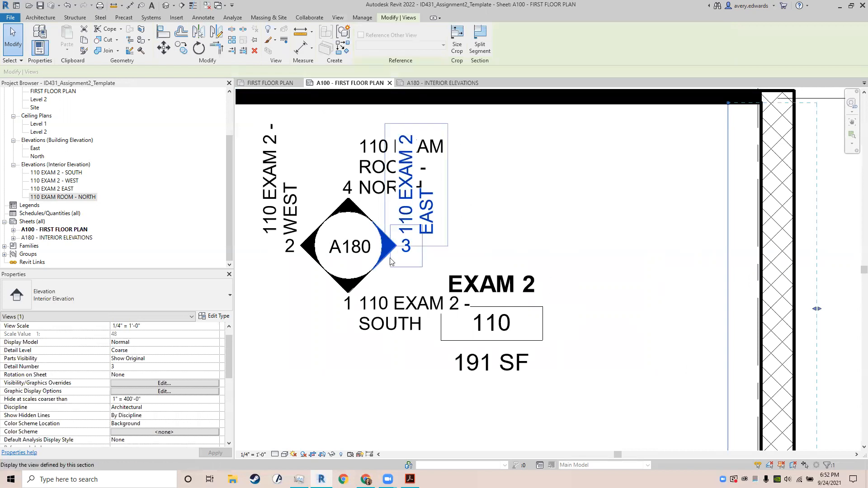
left_click(344, 204, "ctrl")
left_click(310, 247, "ctrl")
left_click(357, 286, "ctrl")
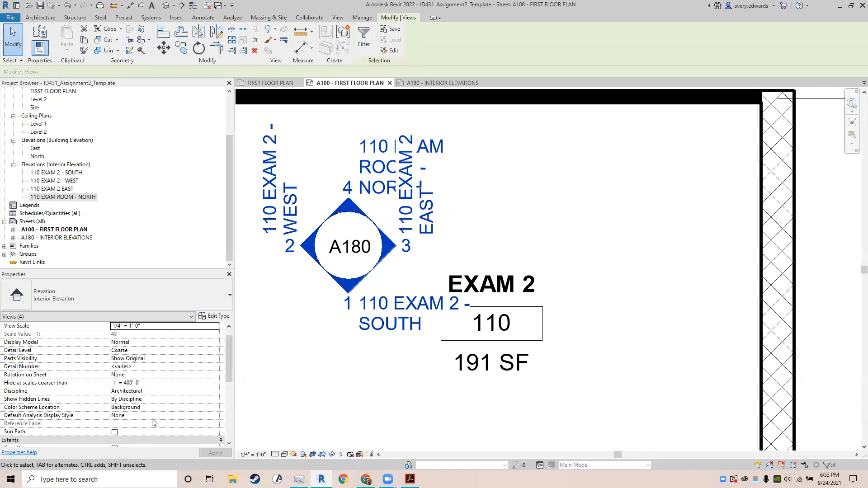
scroll(145, 396, "up", 1)
scroll(145, 396, "down", 4)
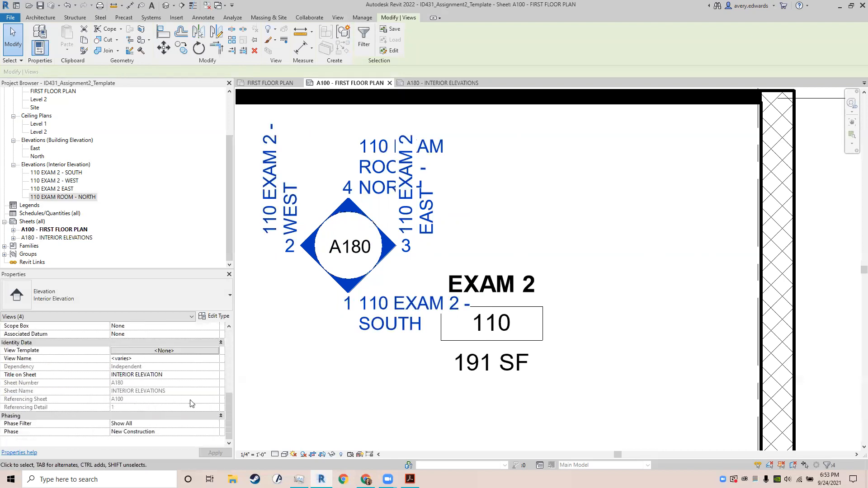
scroll(191, 404, "up", 2)
scroll(190, 399, "up", 3)
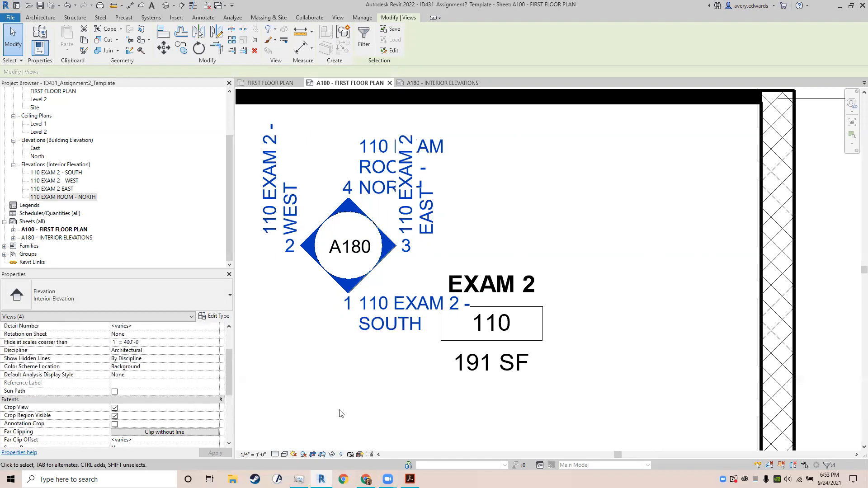
left_click(364, 305)
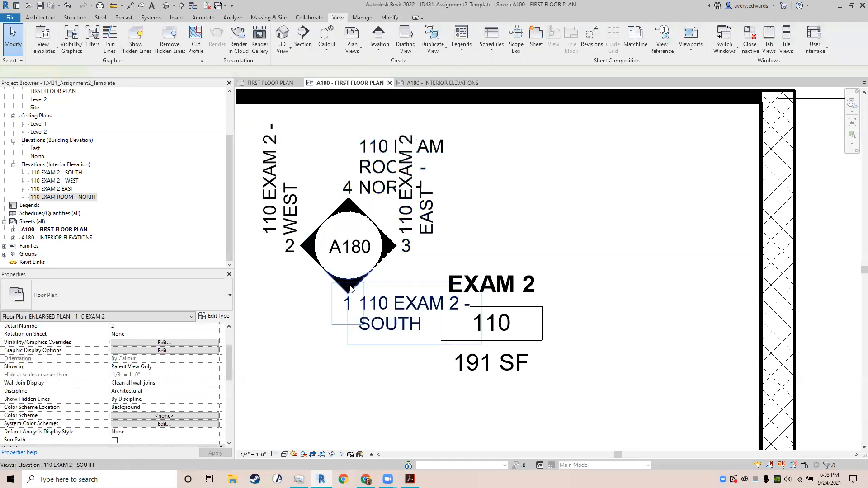
Step: Try to set Architectural Elevation as the view template applied to new views of the south elevation's Interior Elevation type
left_click(352, 288)
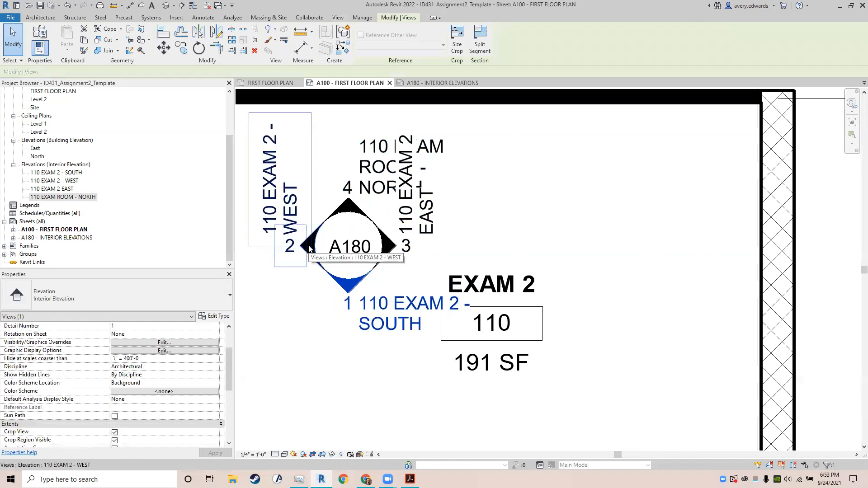
left_click(222, 317)
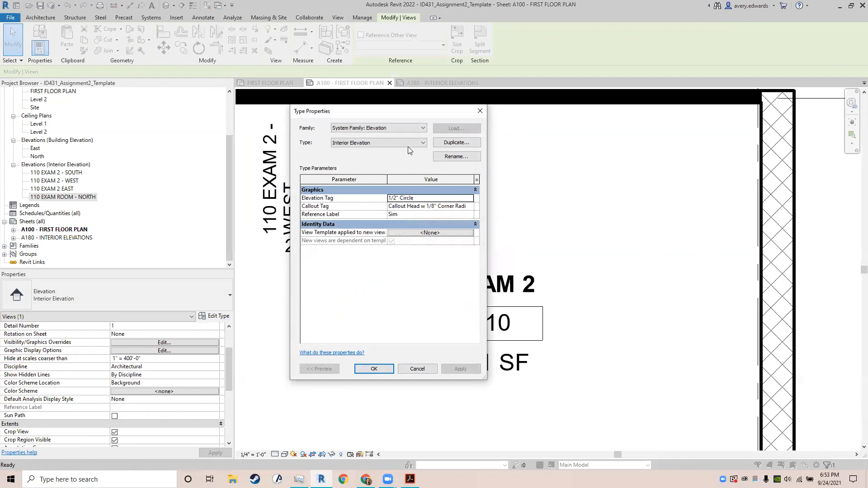
left_click(414, 233)
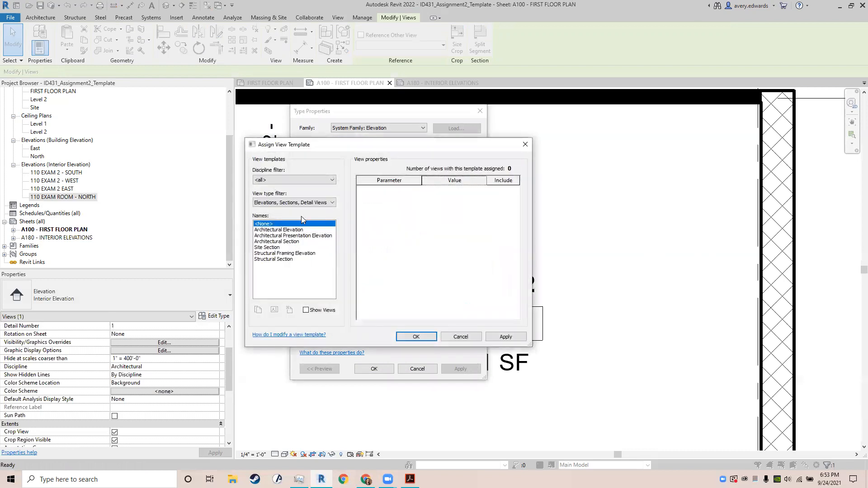
left_click(289, 230)
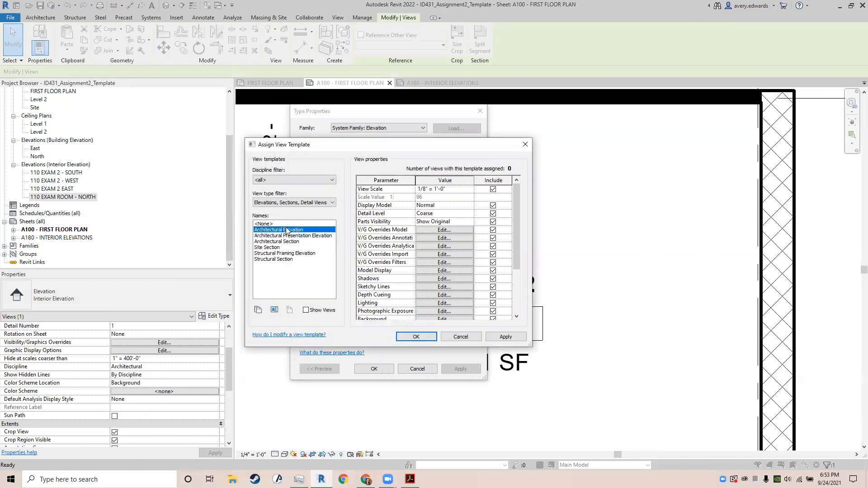
left_click(414, 337)
left_click(370, 368)
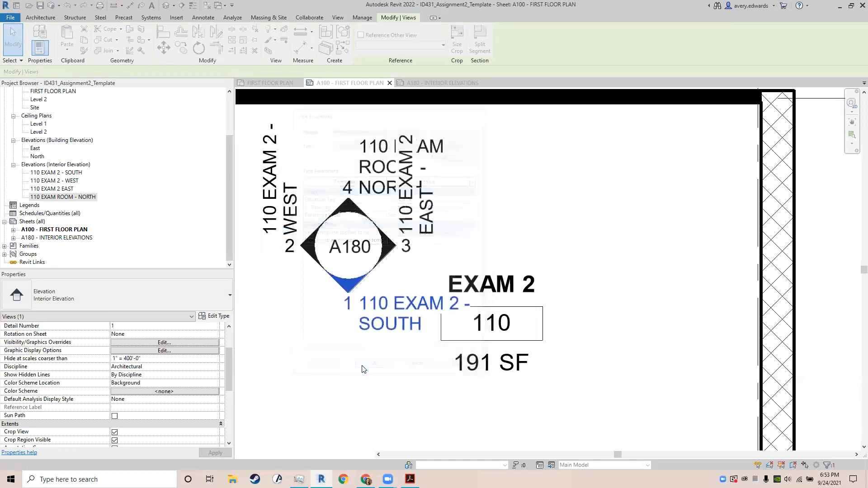
left_click(362, 369)
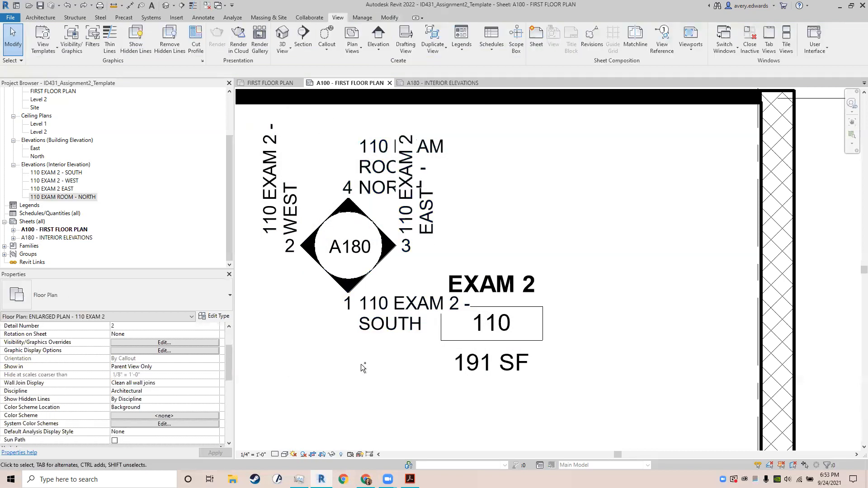
Step: Review the south elevation's instance properties, from the Parts Visibility options to the extents, identity data and phasing settings
left_click(349, 296)
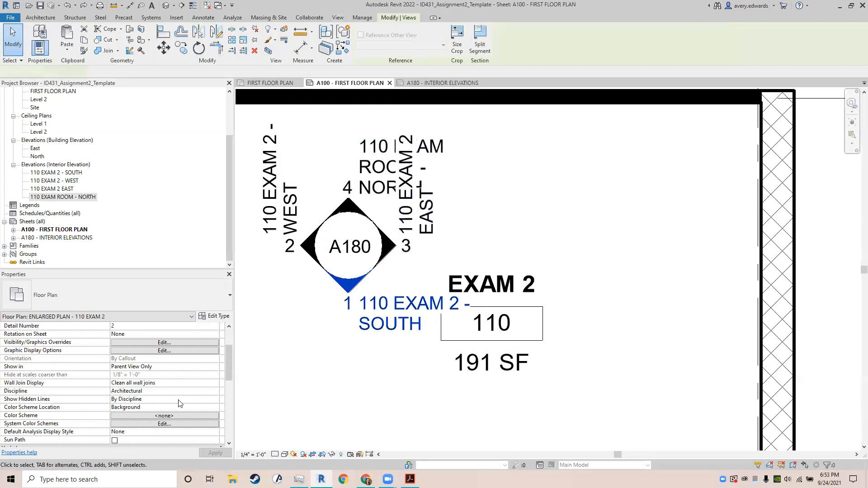
scroll(173, 361, "up", 2)
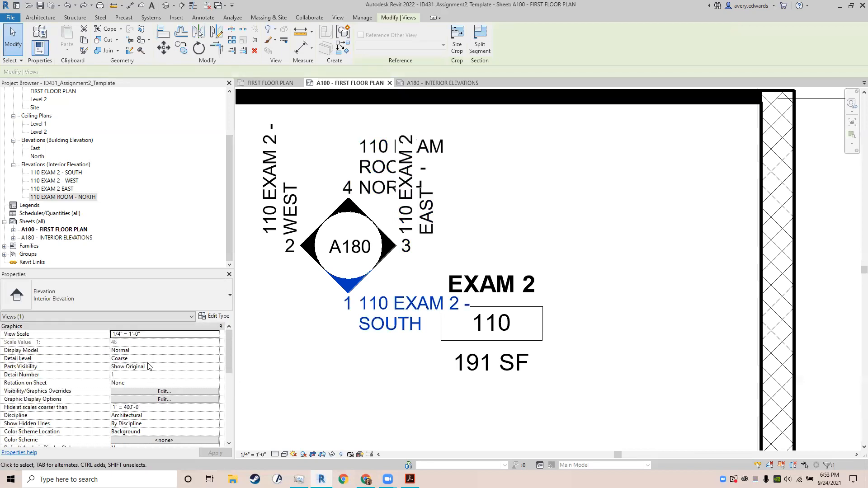
left_click(152, 367)
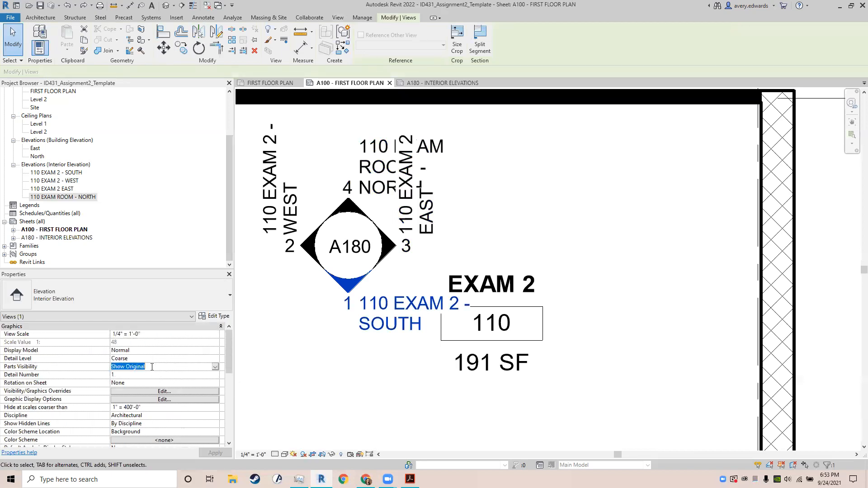
left_click(216, 367)
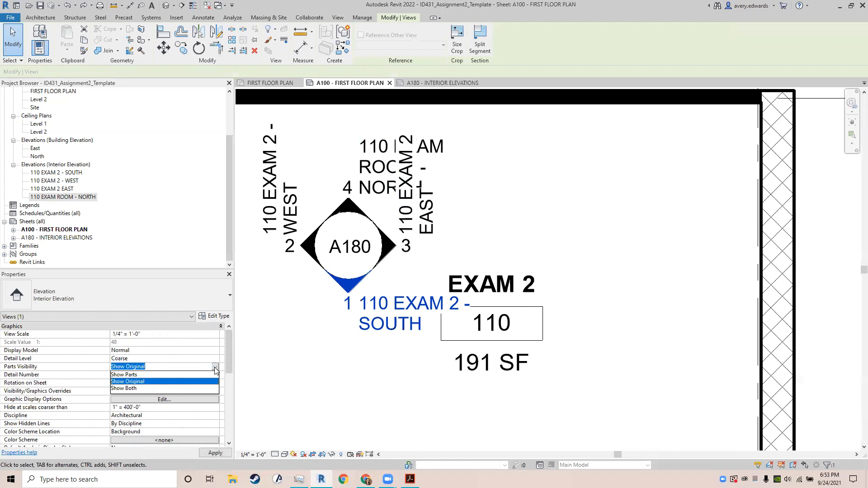
left_click(216, 367)
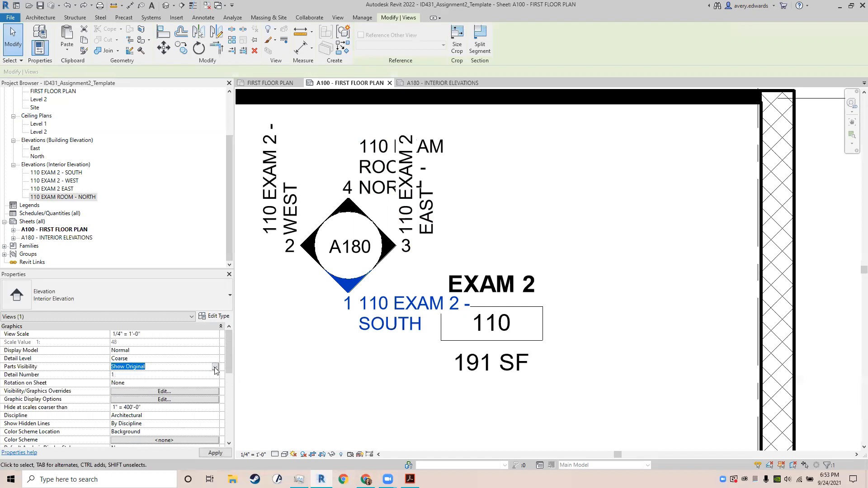
scroll(216, 371, "down", 2)
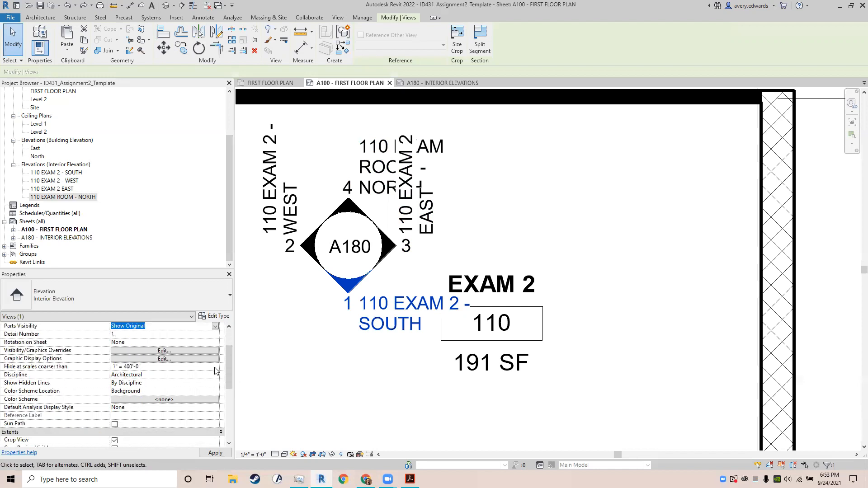
scroll(215, 371, "down", 1)
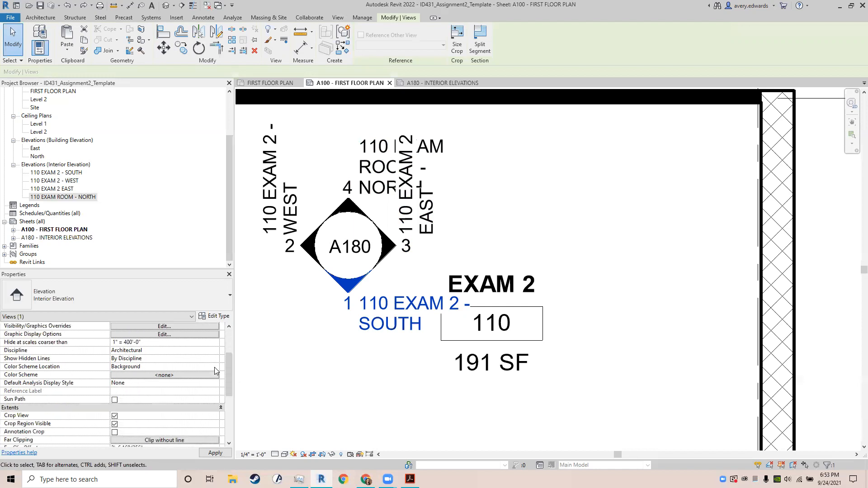
scroll(215, 370, "down", 3)
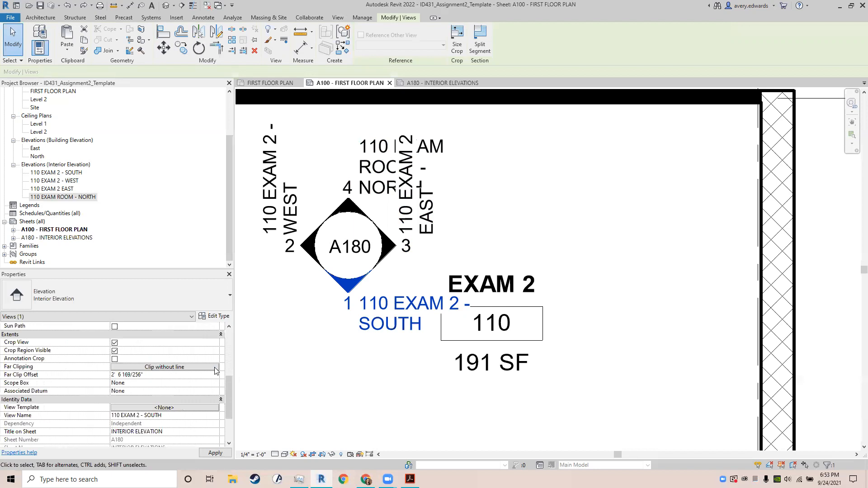
scroll(215, 372, "down", 2)
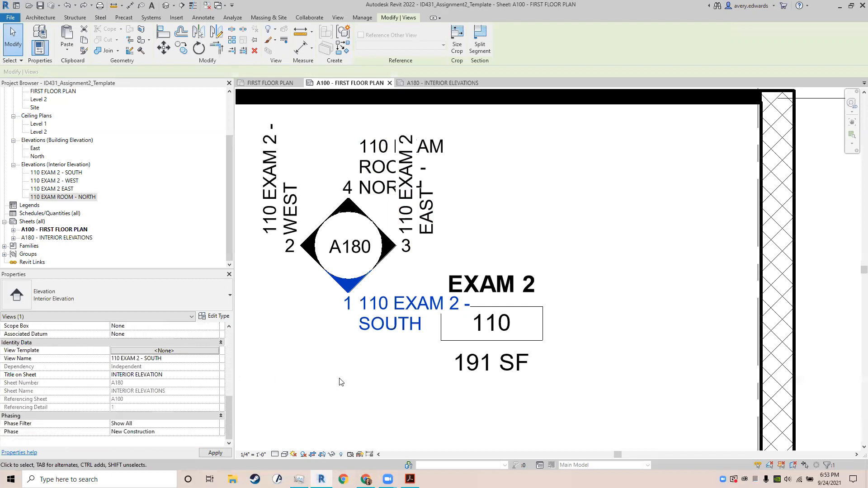
left_click(326, 375)
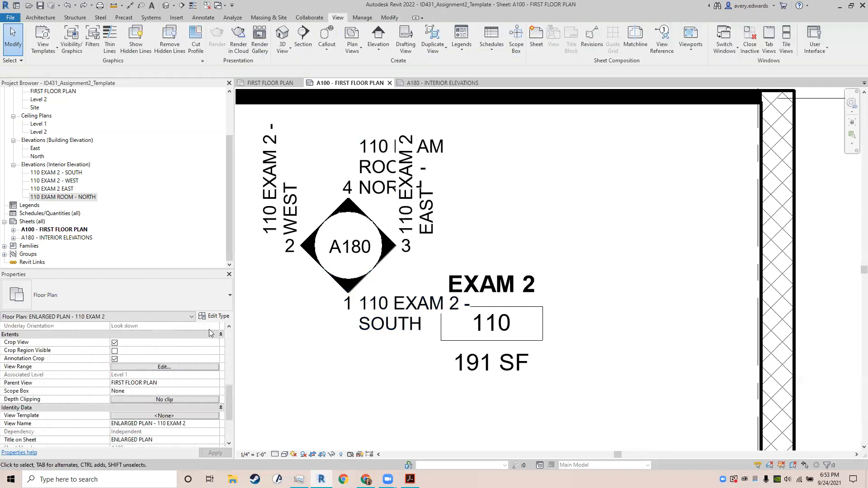
Step: Examine the south elevation's type properties, including the available elevation types and families
left_click(340, 302)
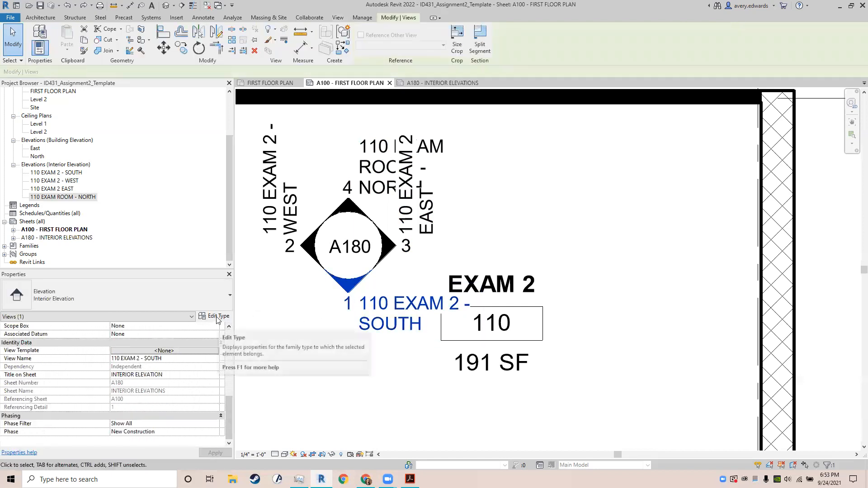
left_click(218, 318)
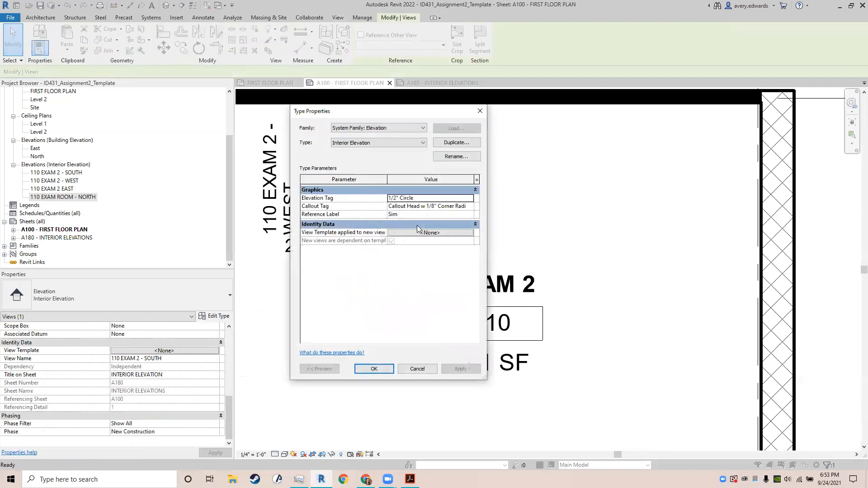
left_click(387, 143)
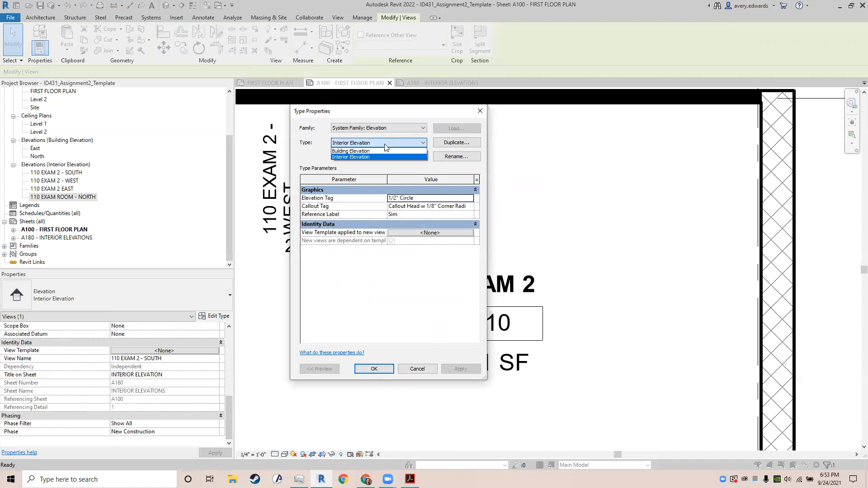
left_click(384, 145)
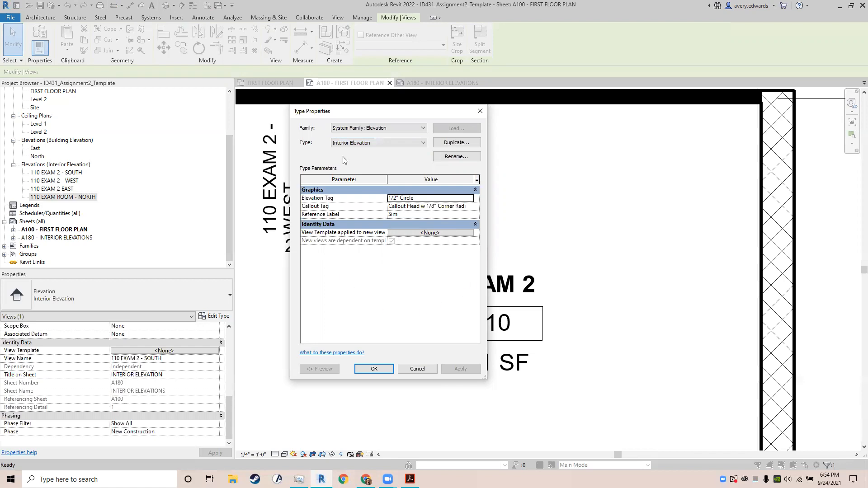
left_click_drag(357, 111, 532, 141)
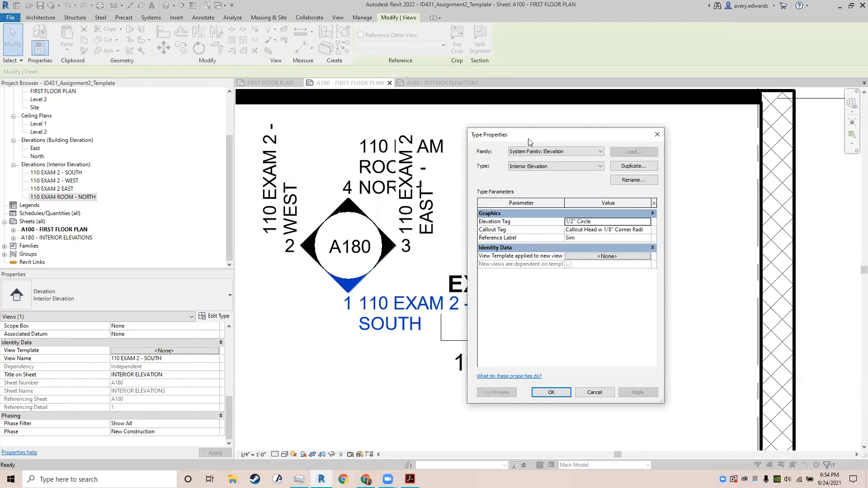
left_click_drag(528, 138, 595, 147)
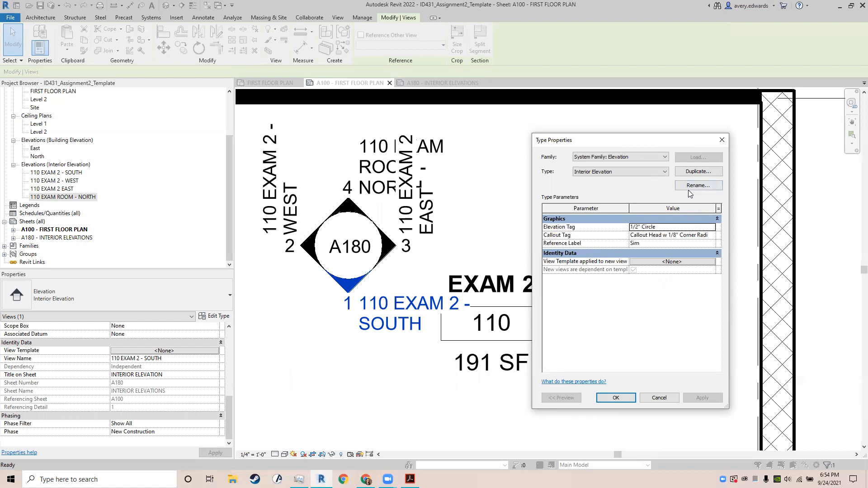
left_click(644, 171)
left_click(638, 157)
left_click(638, 156)
left_click(724, 140)
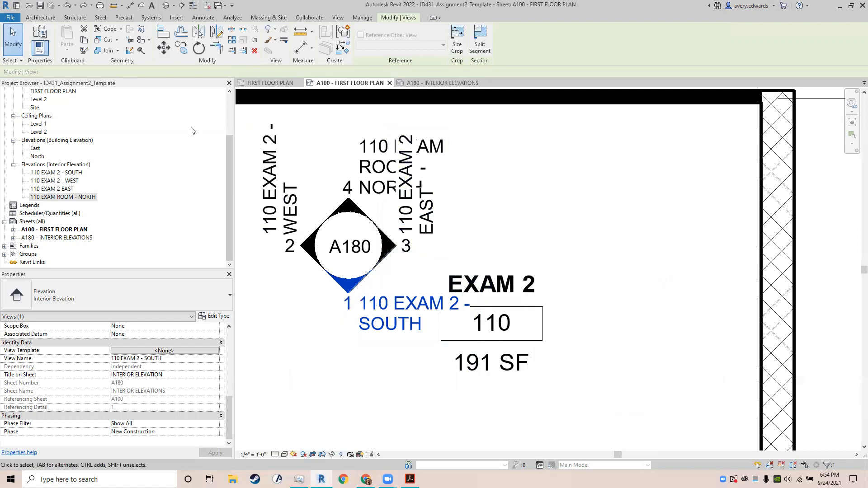
Step: Try renaming the south elevation's view as dsdasd, undo the rename and reselect the south elevation at EXAM 2's marker
scroll(380, 316, "up", 3)
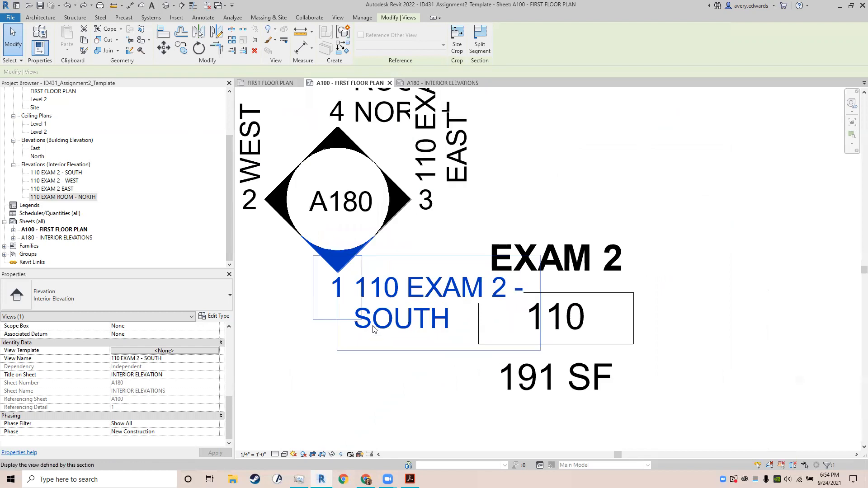
left_click(177, 362)
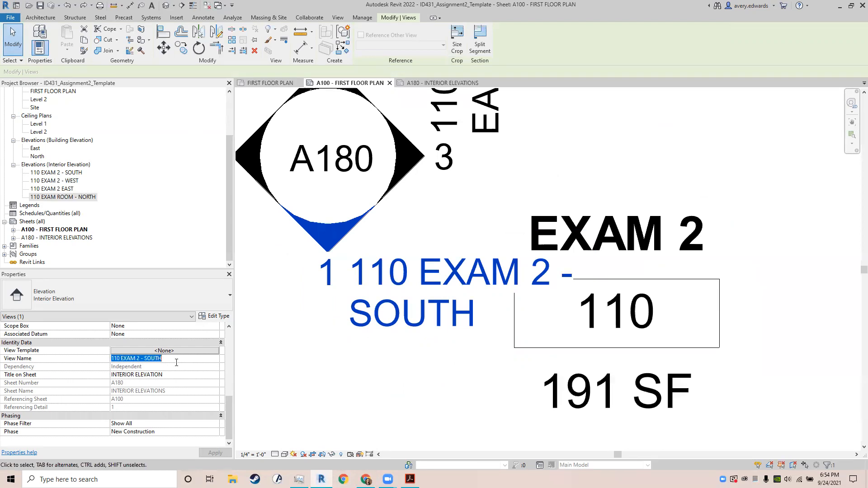
type("dsdasd")
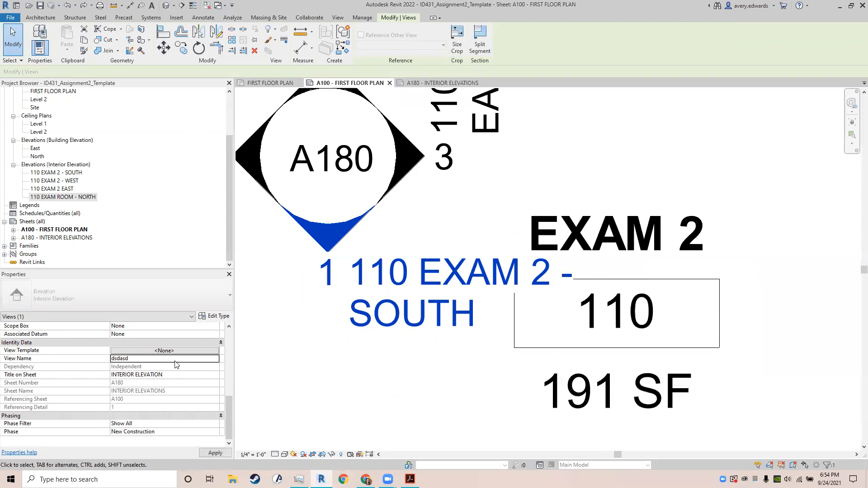
left_click(150, 359)
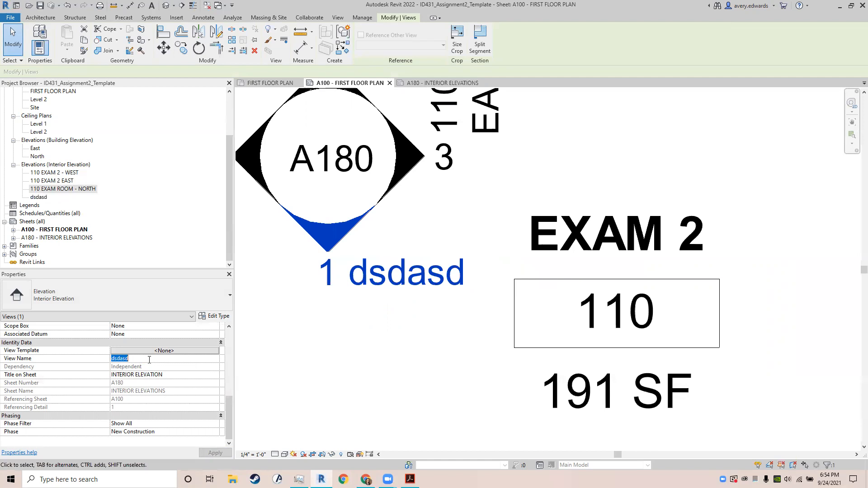
key("Escape")
key("ctrl+z")
scroll(144, 371, "down", 3)
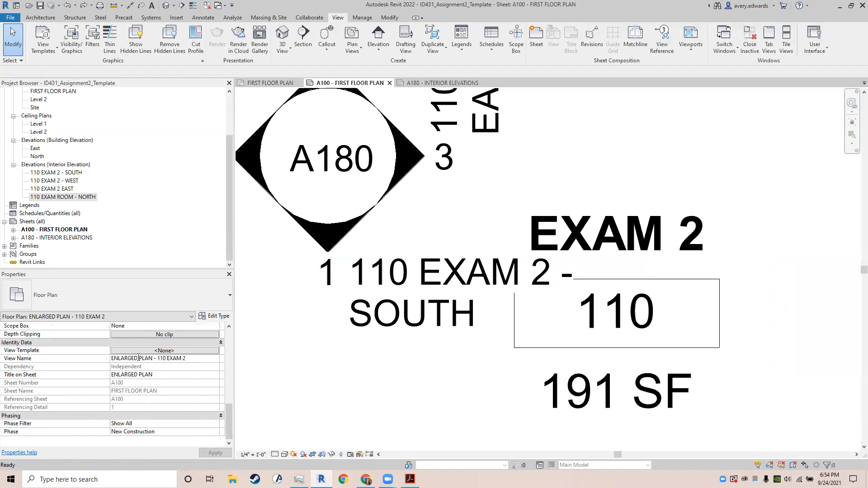
left_click(120, 357)
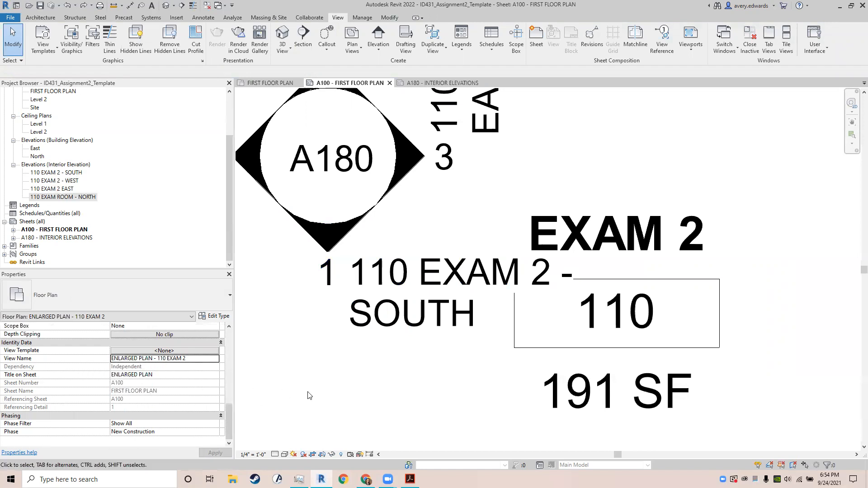
left_click(323, 277)
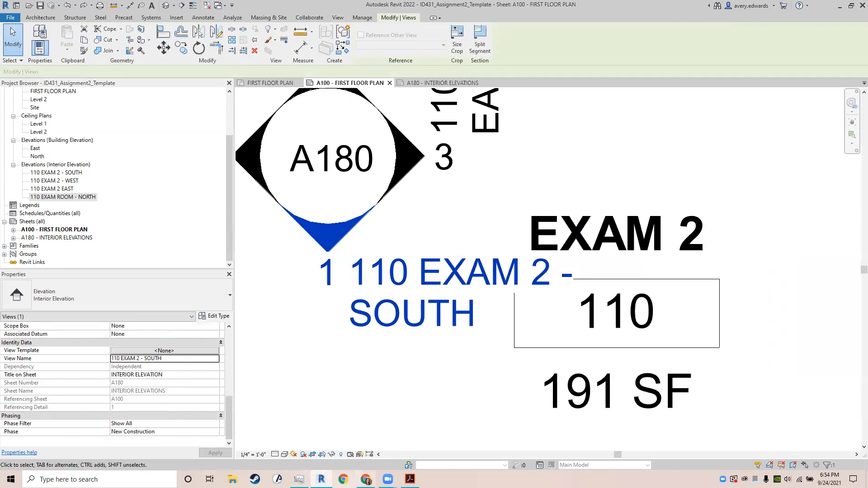
Step: Switch to Chrome and search Google in a new tab for "revit showing elevation view name on tag"
left_click(365, 479)
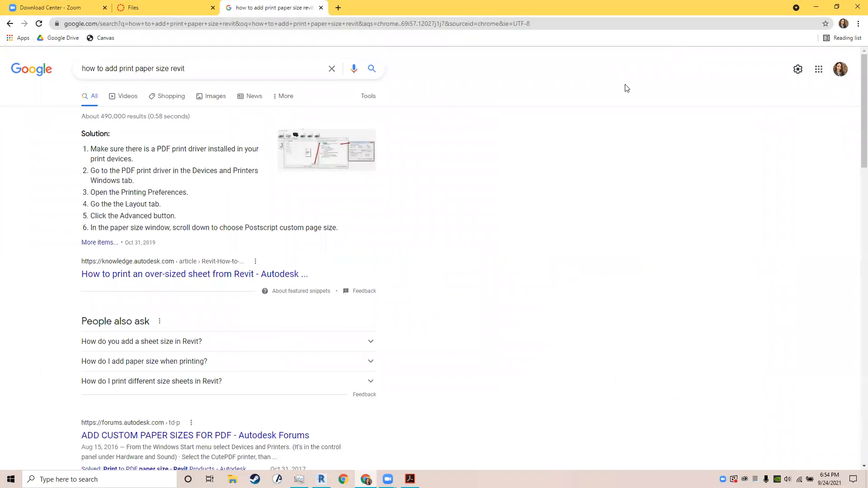
key("ctrl+t")
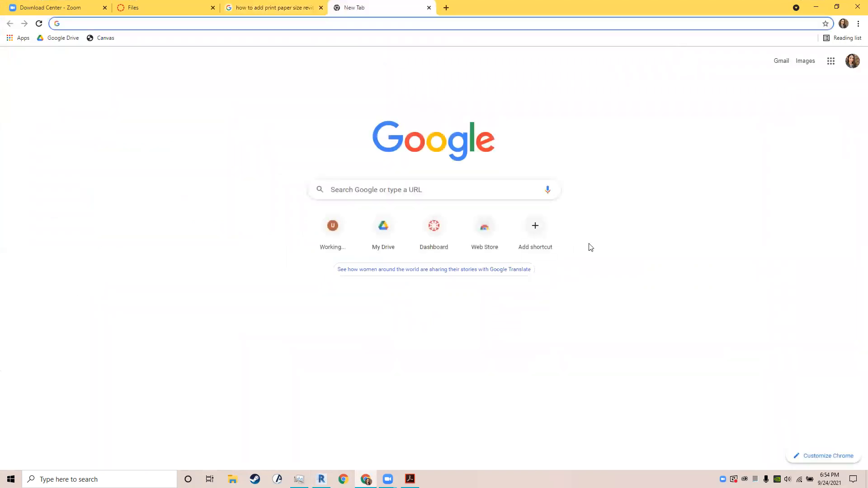
type("re")
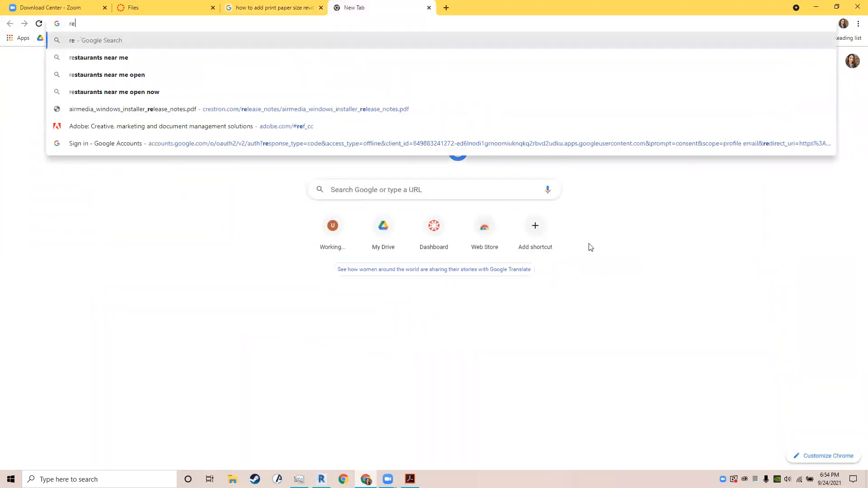
type("vit showing view name")
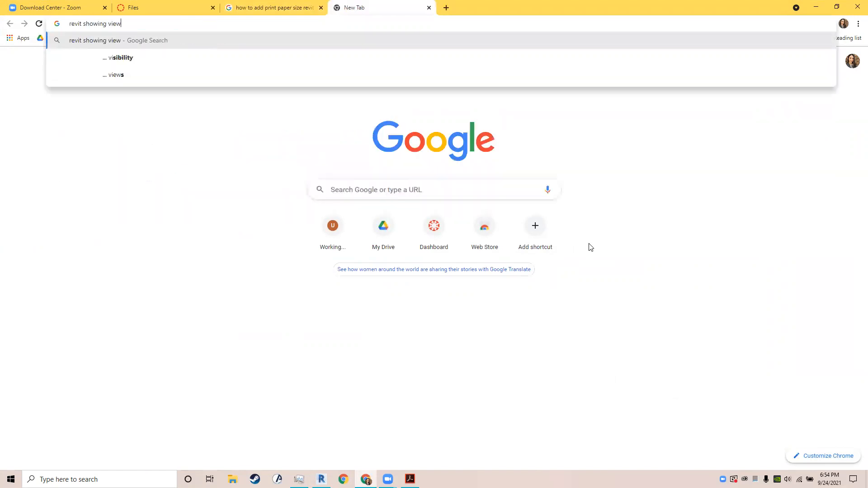
key("BackSpace")
key("BackSpace")
key("BackSpace")
key("BackSpace")
key("BackSpace")
key("BackSpace")
key("BackSpace")
key("BackSpace")
key("BackSpace")
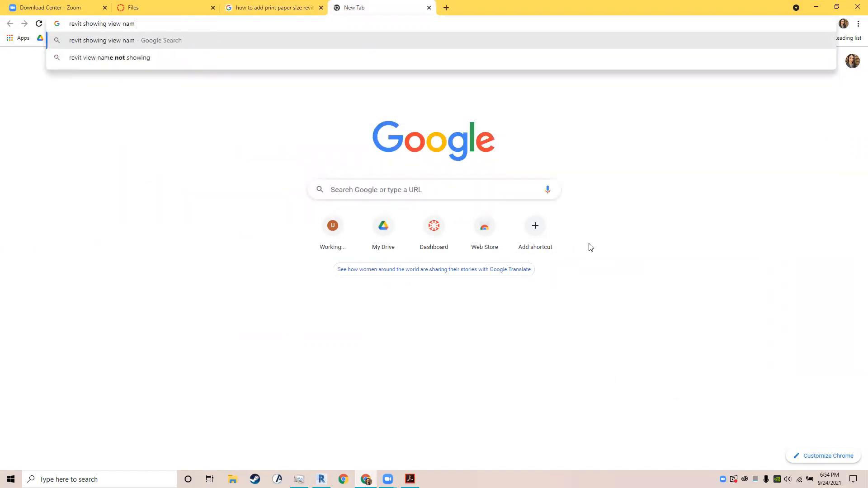
type("elevation viw")
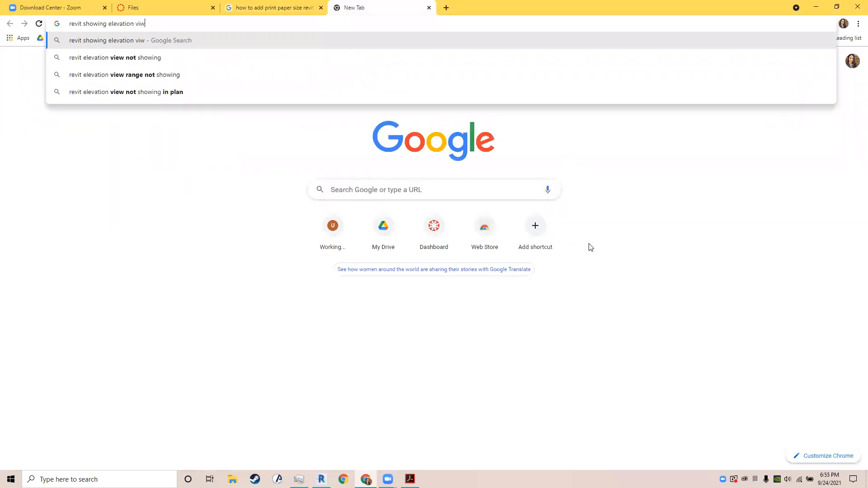
key("BackSpace")
type("ew name ")
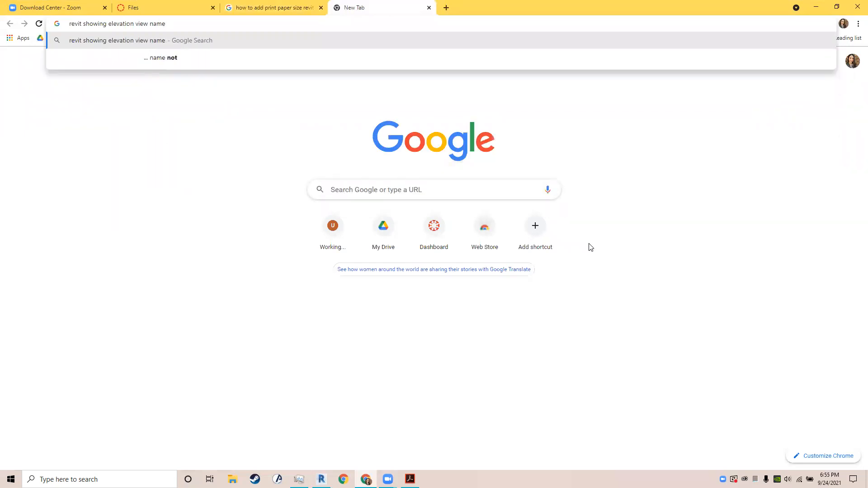
type("on tag")
key("Return")
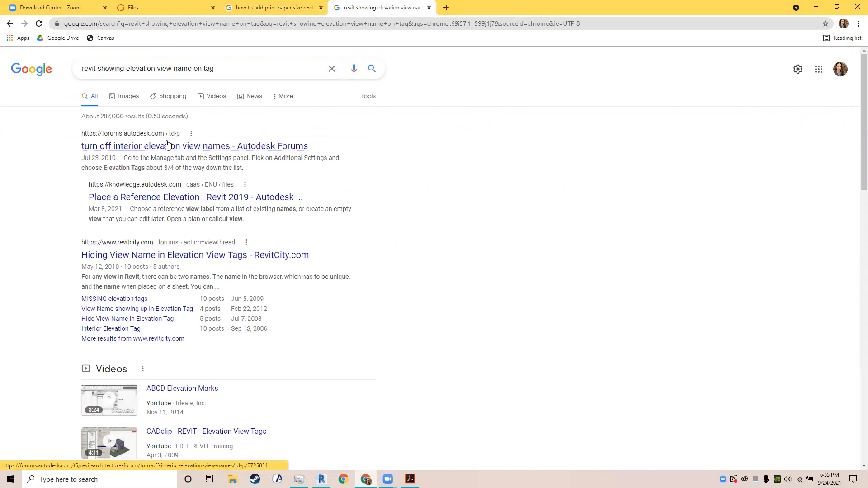
Step: Read the RevitCity thread "Hiding View Name in Elevation View Tags" from the search results and return to Revit
left_click(177, 261)
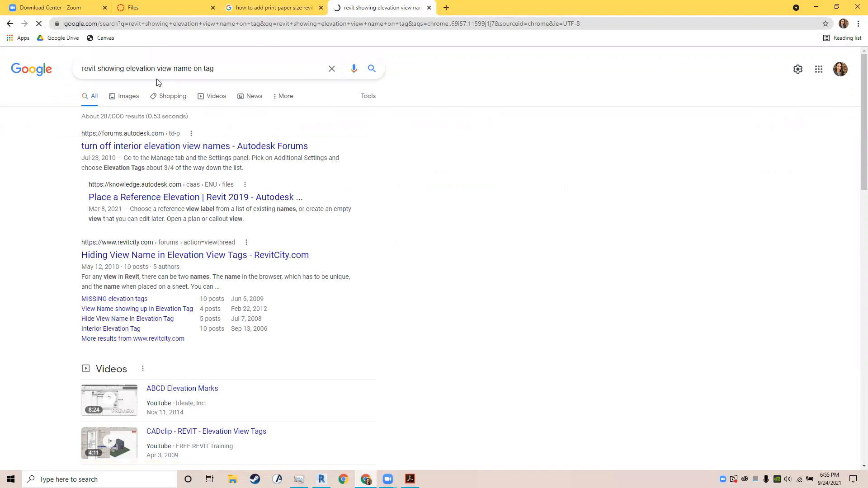
left_click(105, 8)
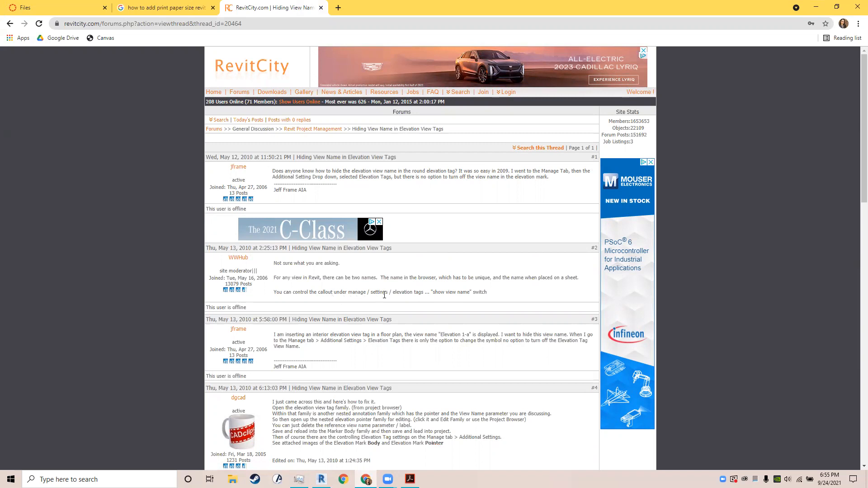
left_click(816, 7)
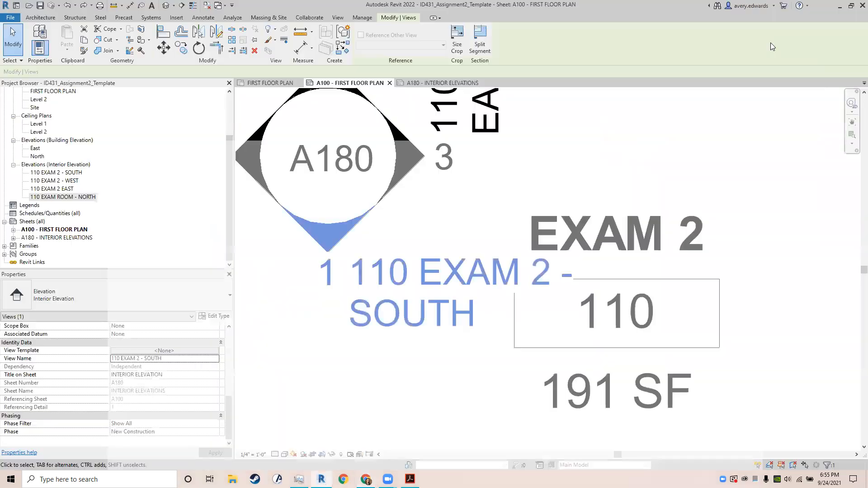
Step: Look through the project's Additional Settings for the elevation tag options
left_click(362, 18)
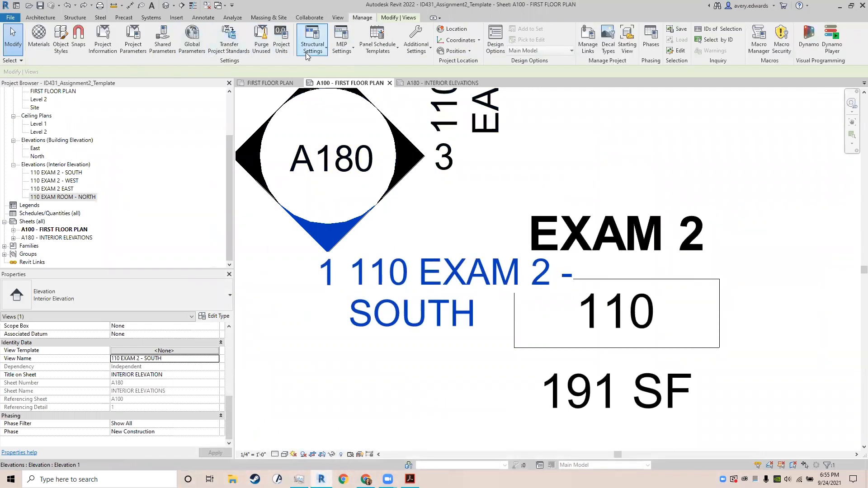
left_click(416, 47)
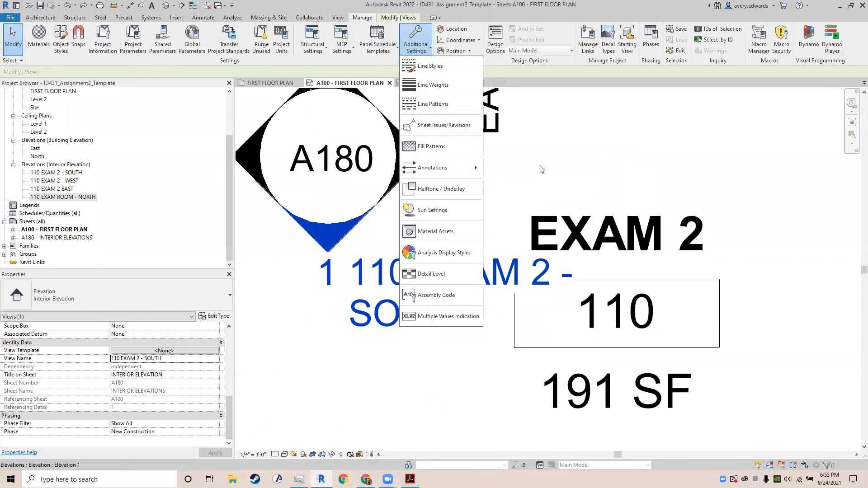
left_click(538, 111)
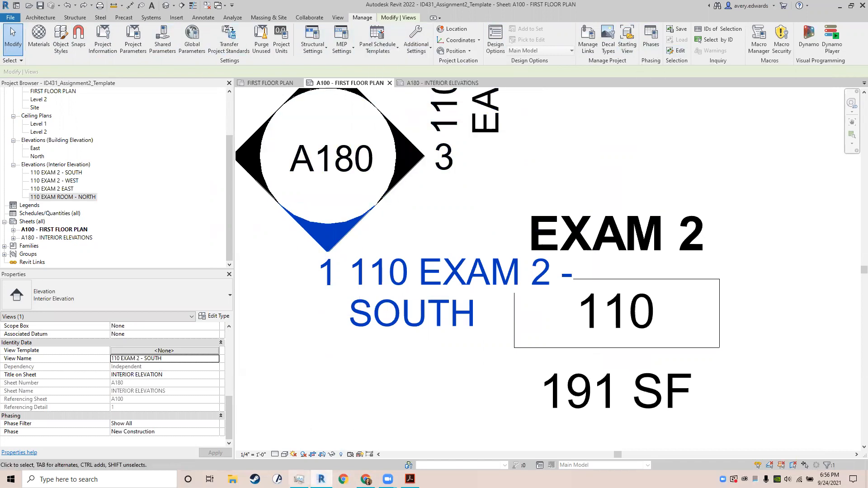
Step: Return to the RevitCity thread in Chrome and read the reply on editing the nested elevation pointer family
left_click(365, 480)
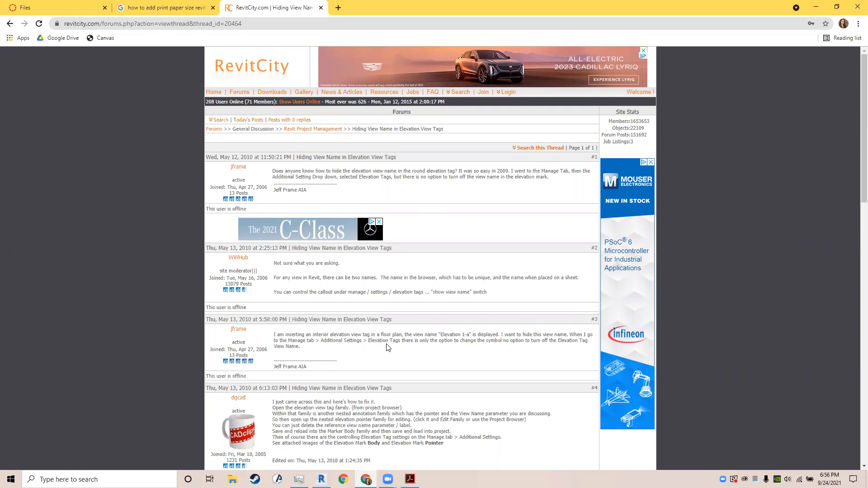
scroll(386, 347, "down", 1)
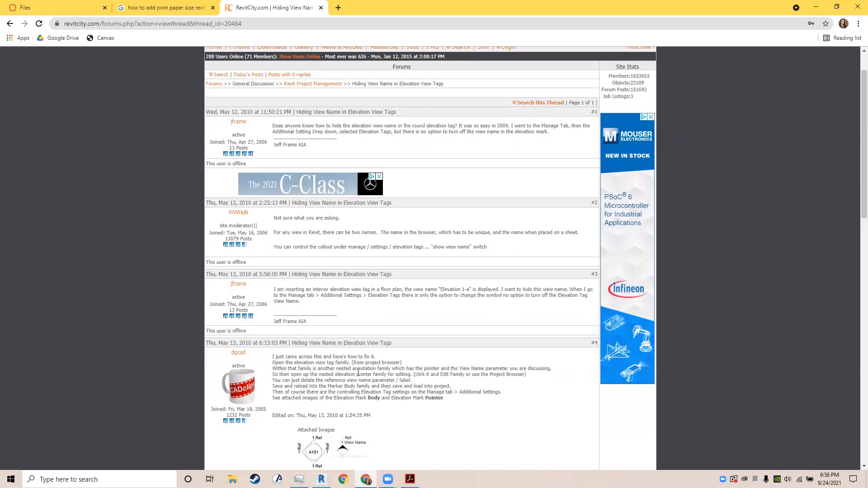
scroll(358, 373, "down", 1)
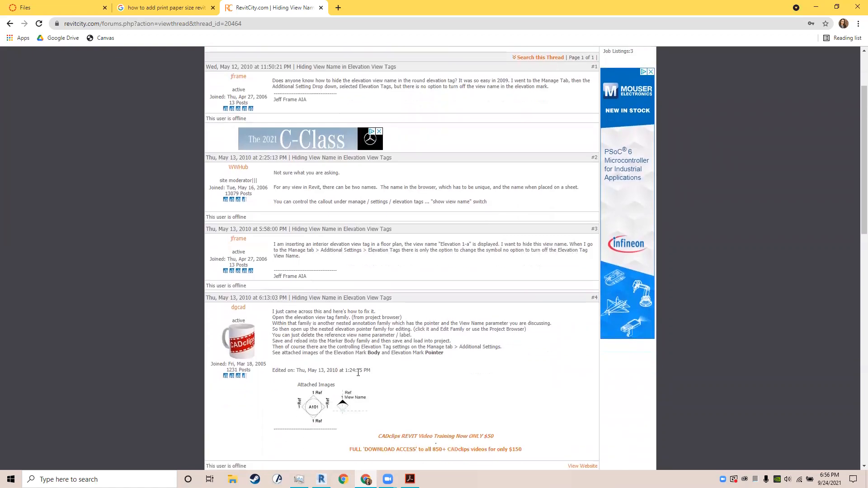
scroll(358, 373, "down", 1)
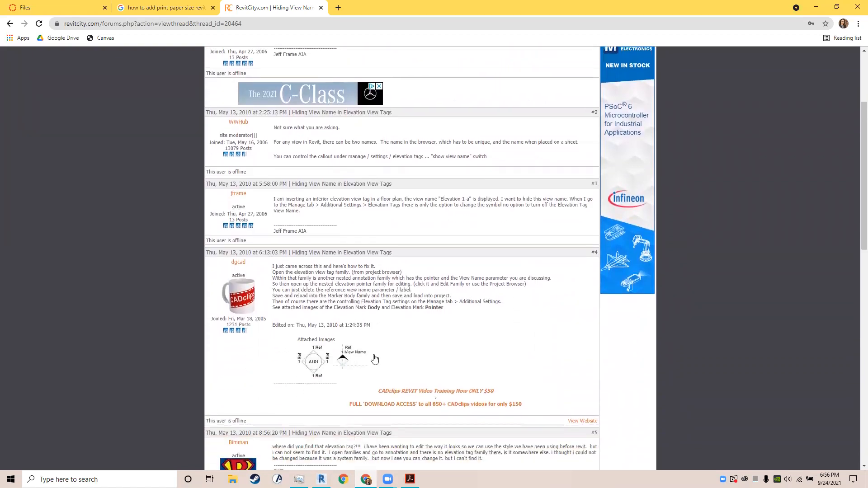
Step: Switch back to Revit and open the Elevation Mark Body_Circle family from the Annotations library, continuing past the file-in-use prompt
left_click(809, 7)
scroll(254, 198, "down", 1)
middle_click_drag(364, 193, 474, 276)
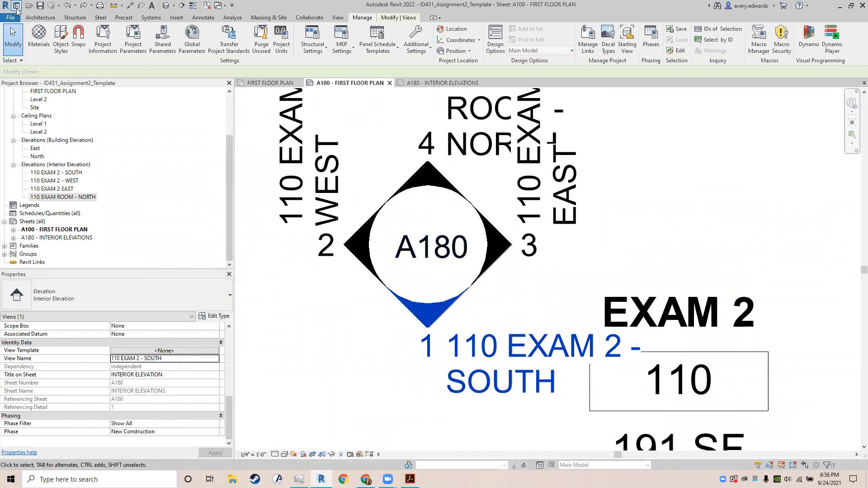
left_click(11, 17)
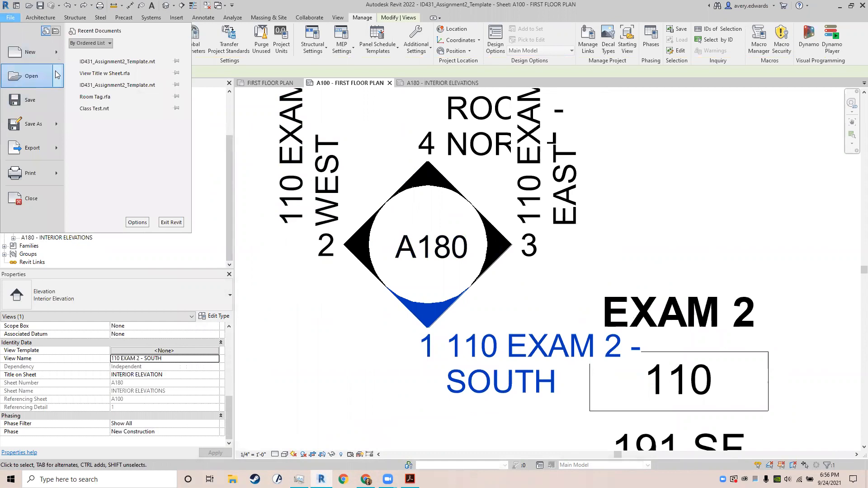
mouse_move(57, 76)
left_click(106, 103)
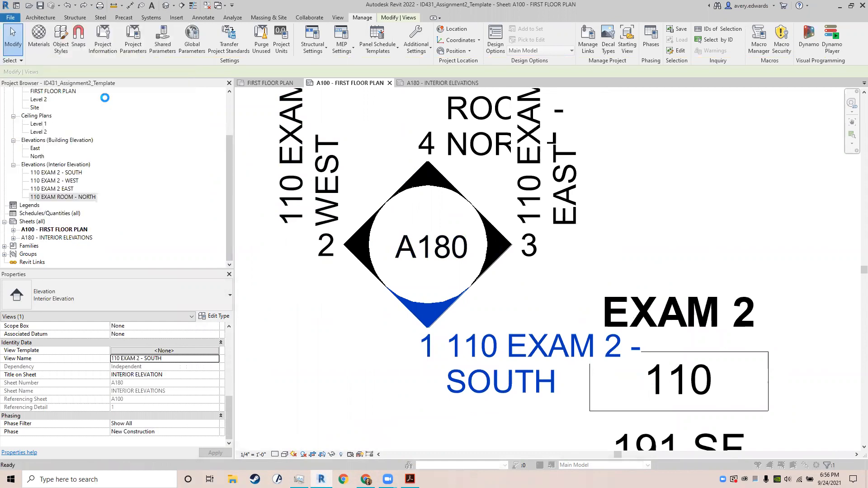
scroll(410, 271, "down", 18)
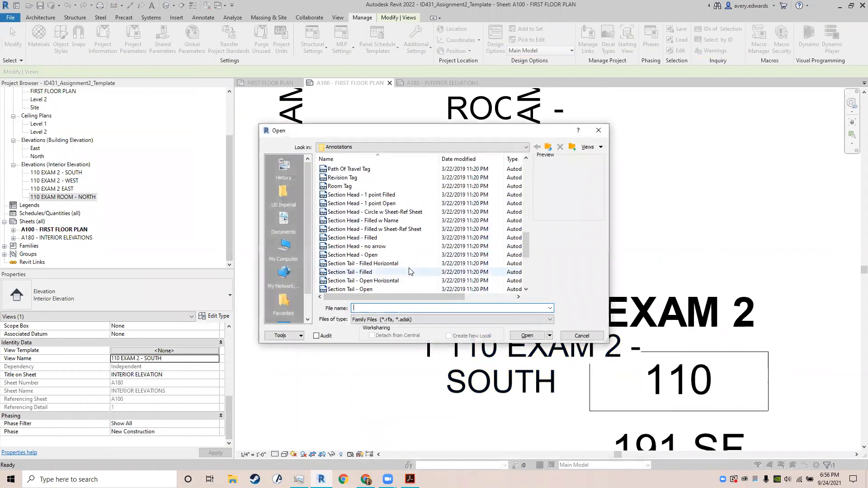
scroll(403, 263, "up", 12)
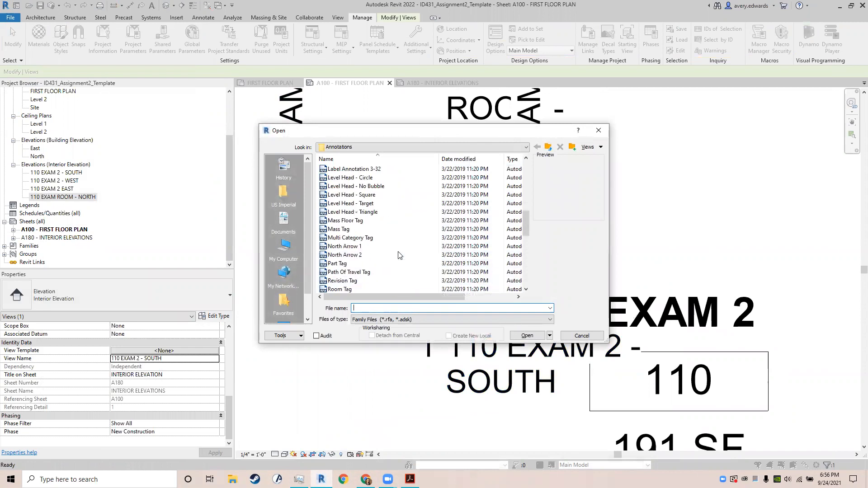
scroll(394, 244, "up", 3)
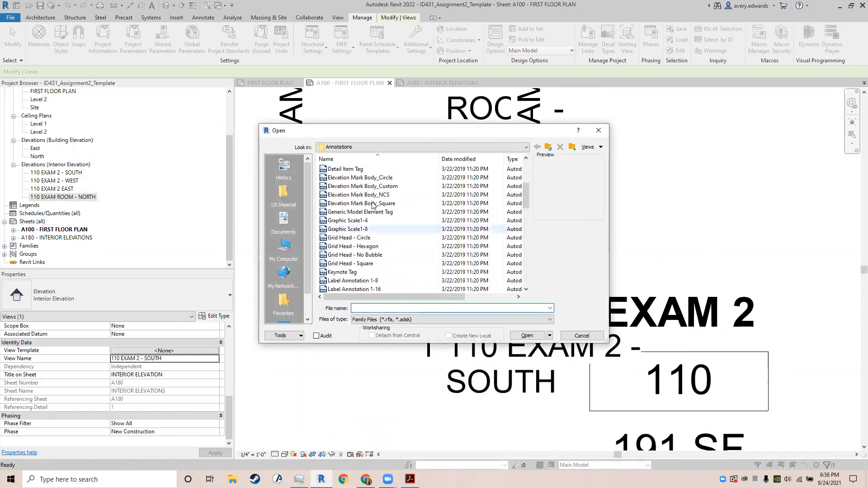
left_click(356, 177)
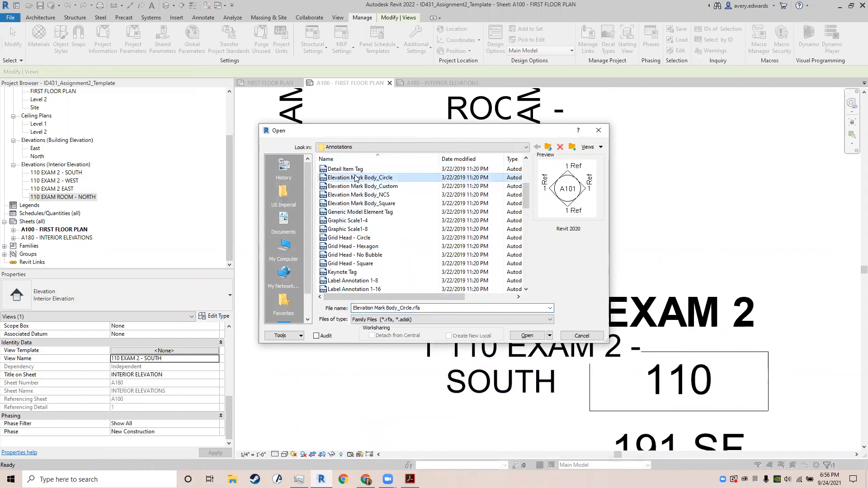
left_click(526, 335)
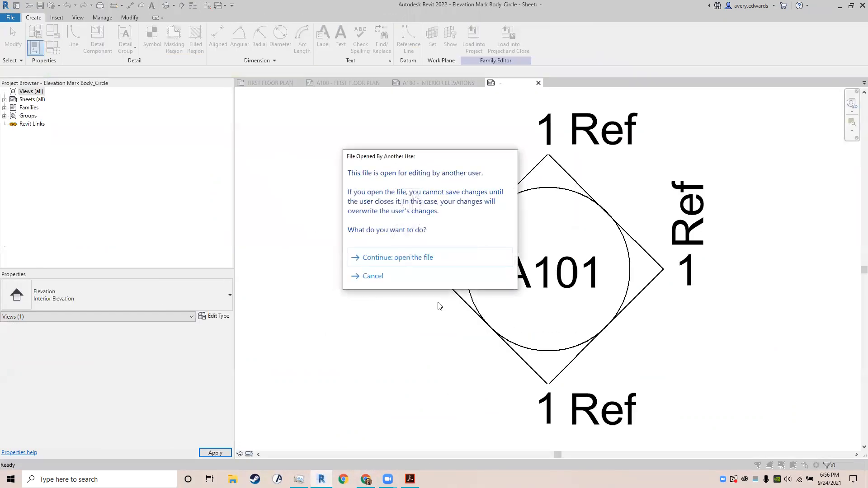
left_click(391, 257)
Step: Turn off the Ref parameter in the Detail Number type of the nested Elevation Mark Pointer_Circle, keeping the pointer visible
left_click(419, 209)
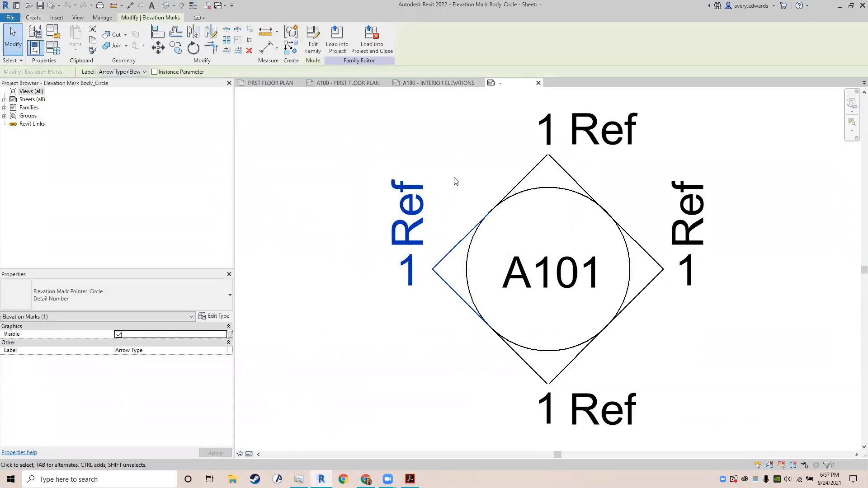
left_click(119, 335)
left_click(119, 336)
left_click(221, 317)
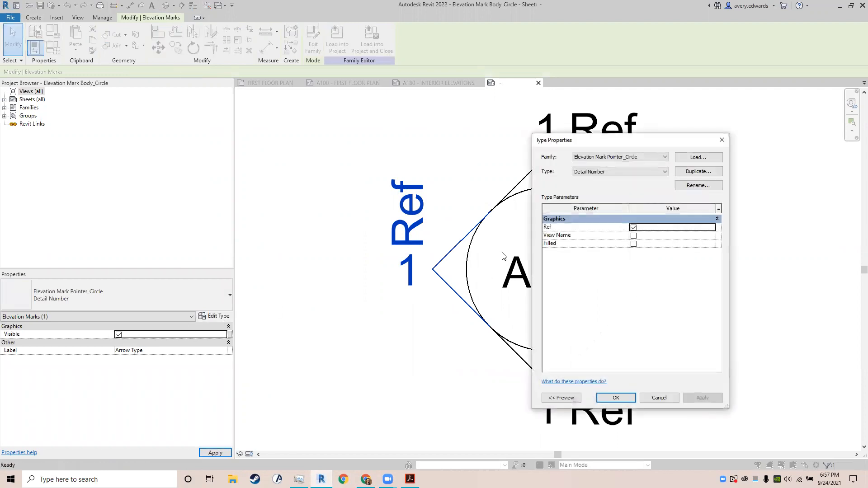
left_click(633, 228)
left_click(616, 398)
scroll(408, 261, "down", 3)
middle_click_drag(421, 196, 386, 214)
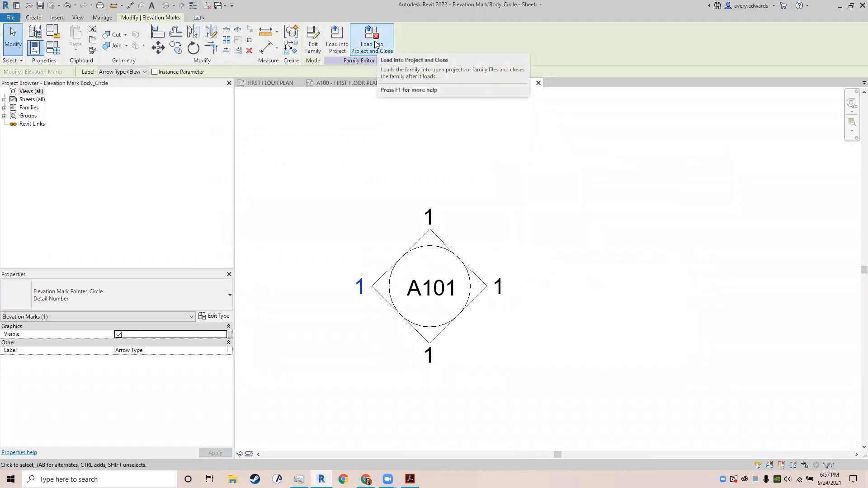
left_click(213, 316)
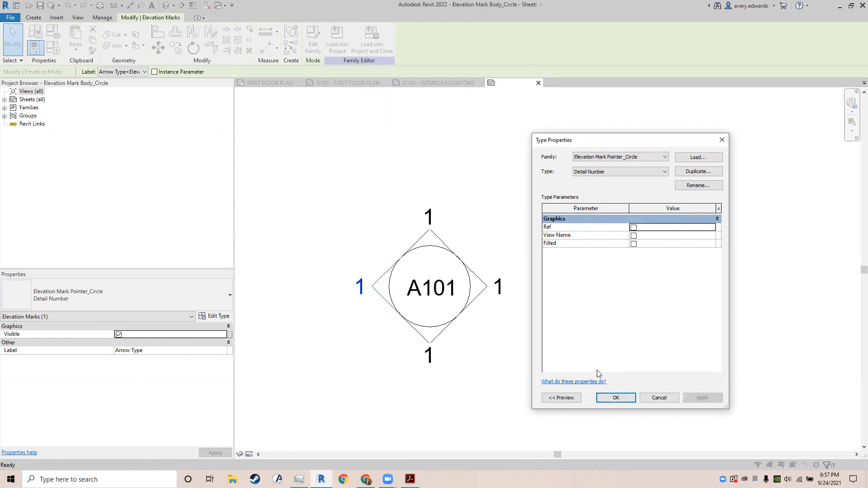
left_click(616, 398)
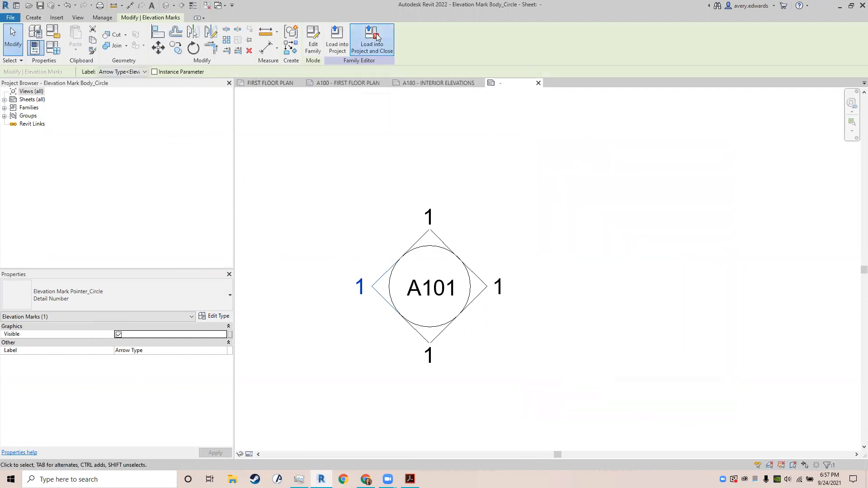
Step: Try to load the elevation mark family into the project and close it, saving the changes to Elevation Mark Body_Circle
left_click(377, 37)
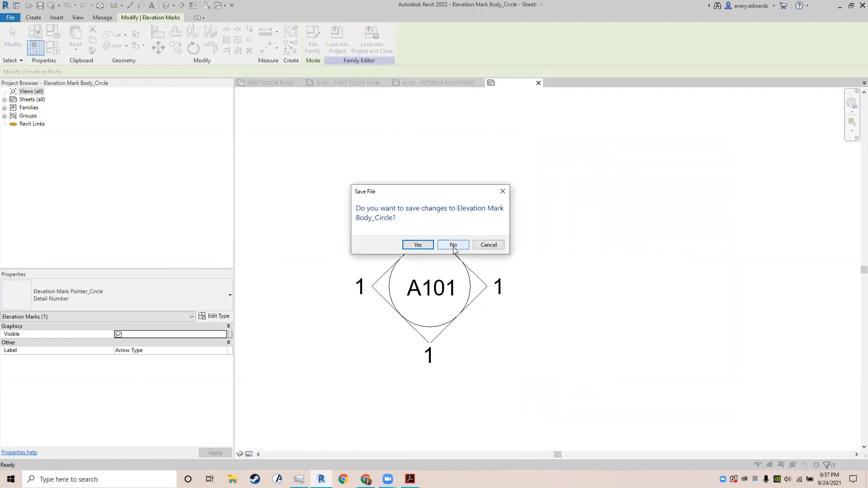
left_click(420, 245)
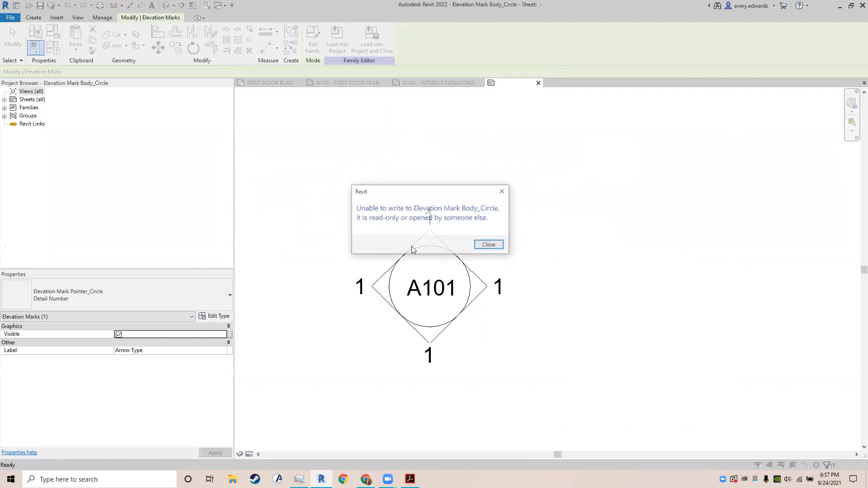
left_click(489, 245)
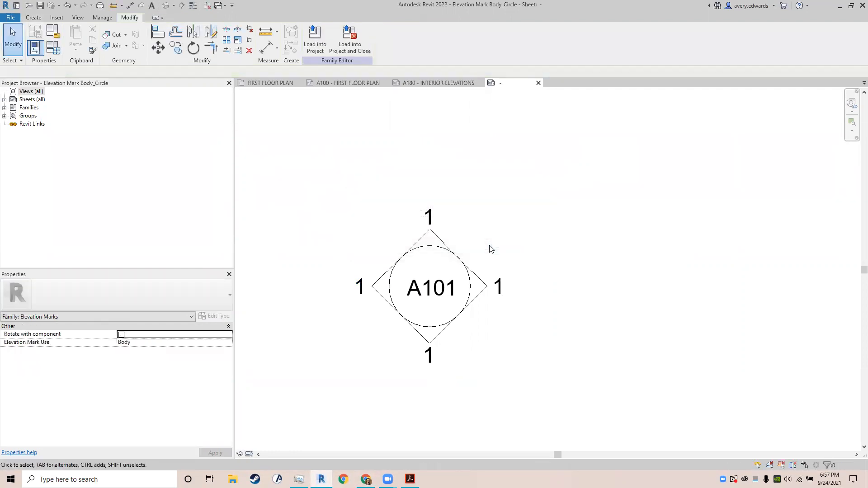
Step: Load the edited elevation mark into the project and close it without saving, overwriting the existing version and its parameter values
left_click(349, 38)
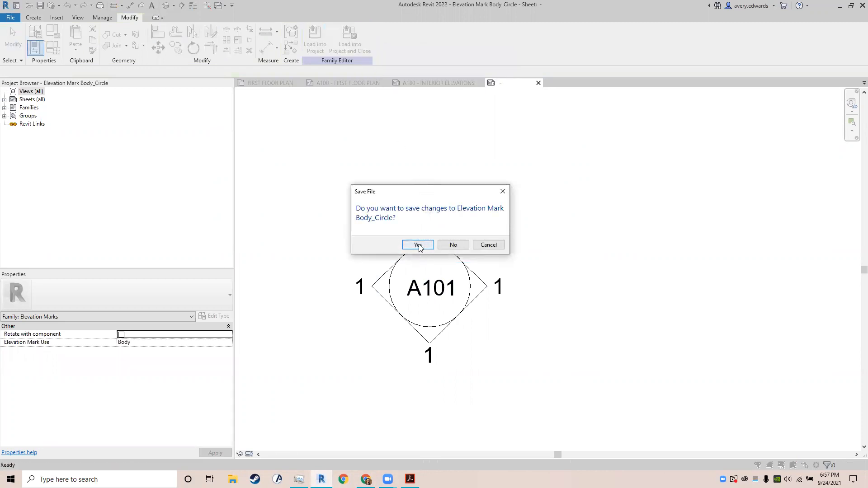
left_click(449, 244)
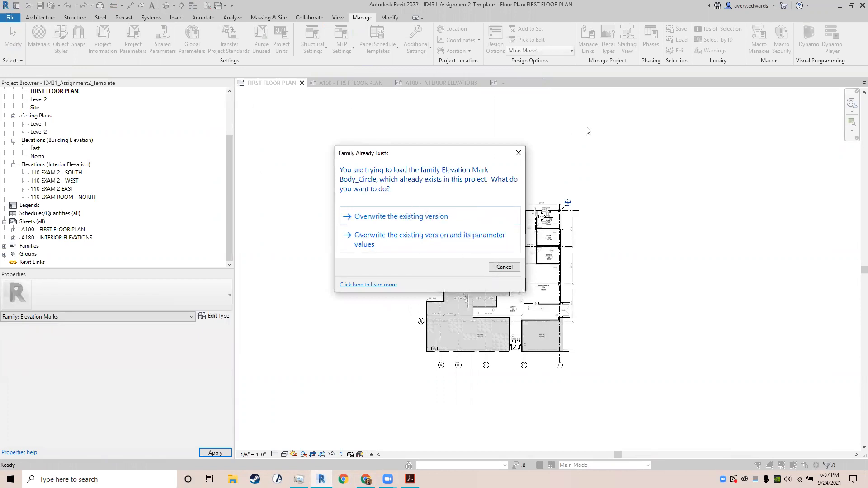
left_click(437, 245)
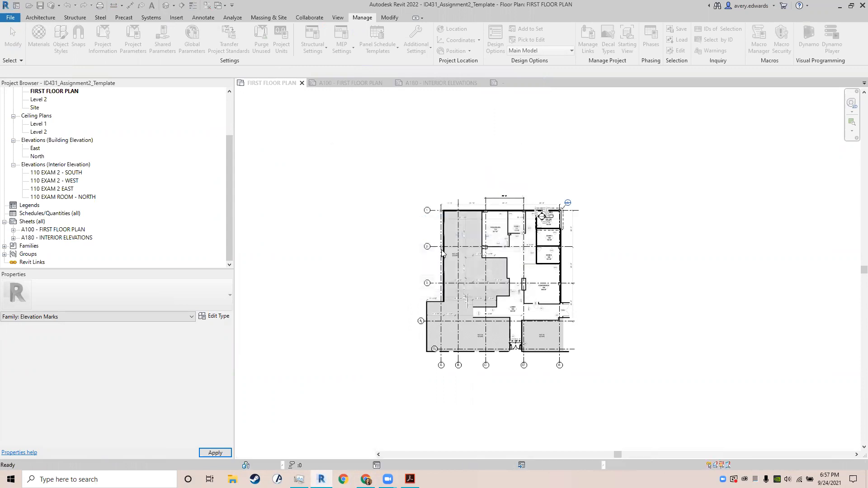
Step: On sheet A100, select the four elevation marks around A180 in Exam 2 and review their Interior Elevation type properties
left_click(343, 83)
scroll(443, 248, "down", 2)
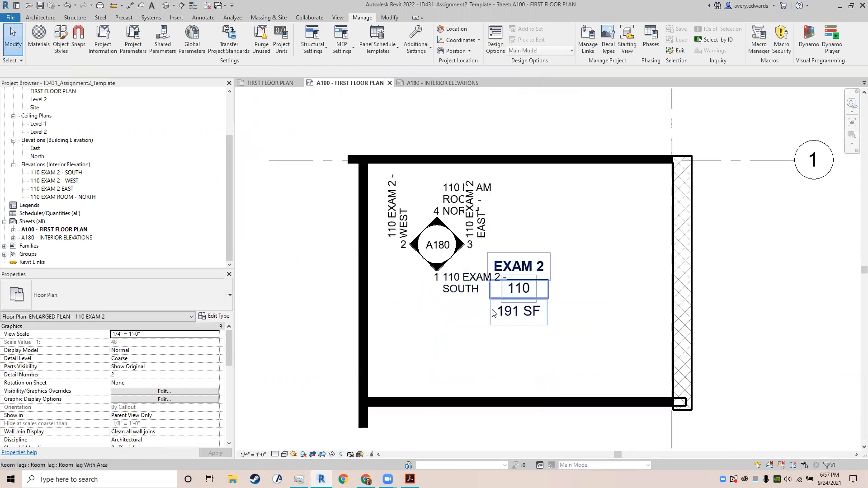
left_click(437, 269)
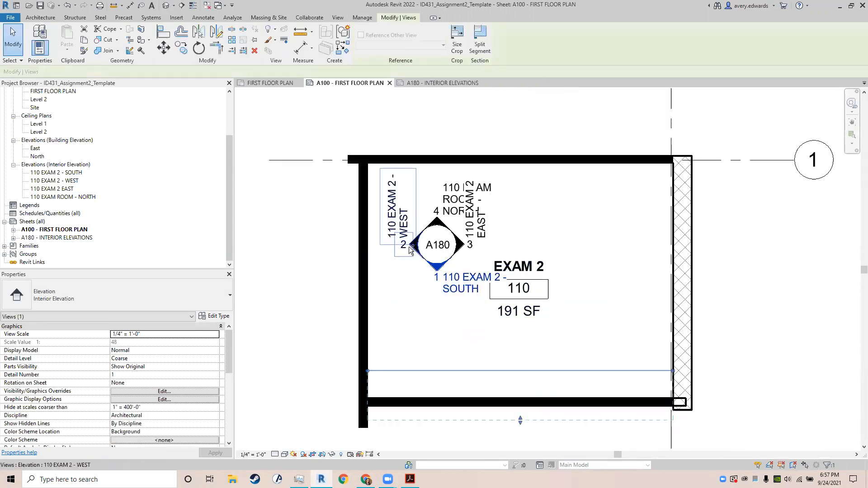
left_click(413, 245, "ctrl")
left_click(437, 222, "ctrl")
left_click(468, 246, "ctrl")
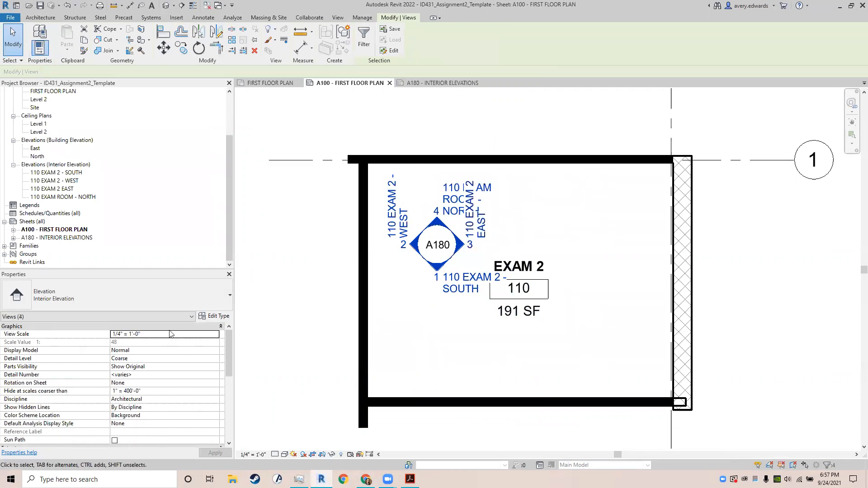
left_click(156, 292)
left_click(52, 360)
left_click(216, 316)
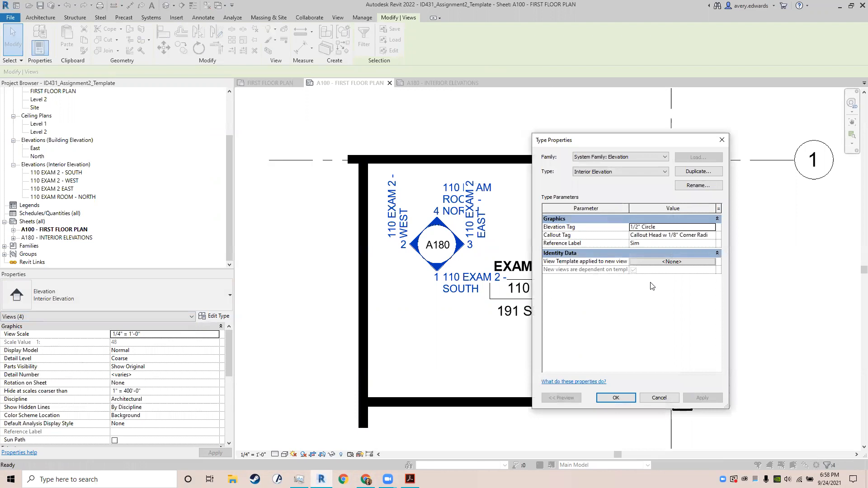
left_click(631, 170)
left_click(630, 171)
left_click(723, 139)
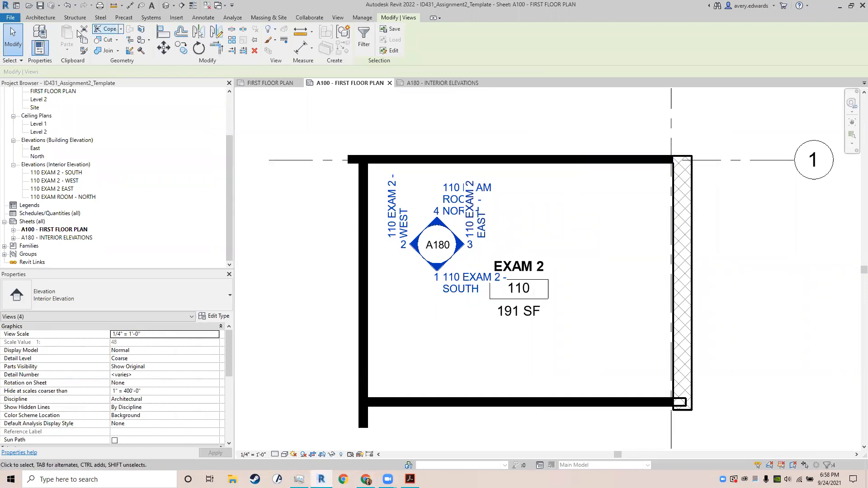
Step: Open the recent family file Elevation Mark Body_Circle.rfa, continuing even though it is already in use
left_click(10, 17)
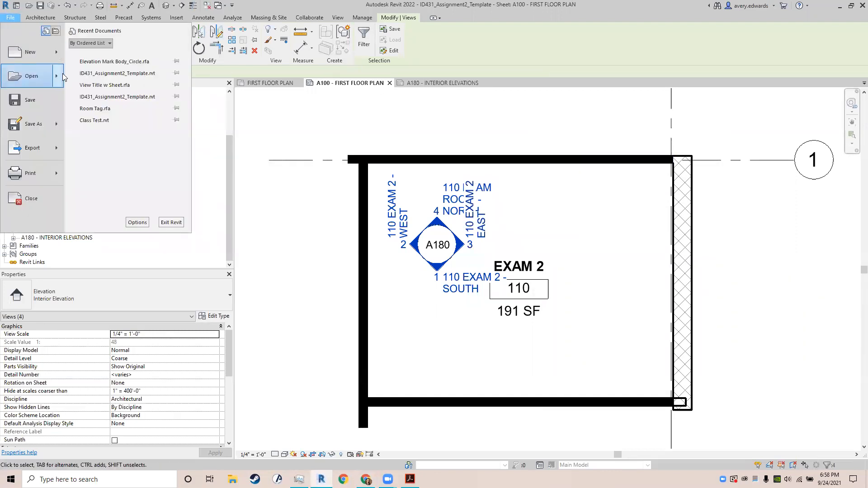
left_click(90, 62)
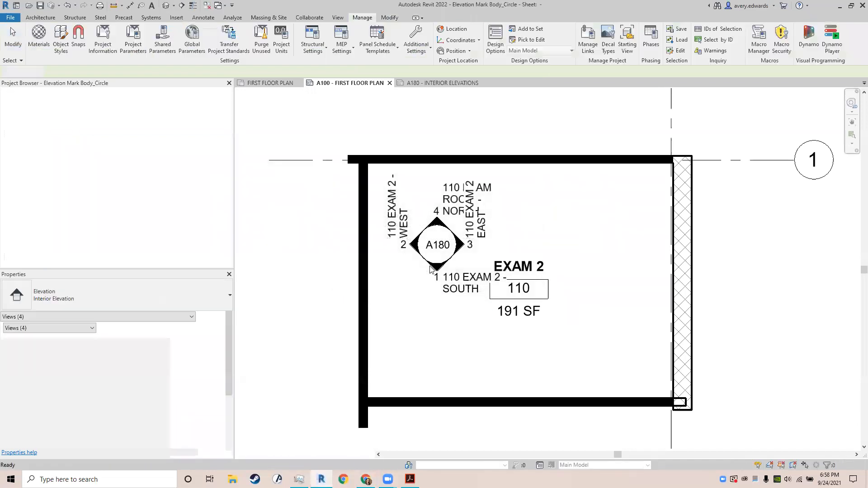
left_click(443, 265)
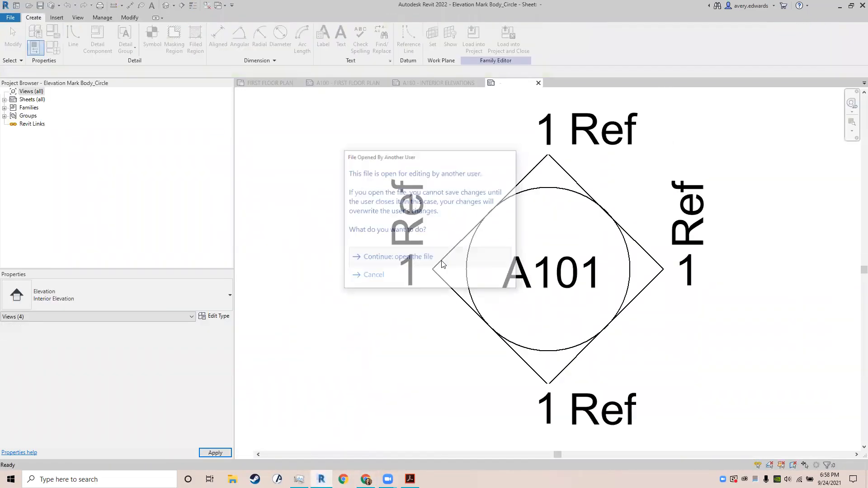
Step: Turn off the Ref parameter in the Detail Number type of the nested Elevation Mark Pointer_Circle
left_click(431, 236)
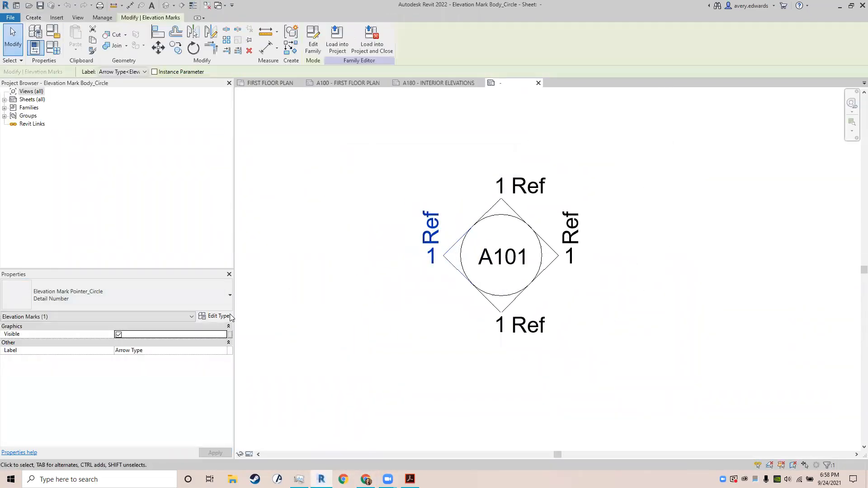
left_click(213, 317)
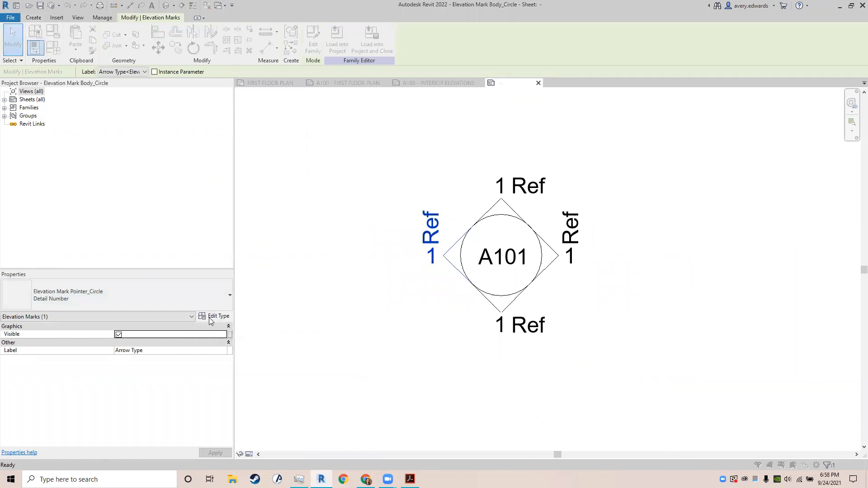
left_click(637, 227)
left_click(615, 398)
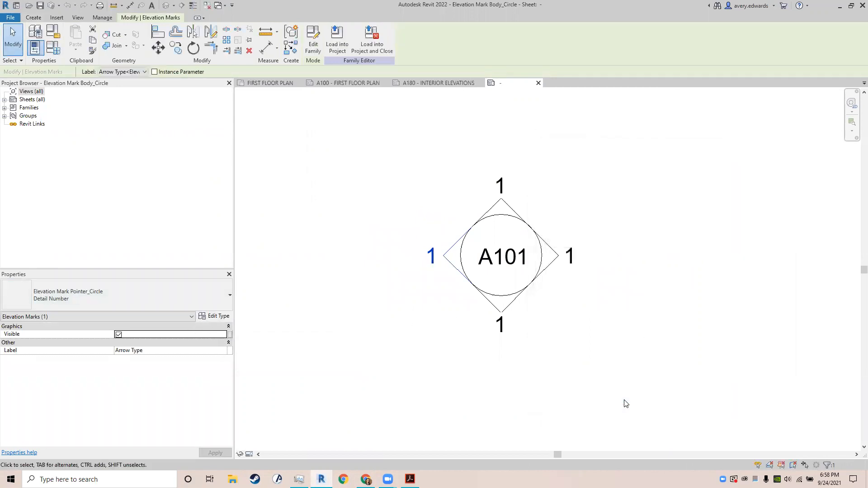
left_click(372, 40)
left_click(479, 242)
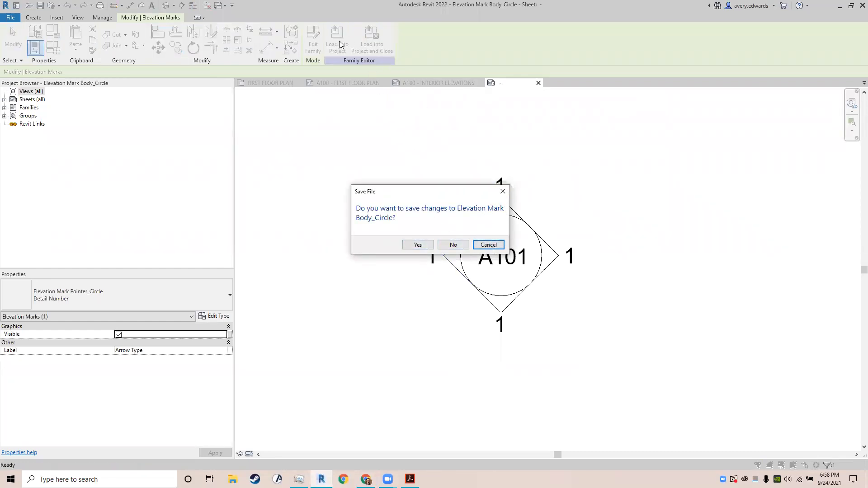
left_click(453, 245)
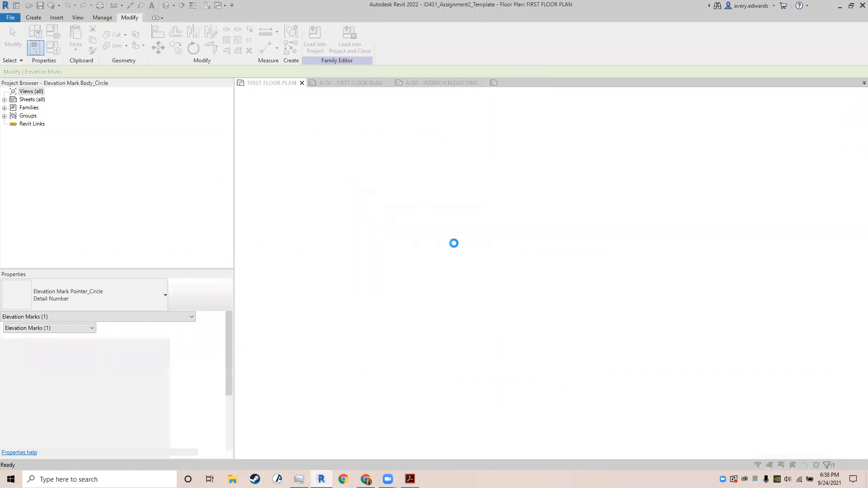
left_click(518, 154)
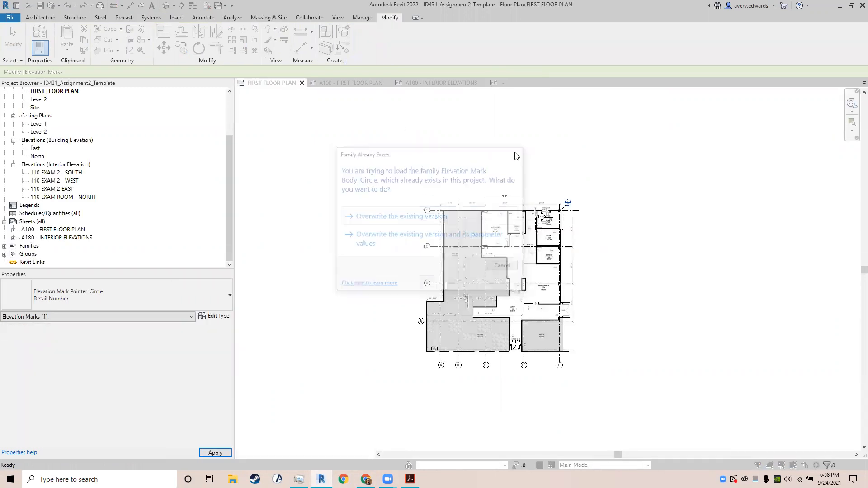
left_click(487, 256)
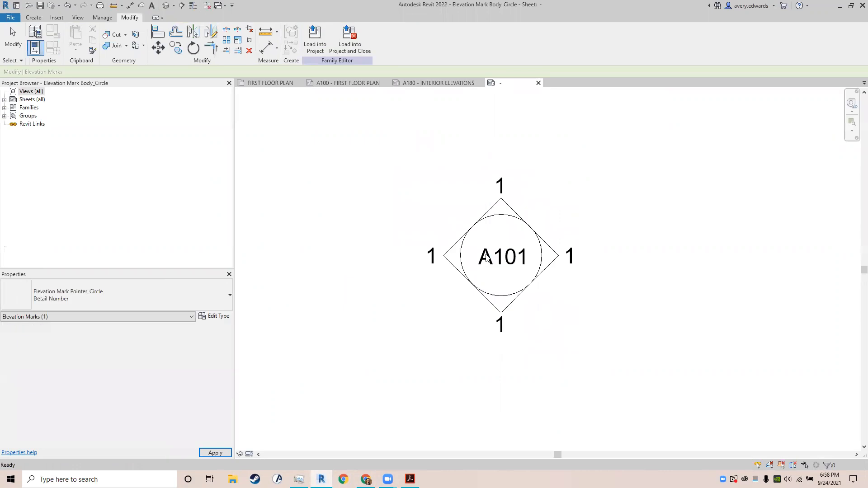
Step: Load the circle mark family into the project, overwriting the existing version and its parameter values, and inspect the west mark on sheet A100
left_click(317, 42)
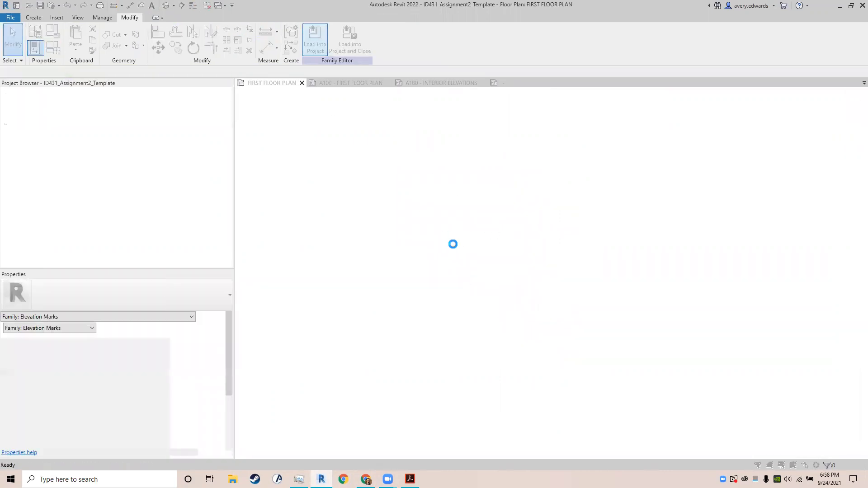
left_click(442, 234)
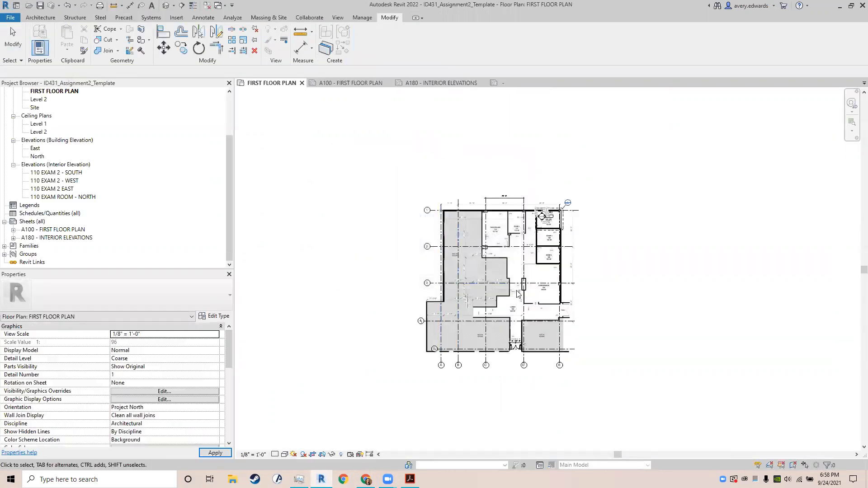
left_click(358, 83)
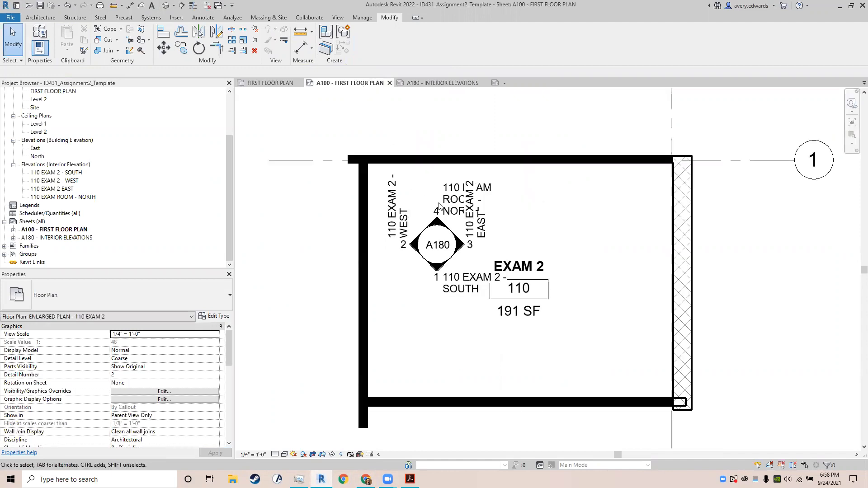
left_click(413, 247)
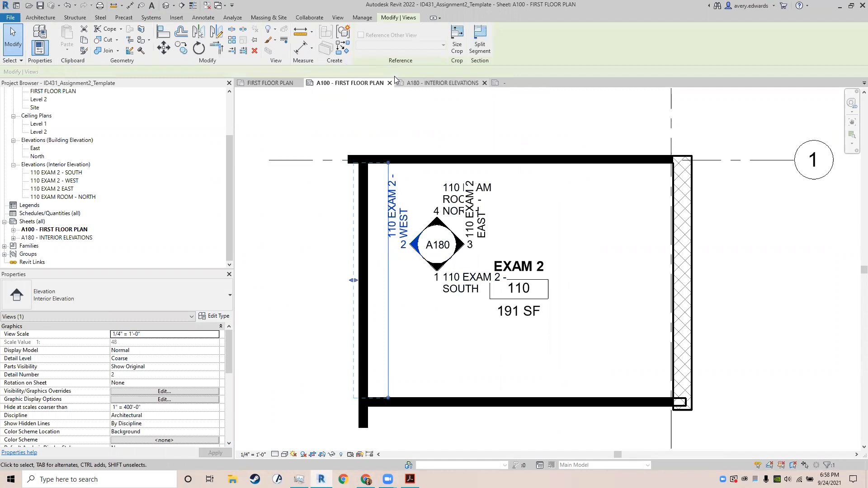
Step: In the elevation mark family, enable Filled for the pointer's Detail Number type and leave View Name switched off after trying it on
left_click(504, 83)
left_click(446, 258)
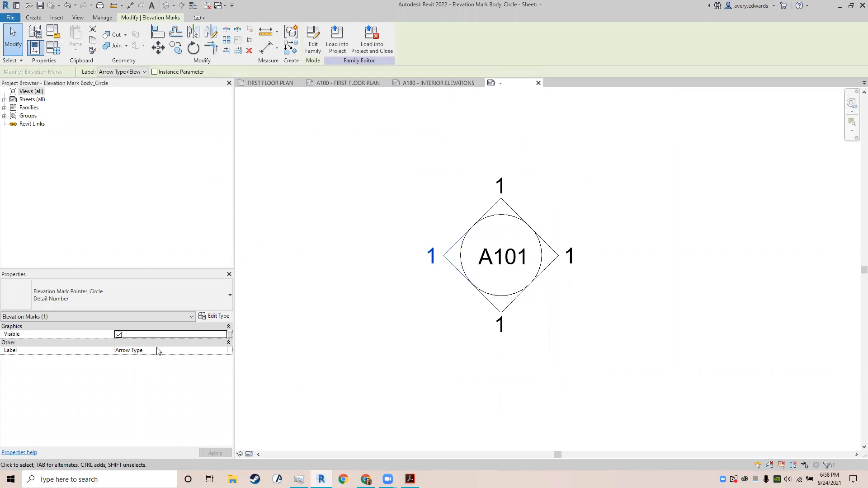
left_click(219, 317)
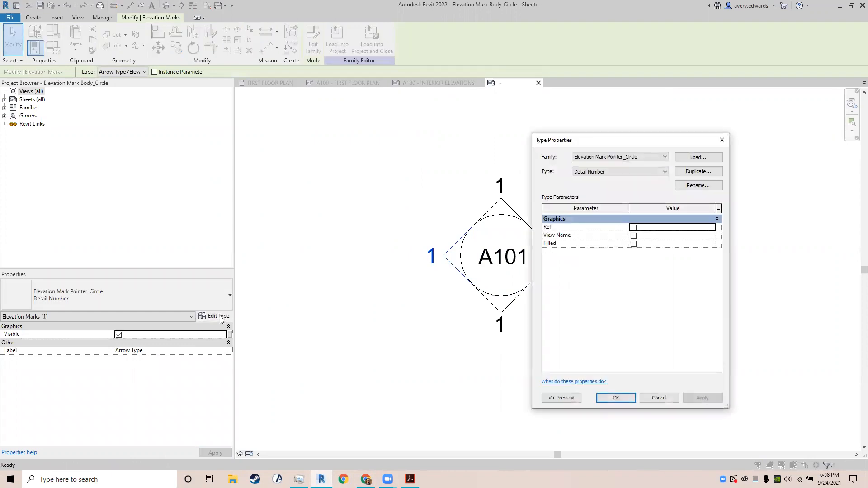
left_click(633, 236)
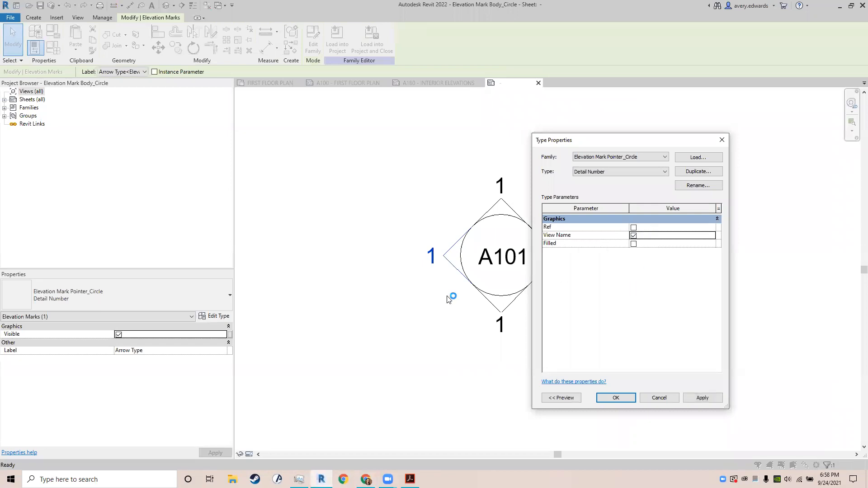
left_click(708, 398)
left_click(633, 236)
left_click(634, 243)
left_click(702, 399)
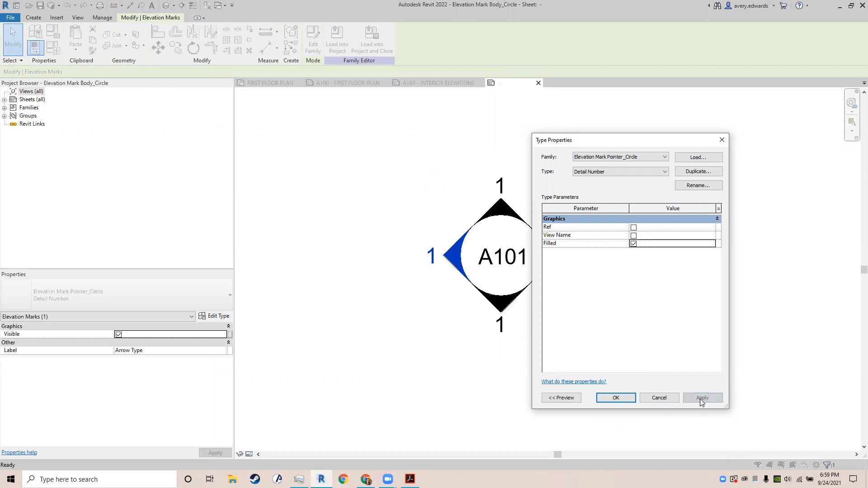
left_click(613, 399)
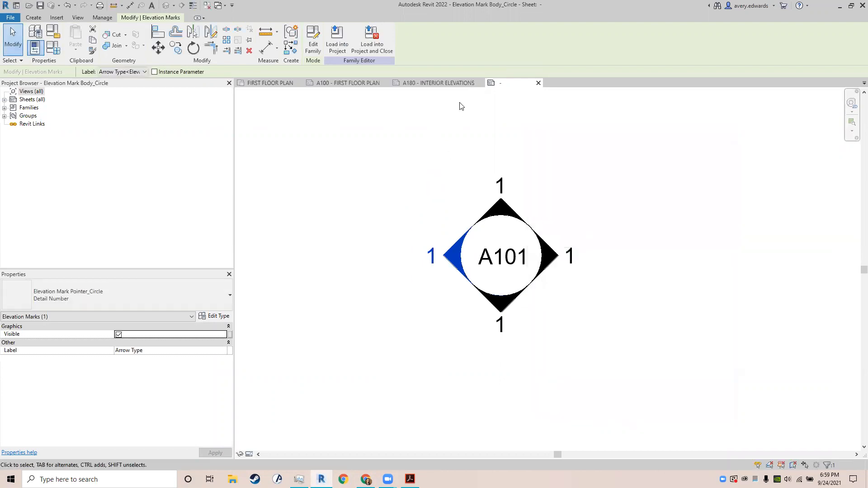
Step: Reload the edited mark family into the project, overwriting the existing version and its parameter values, and return to sheet A100
left_click(335, 46)
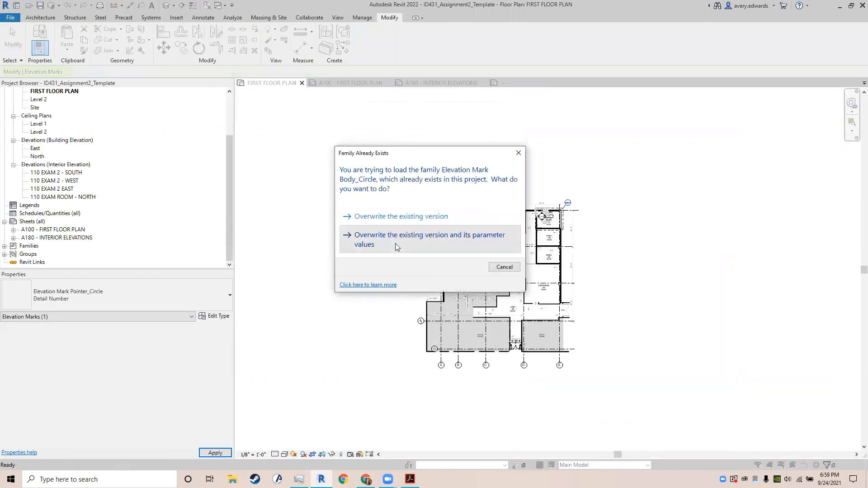
left_click(395, 240)
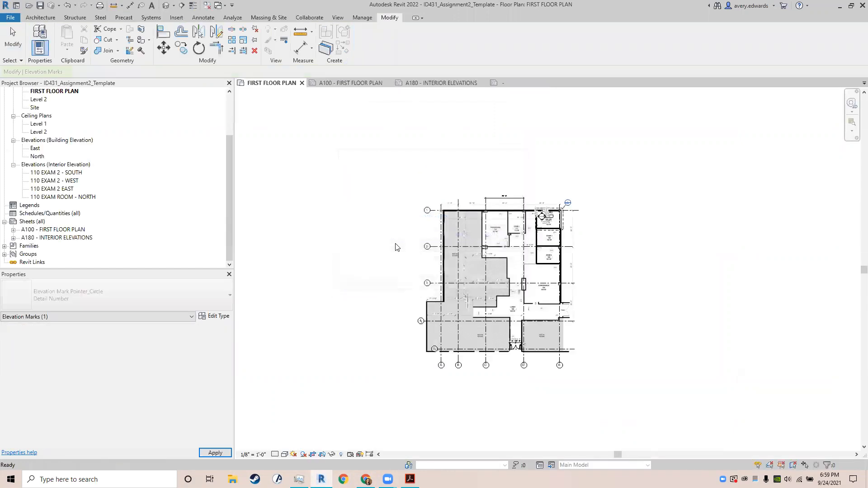
left_click(350, 84)
scroll(417, 232, "up", 4)
Step: Select the 110 EXAM 2 - WEST elevation mark and review its Interior Elevation type properties
left_click(416, 232)
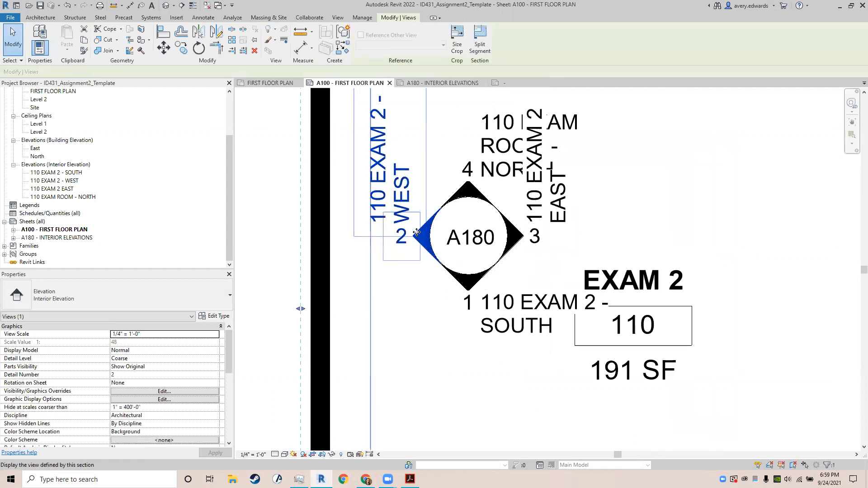
left_click(150, 298)
left_click(163, 303)
left_click(221, 316)
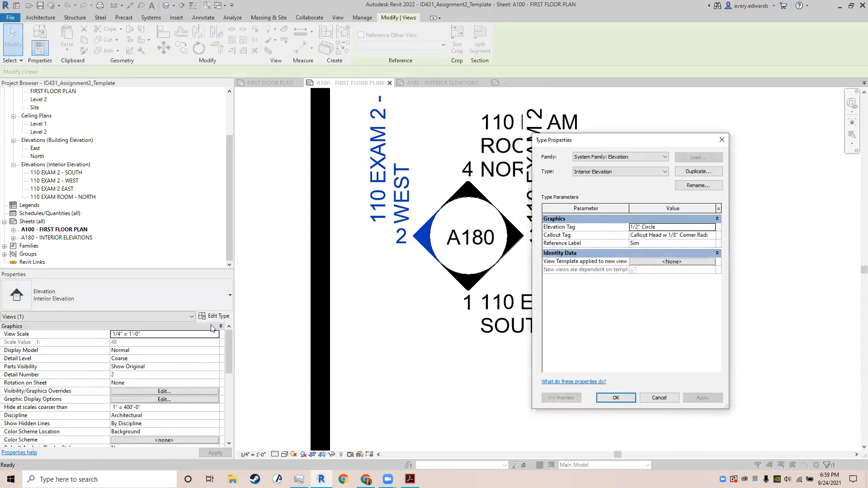
left_click(722, 140)
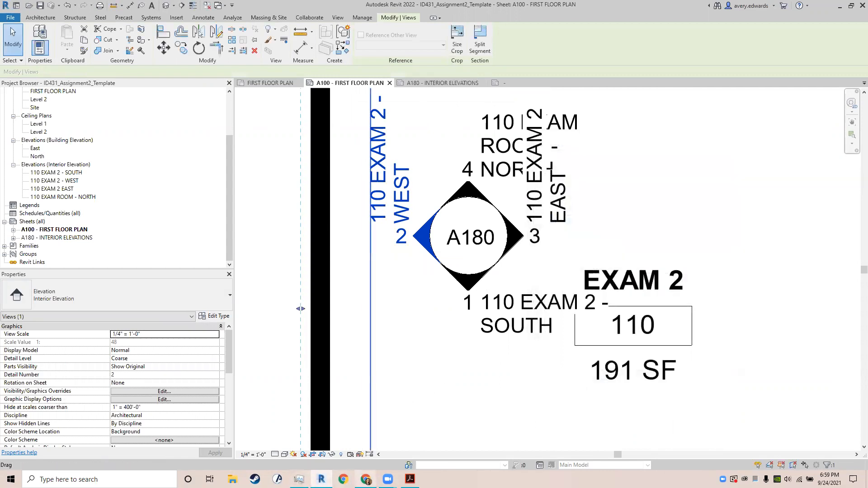
Step: Switch to Chrome to read the RevitCity thread on hiding view names in elevation tags, then return to Revit
key("alt+Tab")
scroll(319, 261, "down", 1)
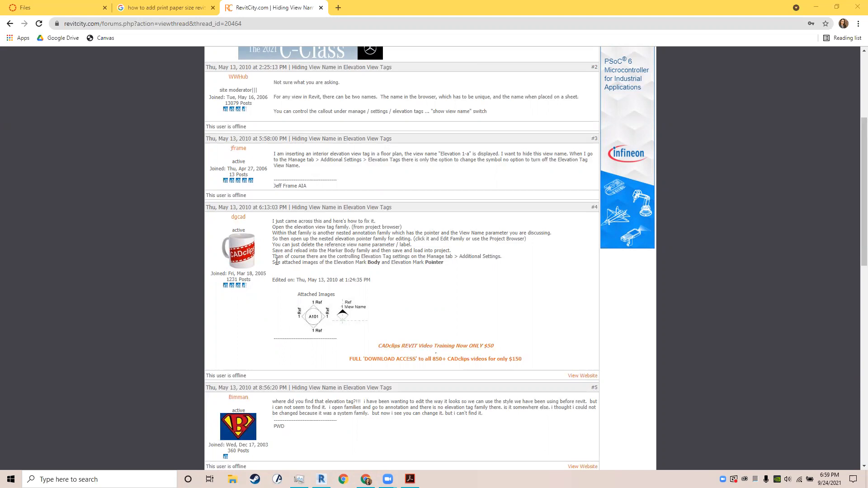
left_click(816, 7)
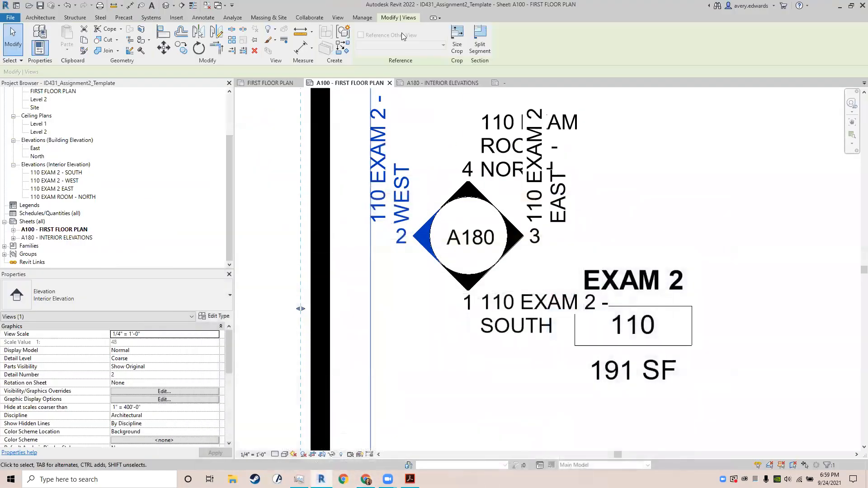
Step: Open the project's elevation tag settings and check which elevation mark family the 1/2" Circle type uses
left_click(362, 17)
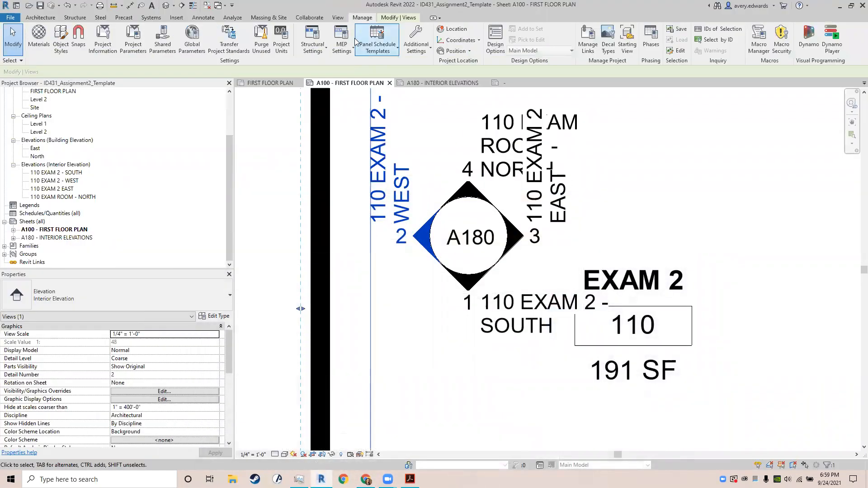
left_click(416, 47)
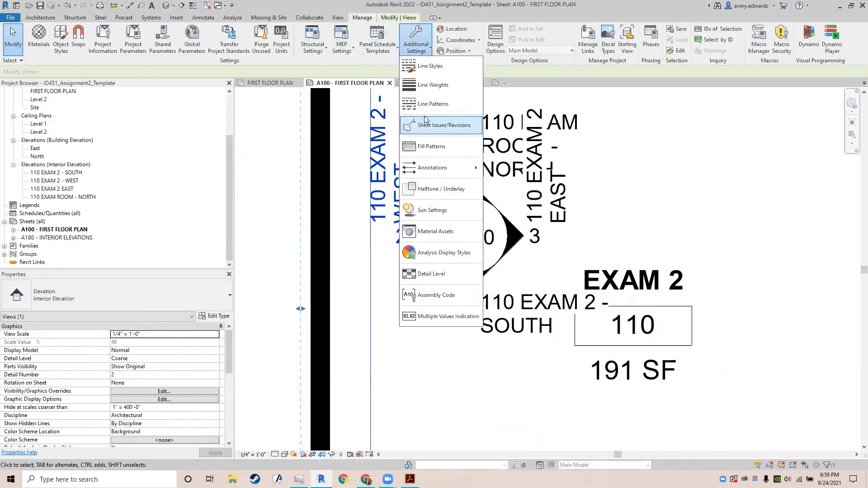
mouse_move(455, 166)
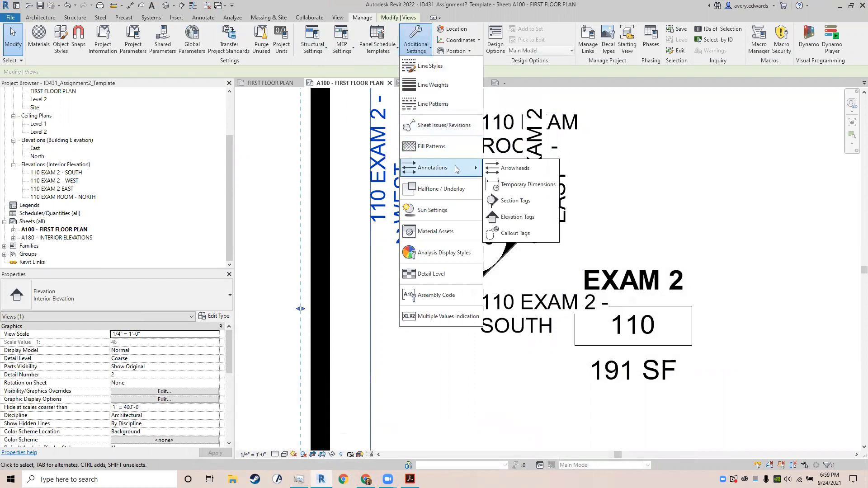
left_click(520, 218)
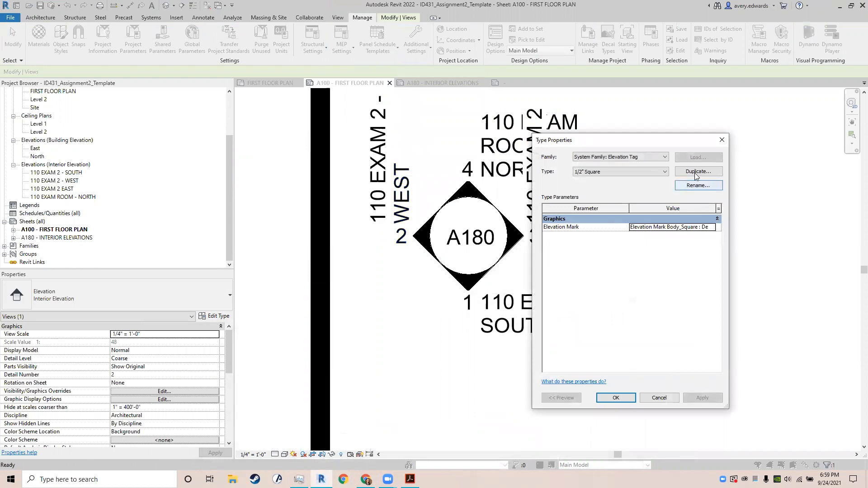
left_click(626, 172)
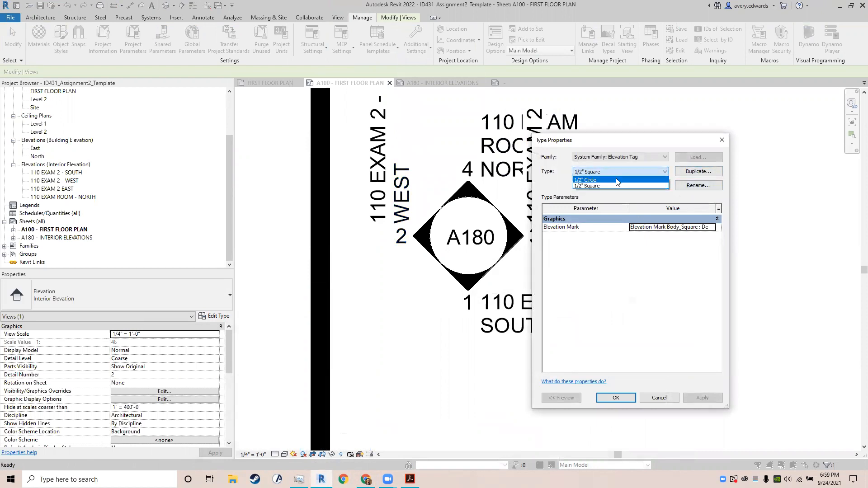
left_click(618, 180)
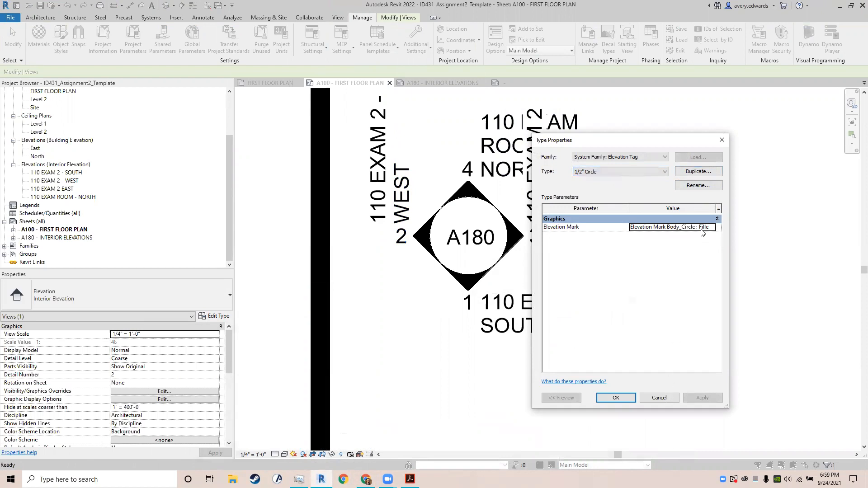
left_click(616, 398)
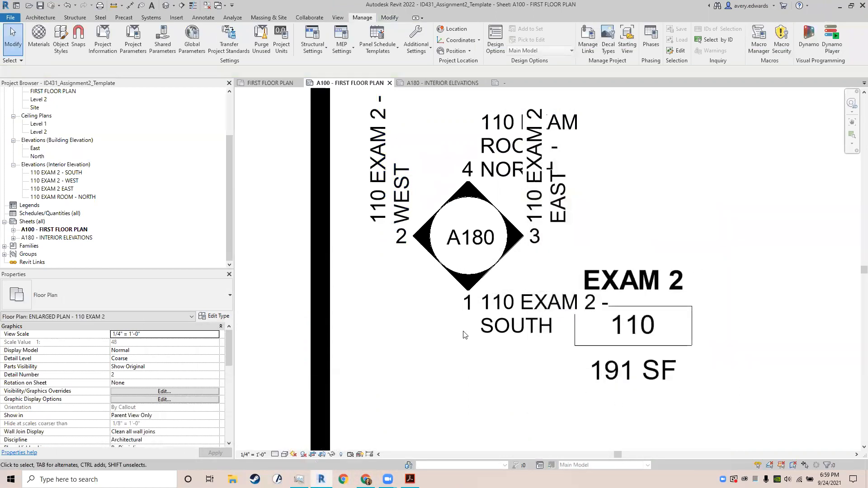
Step: Check the elevation tag assigned in the Interior Elevation type of the 110 EXAM 2 - WEST mark
left_click(422, 239)
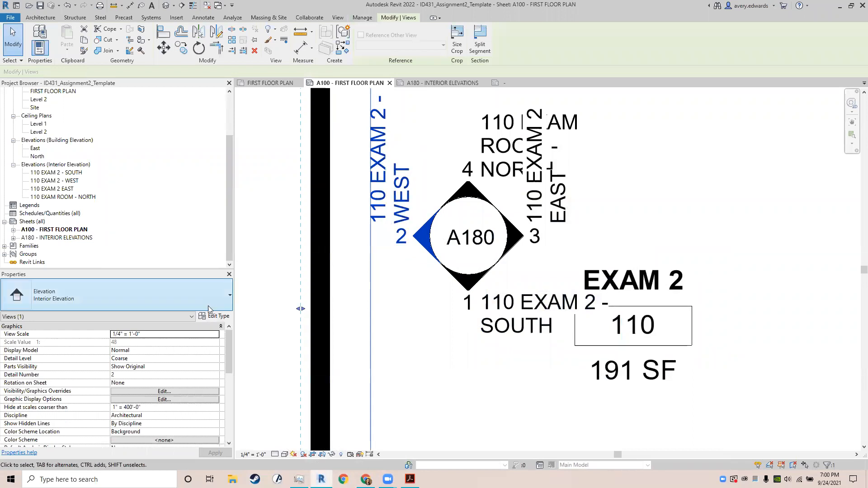
left_click(219, 316)
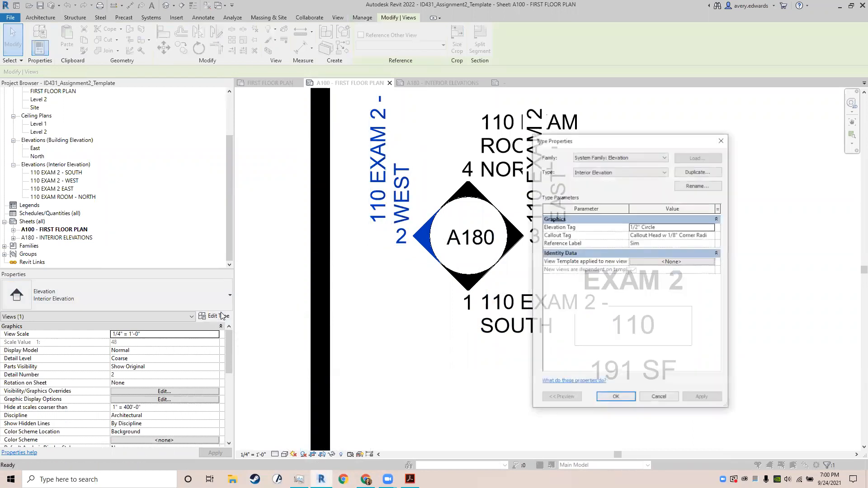
left_click(720, 141)
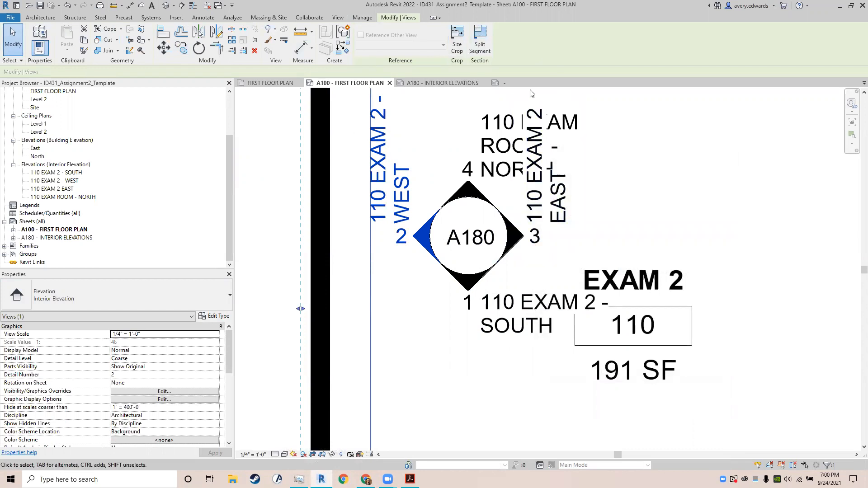
Step: In the open Elevation Mark Body_Circle family, enable Ref for the pointer's Detail Number type
left_click(506, 83)
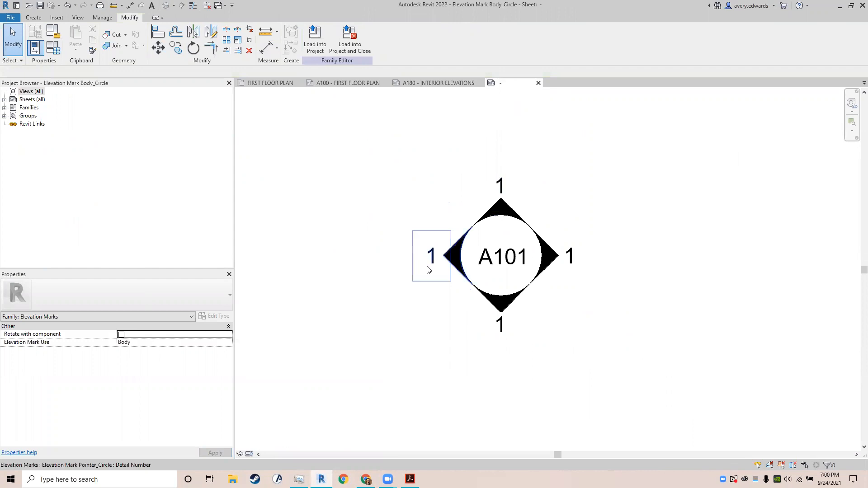
left_click(449, 262)
left_click(214, 316)
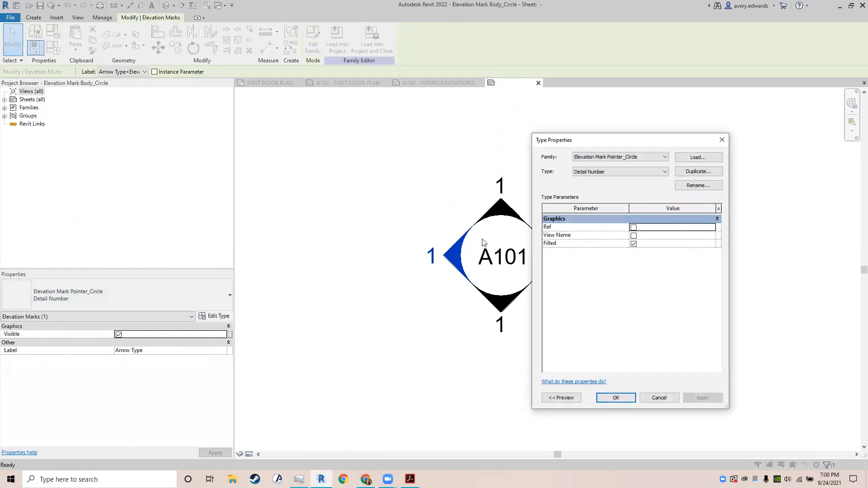
left_click(636, 220)
left_click(626, 220)
left_click(634, 227)
left_click(617, 400)
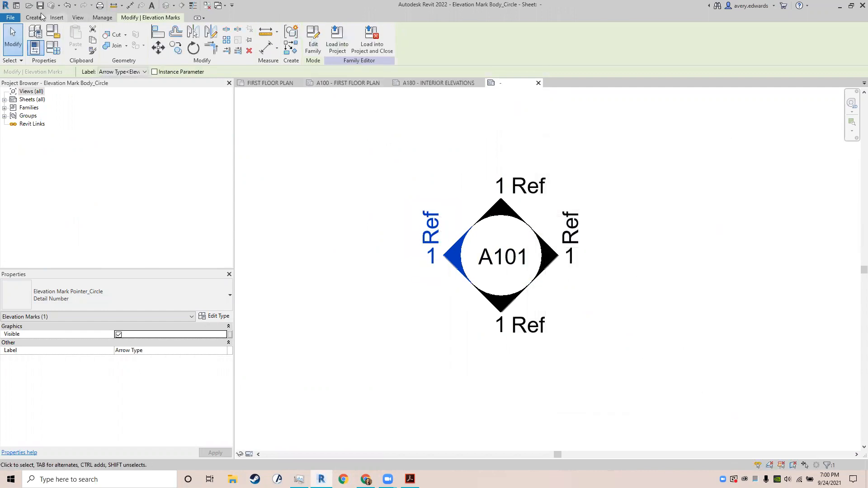
left_click(98, 19)
left_click(77, 20)
left_click(351, 160)
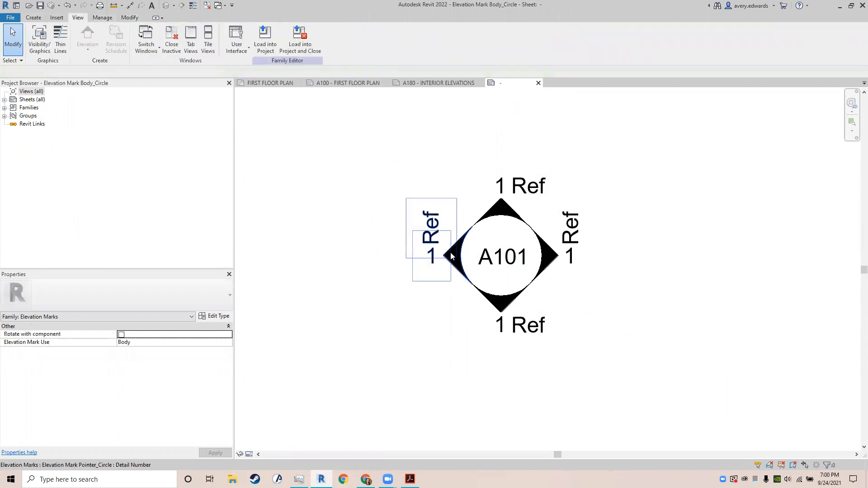
left_click(456, 253)
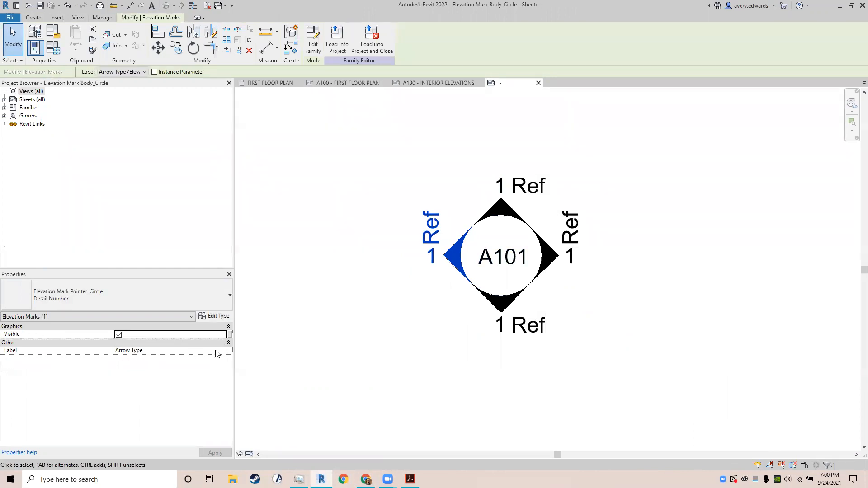
left_click(226, 316)
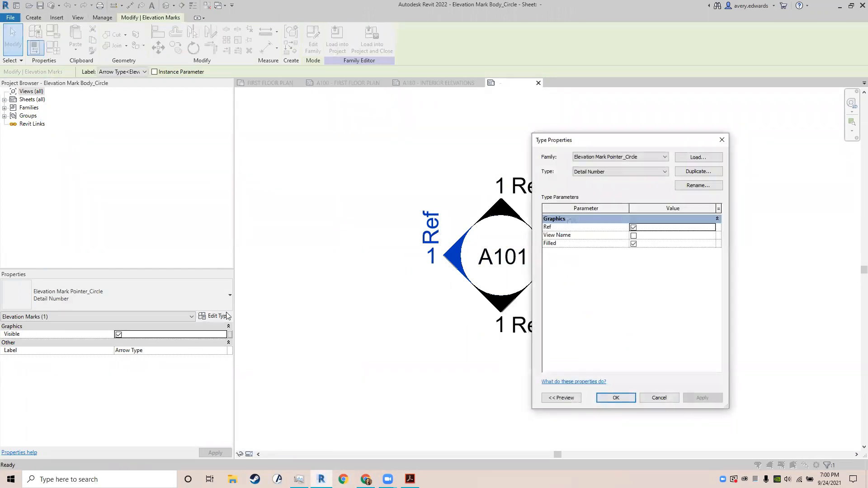
left_click(634, 244)
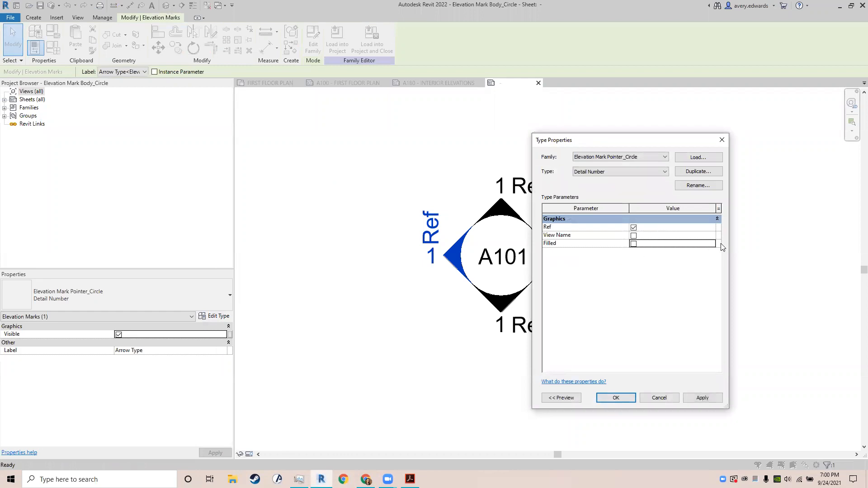
left_click(721, 141)
Step: Open the selected Elevation Mark Pointer_Circle family for editing and review its filled region's Solid Black type properties
left_click(322, 48)
scroll(565, 299, "up", 8)
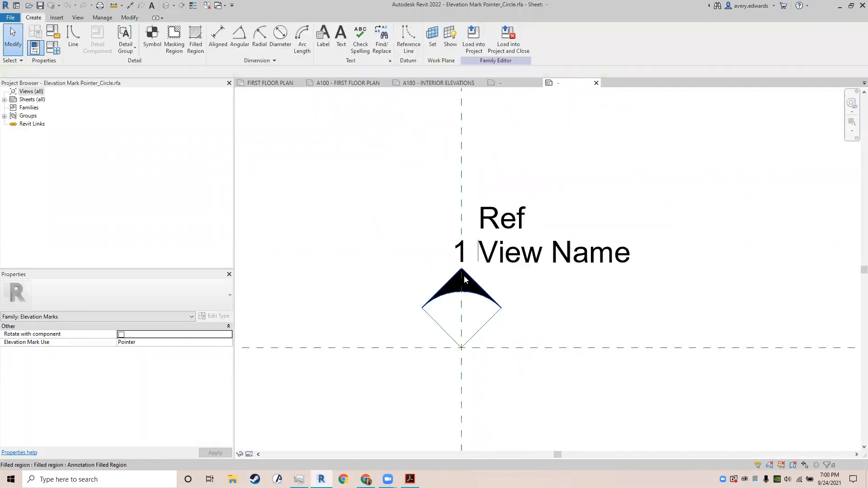
left_click(464, 275)
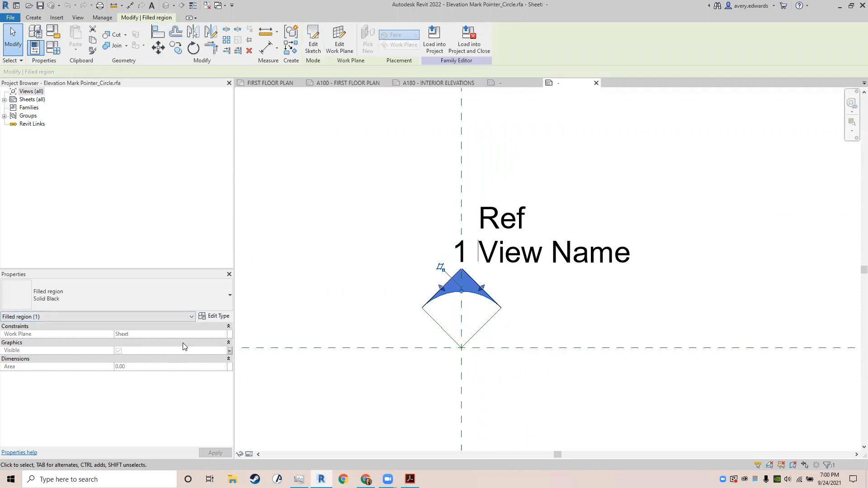
left_click(211, 319)
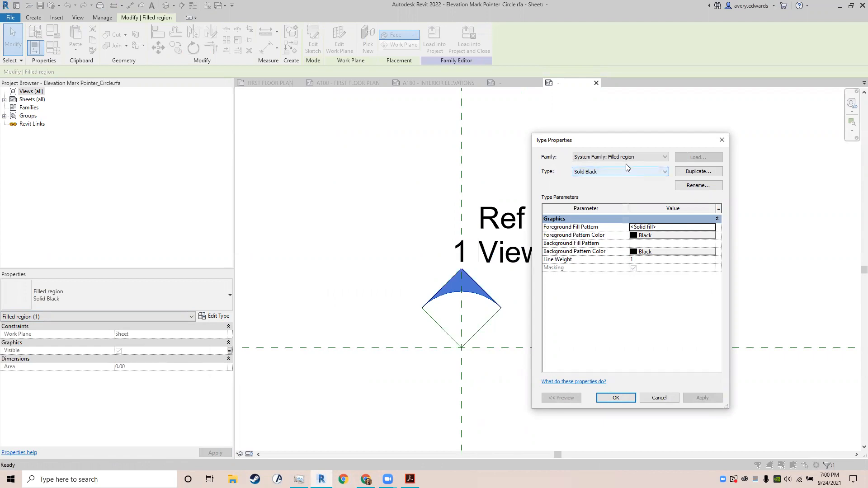
key("Escape")
Step: Review the parameters and type properties of the pointer's Ref and View Name label, and delete it along with the separate Ref label
left_click(572, 194)
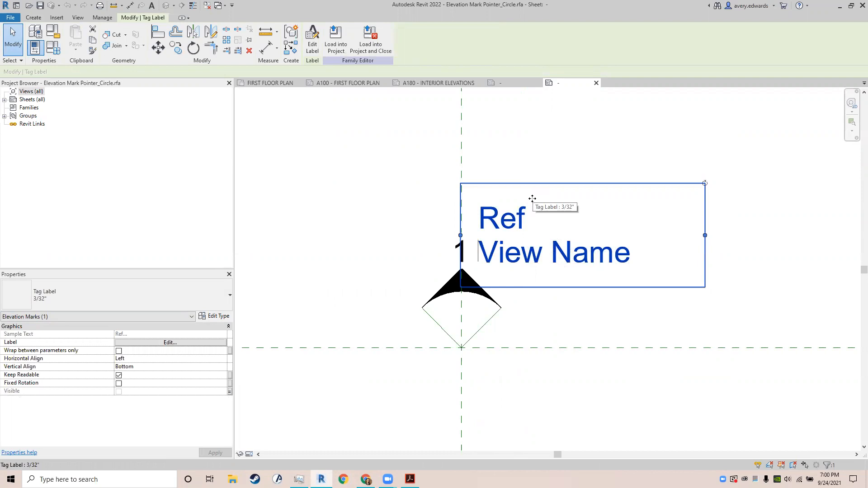
left_click(156, 344)
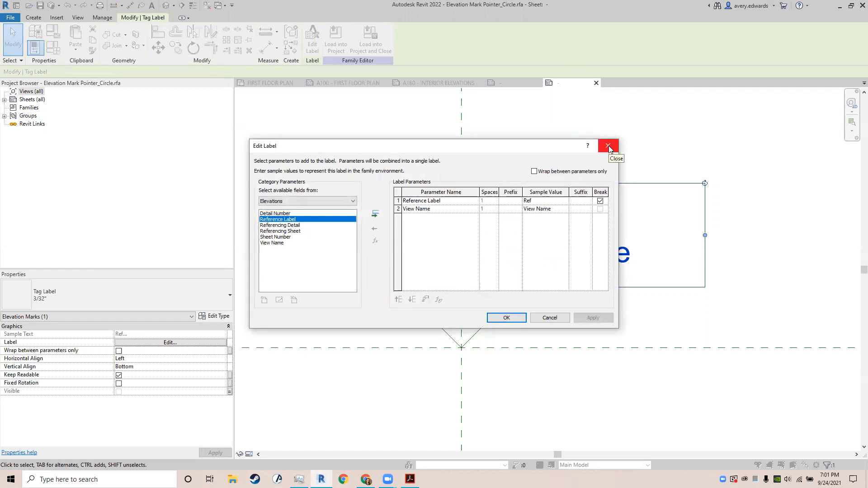
left_click(609, 146)
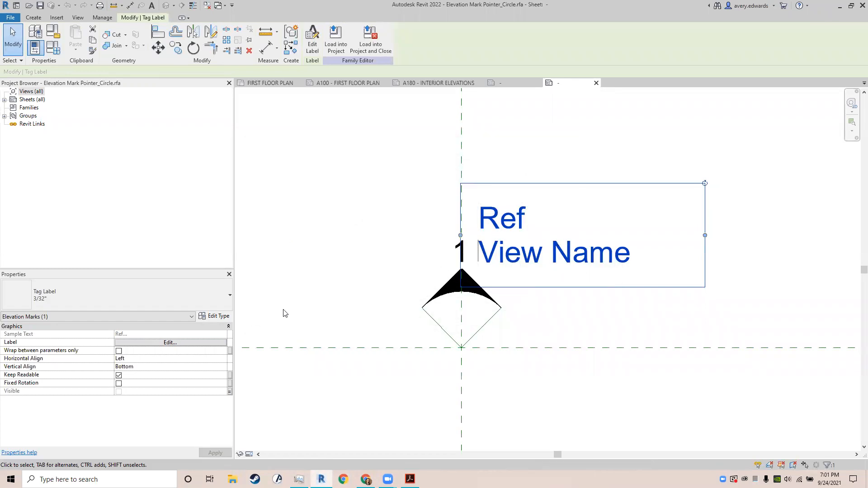
left_click(214, 318)
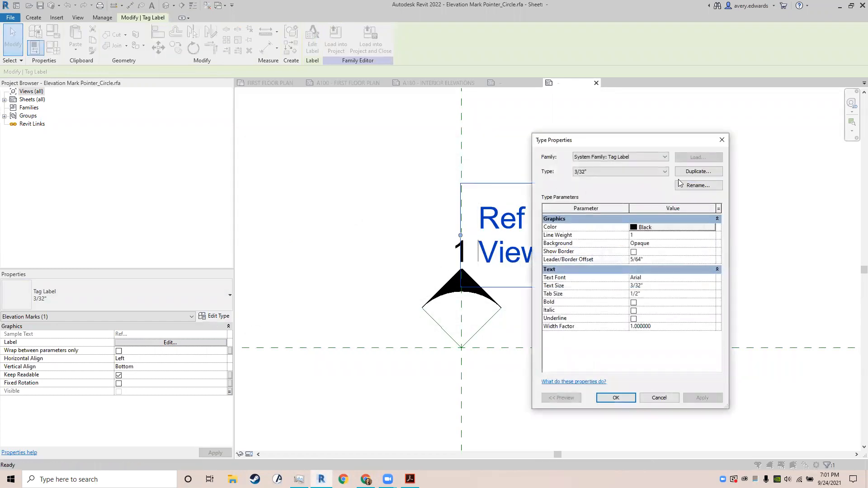
left_click(723, 140)
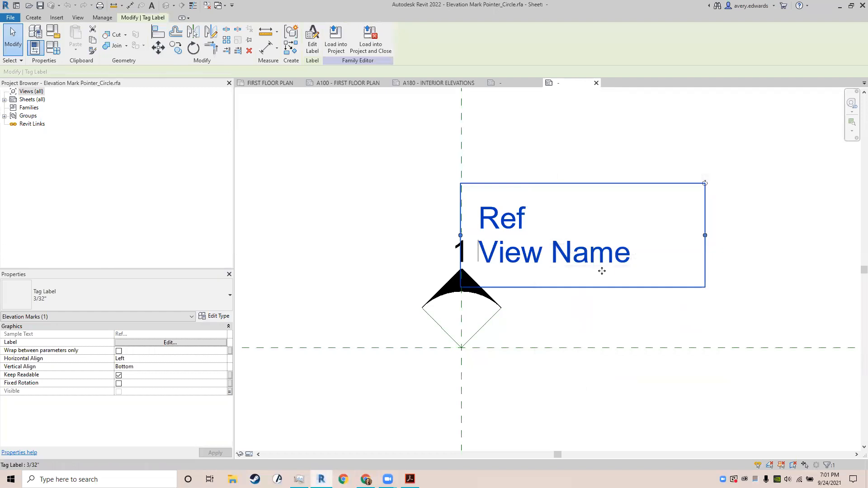
key("Delete")
left_click(503, 260)
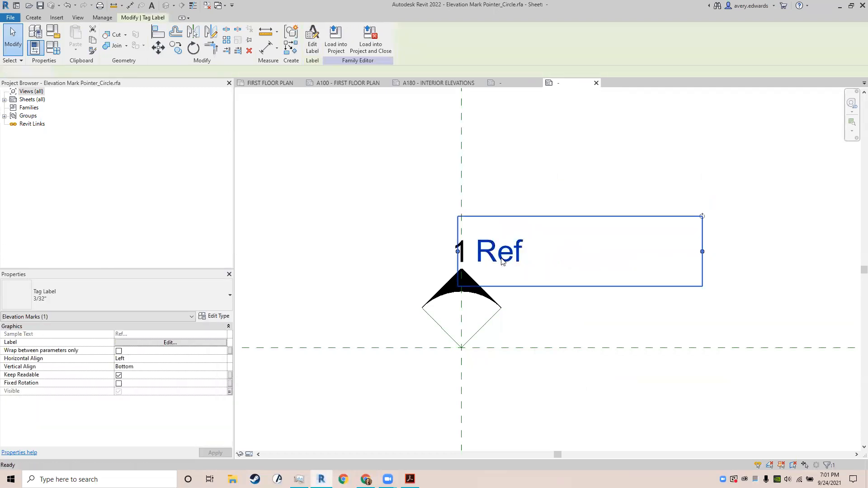
key("Delete")
Step: Load the edited pointer family into Elevation Mark Body_Circle.rfa only, overwriting the existing version and its parameter values
left_click(315, 41)
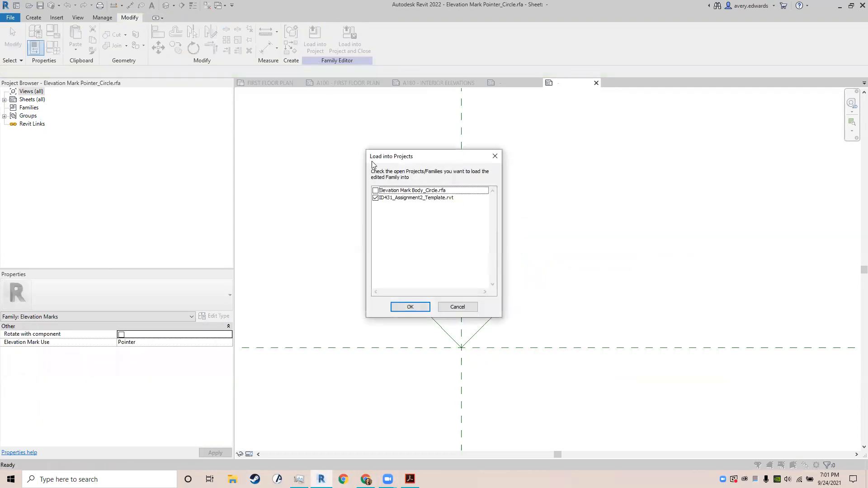
left_click(376, 191)
left_click(376, 198)
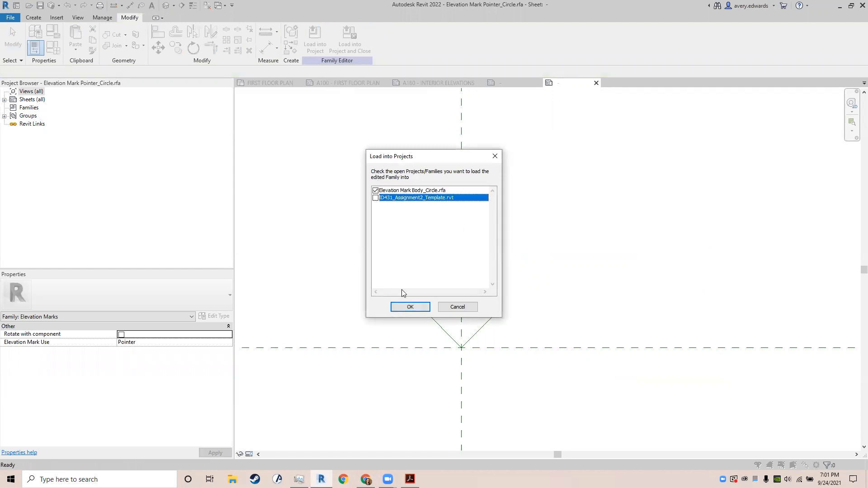
left_click(411, 307)
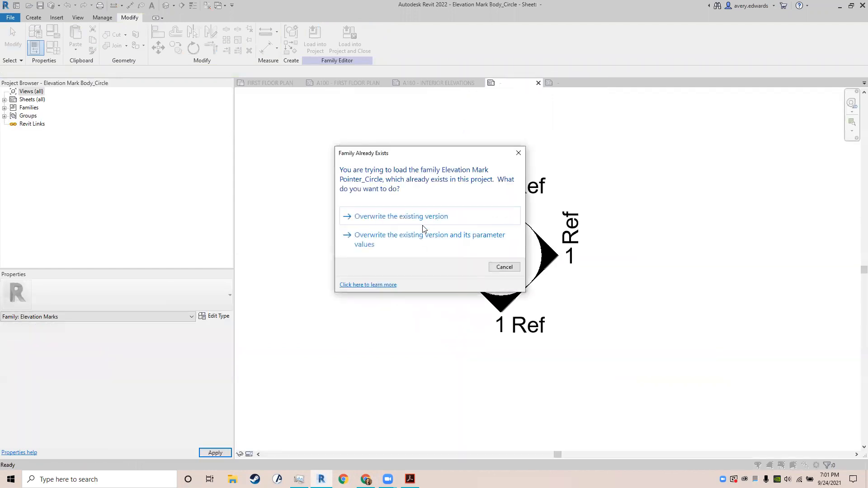
left_click(413, 242)
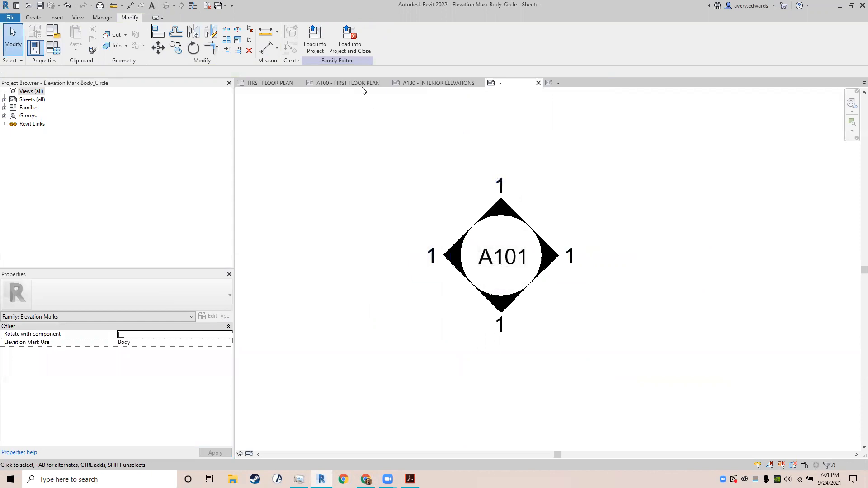
left_click(359, 46)
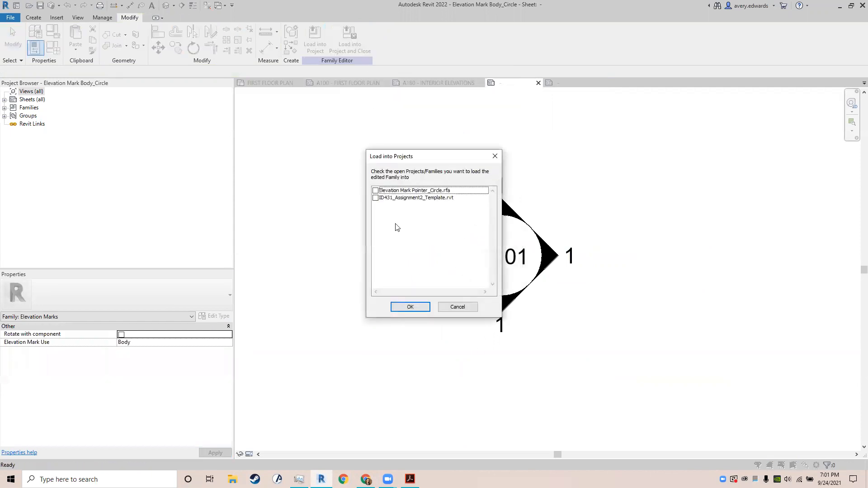
left_click(375, 199)
left_click(407, 309)
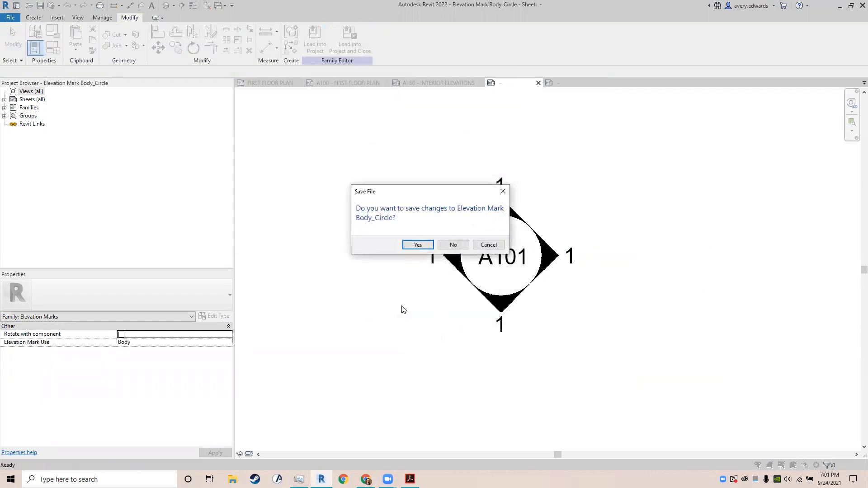
left_click(418, 245)
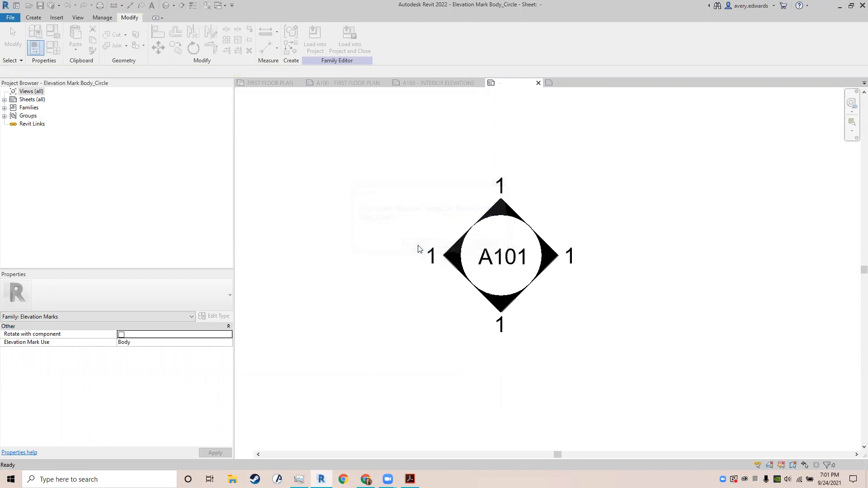
left_click(482, 245)
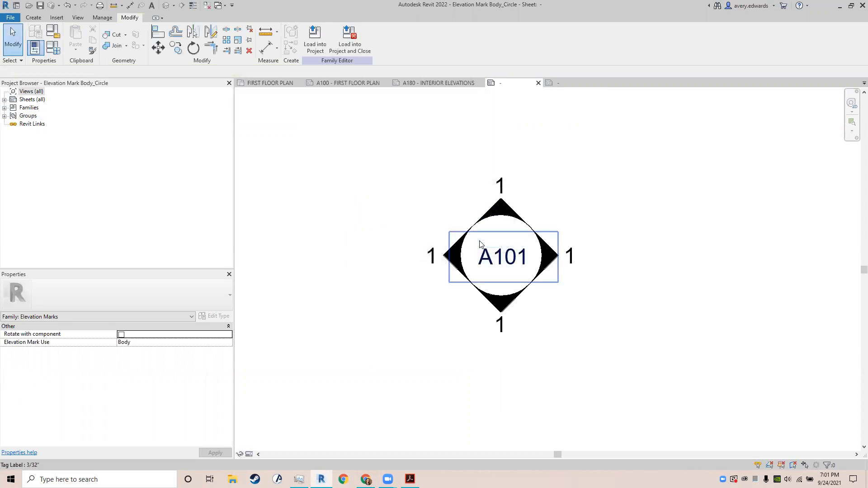
Step: Load the edited Elevation Mark Body_Circle family into ID431_Assignment2_Template.rvt and close it, overwriting the shared pointer sub-component family and its parameter values
left_click(353, 45)
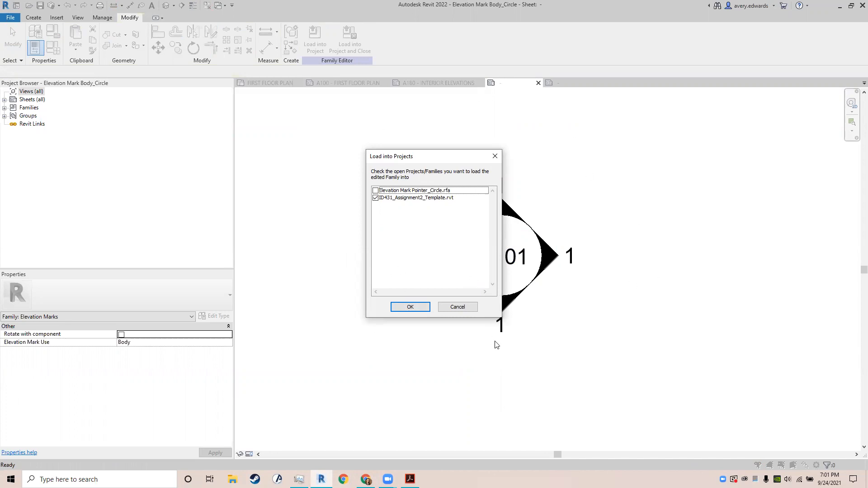
left_click(410, 307)
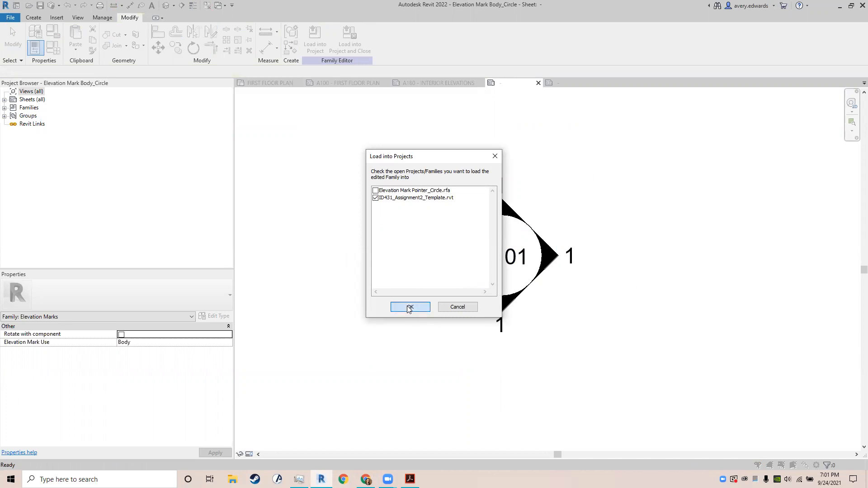
left_click(455, 245)
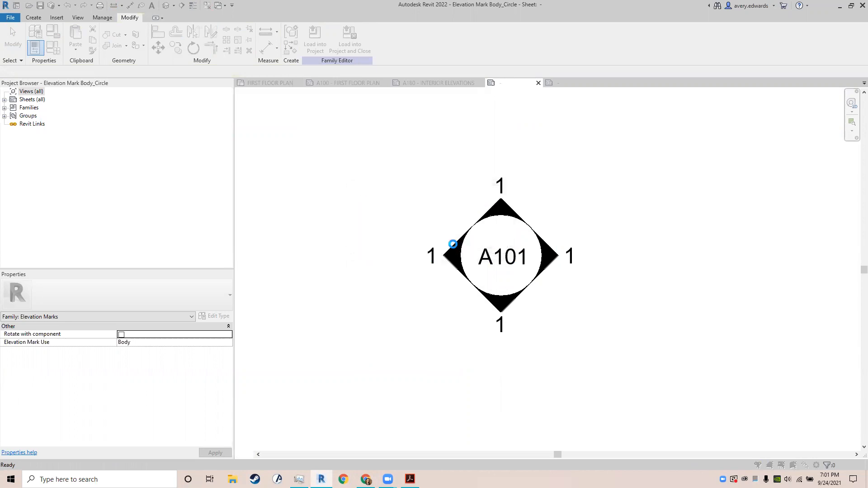
left_click(439, 246)
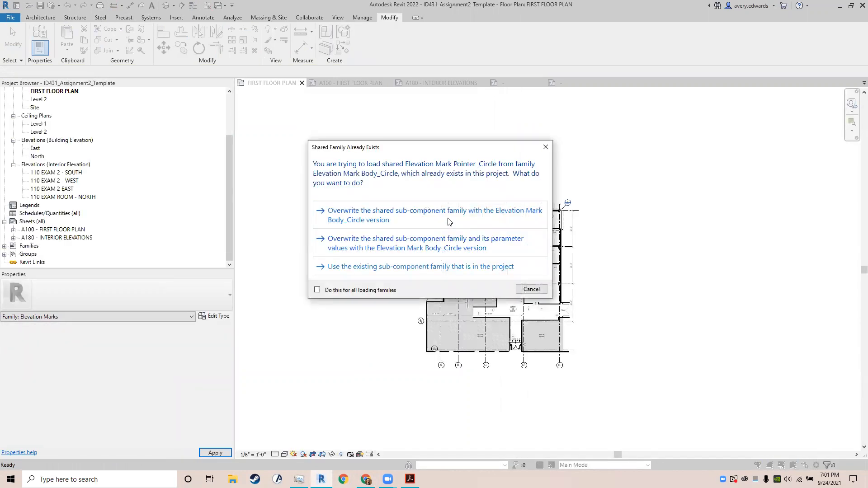
left_click(425, 249)
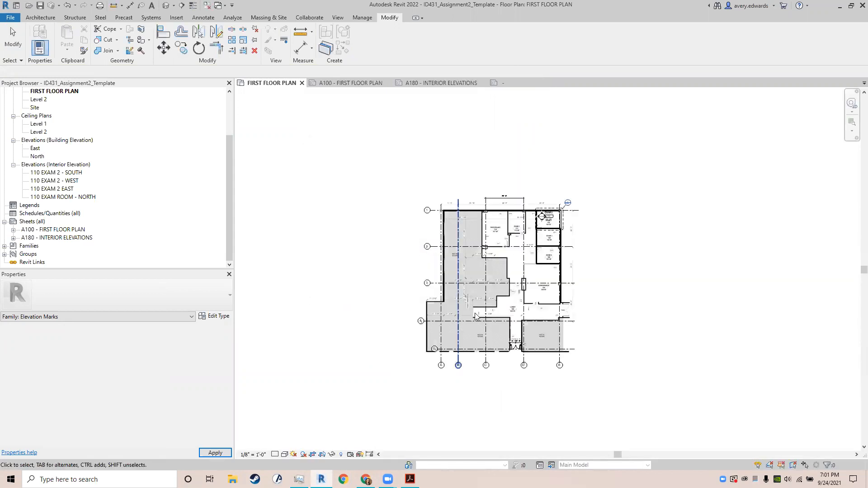
Step: Examine the Exam 2 elevation mark in the FIRST FLOOR PLAN view and on sheet A100, and deactivate the enlarged plan viewport
scroll(524, 244, "up", 5)
scroll(596, 92, "up", 3)
mouse_move(581, 121)
middle_mouse_down()
mouse_move(522, 196)
mouse_move(484, 207)
middle_mouse_up()
scroll(480, 206, "up", 3)
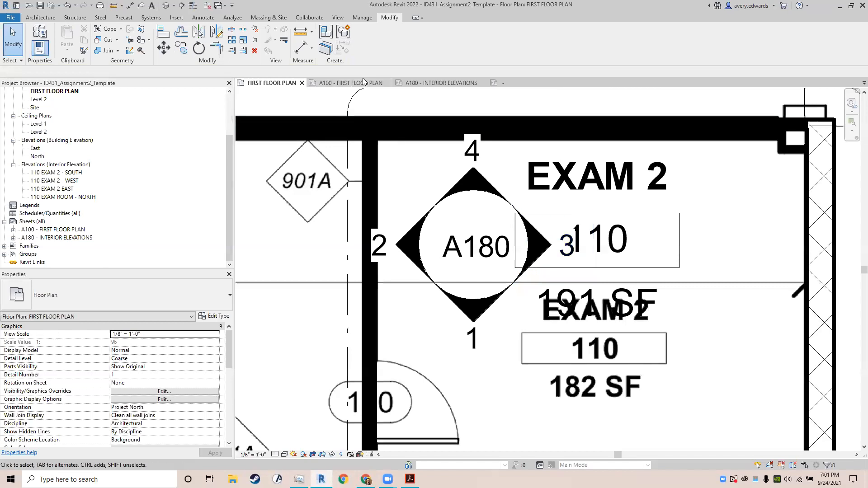
left_click(356, 84)
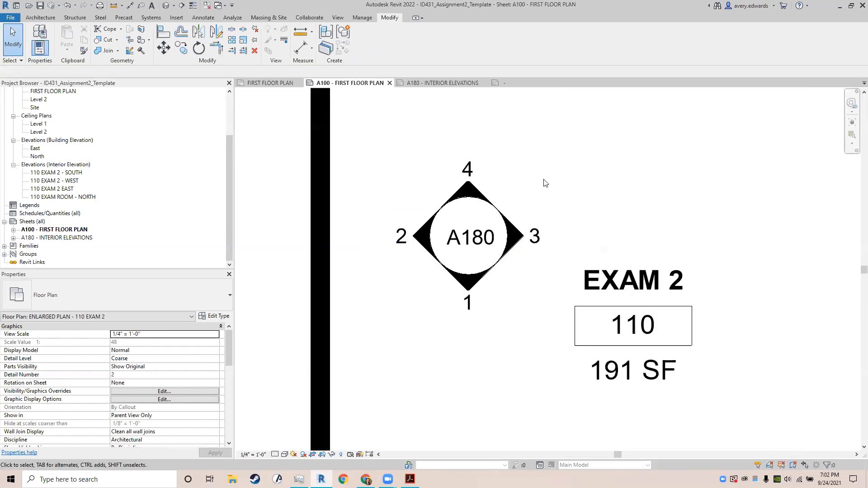
scroll(437, 227, "down", 3)
scroll(555, 296, "down", 4)
middle_click_drag(565, 314, 449, 351)
scroll(450, 351, "down", 3)
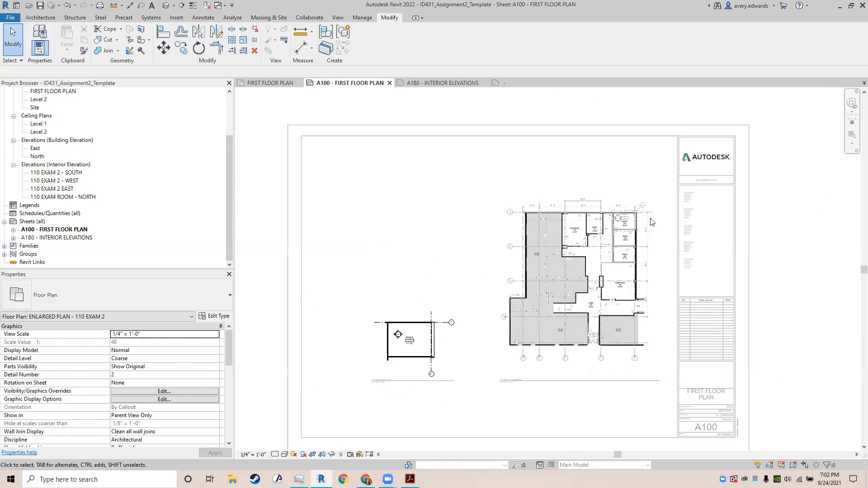
scroll(668, 244, "up", 5)
middle_click_drag(533, 150, 555, 250)
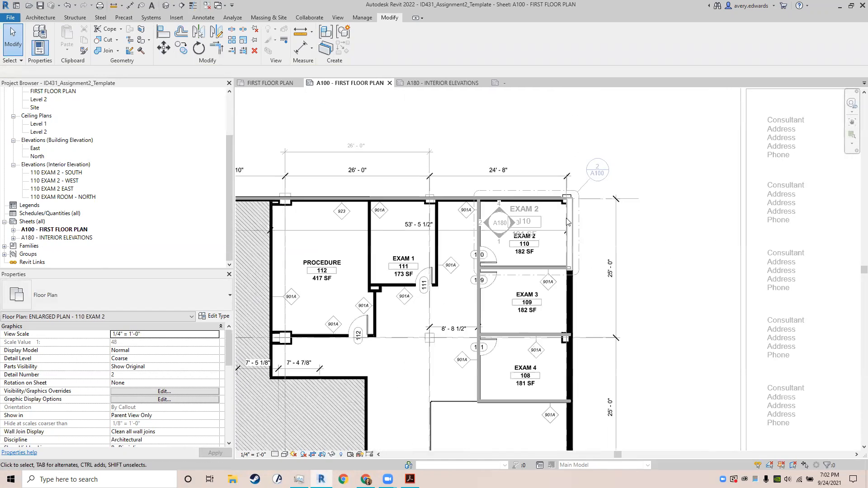
double_click(679, 179)
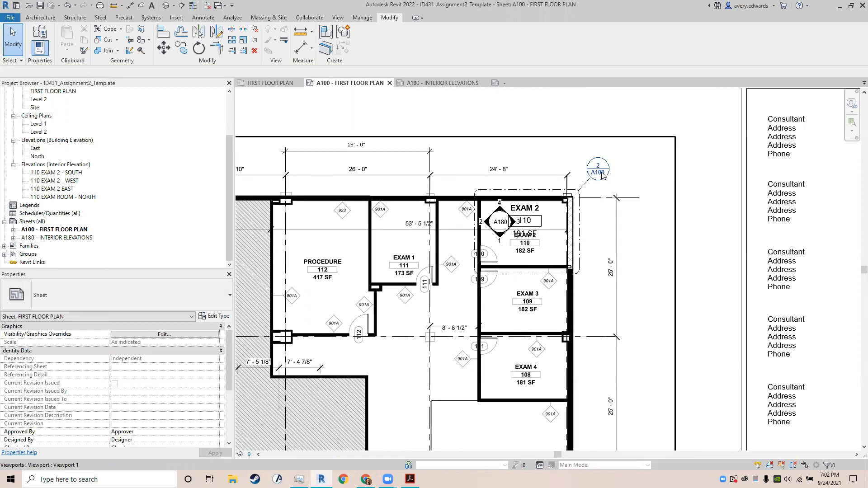
Step: Activate the Enlarged Plan viewport on sheet A100, compare its Exam 2 elevation mark with the first floor plan's, and deactivate the viewport
middle_click_drag(592, 218, 831, 116)
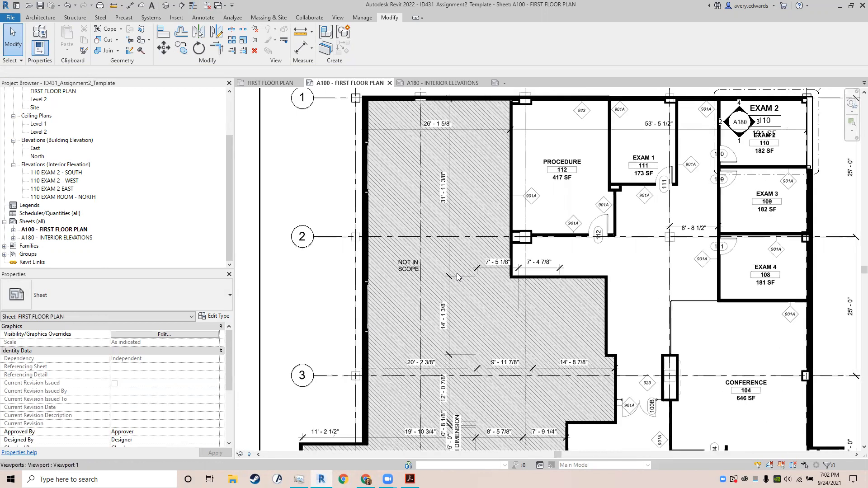
scroll(457, 275, "down", 4)
middle_click_drag(312, 323, 542, 197)
scroll(429, 332, "up", 1)
scroll(429, 331, "up", 2)
middle_click_drag(429, 331, 554, 278)
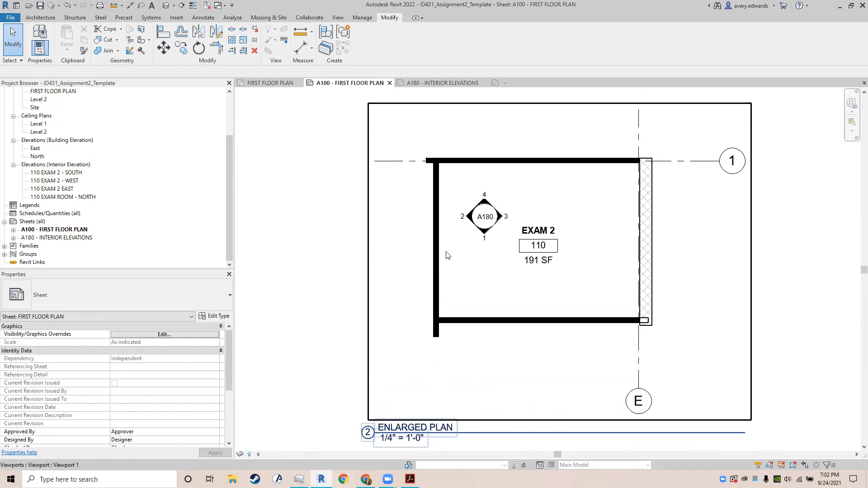
double_click(463, 233)
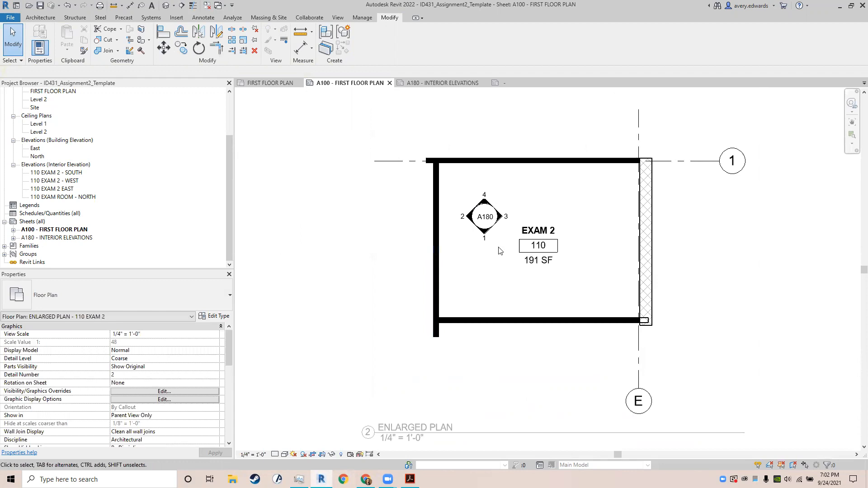
scroll(484, 222, "up", 4)
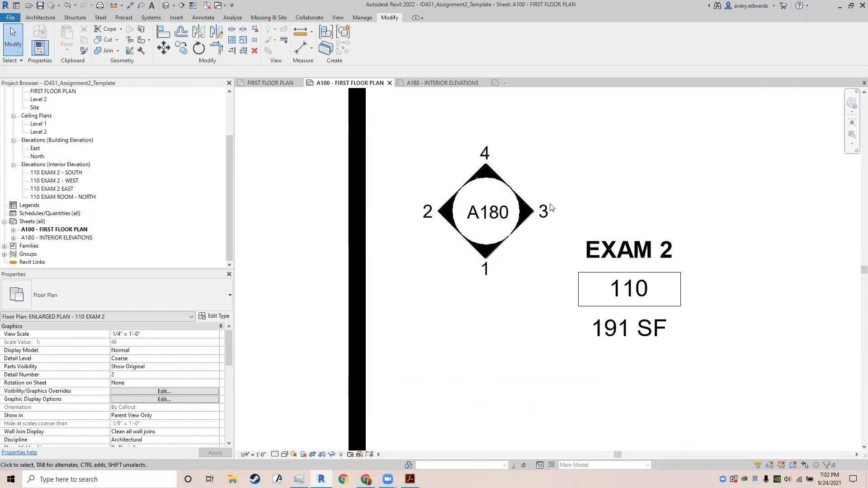
scroll(430, 242, "down", 5)
middle_click_drag(399, 248, 228, 265)
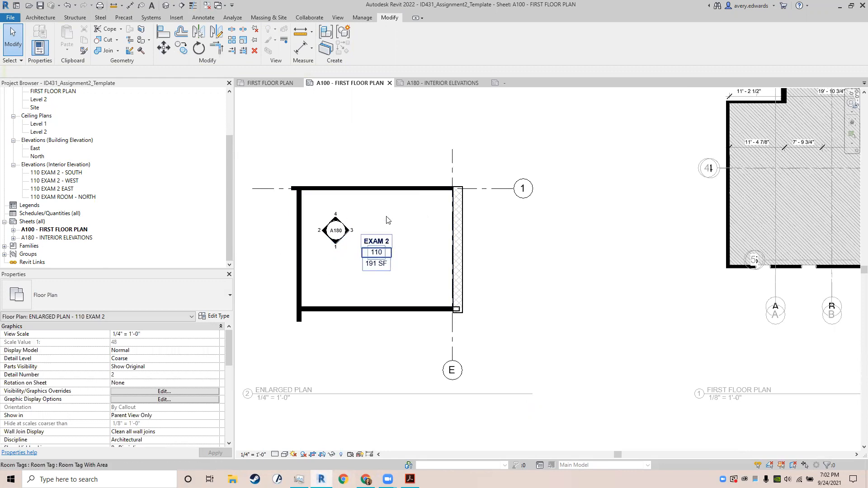
middle_click_drag(770, 147, 502, 255)
middle_click_drag(773, 98, 391, 342)
scroll(466, 146, "up", 4)
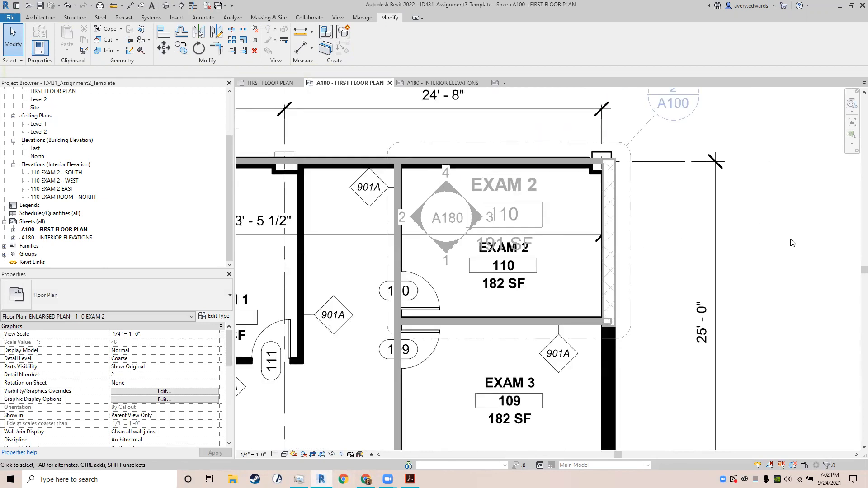
double_click(561, 260)
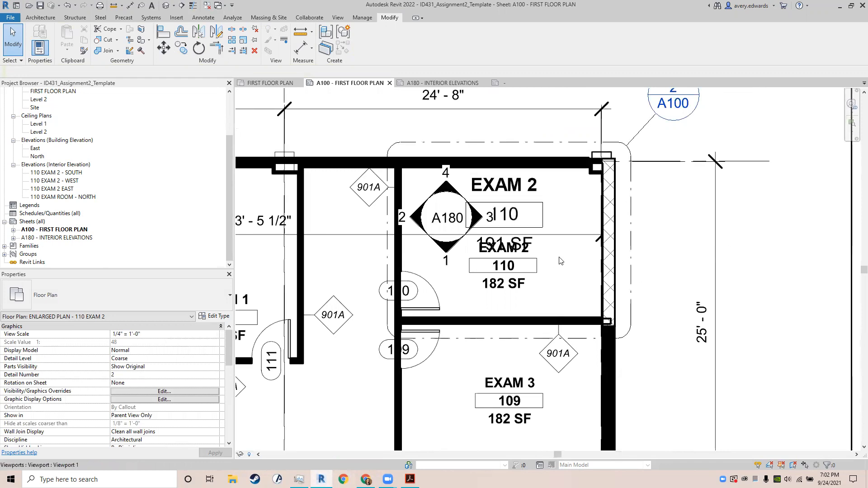
Step: Activate the First Floor Plan viewport on sheet A100 and check the Exam 2 mark's elevation 4 pointer by selecting it
left_click(565, 202)
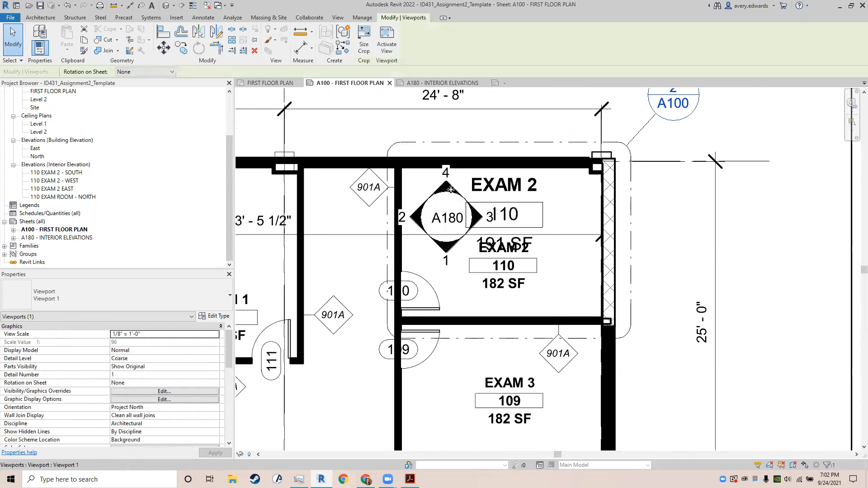
double_click(459, 198)
left_click(441, 204)
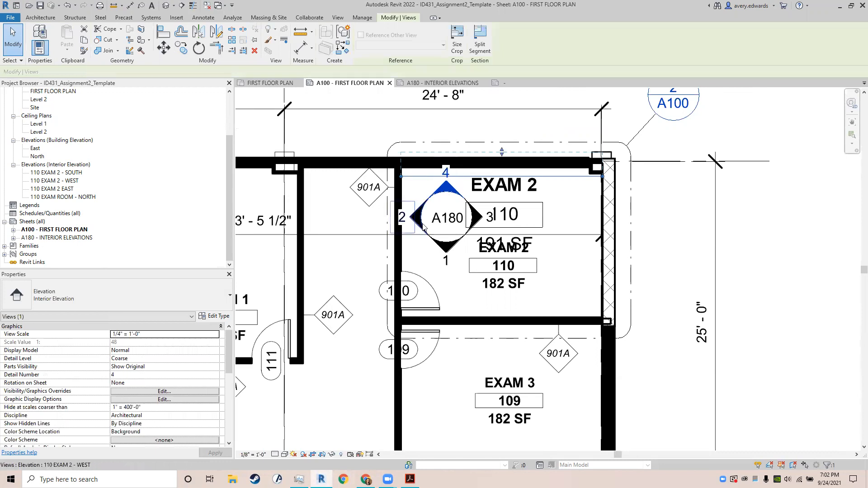
scroll(424, 224, "down", 4)
middle_click_drag(372, 258, 553, 230)
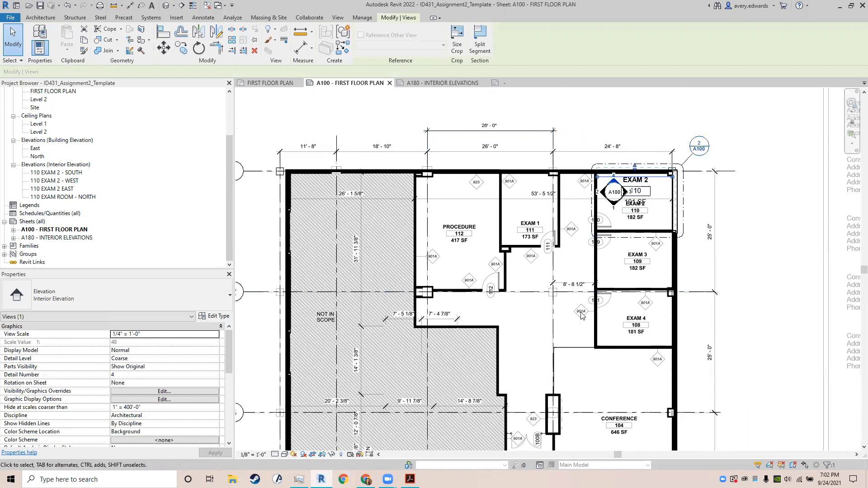
left_click(526, 333)
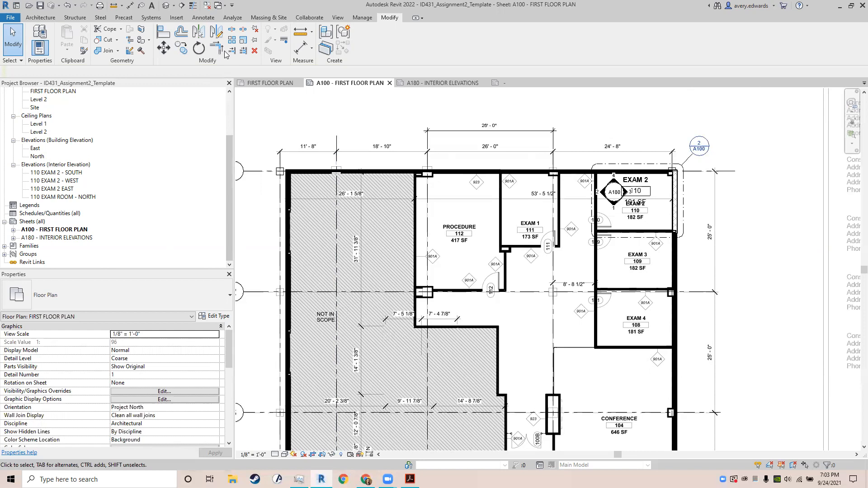
left_click(372, 20)
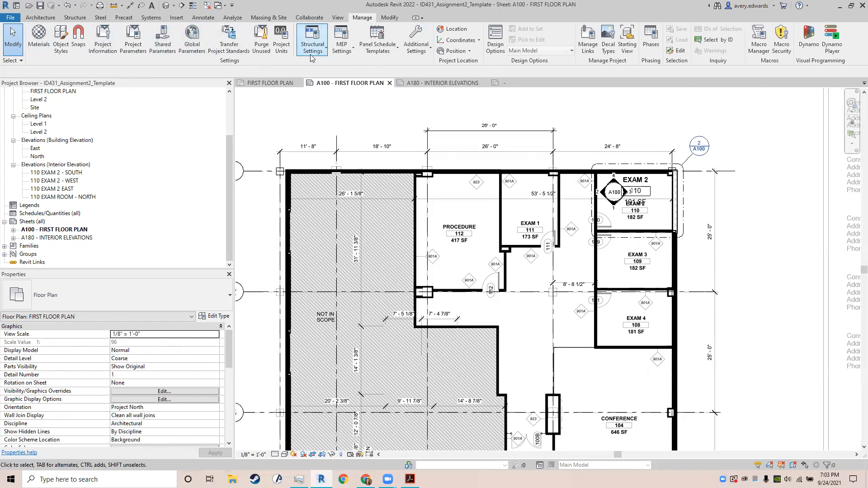
left_click(423, 53)
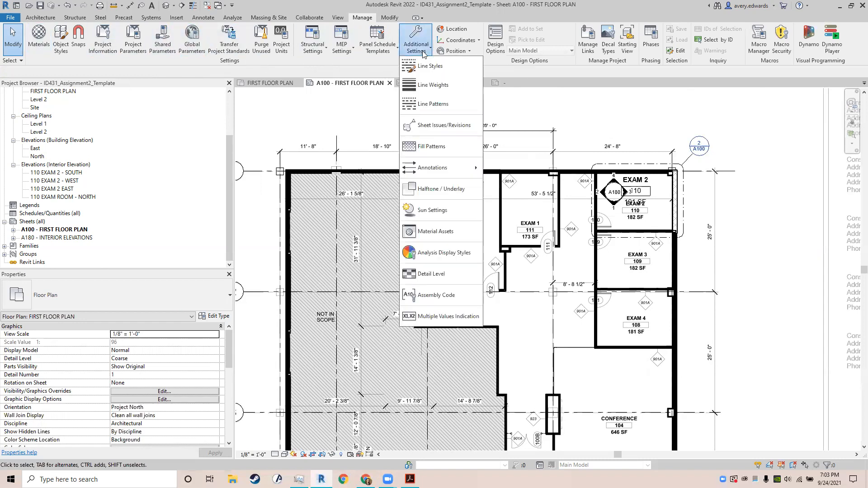
left_click(424, 54)
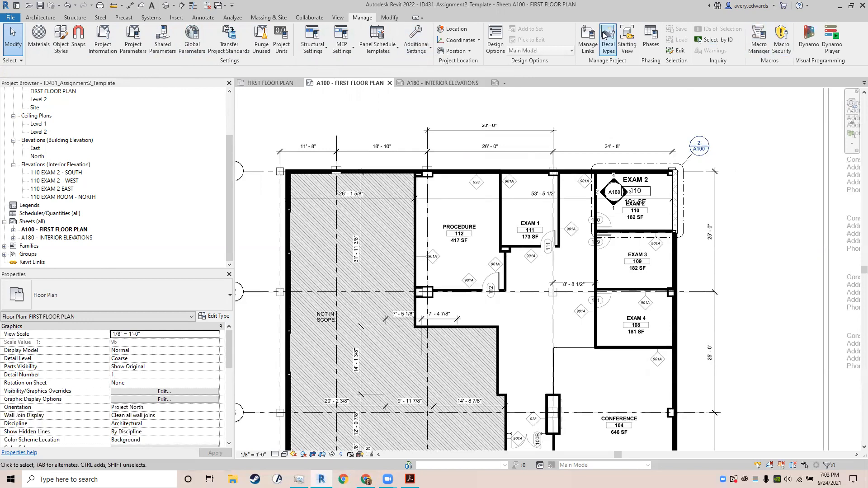
left_click(390, 17)
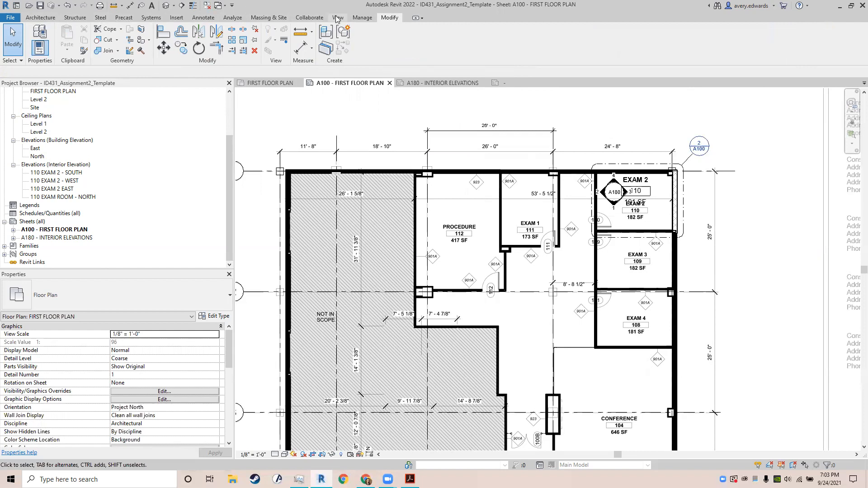
left_click(311, 18)
left_click(338, 18)
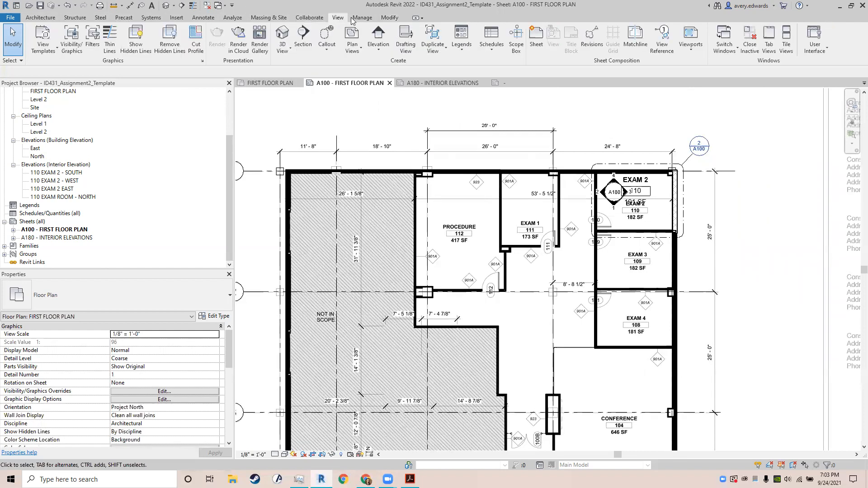
left_click(826, 41)
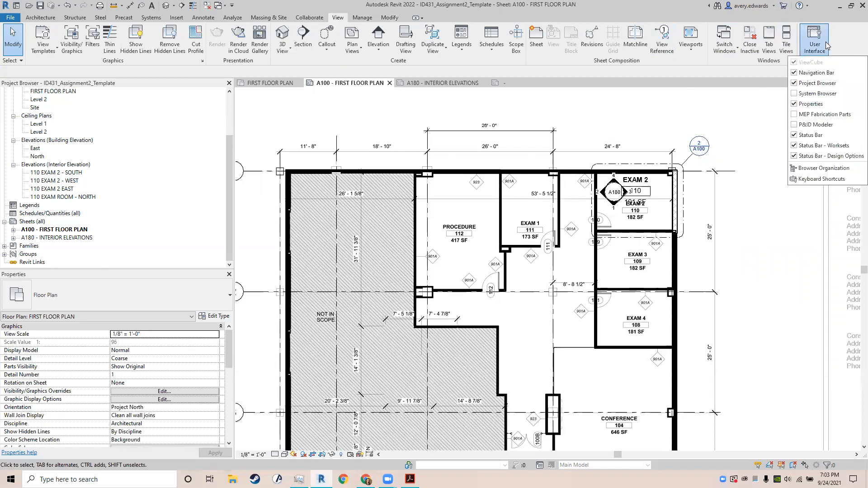
left_click(826, 36)
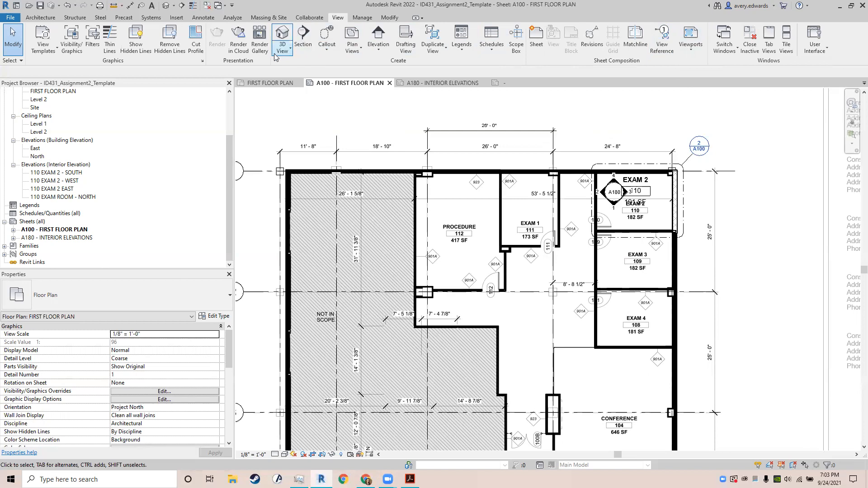
Step: Hide the Elevations annotation category in the FIRST FLOOR PLAN view through its visibility/graphic overrides
left_click(72, 38)
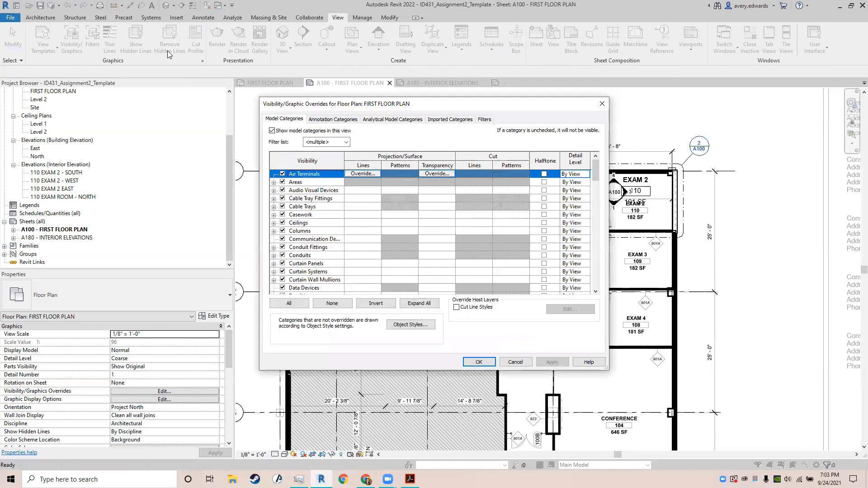
key("Escape")
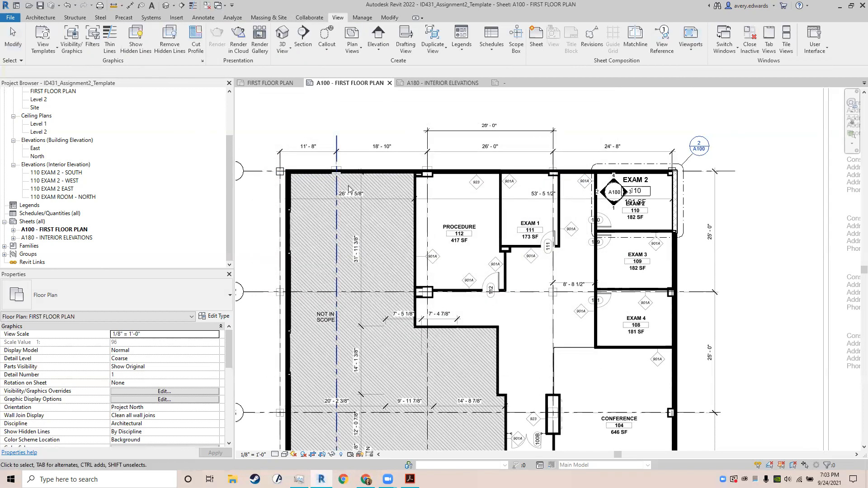
key("v")
key("g")
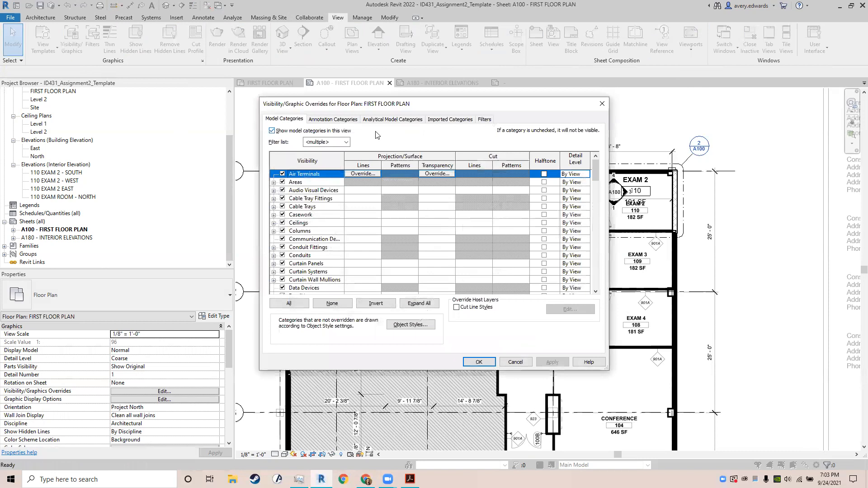
left_click(324, 121)
scroll(340, 216, "down", 10)
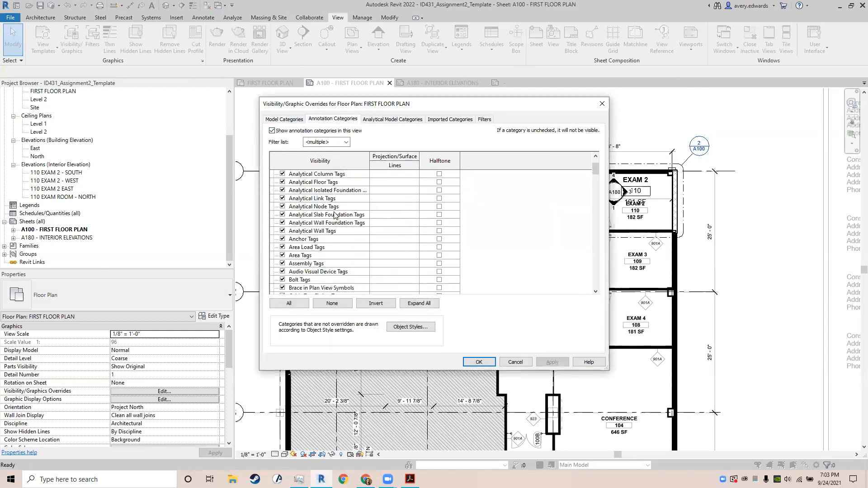
scroll(331, 225, "down", 4)
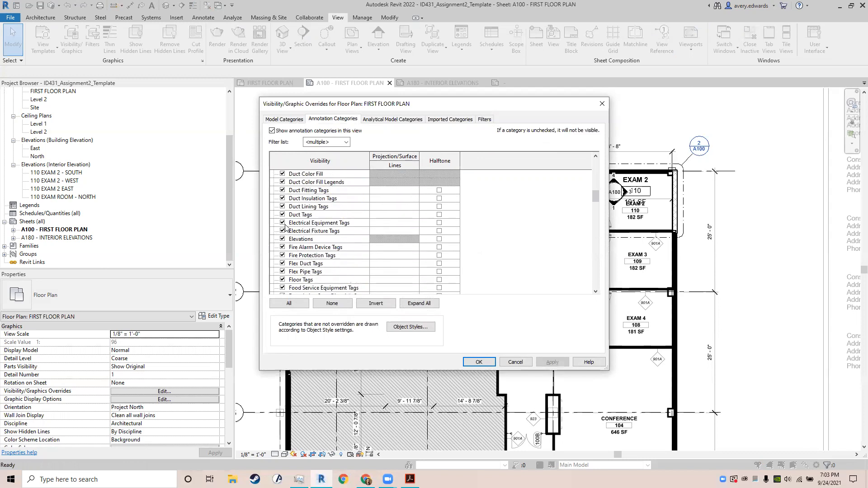
left_click(283, 239)
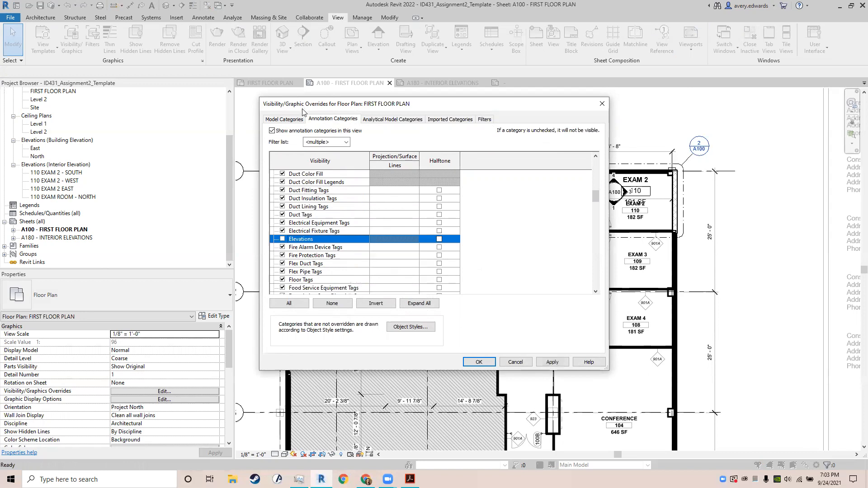
left_click_drag(302, 112, 385, 136)
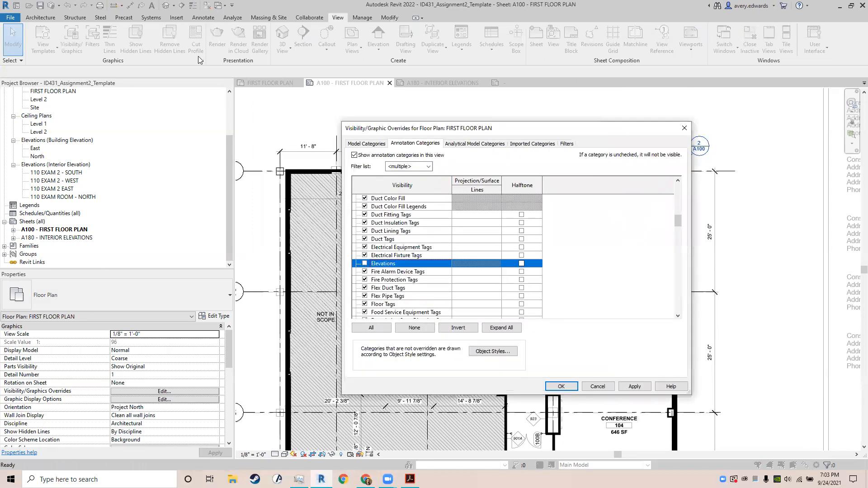
left_click(562, 386)
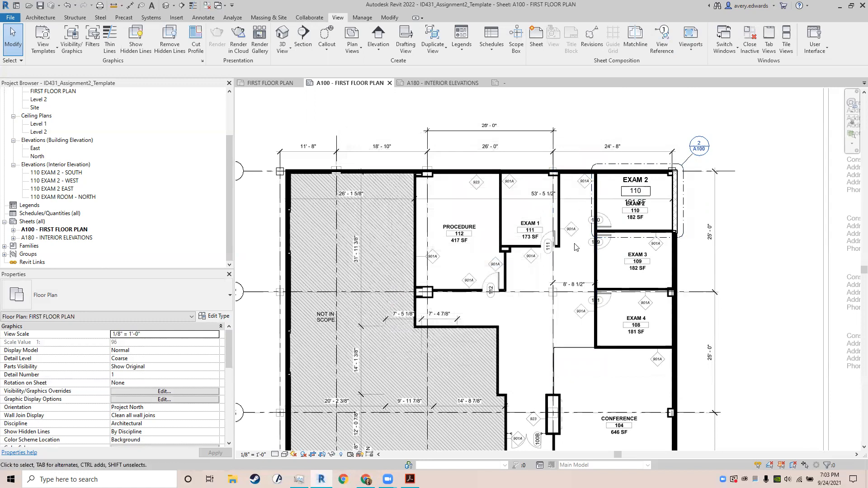
Step: Deactivate the first floor plan viewport and review the layout of sheet A100
middle_click_drag(445, 339, 512, 236)
scroll(417, 279, "down", 5)
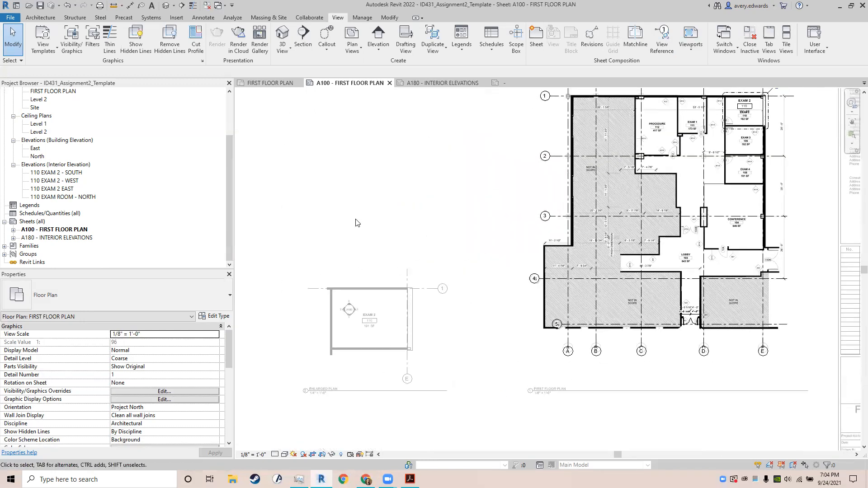
double_click(413, 184)
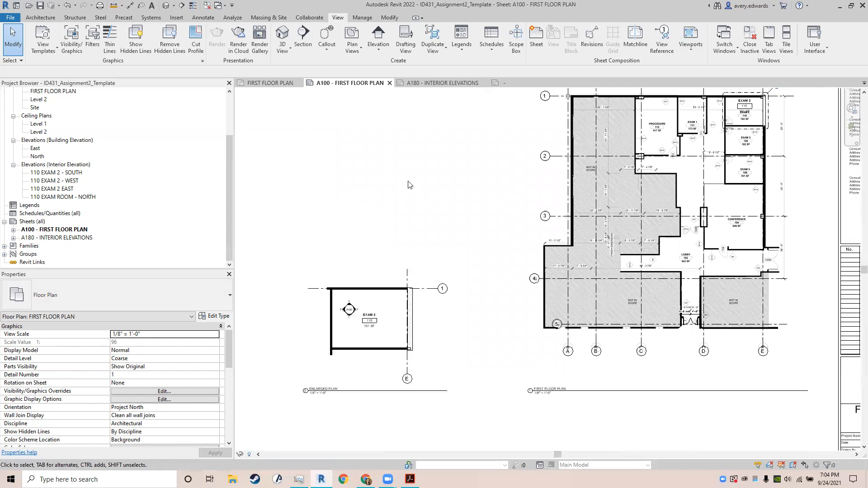
scroll(333, 213, "down", 2)
middle_click_drag(369, 232, 362, 268)
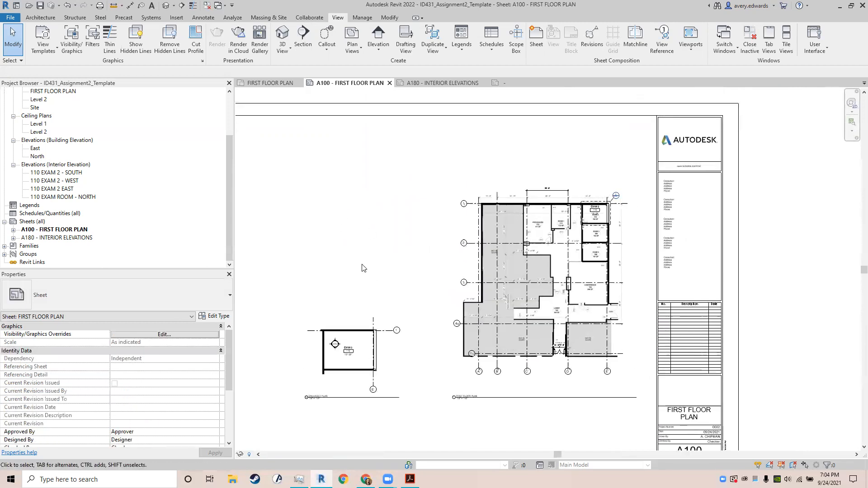
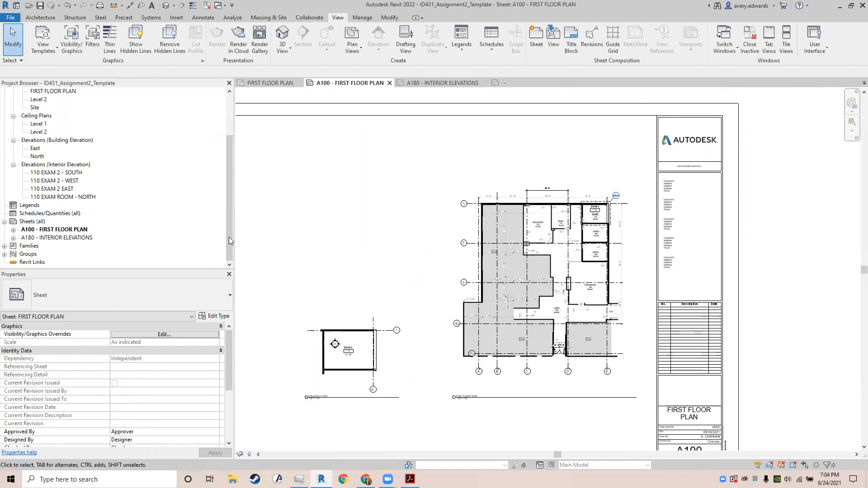
Step: Close the Elevation Mark Pointer_Circle.rfa family without saving its changes
scroll(63, 172, "up", 3)
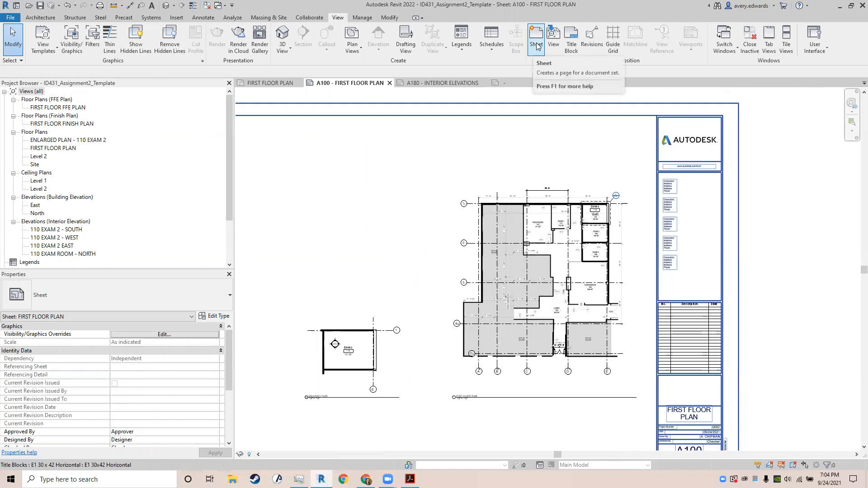
left_click(542, 83)
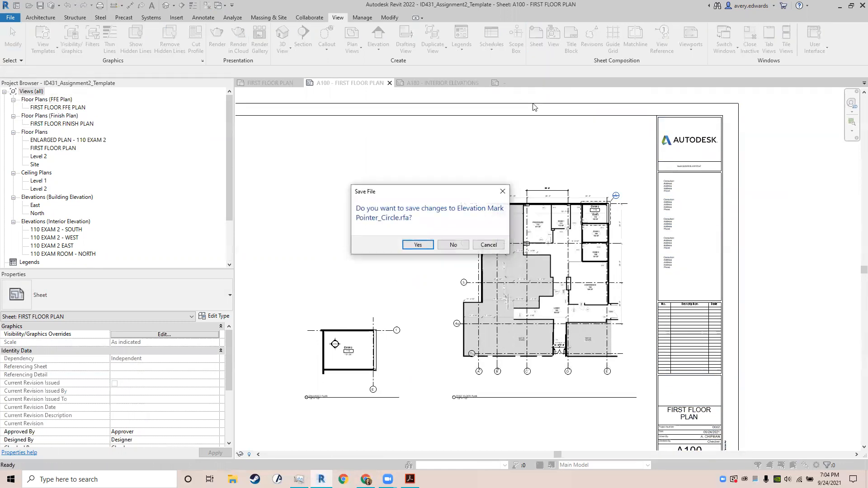
left_click(457, 246)
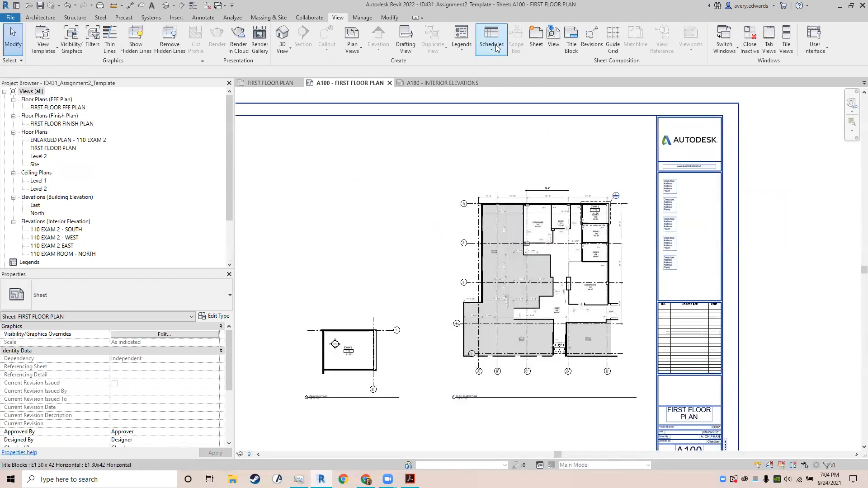
Step: Create a new sheet with the E1 30x42 Horizontal titleblock
left_click(537, 36)
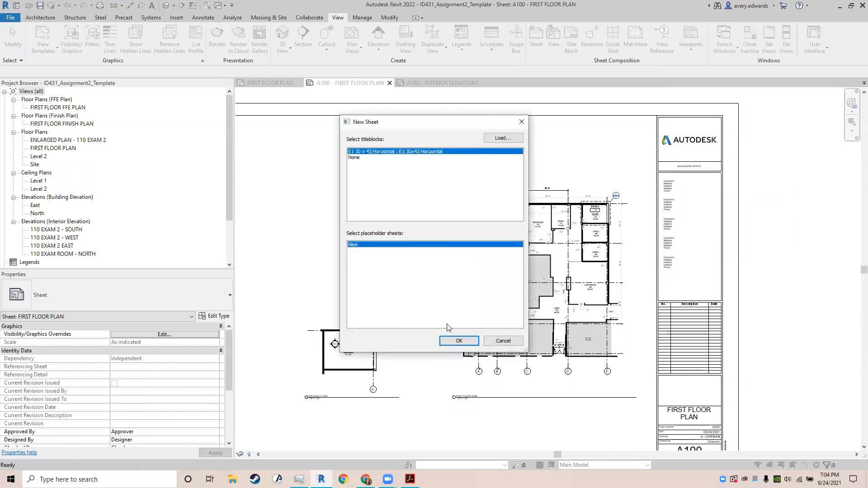
left_click(460, 337)
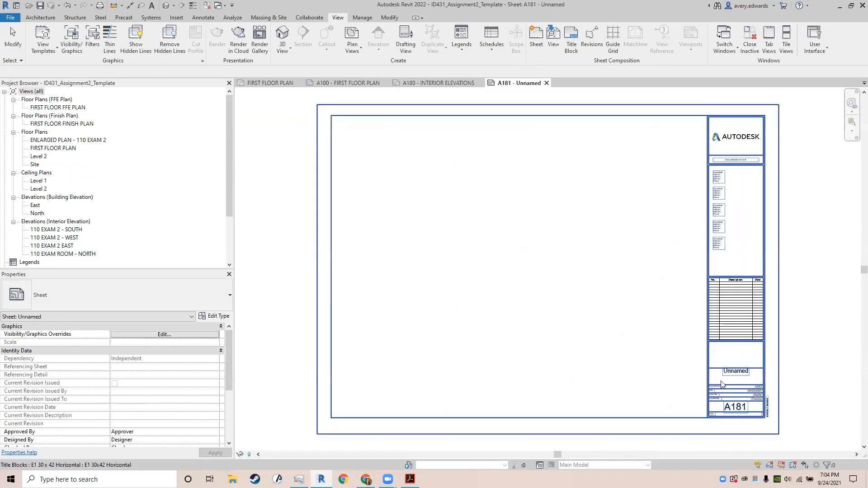
left_click(736, 372)
left_click(736, 372)
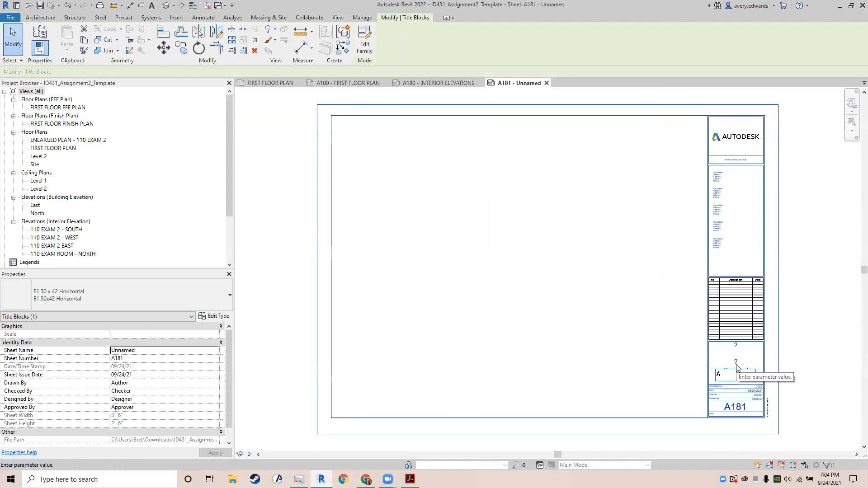
type("A800")
left_click(736, 367)
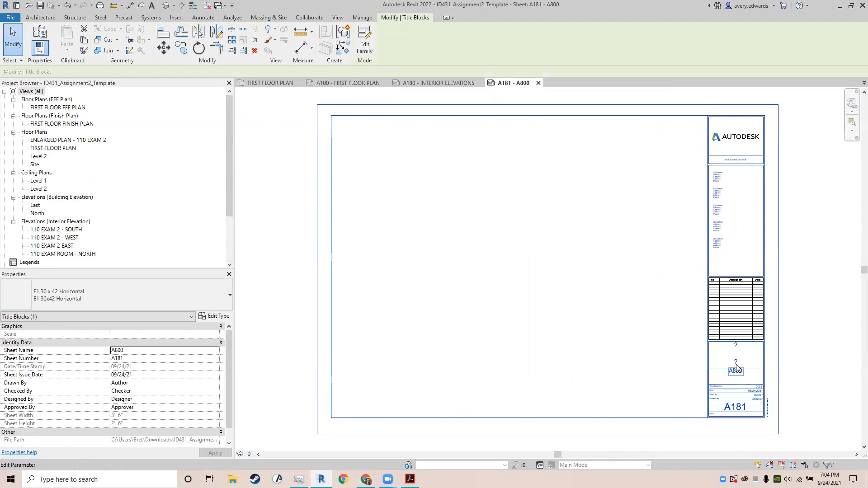
Step: Name the new sheet FIRST FLOOR FINISH PLAN and set its sheet number to A800 in the titleblock
left_click(736, 369)
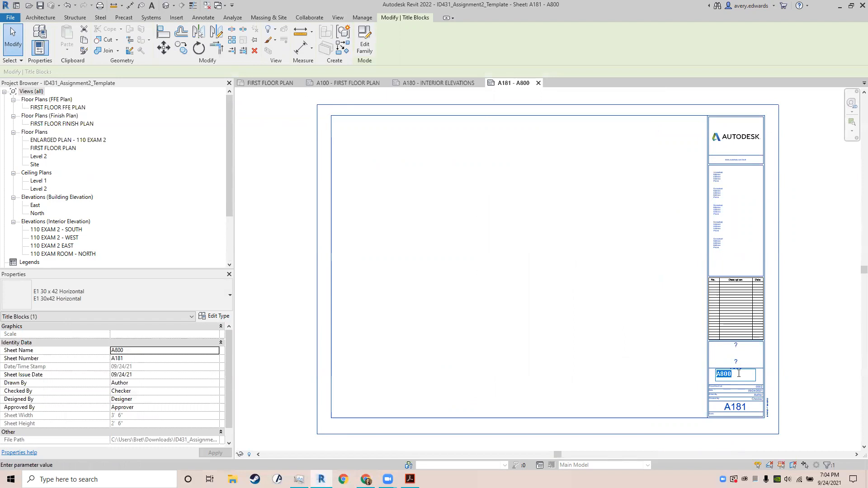
type("FIRST FLOOR FINISH PLAN")
left_click(742, 365)
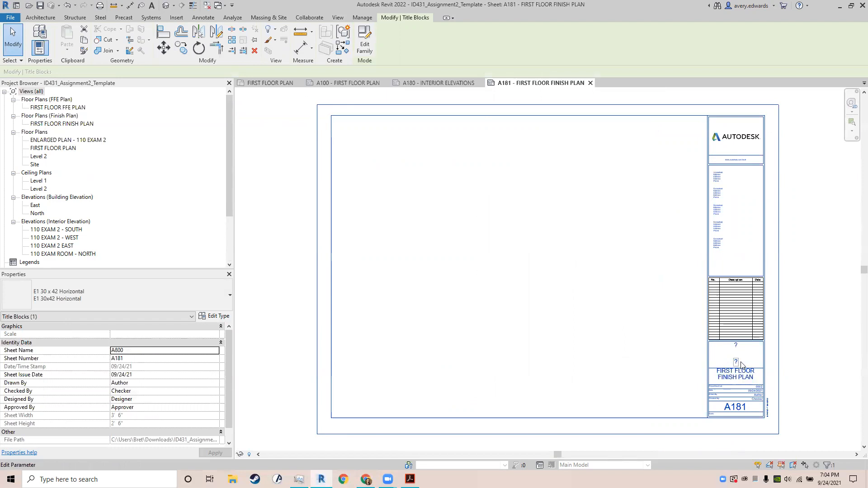
left_click(736, 407)
type("A")
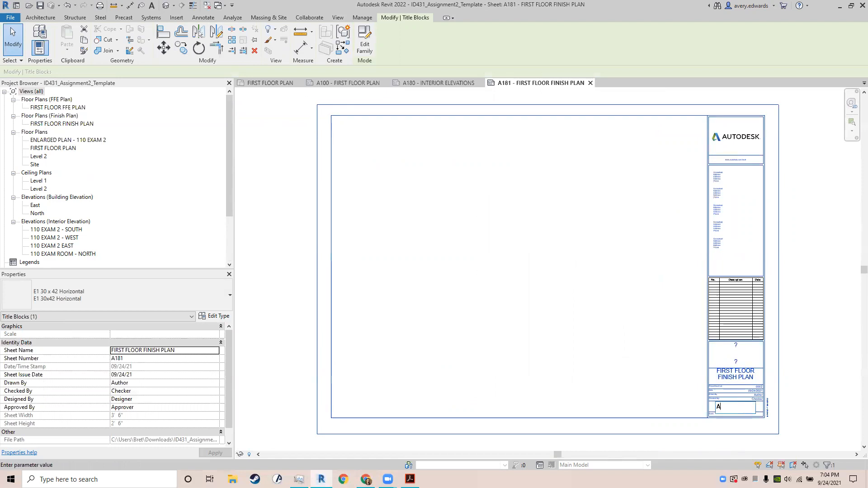
type("800")
left_click(295, 280)
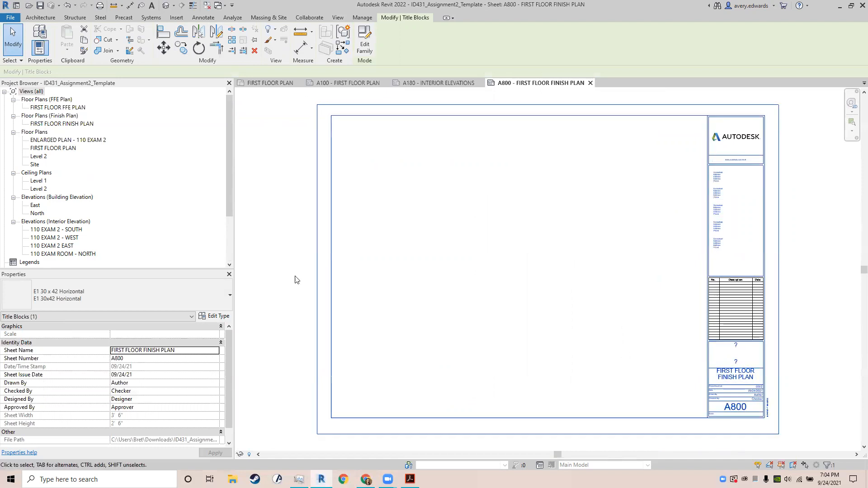
Step: Place the FIRST FLOOR FINISH PLAN view on sheet A800, toward the titleblock side of the drawing area
left_click(51, 124)
left_click_drag(419, 198, 533, 242)
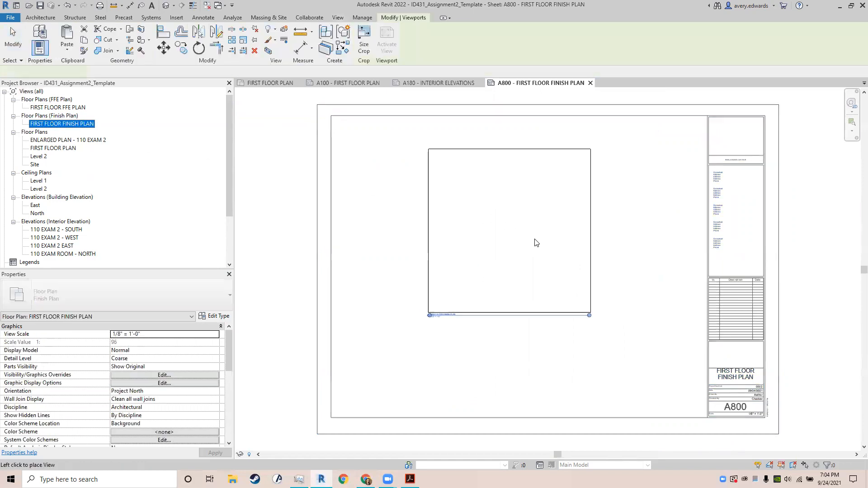
left_click(594, 239)
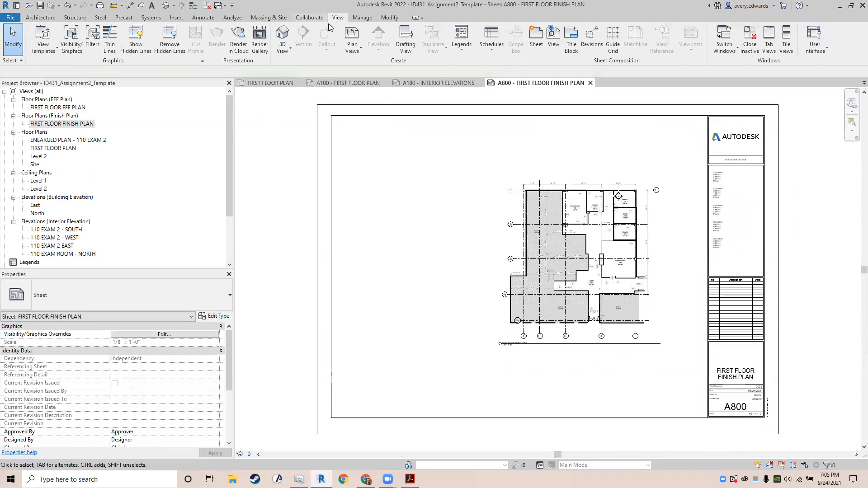
Step: Create another sheet with the E1 30x42 Horizontal titleblock and name it FIRST FLOOR FFE PLAN
left_click(536, 36)
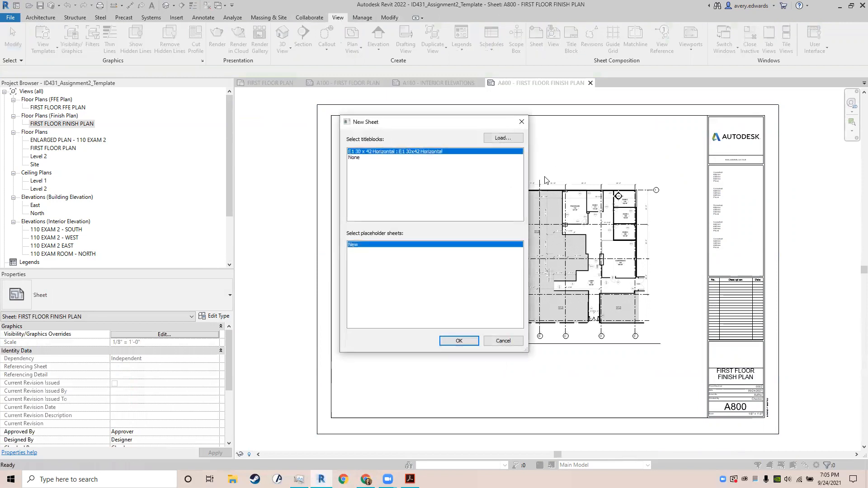
left_click(459, 341)
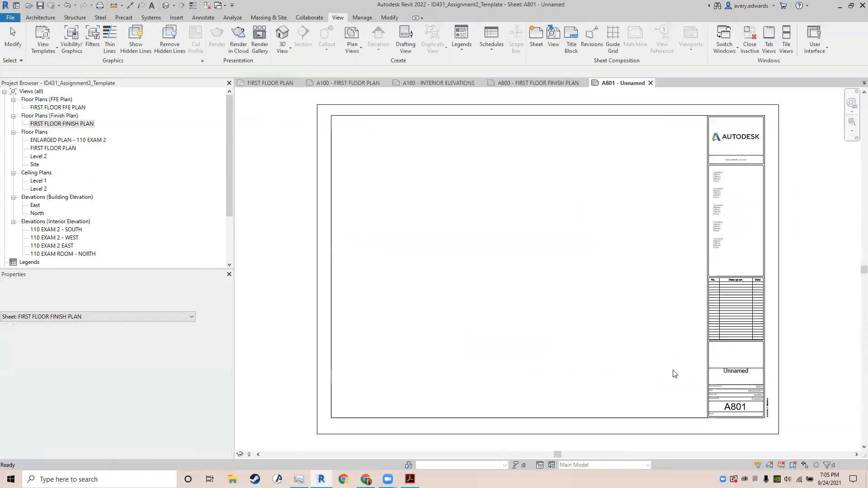
left_click(729, 371)
left_click(729, 372)
left_click(728, 371)
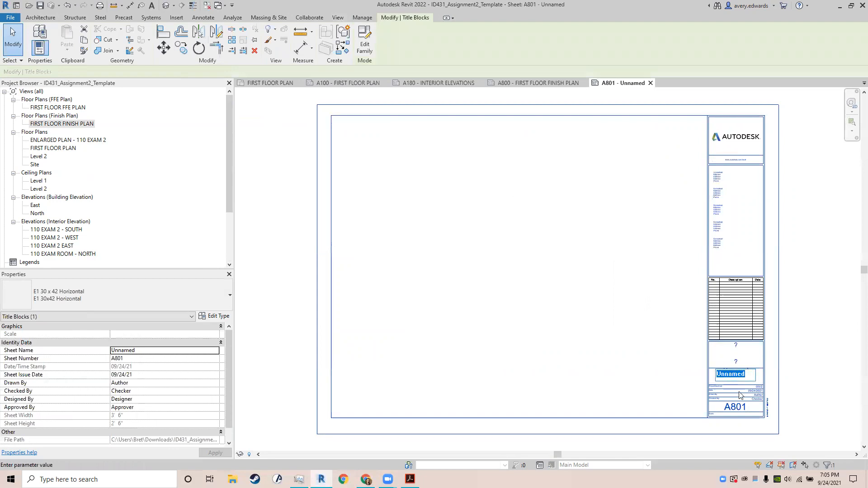
type("FIRST FLOOR FFE PLAN")
left_click(738, 393)
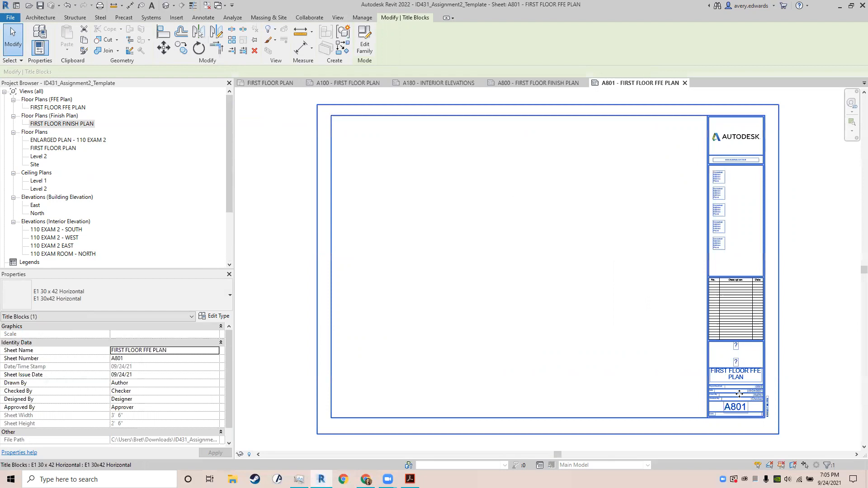
Step: Set the sheet number of the FIRST FLOOR FFE PLAN sheet to A900 in its titleblock
left_click(729, 409)
type("A900")
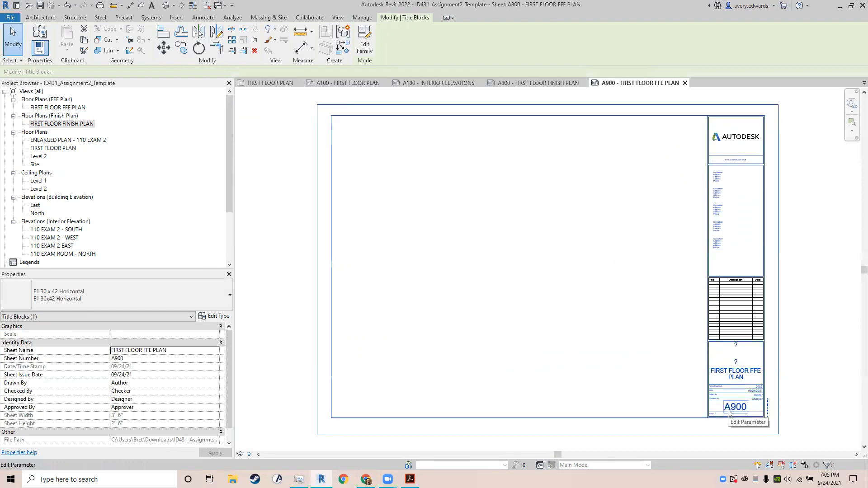
left_click(634, 231)
Step: Place the FIRST FLOOR FFE PLAN view on sheet A900, toward the titleblock side of the drawing area
scroll(537, 261, "down", 2)
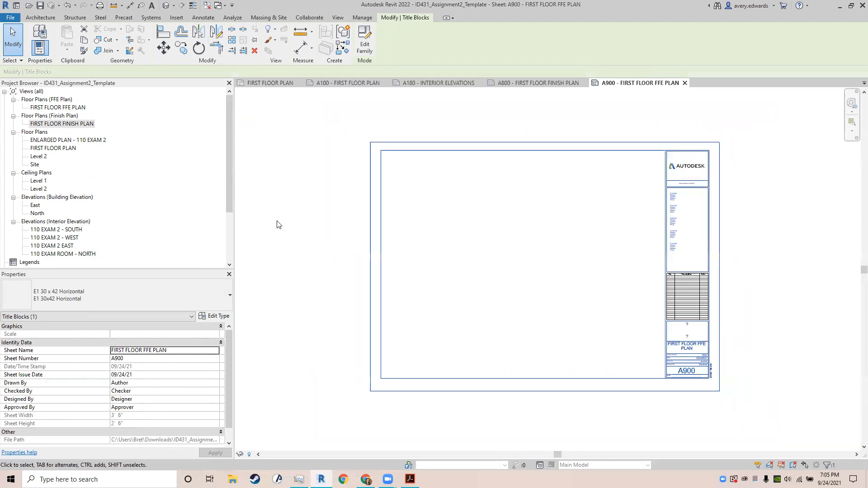
left_click_drag(51, 110, 520, 235)
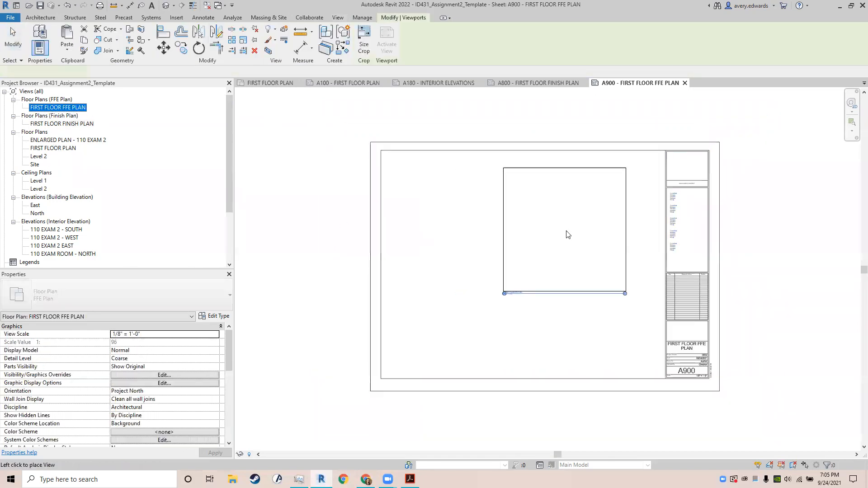
left_click(586, 267)
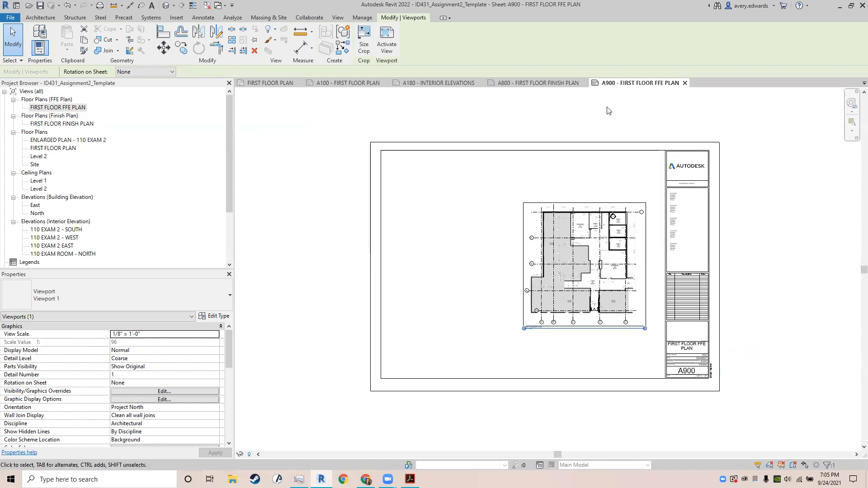
Step: Compare the plan placement on sheet A100 with that on sheet A800
left_click(349, 83)
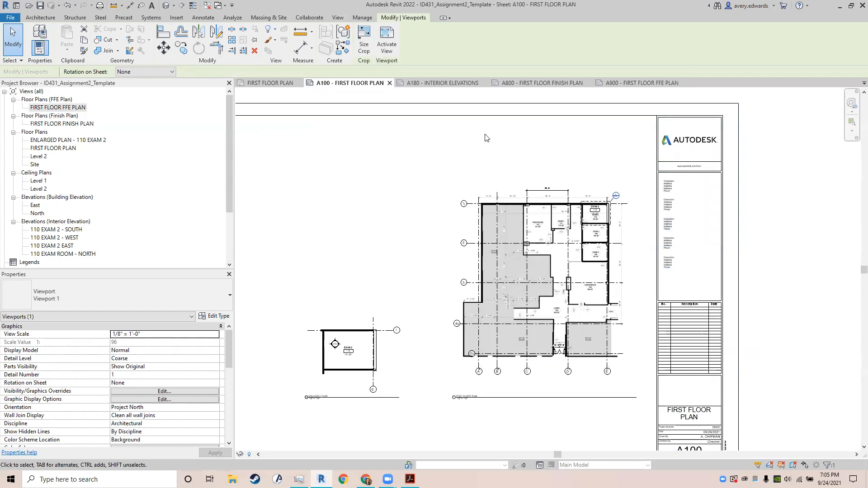
left_click(529, 81)
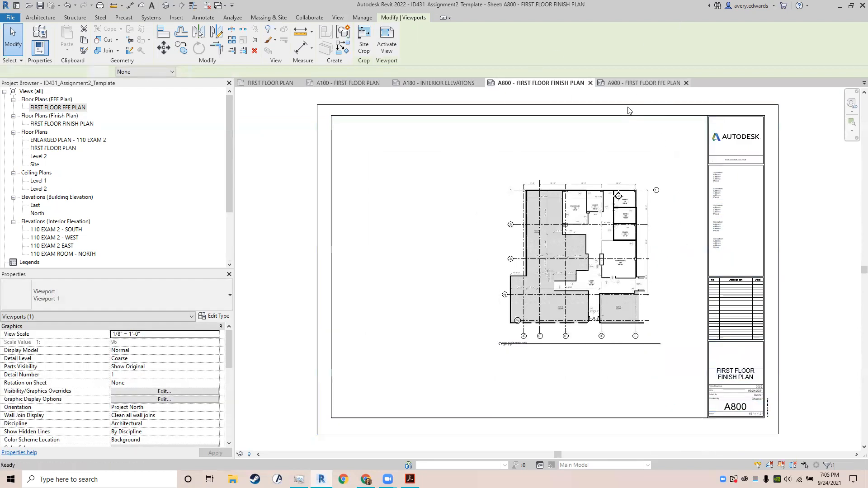
Step: Inspect the elevation mark and annotations around Exam 2 in the FFE plan on sheet A900
left_click(637, 83)
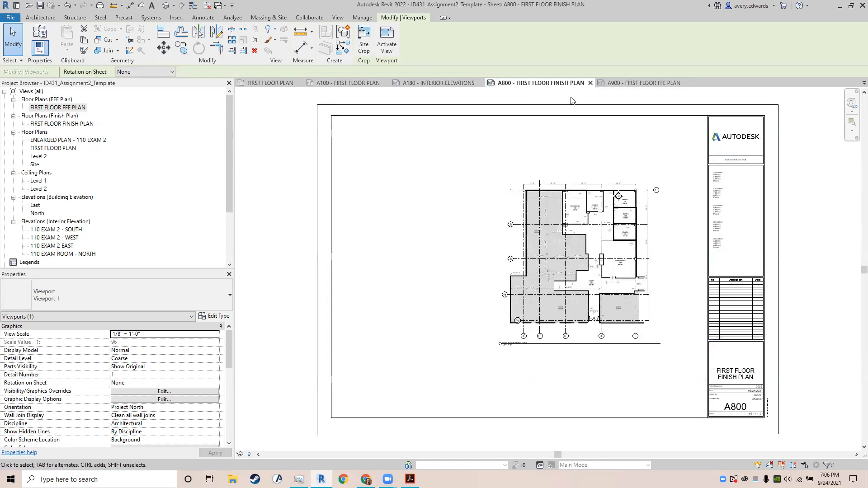
left_click(430, 196)
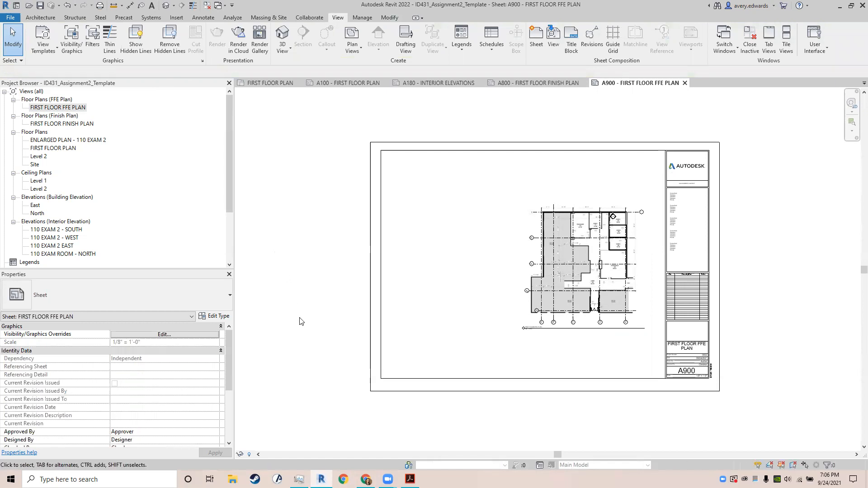
scroll(625, 228, "up", 5)
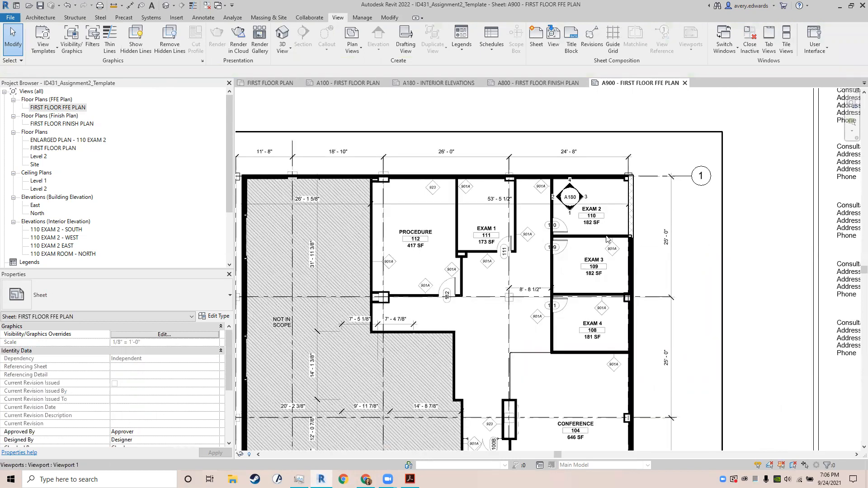
scroll(622, 232, "down", 3)
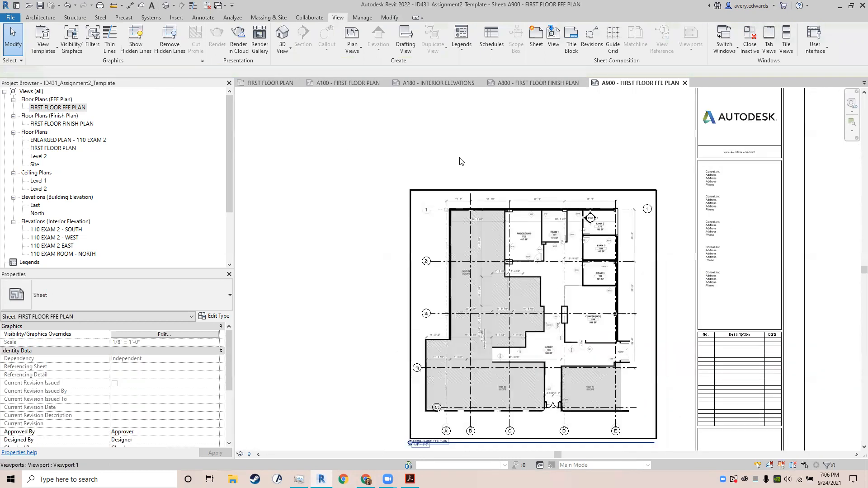
Step: In the FIRST FLOOR FINISH PLAN view activated from sheet A800, turn off the Elevations annotation category, then deactivate the view
left_click(522, 83)
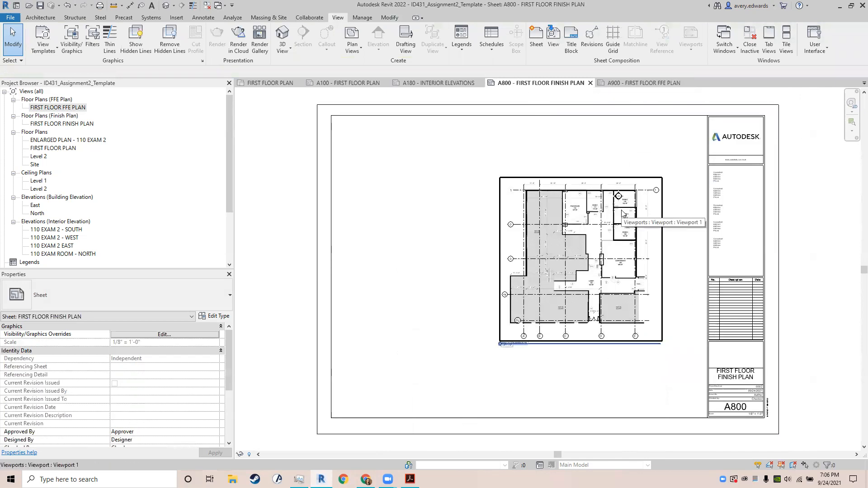
scroll(622, 213, "up", 4)
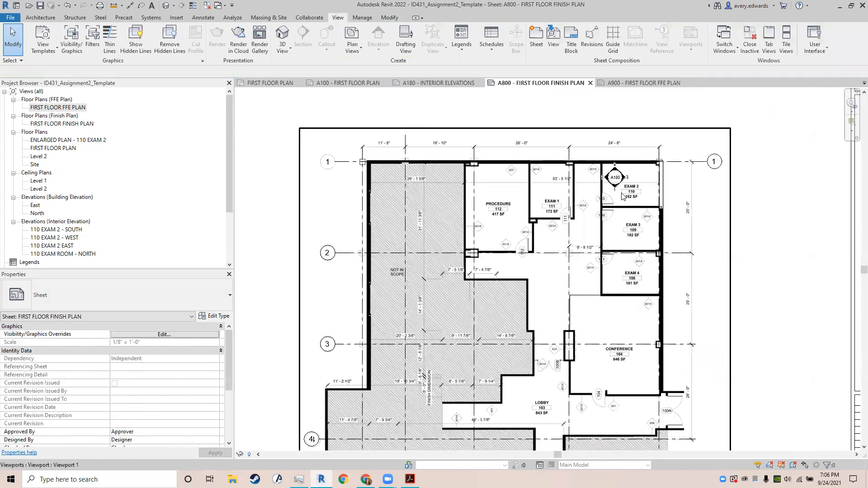
scroll(557, 247, "up", 2)
double_click(608, 199)
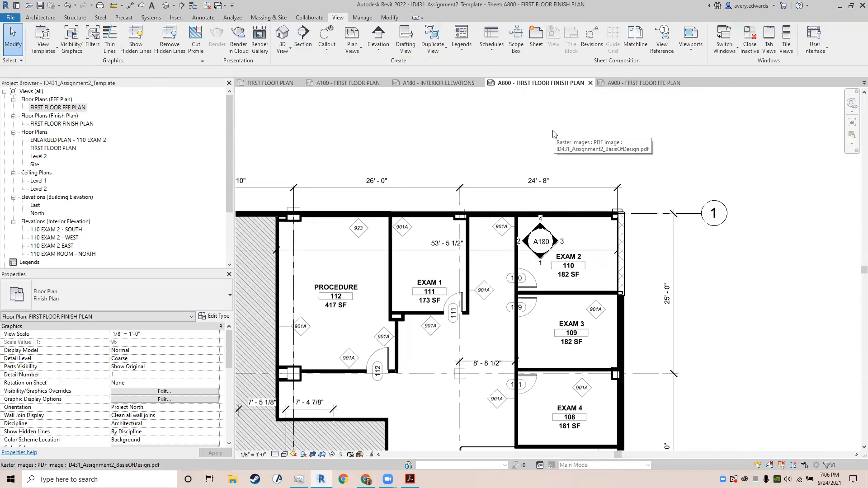
key("v")
key("g")
left_click(415, 143)
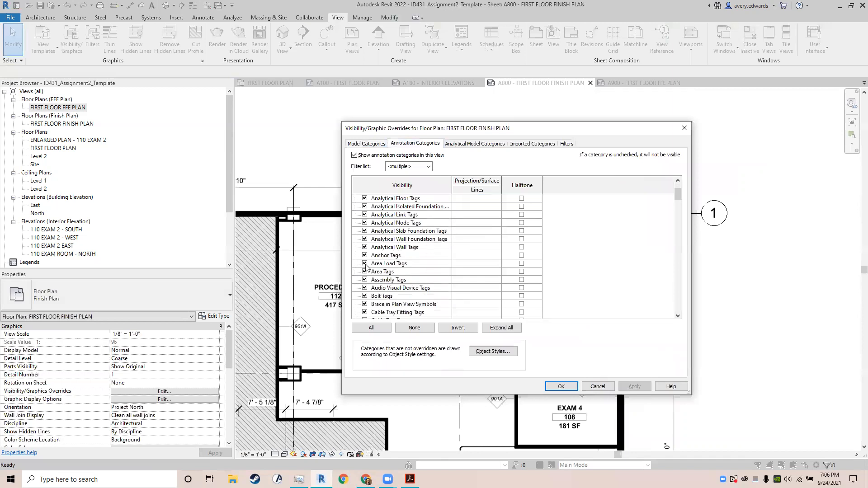
scroll(367, 269, "down", 12)
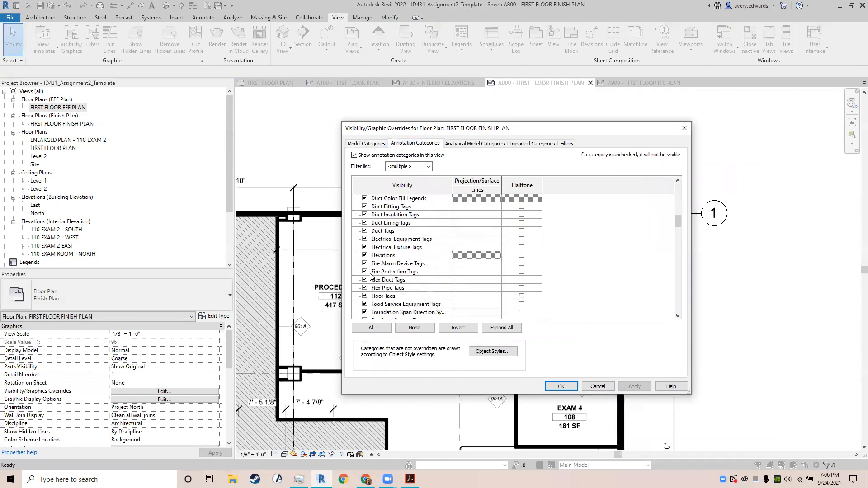
left_click(365, 255)
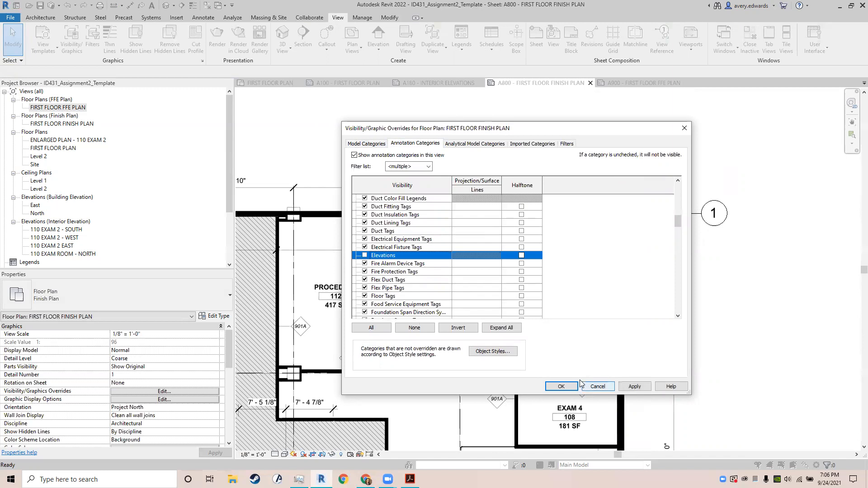
left_click(561, 386)
scroll(619, 309, "down", 4)
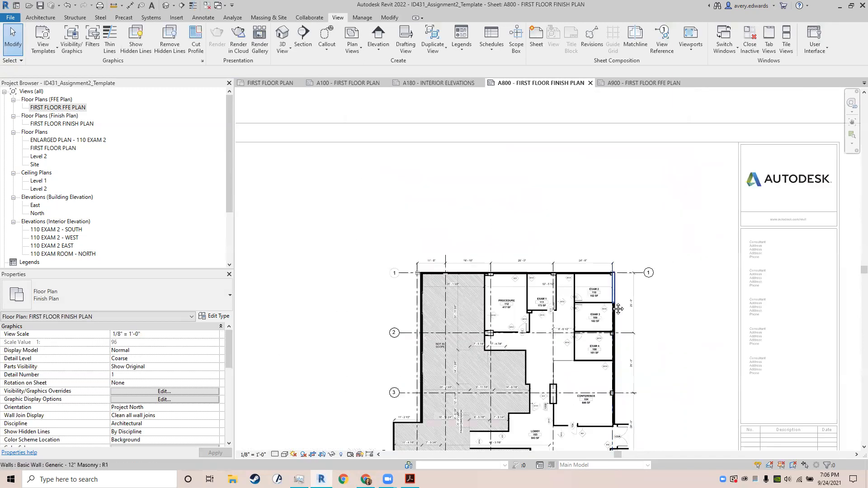
scroll(618, 309, "down", 4)
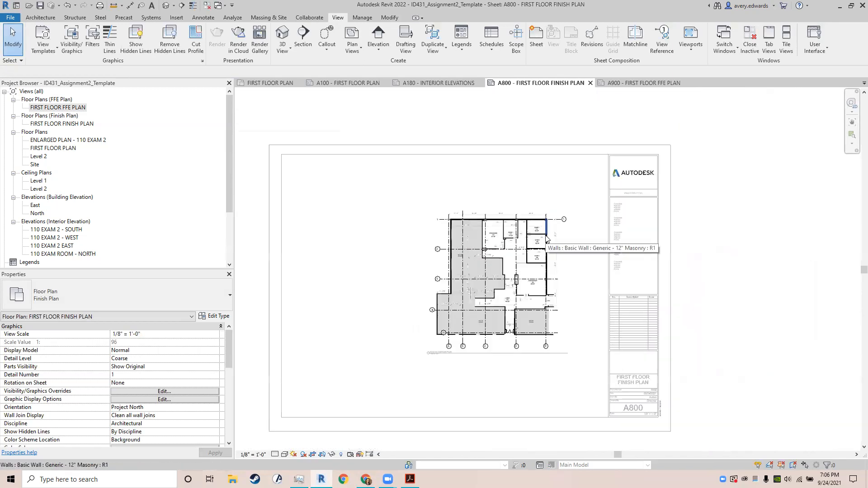
double_click(556, 131)
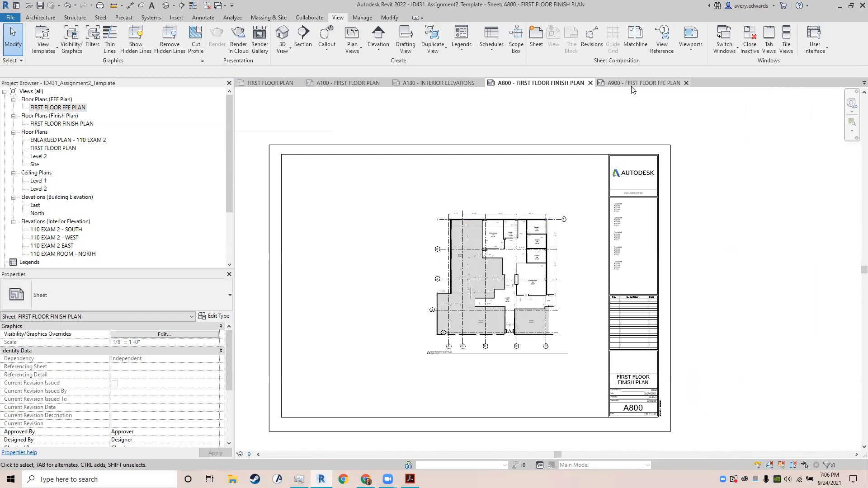
Step: In the FIRST FLOOR FFE PLAN view activated from sheet A900, turn off the Elevations annotation category, then deactivate the view
left_click(631, 86)
double_click(539, 241)
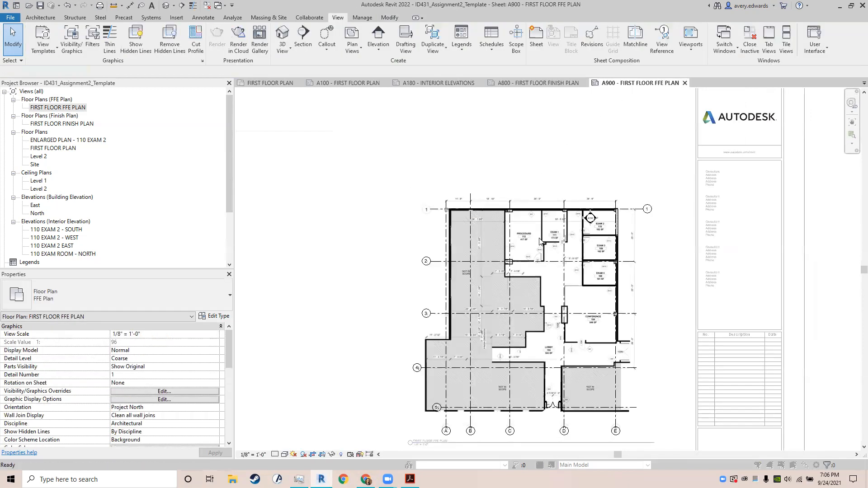
key("v")
key("g")
left_click(416, 144)
scroll(388, 274, "down", 10)
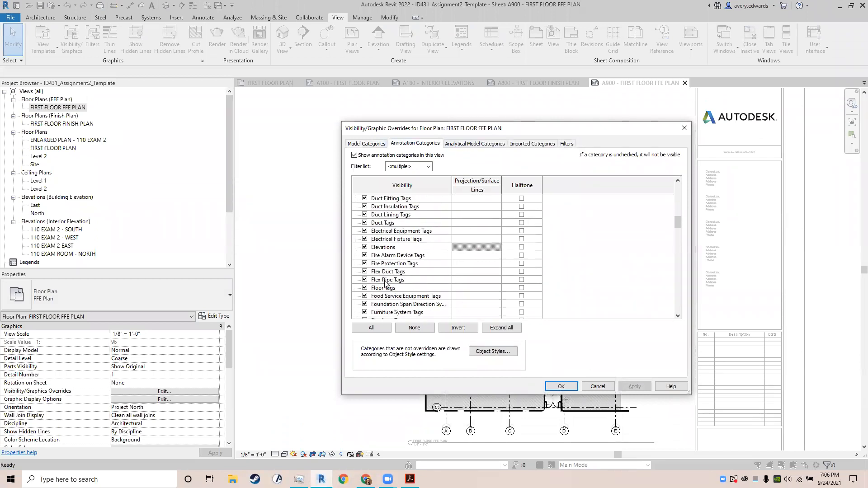
scroll(384, 273, "up", 2)
left_click(365, 279)
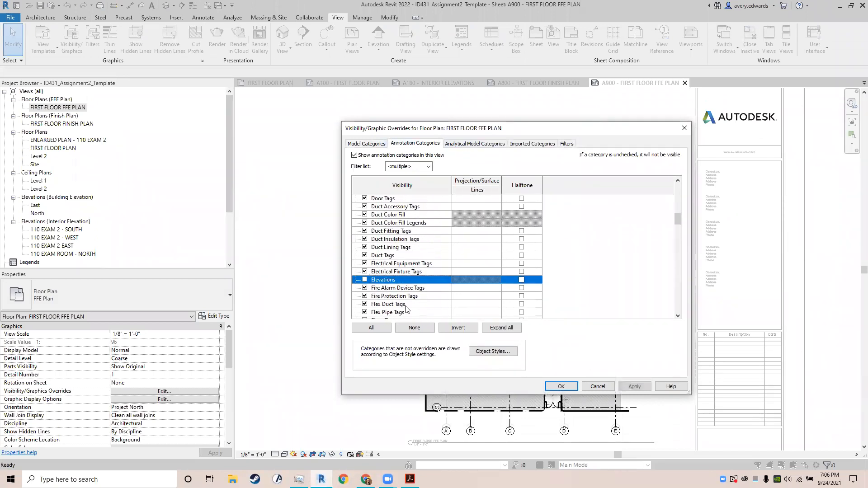
left_click(561, 387)
left_click(373, 218)
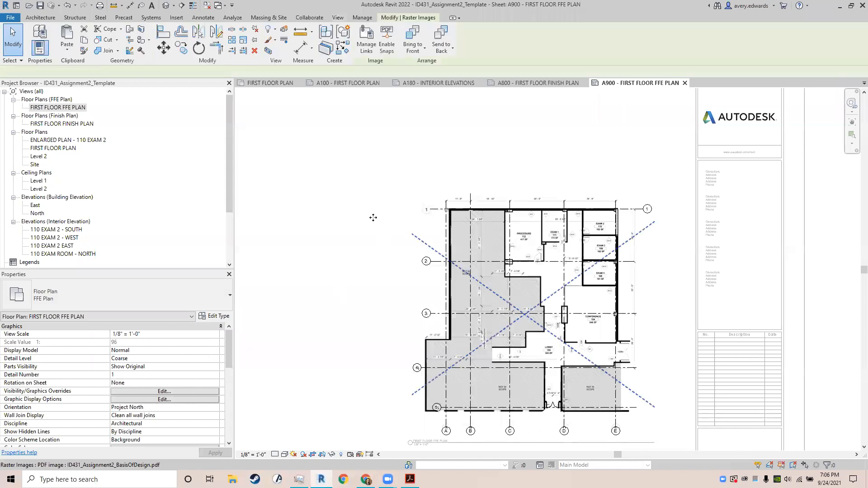
scroll(767, 276, "down", 4)
left_click(506, 138)
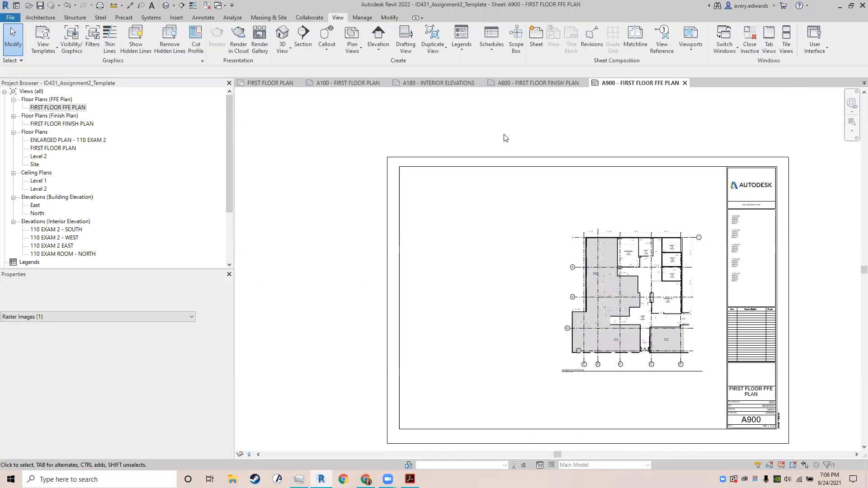
middle_click_drag(506, 138, 471, 135)
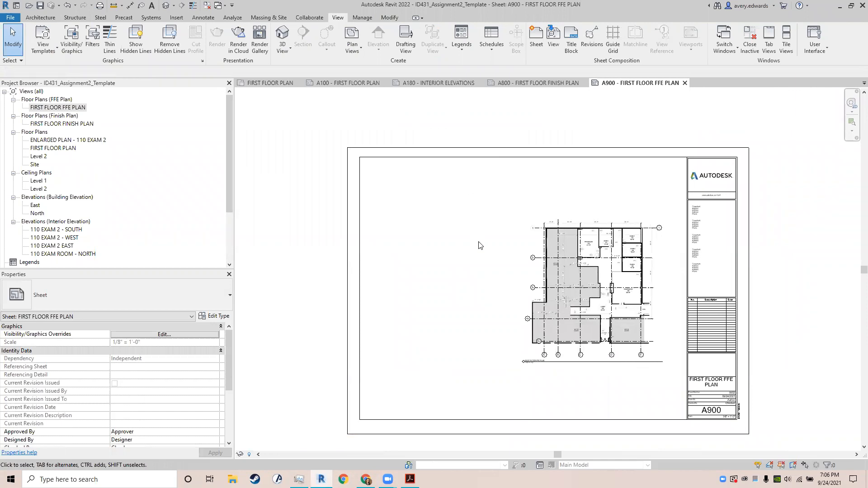
Step: Place a room tag in Exam 2 in the finish plan on sheet A800 and change its type to Room Tag With Area
left_click(538, 82)
scroll(556, 225, "up", 5)
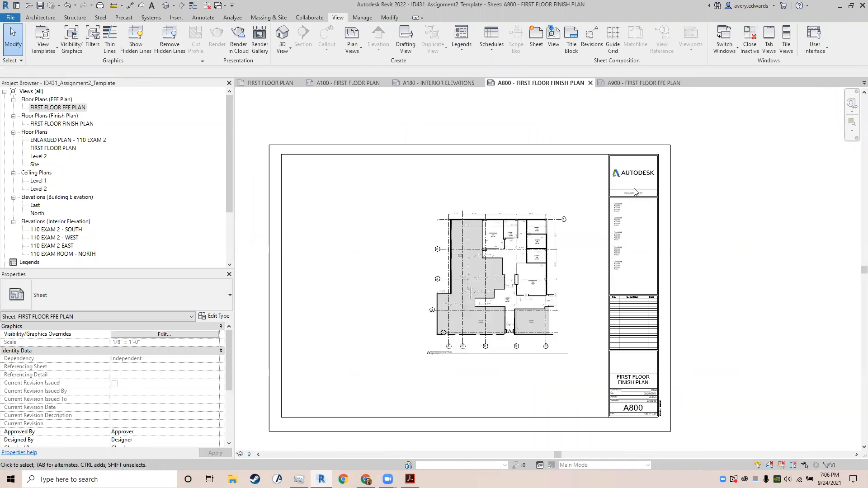
scroll(526, 200, "up", 3)
double_click(520, 217)
scroll(458, 266, "up", 3)
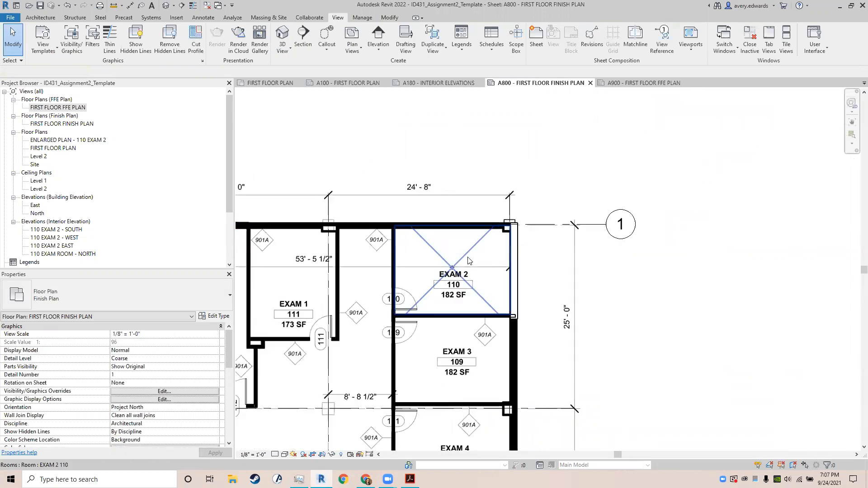
middle_click_drag(458, 266, 579, 238)
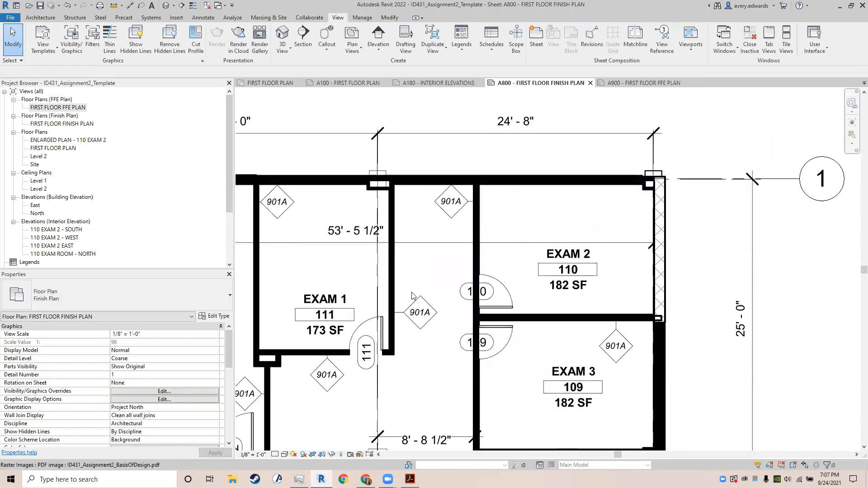
key("r")
key("t")
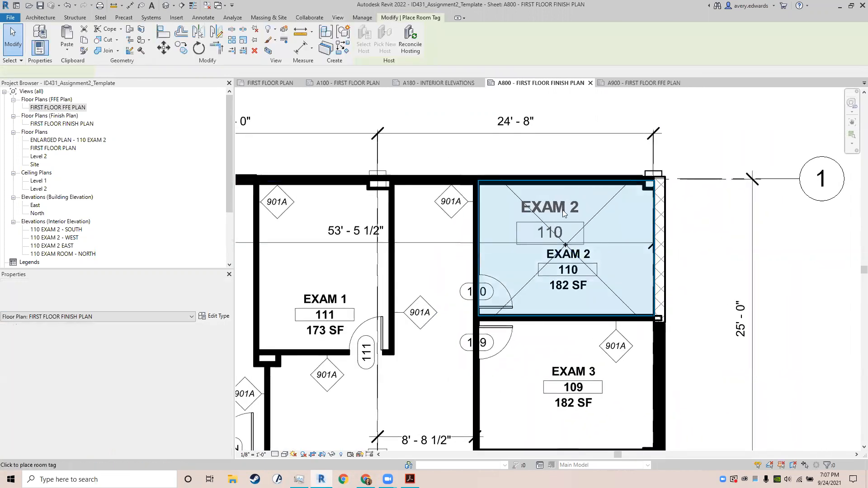
left_click(568, 211)
key("Escape")
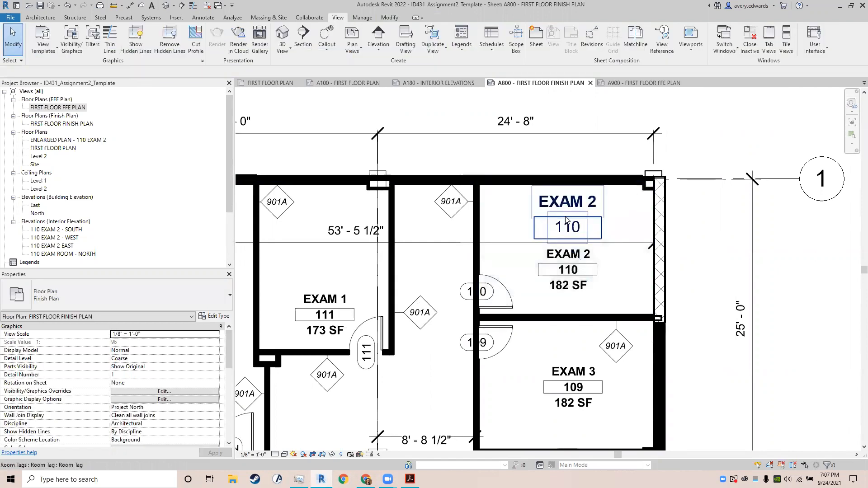
left_click(154, 291)
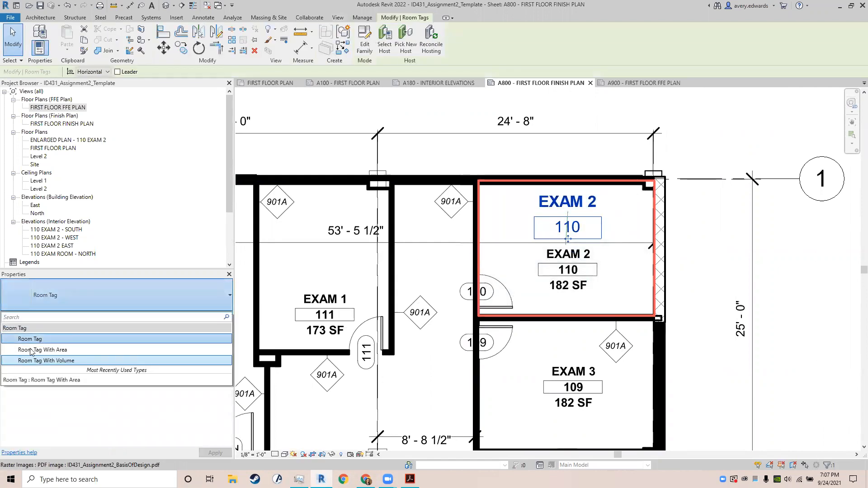
left_click(190, 282)
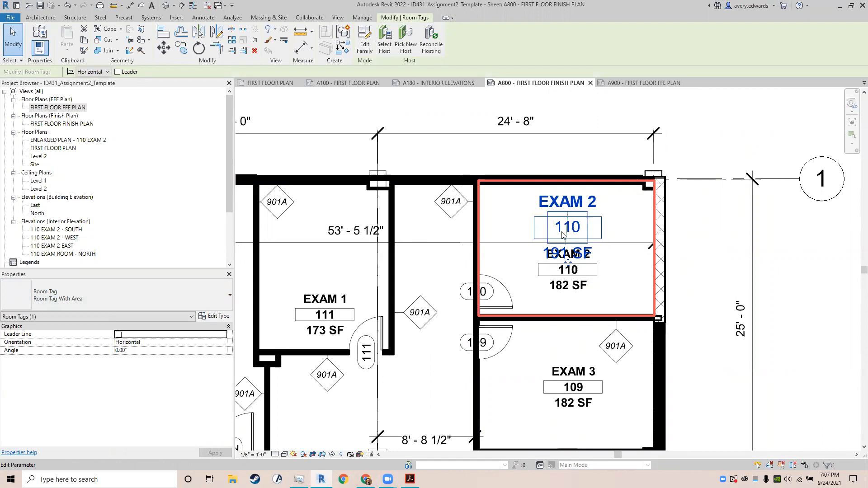
Step: Place a room tag in Exam 2 in the FFE plan on sheet A900 and change its type to Room Tag With Area
left_click(642, 83)
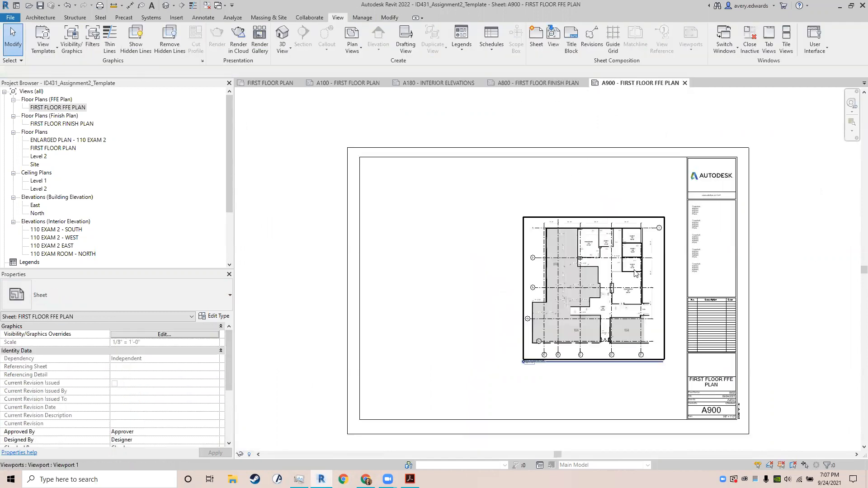
scroll(648, 214, "up", 3)
double_click(588, 218)
scroll(583, 222, "up", 3)
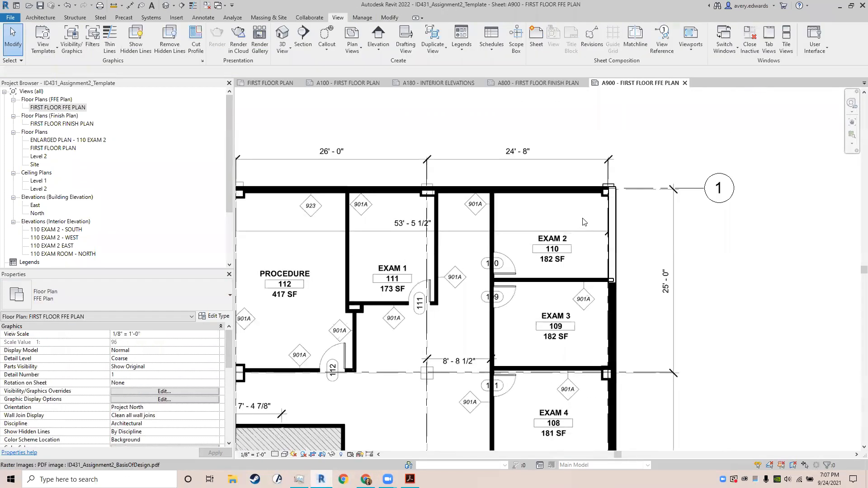
key("t")
left_click(536, 206)
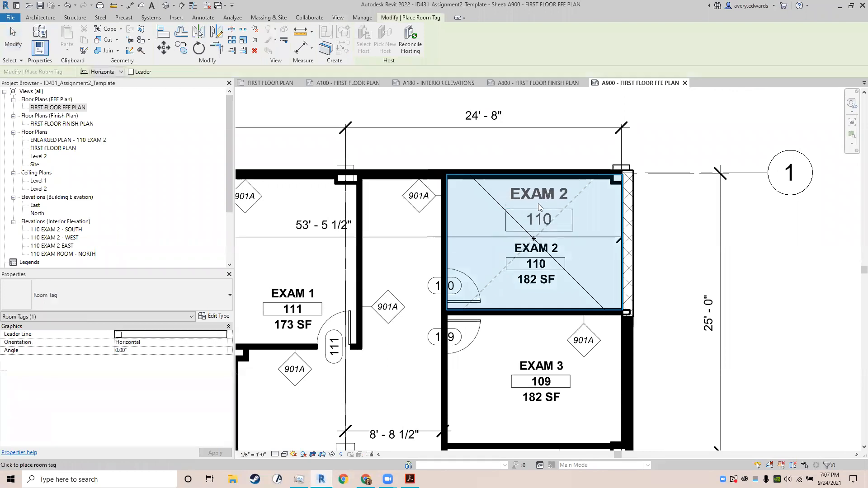
key("Escape")
left_click(537, 208)
left_click(117, 296)
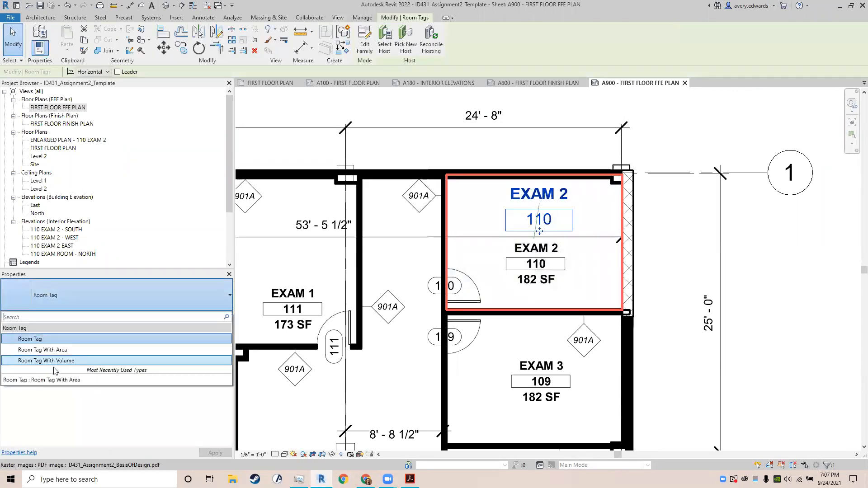
left_click(71, 352)
key("Escape")
Step: Examine the lobby, conference room and exam area of the FFE plan, down to the tags at double door 100B
scroll(395, 271, "down", 5)
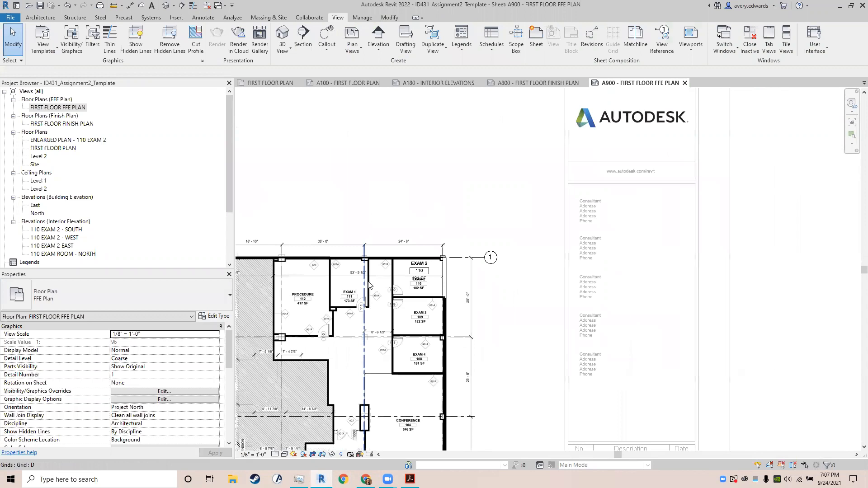
middle_click_drag(394, 272, 579, 223)
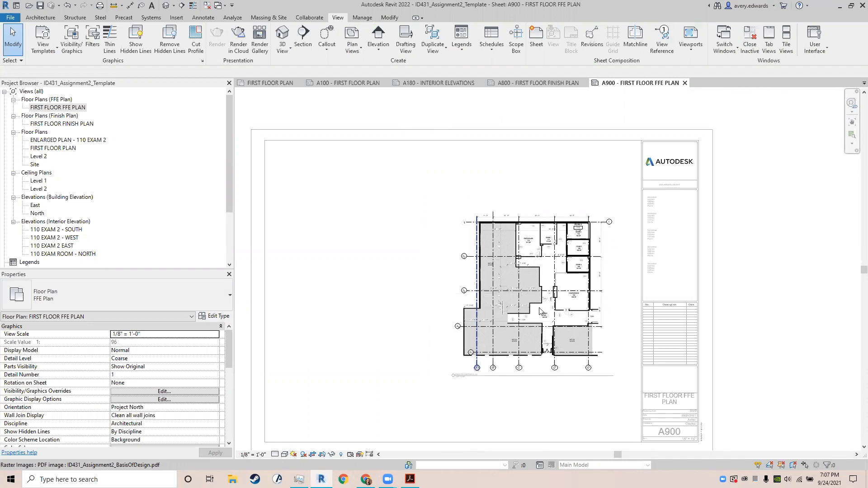
scroll(549, 339, "up", 4)
scroll(549, 338, "up", 2)
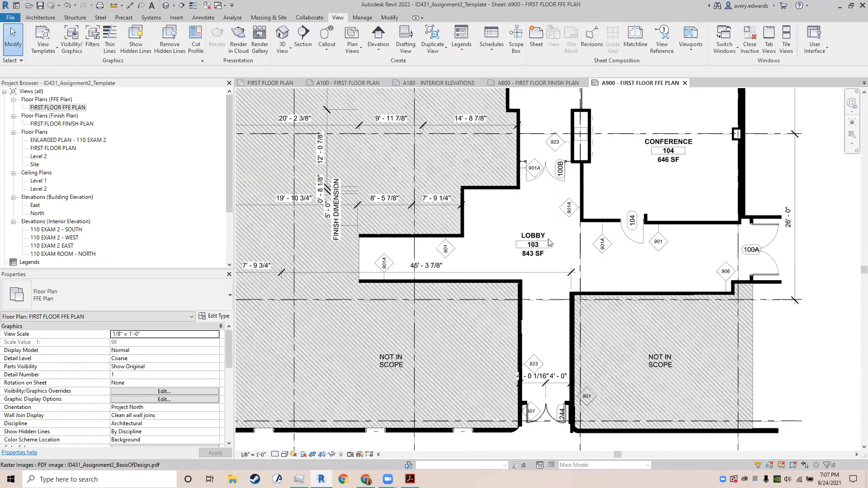
middle_click_drag(557, 235, 480, 428)
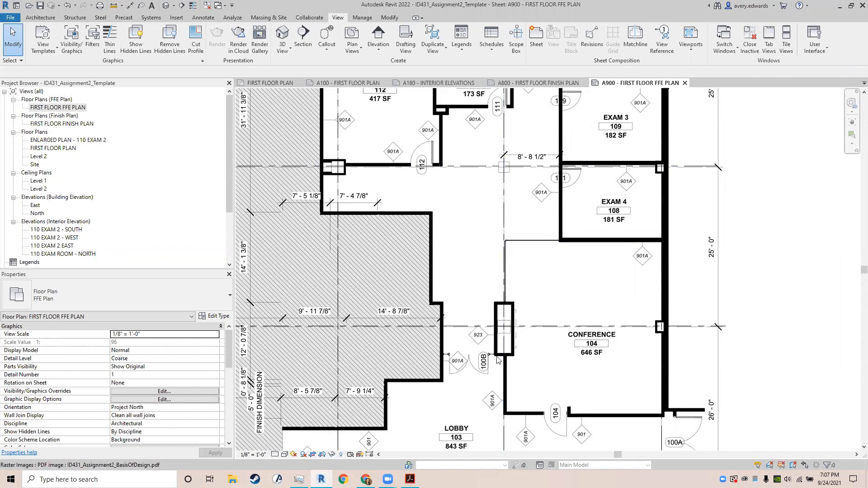
scroll(460, 387, "up", 6)
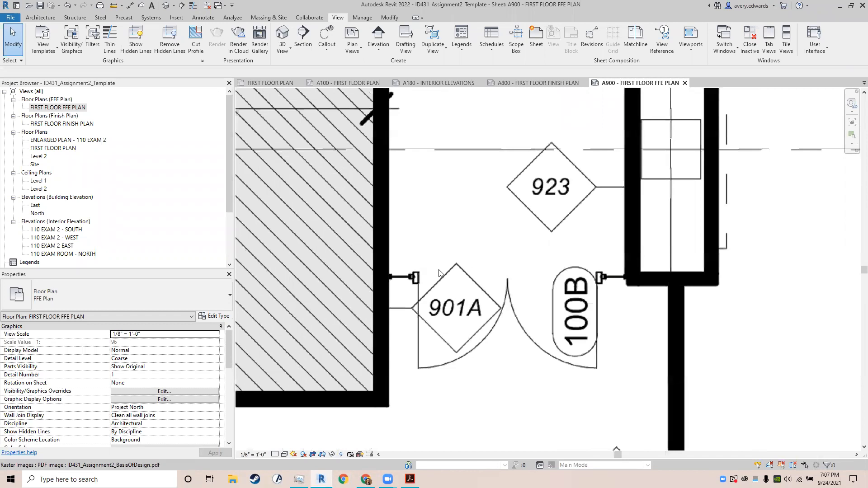
Step: Draw a Curtain Wall 1 wall about 8' 7" long across the opening at double door 100B and align it with the door frames
scroll(536, 276, "down", 3)
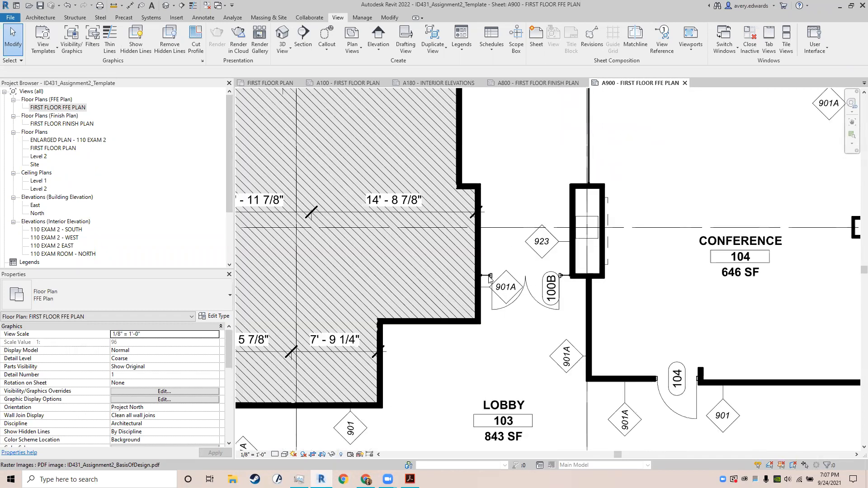
scroll(547, 309, "down", 2)
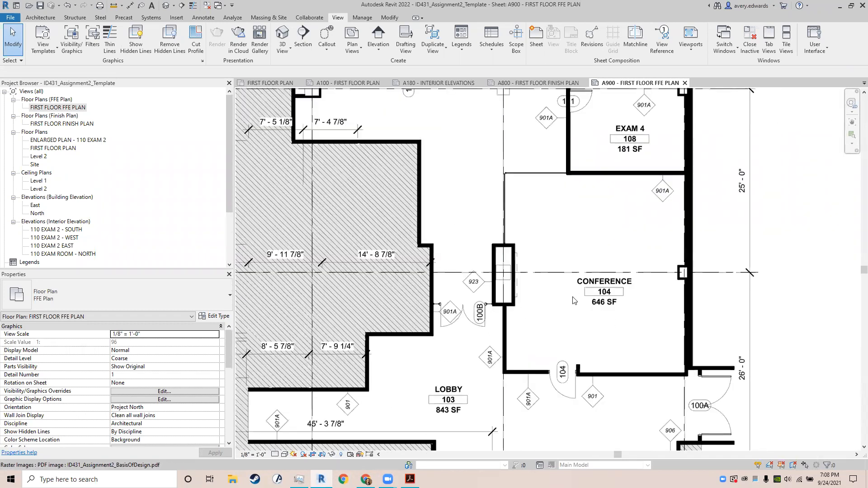
middle_click_drag(574, 301, 576, 266)
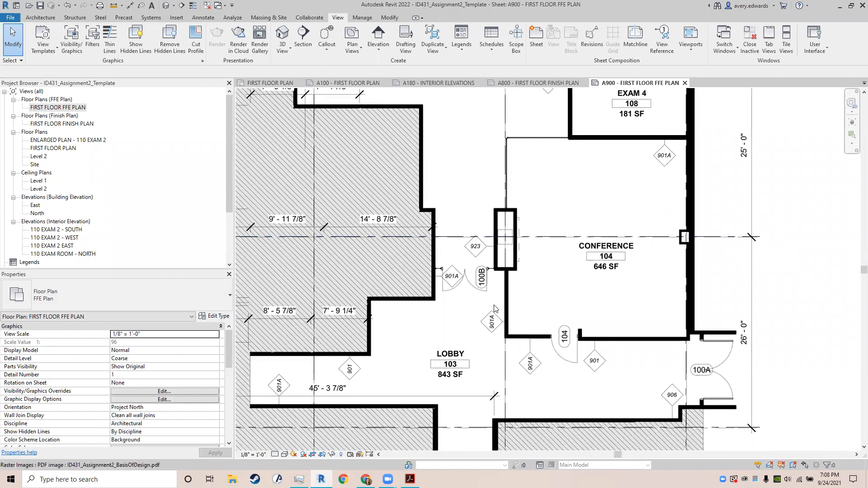
scroll(494, 309, "up", 2)
scroll(392, 203, "up", 2)
middle_click_drag(451, 198, 377, 202)
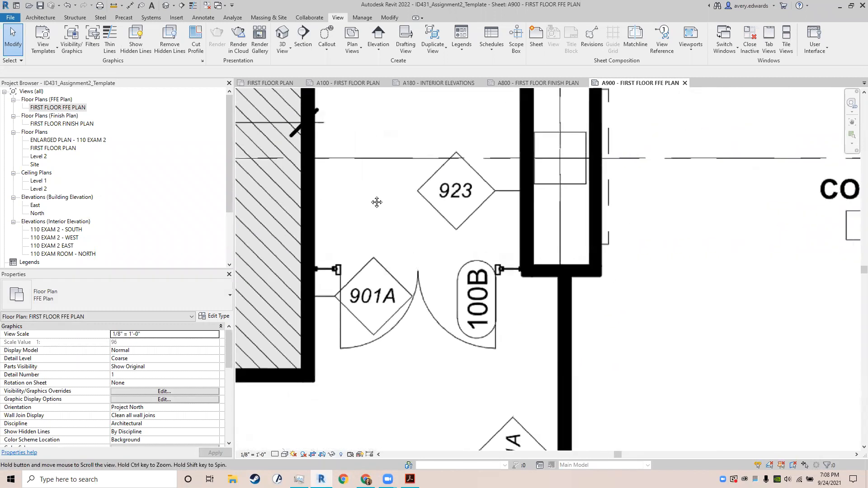
left_click(40, 18)
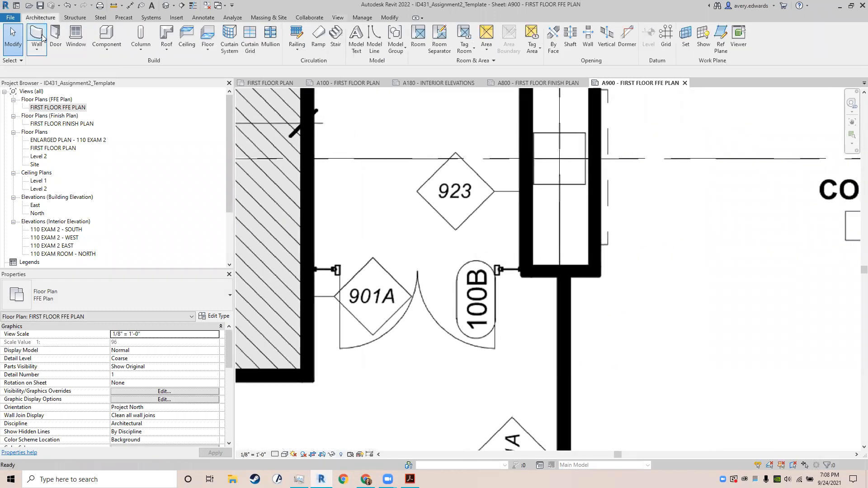
left_click(43, 38)
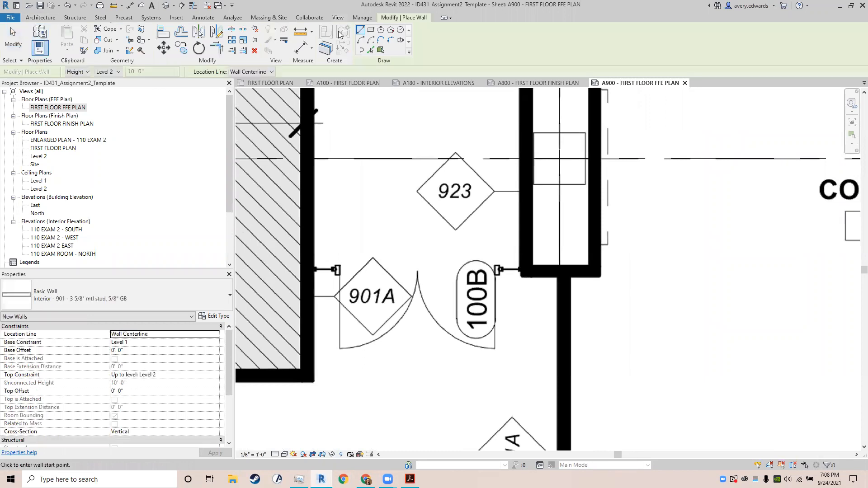
left_click(102, 297)
scroll(90, 181, "down", 2)
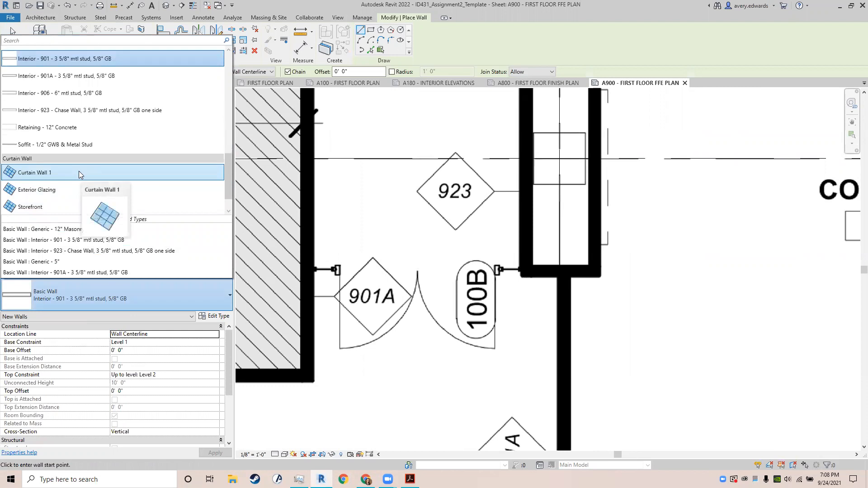
left_click(78, 172)
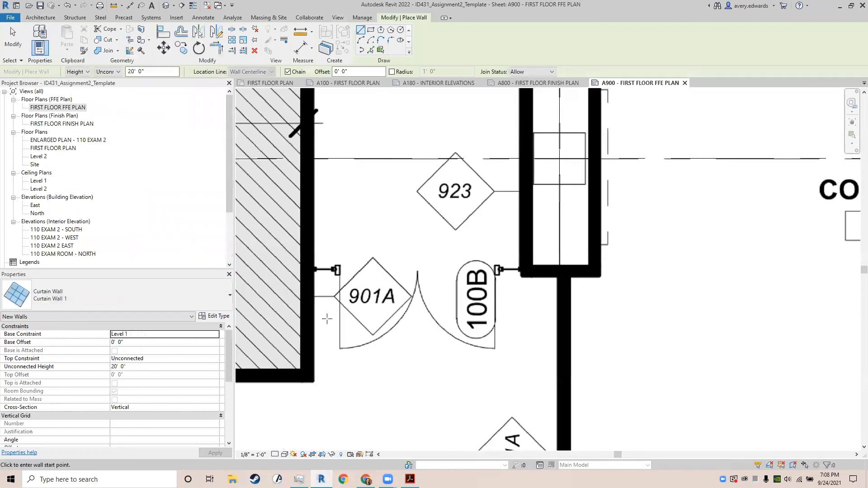
left_click(305, 267)
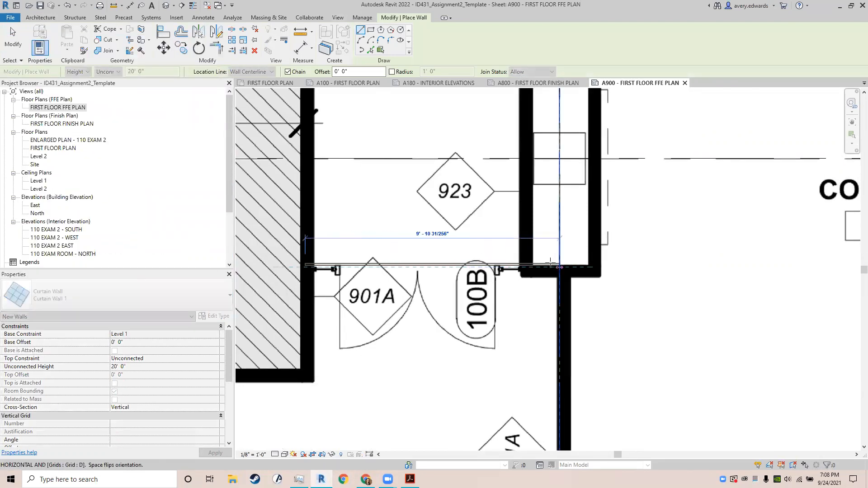
left_click(527, 264)
key("Escape")
key("Escape")
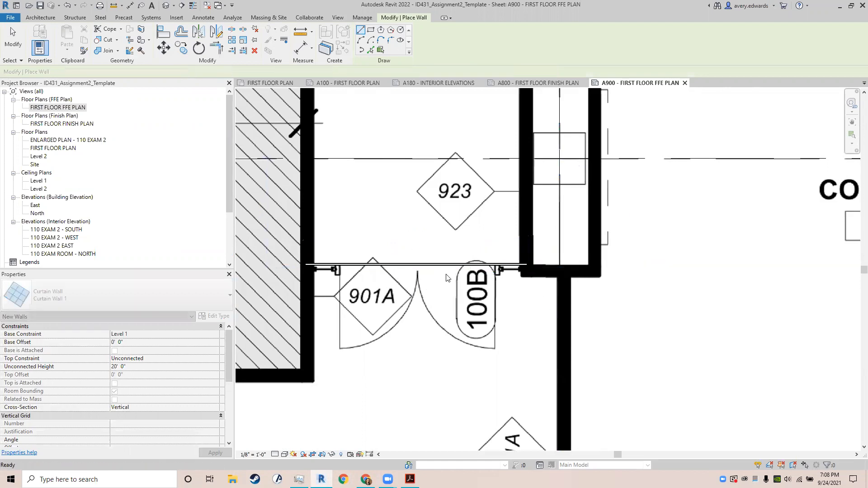
left_click(411, 269)
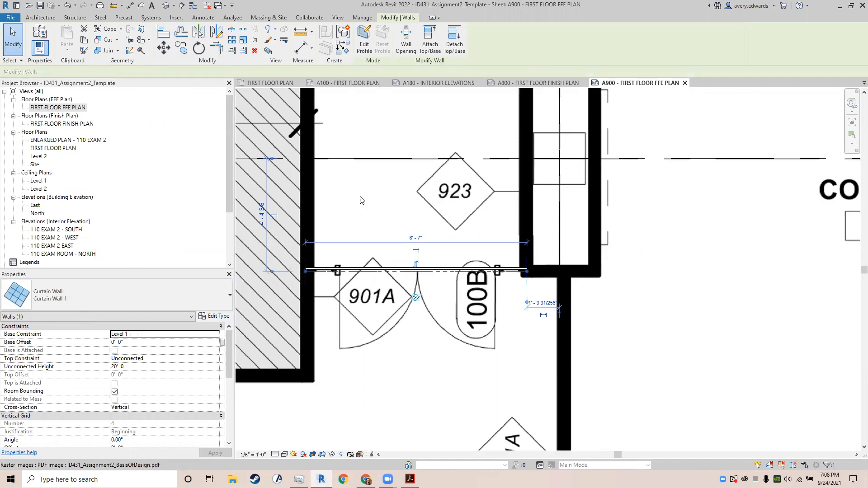
Step: Delete the ID431_Assignment2_BasisOfDesign.pdf underlay image from the FFE plan and deactivate the view on sheet A900
scroll(390, 194, "down", 2)
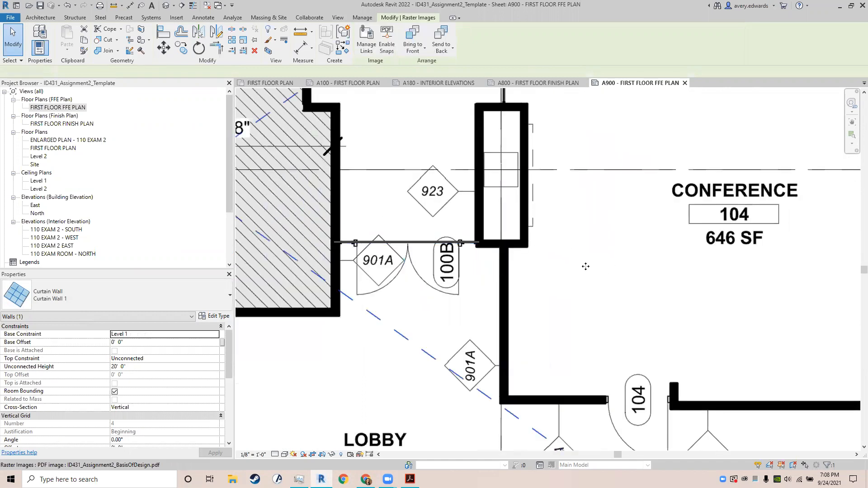
left_click(394, 245)
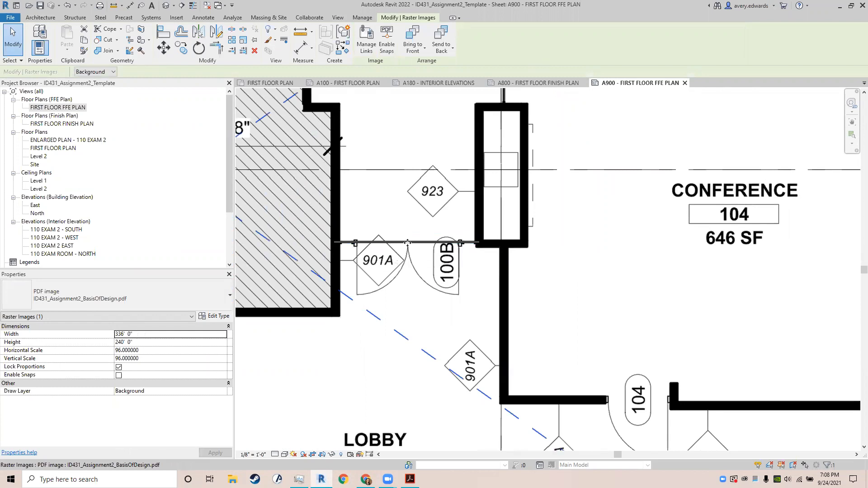
scroll(447, 248, "down", 3)
scroll(447, 247, "down", 5)
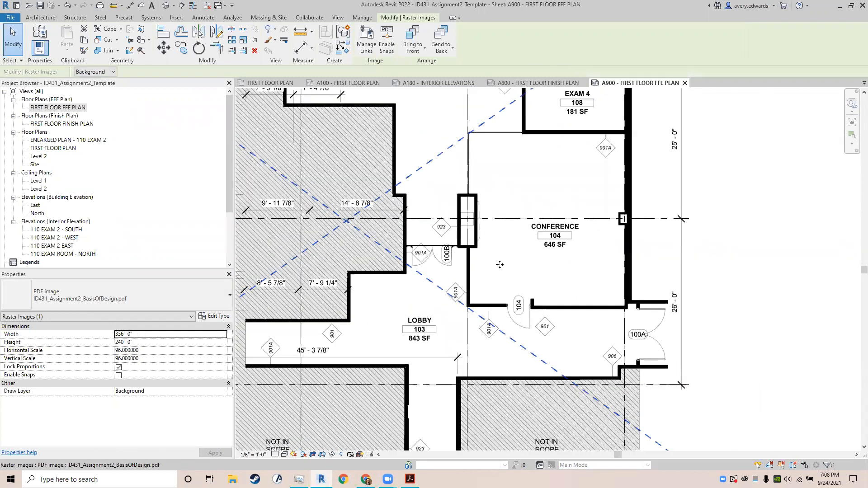
scroll(563, 302, "down", 2)
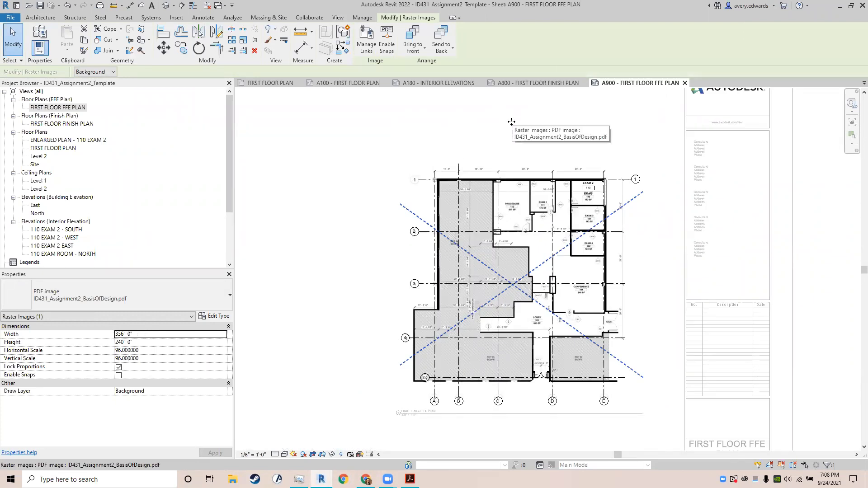
scroll(511, 136, "down", 3)
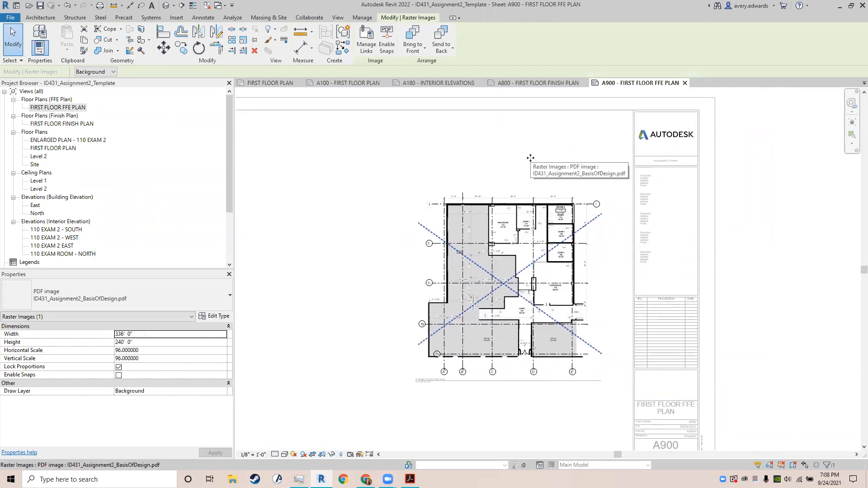
key("Delete")
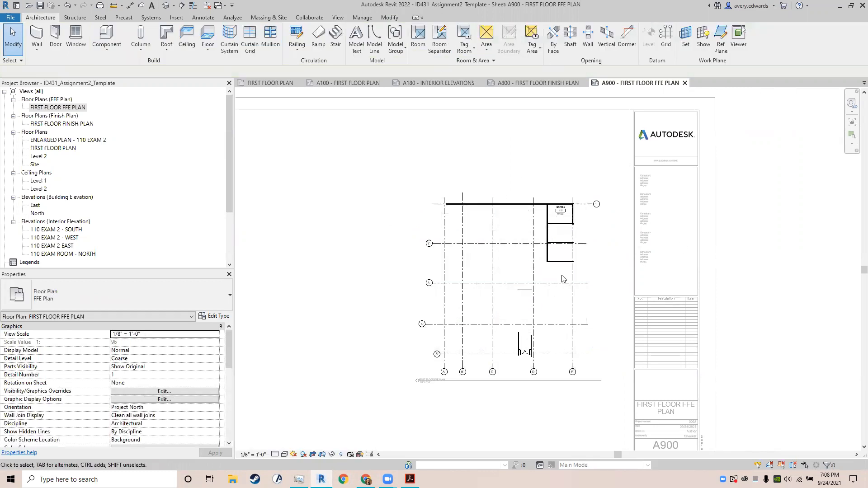
scroll(559, 249, "down", 2)
middle_click_drag(559, 244, 606, 220)
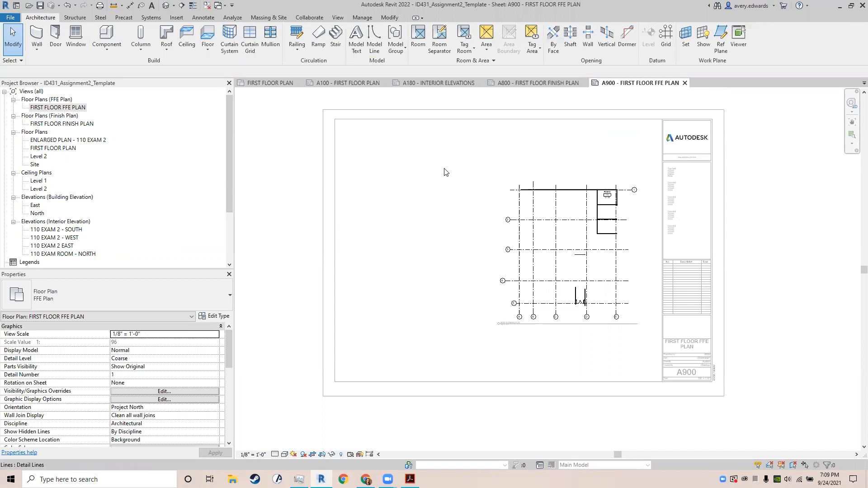
double_click(271, 276)
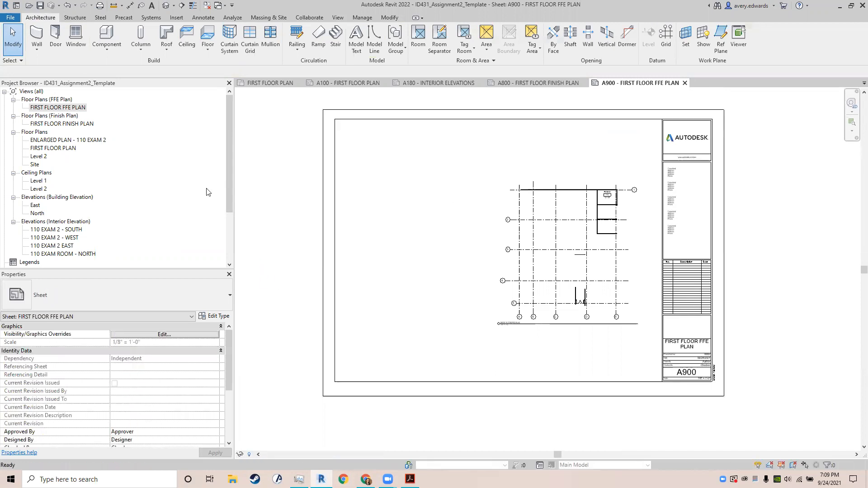
Step: Open the print settings from sheet A900 and list the available printers
left_click(10, 18)
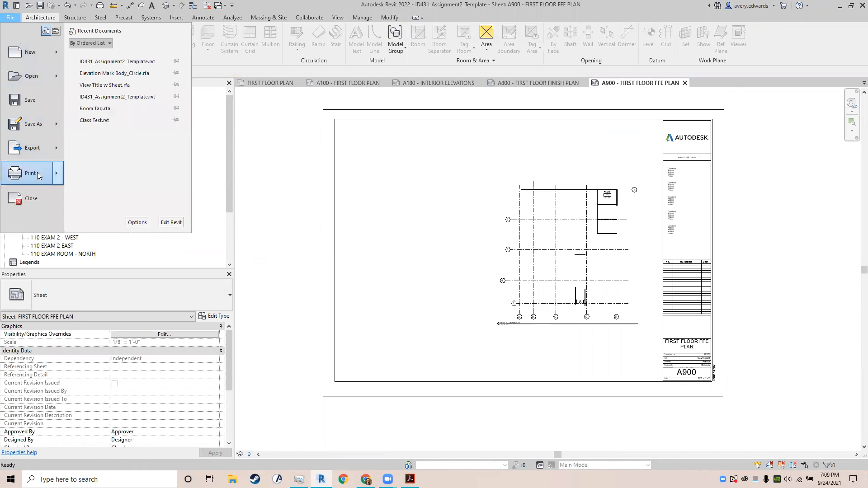
mouse_move(37, 172)
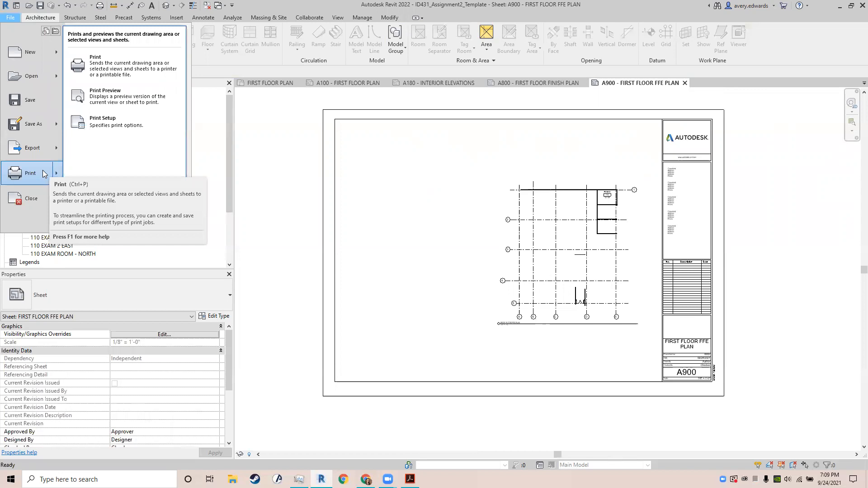
left_click(40, 171)
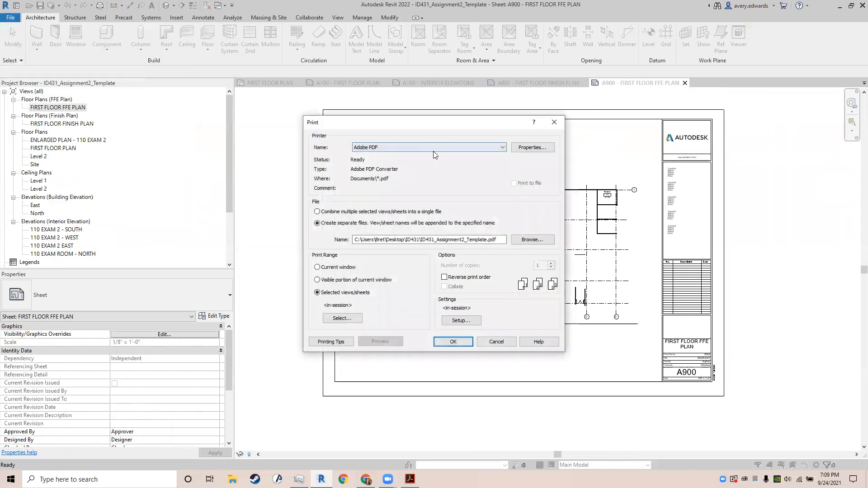
left_click(427, 146)
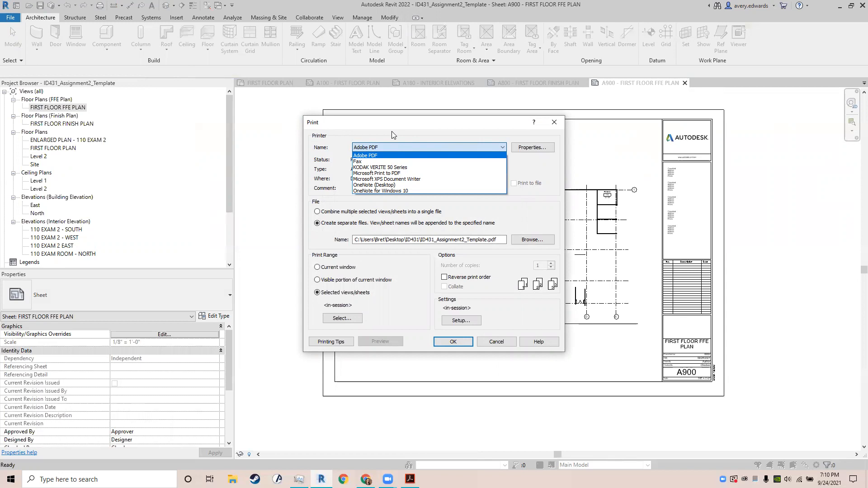
key("o")
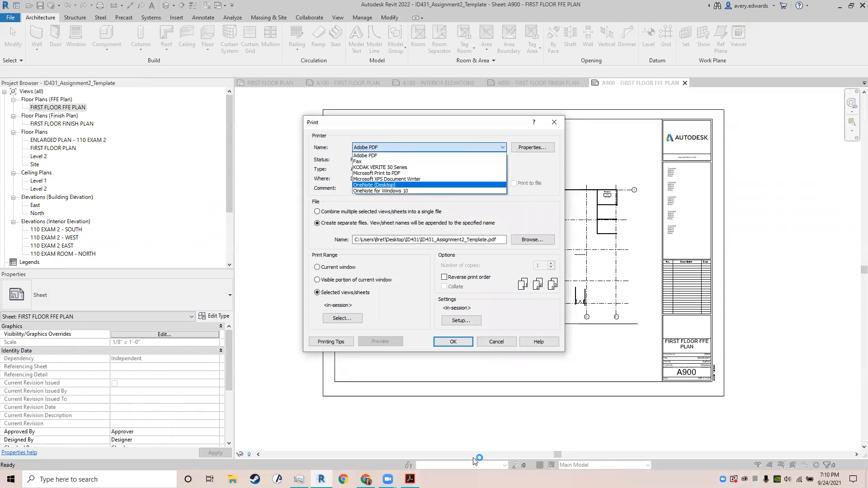
Step: Switch to Adobe Acrobat Pro DC, check the signed-in account details, and close the application
left_click(410, 479)
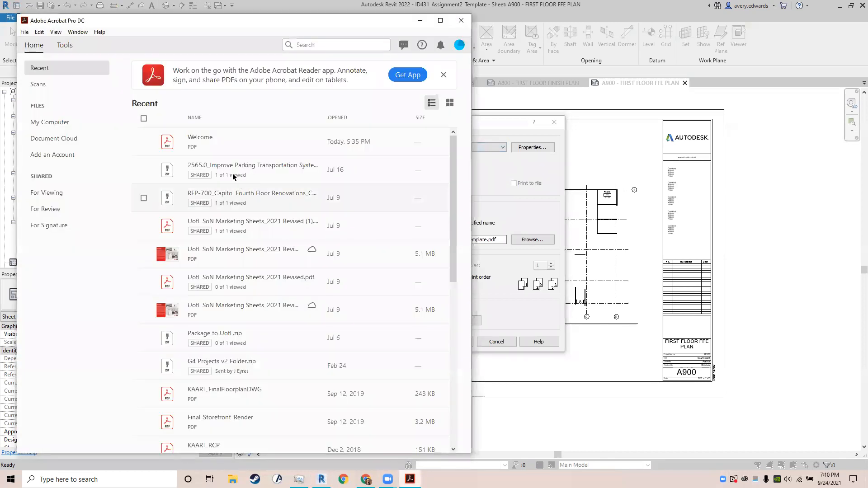
left_click_drag(254, 24, 463, 20)
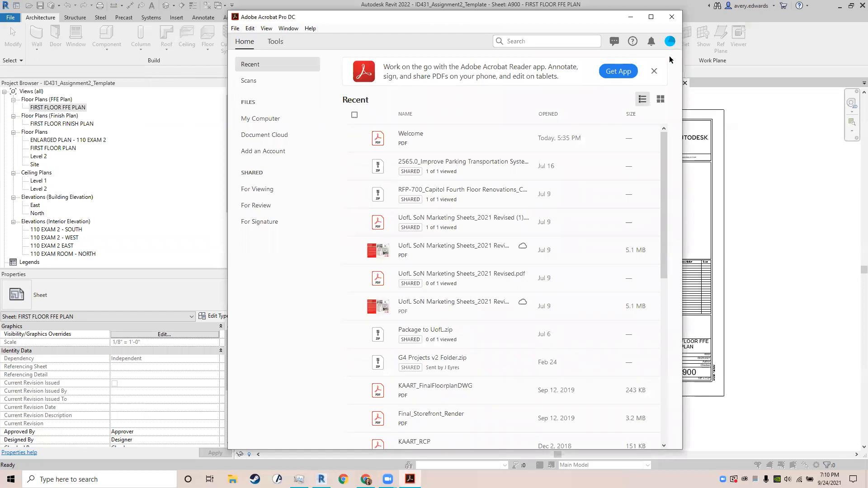
left_click(670, 42)
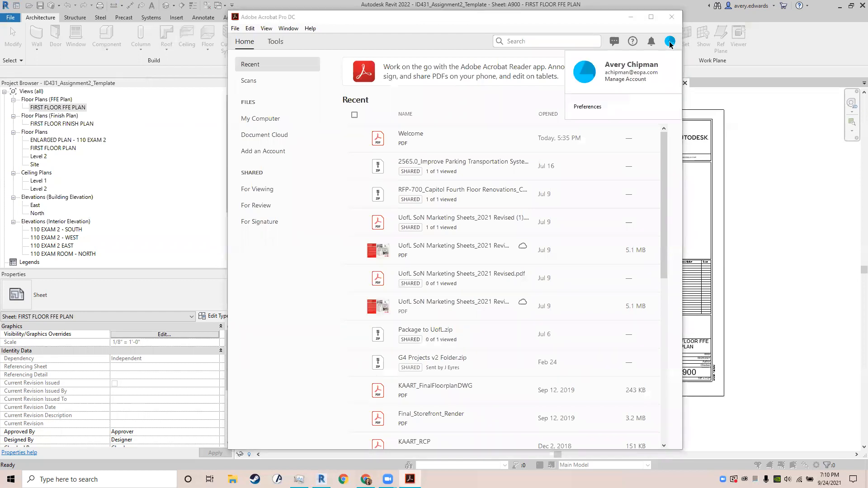
left_click(672, 18)
Step: Choose Adobe PDF as the printer, view its document properties, and close them without changes
left_click(389, 147)
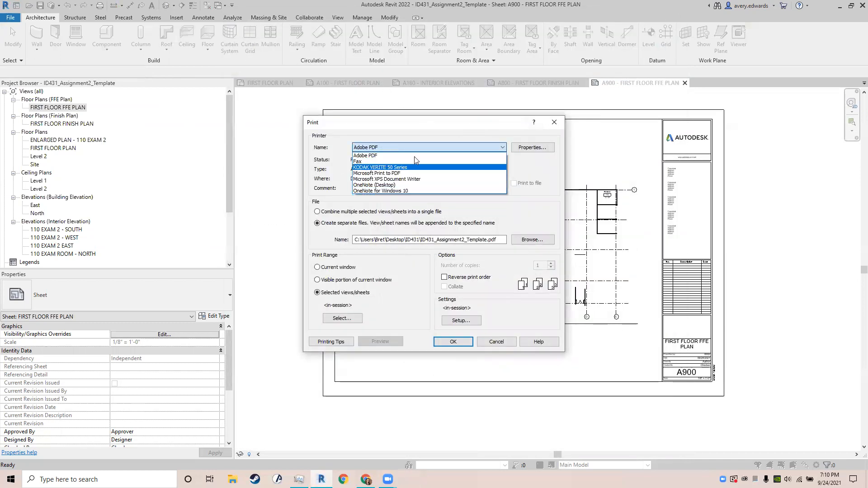
left_click(388, 156)
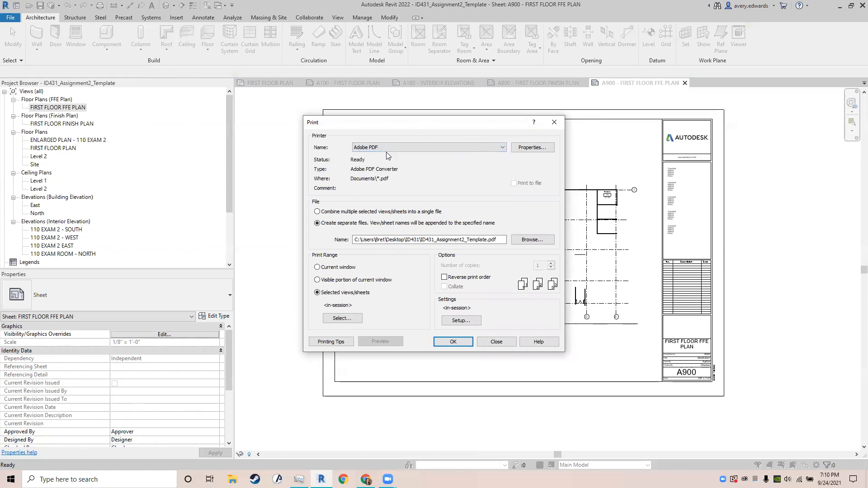
left_click(540, 149)
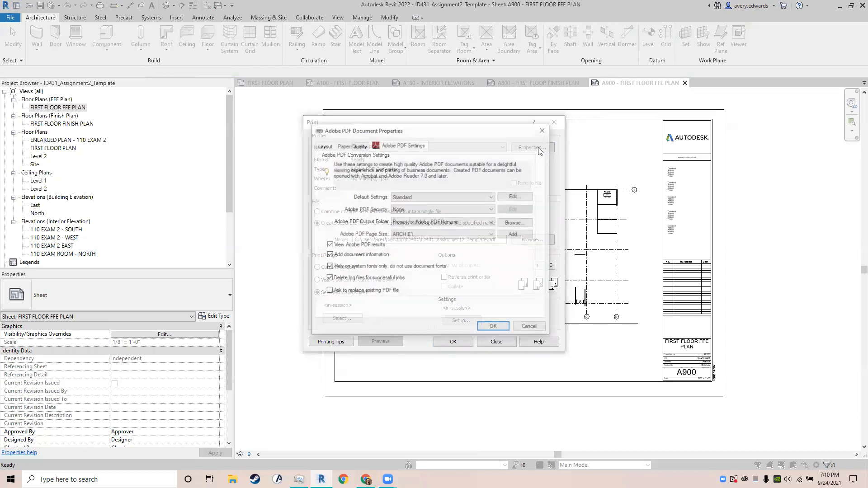
left_click(544, 130)
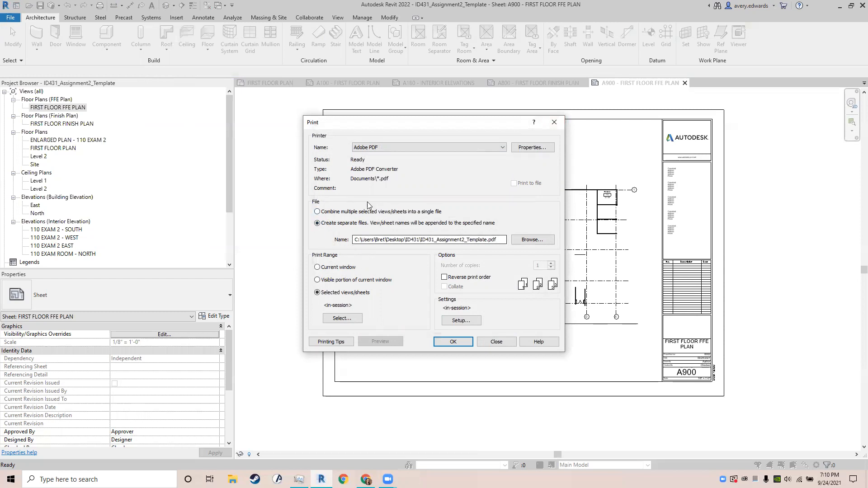
Step: Set the print job to combine multiple views/sheets into a single file, with Selected views/sheets as the print range
left_click(403, 148)
left_click(340, 213)
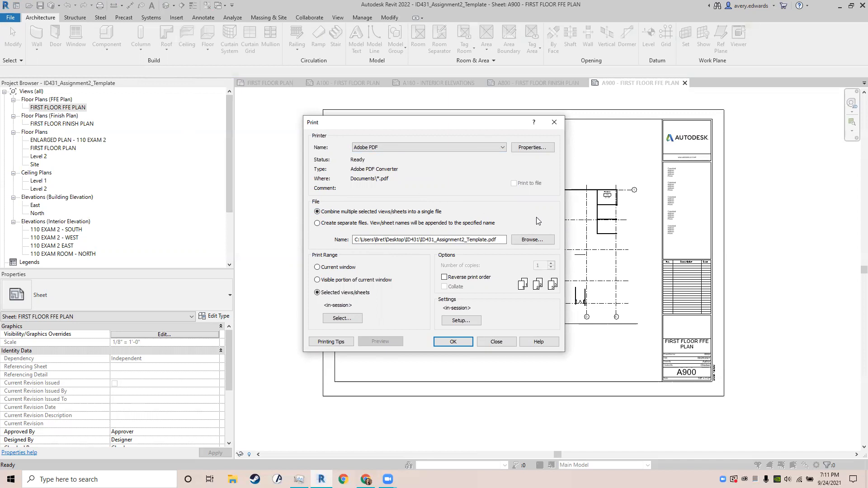
left_click(318, 223)
left_click(540, 239)
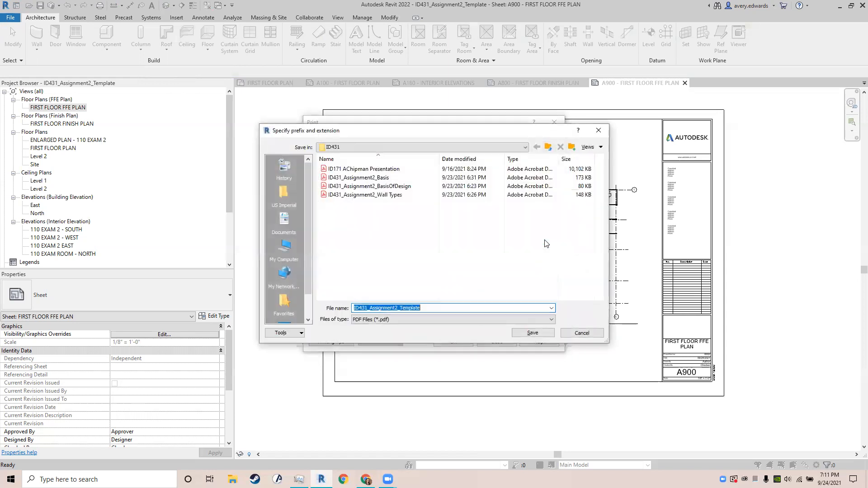
left_click(589, 335)
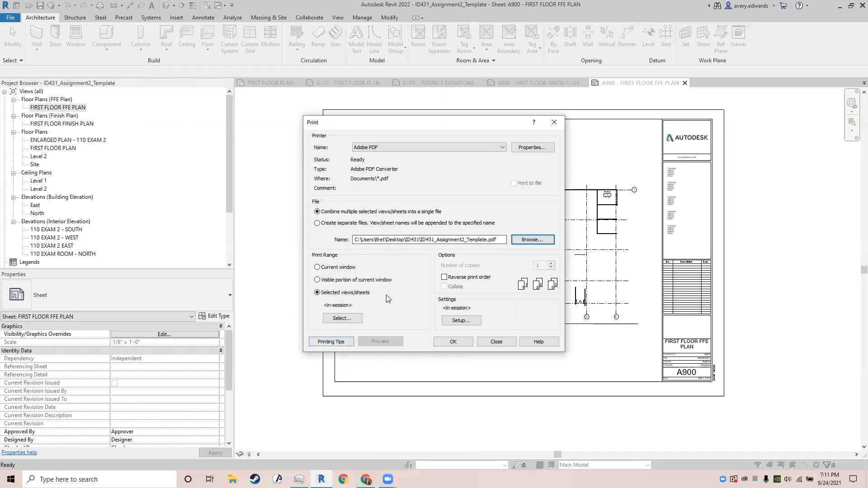
left_click(320, 296)
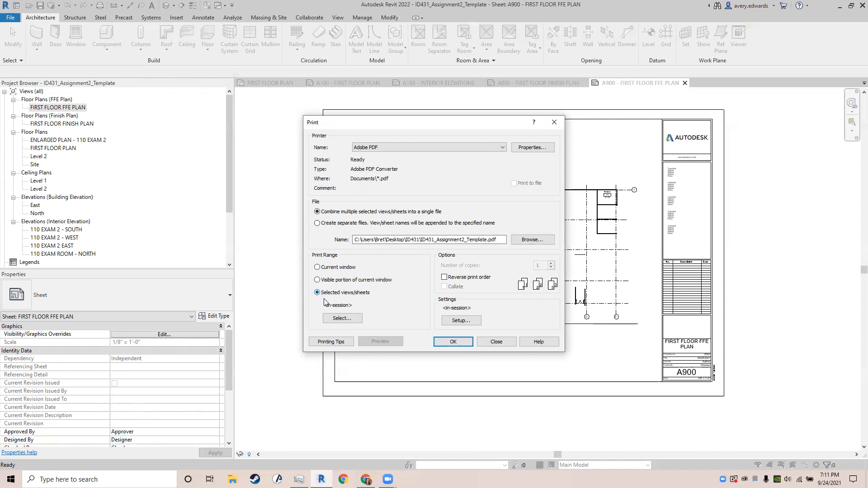
Step: Limit the print set list to sheets and include A100, A180, A800 and A900, without saving the selection for future sessions
left_click(335, 321)
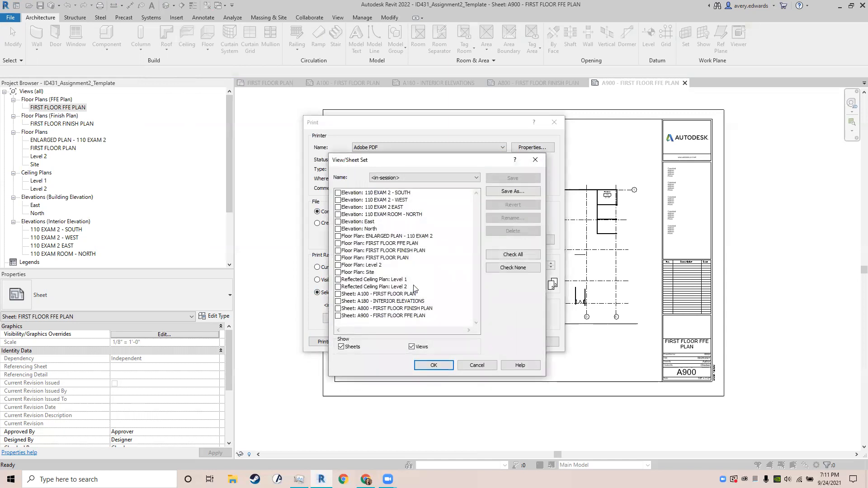
left_click(412, 347)
left_click(412, 347)
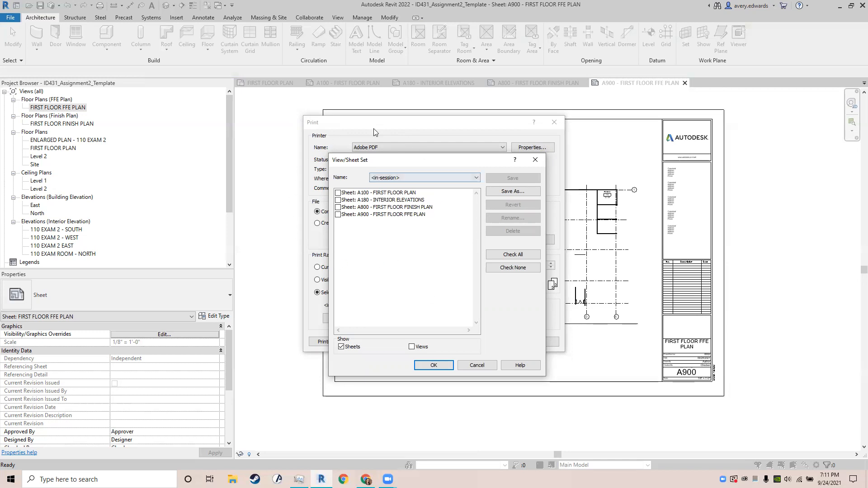
left_click(338, 193)
left_click(339, 200)
left_click(339, 208)
left_click(339, 214)
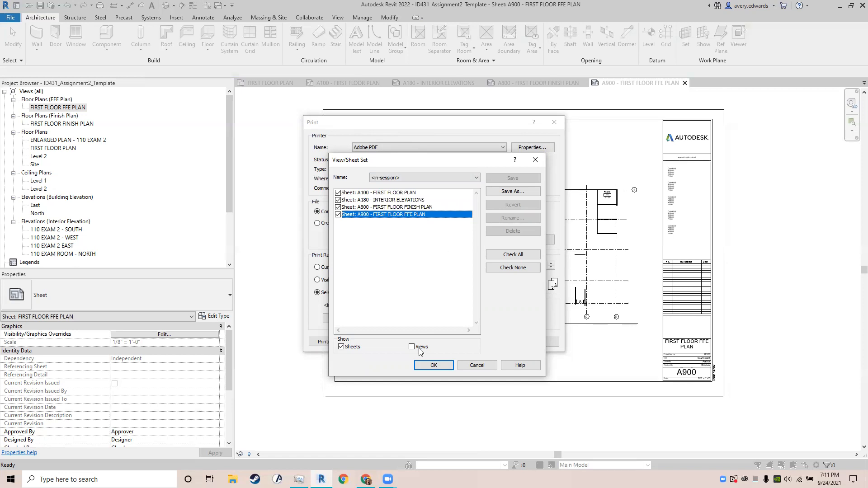
left_click(422, 370)
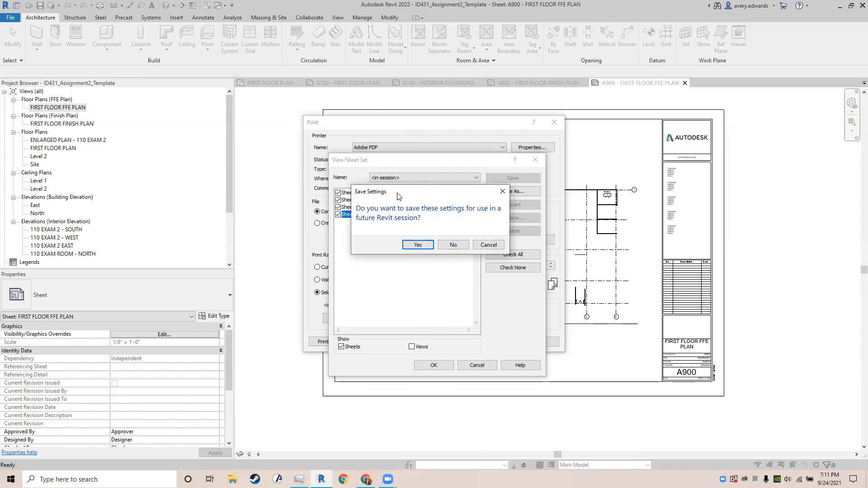
left_click_drag(398, 196, 380, 181)
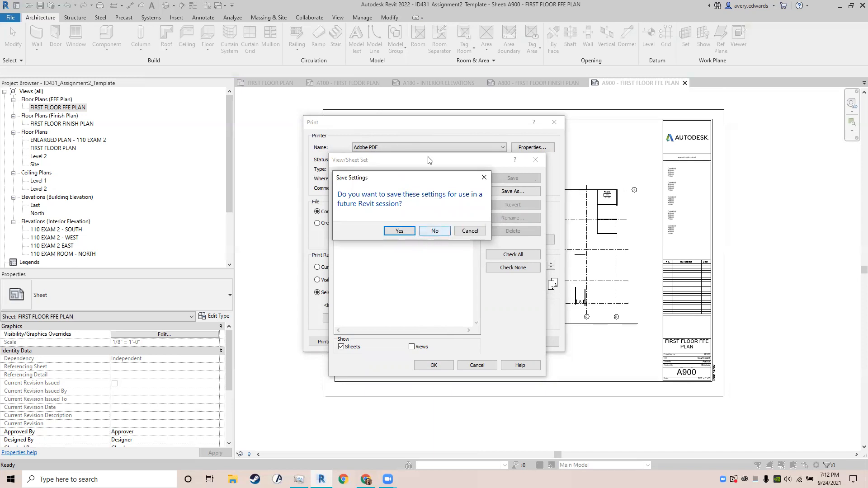
left_click(435, 231)
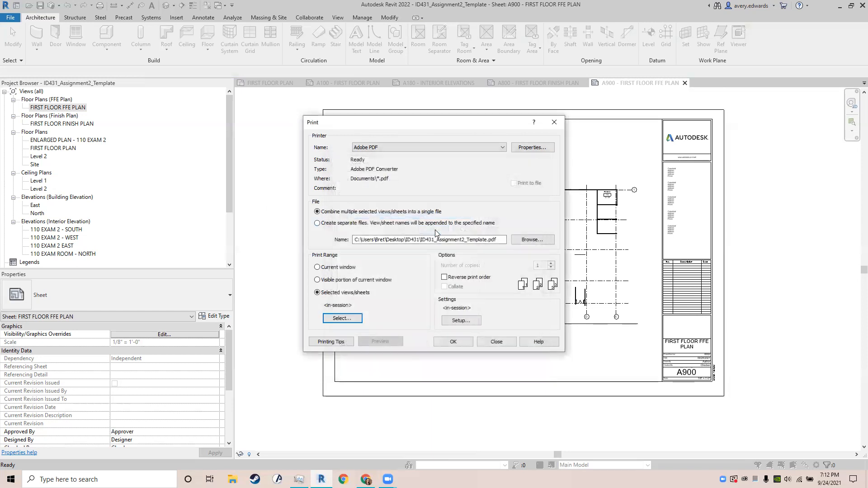
Step: Open the print setup and choose ARCH E1 as the paper size, keeping the in-session setup
left_click(458, 322)
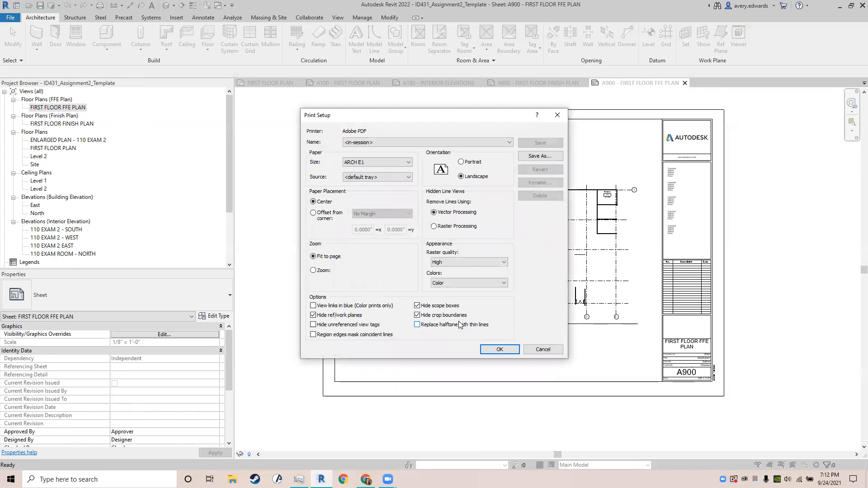
left_click_drag(425, 120, 676, 280)
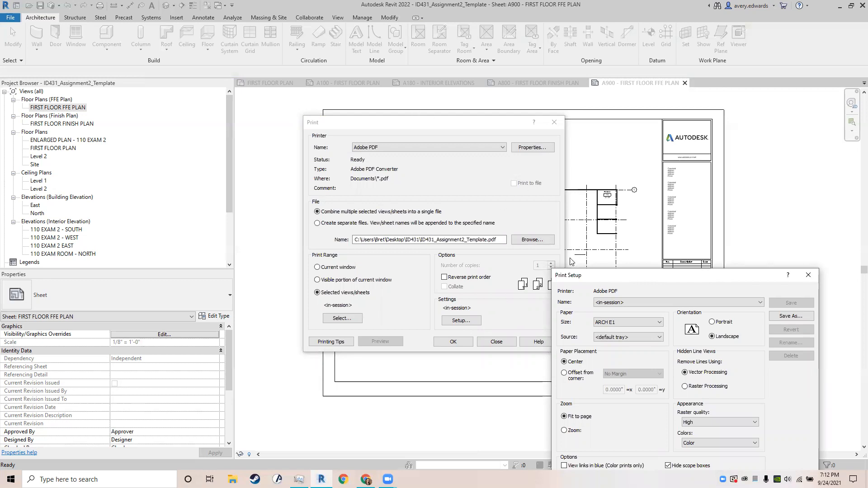
left_click_drag(581, 276, 347, 127)
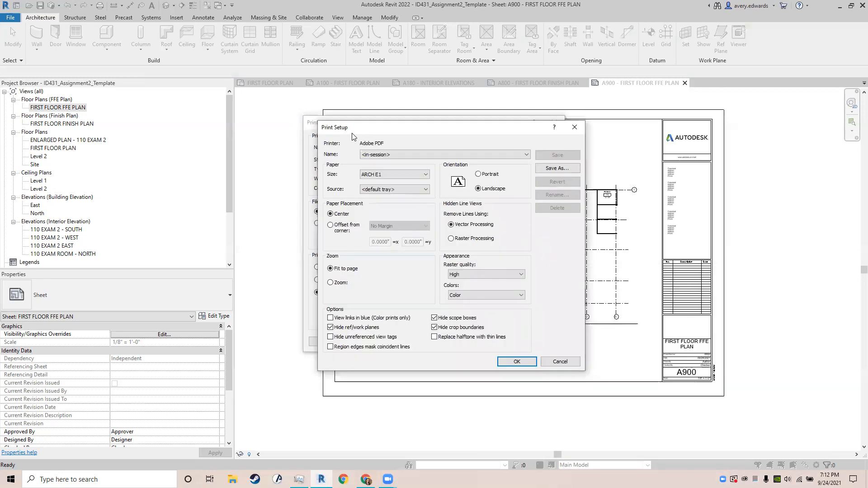
left_click(387, 154)
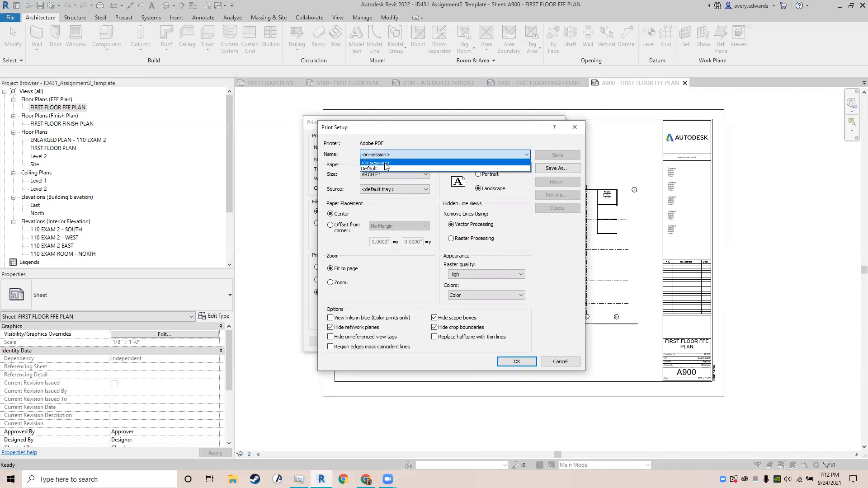
left_click(385, 164)
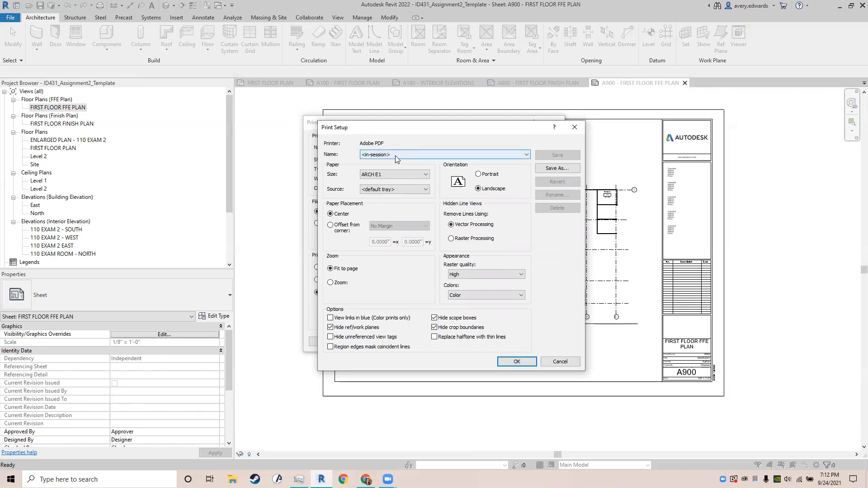
left_click(396, 175)
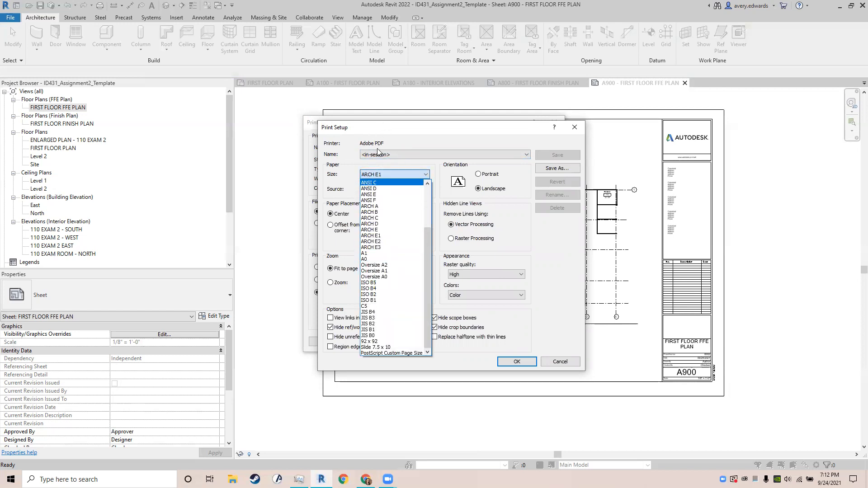
left_click_drag(429, 234, 441, 294)
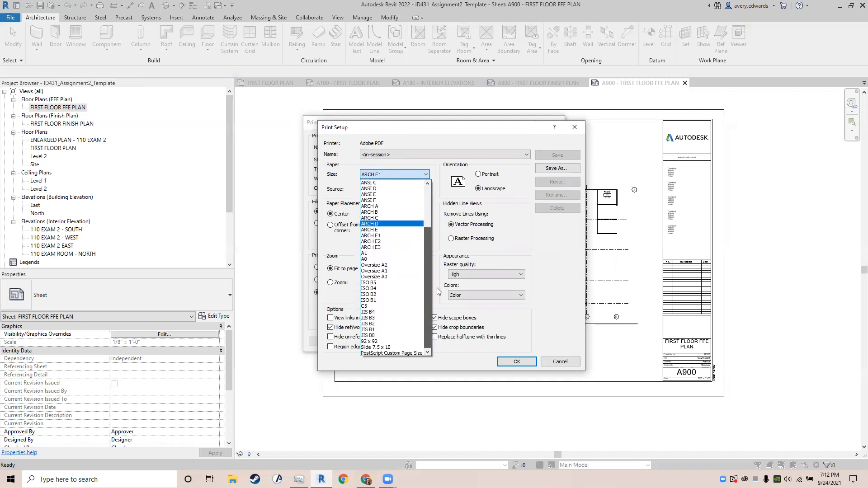
left_click(382, 236)
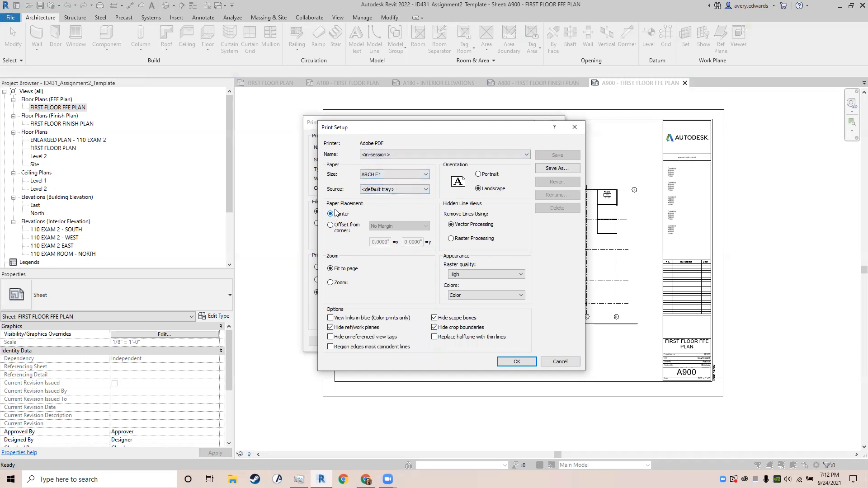
Step: Set the print zoom to 100% with centered paper placement, and apply the setup without saving it for future sessions
left_click(330, 284)
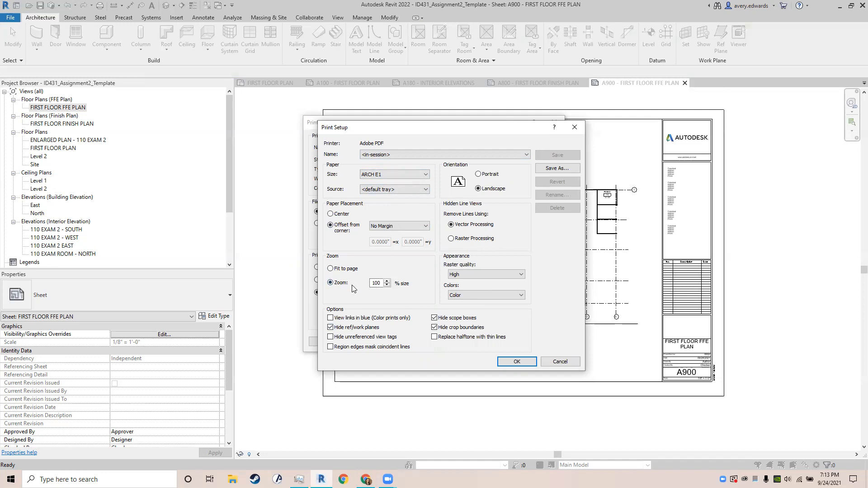
left_click(332, 216)
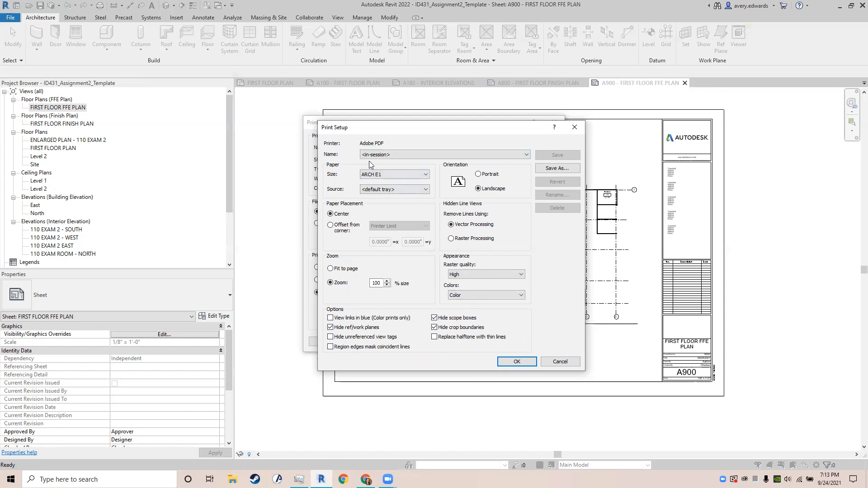
left_click(371, 175)
left_click(371, 175)
left_click(507, 362)
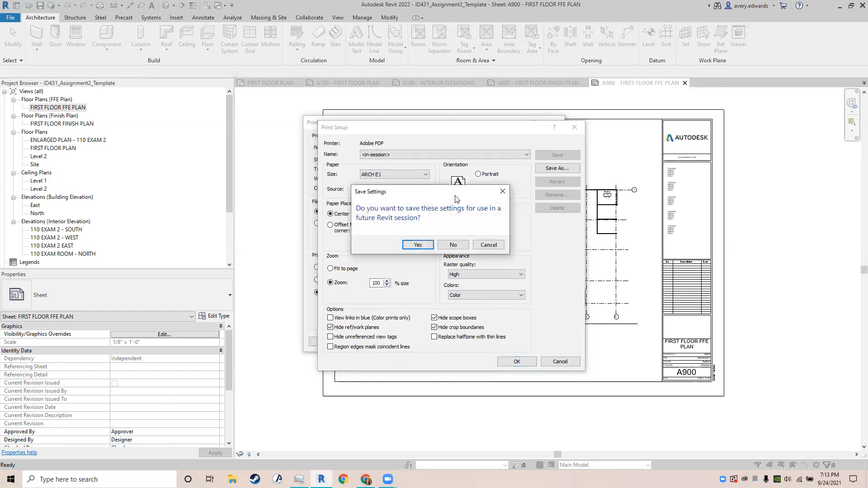
left_click_drag(453, 193, 453, 217)
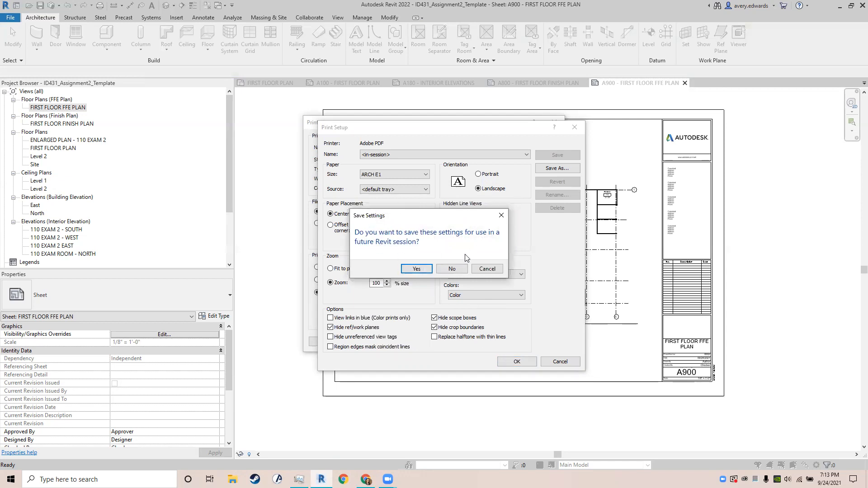
left_click(453, 270)
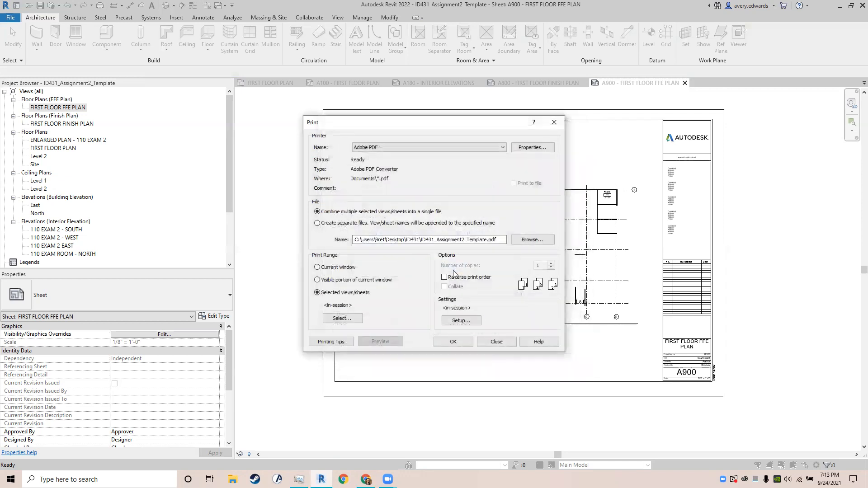
Step: Print the selected sheets to a PDF named test in the ID431 folder on the Desktop
left_click(453, 343)
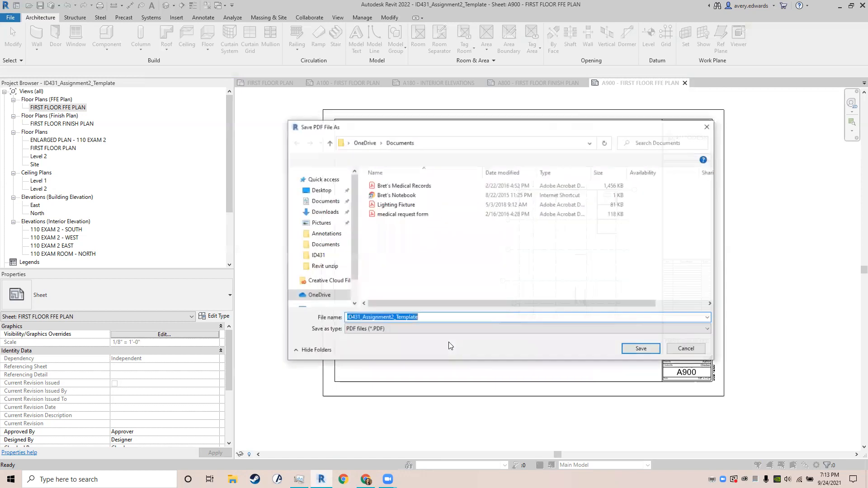
left_click_drag(413, 131, 380, 121)
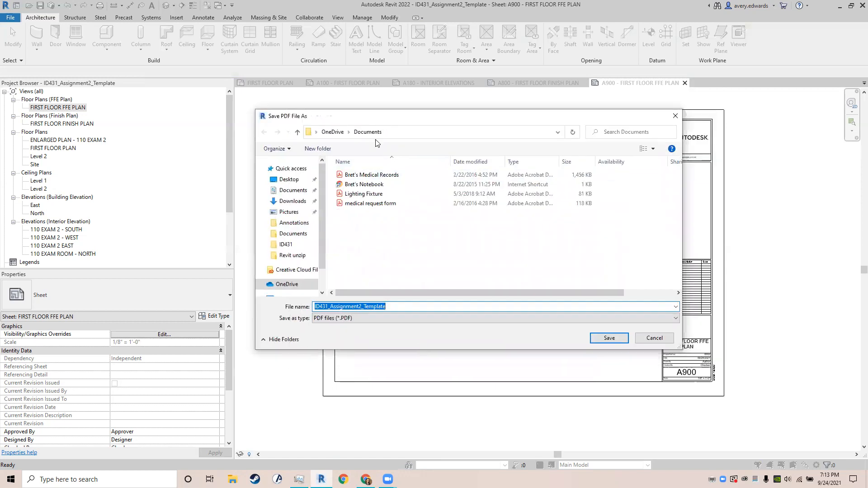
left_click(289, 179)
double_click(369, 196)
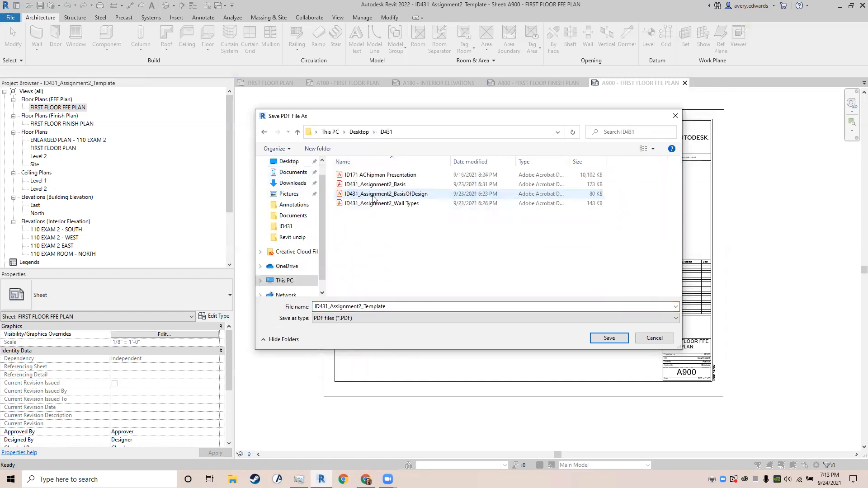
double_click(398, 308)
type("test")
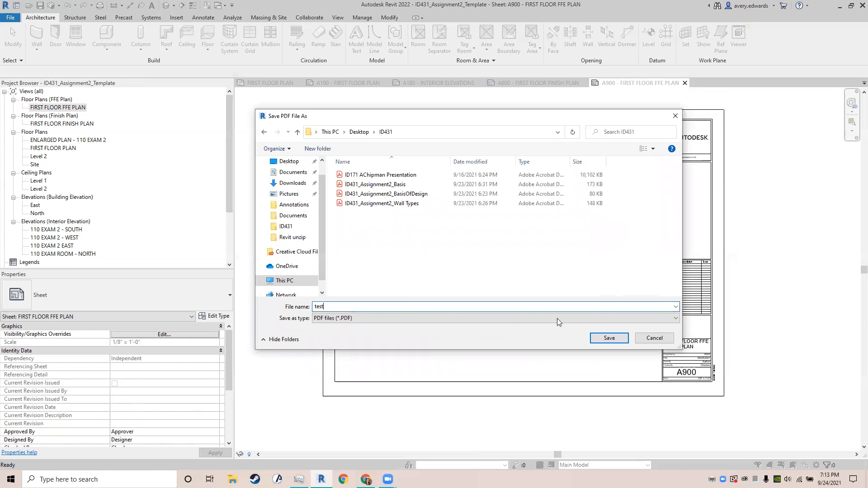
left_click(598, 339)
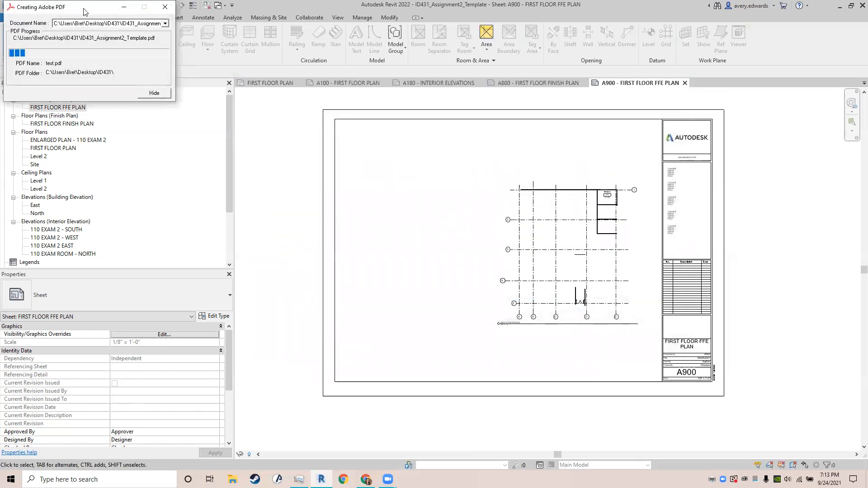
Step: Check the PDF creation progress and its list of document names
left_click_drag(84, 11, 385, 197)
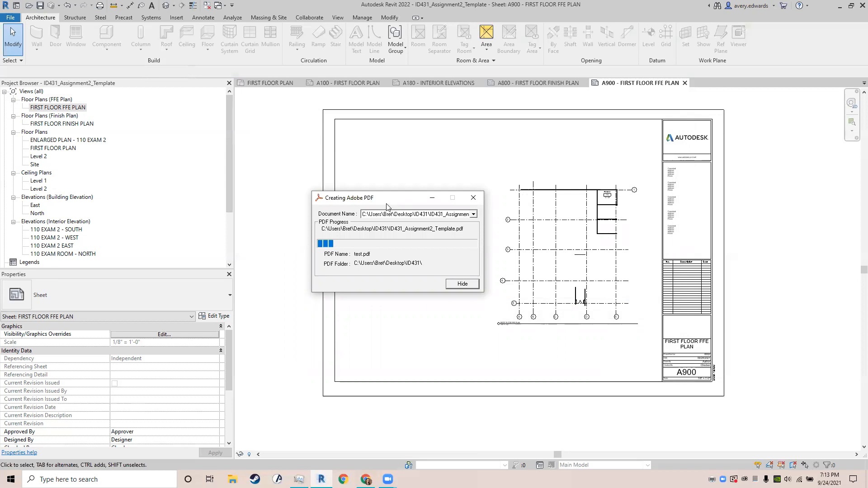
left_click_drag(389, 203, 423, 190)
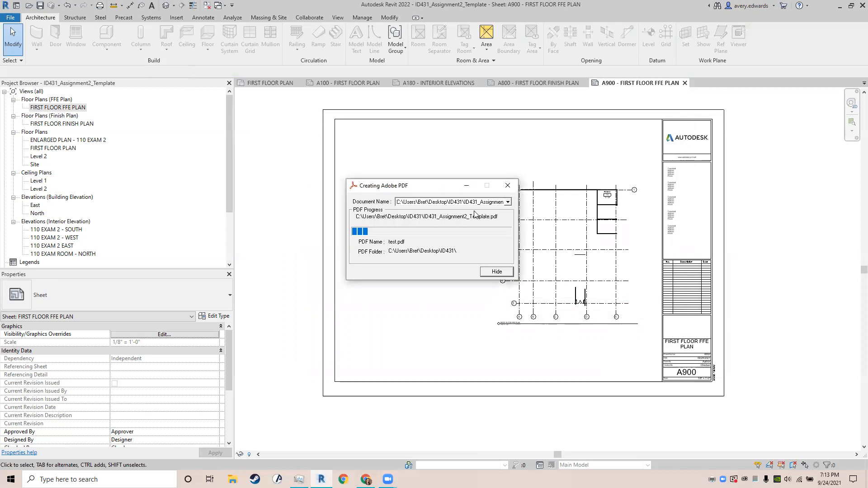
left_click(507, 203)
left_click(508, 206)
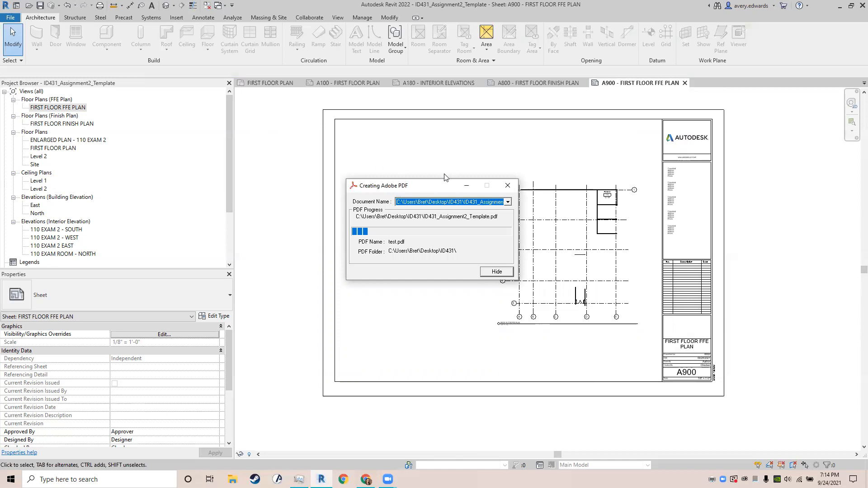
left_click_drag(428, 185, 449, 171)
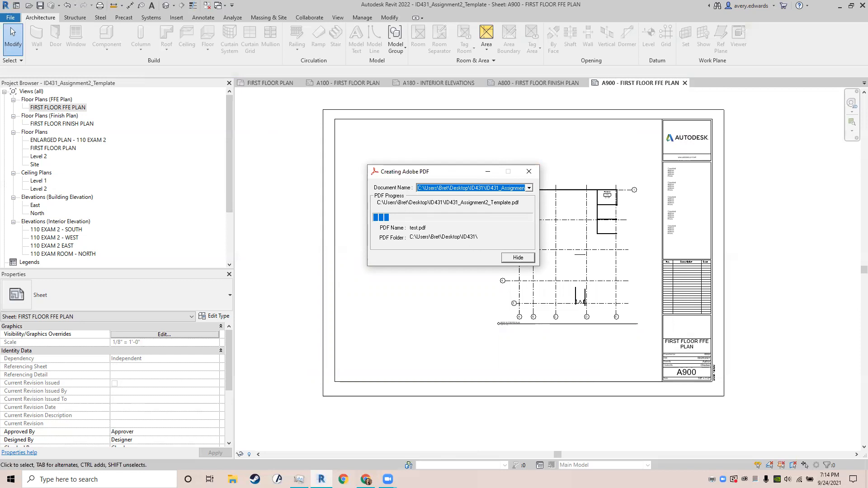
Step: Switch to File Explorer, try to open the recent test PDF in Adobe Acrobat DC, and return to the PDF progress in Revit
left_click(233, 480)
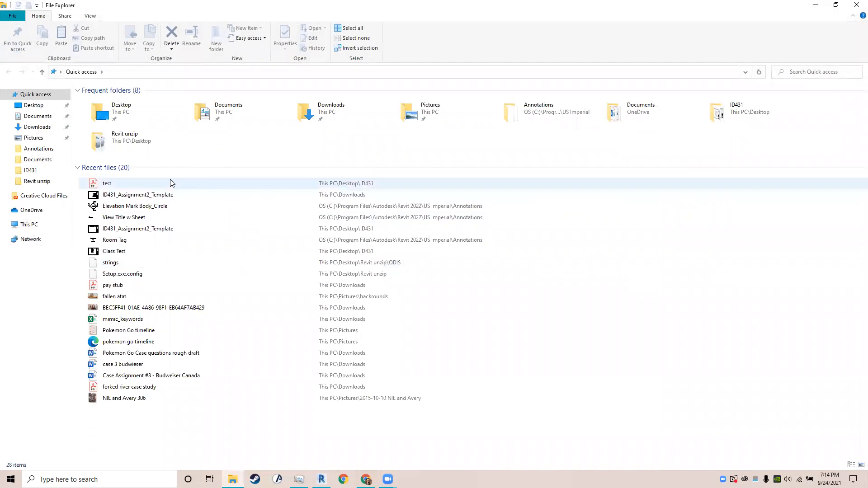
left_click(170, 183)
double_click(170, 181)
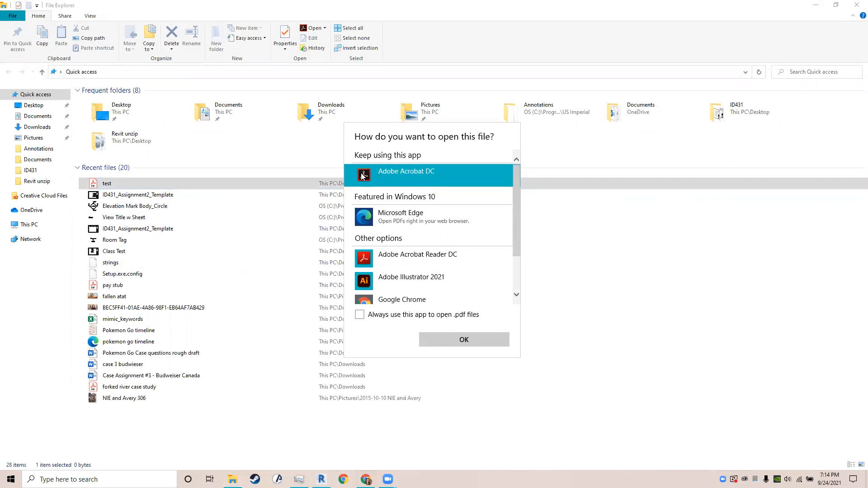
left_click(454, 345)
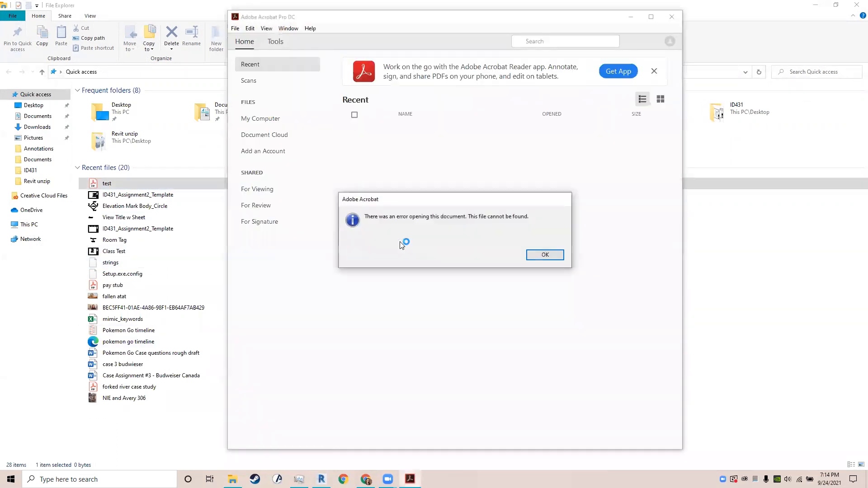
left_click(544, 255)
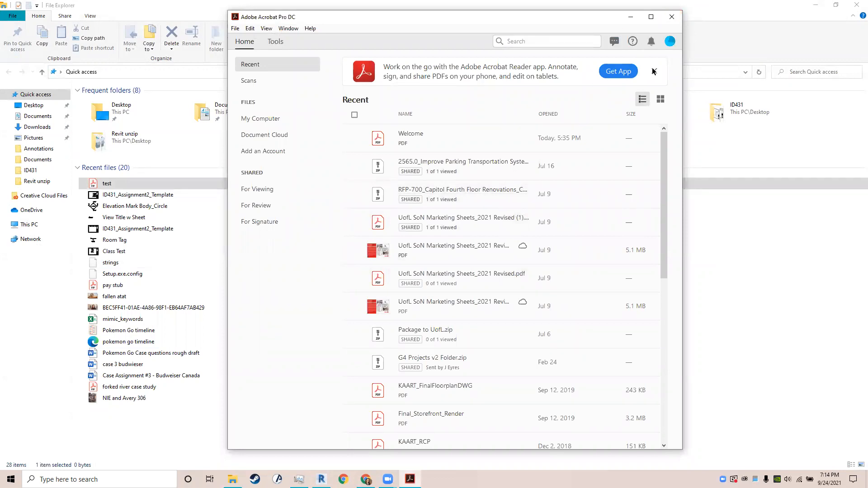
left_click(673, 17)
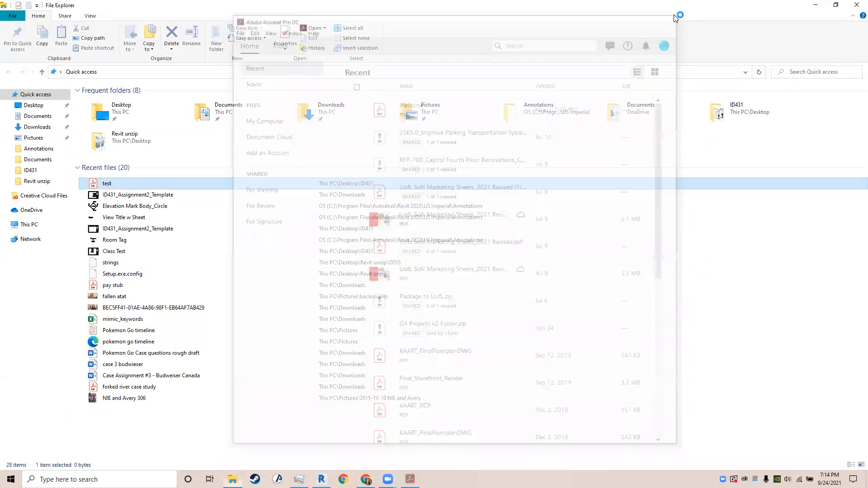
left_click(814, 4)
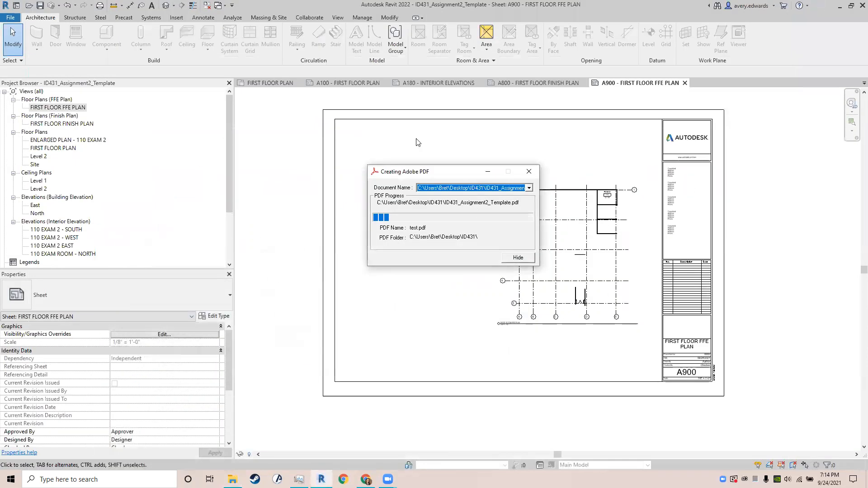
left_click_drag(443, 169, 427, 202)
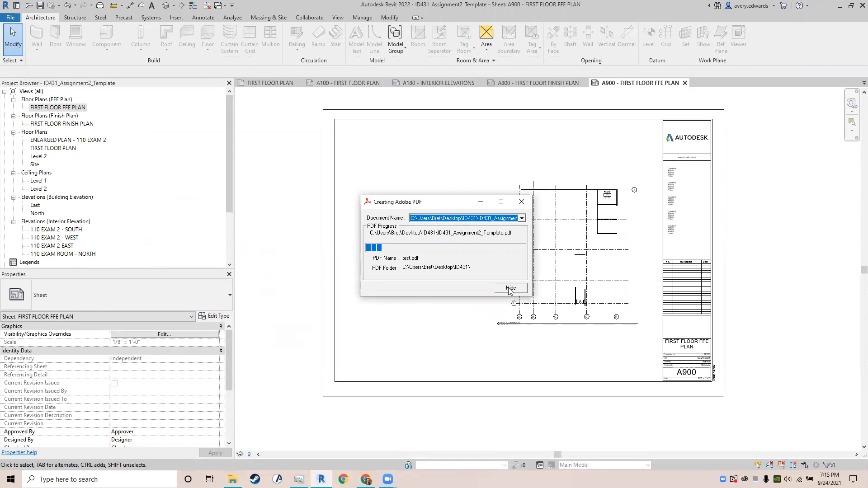
Step: Close the PDF progress window and reopen the print settings, limiting the View/Sheet Set list to sheets with views hidden
left_click(522, 205)
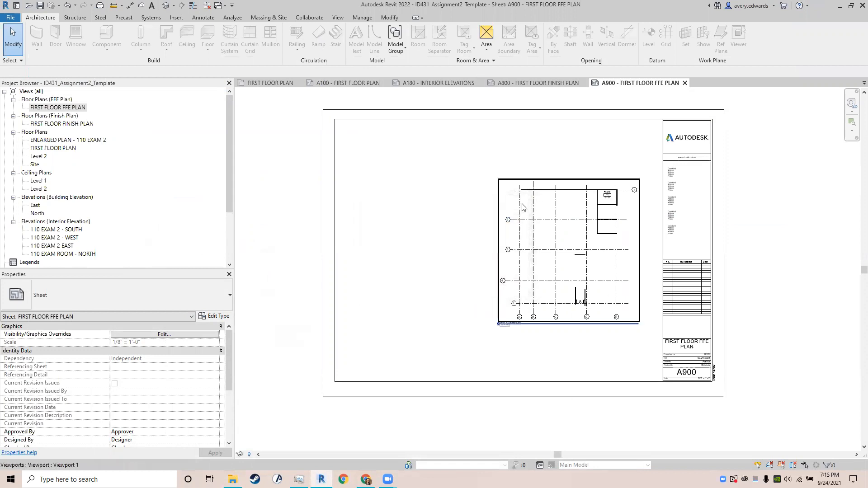
left_click(10, 17)
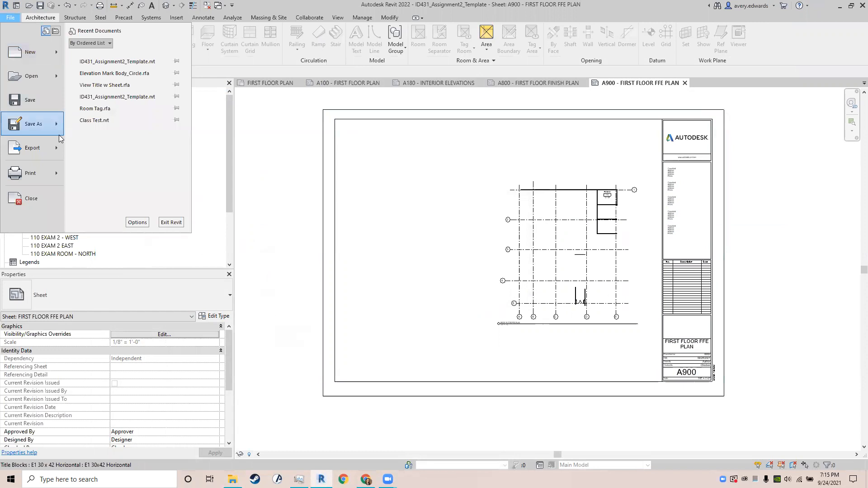
left_click(19, 172)
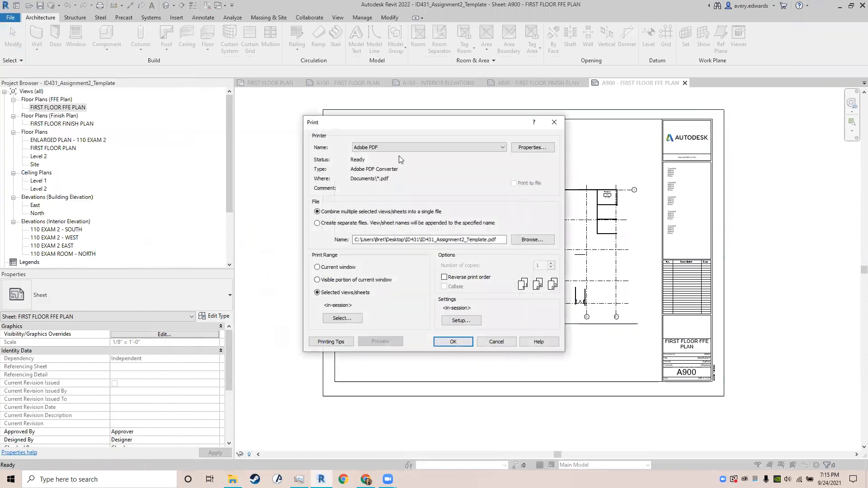
left_click(345, 318)
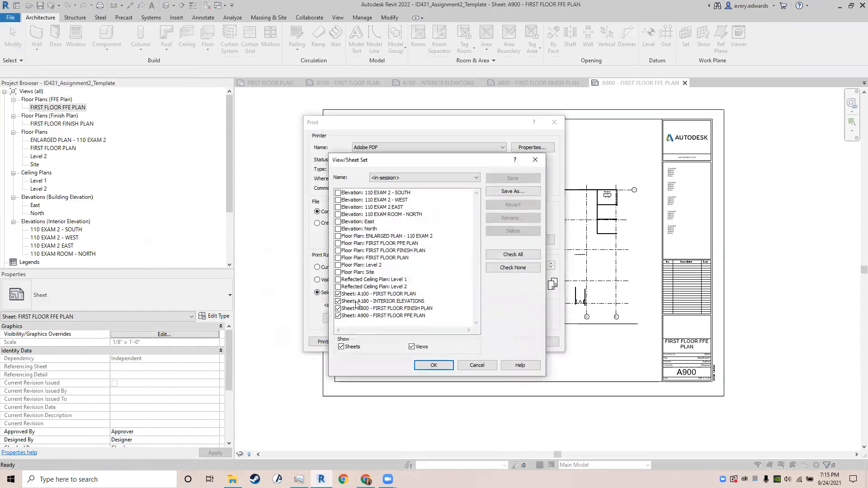
left_click(412, 346)
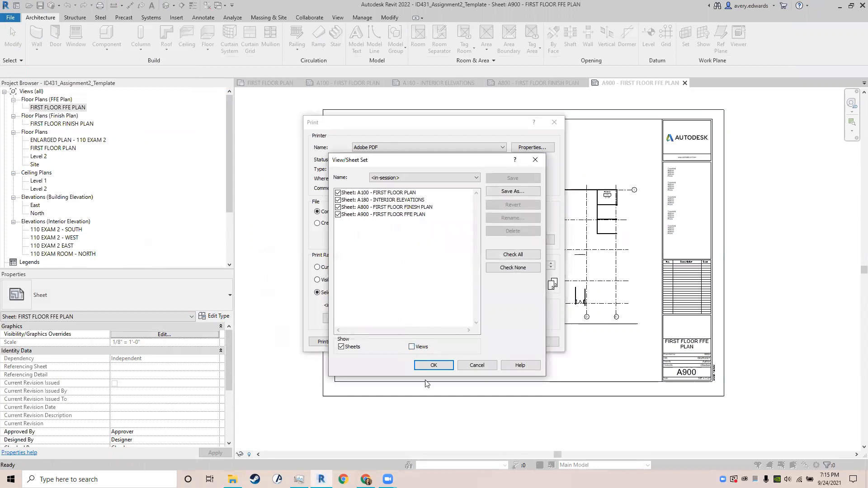
left_click(433, 365)
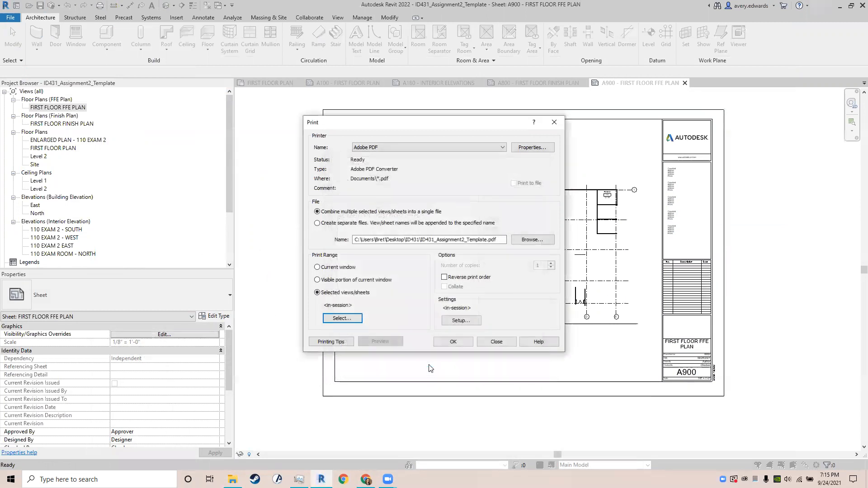
Step: Confirm the ARCH E1 print setup at 100% zoom and print the sheets to a PDF named test in the Desktop's ID431 folder
left_click(457, 320)
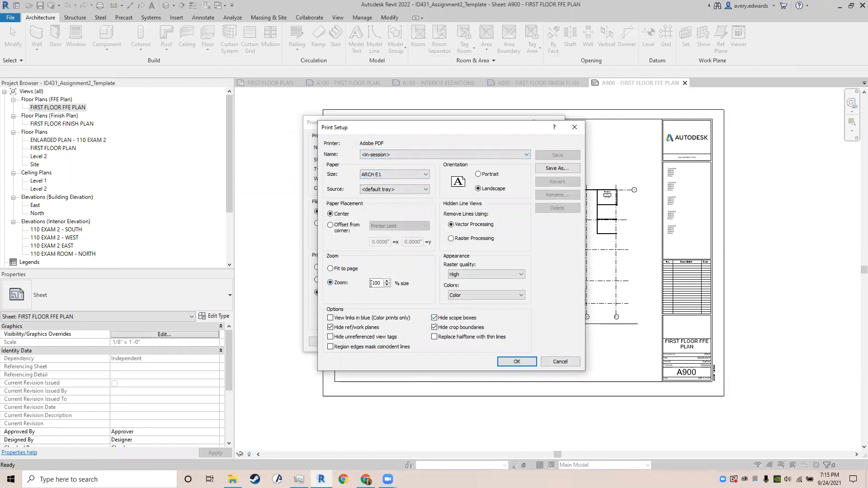
left_click(520, 360)
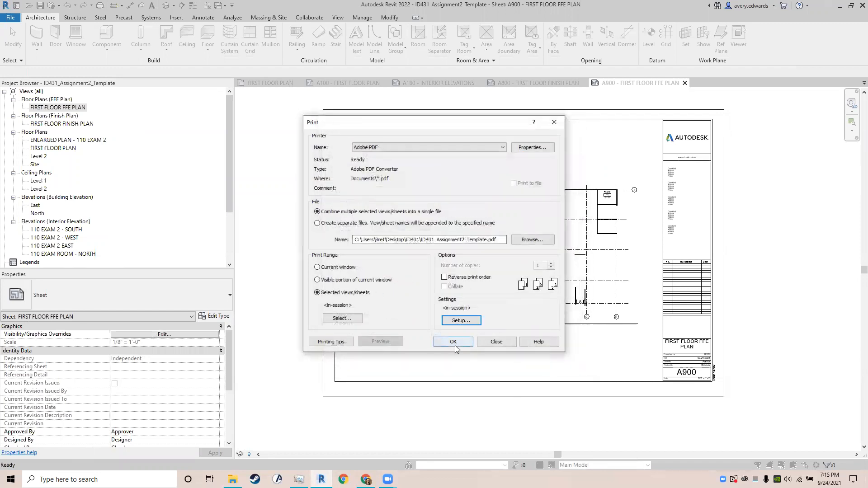
left_click(454, 344)
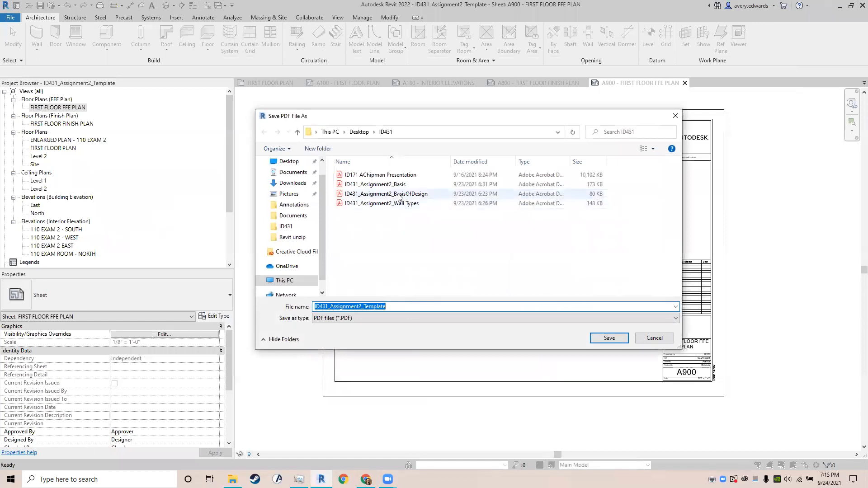
left_click(288, 162)
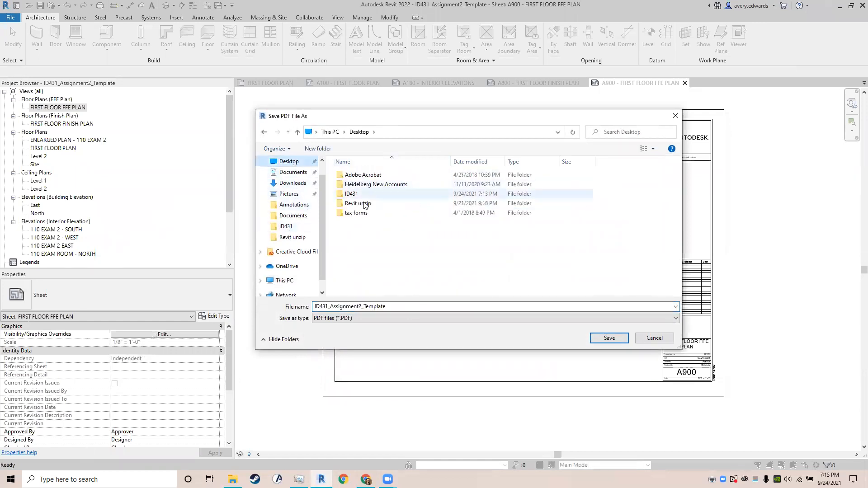
left_click(356, 196)
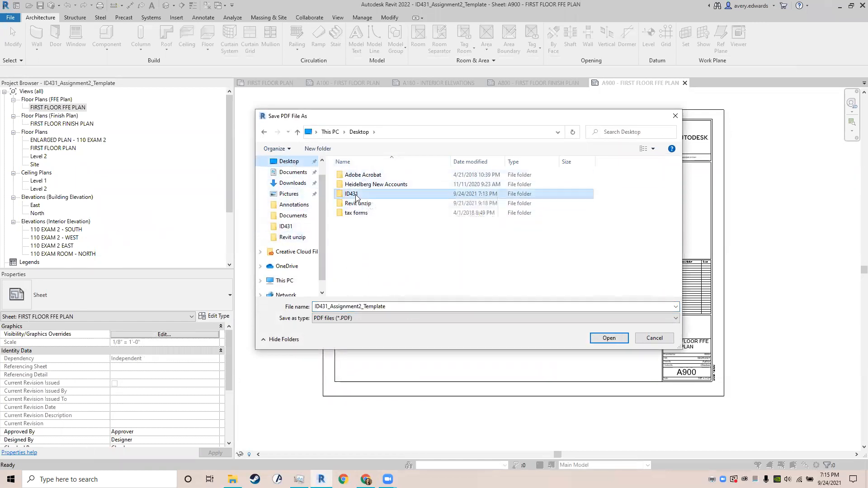
double_click(355, 196)
double_click(400, 306)
type("test")
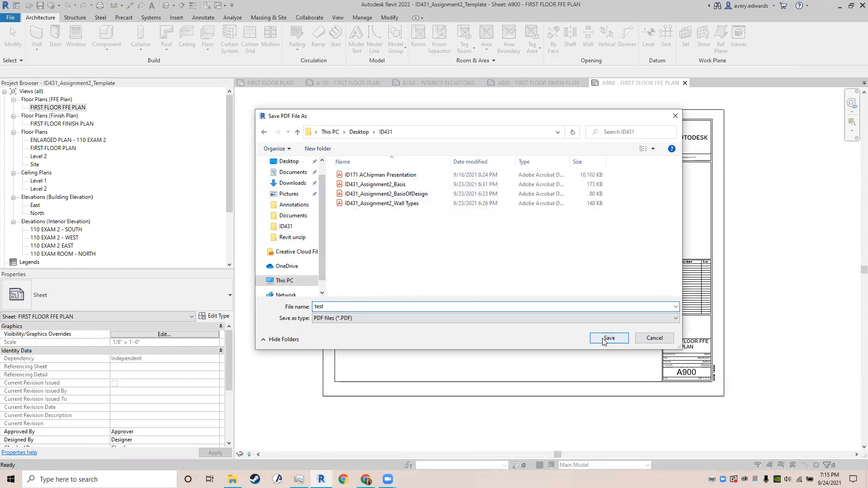
left_click(608, 339)
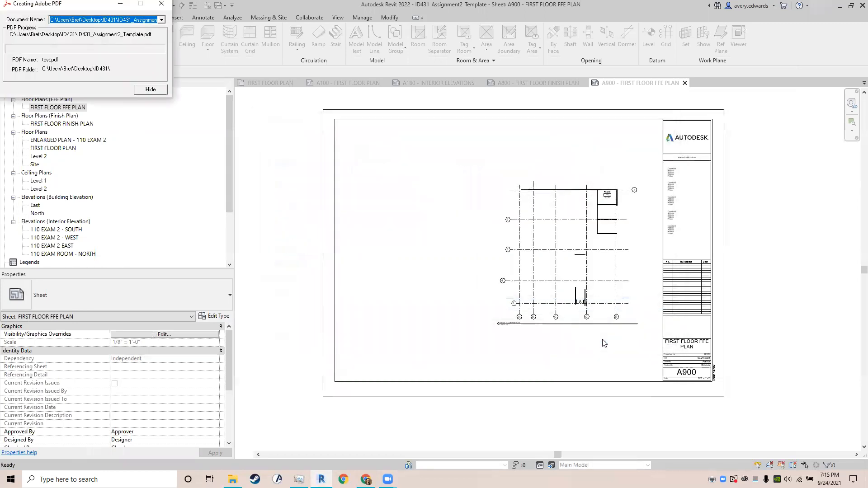
Step: Move the PDF progress window over the sheet to check the conversion, and hide it
left_click_drag(47, 8, 360, 194)
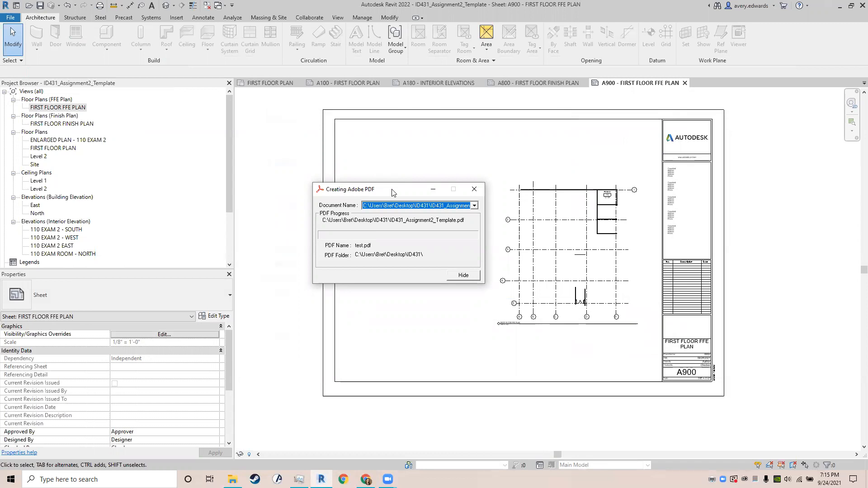
left_click_drag(392, 189, 372, 202)
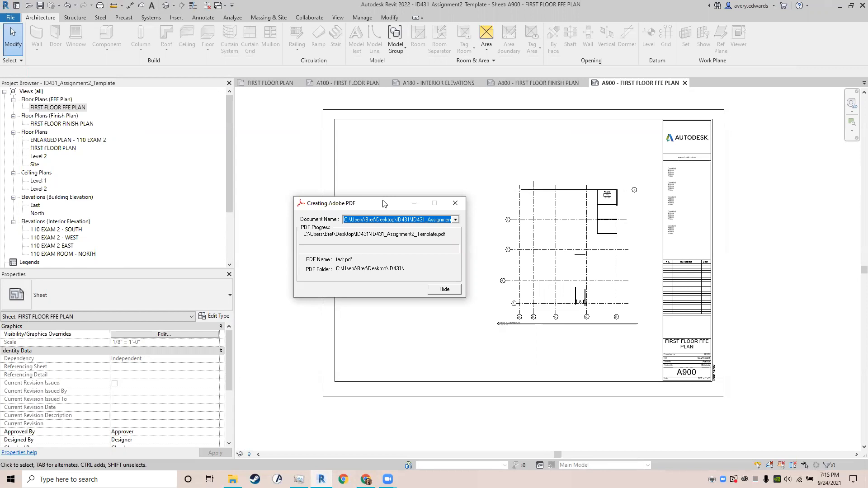
left_click(454, 291)
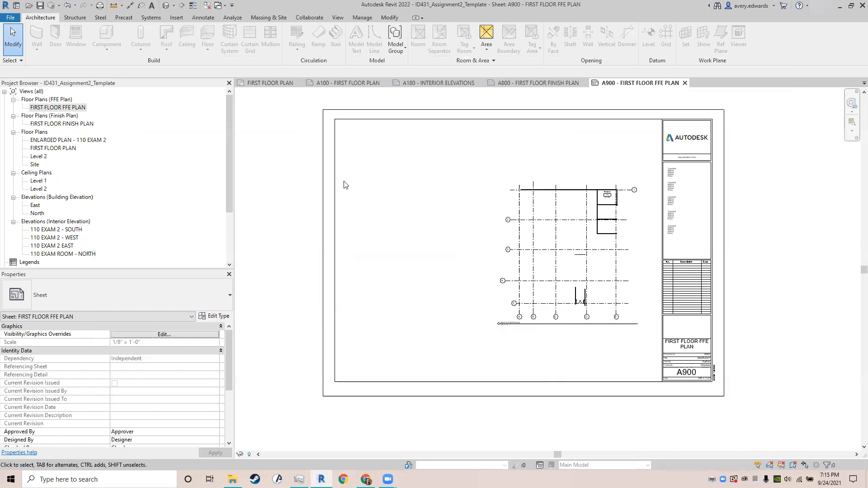
Step: Reopen the print settings and choose Microsoft Print to PDF as the printer
left_click(13, 18)
mouse_move(32, 148)
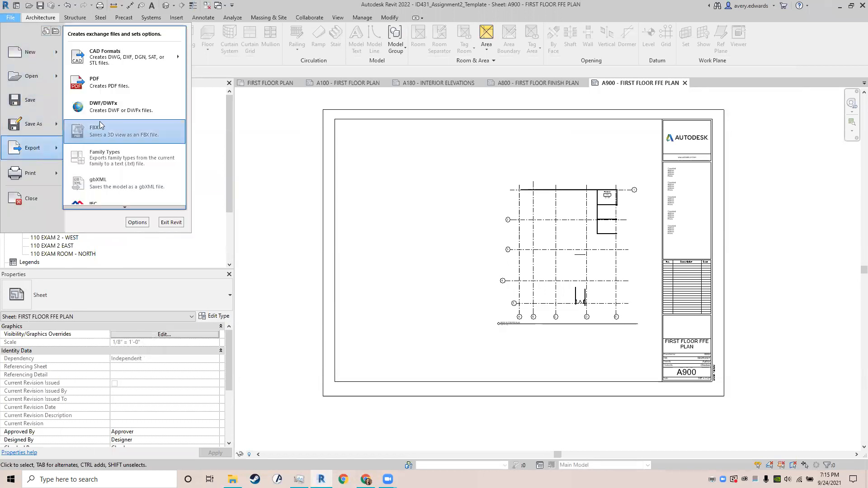
left_click(25, 174)
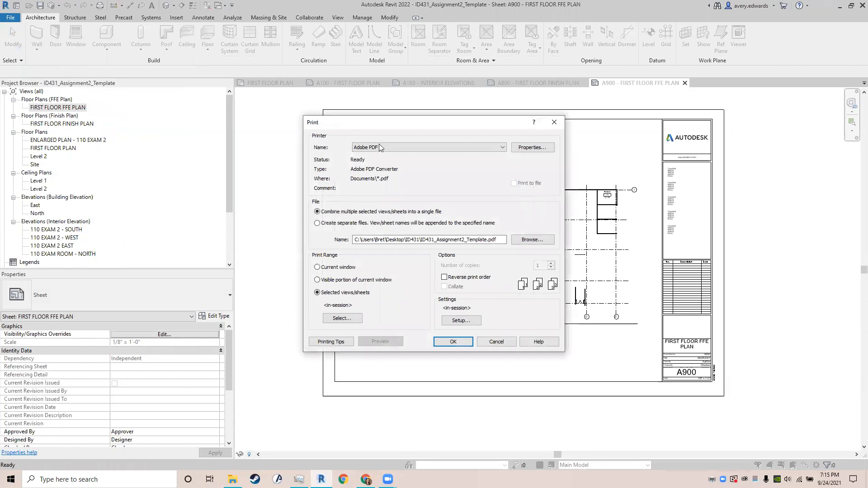
left_click(380, 147)
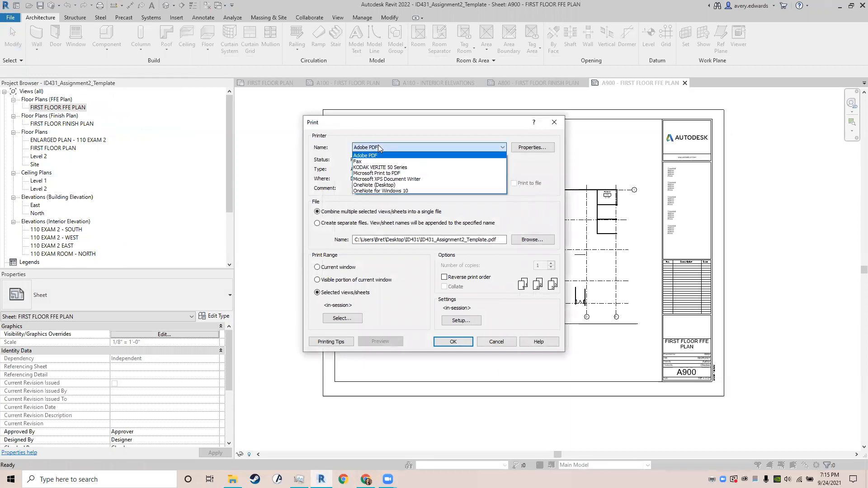
left_click(426, 174)
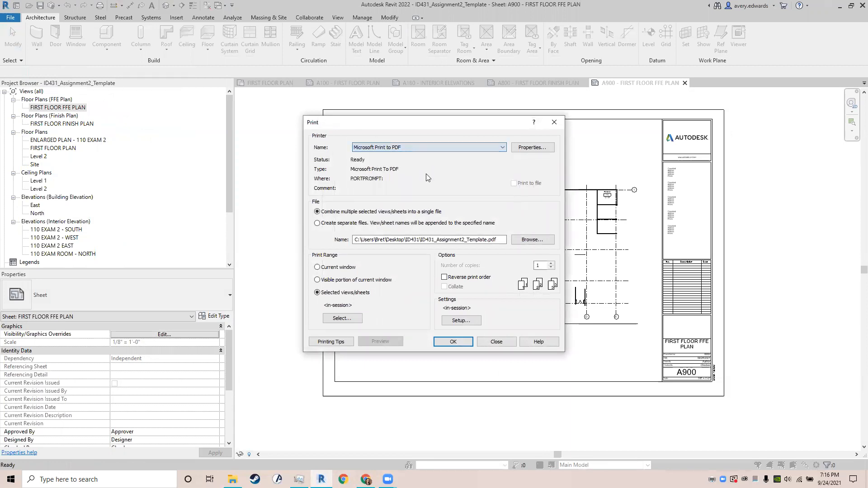
Step: Check the orientation and paper size options of Microsoft Print to PDF, and cancel out of its properties
left_click(529, 149)
left_click(401, 169)
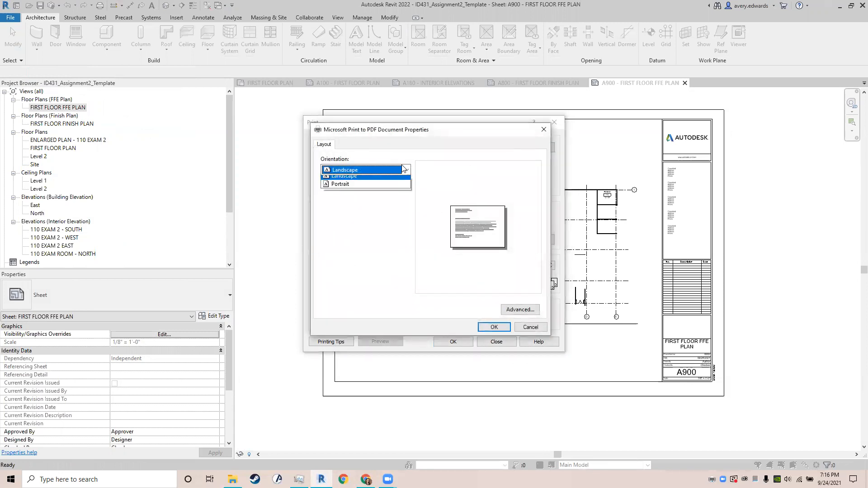
left_click(401, 168)
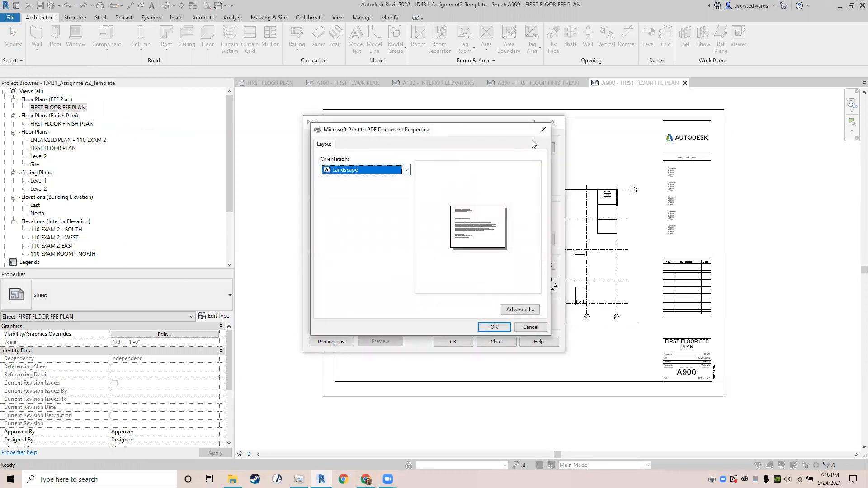
left_click(520, 310)
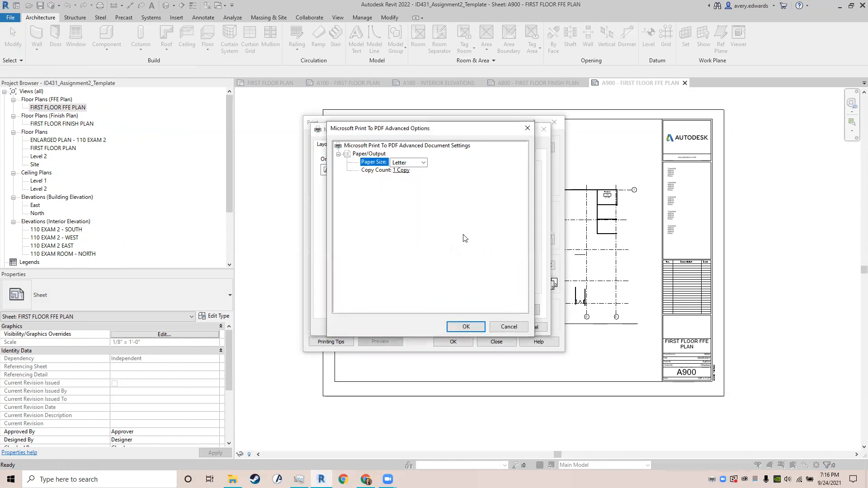
left_click(420, 163)
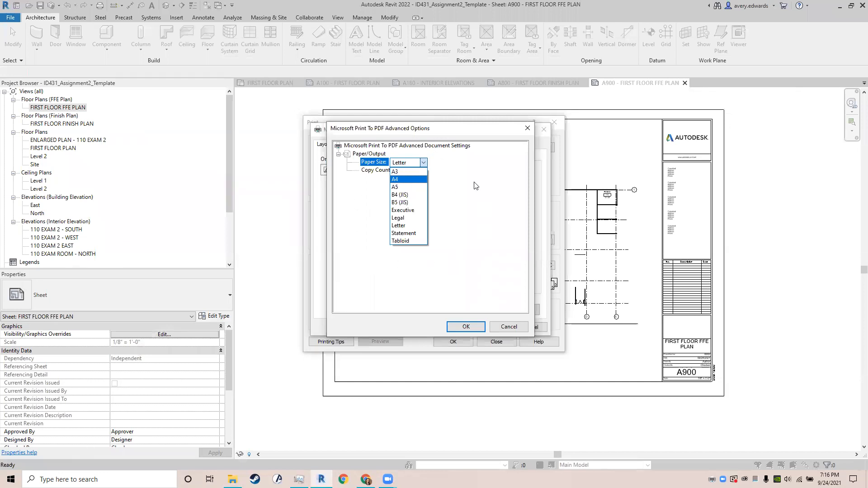
left_click(519, 329)
left_click(519, 329)
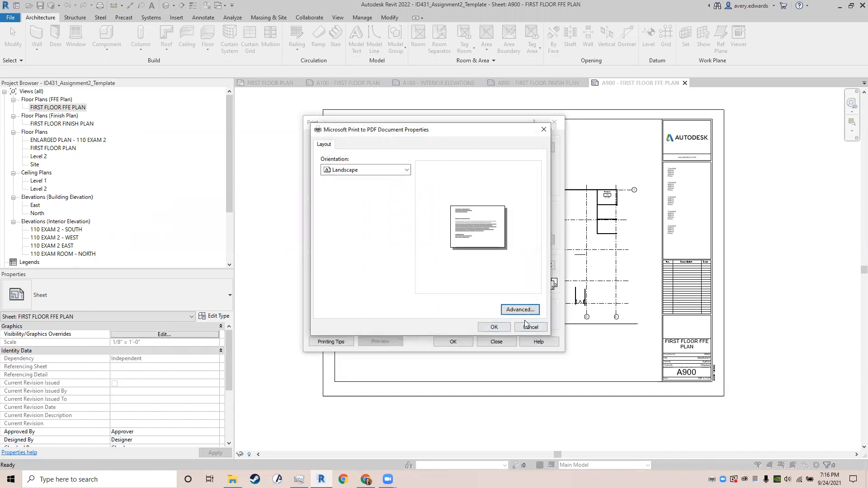
left_click(530, 328)
Step: Switch the printer back to Adobe PDF and close the print settings without printing
left_click(469, 145)
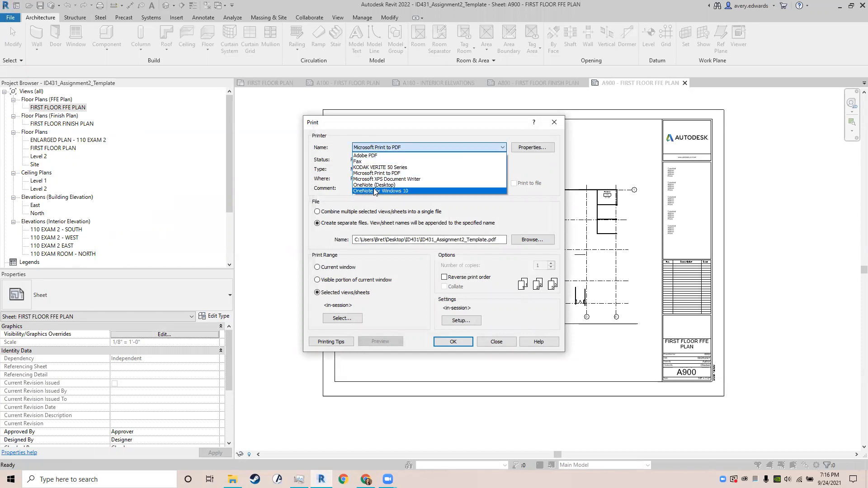
left_click(376, 156)
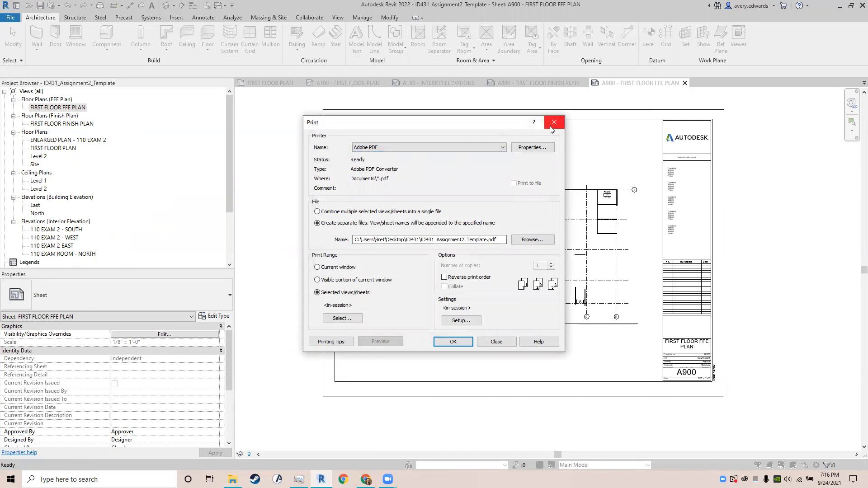
left_click(554, 122)
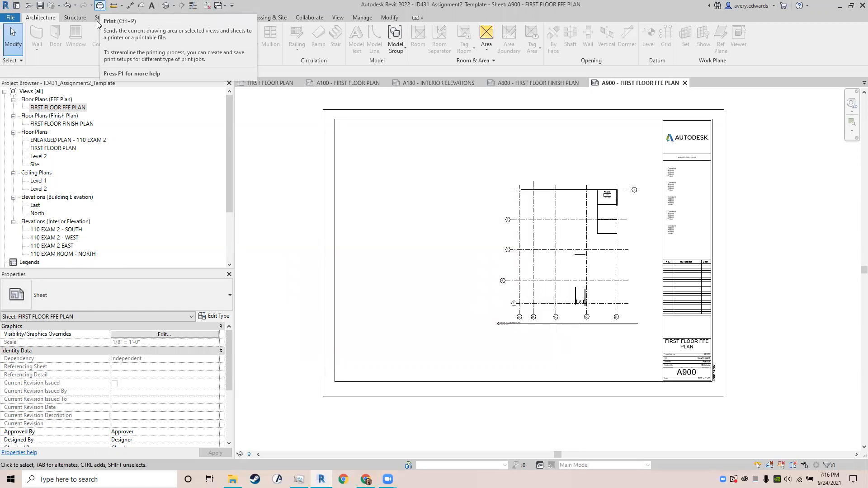
Step: Switch to File Explorer, try to open the recent test PDF in Adobe Acrobat, and close both windows to return to Revit
left_click(232, 479)
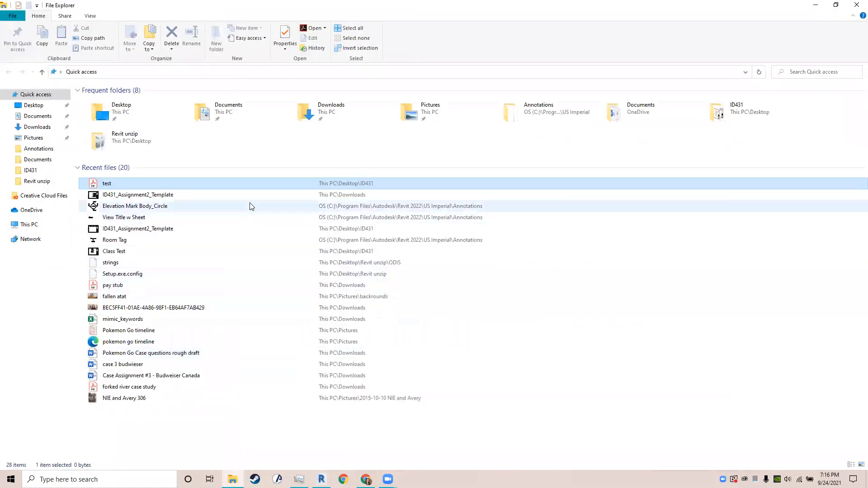
double_click(274, 184)
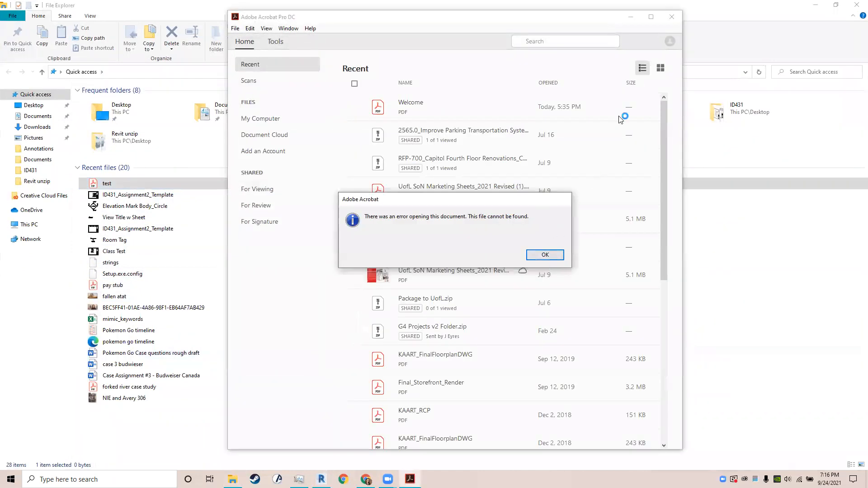
left_click(545, 255)
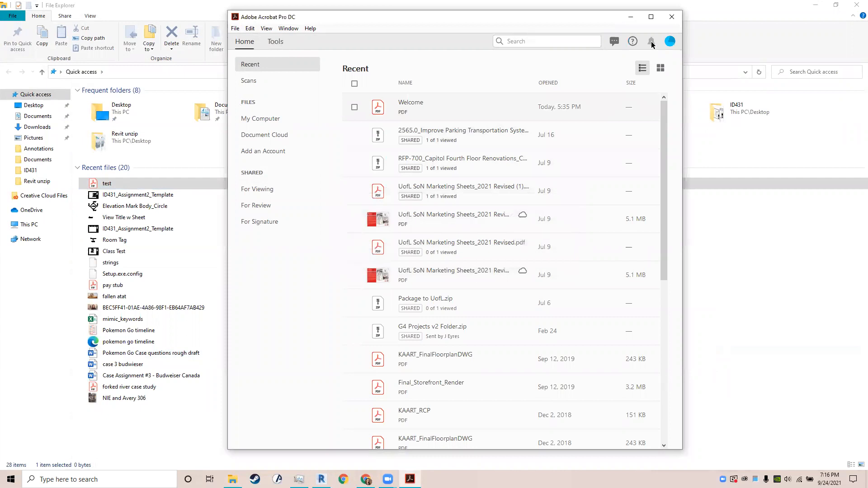
left_click(672, 17)
left_click(856, 5)
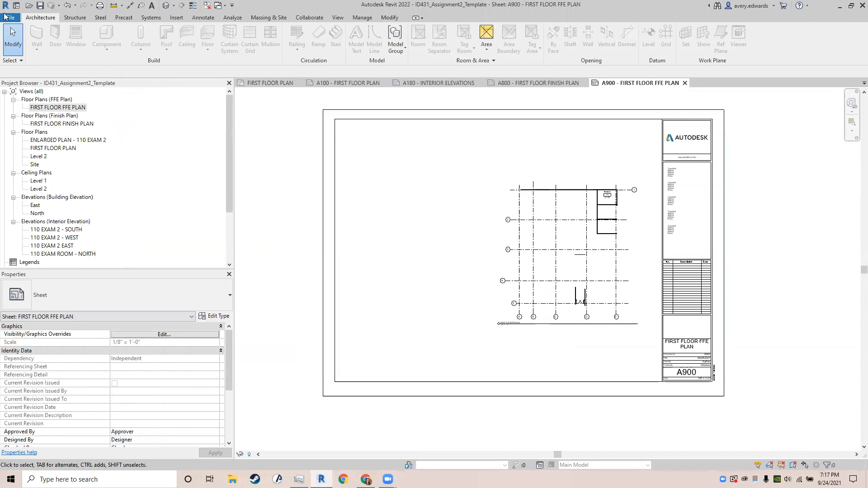
left_click(100, 6)
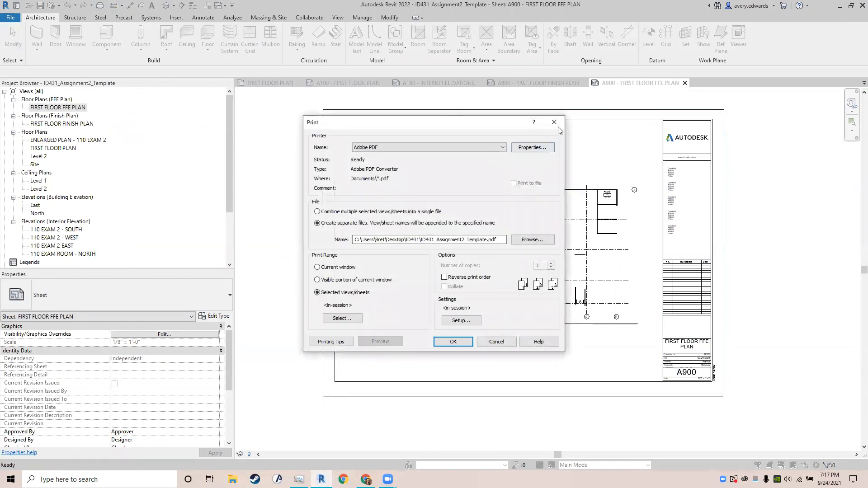
left_click(556, 124)
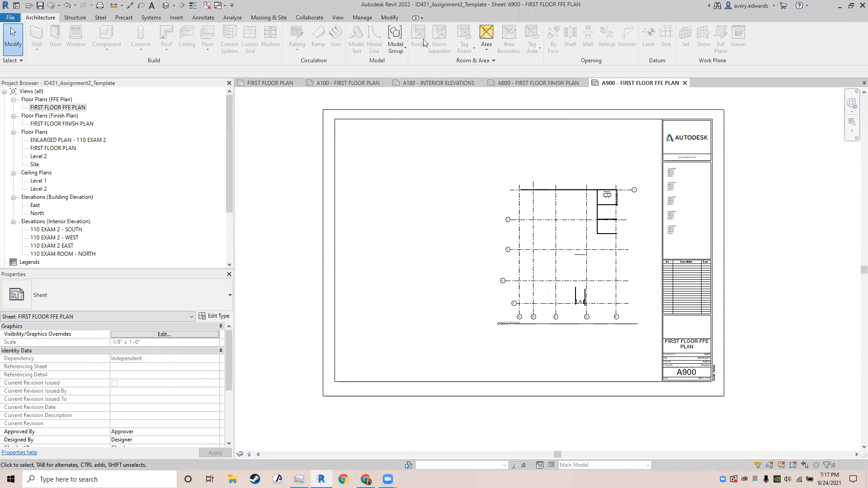
left_click(422, 18)
left_click(272, 166)
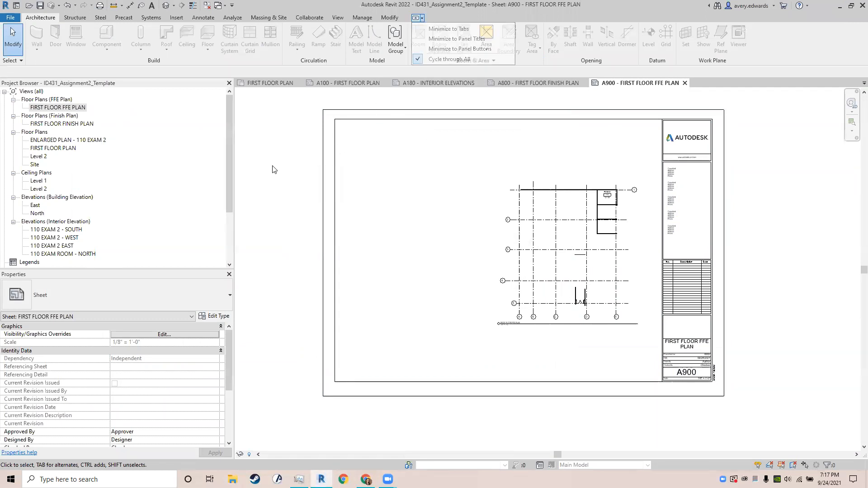
left_click(708, 5)
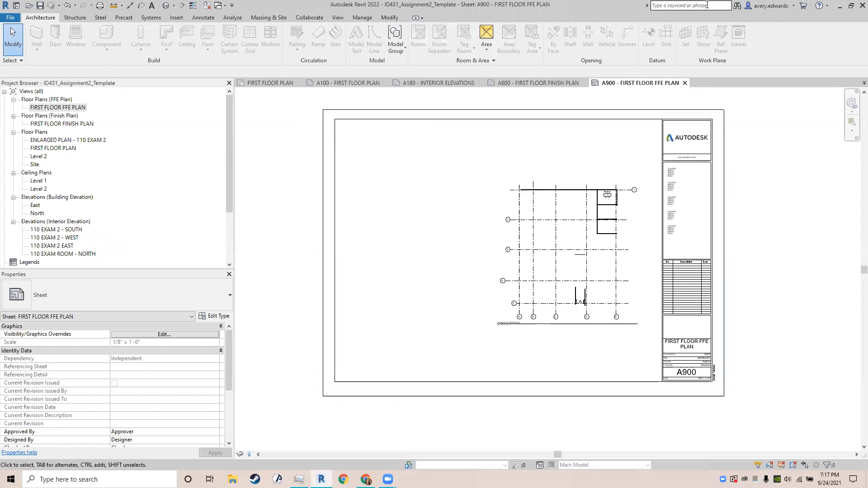
left_click(794, 6)
left_click(800, 159)
Step: Start a PDF export of selected sheets and confirm the selection of sheets A100, A180, A800 and A900
left_click(10, 17)
mouse_move(47, 149)
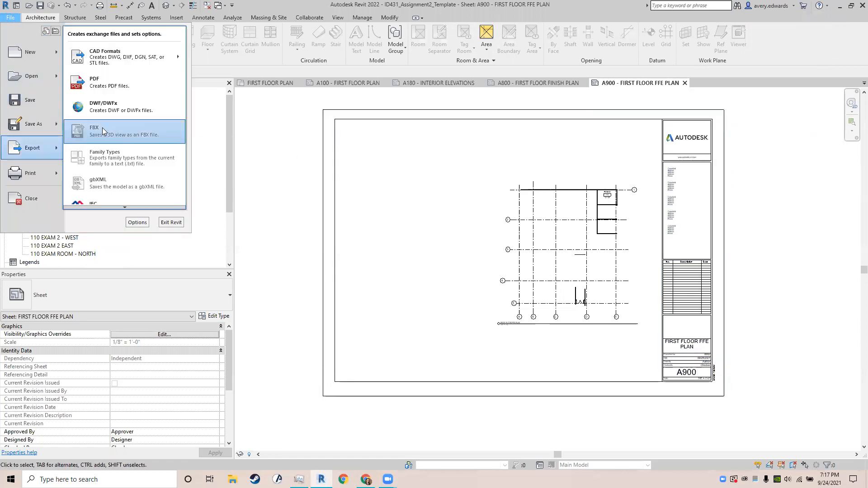
left_click(138, 82)
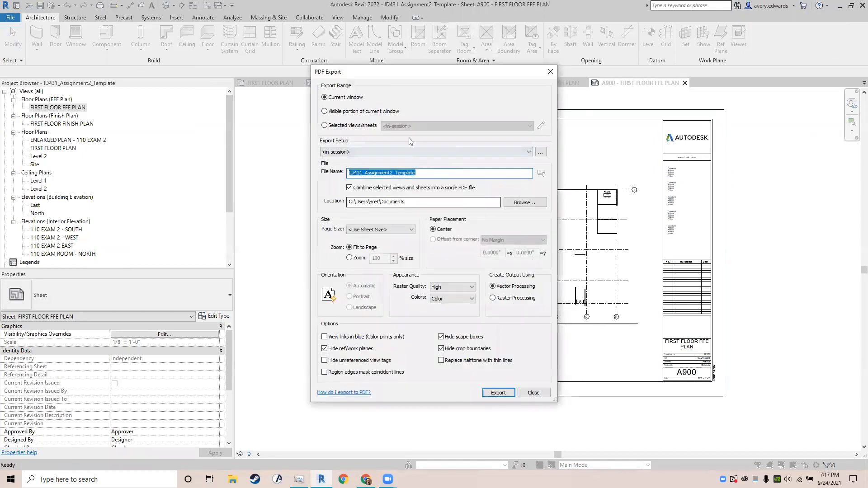
left_click(337, 127)
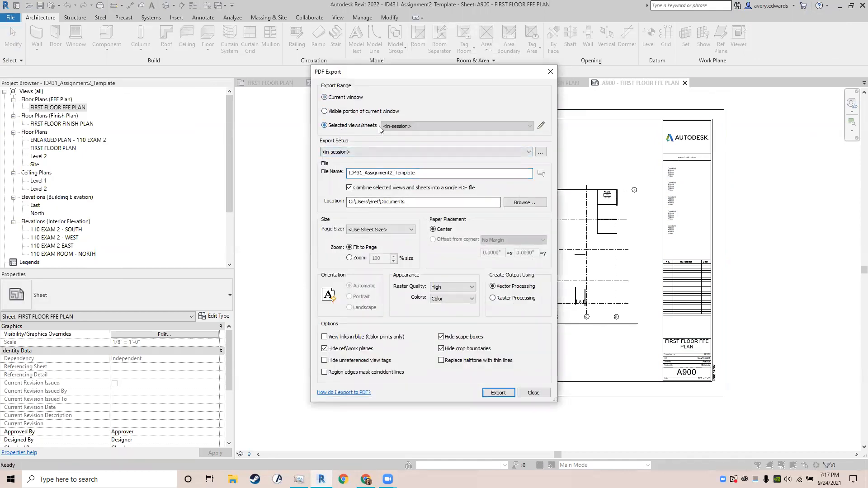
left_click(541, 126)
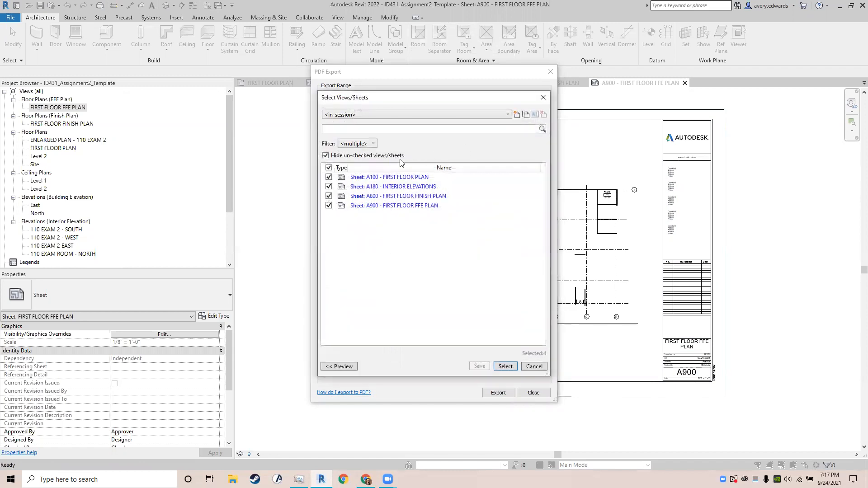
left_click(503, 366)
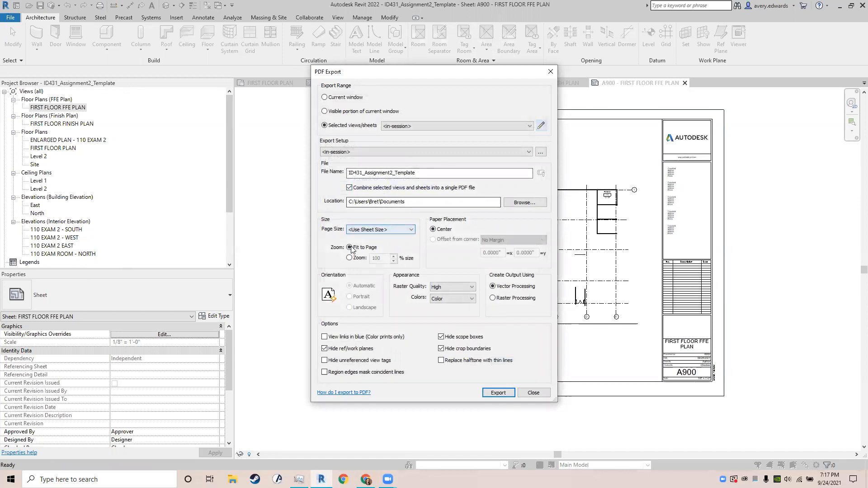
Step: Set the page size to ARCH E1 : 30 x 42 in and the zoom to 100%, and export without saving the settings
left_click(370, 231)
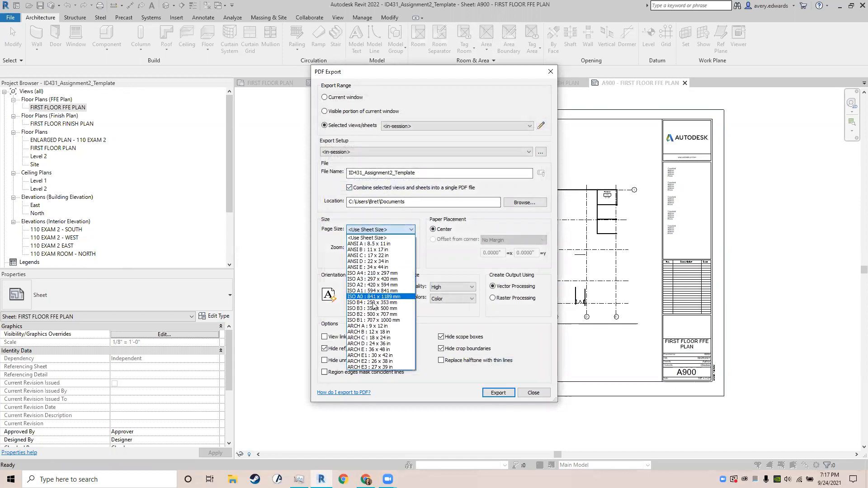
left_click(370, 355)
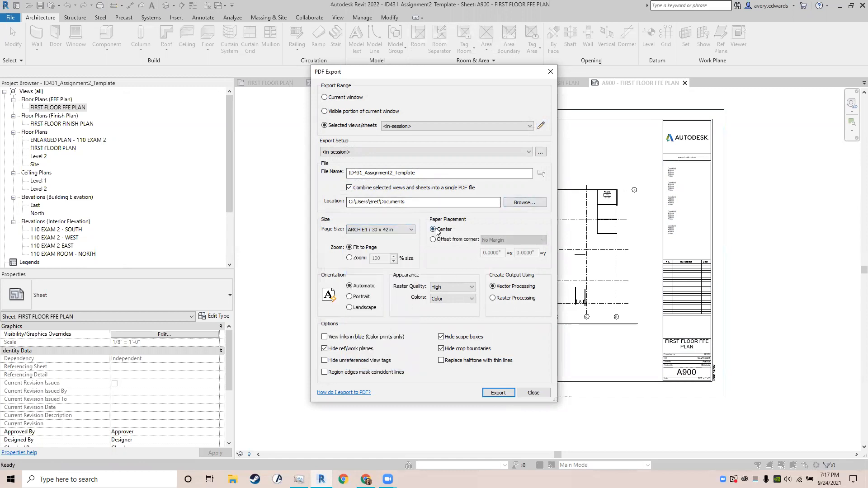
left_click(349, 258)
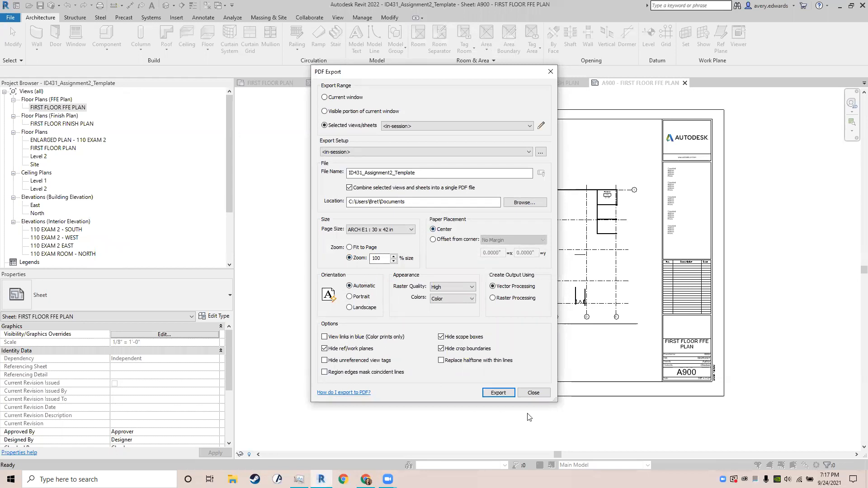
left_click(499, 392)
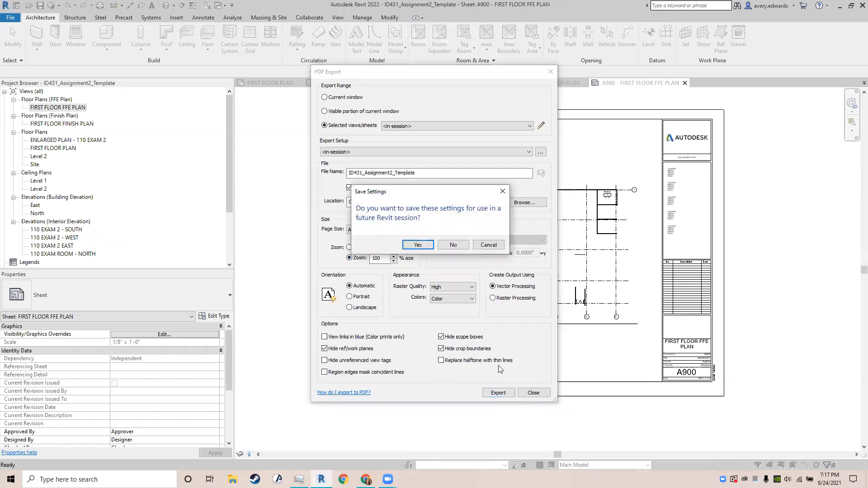
left_click(454, 246)
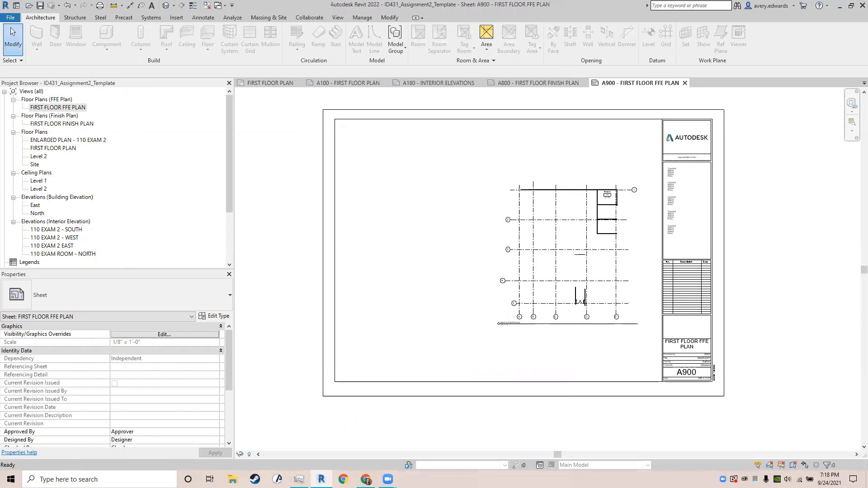
Step: Switch to File Explorer, try to open the recent test PDF in Adobe Acrobat, and return to Revit
left_click(232, 479)
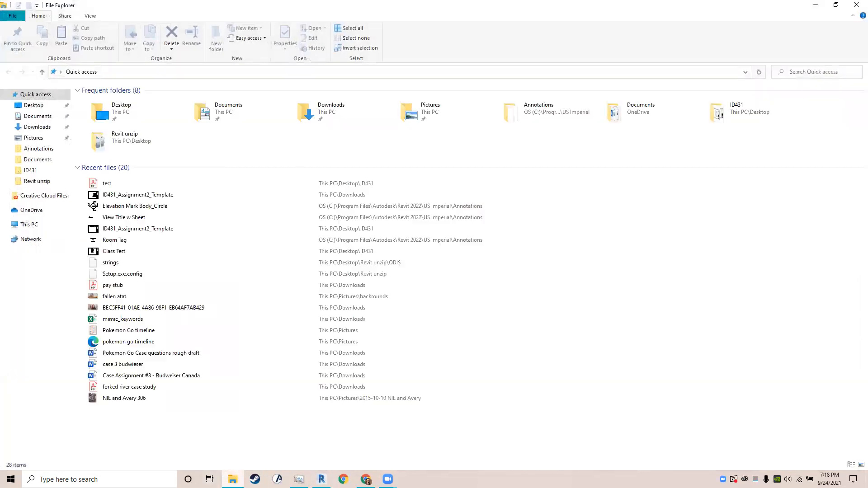
left_click(171, 185)
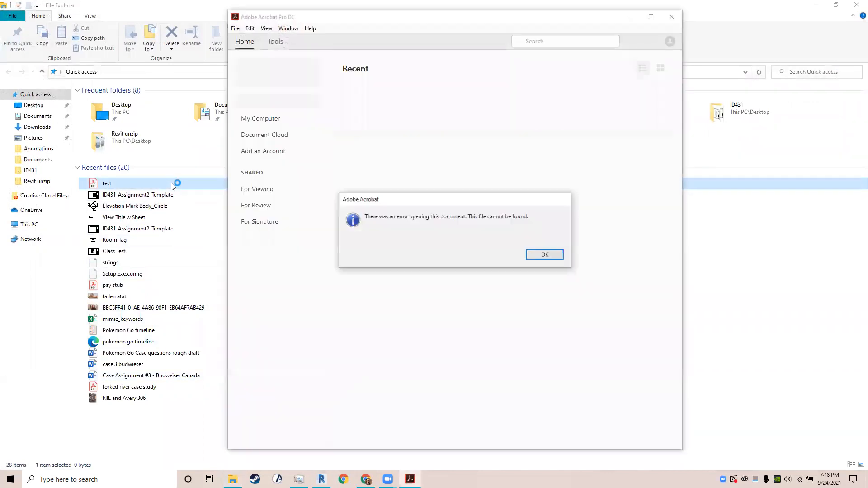
left_click(545, 254)
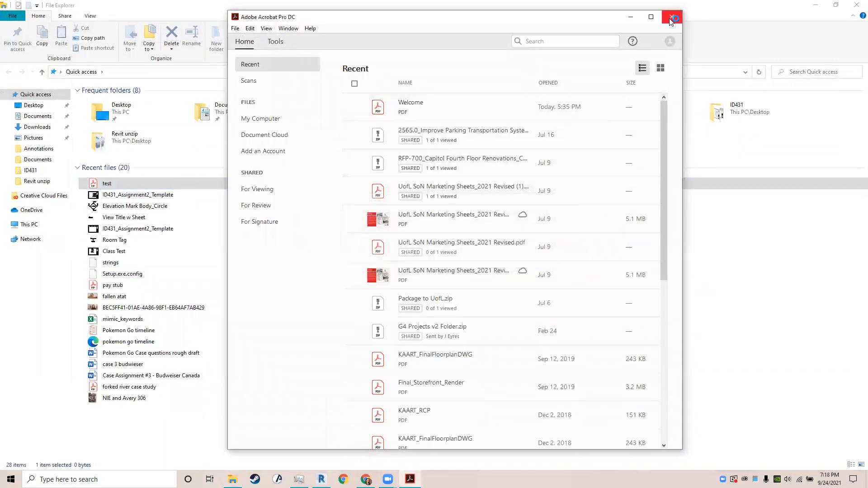
left_click(213, 183)
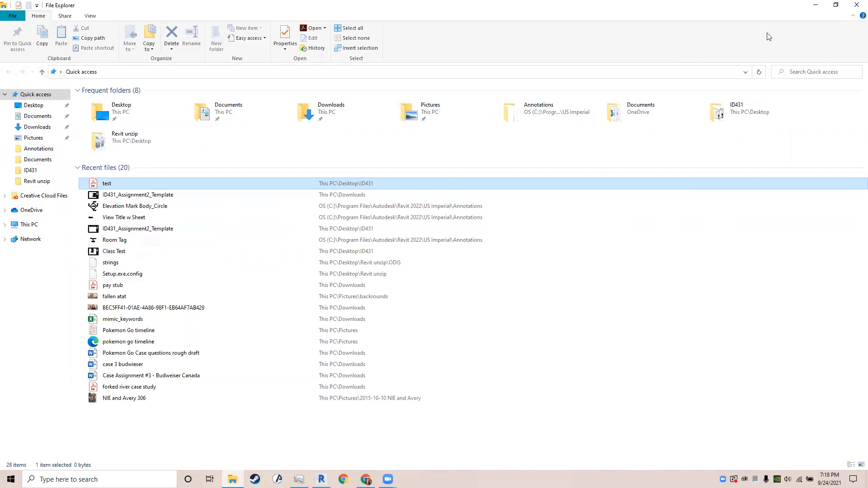
left_click(815, 5)
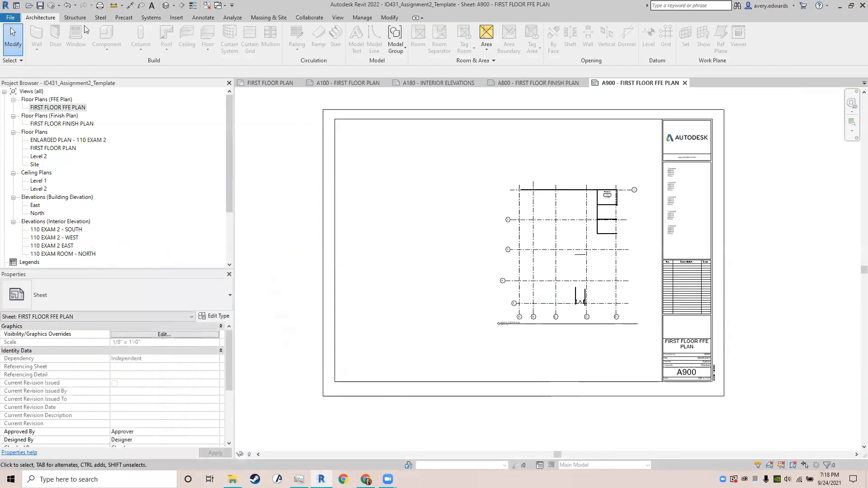
Step: Revisit the export options, look for the exported PDF in File Explorer's OneDrive Documents folder, and close that window
left_click(10, 17)
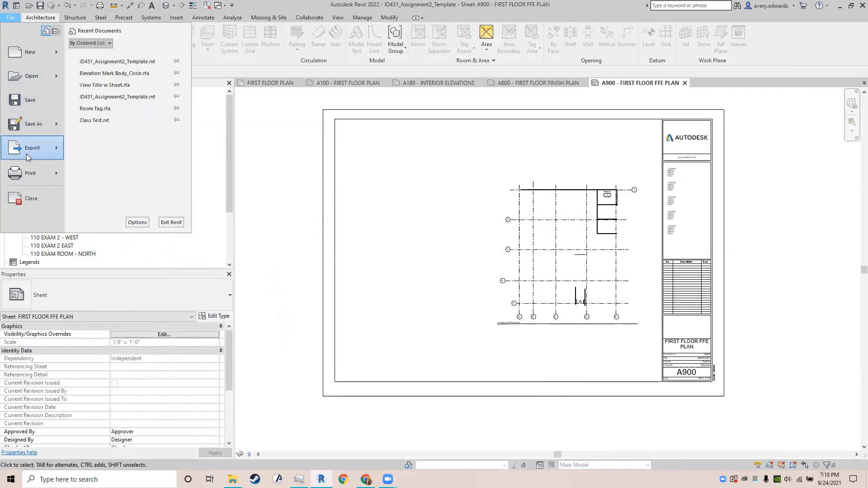
left_click(131, 112)
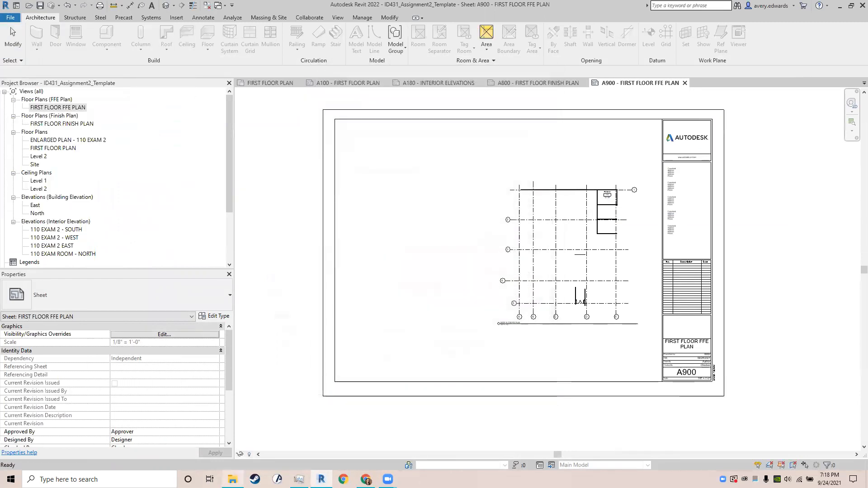
left_click(232, 479)
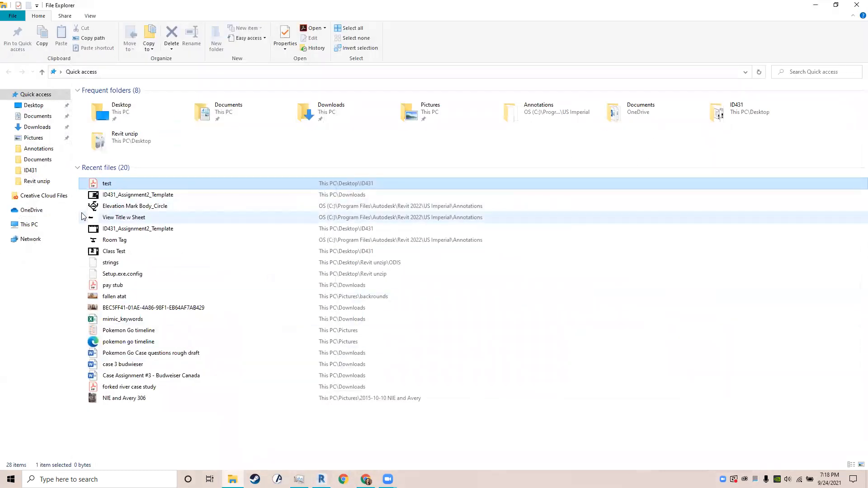
left_click(40, 148)
left_click(45, 159)
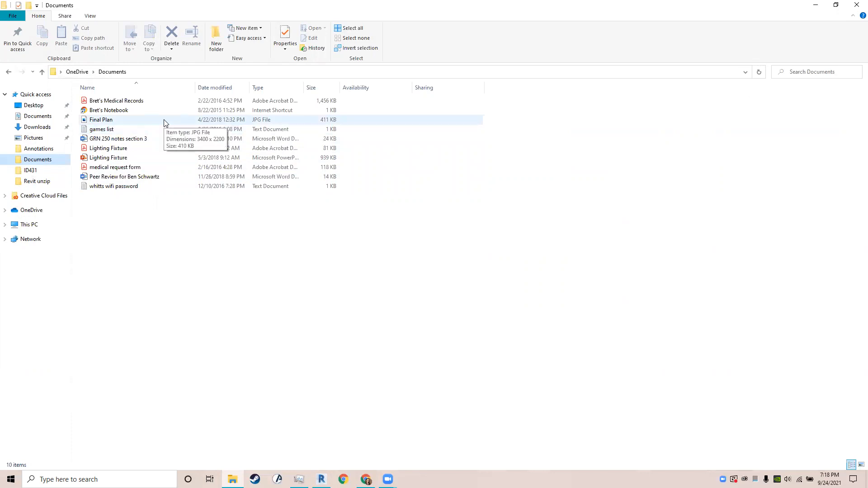
left_click(854, 4)
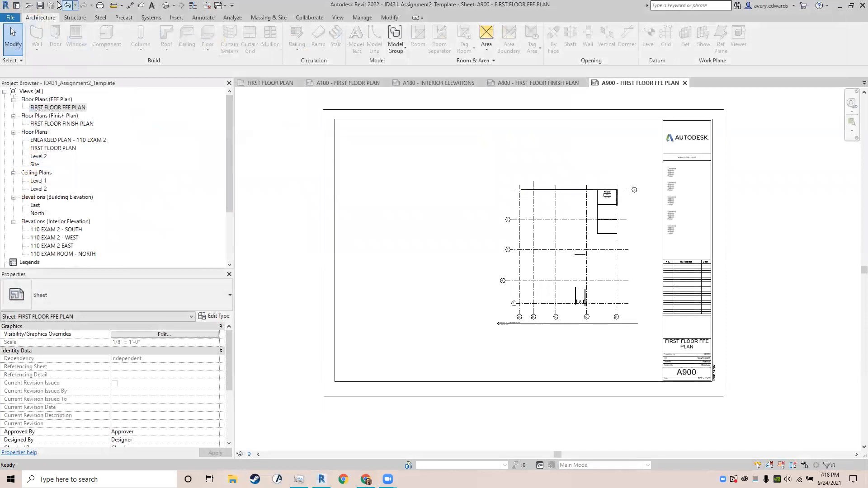
Step: Reopen the PDF export settings for another export
left_click(10, 17)
mouse_move(32, 144)
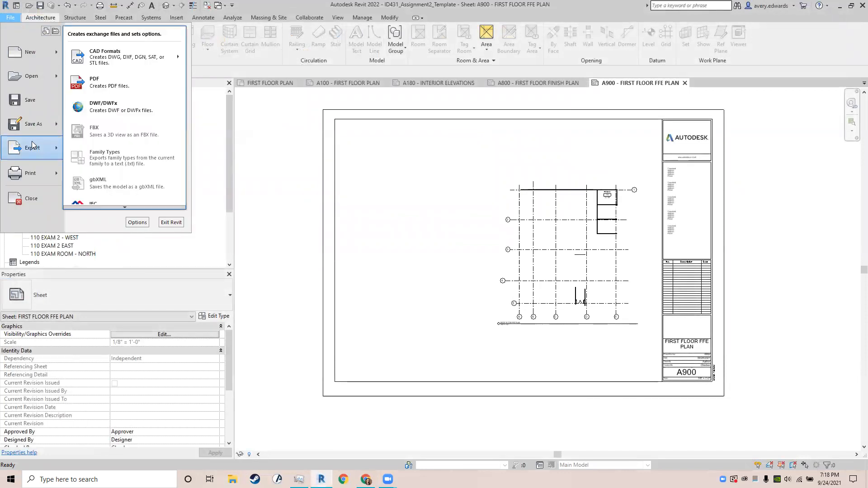
left_click(138, 84)
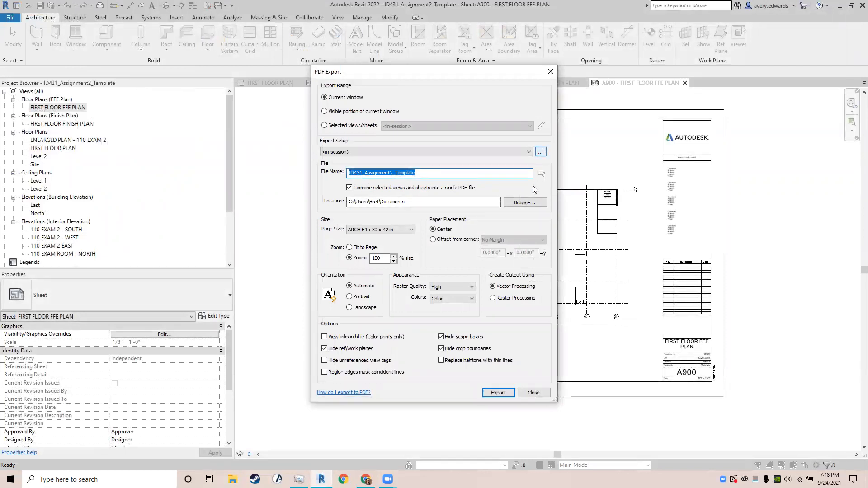
Step: Try to set the export location to test inside the desktop's ID431 folder, and close the folder browser
left_click(525, 202)
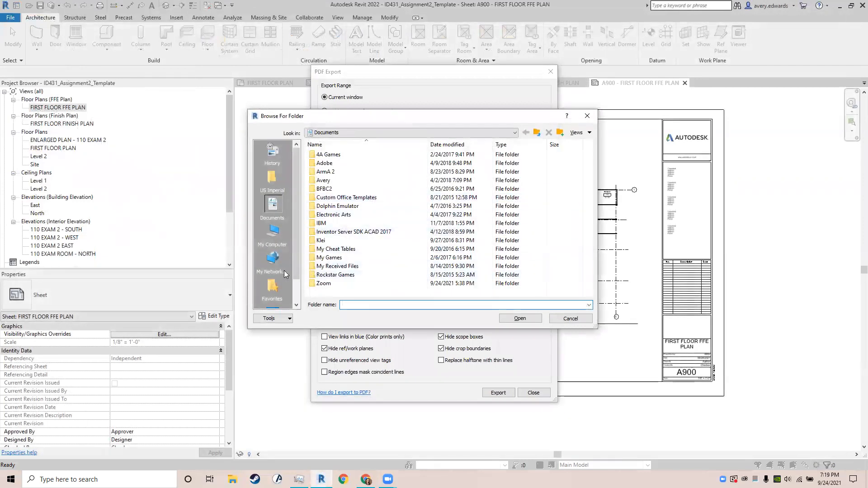
left_click(272, 233)
left_click(329, 166)
double_click(329, 173)
double_click(335, 175)
double_click(417, 304)
type("test")
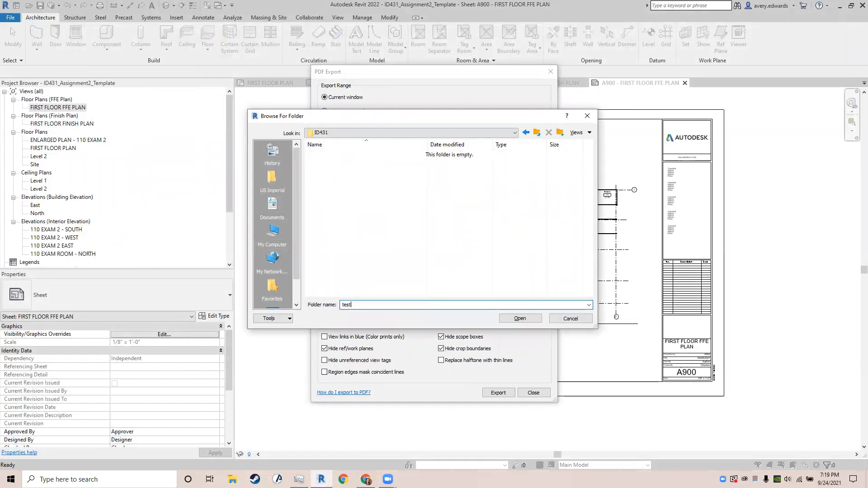
left_click(519, 319)
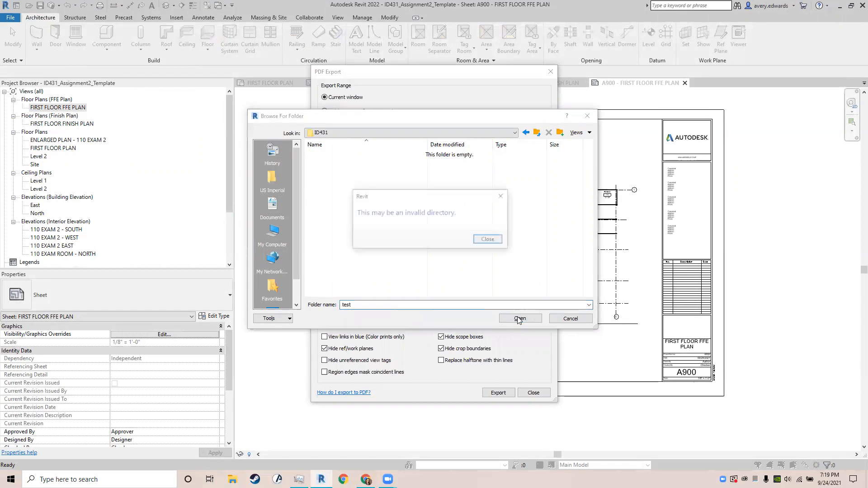
left_click(482, 243)
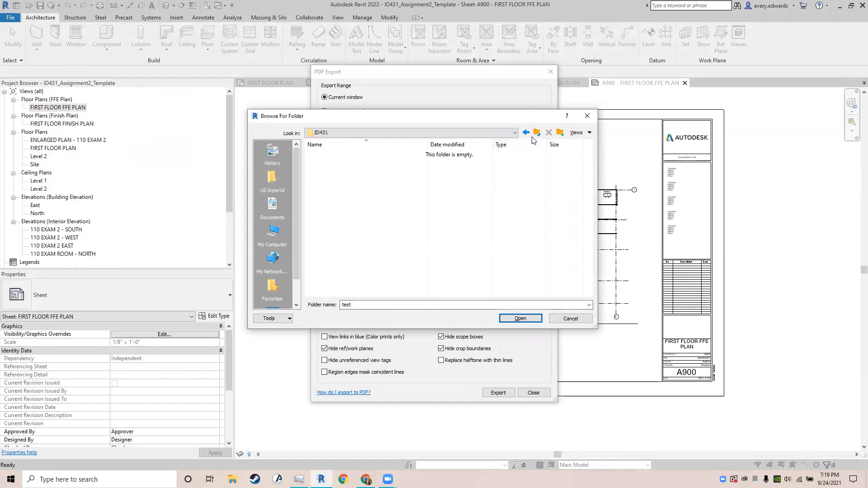
left_click(587, 116)
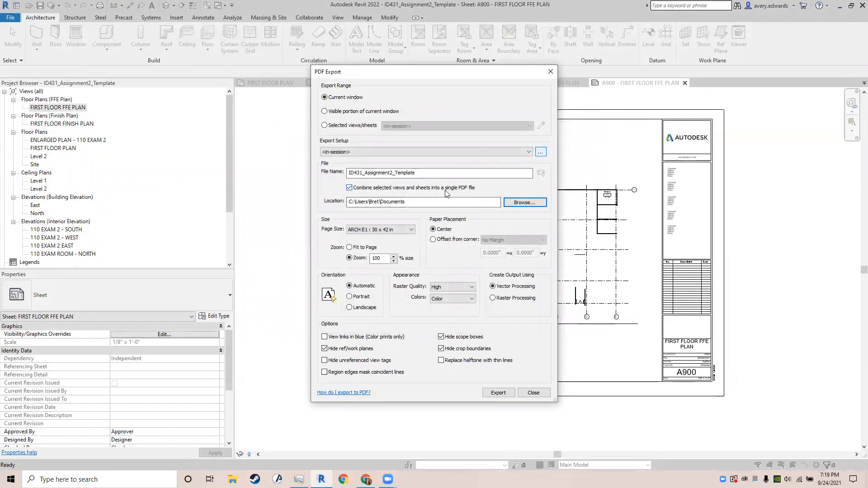
Step: Switch to File Explorer, check the ID431 folder for the exported PDF sorted by date modified, and return to Revit
left_click(454, 174)
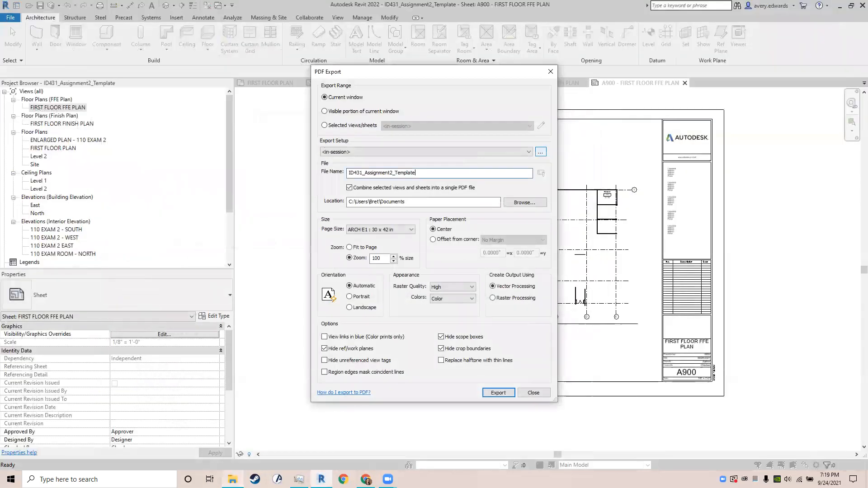
left_click(236, 436)
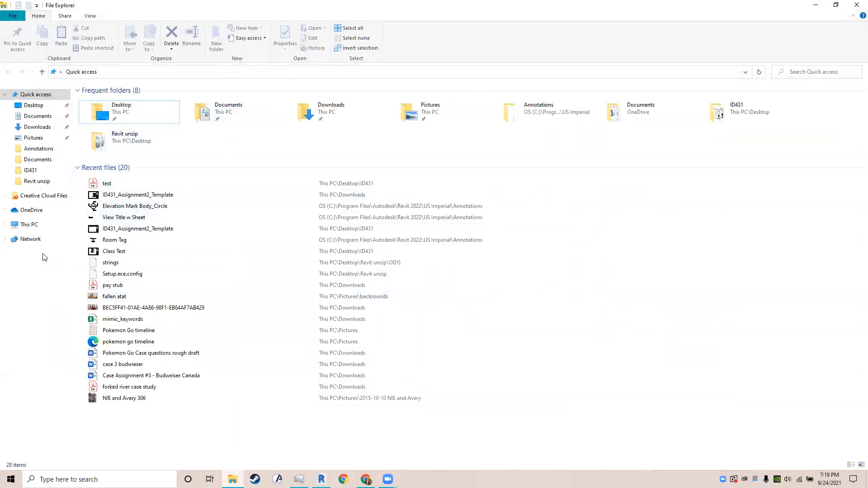
left_click(39, 172)
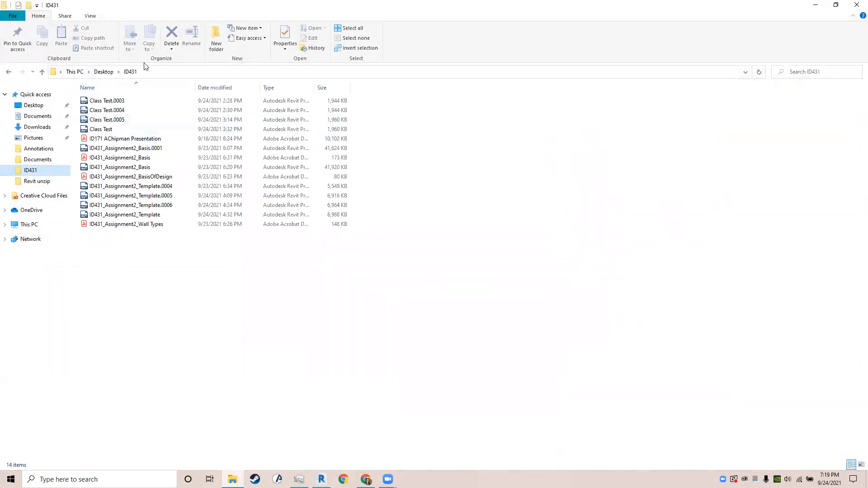
left_click(211, 88)
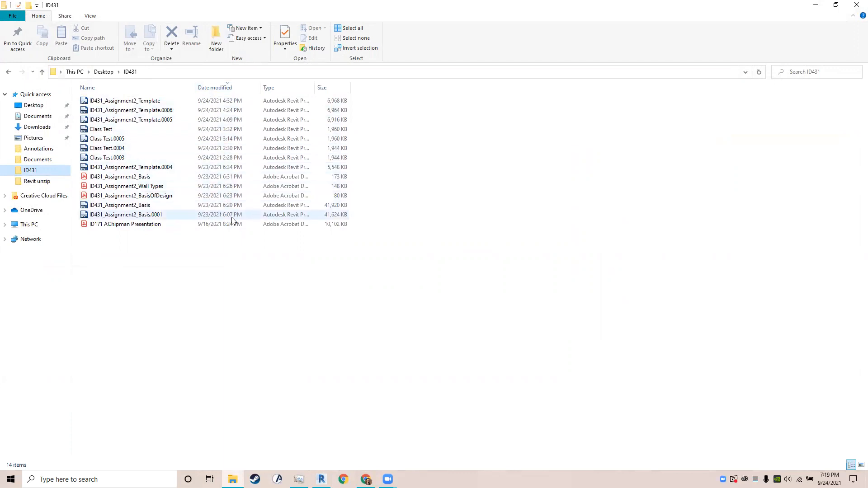
left_click(814, 6)
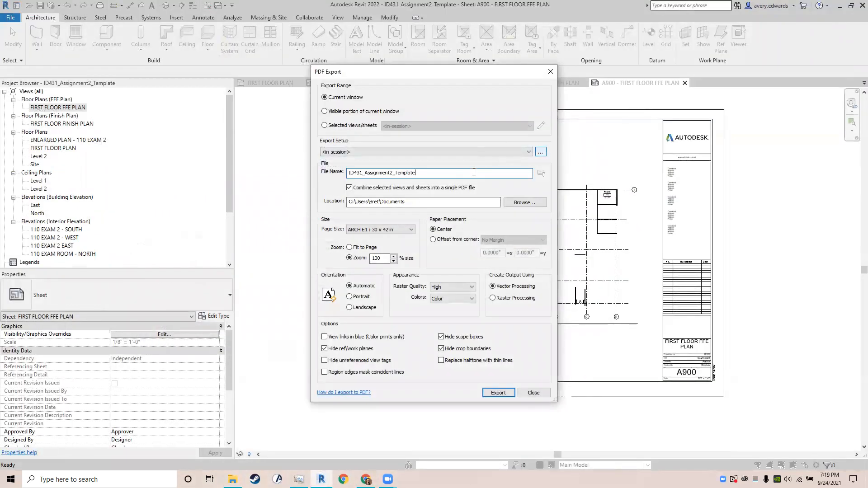
Step: Name the PDF test, set its location to the desktop's ID431 folder, and export the current sheet
double_click(474, 172)
type("test")
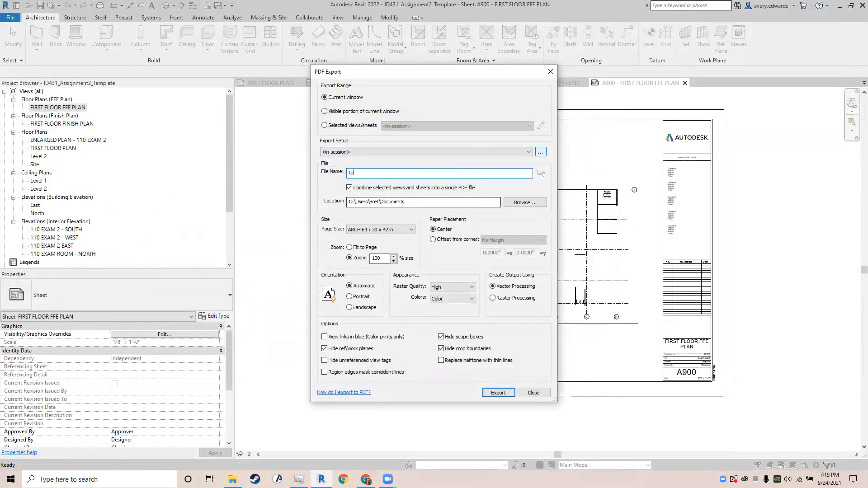
left_click(531, 202)
left_click(273, 233)
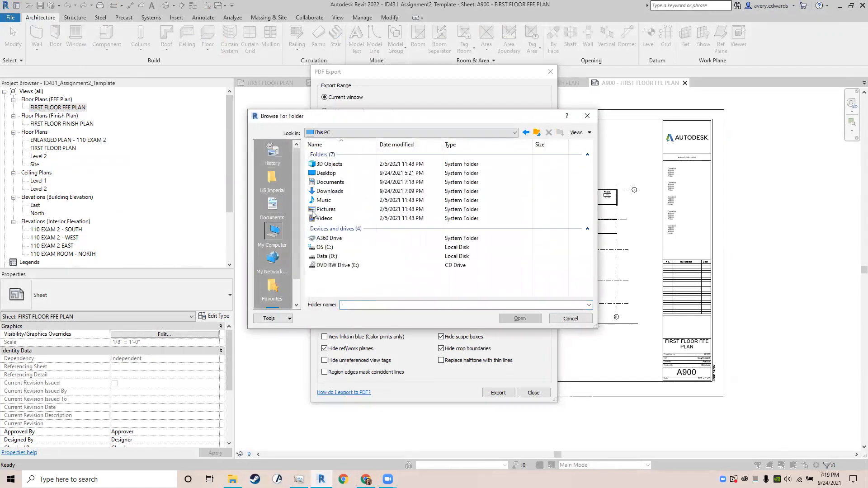
double_click(328, 172)
left_click(328, 171)
left_click(521, 319)
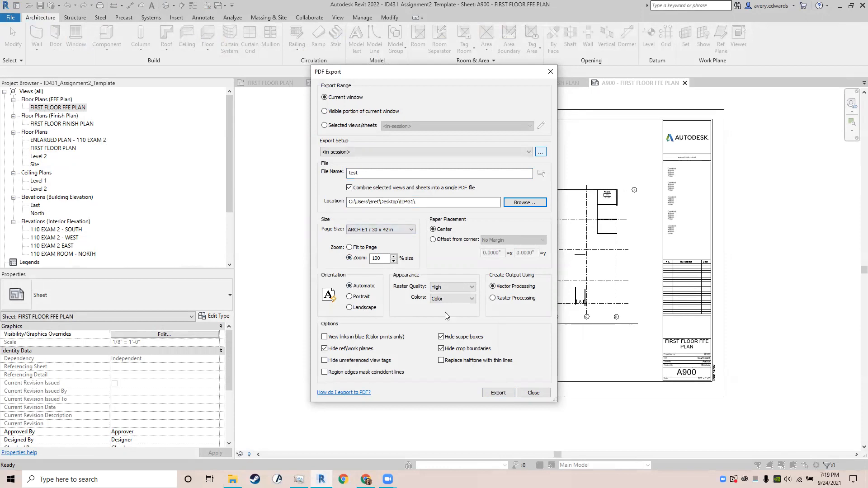
left_click(497, 393)
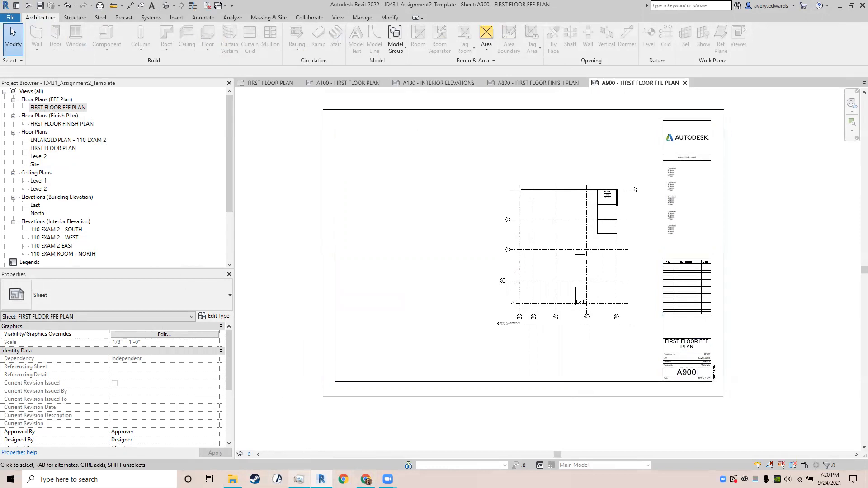
Step: Switch to File Explorer, open the test PDF from the ID431 folder to check the exported sheet, and close both windows
left_click(233, 479)
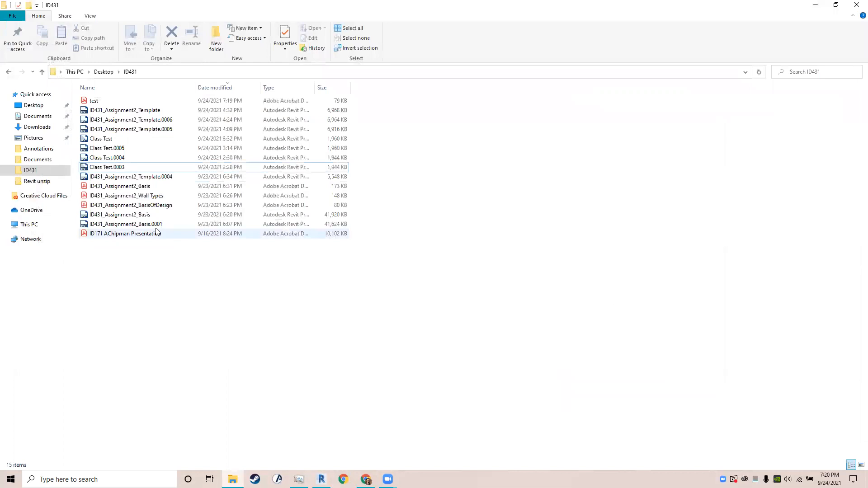
left_click(144, 101)
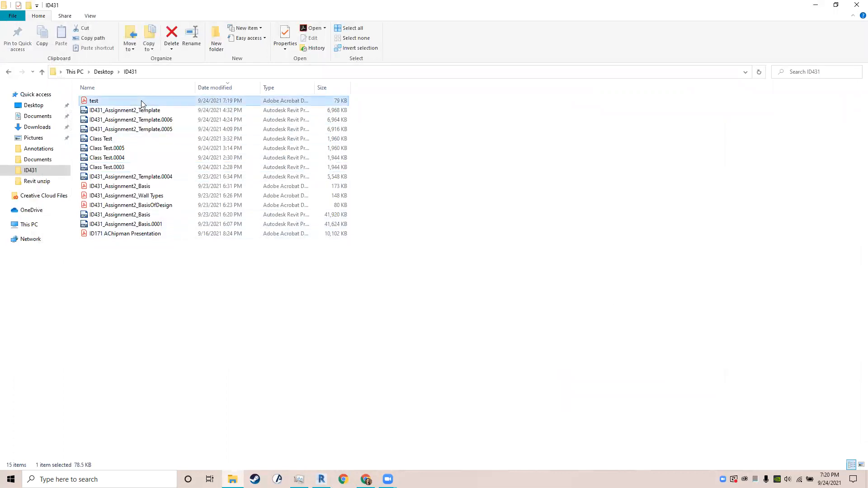
double_click(142, 102)
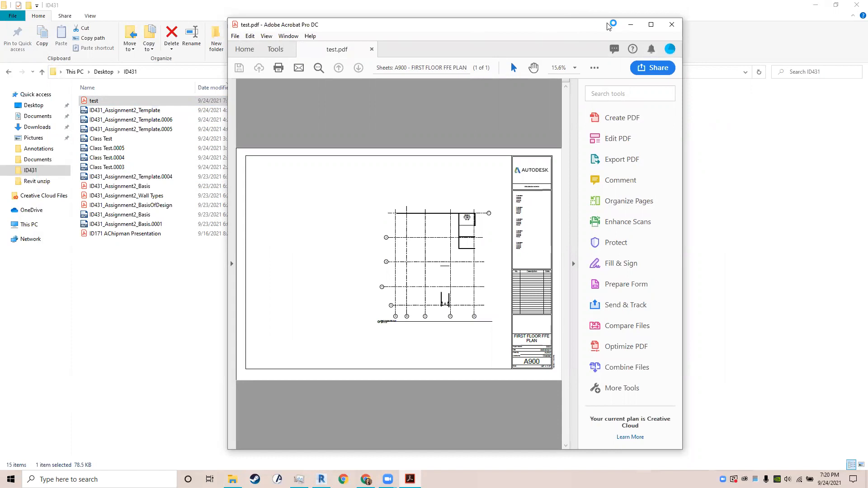
left_click(667, 104)
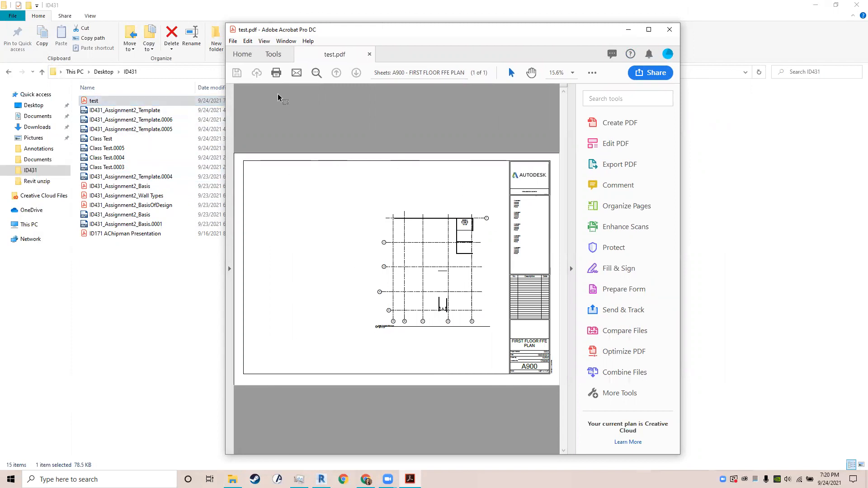
left_click(670, 29)
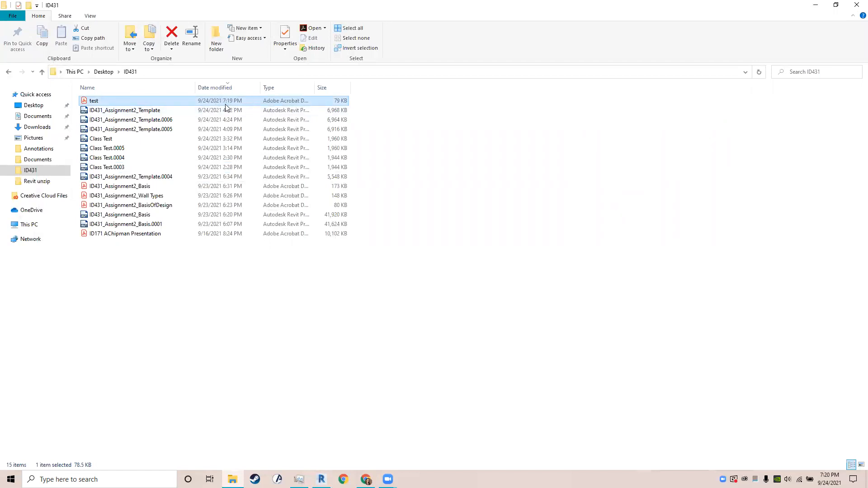
left_click(856, 4)
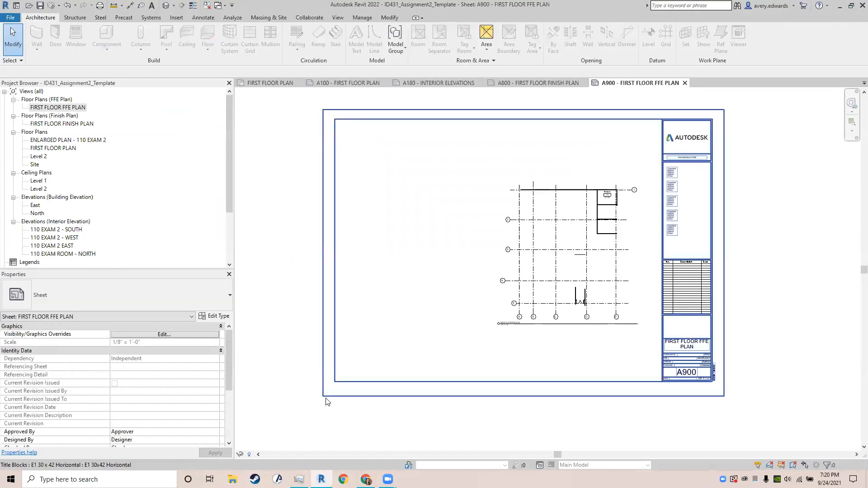